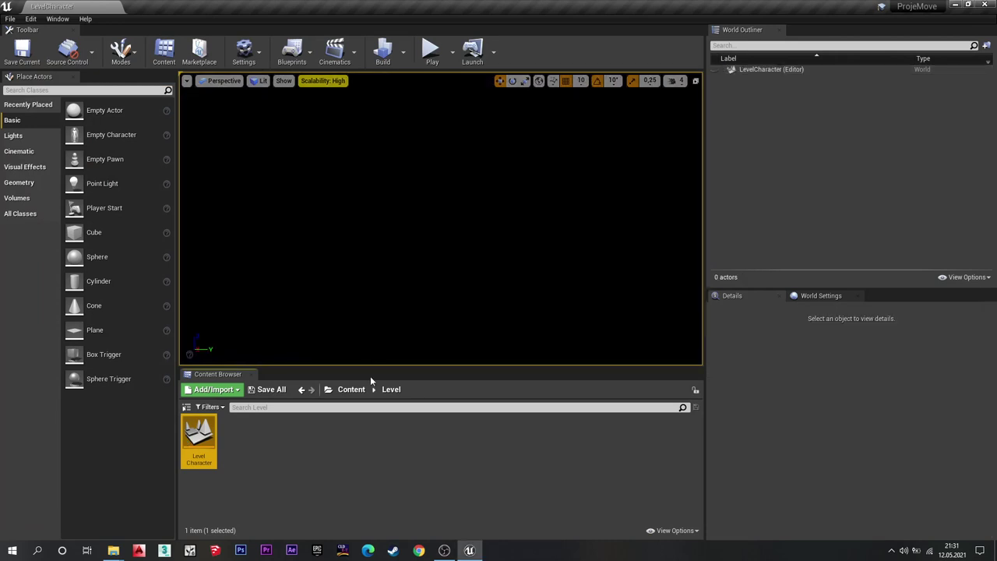
Enable Show Engine Content and expand the Engine Content folder tree down to EngineSky.
left_click(397, 451)
right_click(393, 447)
left_click(405, 517)
left_click(671, 530)
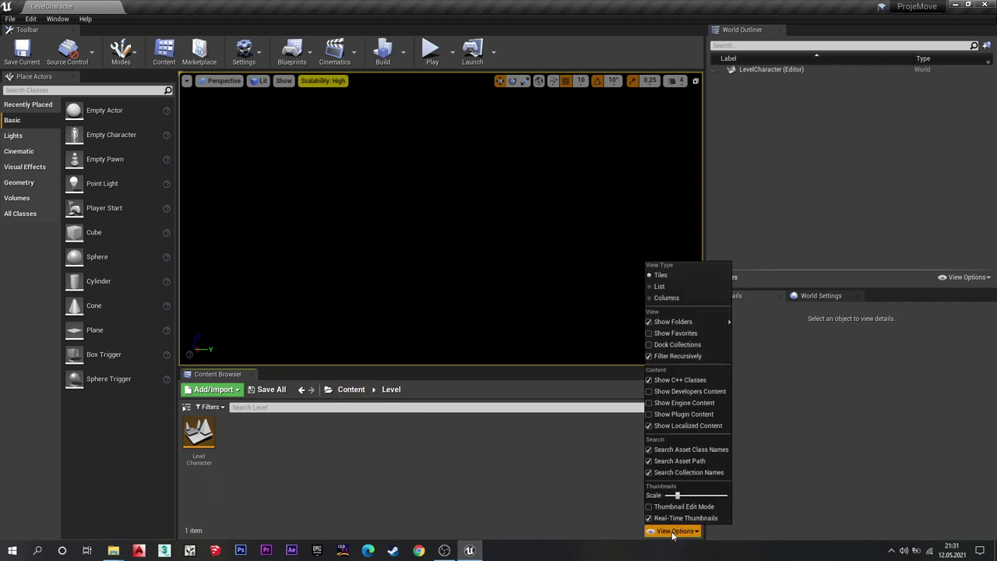
left_click(693, 403)
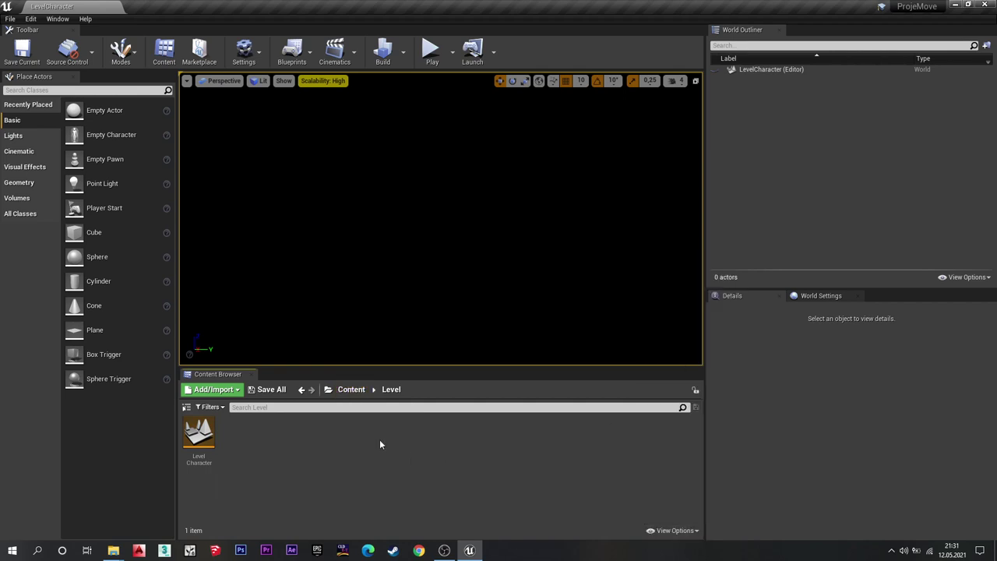
left_click(186, 406)
left_click(216, 463)
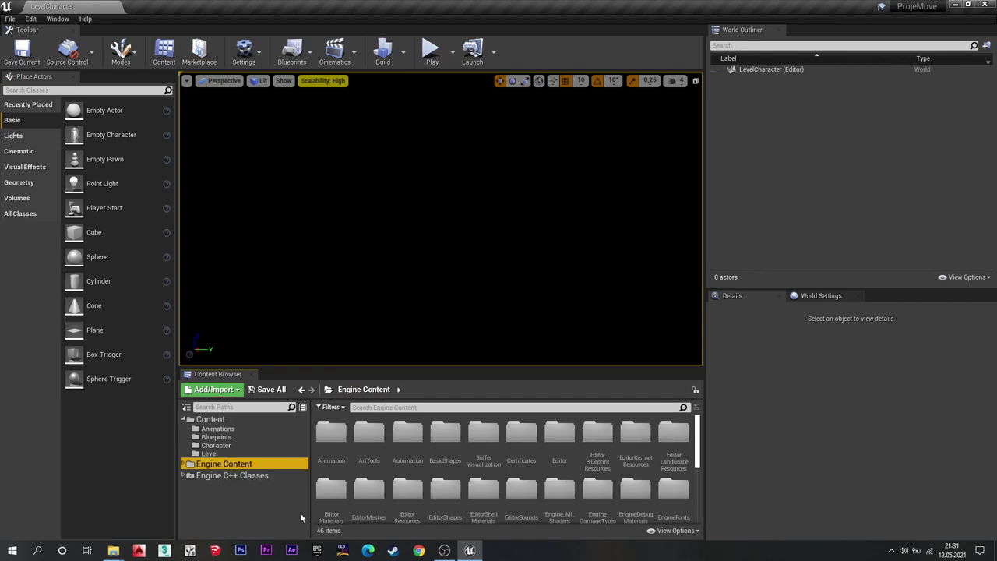
left_click(186, 462)
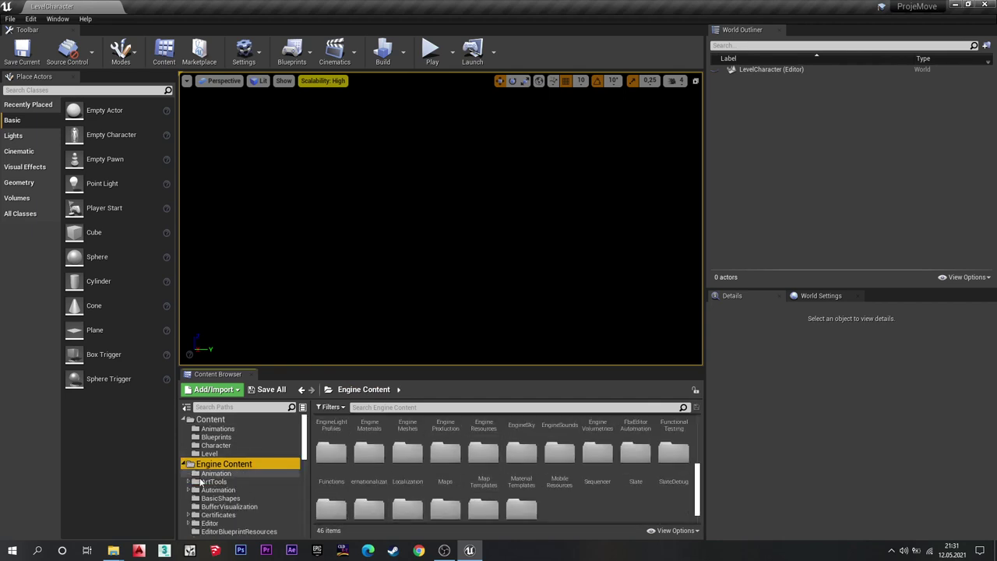
scroll(209, 499, "down", 3)
scroll(210, 501, "down", 3)
Place BP_Sky_Sphere from EngineSky into the level, then hide engine content again.
left_click(210, 499)
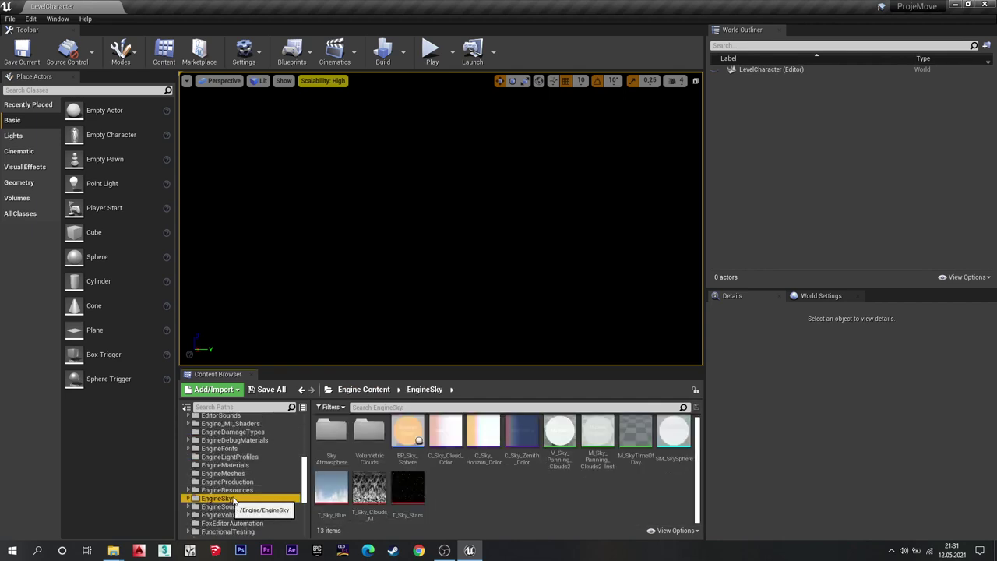
left_click_drag(407, 436, 438, 268)
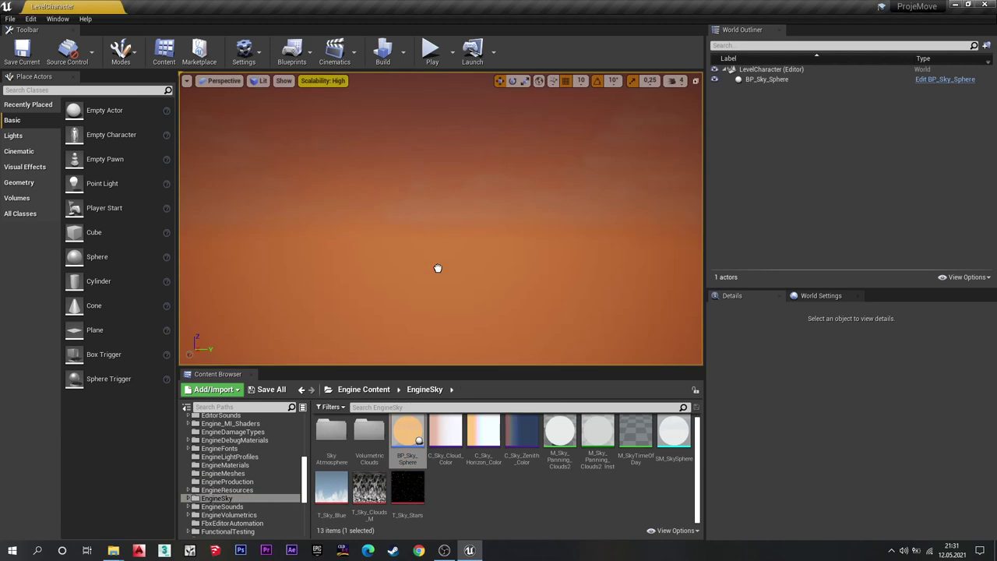
left_click(676, 530)
left_click(685, 405)
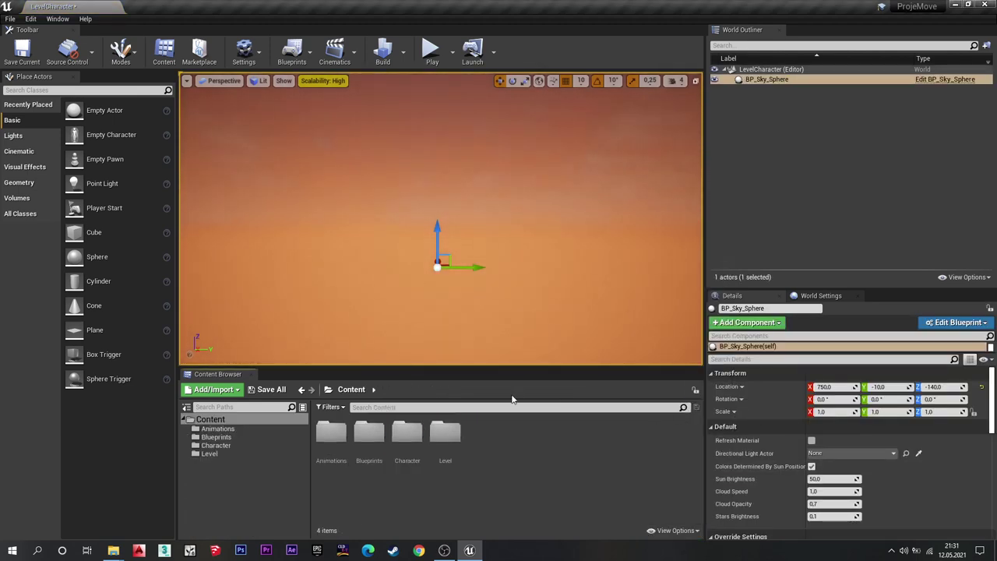
Add a Directional Light at the origin and set it as the sky sphere's Directional Light Actor.
left_click(31, 134)
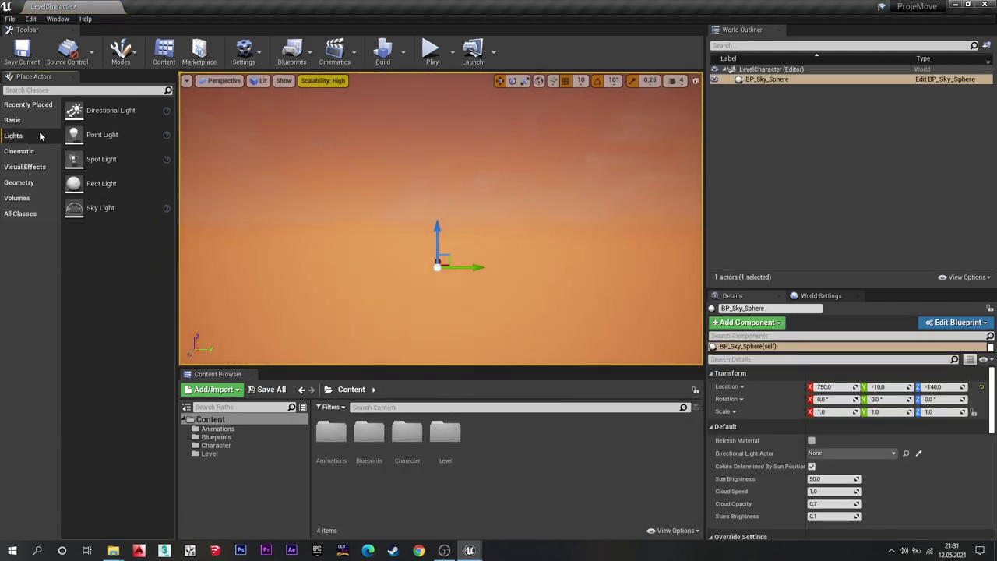
left_click_drag(109, 109, 457, 162)
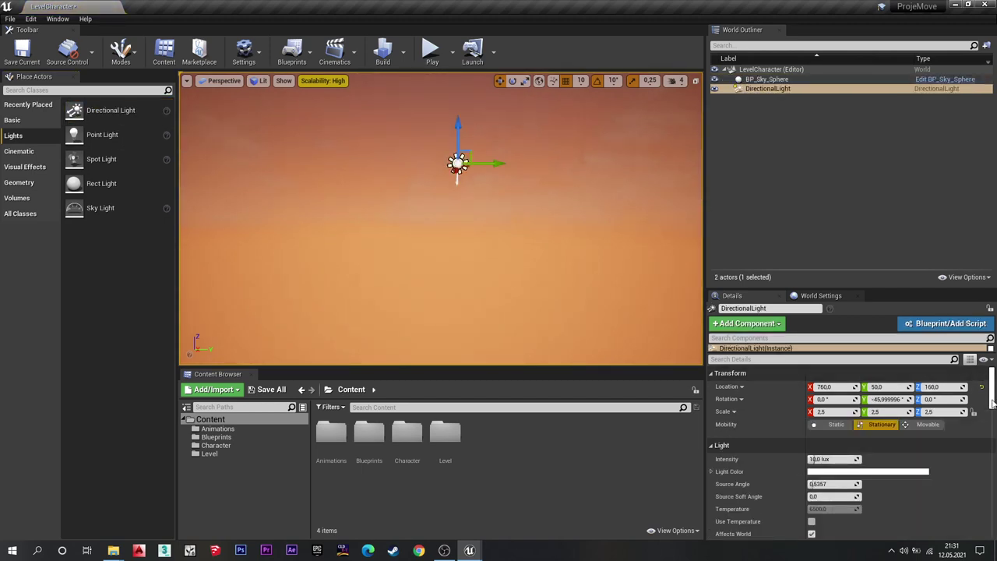
left_click(982, 387)
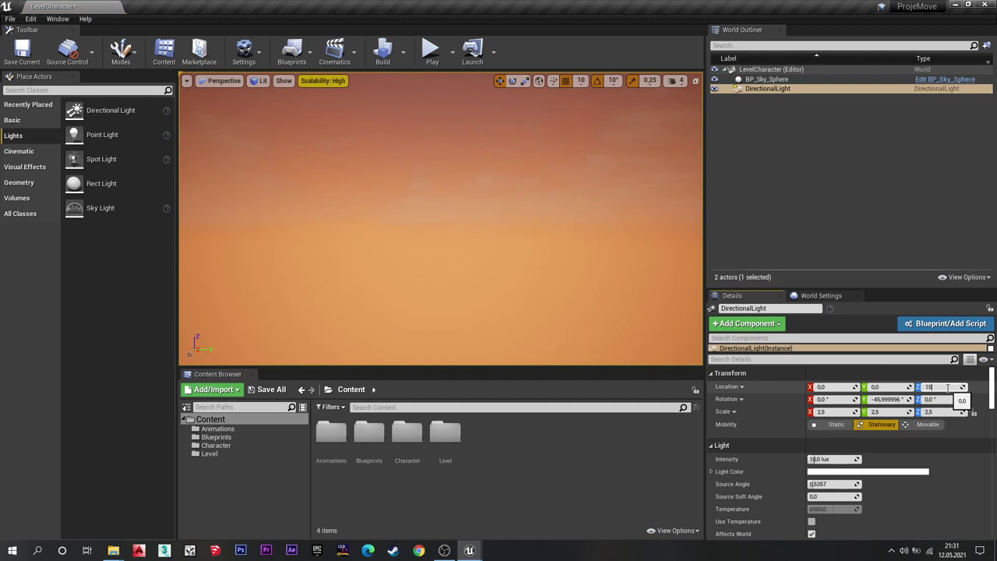
left_click(767, 79)
left_click(834, 452)
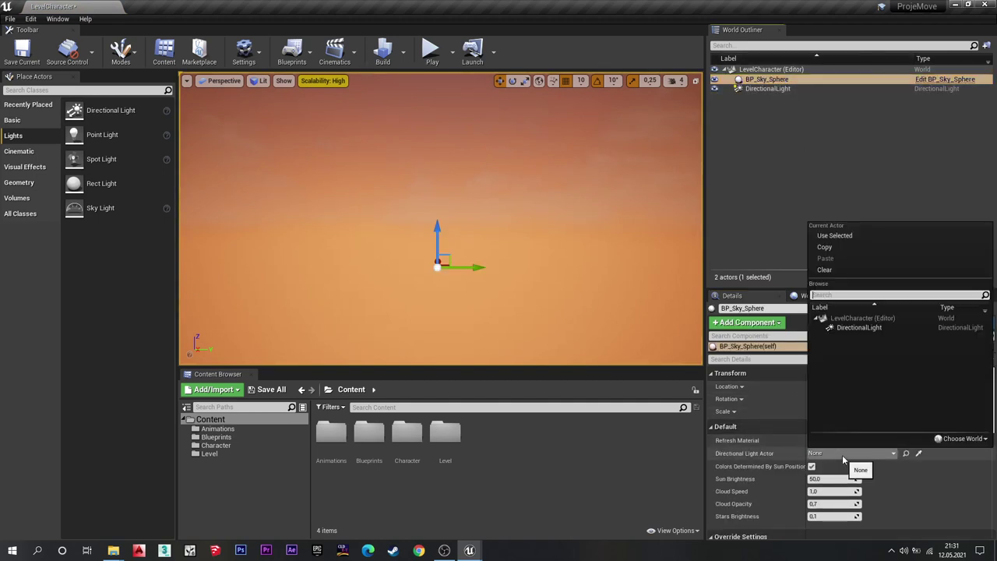
left_click(864, 333)
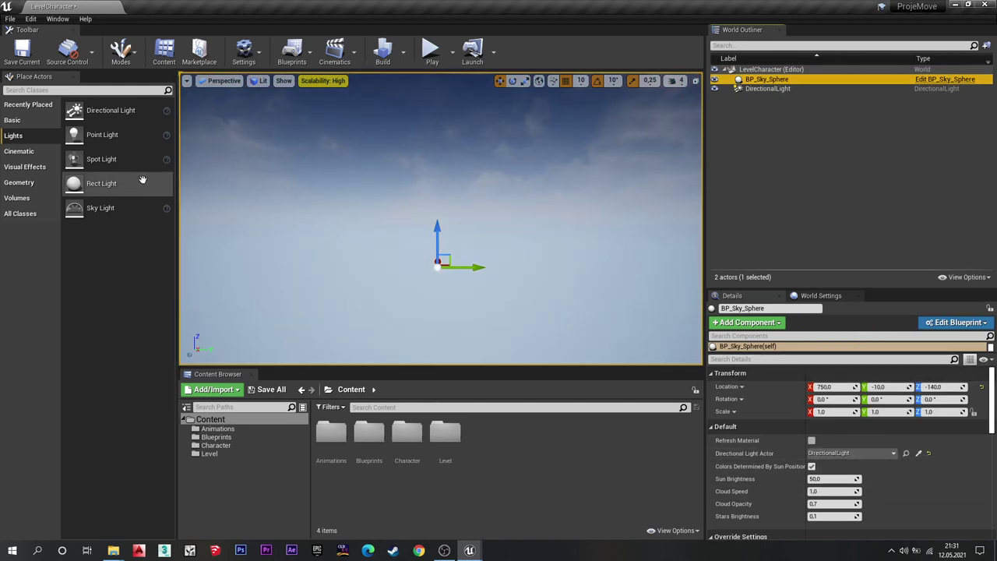
Add a Sky Light to the level at Z 1000.
left_click_drag(109, 208, 557, 265)
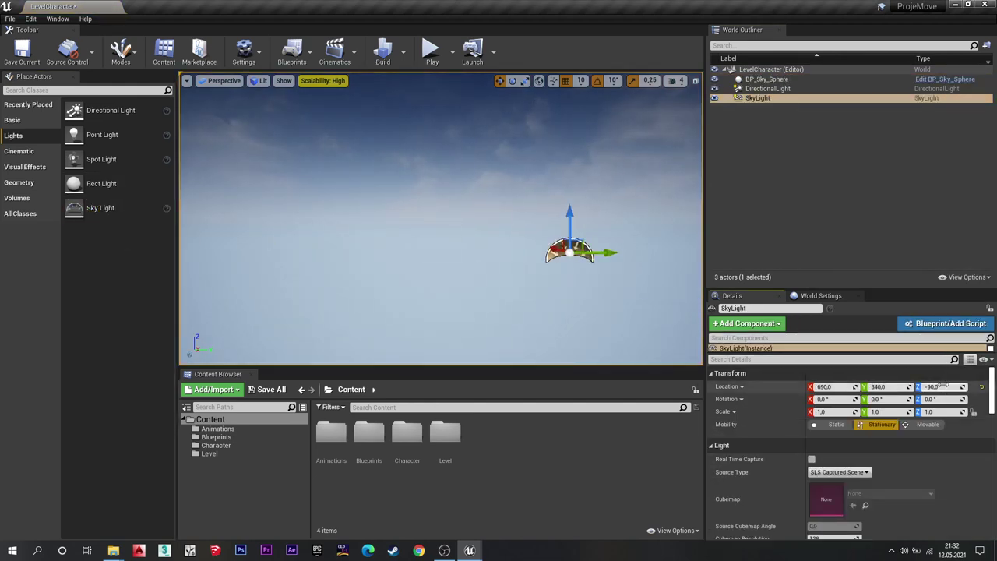
type("1000")
key("Return")
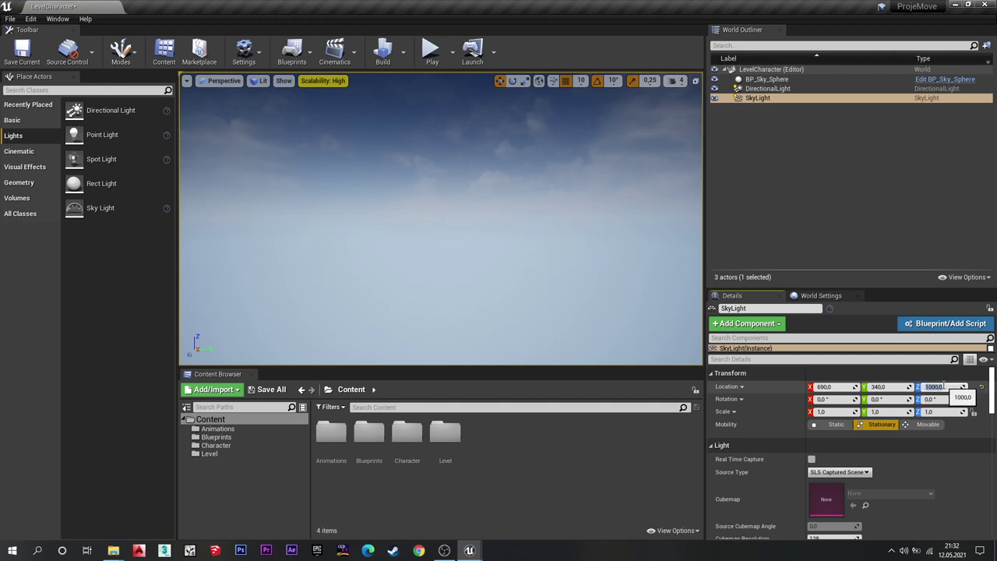
left_click(500, 456)
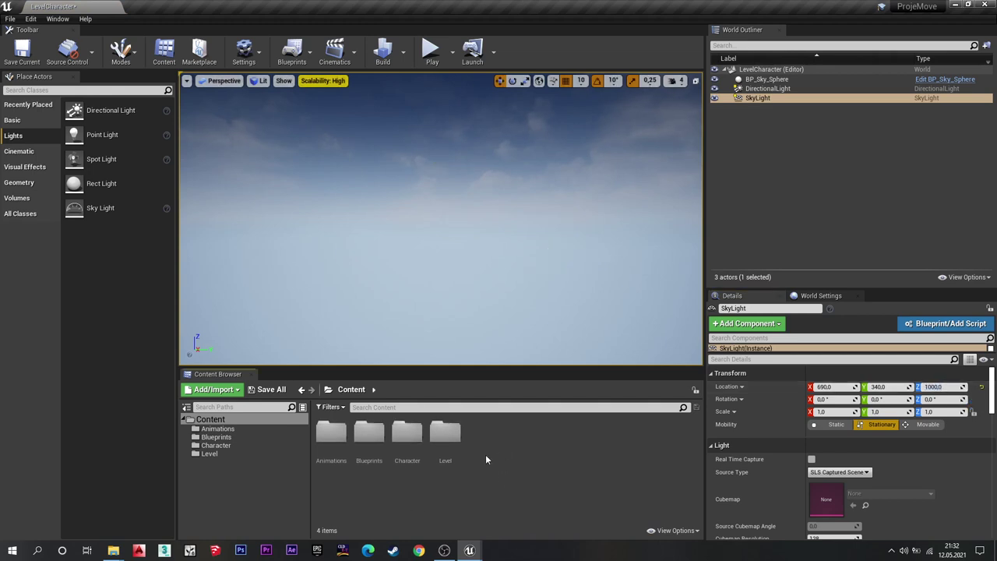
Place a Box brush from the Geometry actors into the level.
left_click(17, 199)
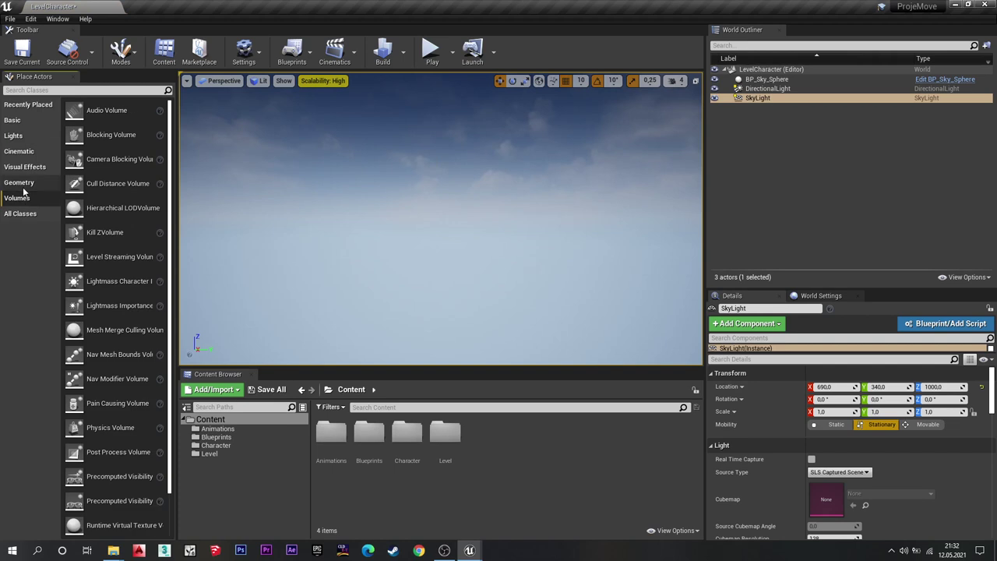
left_click(24, 173)
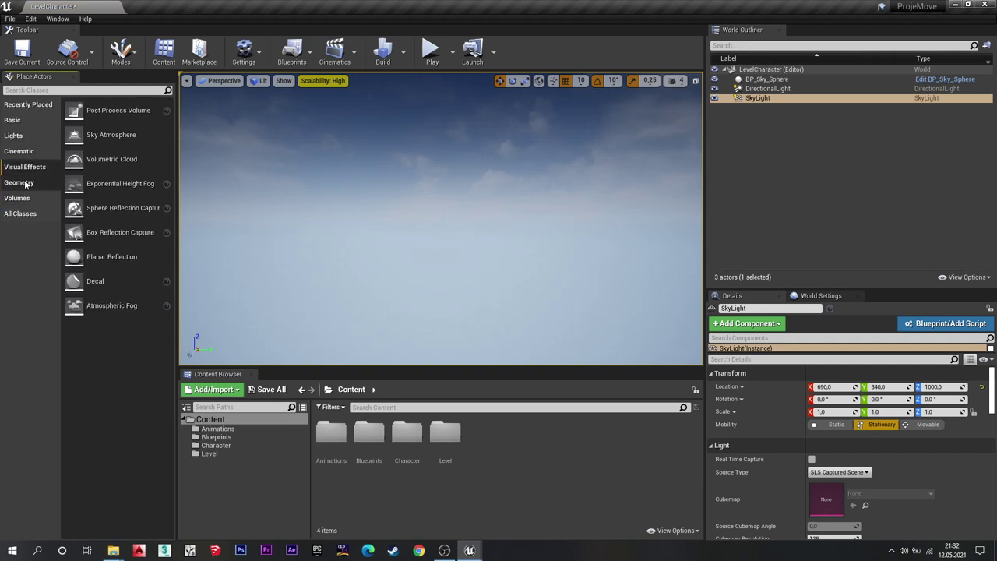
left_click(25, 184)
left_click_drag(90, 109, 419, 285)
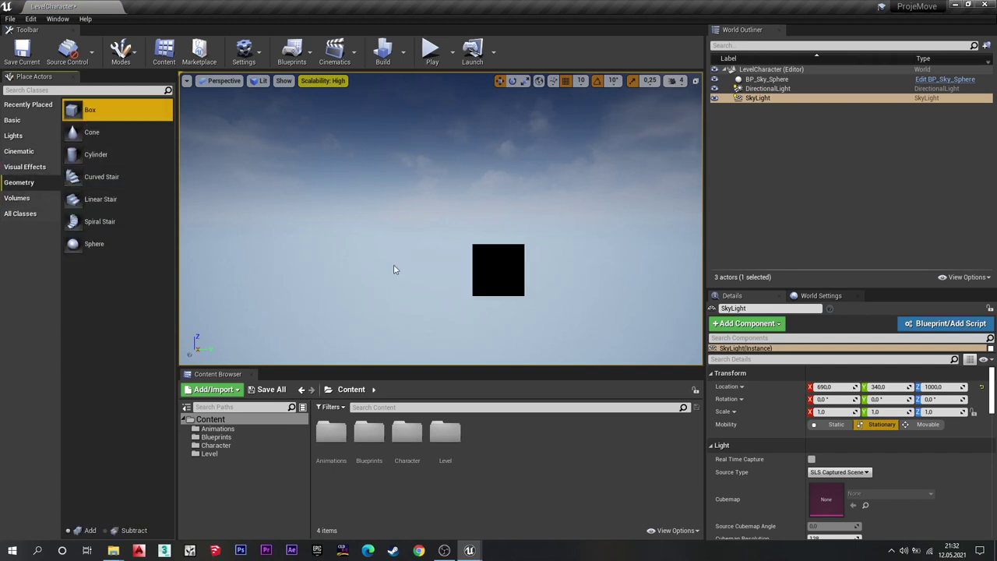
middle_click_drag(518, 268, 632, 341)
type("2000")
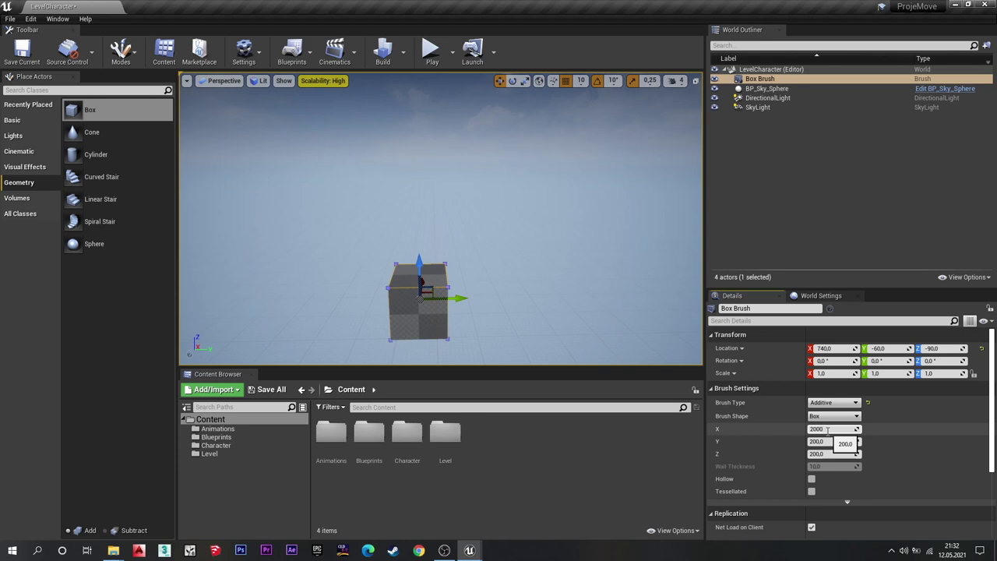
Resize the box brush to X 2000, Y 2000, Z 10.
key("Return")
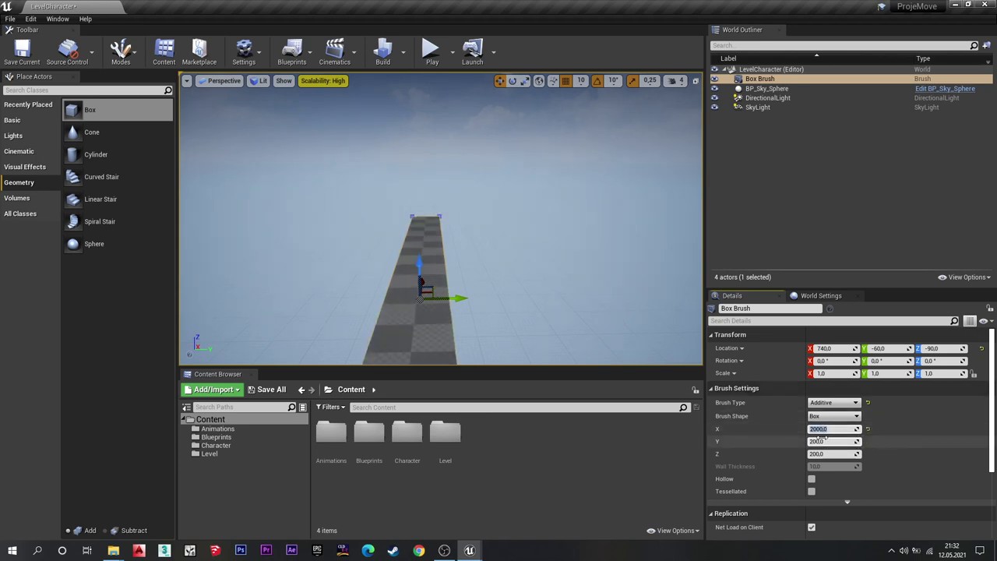
key("Return")
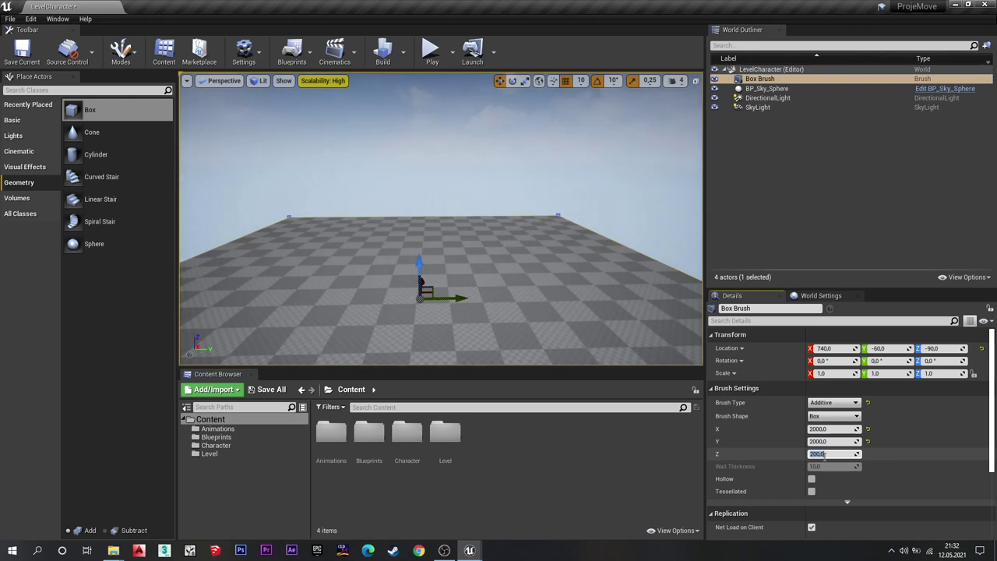
type("10")
key("Return")
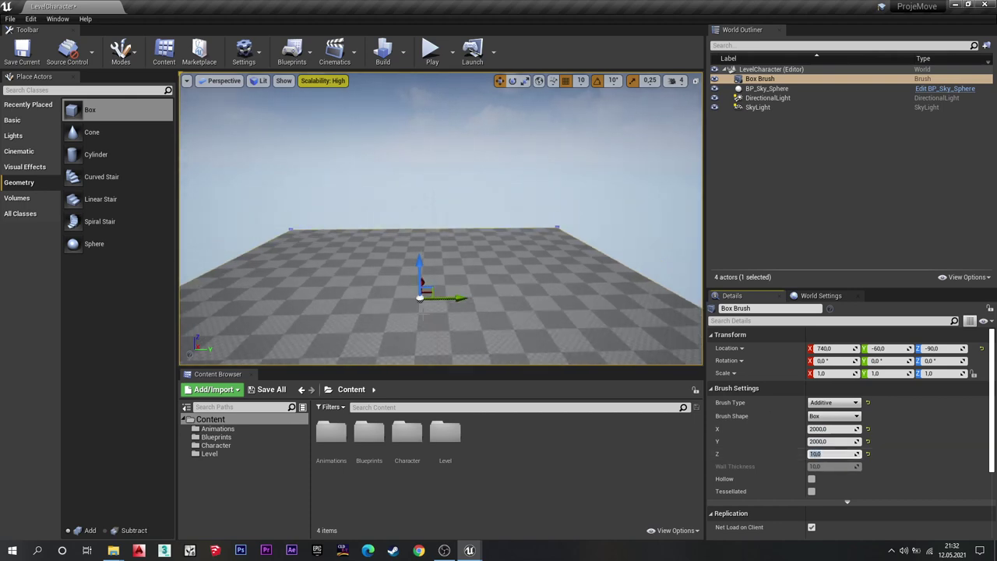
right_click_drag(419, 296, 382, 227)
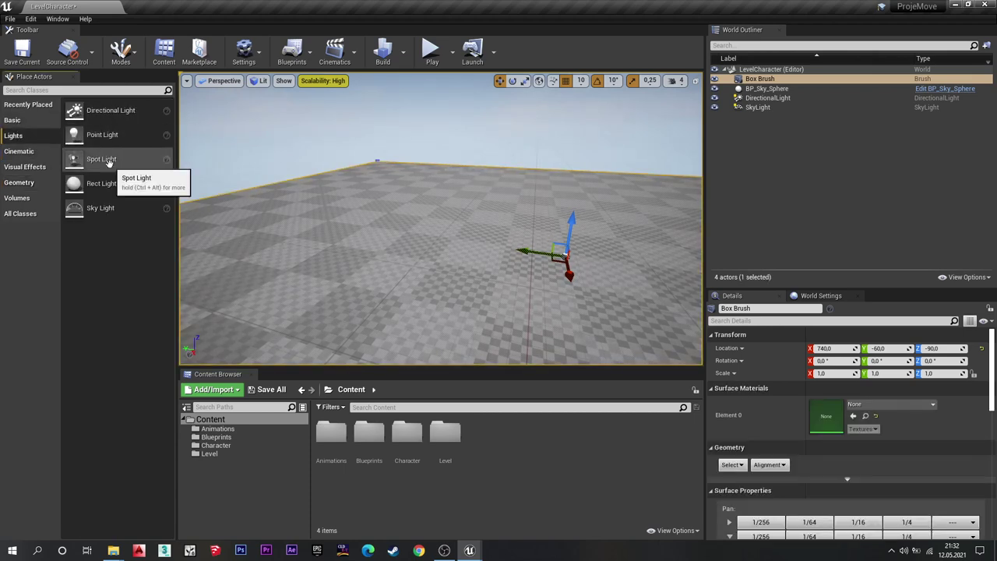
Drop a Player Start onto the floor, frame it with F, and test-play the level.
left_click(28, 122)
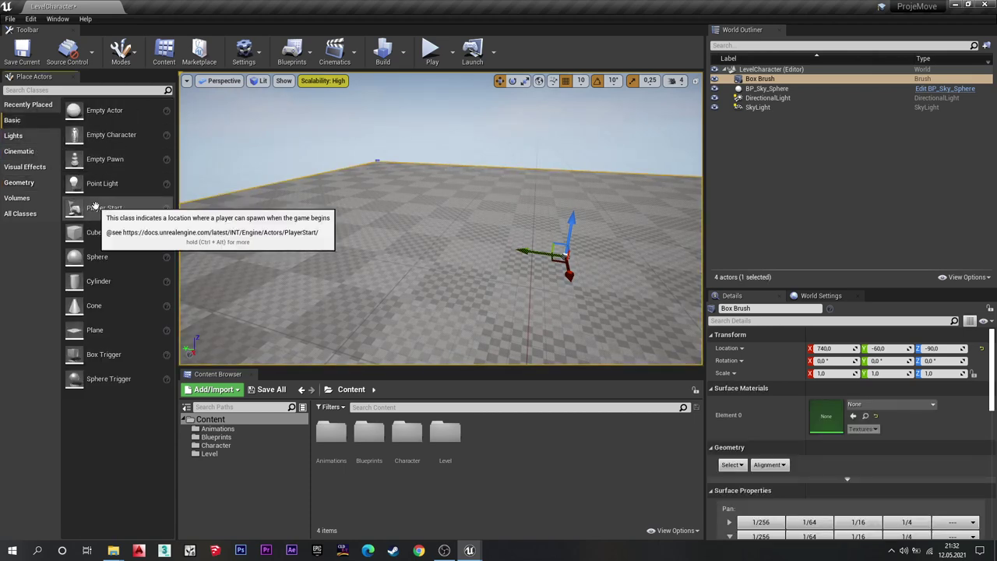
left_click_drag(105, 207, 403, 270)
left_click(397, 215)
key("f")
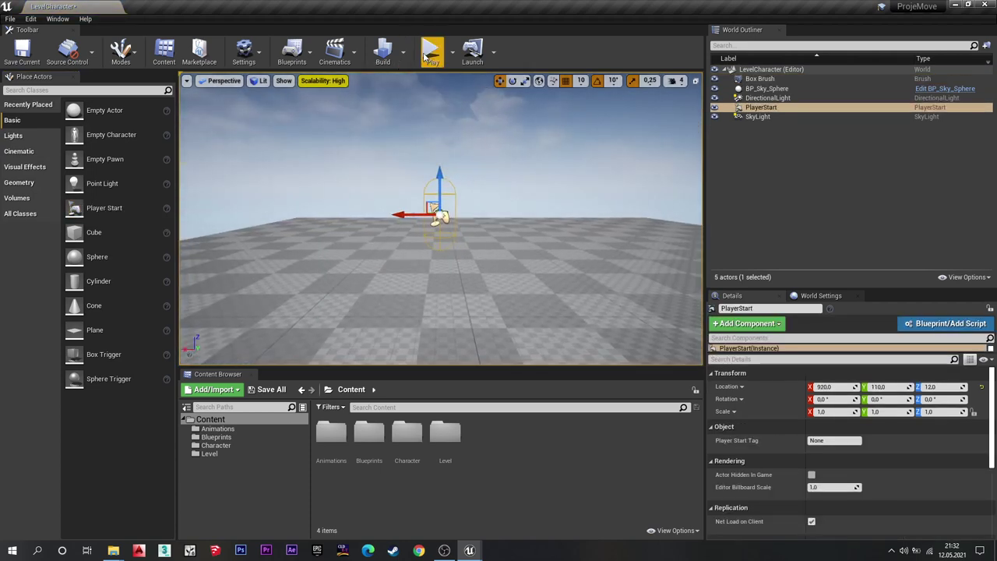
left_click(430, 50)
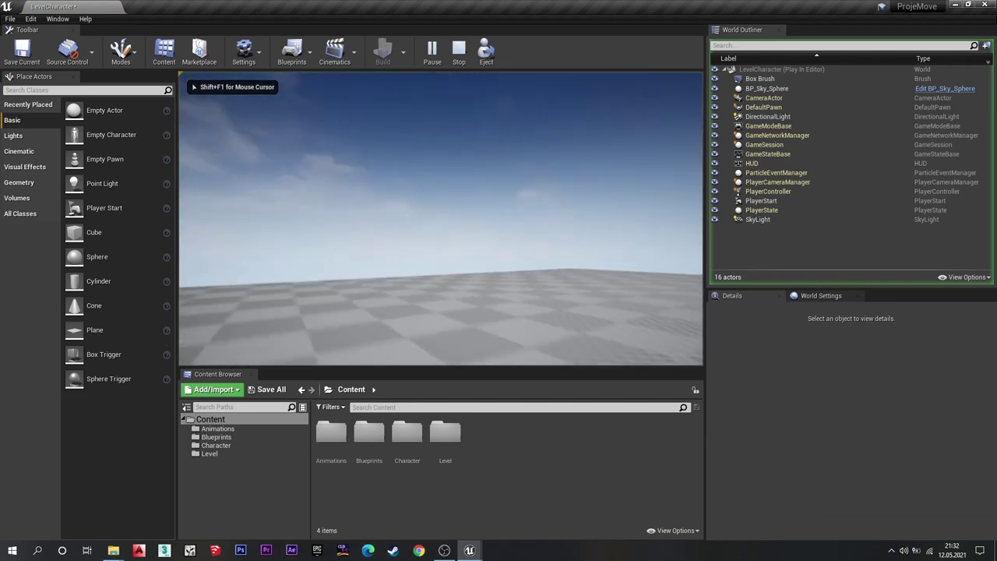
key("Escape")
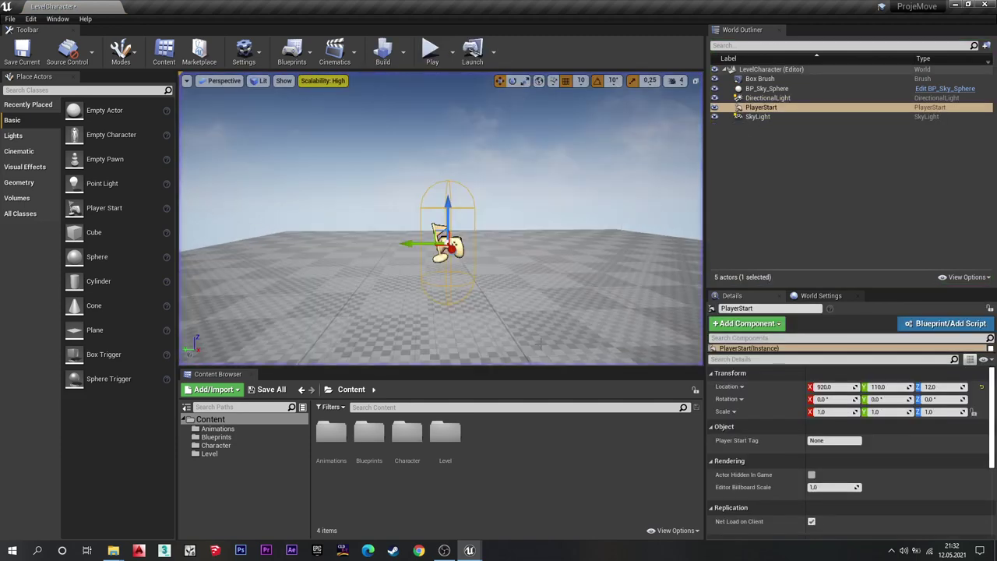
Create a new Blueprint Class with Character as parent in the Blueprints folder.
left_click(332, 433)
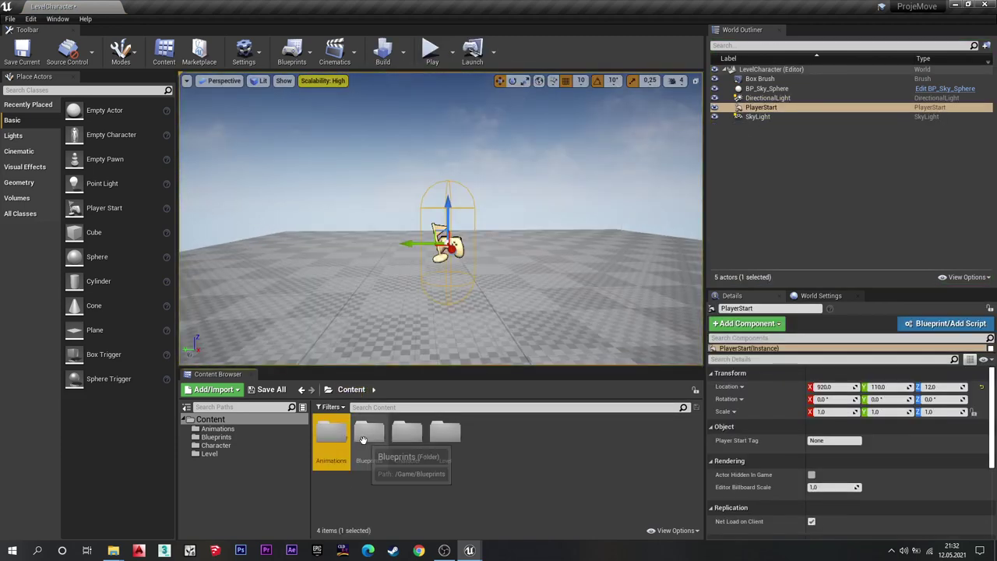
double_click(369, 432)
right_click(393, 436)
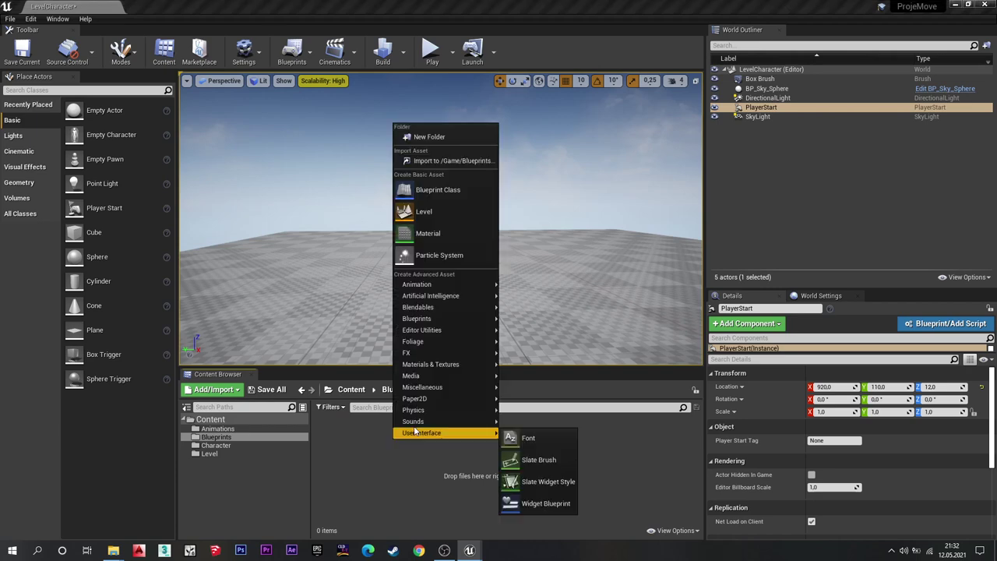
left_click(448, 189)
left_click(405, 229)
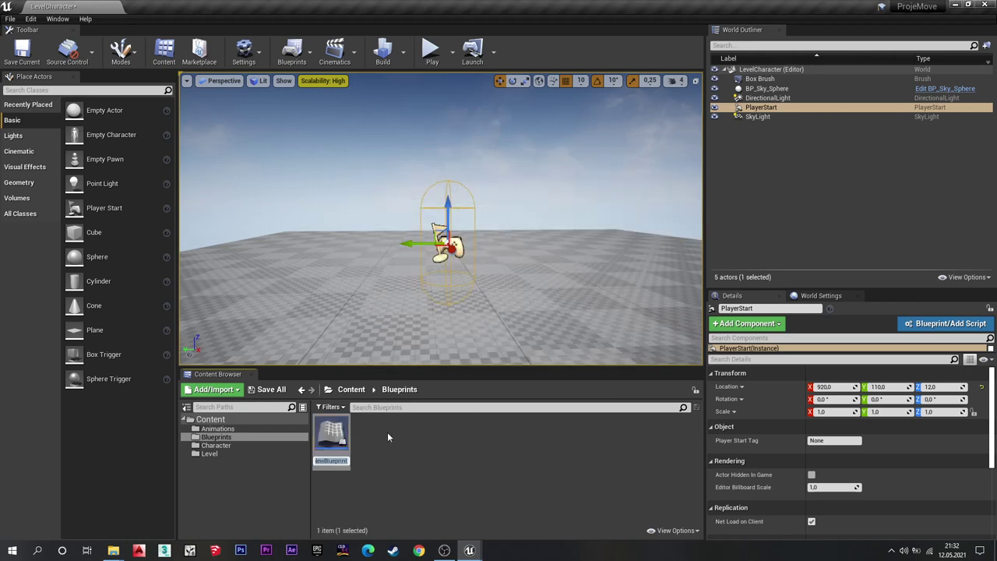
Name the new character blueprint BP_CharacterKukla.
key("Caps_Lock")
type("BP")
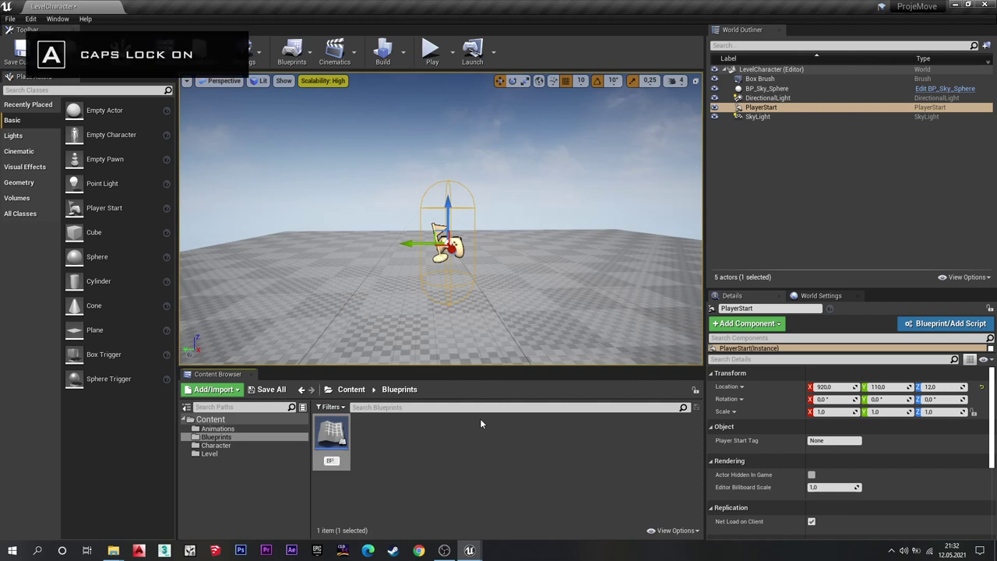
type("_")
key("Caps_Lock")
type("C")
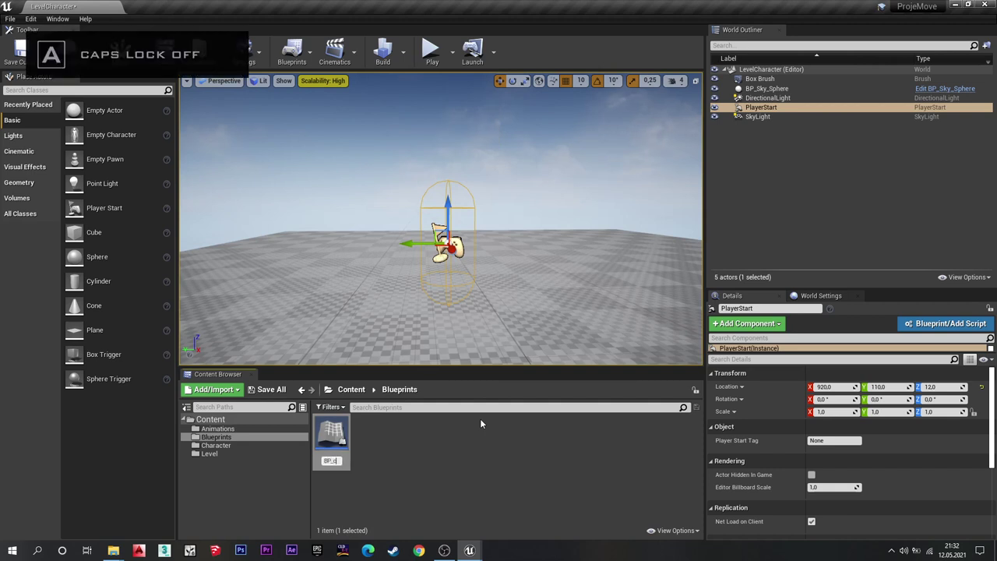
key("Caps_Lock")
key("Caps_Lock")
type("haracter")
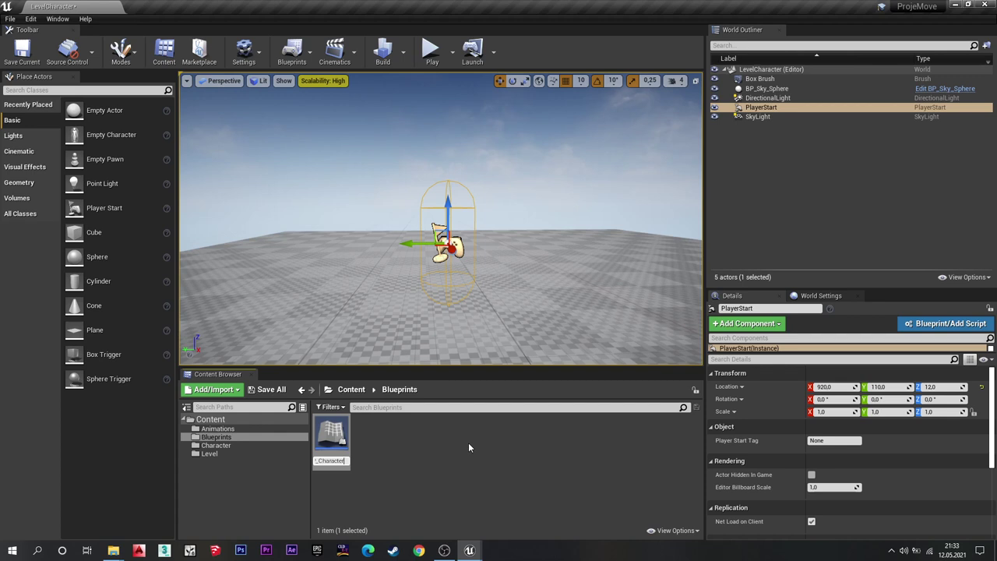
key("Caps_Lock")
type("K")
key("Caps_Lock")
type("u")
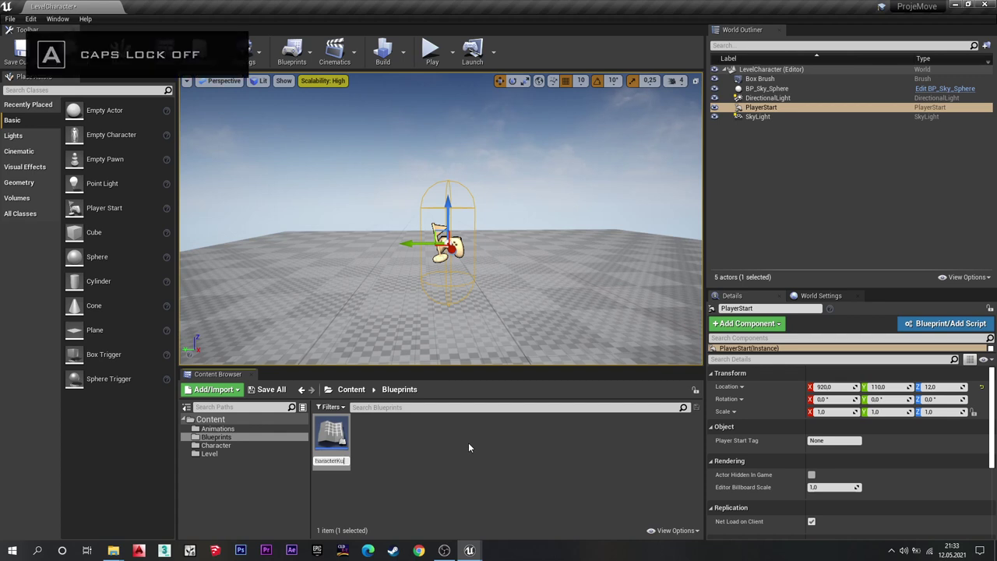
type("kla")
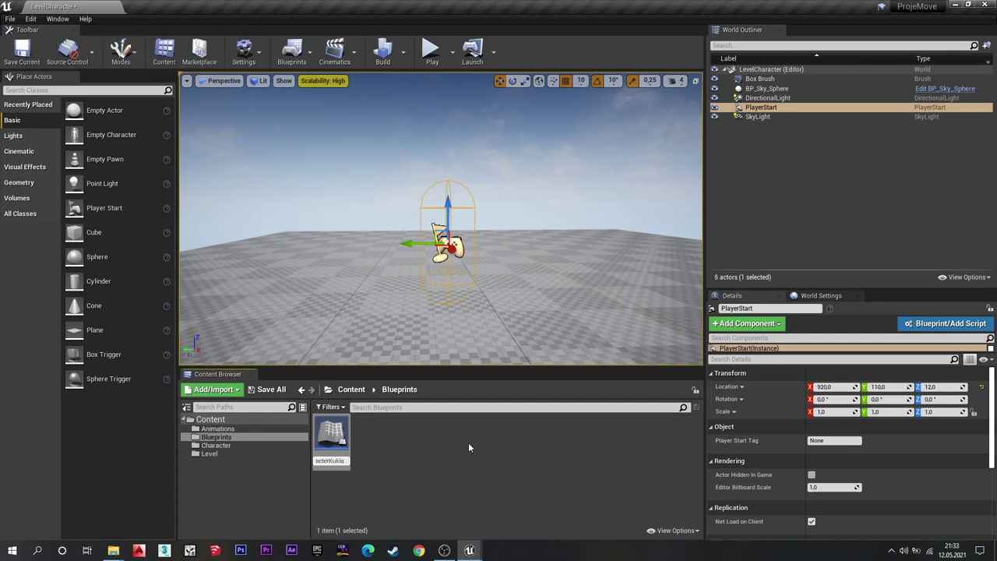
key("Return")
Create a new Blueprint Class with Game Mode Base as parent.
right_click(434, 442)
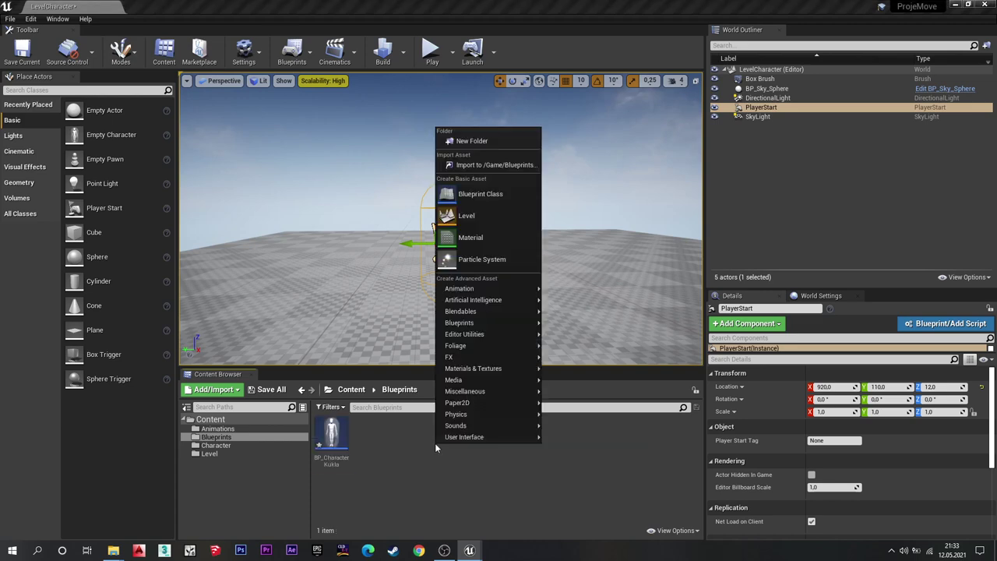
left_click(479, 194)
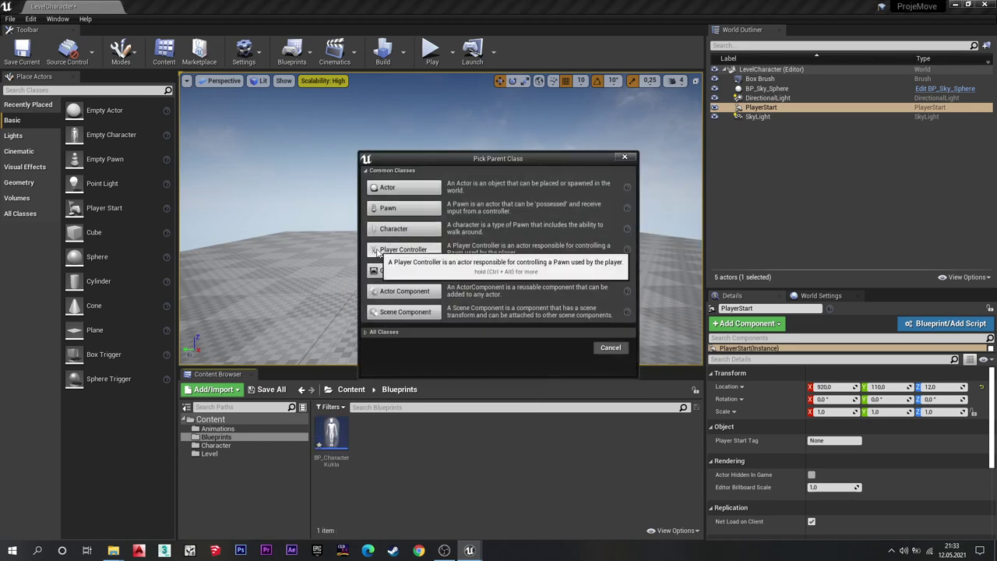
left_click(404, 270)
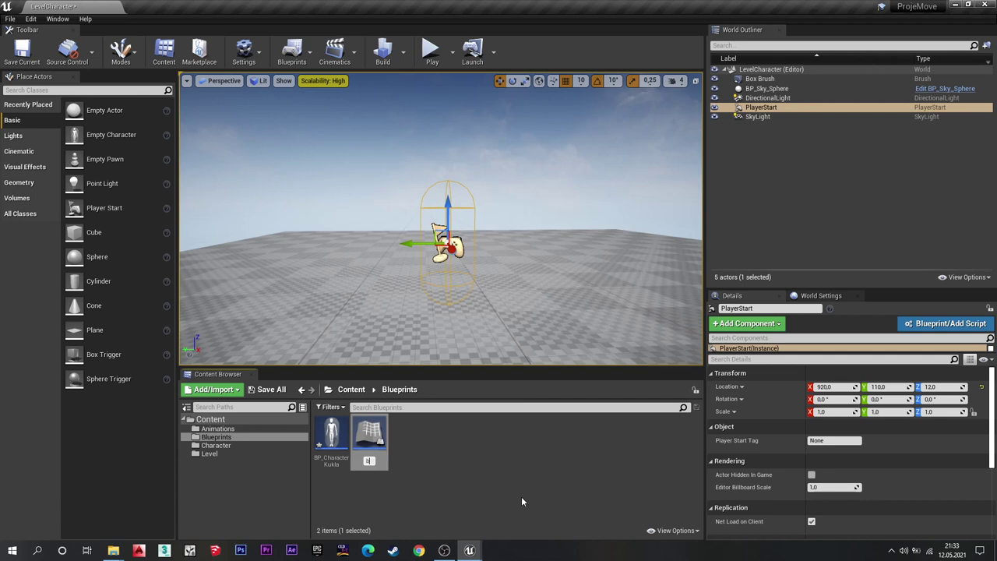
Name the game mode blueprint BP_GameModeKukla and return to the Content root folder.
key("Caps_Lock")
type("P_")
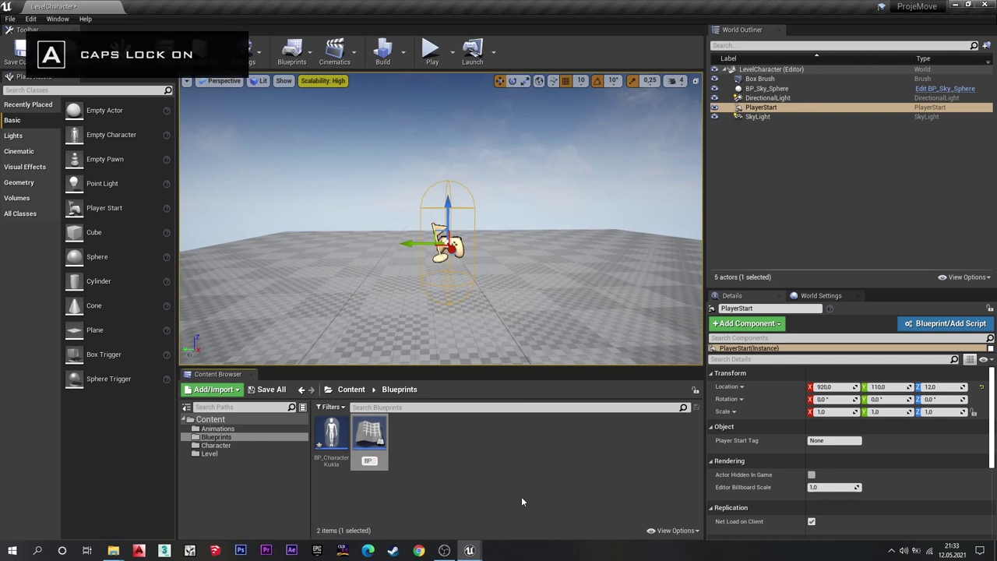
key("Caps_Lock")
key("Caps_Lock")
type("G")
key("Caps_Lock")
type("am")
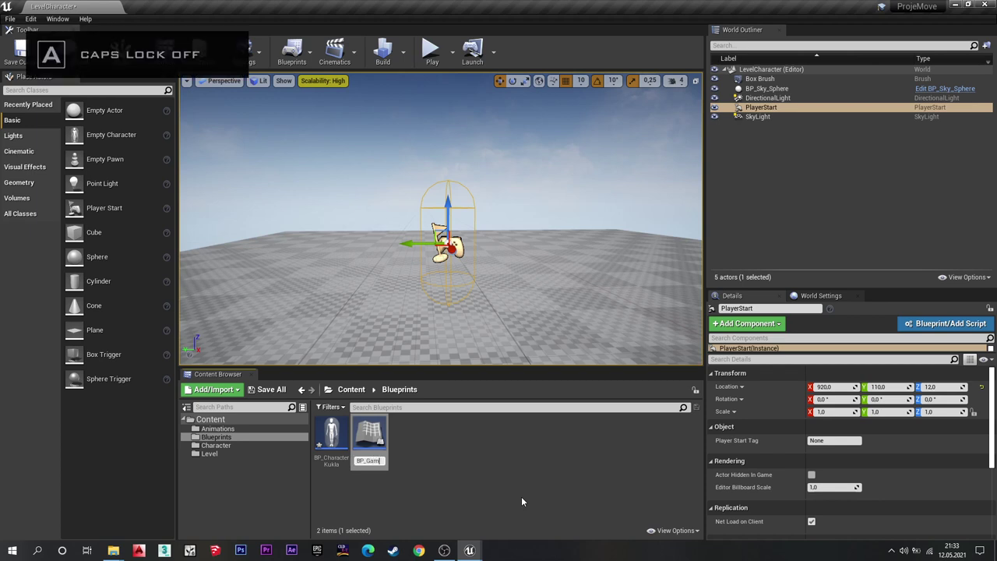
type("e")
key("Caps_Lock")
type("M")
key("Caps_Lock")
type("ode")
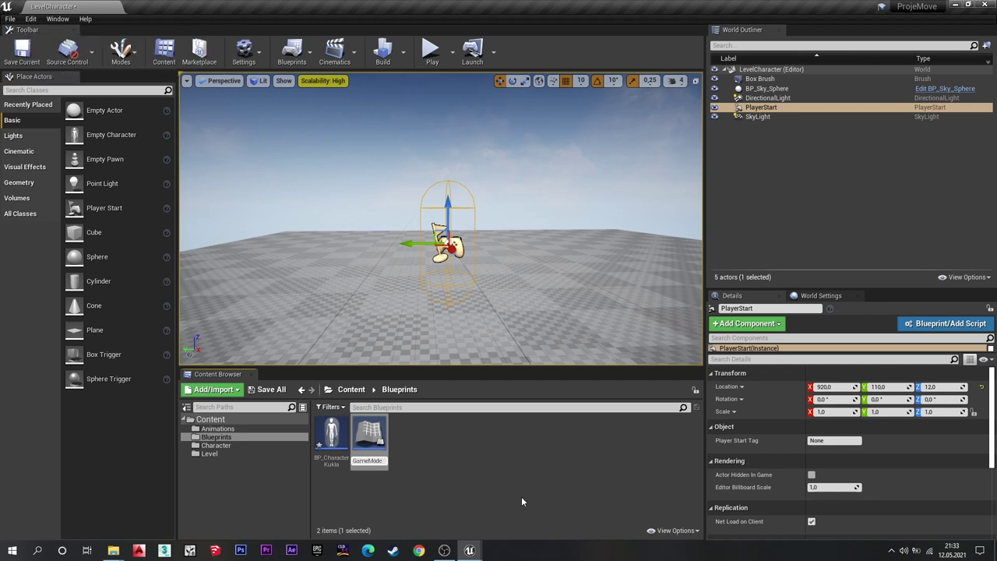
key("Home")
key("End")
key("Caps_Lock")
type("K")
key("Caps_Lock")
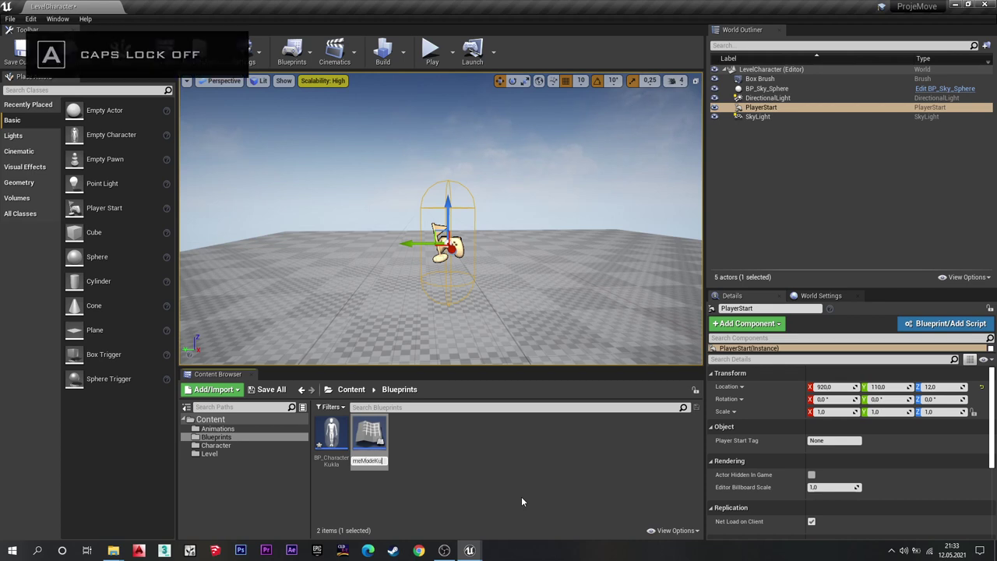
type("ukla")
key("Return")
left_click(460, 453)
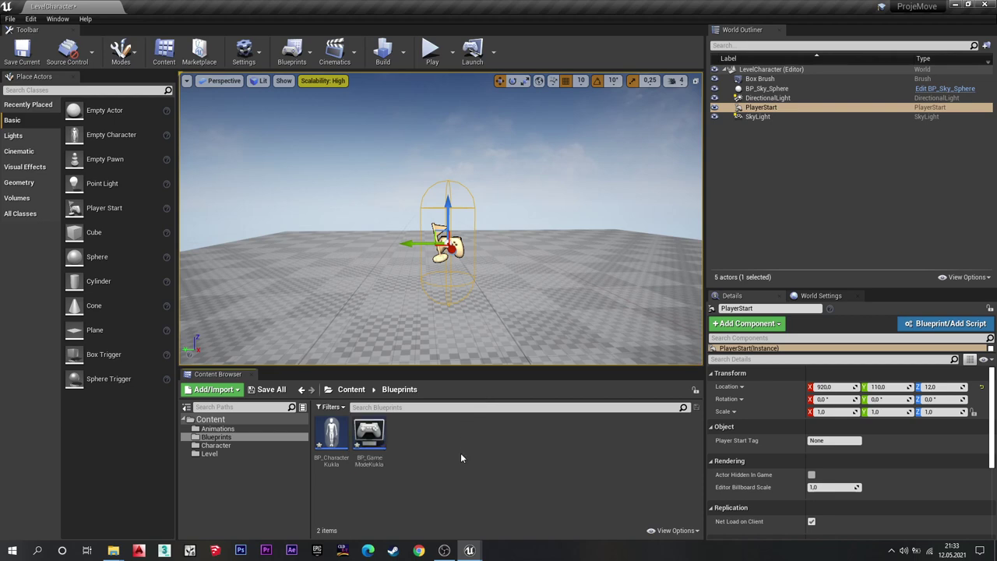
left_click(348, 389)
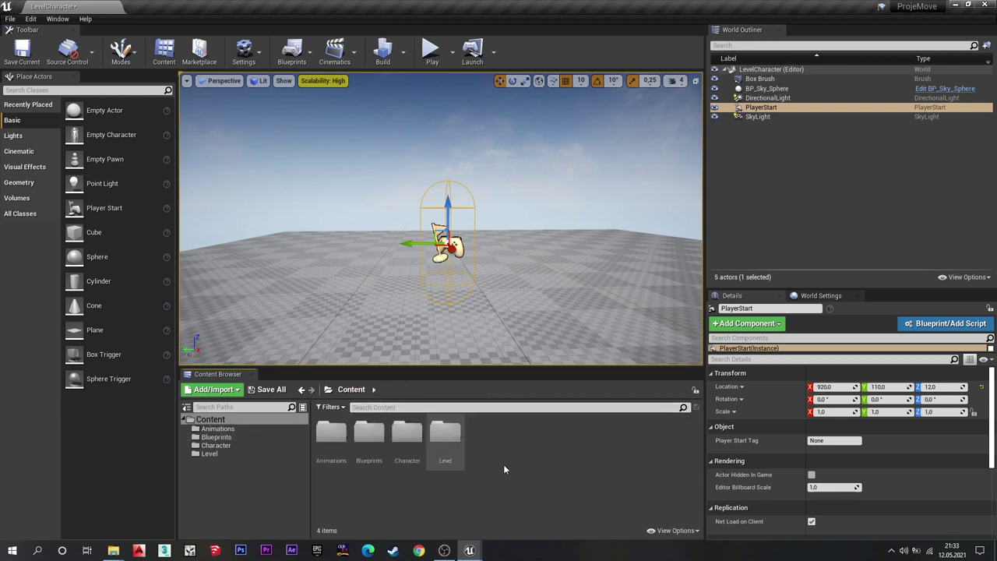
In Project Settings > Maps & Modes, set Default GameMode to BP_GameModeKukla.
left_click(11, 19)
mouse_move(31, 19)
left_click(47, 167)
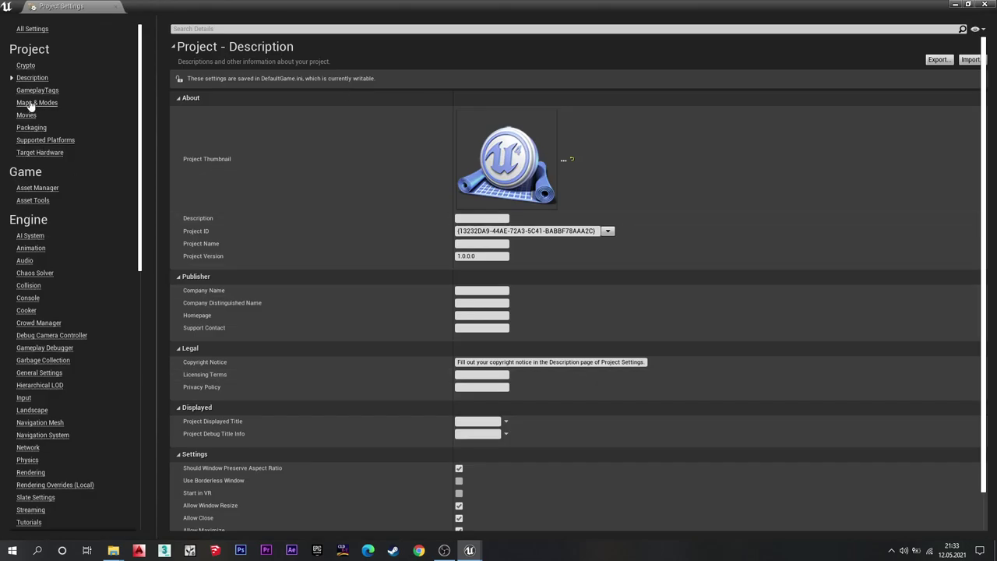
left_click(29, 105)
left_click(494, 114)
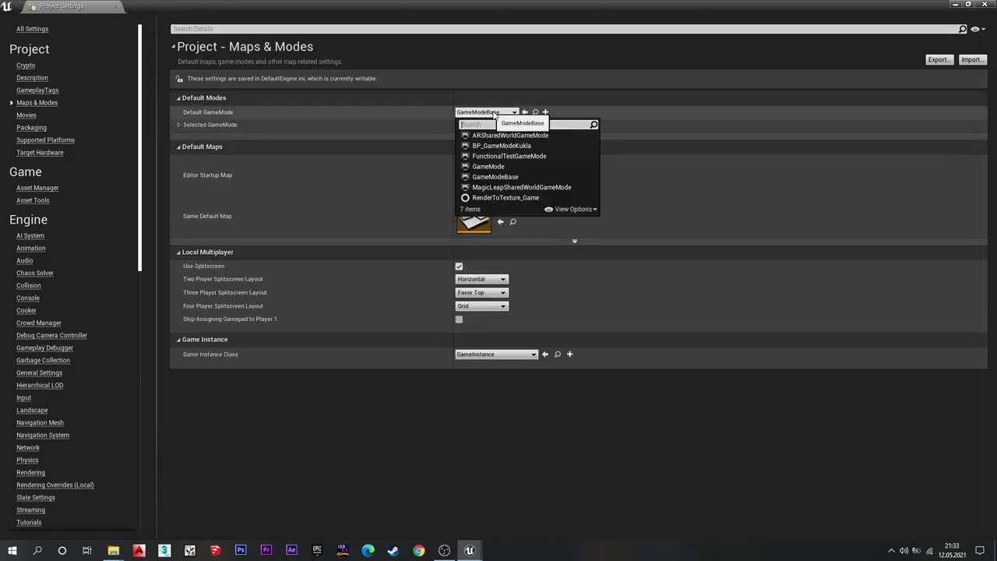
left_click(502, 146)
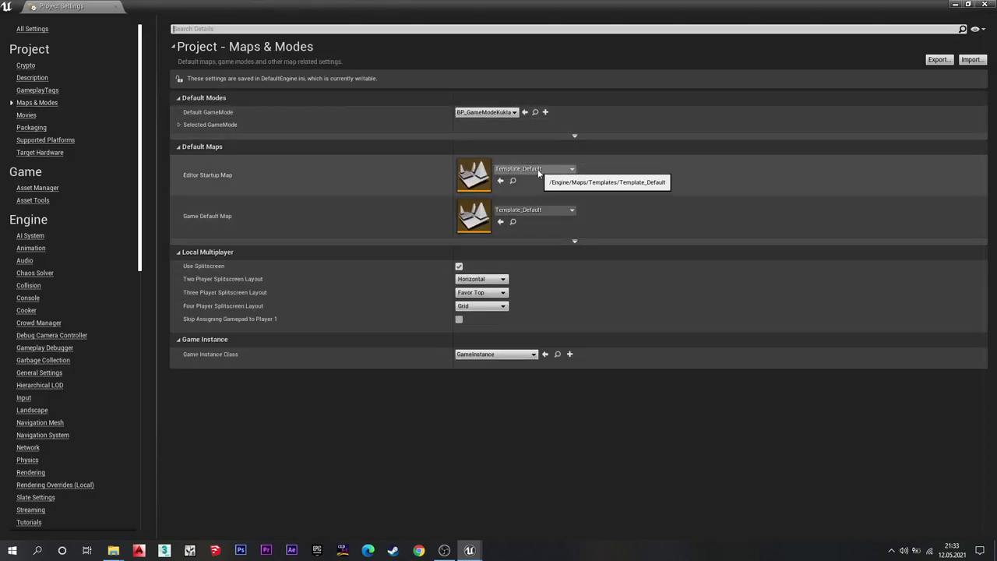
Set LevelCharacter as both the Editor Startup Map and Game Default Map.
left_click(538, 170)
left_click(532, 282)
left_click(517, 211)
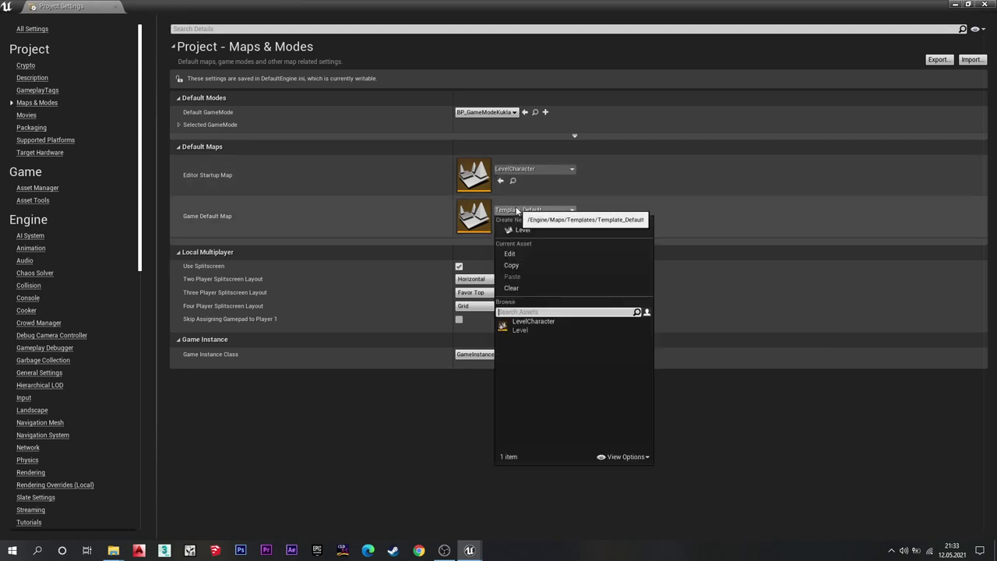
left_click(537, 324)
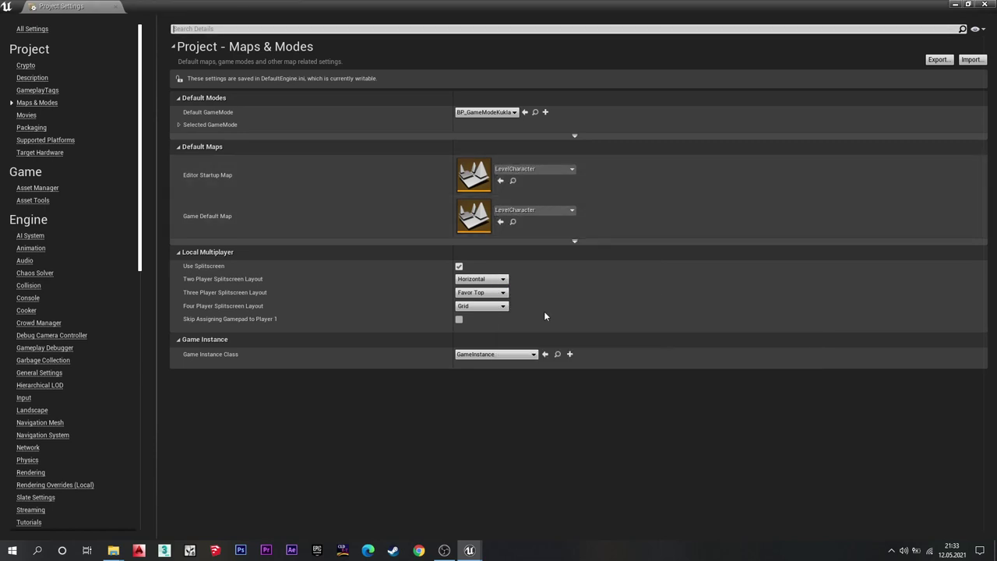
Set the game mode's Default Pawn Class to BP_CharacterKukla.
left_click(179, 124)
left_click(499, 137)
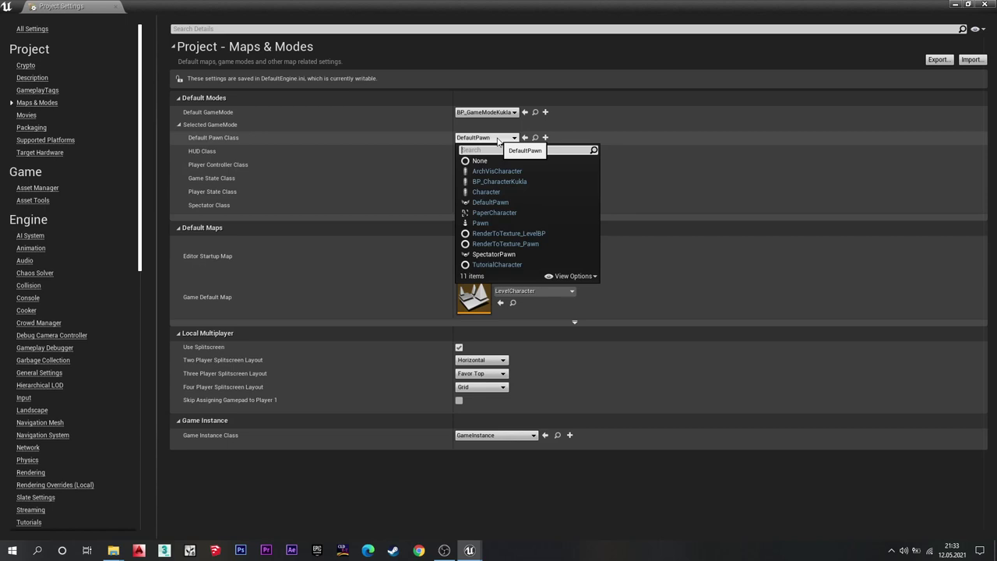
left_click(512, 182)
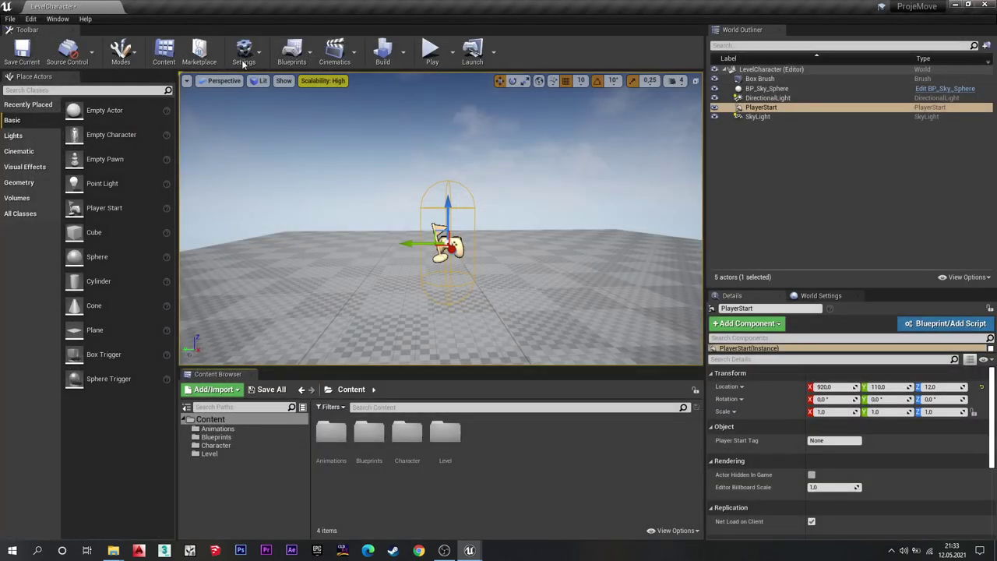
Test-play the level with Alt+P, then browse into the Character folder.
key("alt+p")
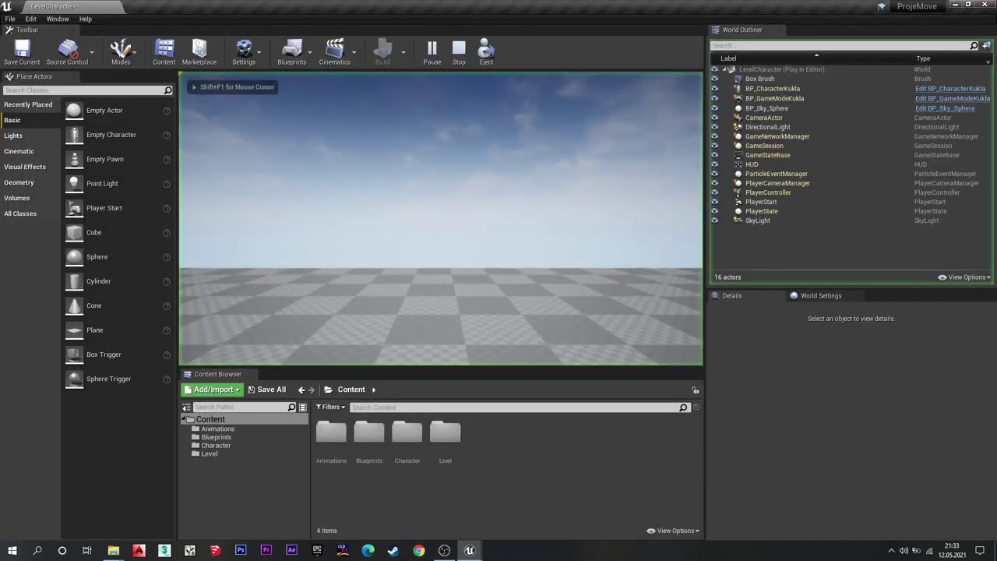
key("Escape")
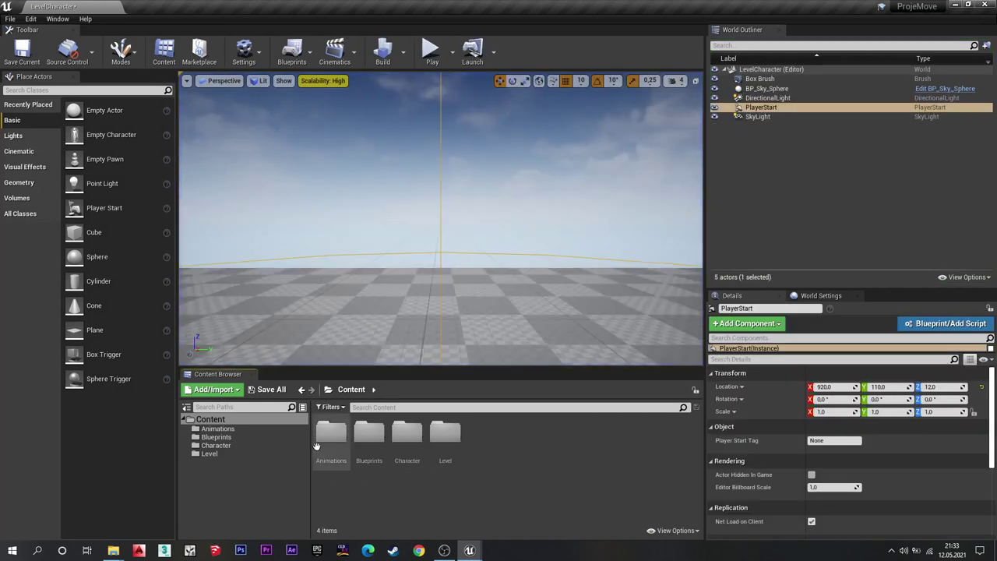
left_click(331, 435)
left_click(372, 436)
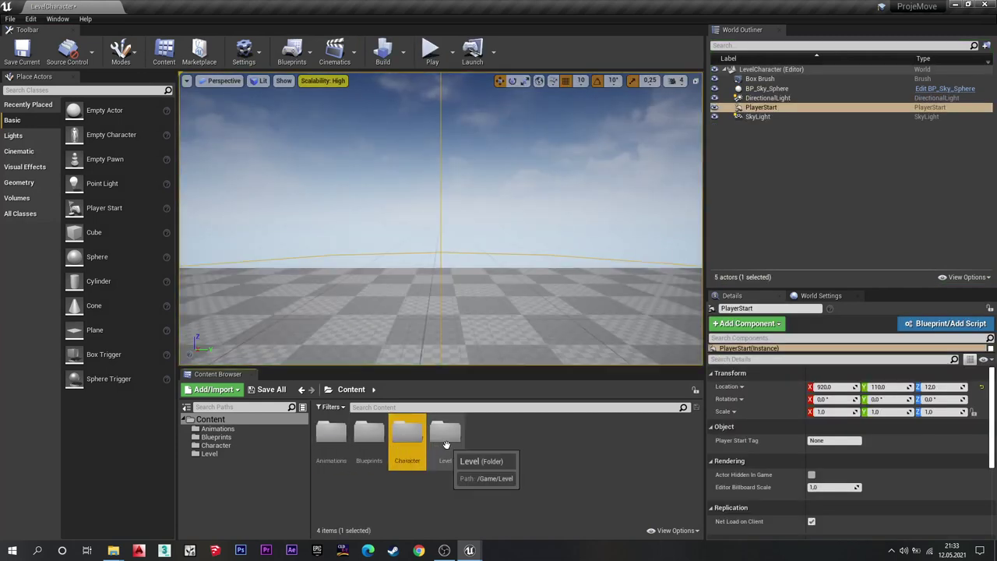
left_click(520, 452)
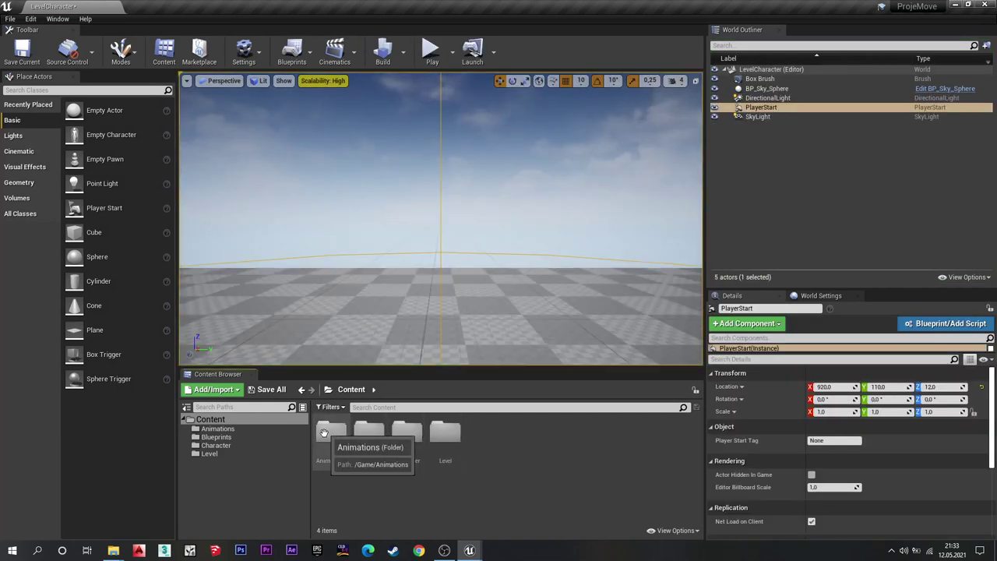
left_click(405, 443)
double_click(404, 444)
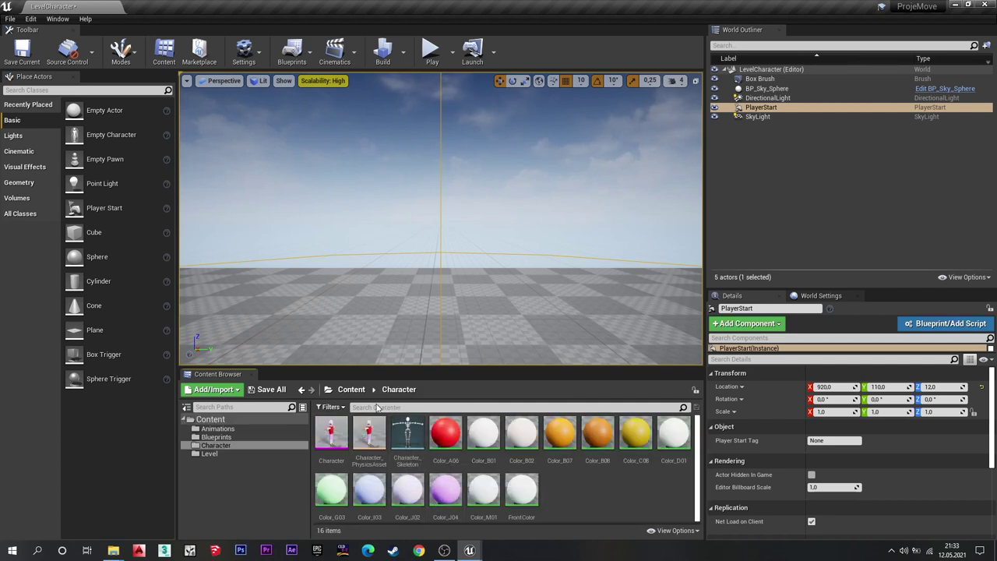
Open BP_CharacterKukla from the Blueprints folder in the Blueprint editor.
left_click(351, 390)
left_click(446, 438)
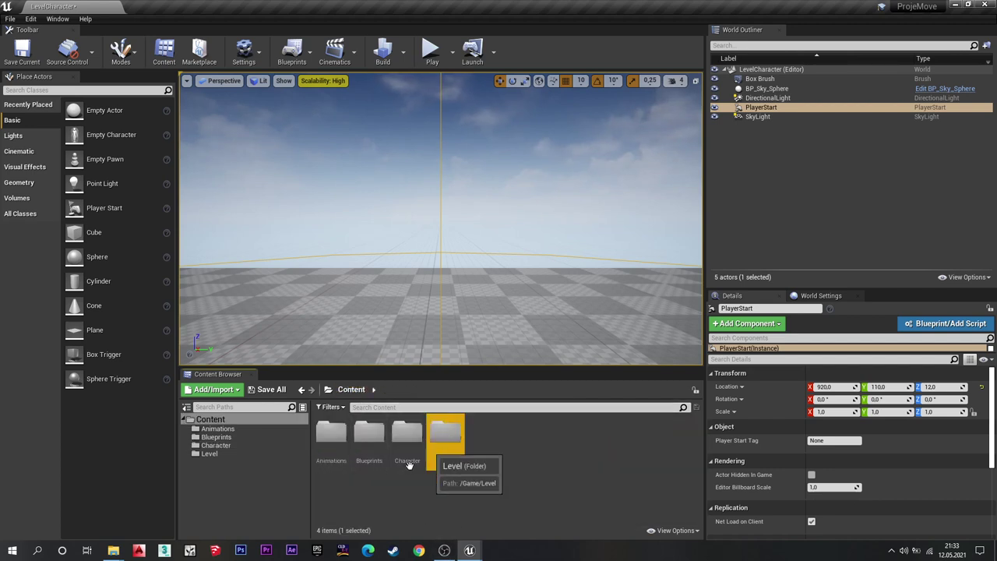
double_click(368, 440)
double_click(324, 441)
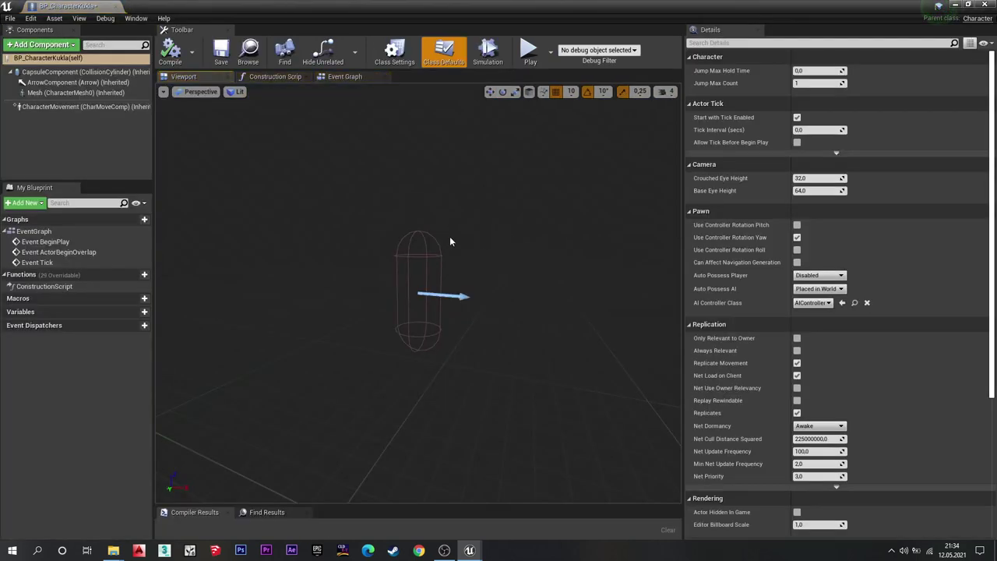
left_click_drag(450, 236, 450, 236)
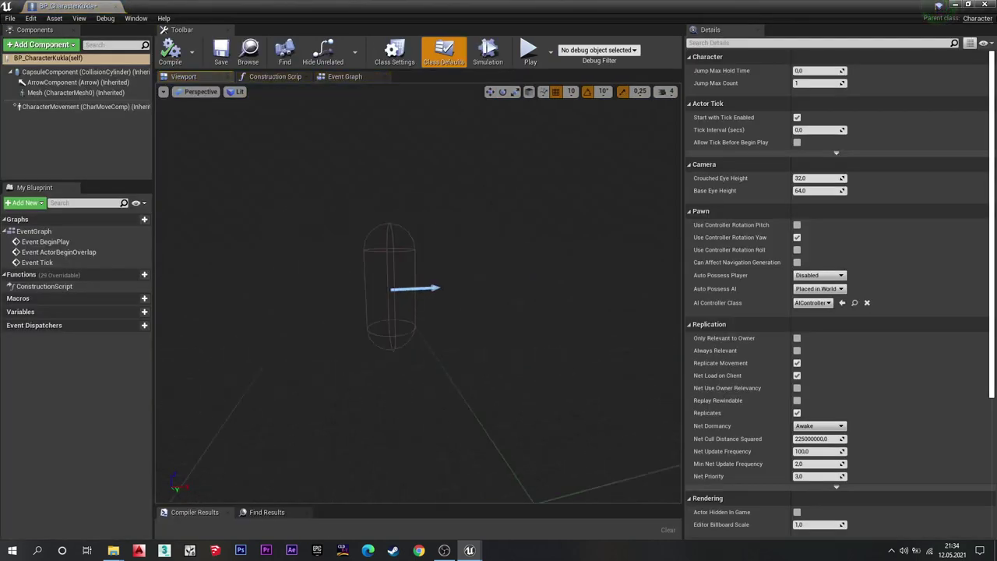
Go to Edit > Project Settings and select the Engine Input page.
left_click(31, 18)
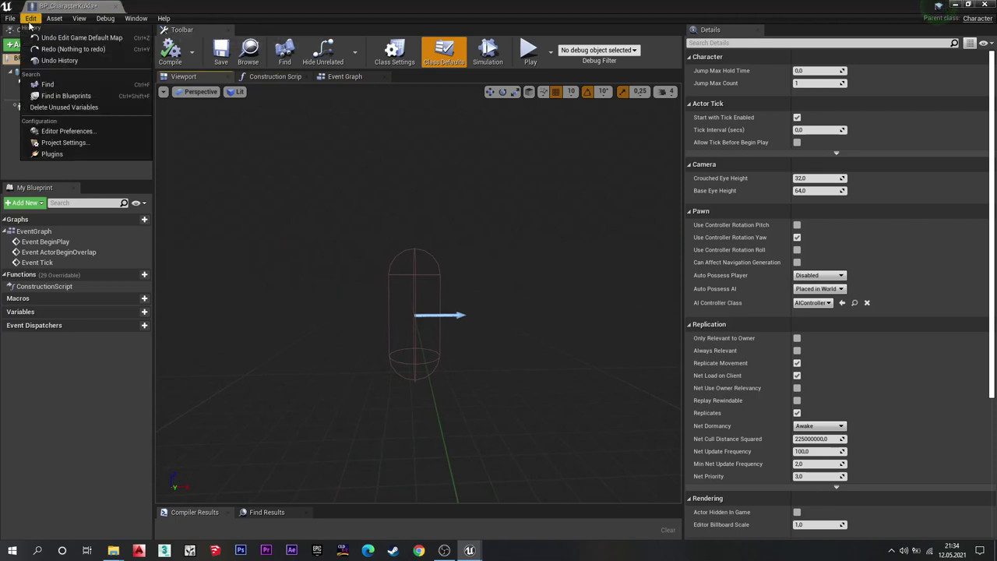
left_click(63, 142)
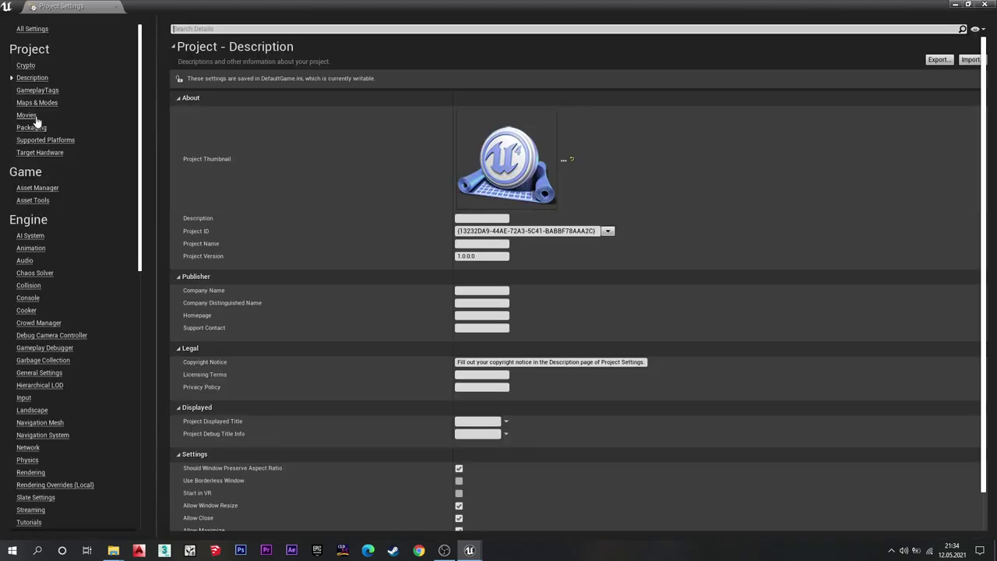
left_click(24, 398)
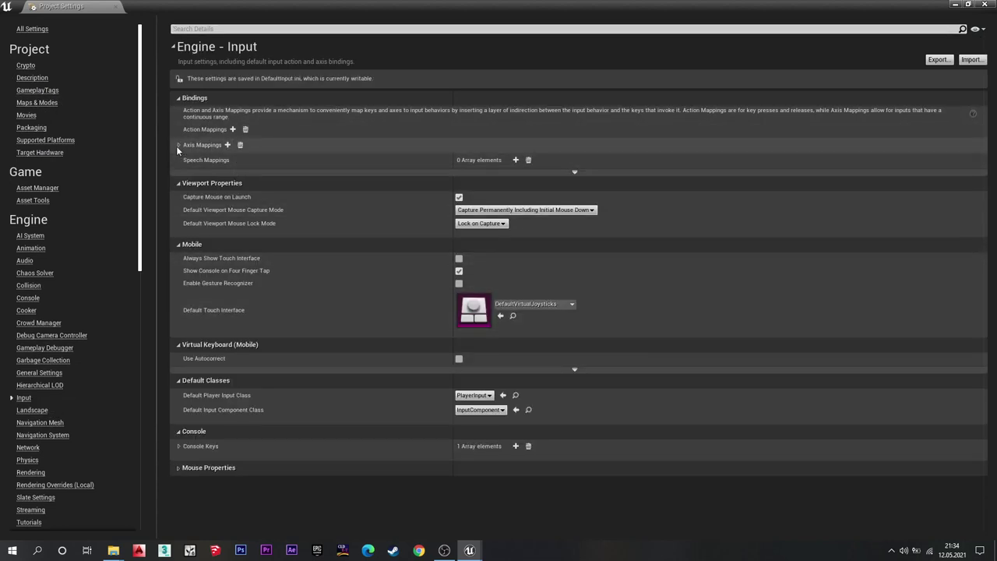
Add a new axis mapping named MoveForwardBackward.
left_click(228, 145)
left_click(185, 159)
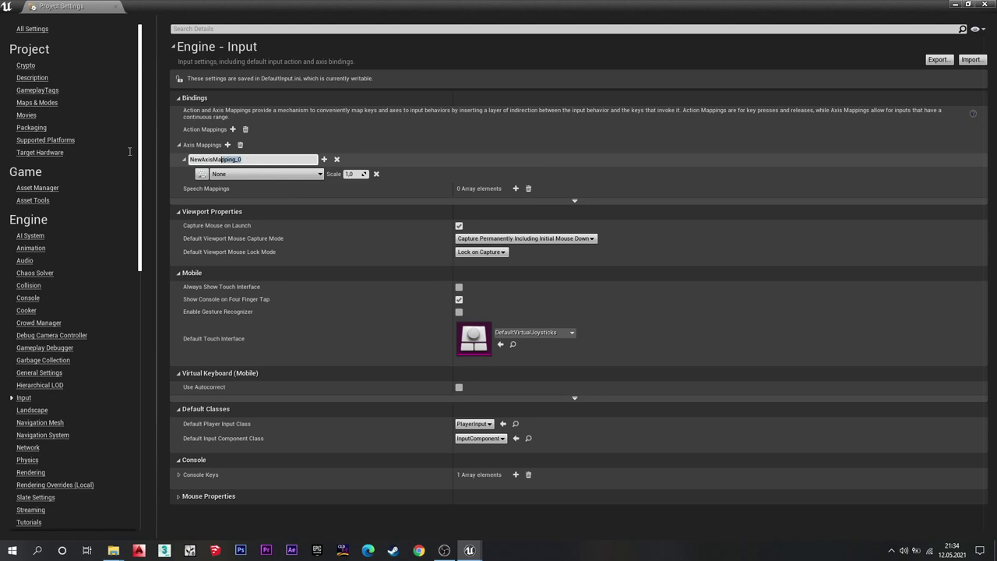
key("Caps_Lock")
type("M")
key("Caps_Lock")
type("o")
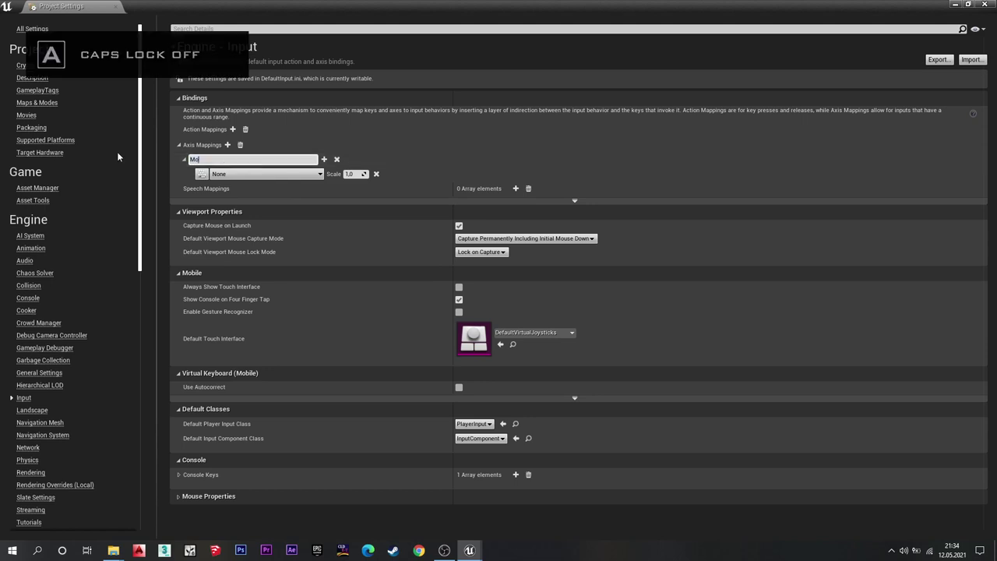
type("ve")
key("Caps_Lock")
type("F")
key("Caps_Lock")
type("or")
type("ward")
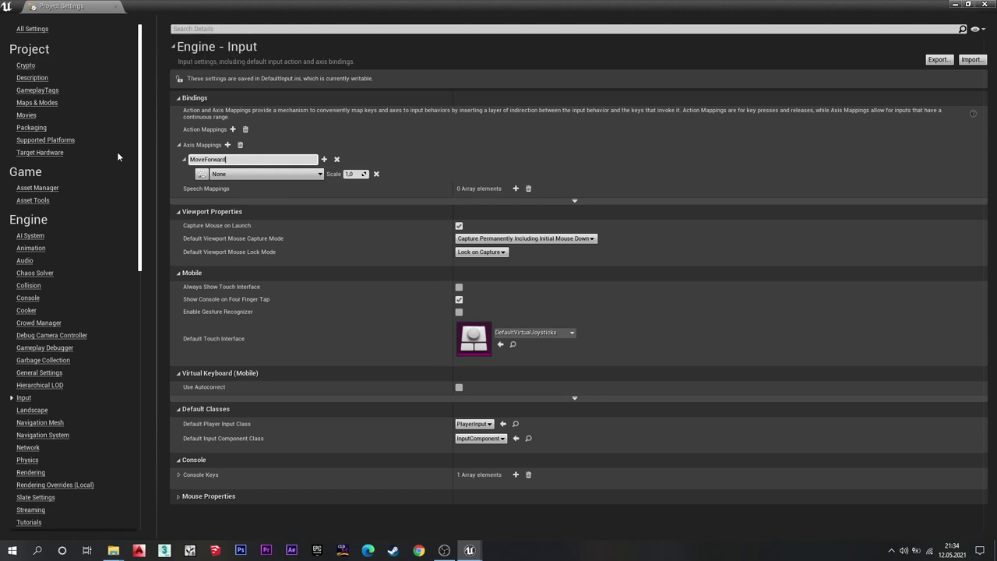
key("Caps_Lock")
type("B")
key("Caps_Lock")
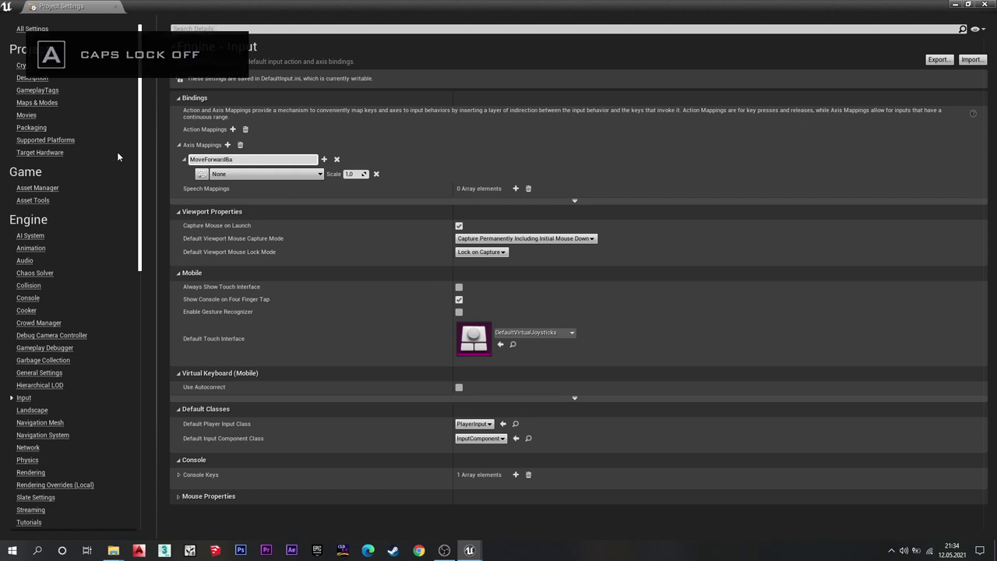
type("ackward")
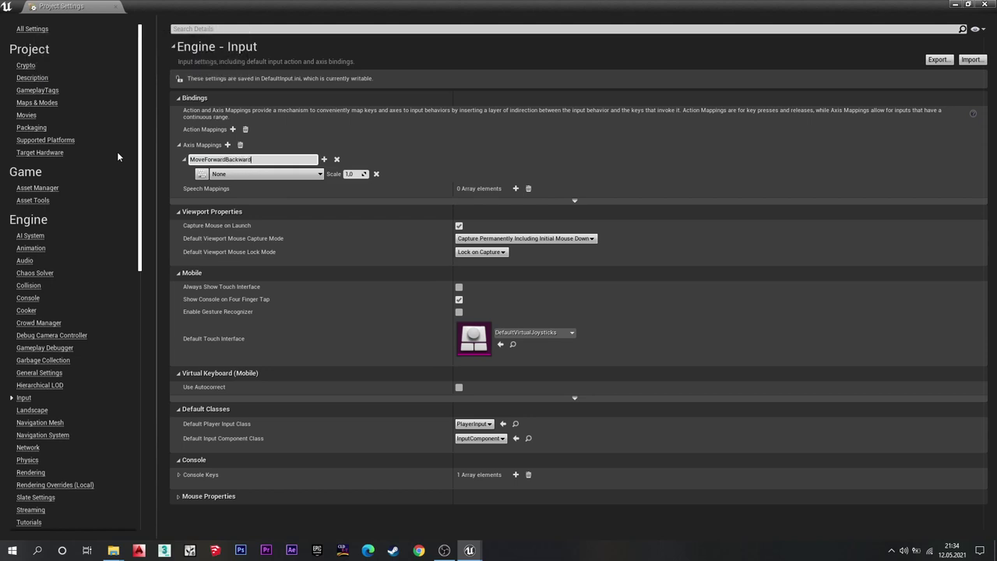
Bind W at scale 1.0 and S at scale -1.0 to MoveForwardBackward.
left_click(201, 173)
key("w")
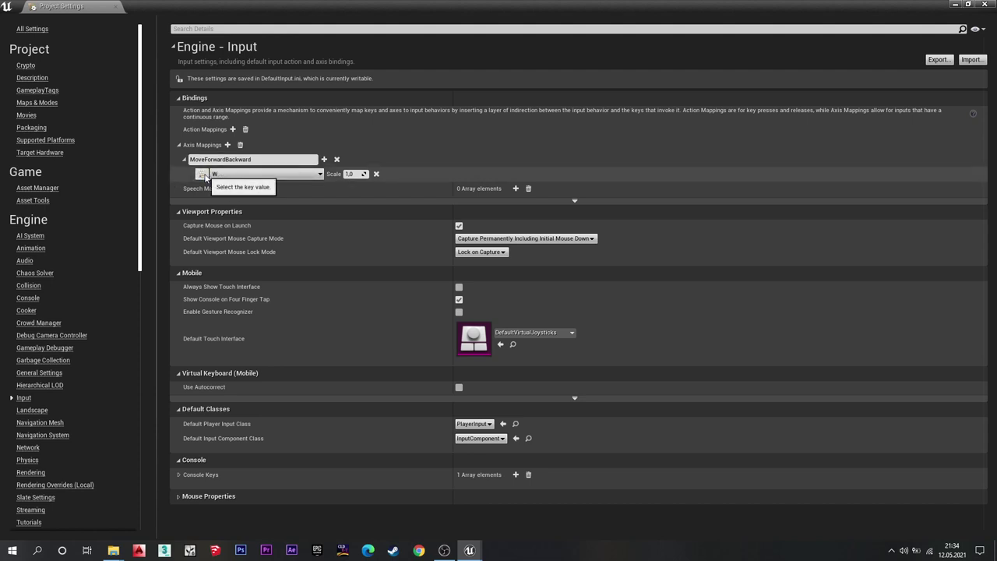
left_click(324, 158)
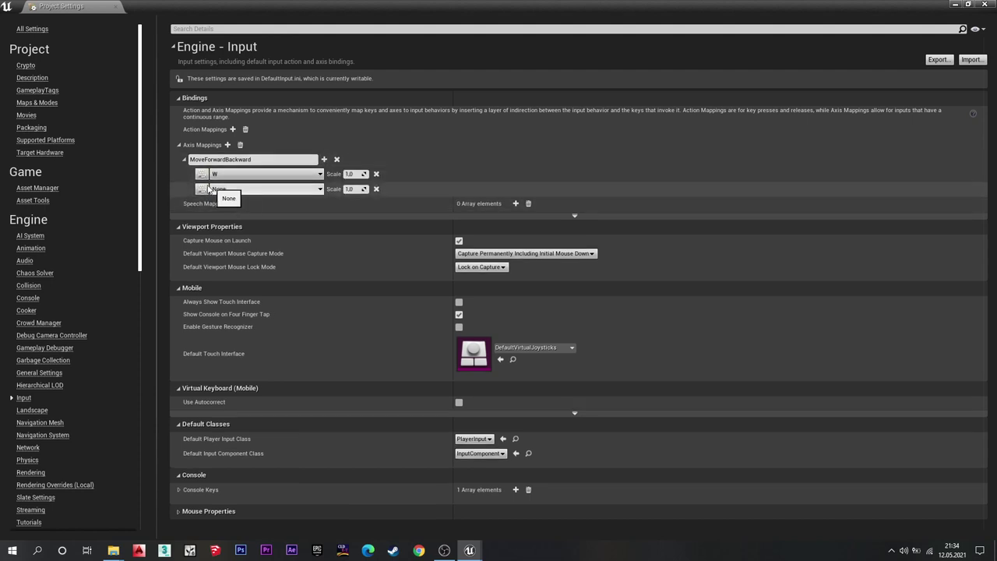
left_click(202, 191)
key("s")
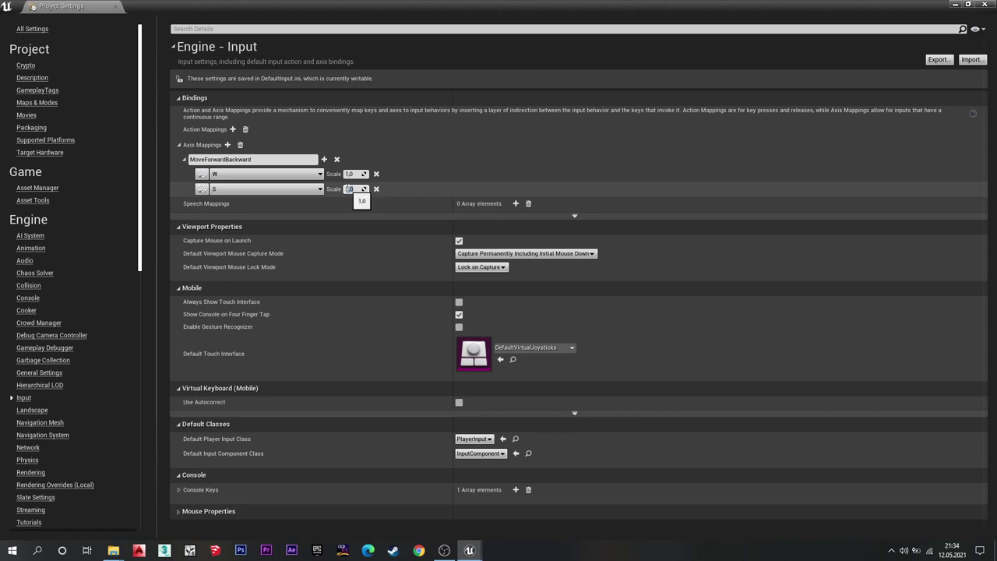
left_click(348, 189)
type("-")
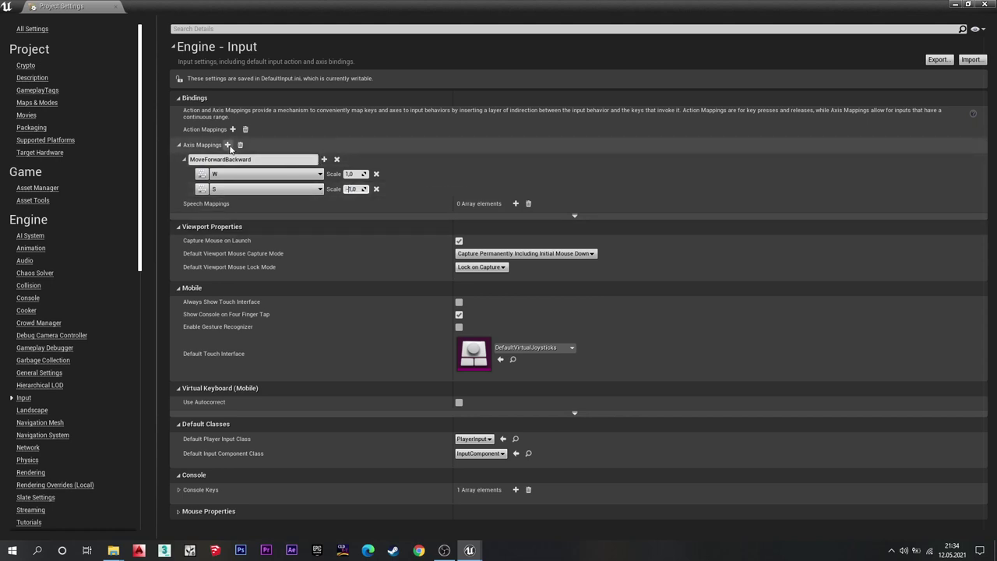
Add a second axis mapping with two key rows, named MoveRightLeft.
left_click(227, 145)
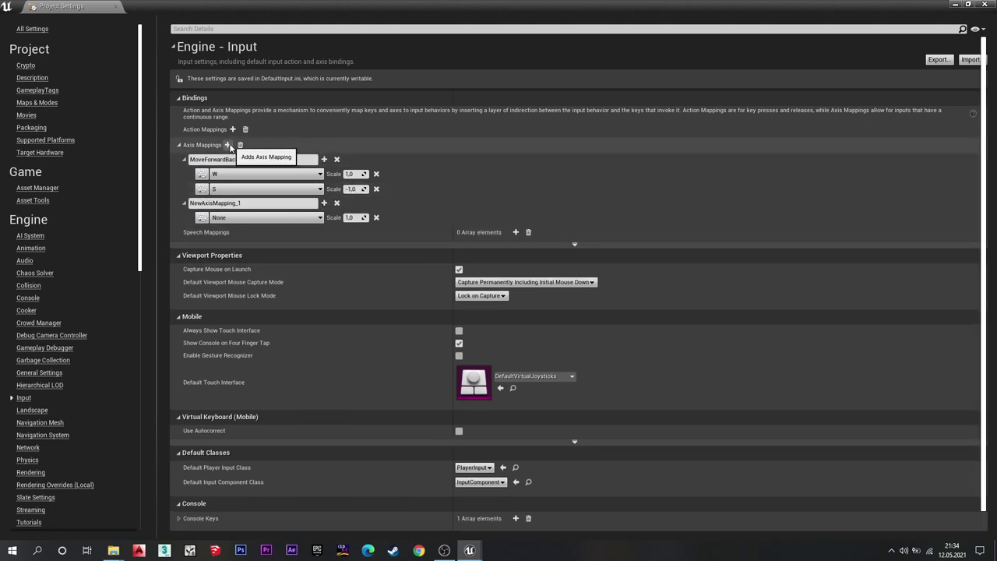
left_click(324, 202)
left_click(244, 203)
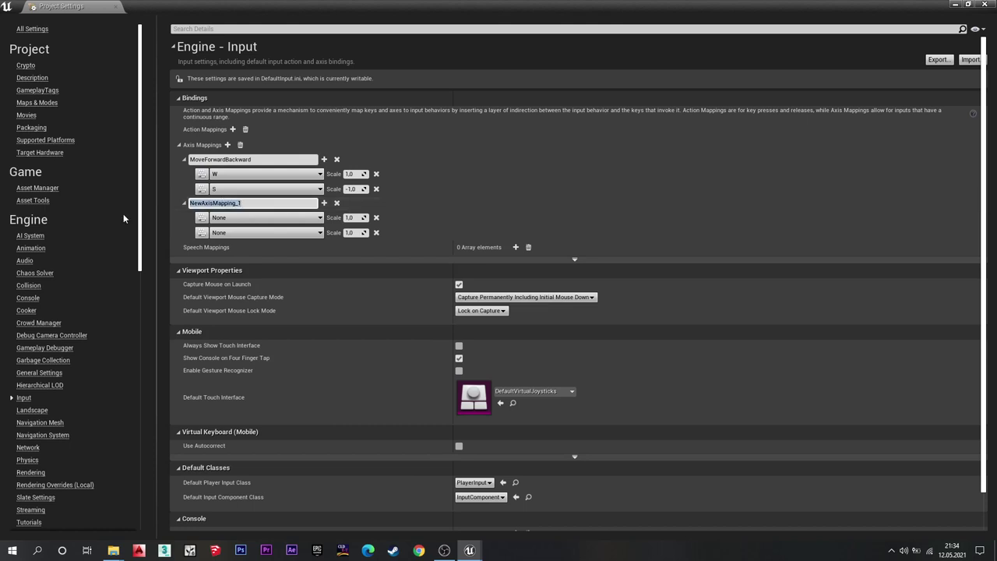
key("Caps_Lock")
type("M")
key("Caps_Lock")
type("ove")
key("Caps_Lock")
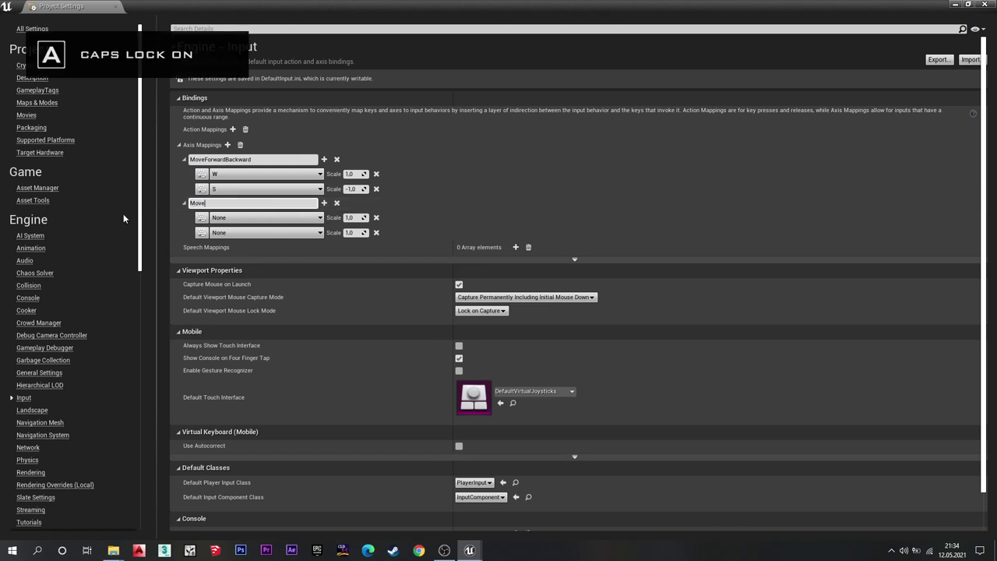
type("R")
key("Caps_Lock")
type("ight")
key("Caps_Lock")
type("L")
key("Caps_Lock")
type("eft")
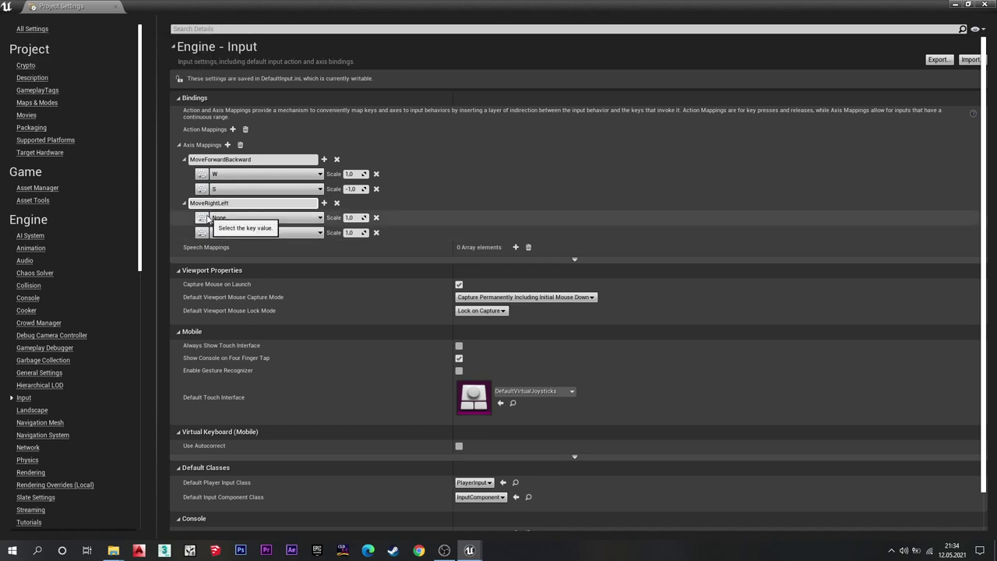
Bind D at 1.0 and A at -1.0 to MoveRightLeft.
left_click(202, 217)
key("d")
left_click(202, 233)
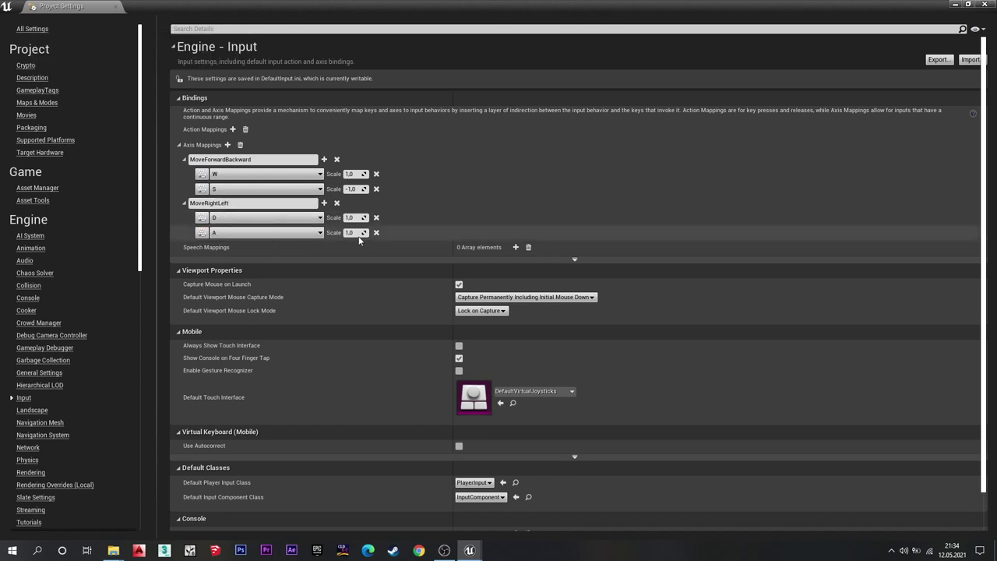
type("a")
type("-")
Add a third axis mapping named Input_Turn.
left_click(228, 145)
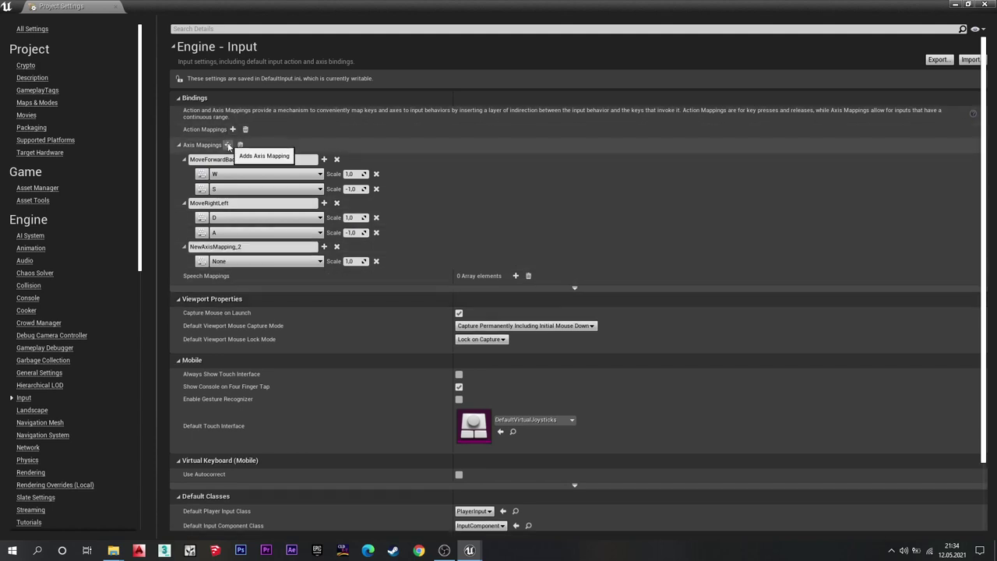
key("Caps_Lock")
type("T")
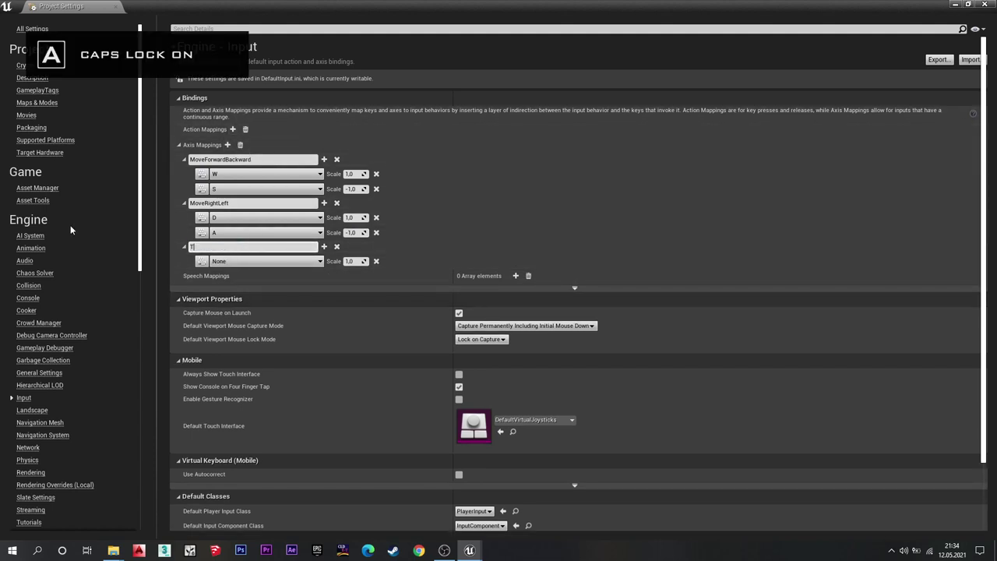
key("Caps_Lock")
type("ur")
key("BackSpace")
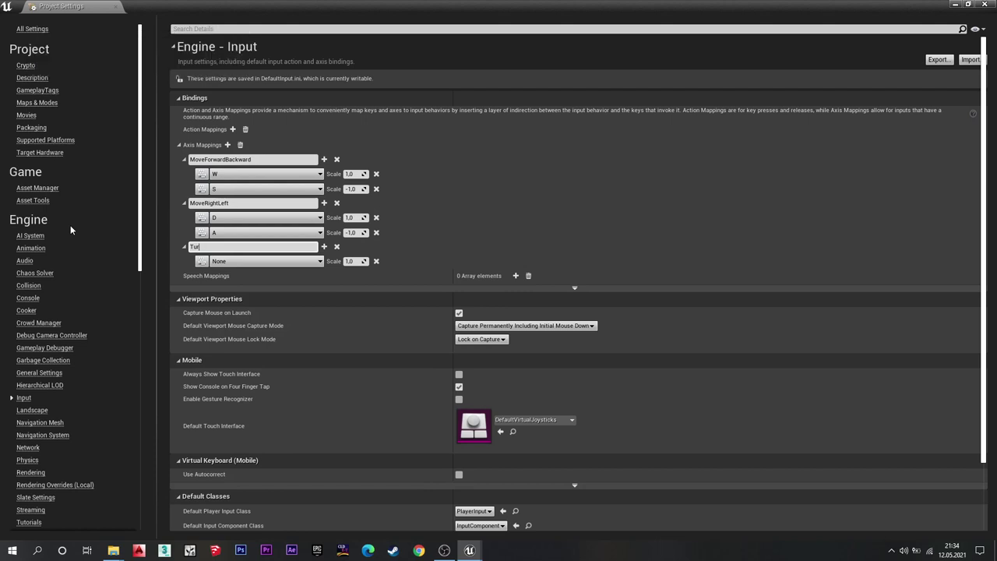
key("BackSpace")
key("BackSpace")
key("Caps_Lock")
type("I")
key("Caps_Lock")
type("n")
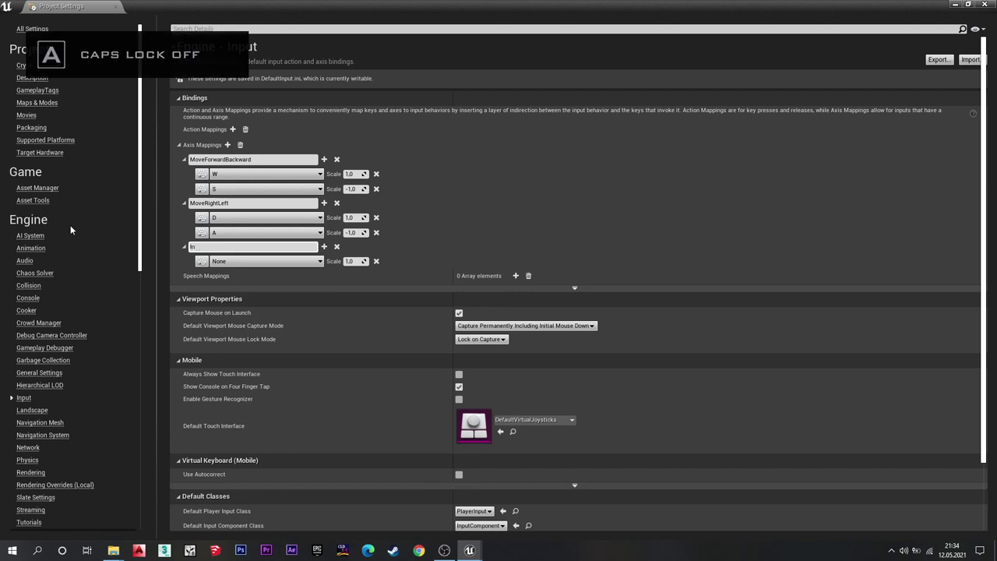
type("put_")
key("Caps_Lock")
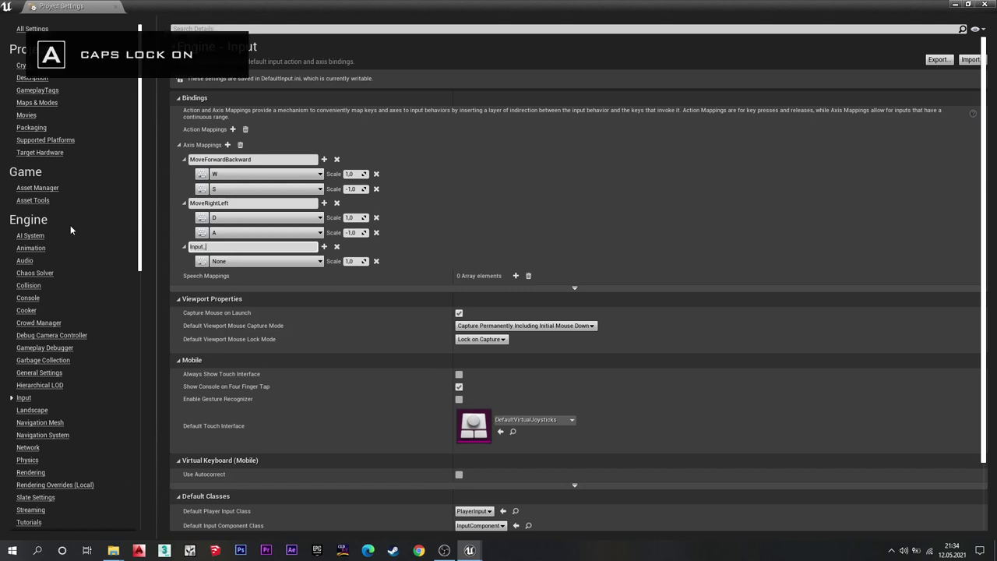
type("T")
key("Caps_Lock")
type("urn")
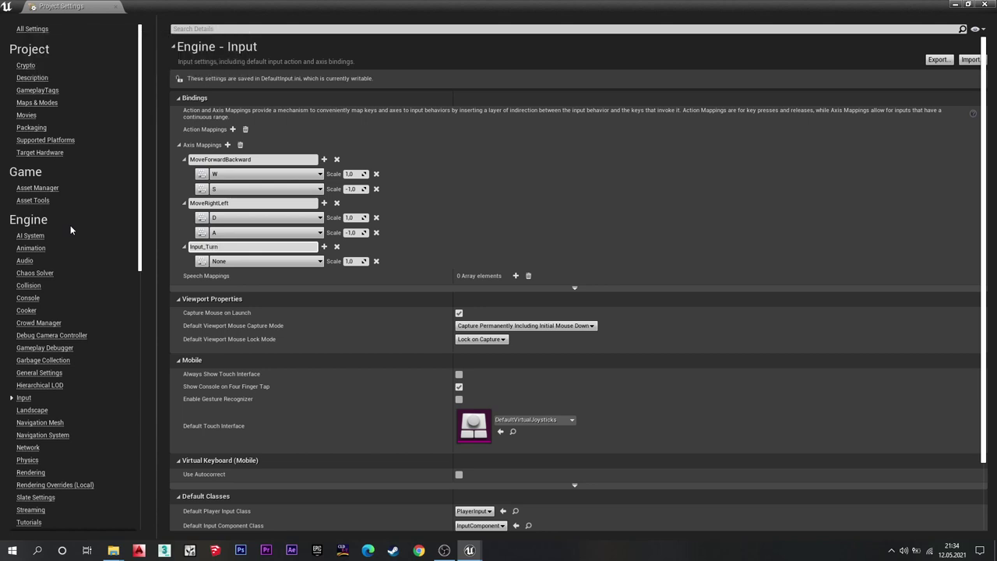
key("Return")
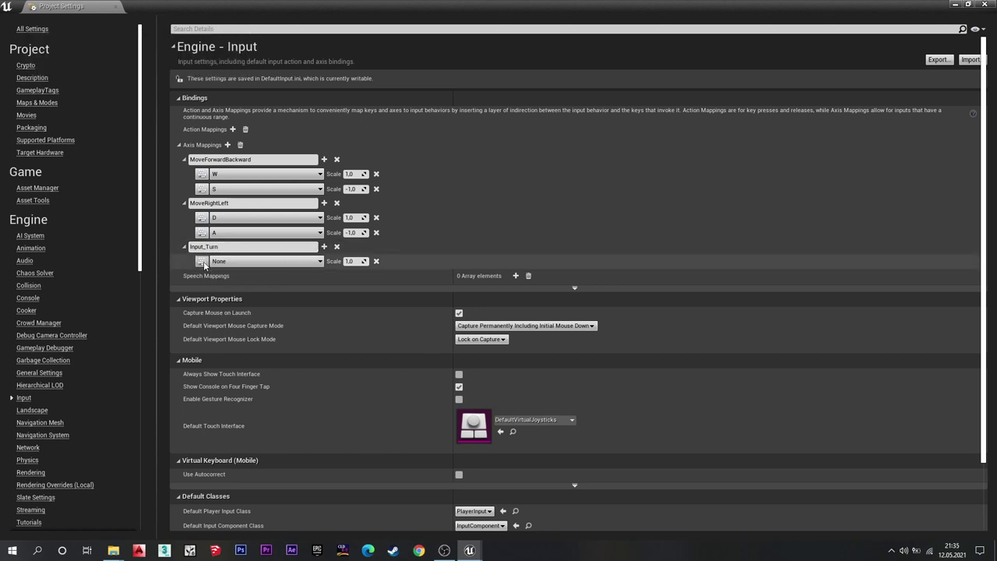
Bind Mouse X to Input_Turn.
left_click(208, 265)
left_click(228, 262)
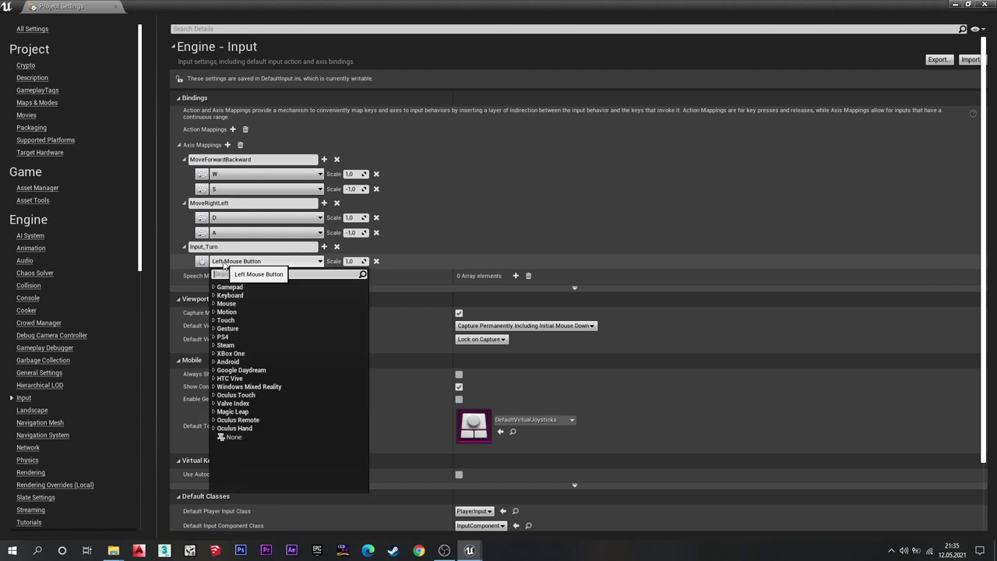
left_click(226, 303)
left_click(234, 312)
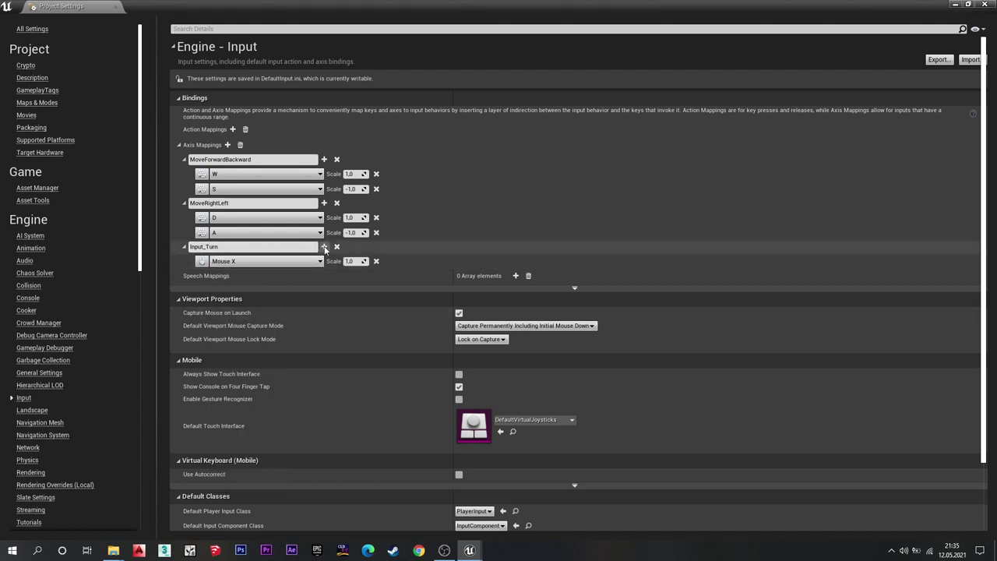
Add a fourth axis mapping named Input_LookUpDown.
left_click(228, 144)
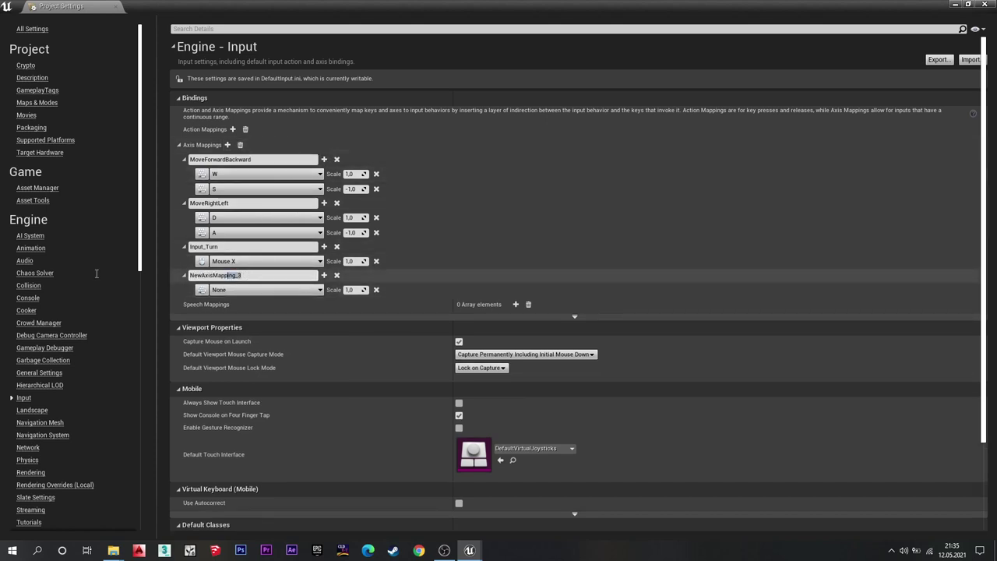
key("Caps_Lock")
type("I")
key("Caps_Lock")
type("npu")
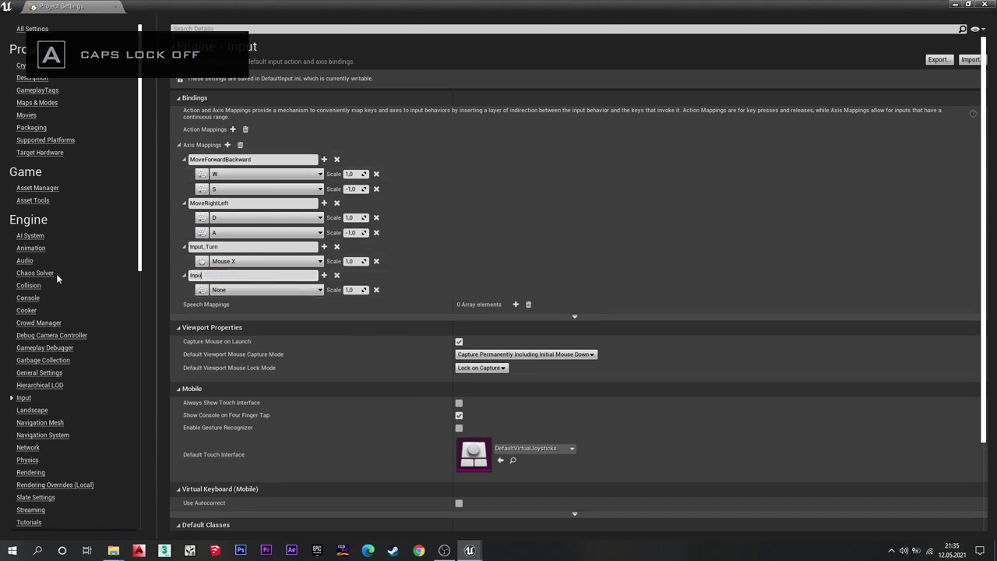
type("t")
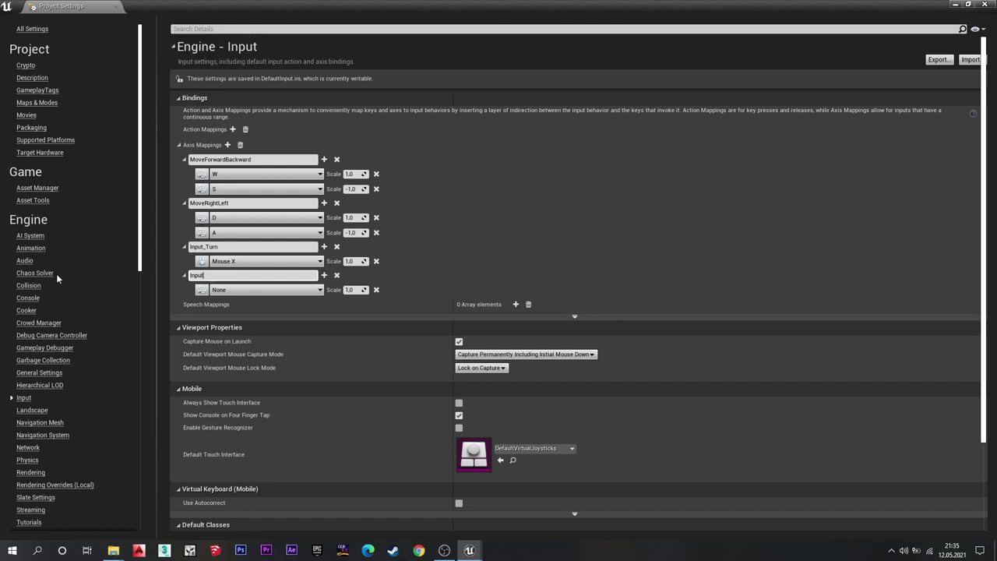
key("Caps_Lock")
type("_L")
key("Caps_Lock")
type("oo")
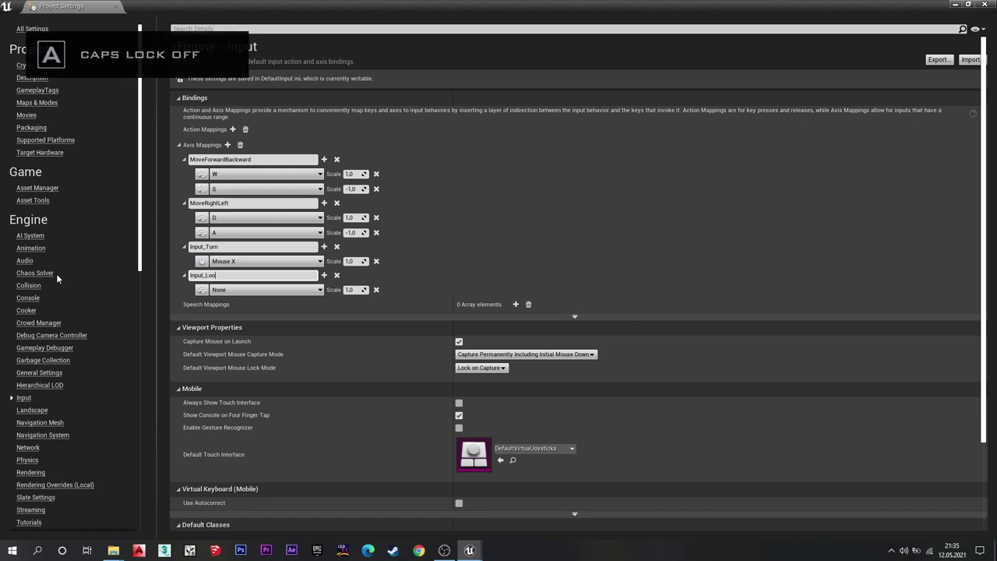
type("k")
key("Caps_Lock")
type("U")
key("Caps_Lock")
key("BackSpace")
key("Caps_Lock")
type("UpD")
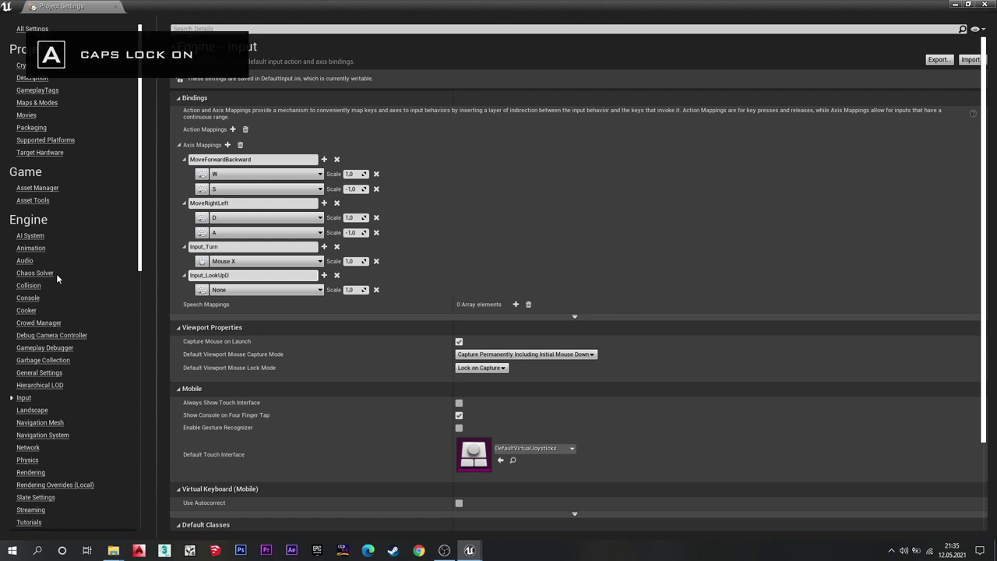
key("Caps_Lock")
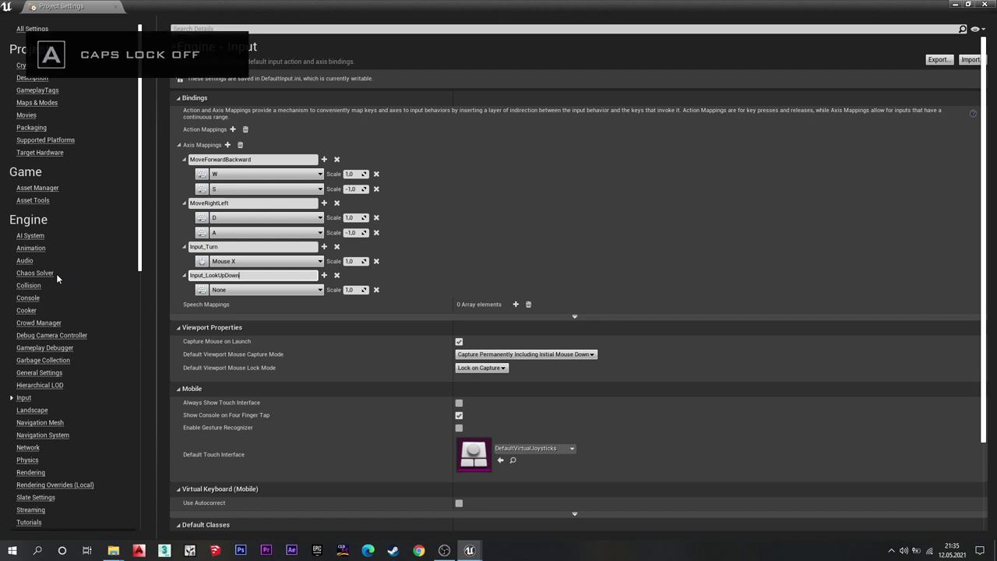
Bind Mouse Y to Input_LookUpDown with scale -1.0.
left_click(218, 289)
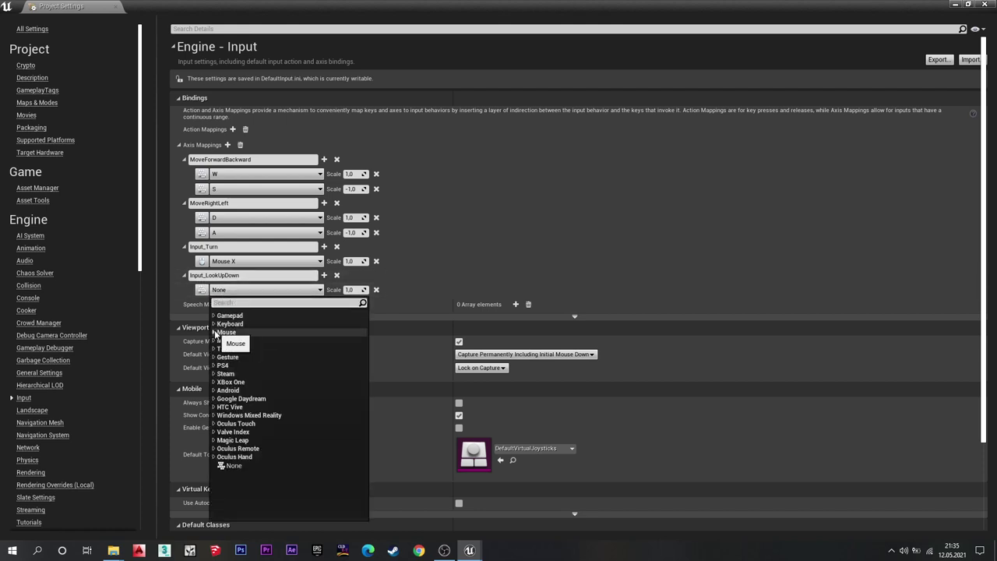
left_click(214, 332)
left_click(234, 349)
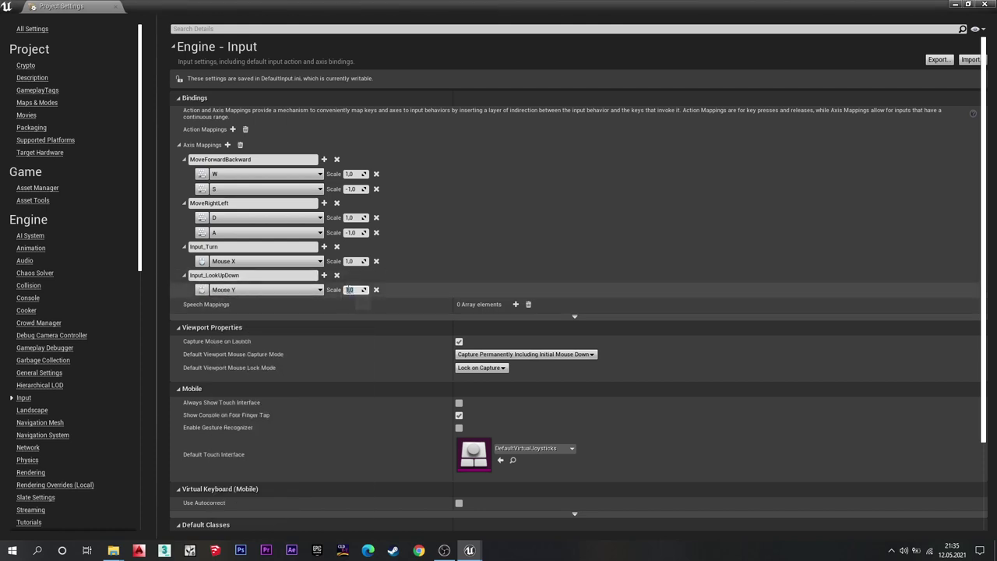
type("-")
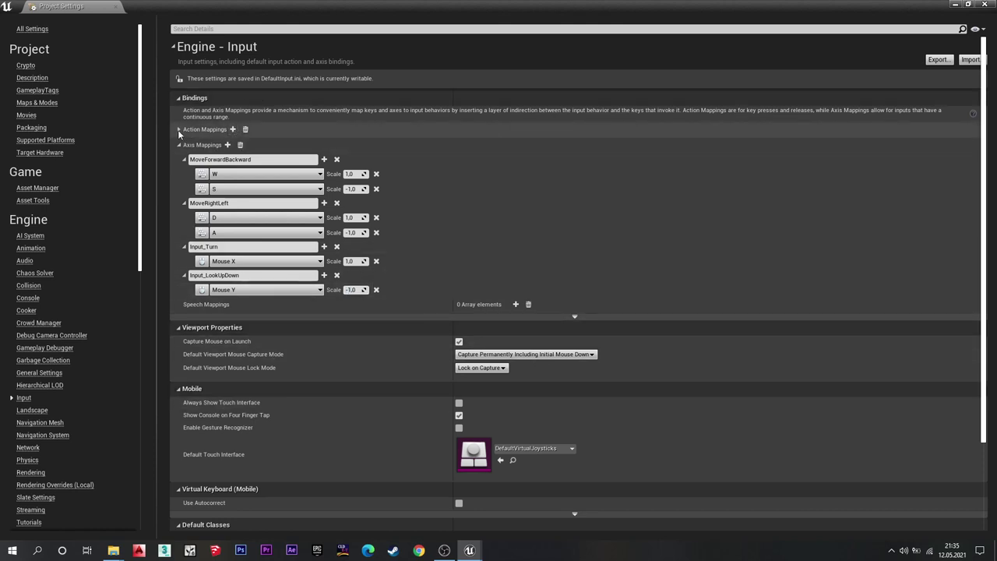
Add a Jump action mapping bound to Space Bar.
left_click(232, 129)
left_click(185, 143)
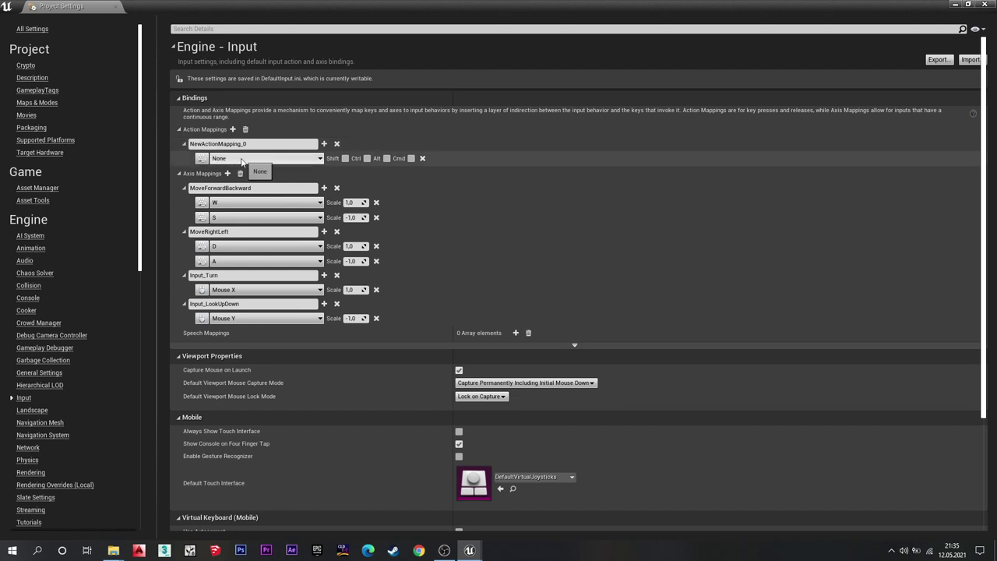
key("Caps_Lock")
type("J")
key("Caps_Lock")
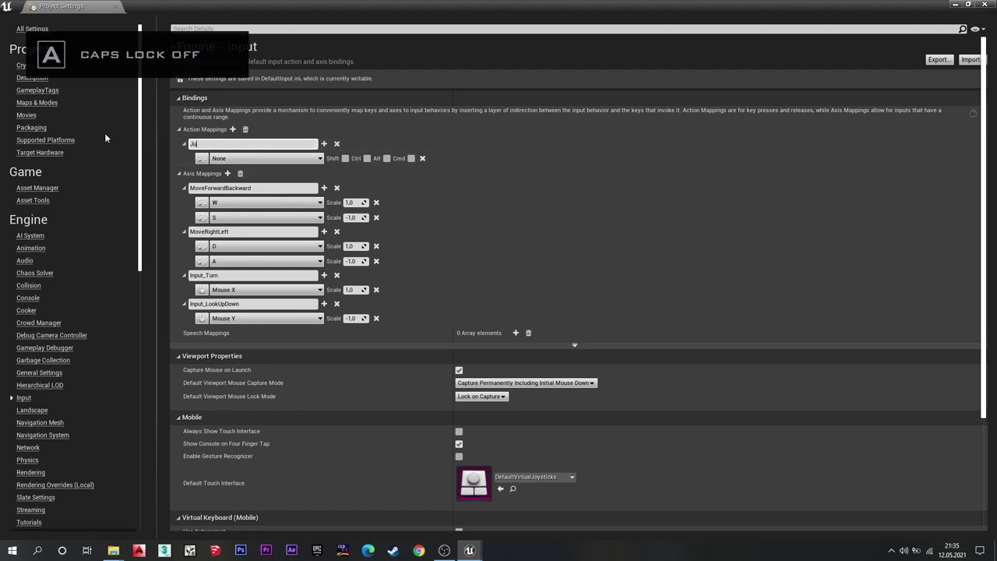
type("ump")
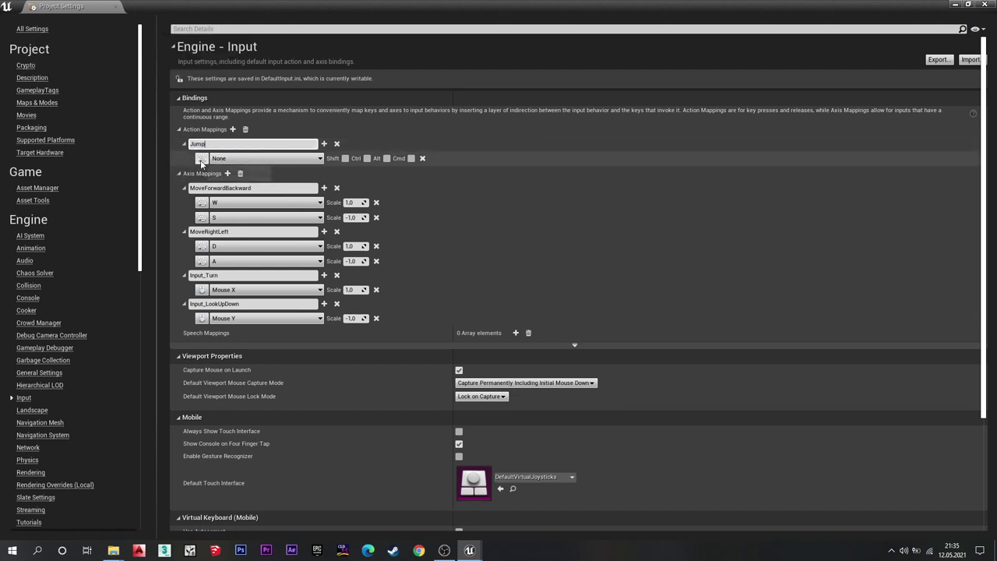
key("Return")
left_click(202, 158)
key("space")
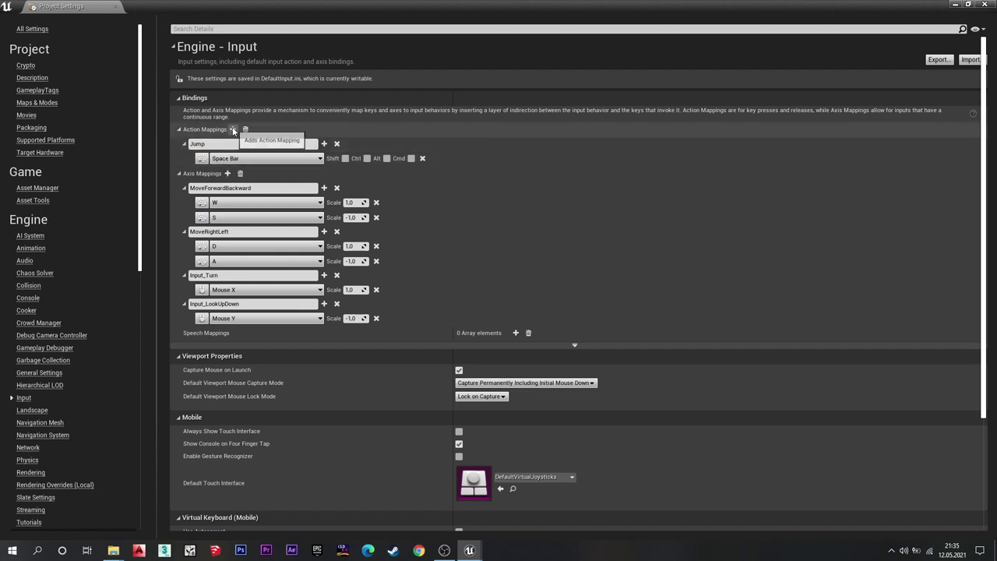
Add a Crouch action mapping bound to Left Ctrl.
left_click(232, 129)
key("Caps_Lock")
type("C")
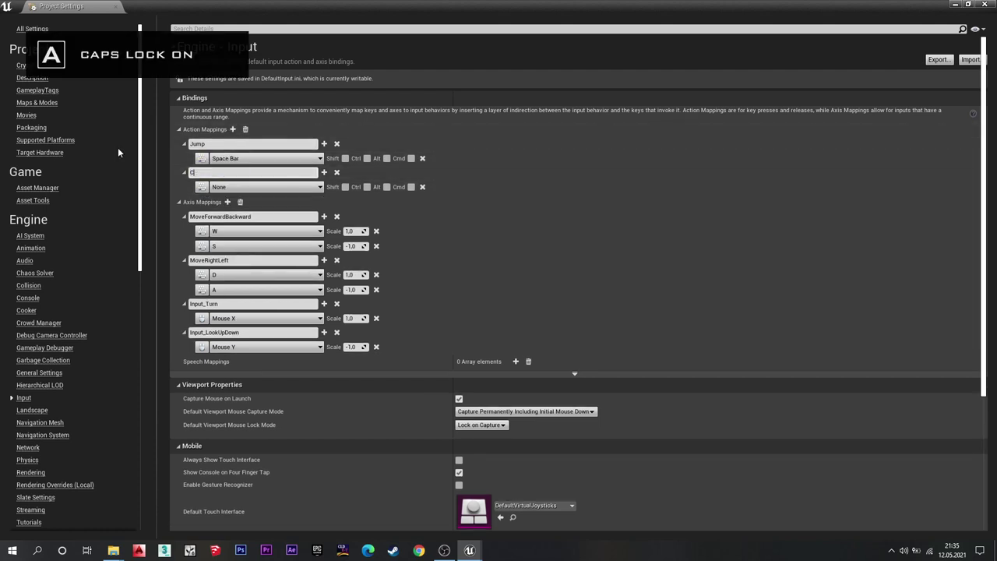
key("Caps_Lock")
type("rouch")
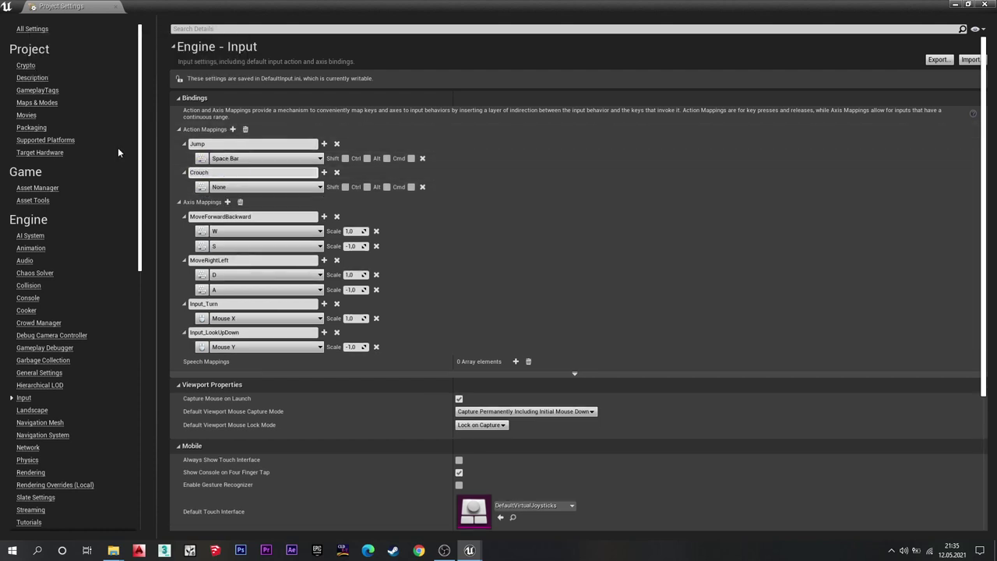
left_click(201, 189)
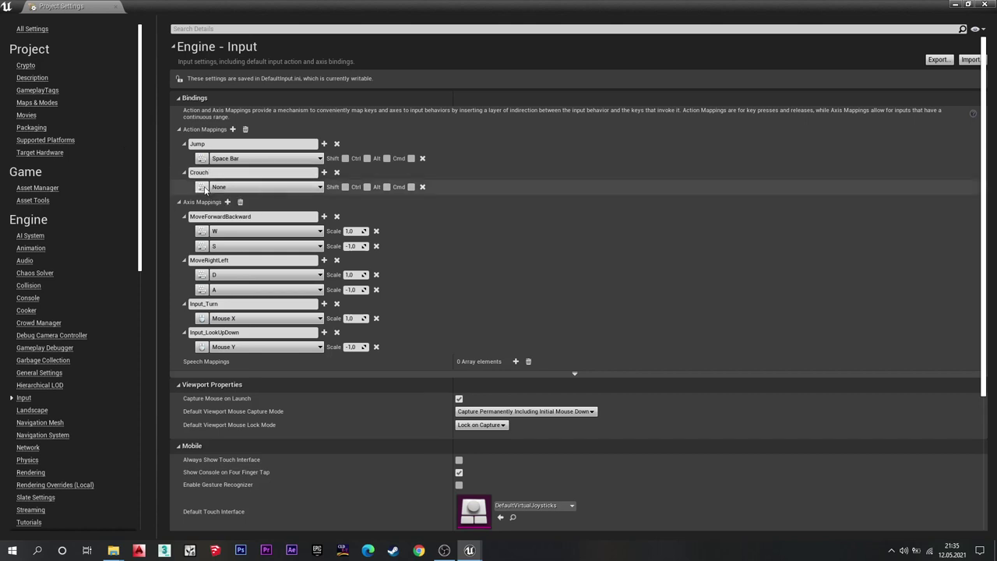
key("ctrl")
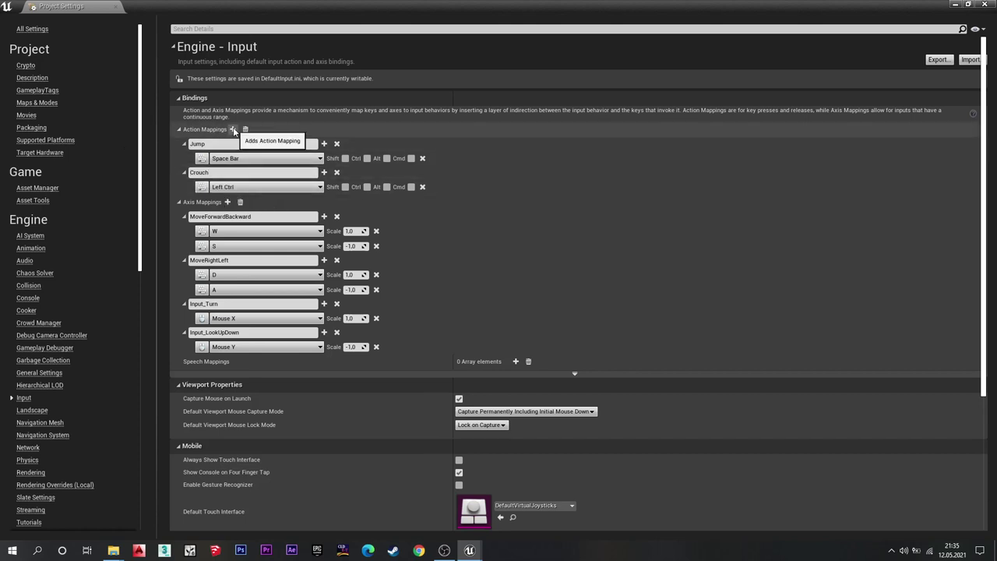
Add a Spirint action mapping bound to Left Shift.
left_click(233, 130)
left_click(261, 204)
key("Caps_Lock")
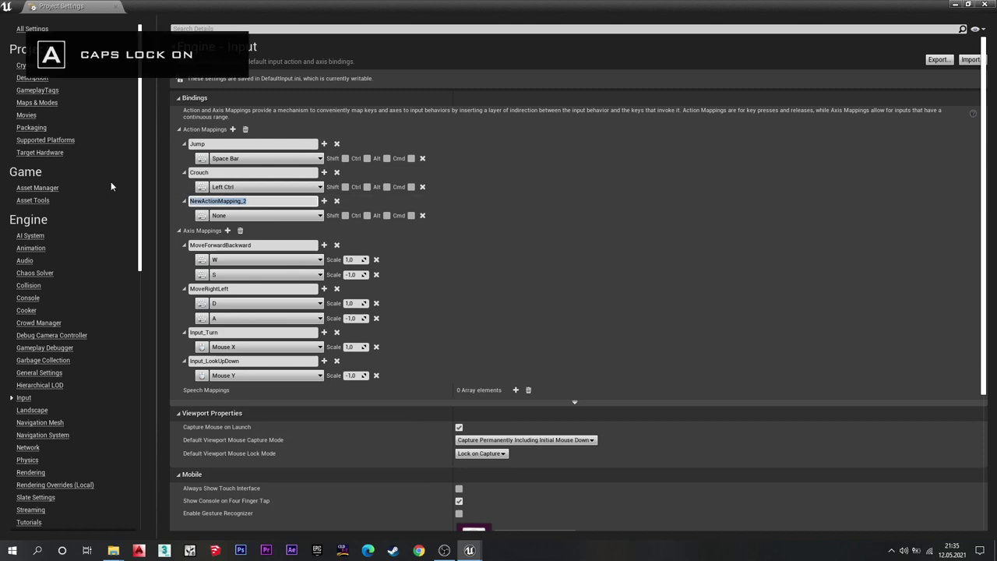
type("S")
key("Caps_Lock")
type("pe")
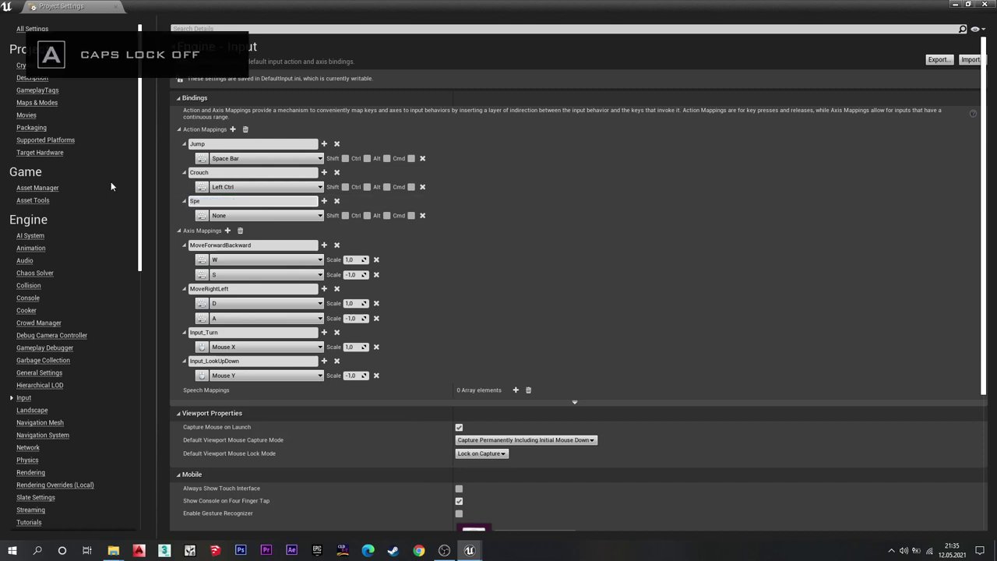
type("p")
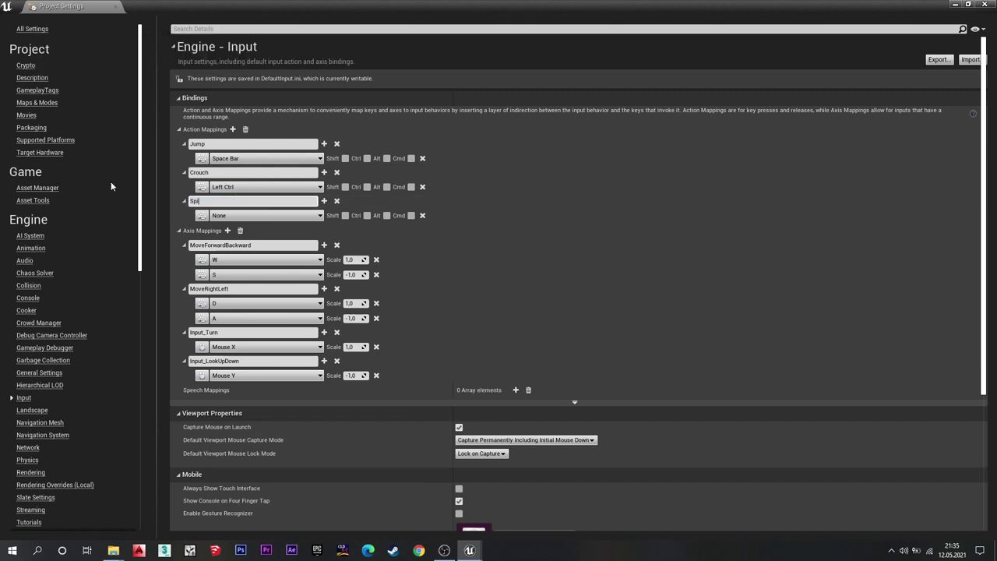
type("rint")
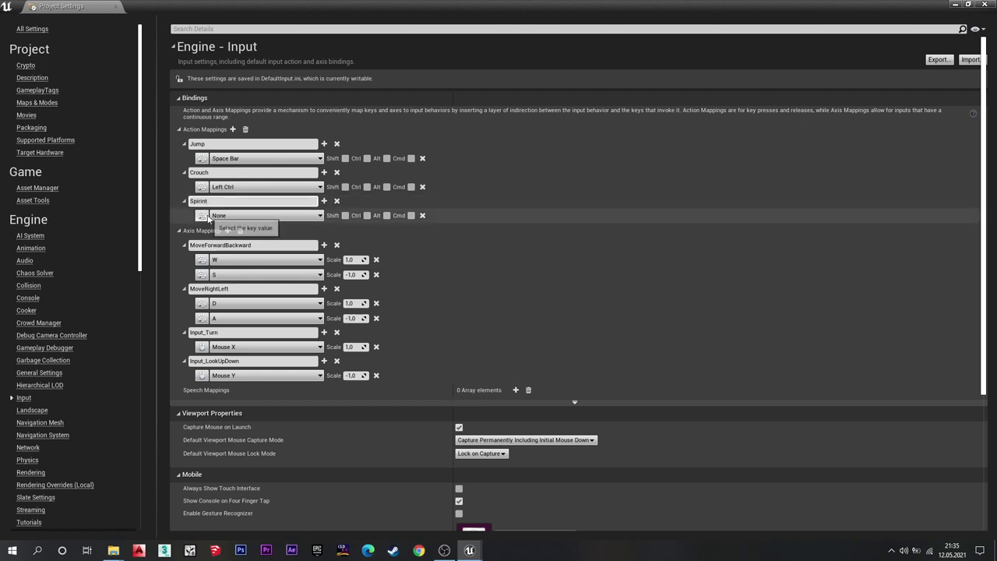
left_click(204, 216)
key("shift")
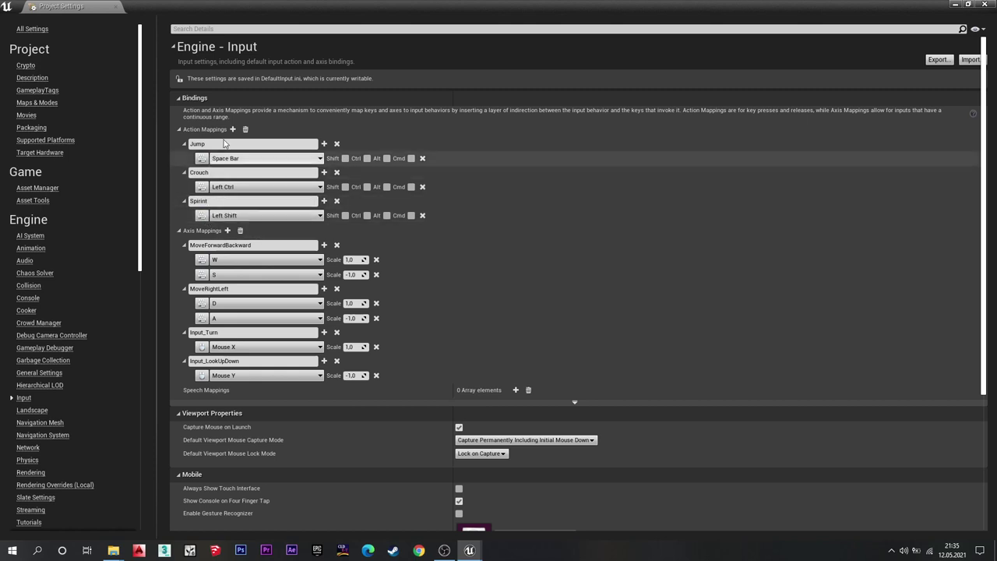
Add a SlowMotion action mapping bound to V and close Project Settings.
left_click(232, 129)
left_click(222, 229)
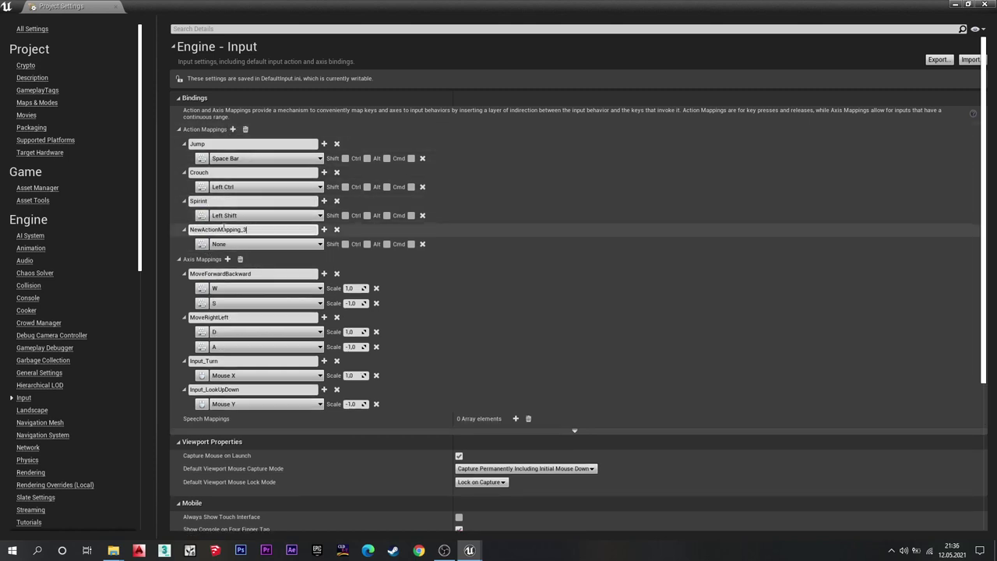
key("ctrl+a")
key("Caps_Lock")
type("S")
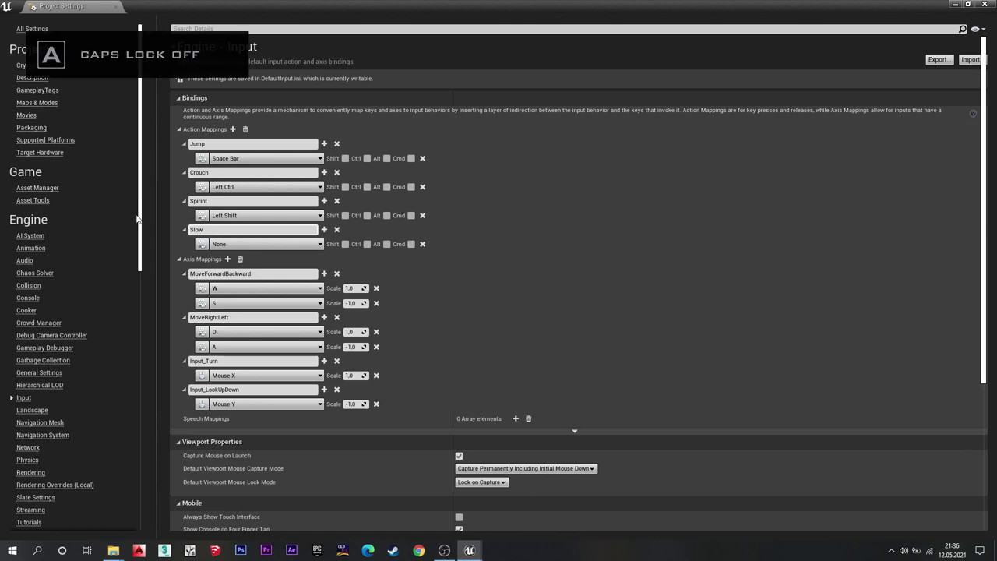
key("Caps_Lock")
type("M")
key("Caps_Lock")
type("oti")
type("on")
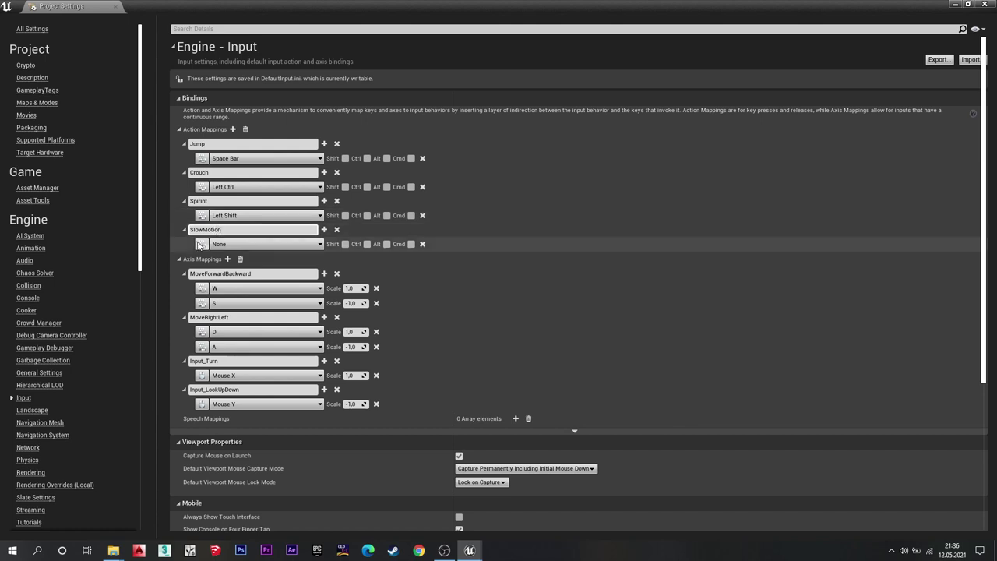
left_click(202, 246)
left_click(203, 246)
key("v")
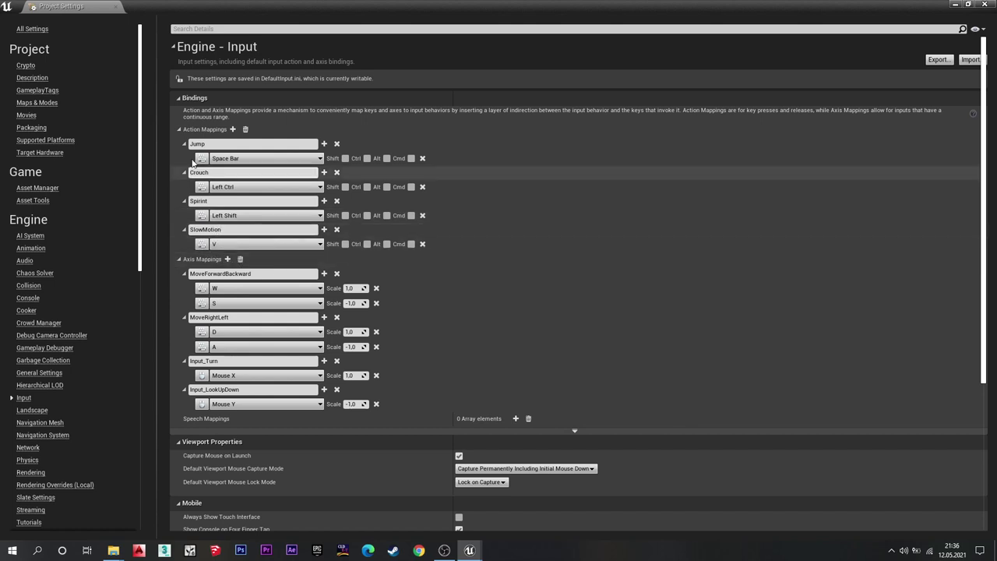
left_click(119, 7)
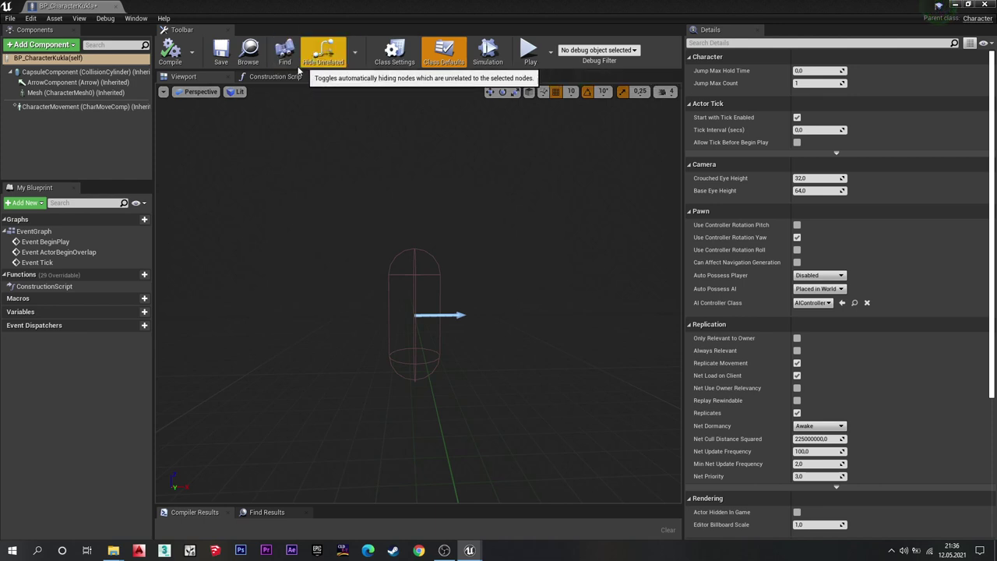
In BP_CharacterKukla's Event Graph, select all three default event nodes and delete them.
left_click(273, 76)
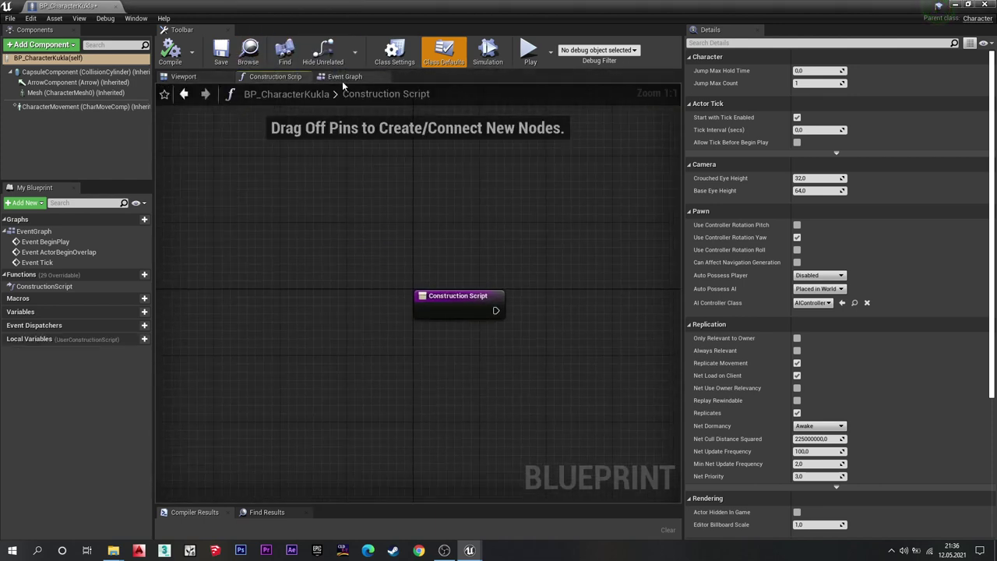
left_click(343, 78)
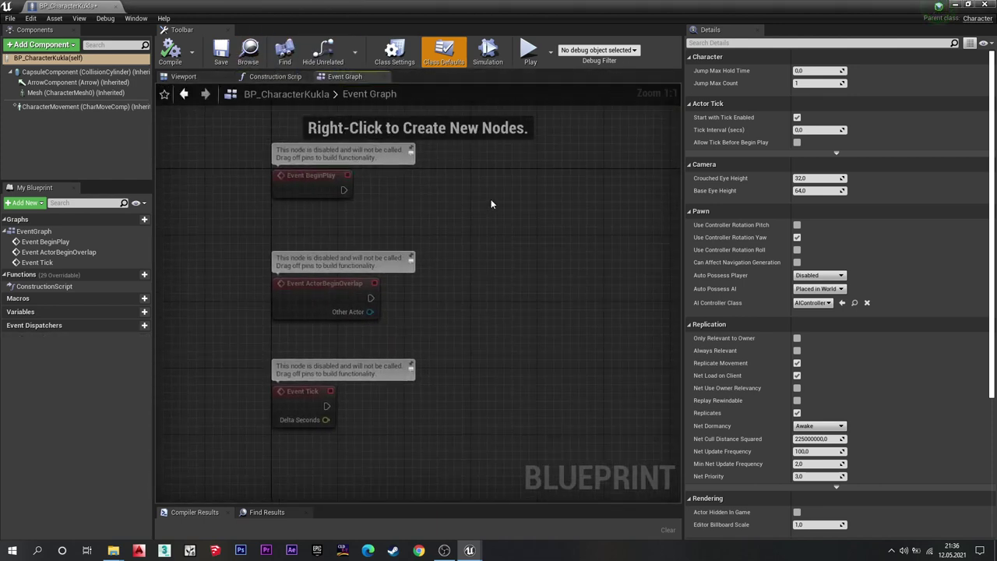
key("ctrl+a")
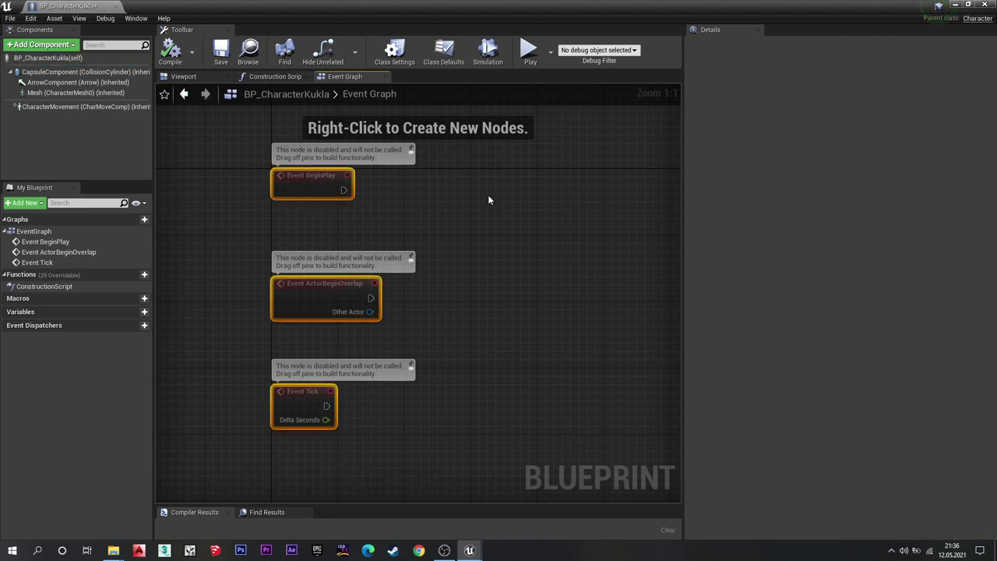
key("Delete")
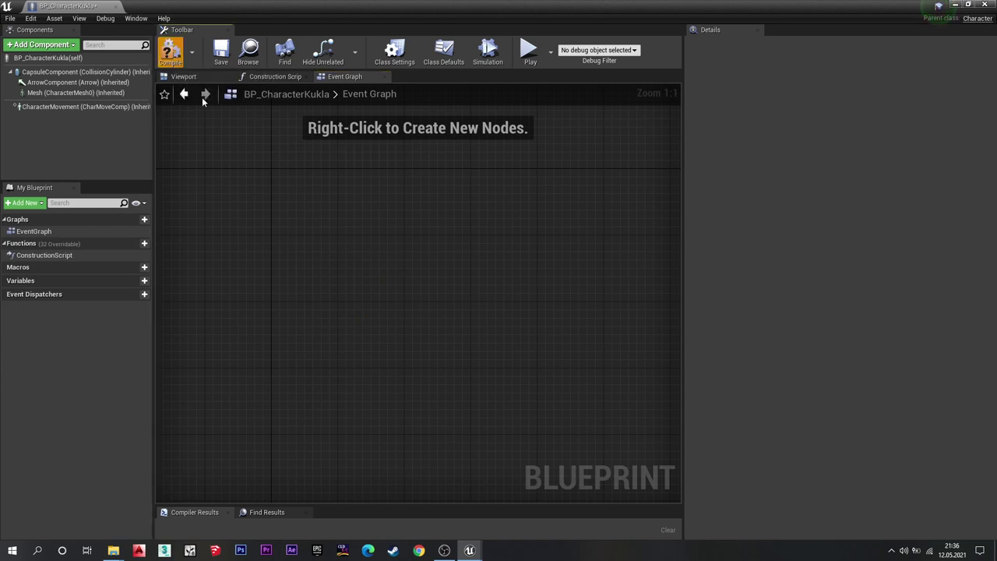
mouse_move(326, 209)
right_mouse_down()
mouse_move(265, 250)
mouse_move(312, 256)
right_mouse_up()
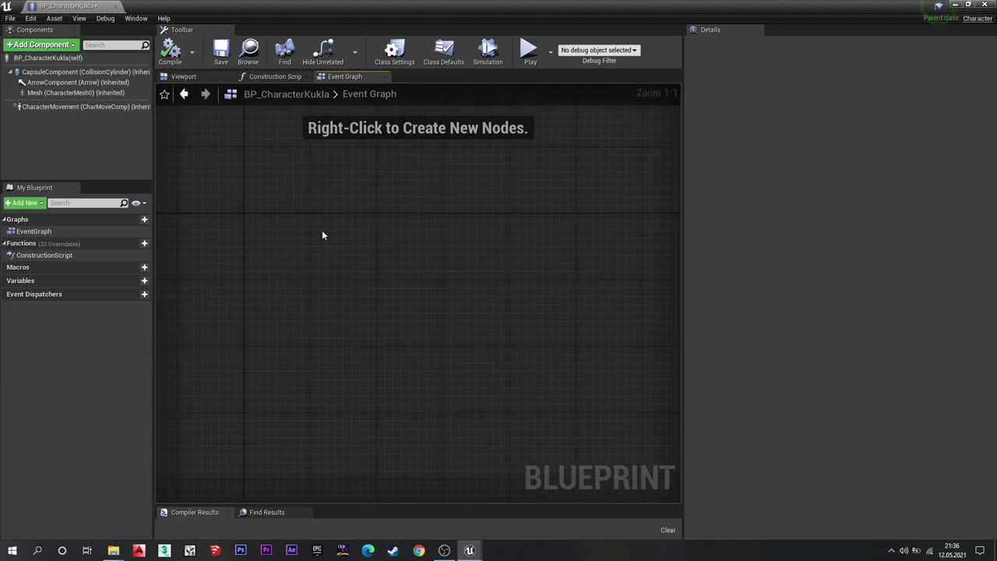
Search 'controller' and place a Get Controller node in the Event Graph, nudging it into position.
right_click(322, 230)
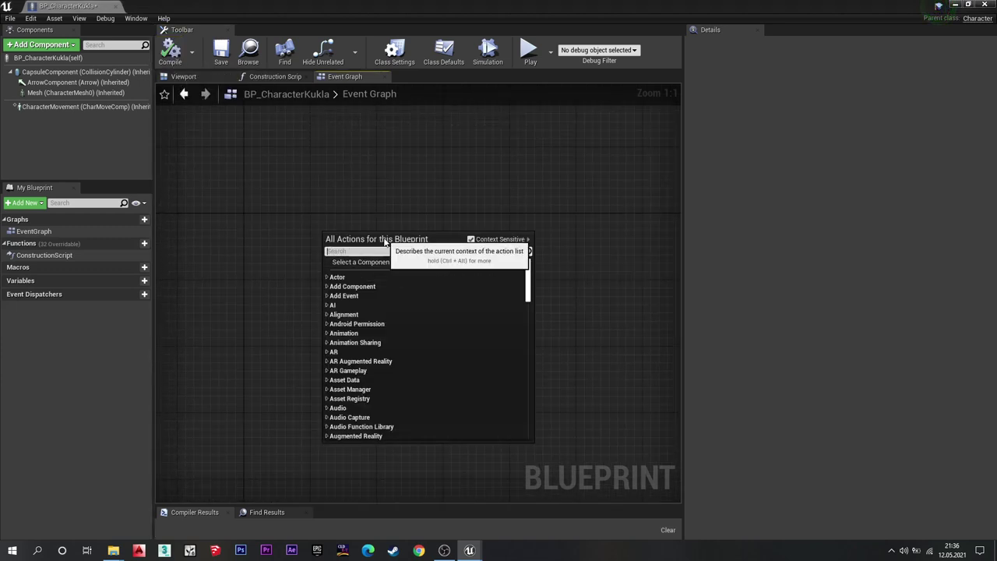
type("get ")
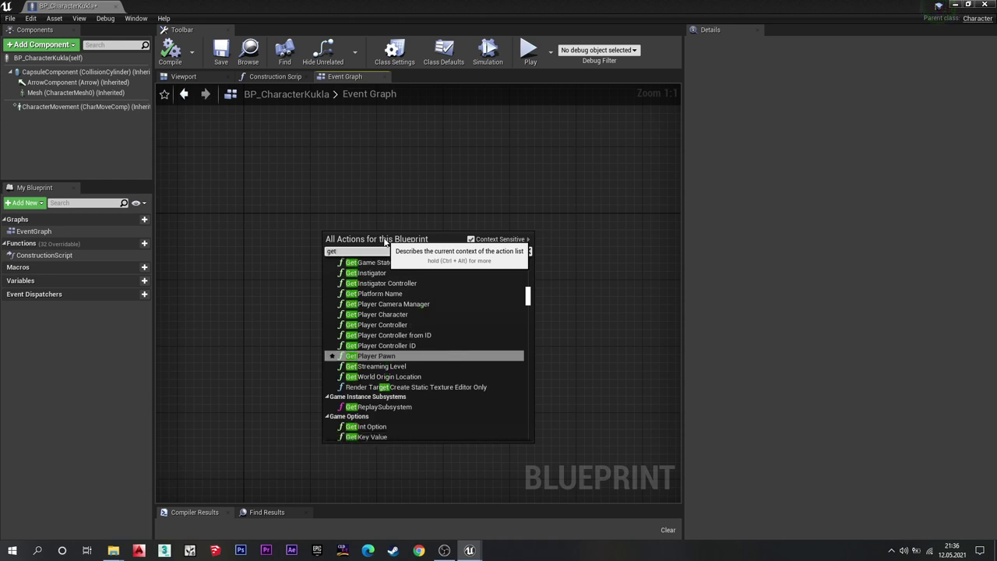
type("char")
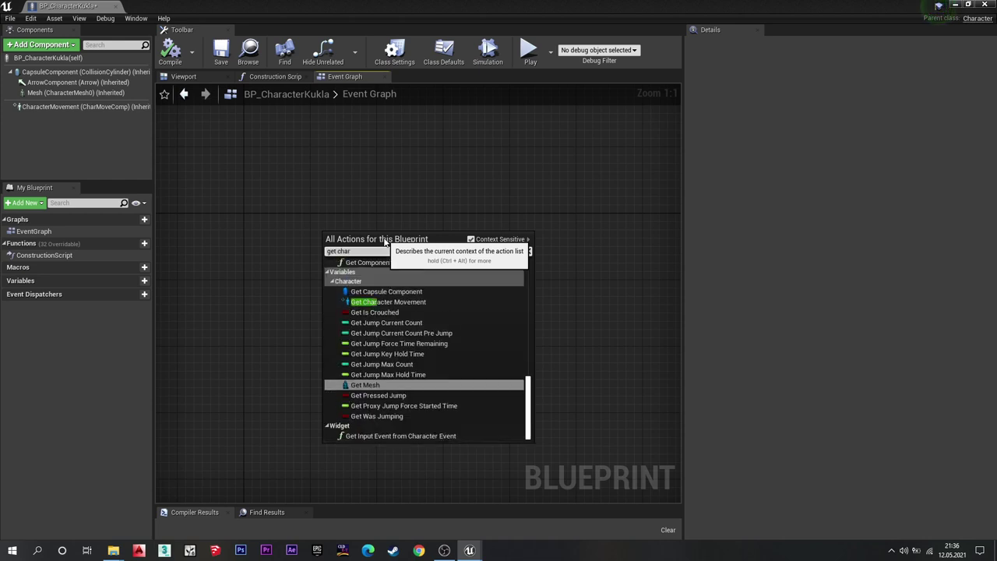
type("ac")
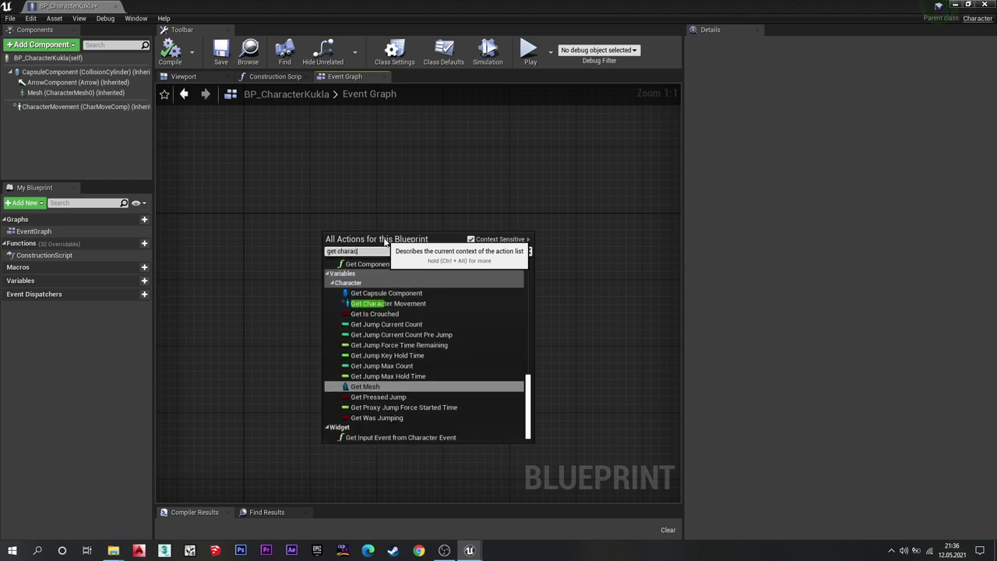
type("ter con")
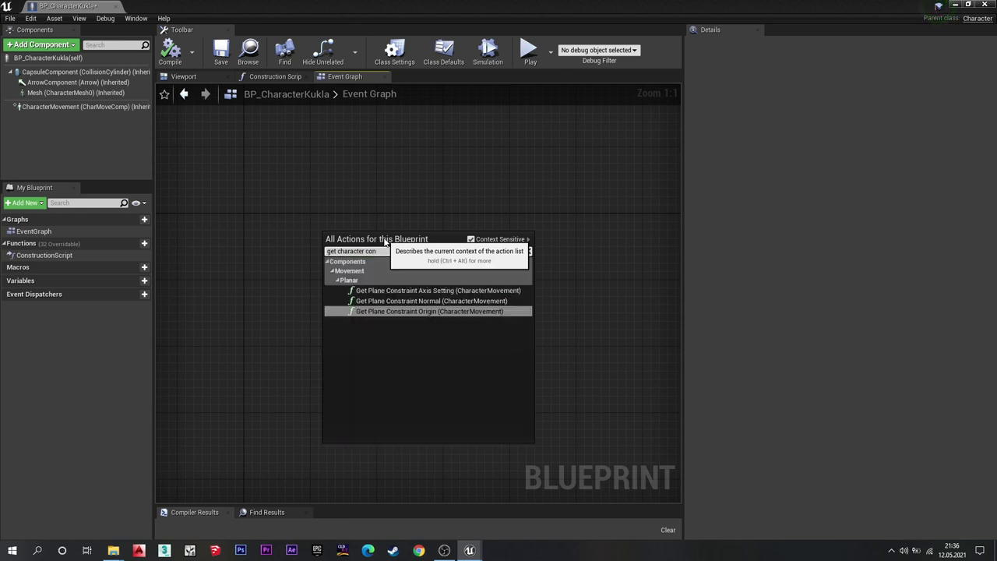
key("BackSpace")
key("BackSpace")
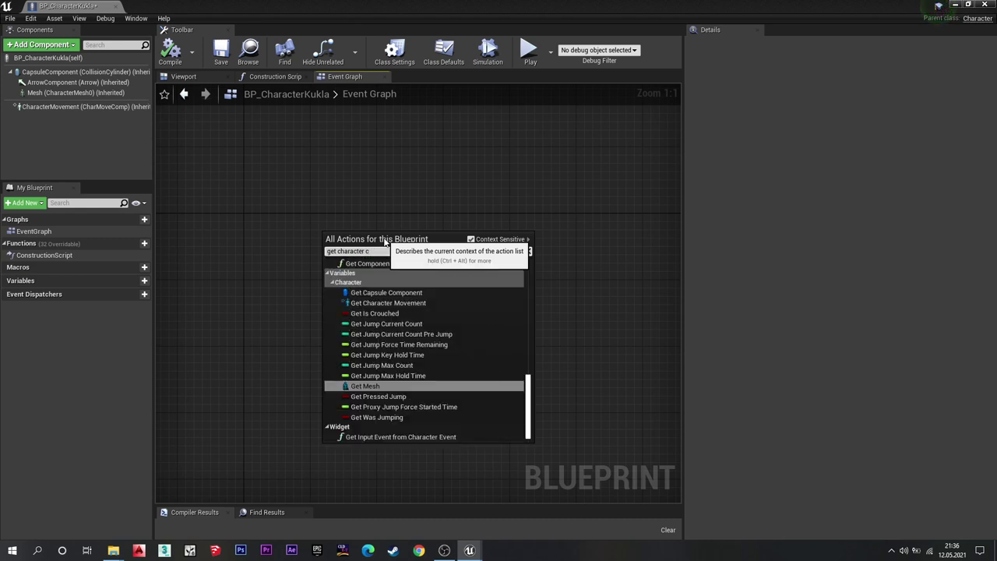
key("BackSpace")
key("BackSpace")
key("BackSpace")
key("BackSpace")
key("BackSpace")
key("BackSpace")
type("contr")
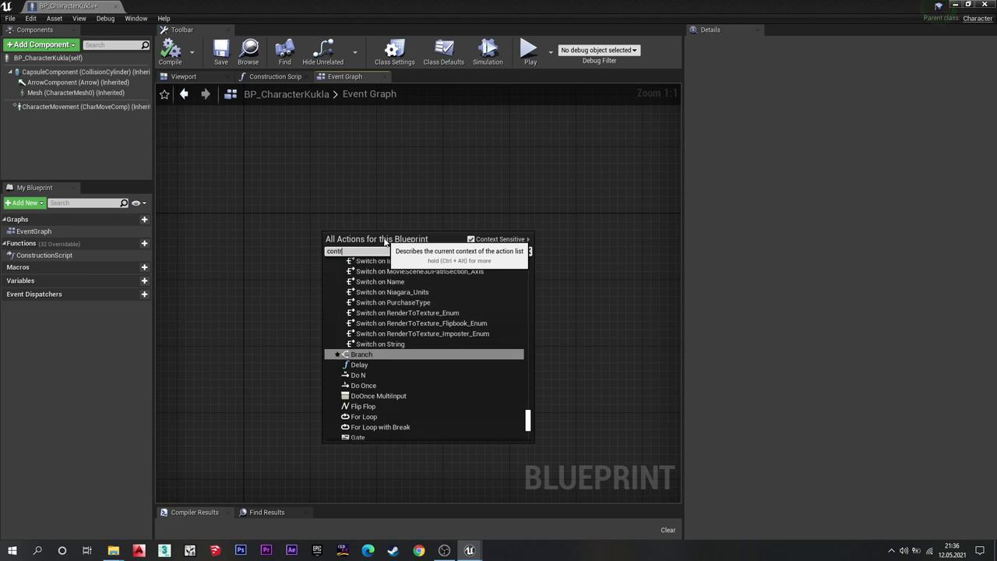
type("oller")
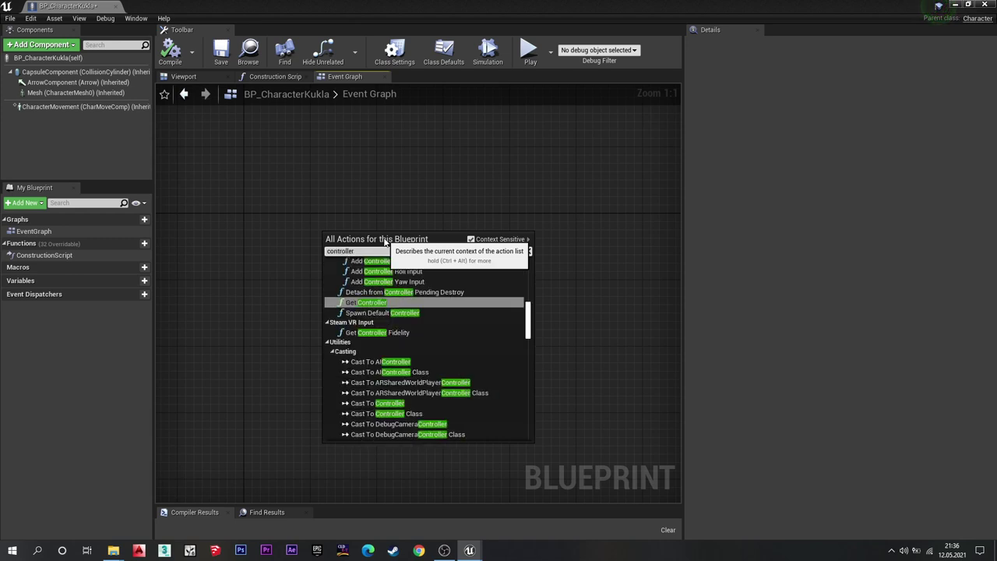
key("Down")
key("Up")
key("Return")
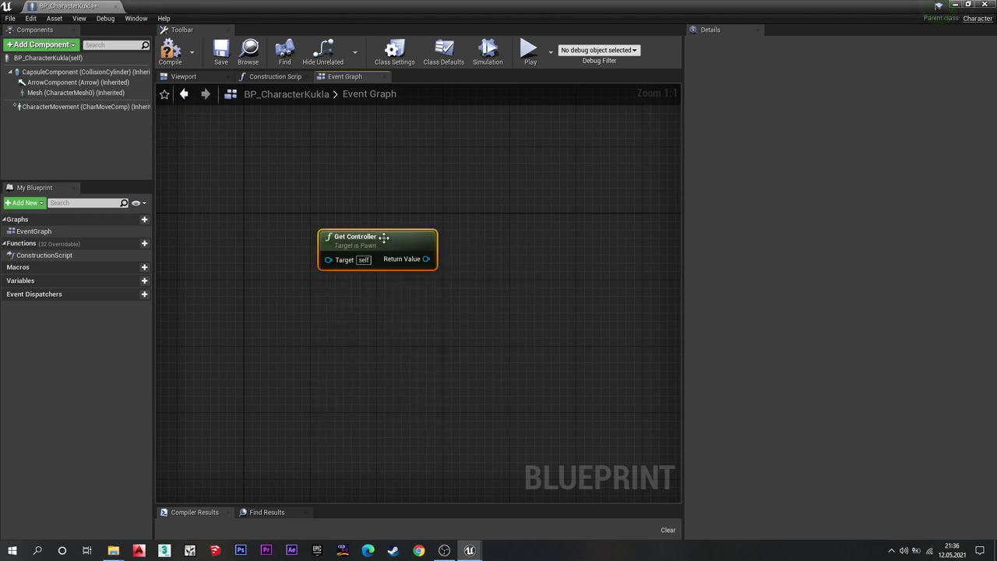
left_click_drag(383, 237, 416, 269)
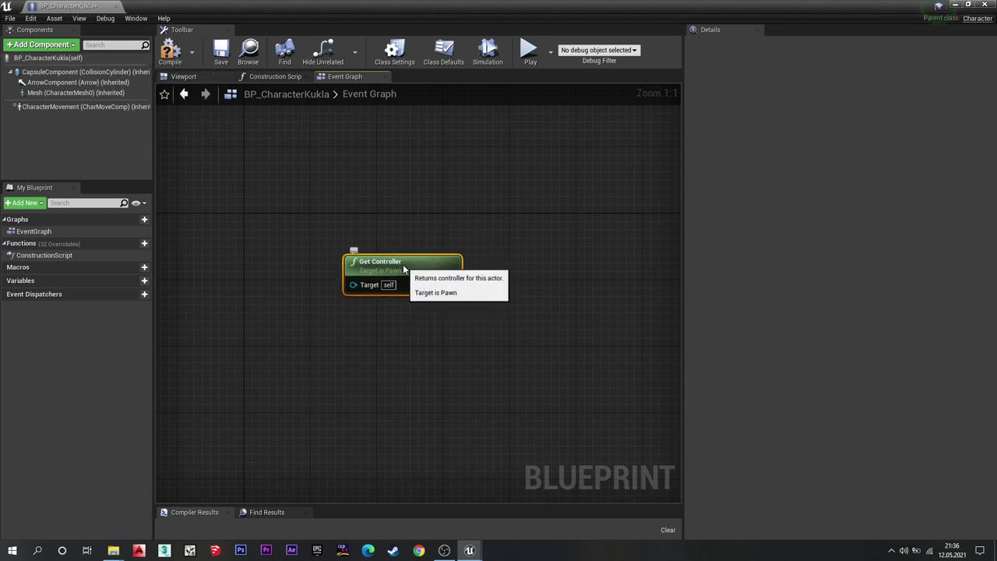
left_click_drag(445, 263, 429, 272)
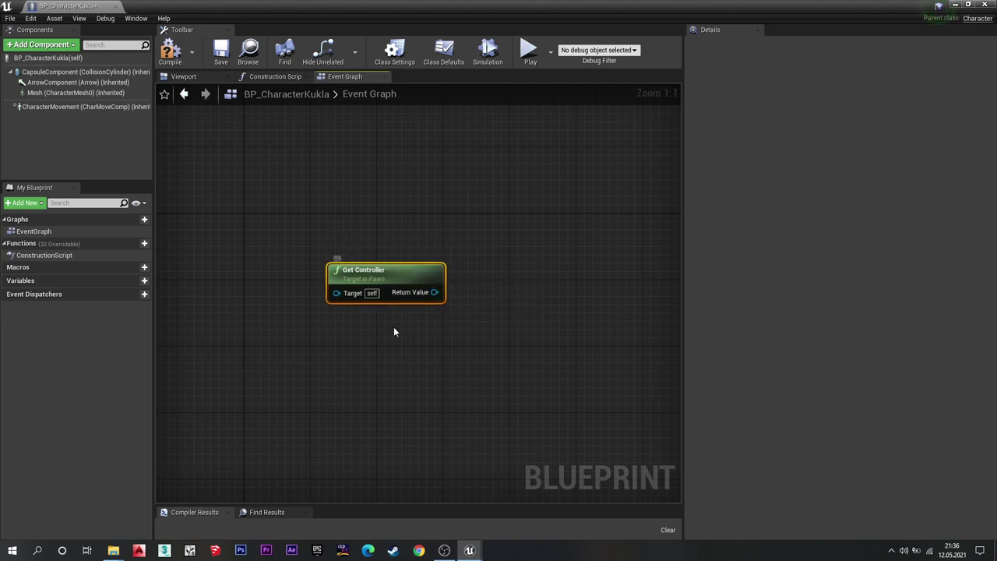
Replace the Get Controller node with a Get Control Rotation node.
key("Delete")
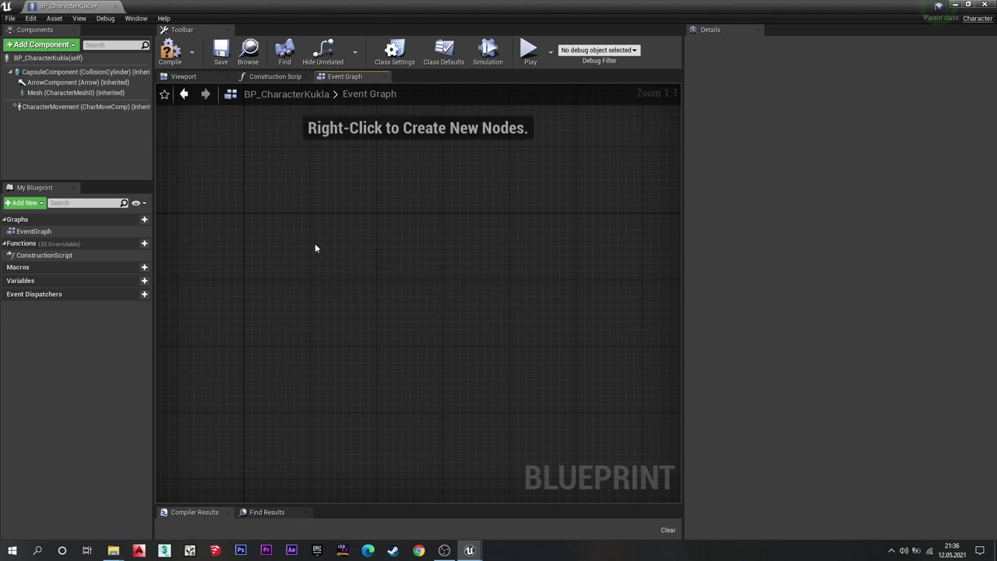
right_click(316, 247)
type("ge")
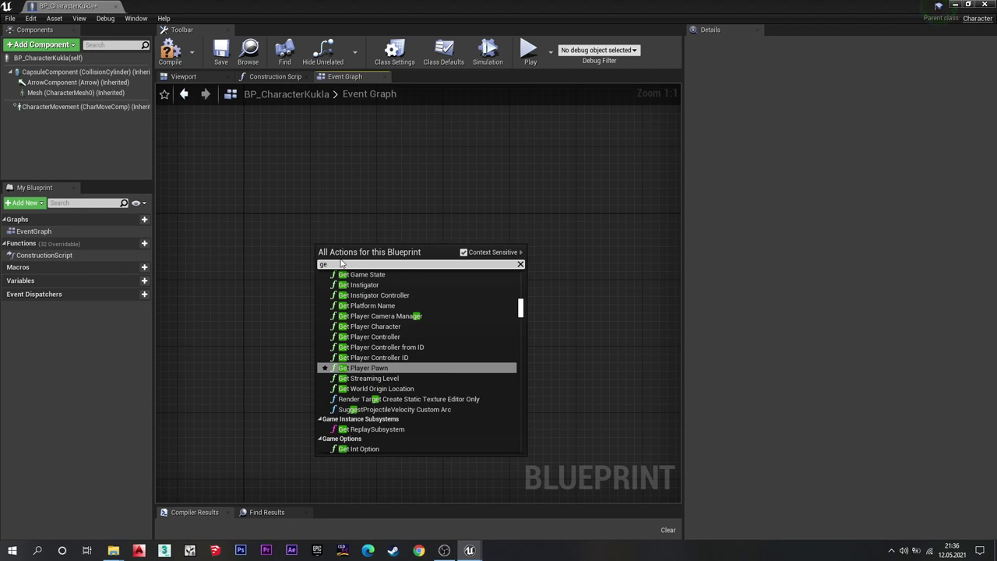
type("t control")
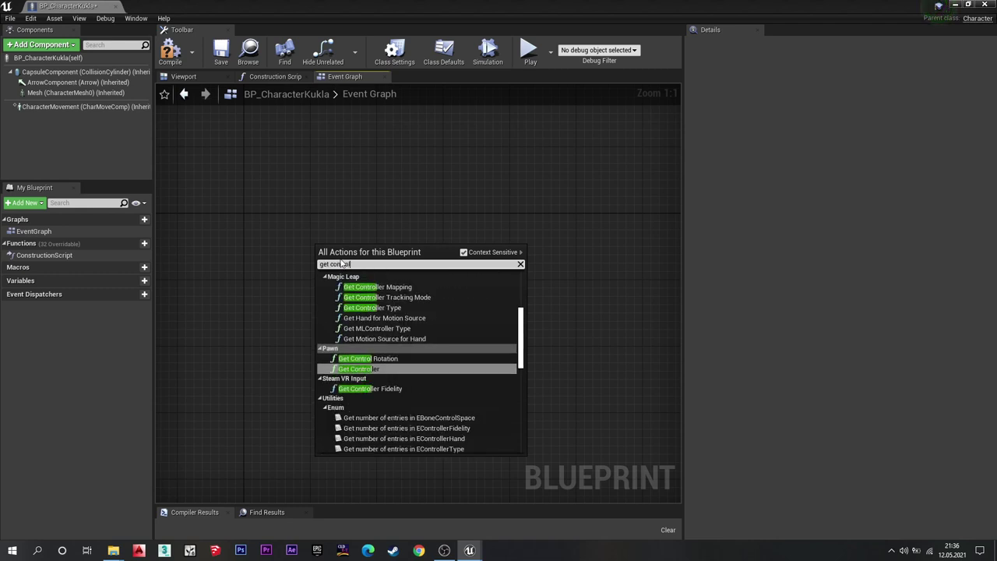
type("ler rot")
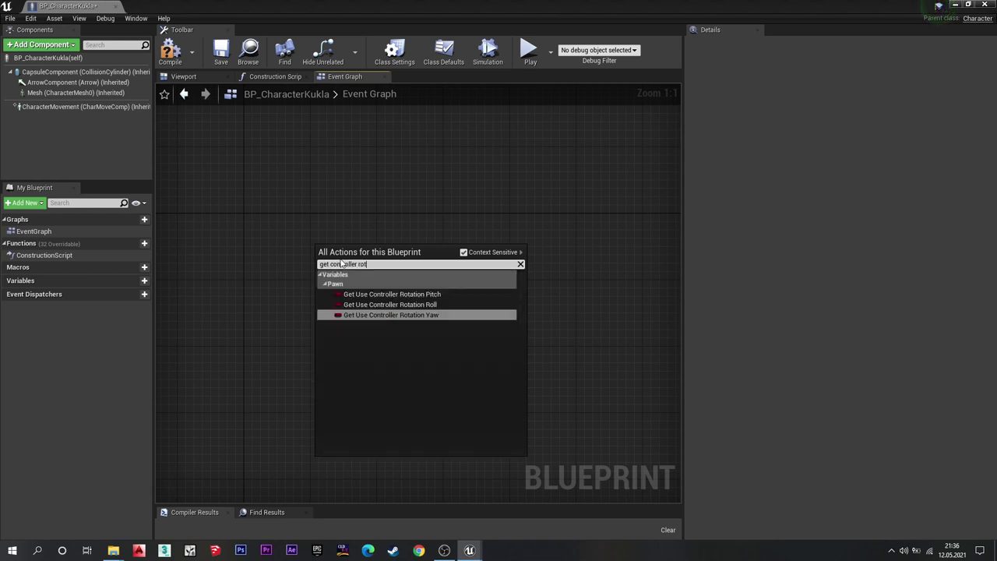
key("BackSpace")
key("BackSpace")
key("BackSpace")
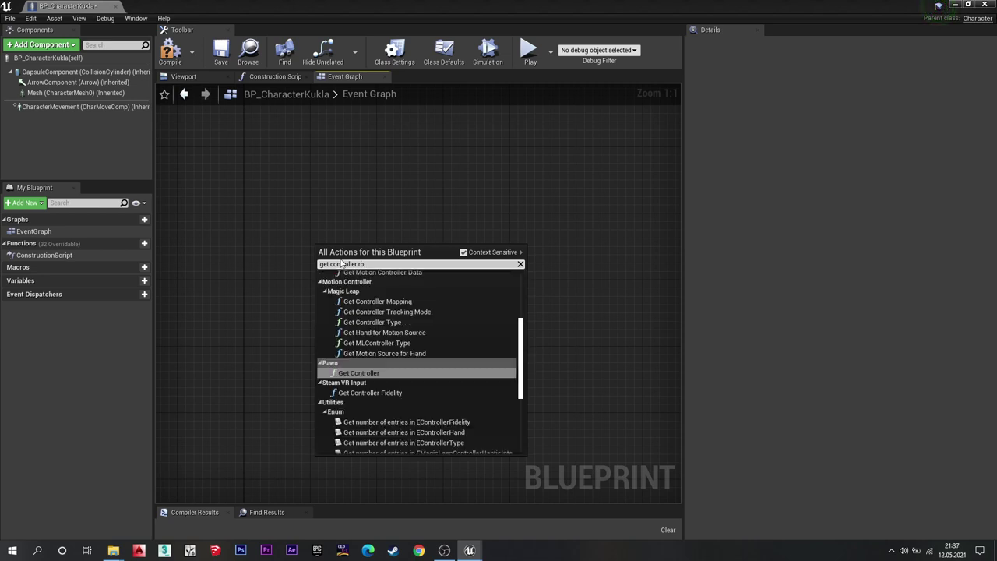
key("BackSpace")
key("BackSpace")
key("BackSpace")
key("BackSpace")
key("BackSpace")
key("BackSpace")
type("char")
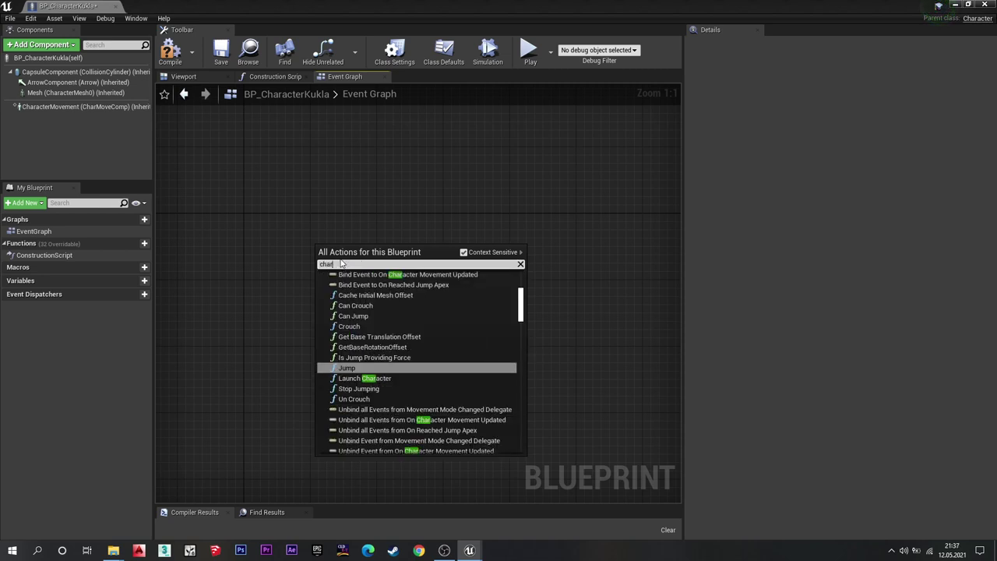
type("act ")
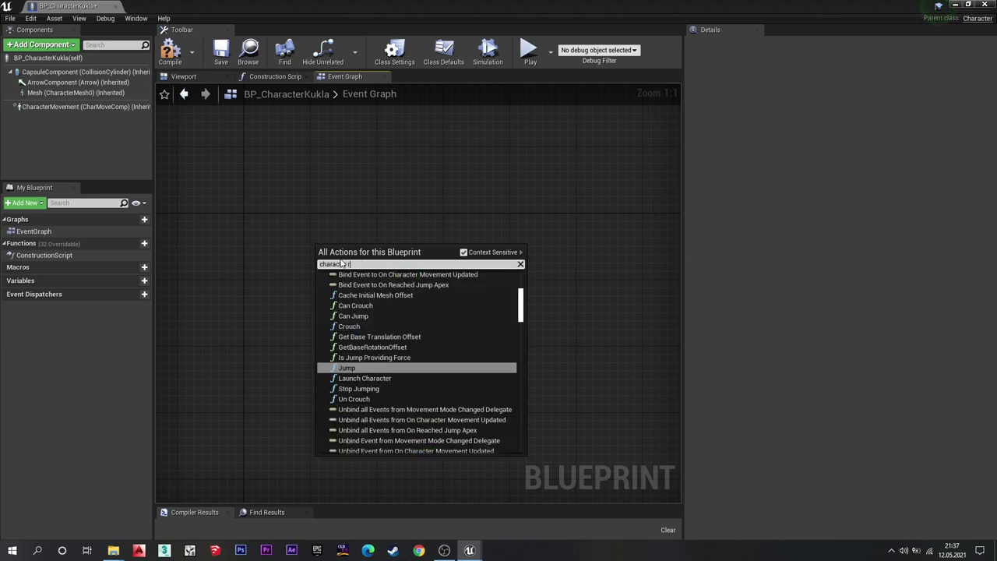
type("rota")
key("Down")
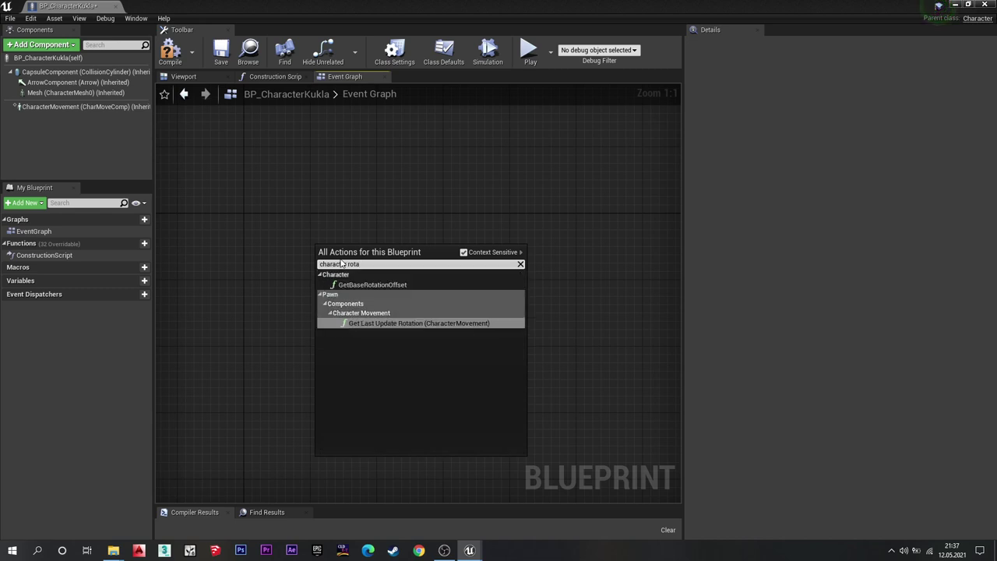
key("Up")
key("BackSpace")
key("BackSpace")
key("BackSpace")
key("BackSpace")
key("BackSpace")
key("BackSpace")
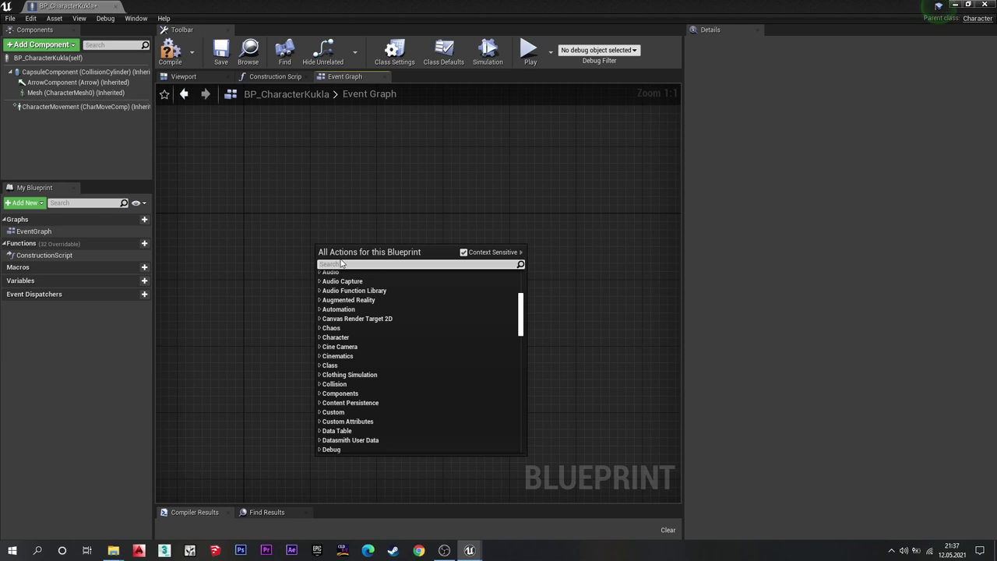
type("get co")
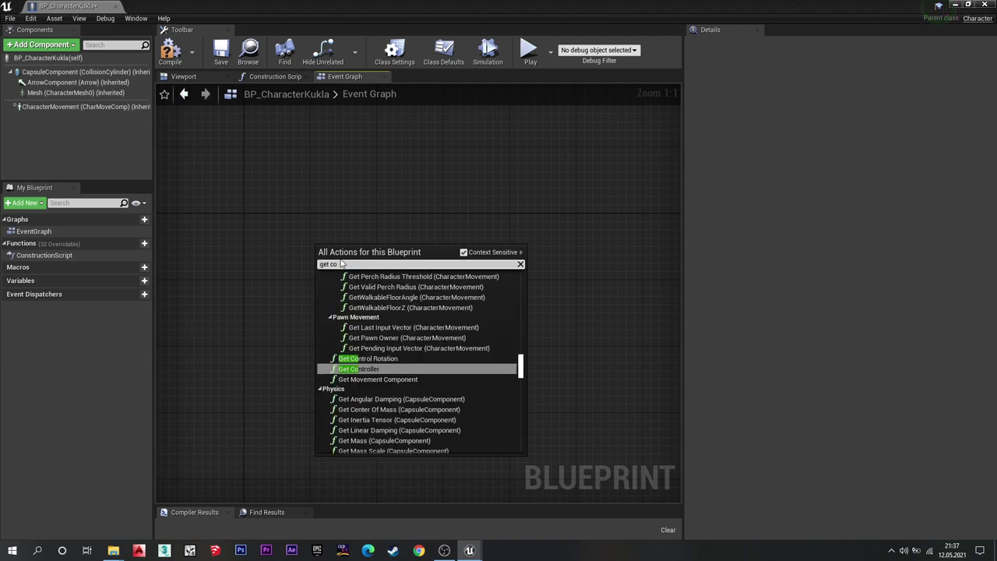
type("n")
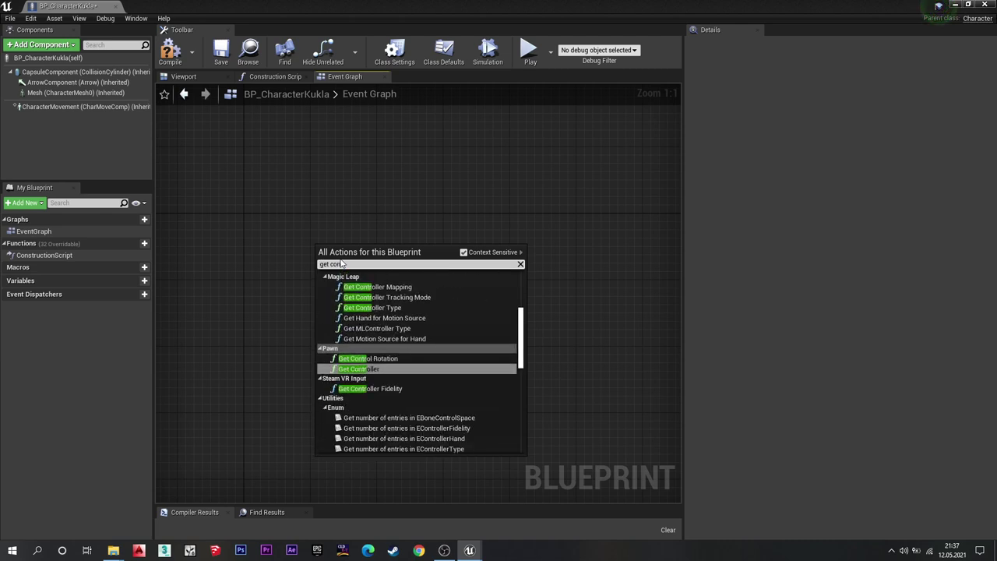
key("Down")
key("Up")
key("Up")
key("Return")
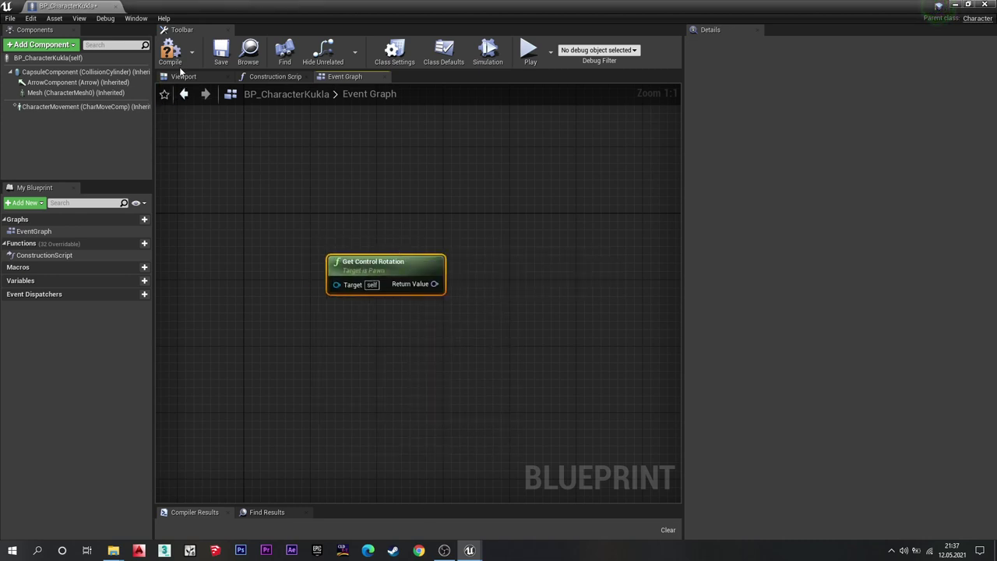
Break the control rotation and feed its Z (Yaw) into a new Make Rotator.
right_click_drag(486, 227, 414, 267)
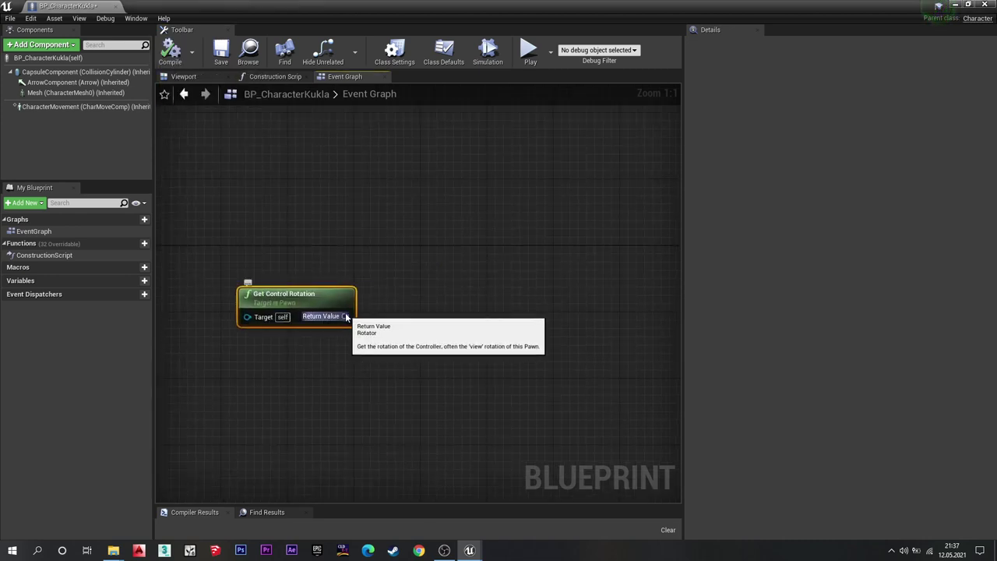
left_click_drag(345, 316, 461, 199)
type("brea")
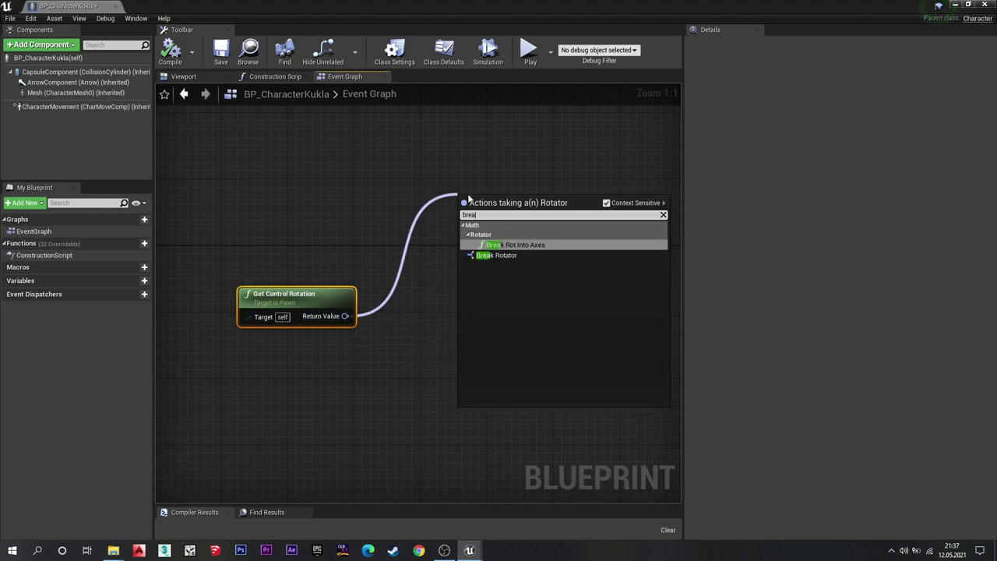
key("Down")
key("Return")
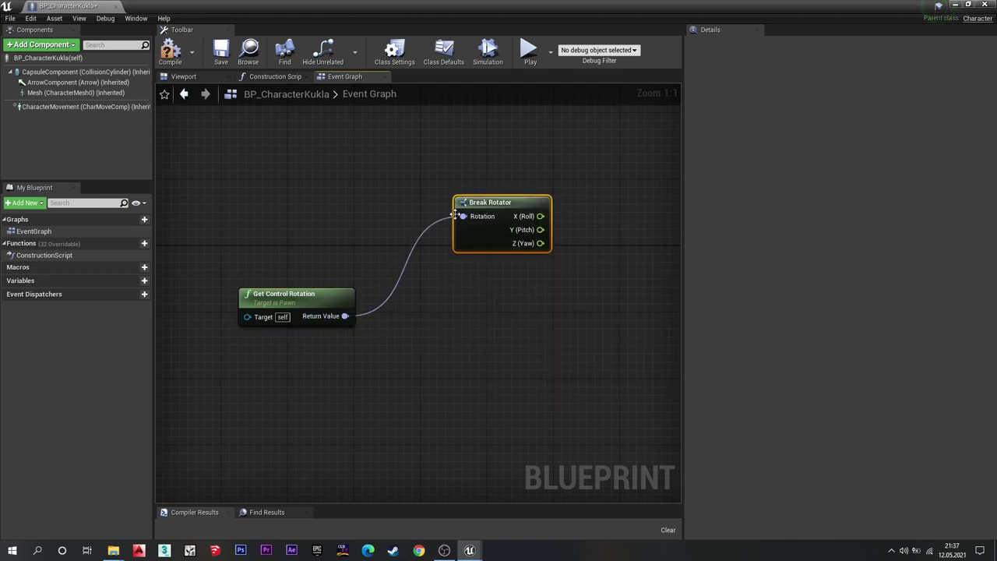
mouse_move(528, 249)
left_mouse_down()
mouse_move(442, 358)
mouse_move(557, 228)
left_mouse_up()
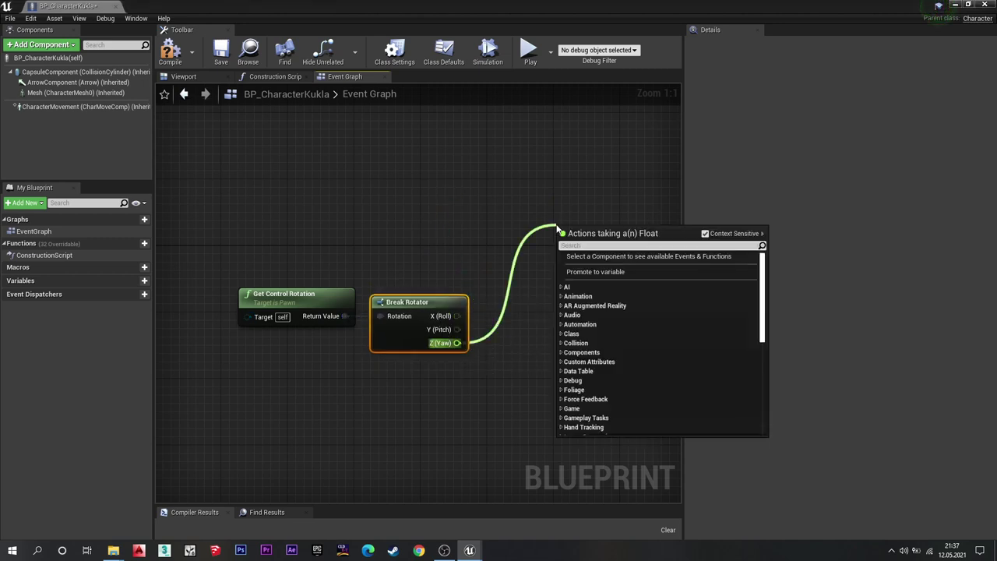
type("make")
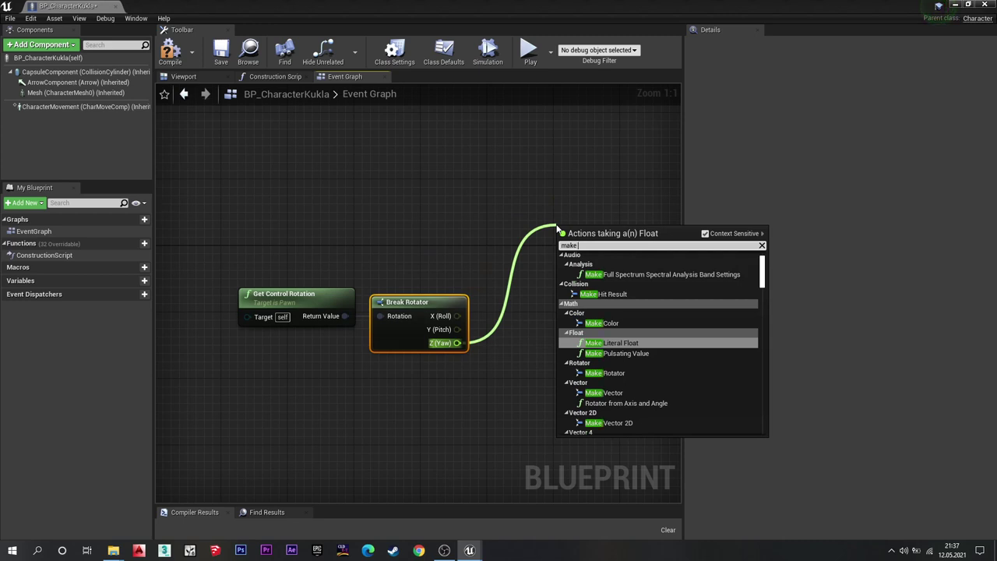
type(" rot")
key("Return")
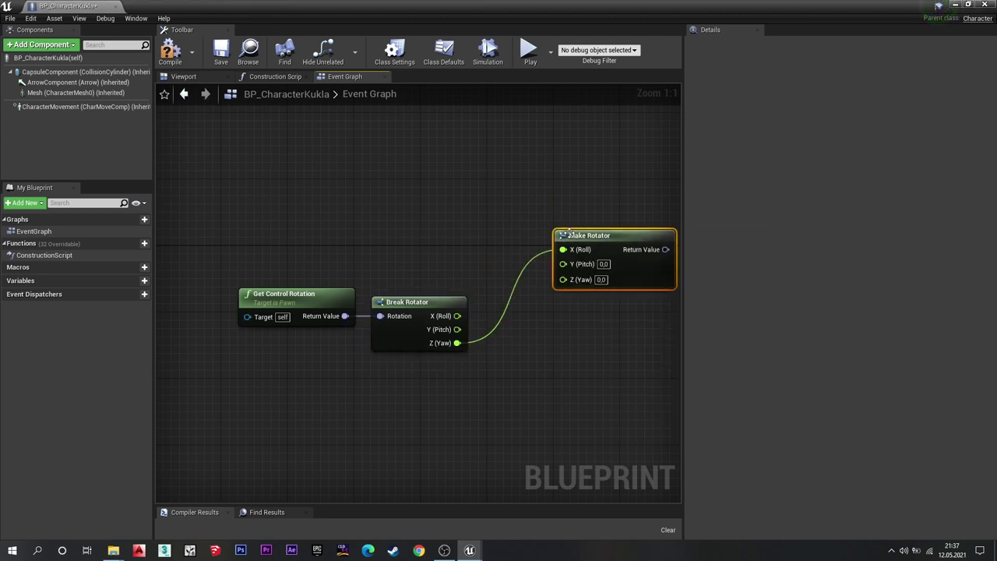
left_click_drag(568, 233, 511, 285)
right_click_drag(521, 222, 415, 226)
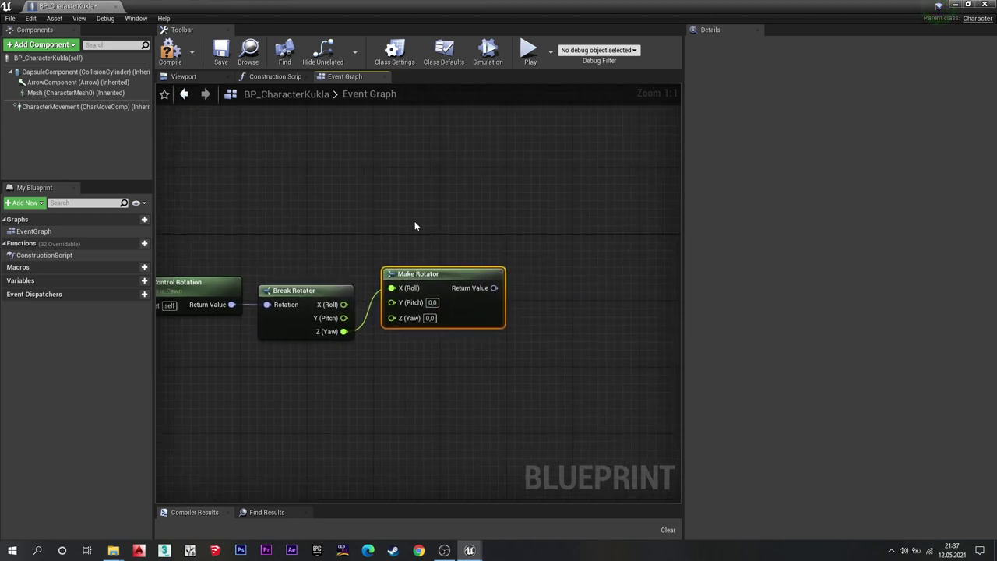
left_click_drag(463, 274, 471, 273)
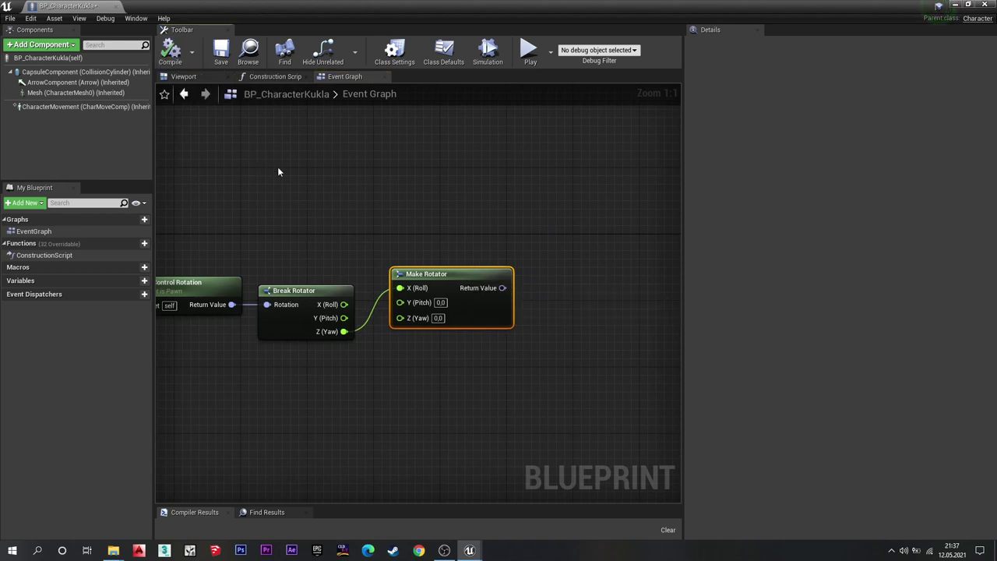
Wire the Make Rotator output into Get Forward Vector and Get Right Vector nodes.
right_click_drag(504, 288, 434, 295)
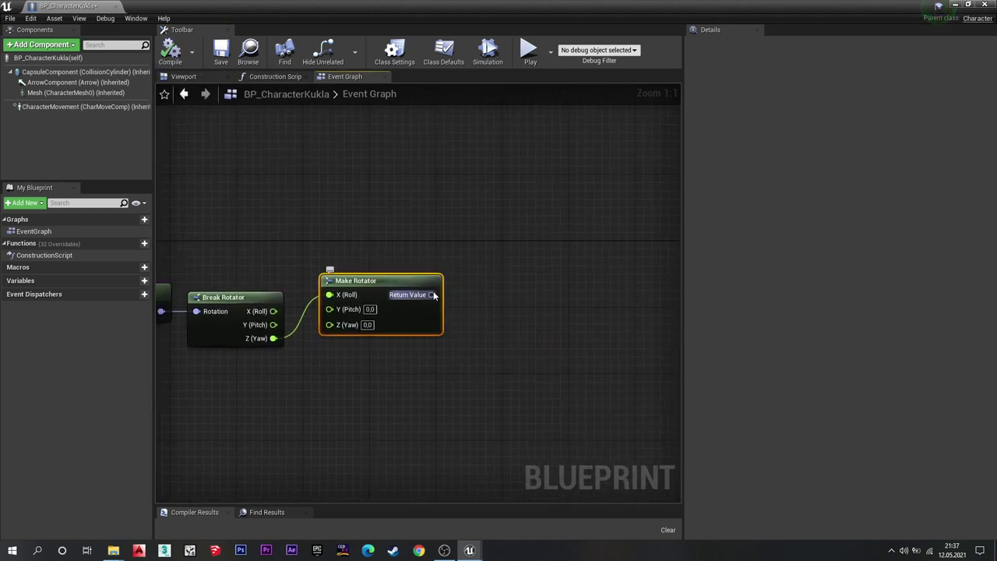
left_click_drag(432, 294, 480, 177)
type("get")
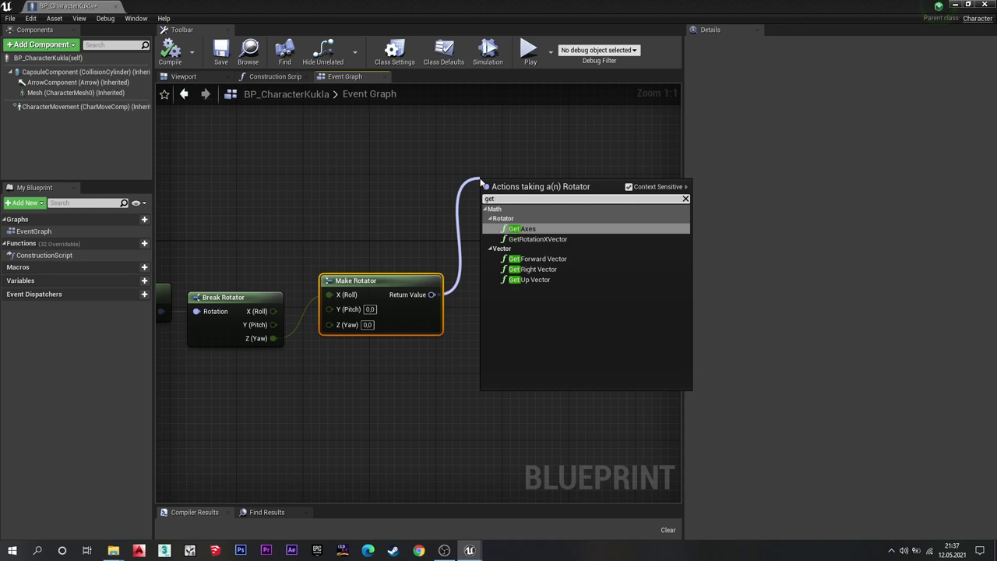
type("fo")
key("Return")
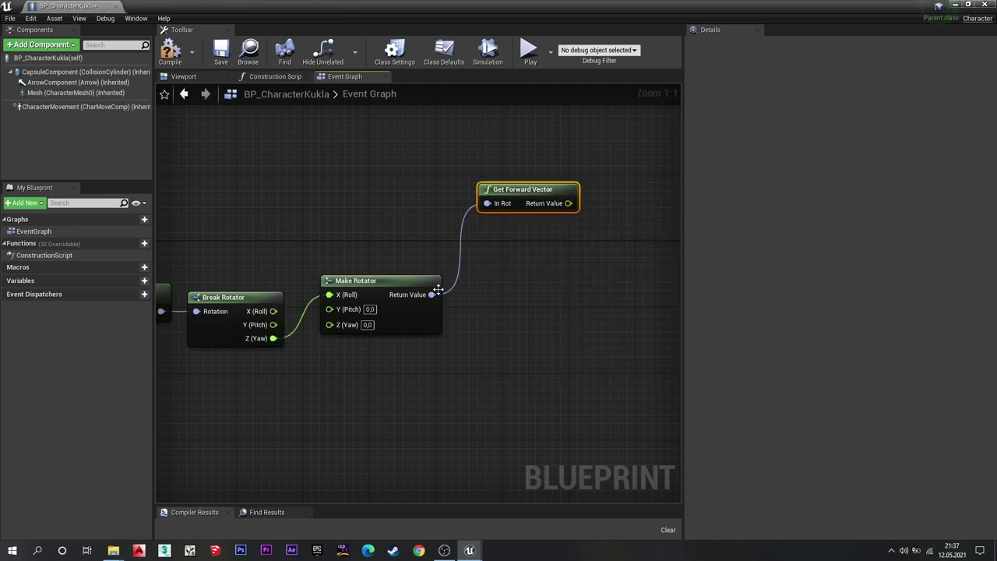
left_click_drag(432, 295, 498, 380)
type("ge")
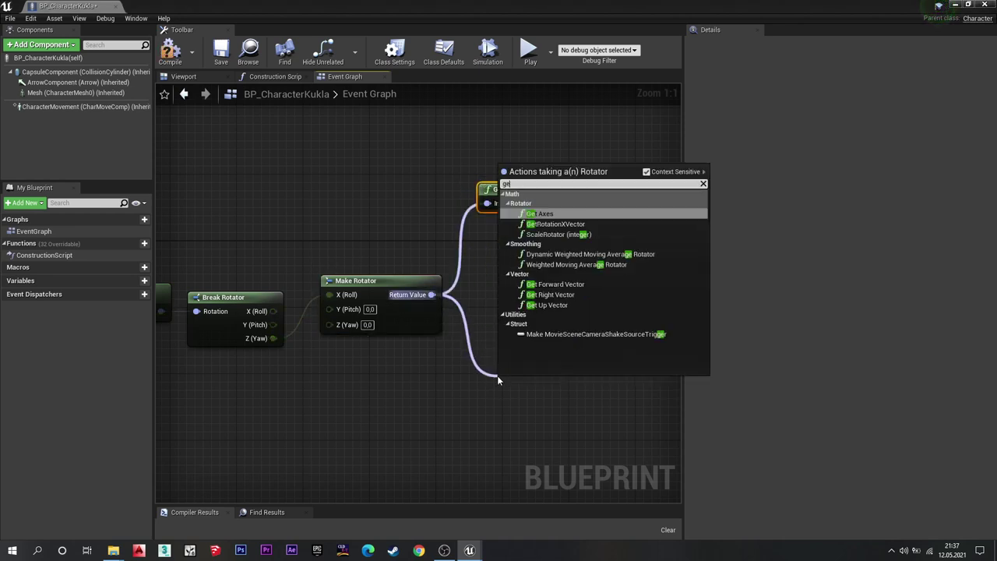
type("t")
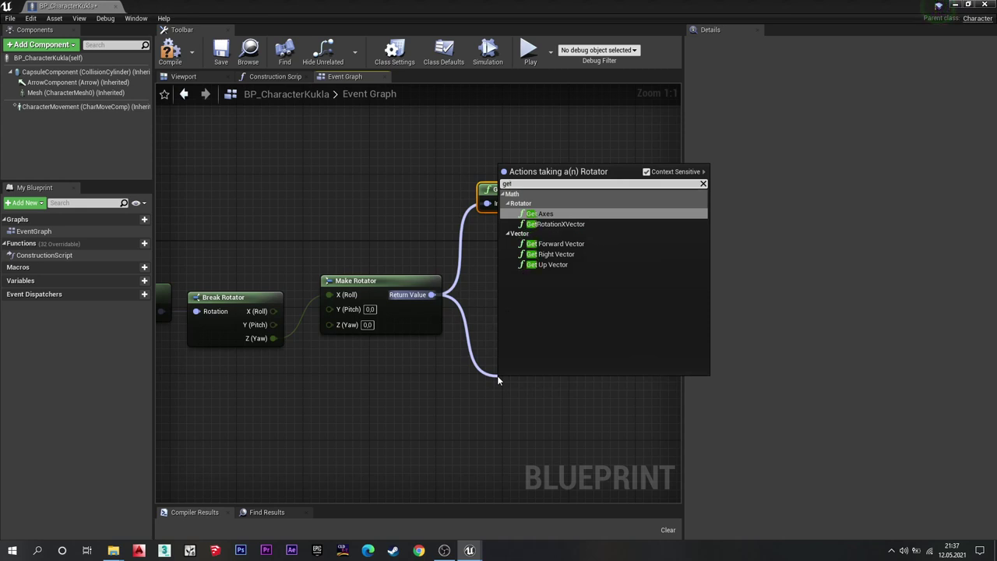
type(" rig")
key("Return")
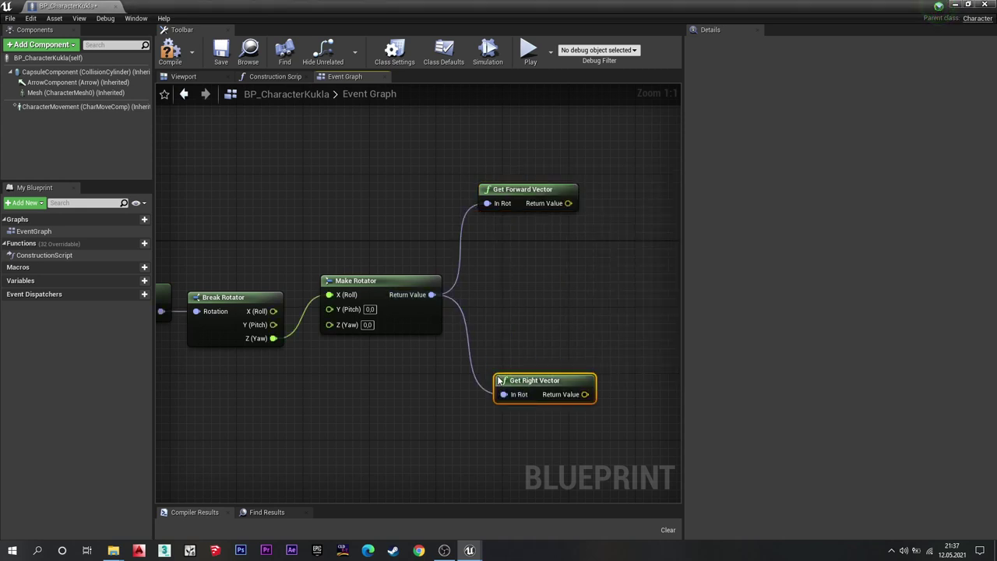
left_click_drag(521, 397, 506, 395)
right_click_drag(630, 175, 481, 192)
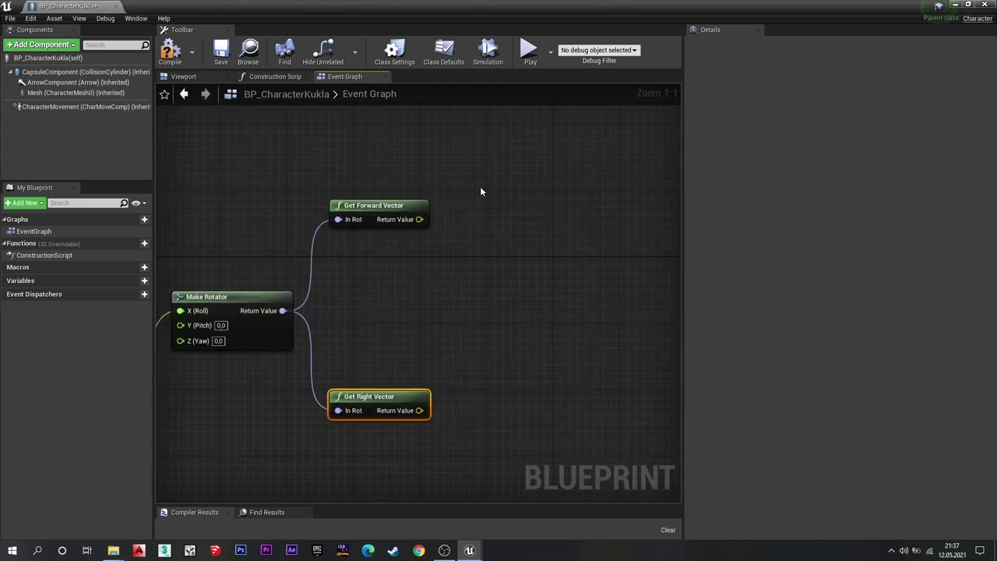
Add an InputAxis MoveForwardBackward event above the vector nodes.
right_click(512, 204)
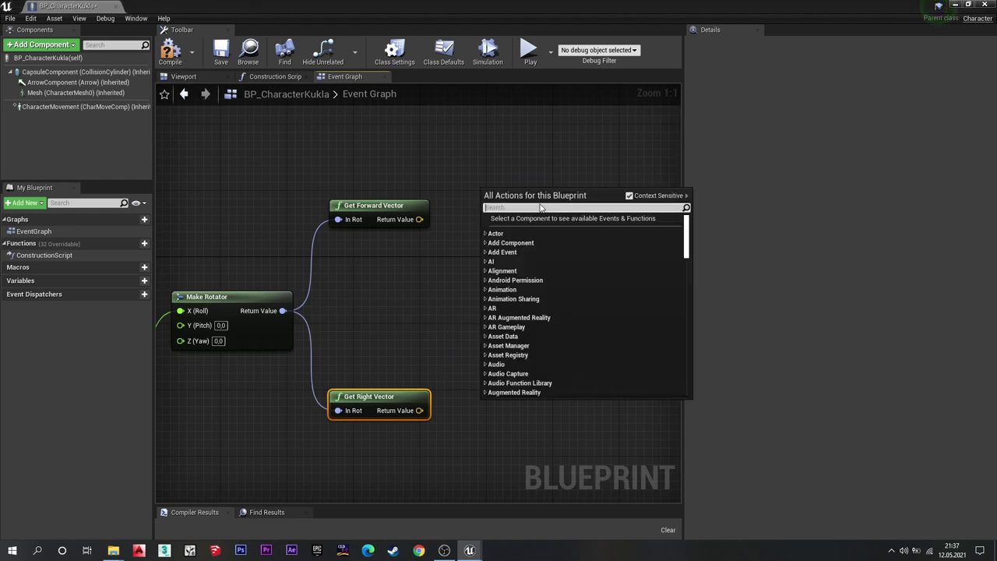
type("move")
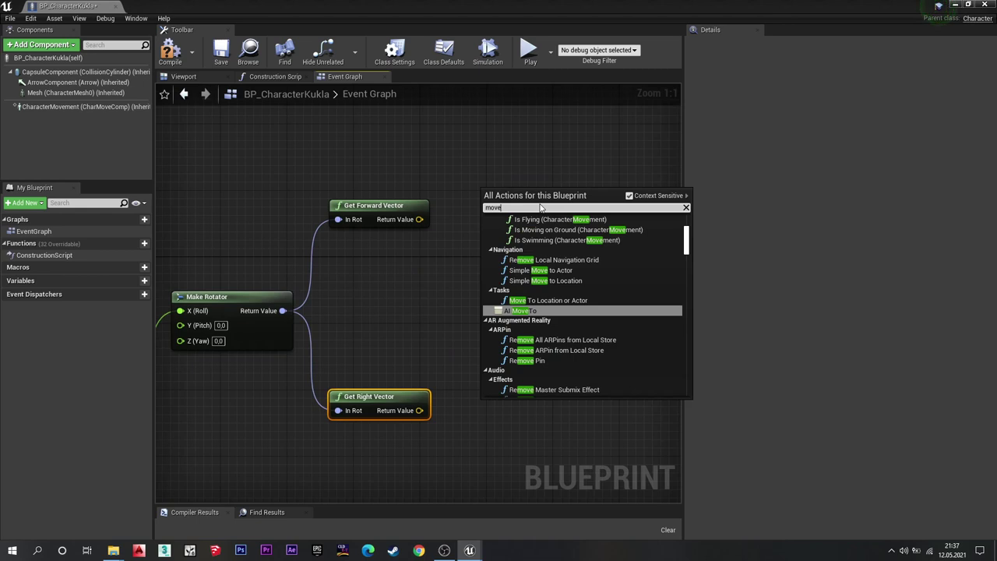
type("fo")
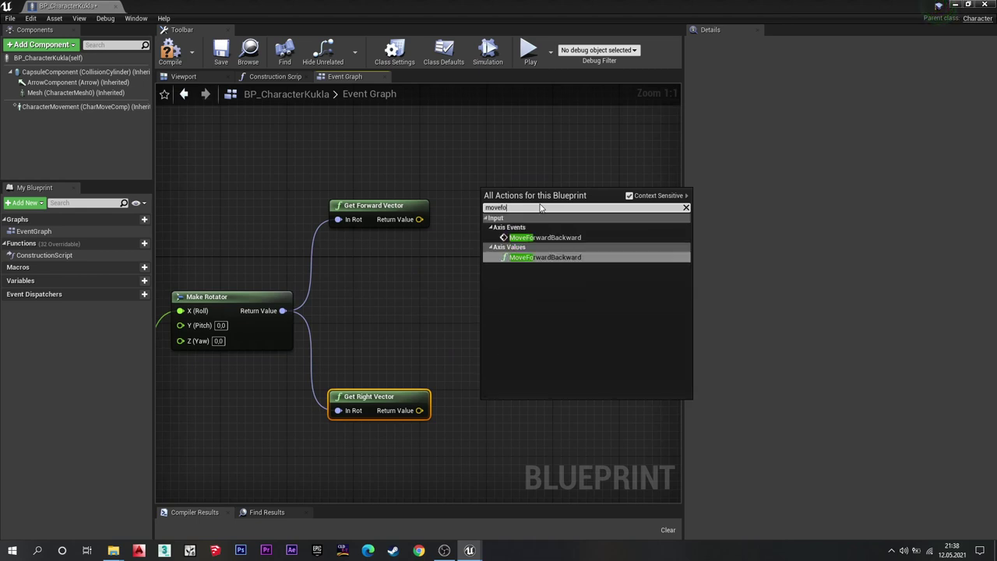
left_click(546, 236)
left_click_drag(526, 201, 508, 152)
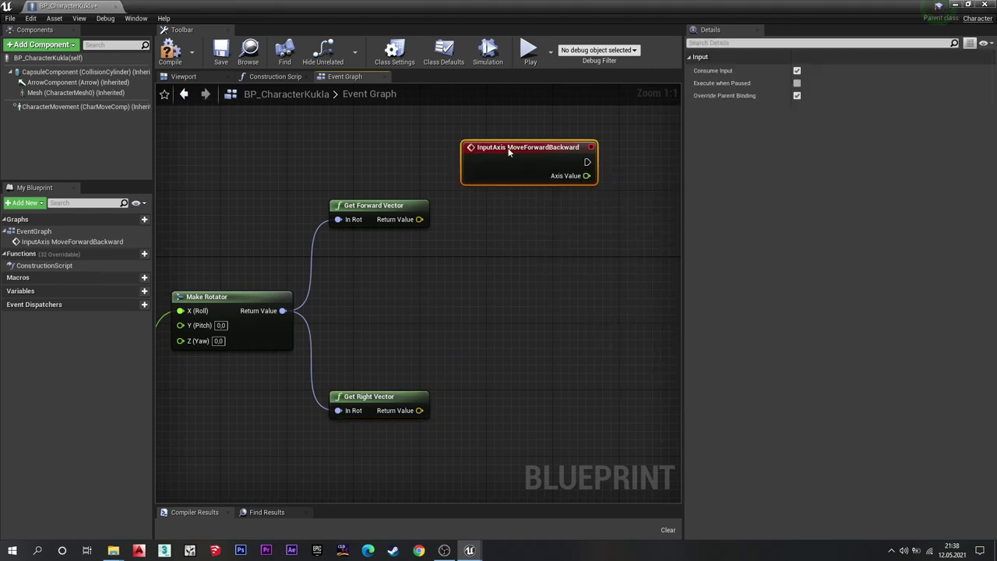
right_click_drag(508, 151, 388, 165)
Add an InputAxis MoveRightLeft event and place it below the vector nodes.
right_click(449, 342)
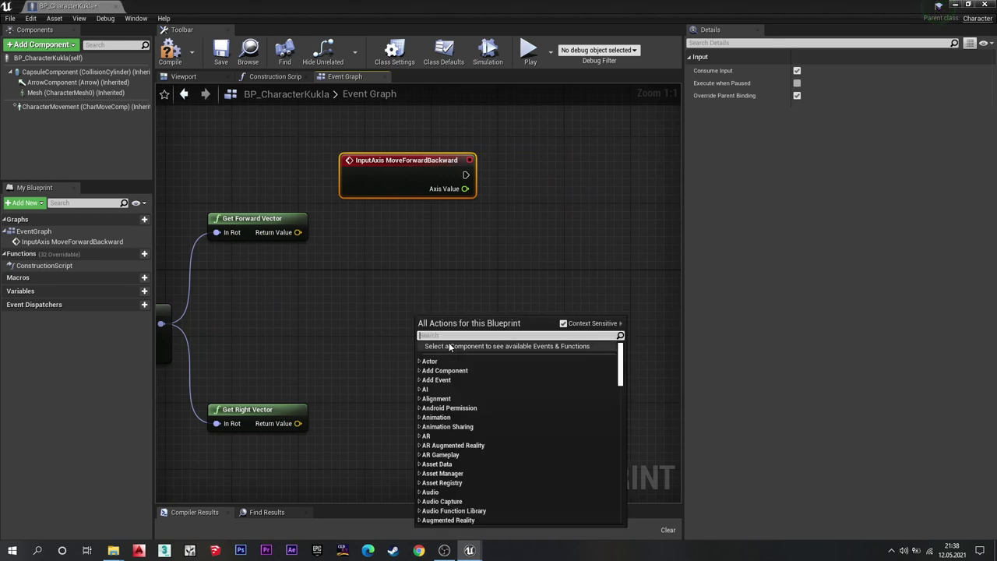
type("mover")
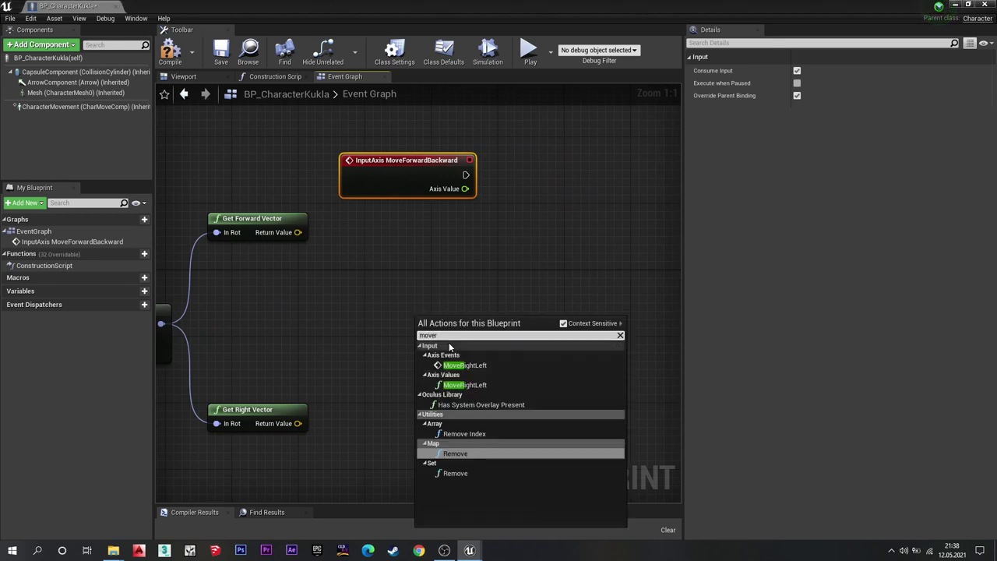
key("Up")
key("Up")
key("Up")
key("Up")
key("Up")
key("Up")
key("Return")
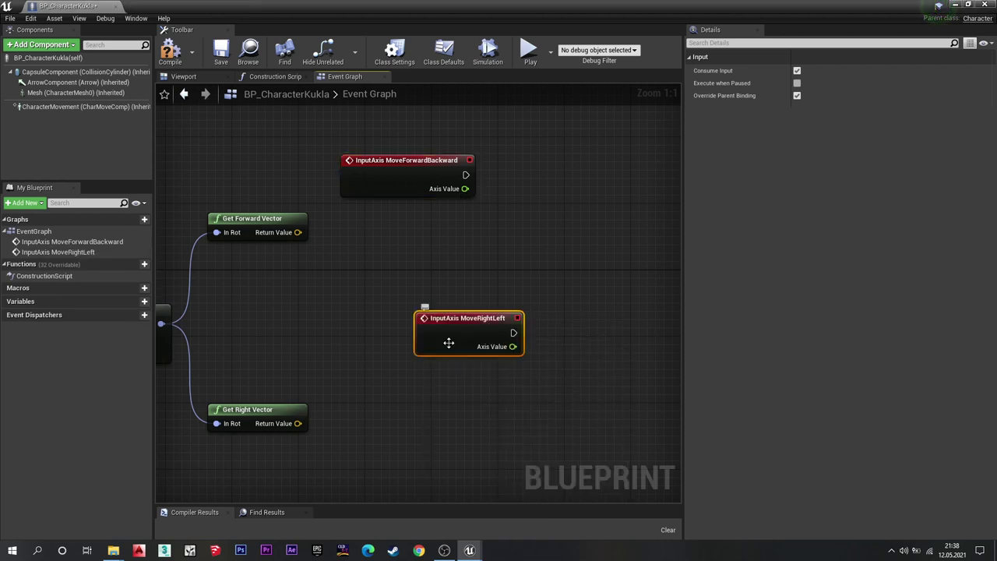
left_click_drag(449, 343, 390, 472)
right_click_drag(415, 304, 379, 283)
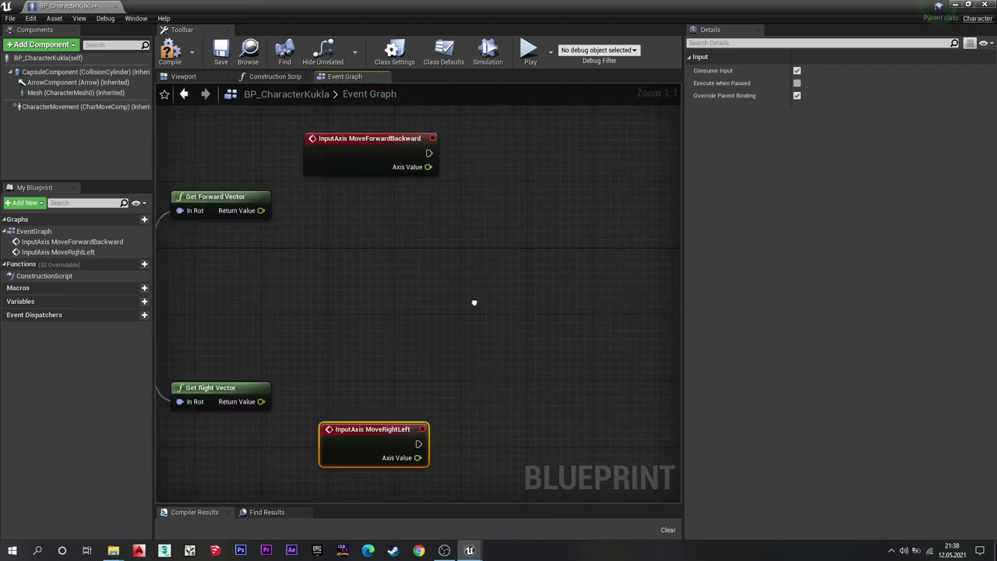
right_click_drag(474, 302, 455, 360)
Add an Add Movement Input after the forward event and a copy beside MoveRightLeft.
left_click_drag(501, 202, 506, 189)
type("add")
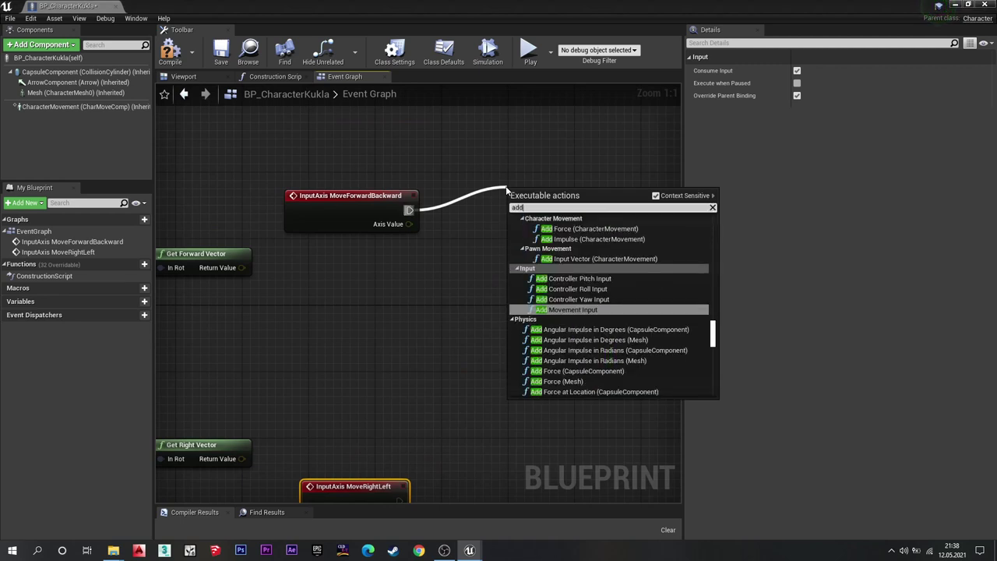
type(" move")
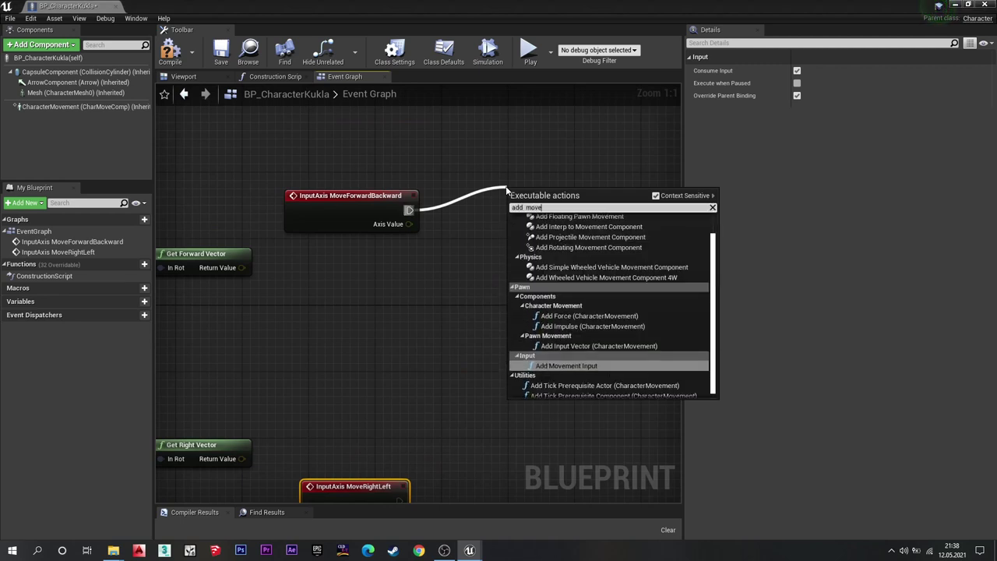
key("Return")
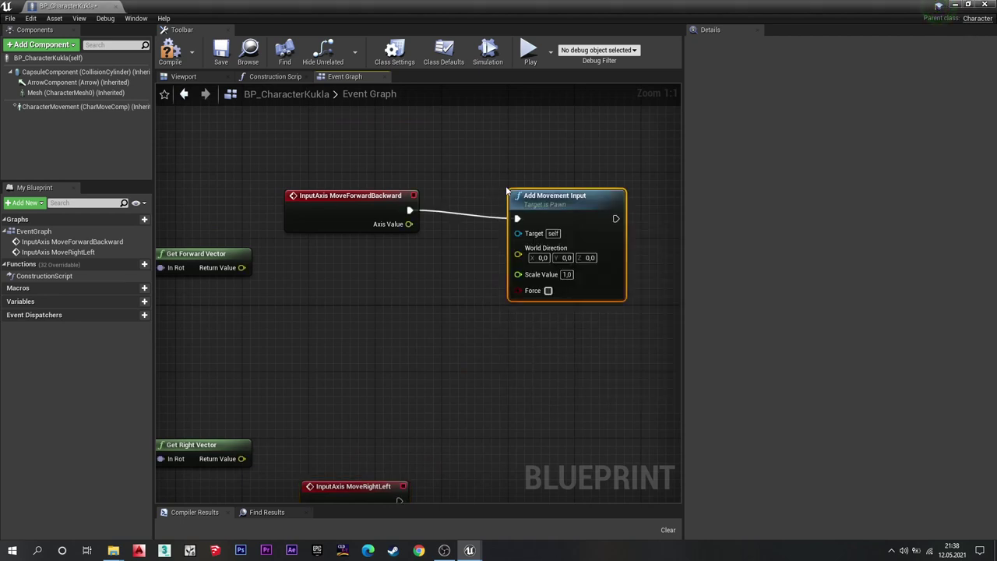
key("ctrl+w")
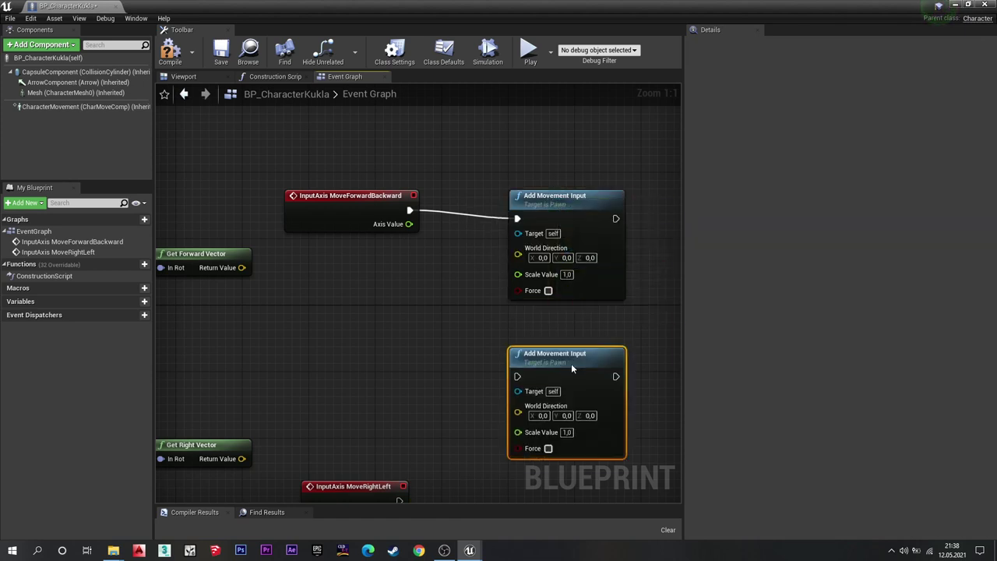
left_click_drag(552, 198, 545, 366)
right_click_drag(518, 330, 526, 151)
left_click_drag(566, 195, 558, 253)
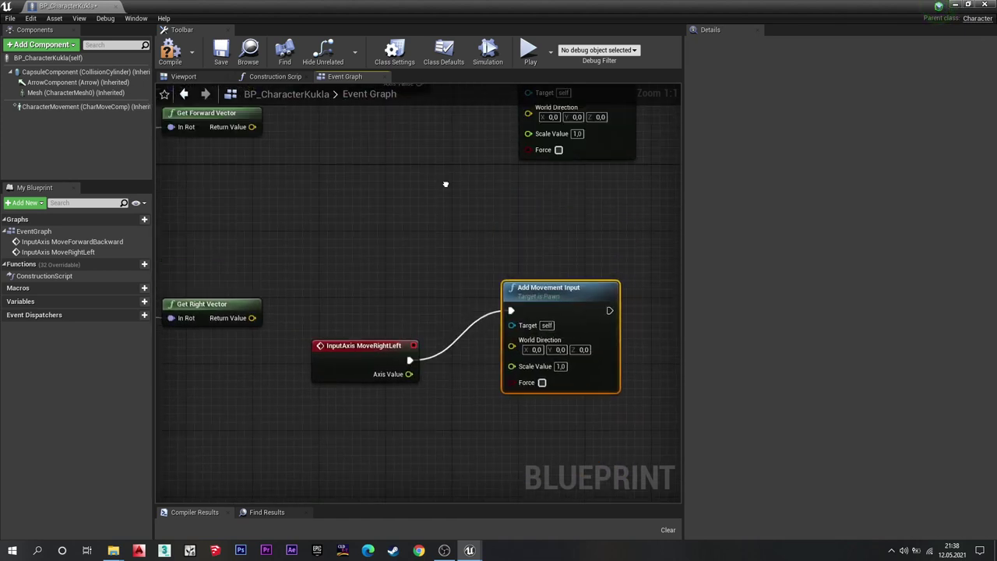
scroll(445, 185, "down", 2)
Wire Forward/Right Vectors to World Direction and each Axis Value to Scale Value.
left_click_drag(291, 189, 300, 196)
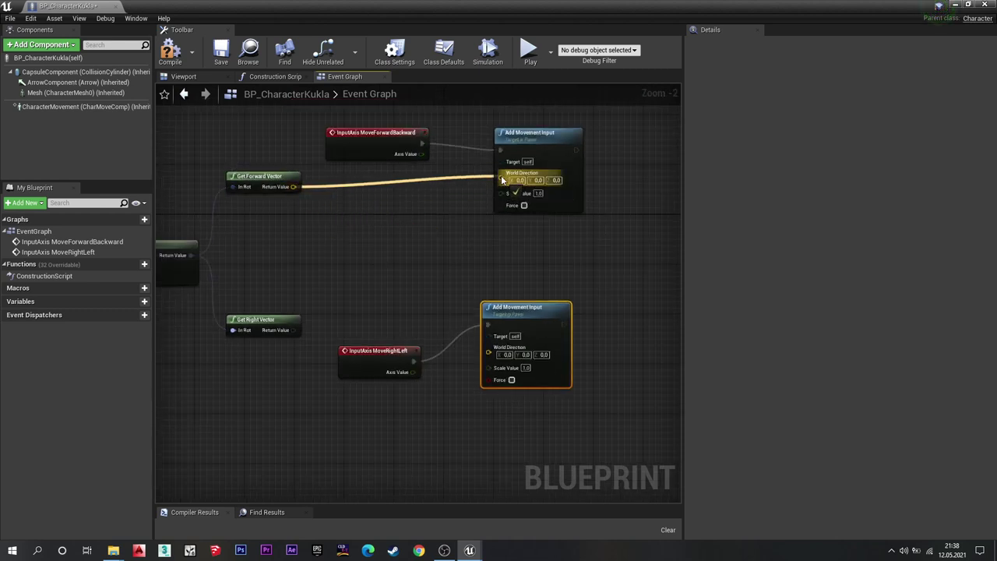
mouse_move(479, 185)
left_mouse_down()
mouse_move(500, 173)
mouse_move(504, 185)
left_mouse_up()
left_click_drag(488, 352, 391, 342)
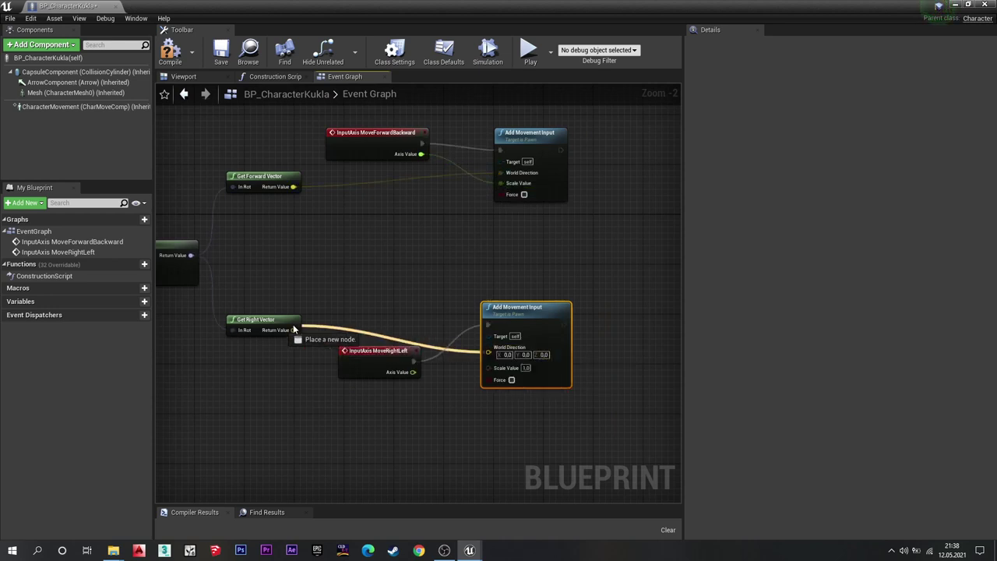
left_click_drag(293, 332, 293, 332)
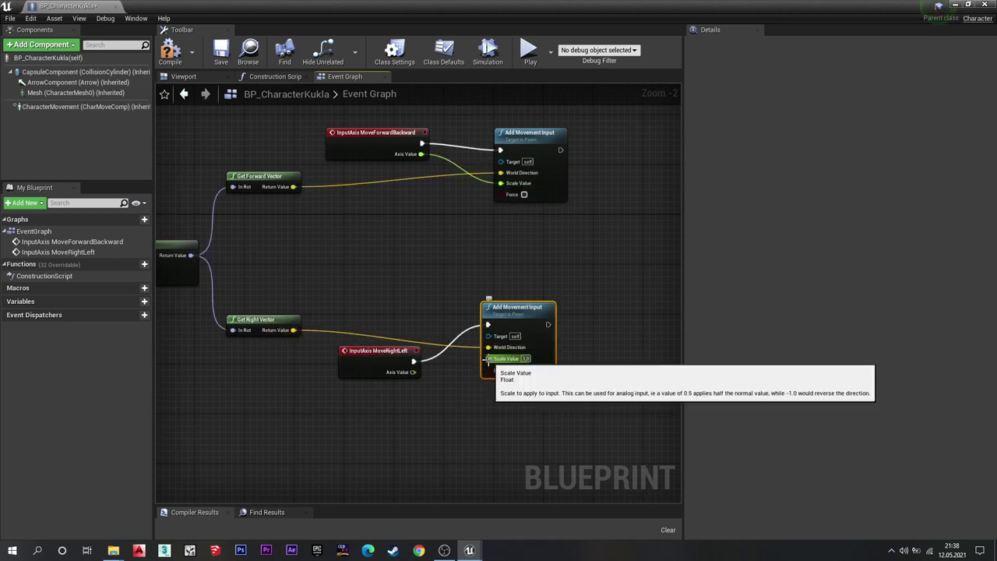
left_click_drag(488, 358, 411, 377)
left_click(363, 370)
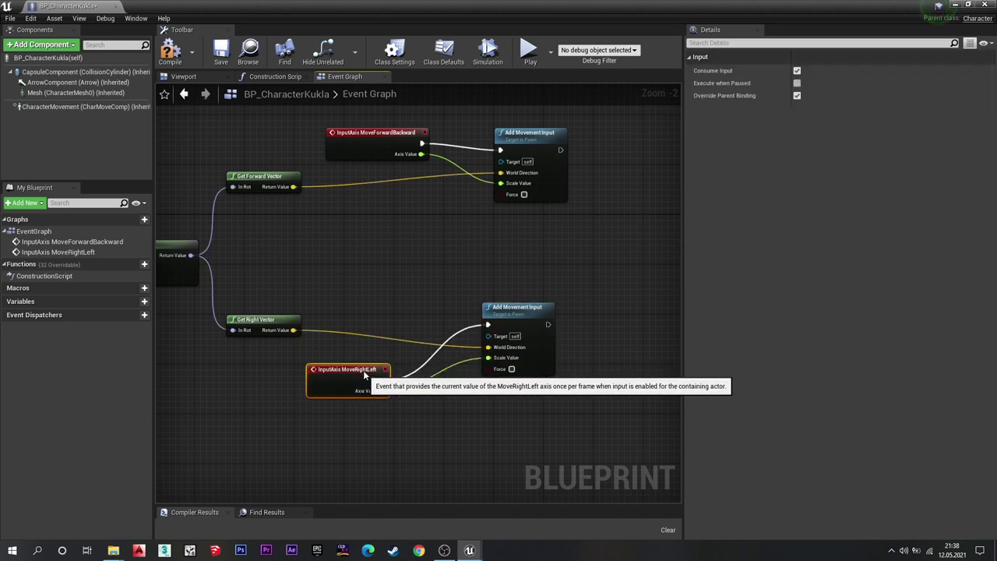
scroll(465, 283, "down", 2)
scroll(428, 274, "down", 2)
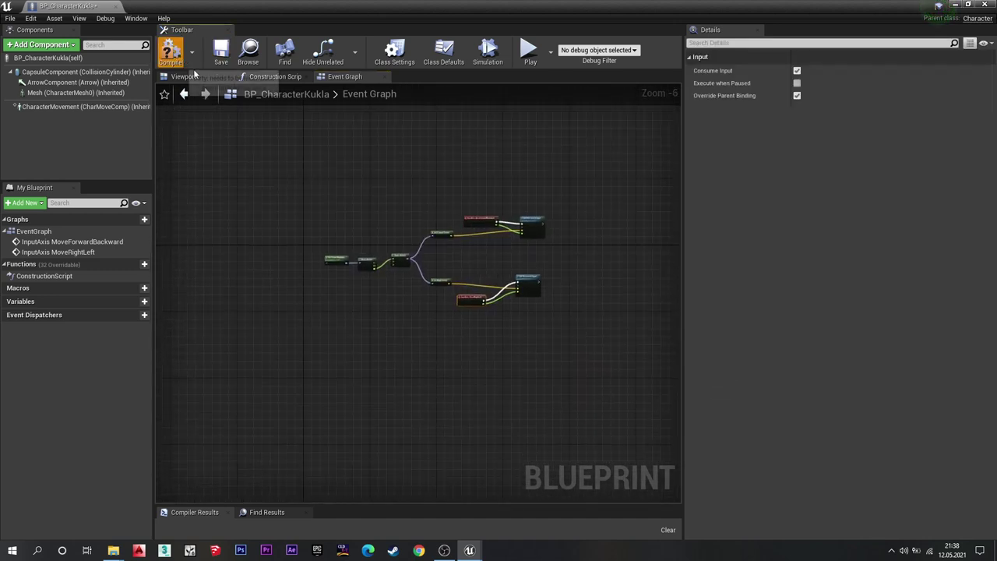
Select the control-rotation, input-axis and Add Movement Input nodes and wrap them in a 'Movement' comment.
scroll(547, 158, "up", 2)
scroll(541, 199, "down", 2)
left_click(540, 204)
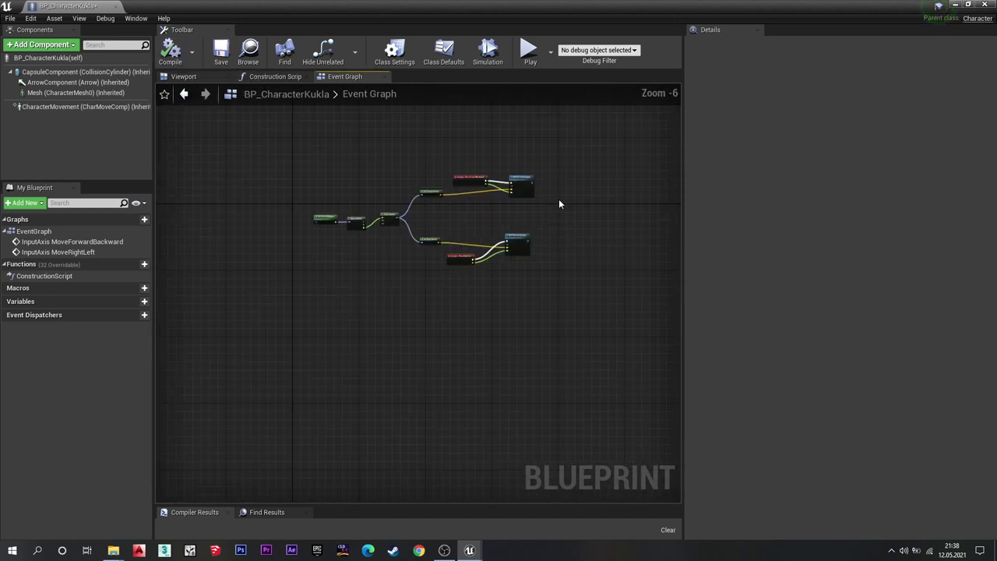
left_click_drag(290, 300, 284, 295)
key("c")
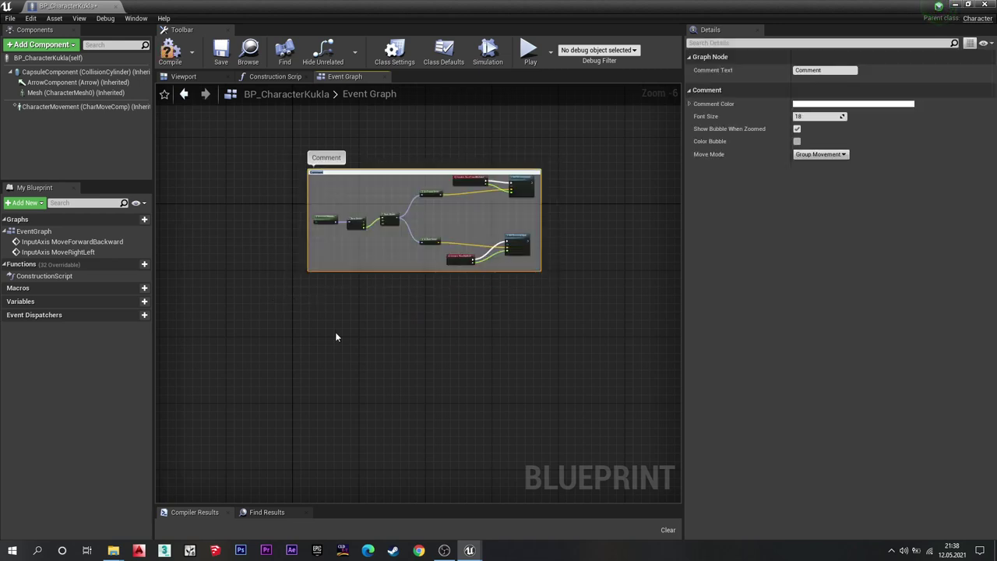
key("Caps_Lock")
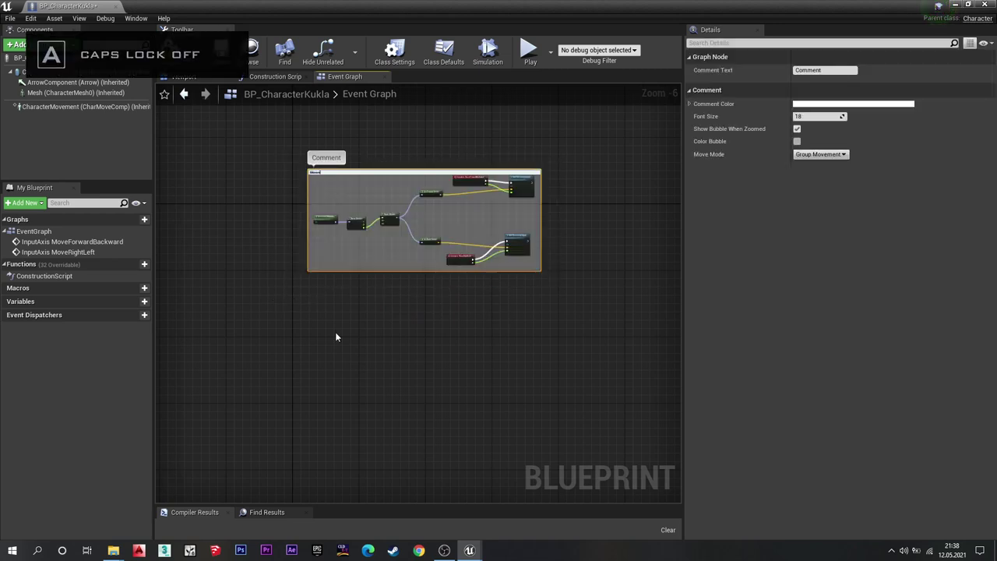
scroll(372, 163, "up", 3)
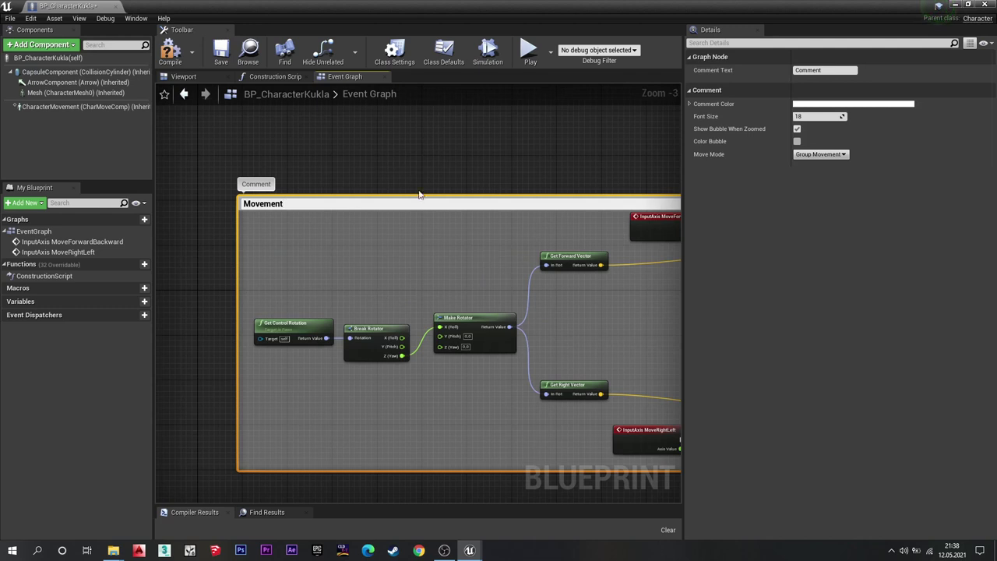
left_click(495, 165)
scroll(495, 165, "down", 2)
right_click_drag(494, 166, 359, 145)
scroll(312, 137, "up", 1)
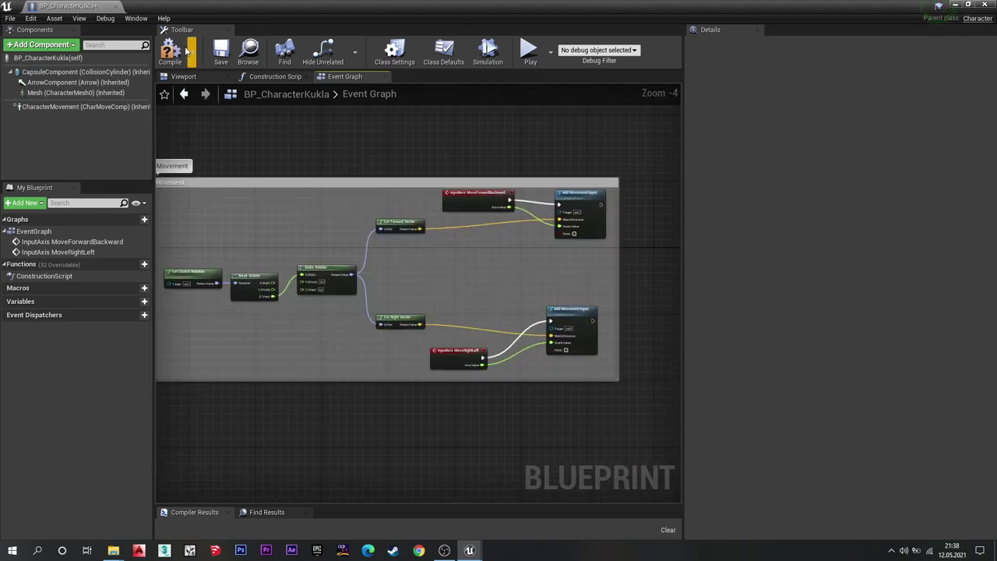
right_click_drag(379, 236, 472, 236)
scroll(532, 264, "up", 2)
scroll(451, 265, "down", 3)
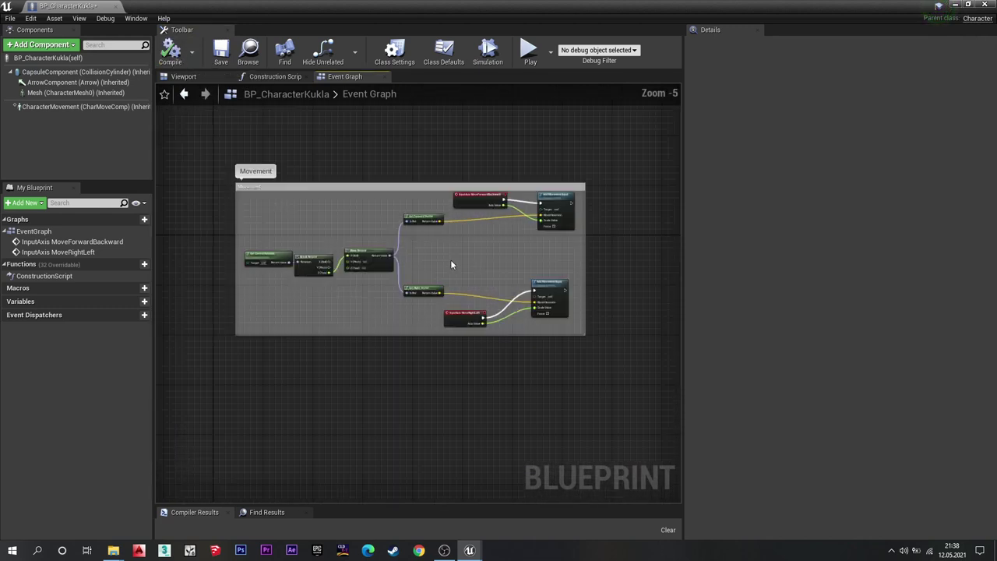
Give the Mesh component the Character skeletal mesh, keeping Animation Blueprint mode.
left_click(63, 72)
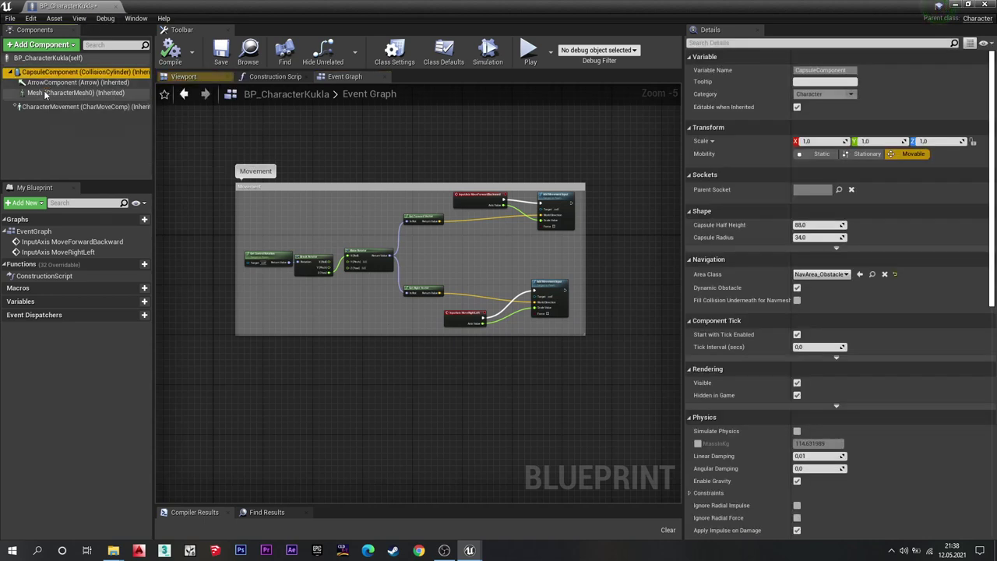
left_click(70, 93)
left_click(832, 246)
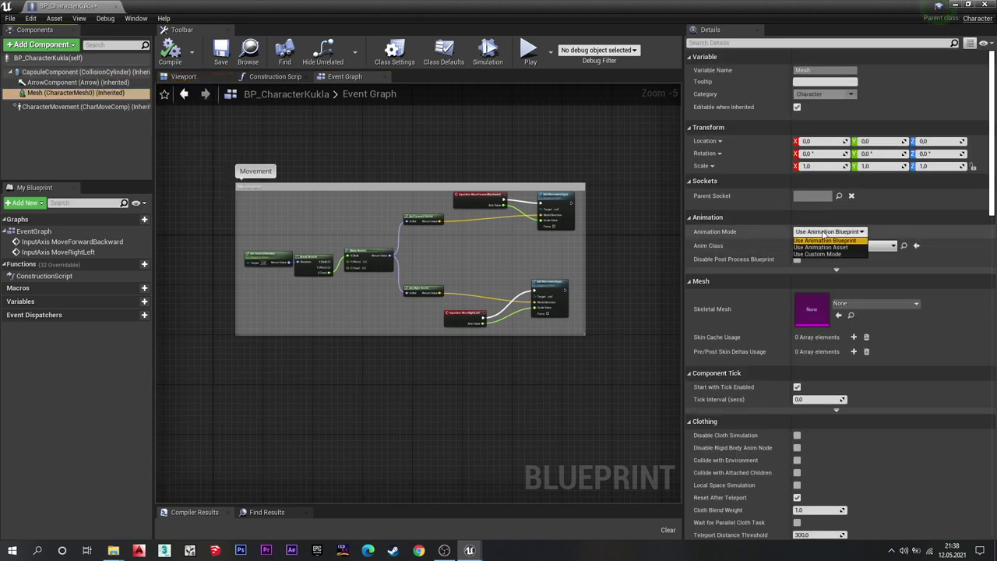
left_click(837, 254)
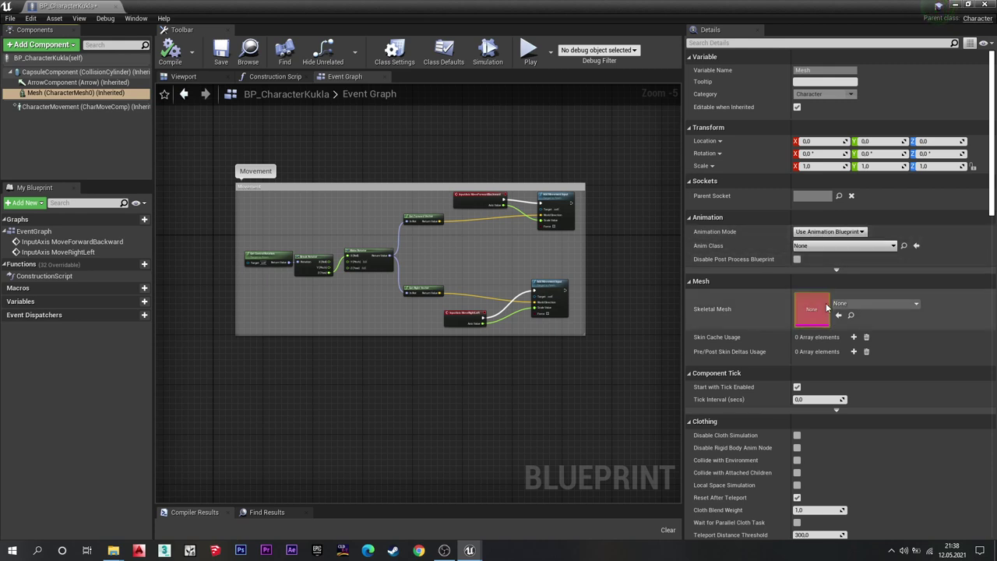
left_click(902, 302)
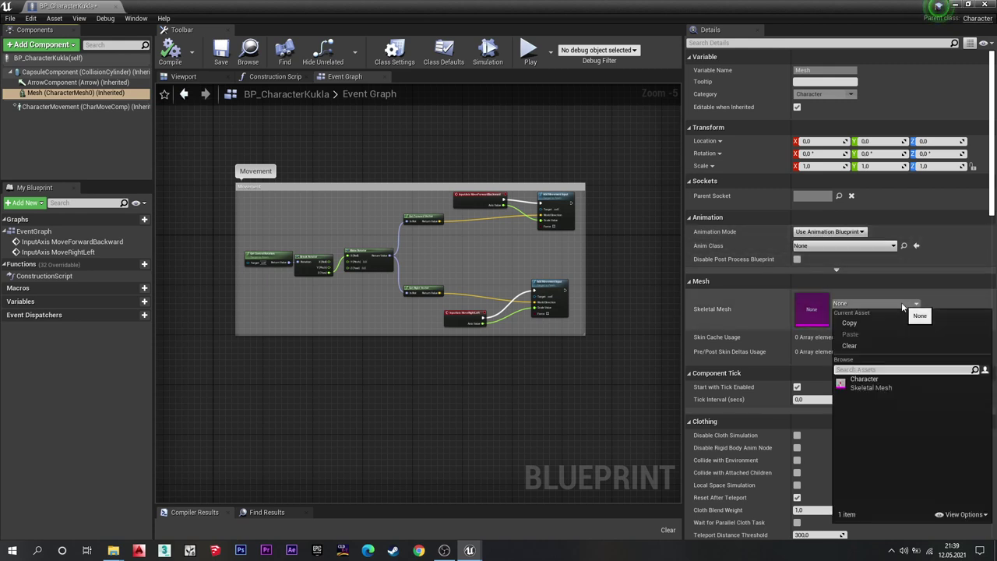
left_click(874, 379)
Offset the character mesh in the preview to location 20, 10, -80 inside the capsule.
left_click(184, 76)
left_click(506, 232)
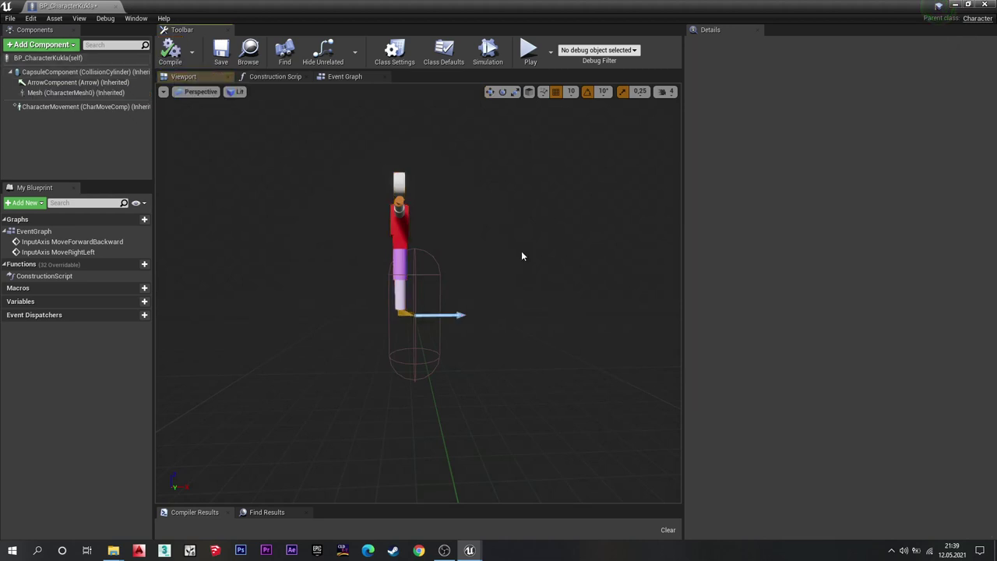
mouse_move(506, 232)
left_mouse_down()
mouse_move(475, 234)
mouse_move(456, 204)
left_mouse_up()
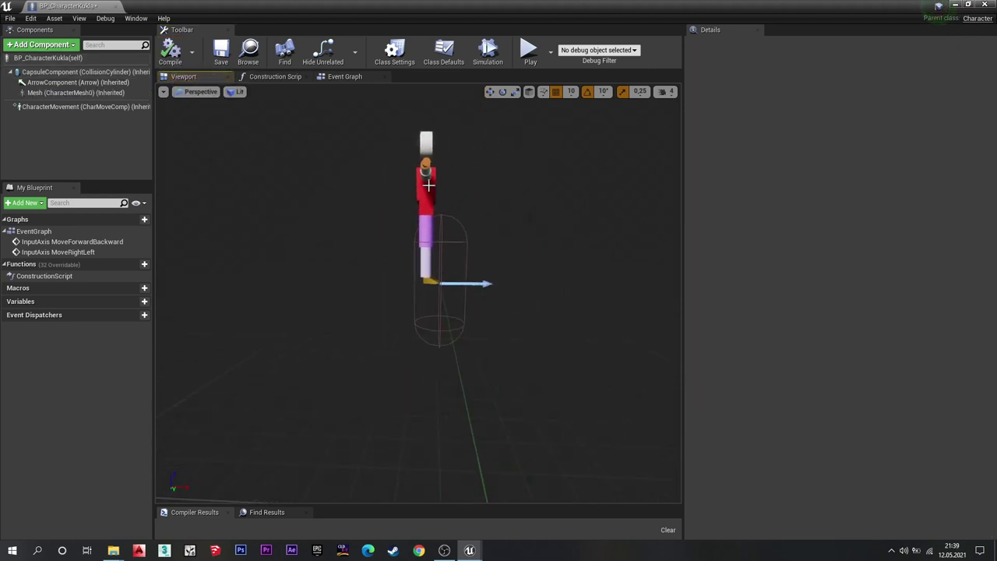
left_click(429, 184)
key("e")
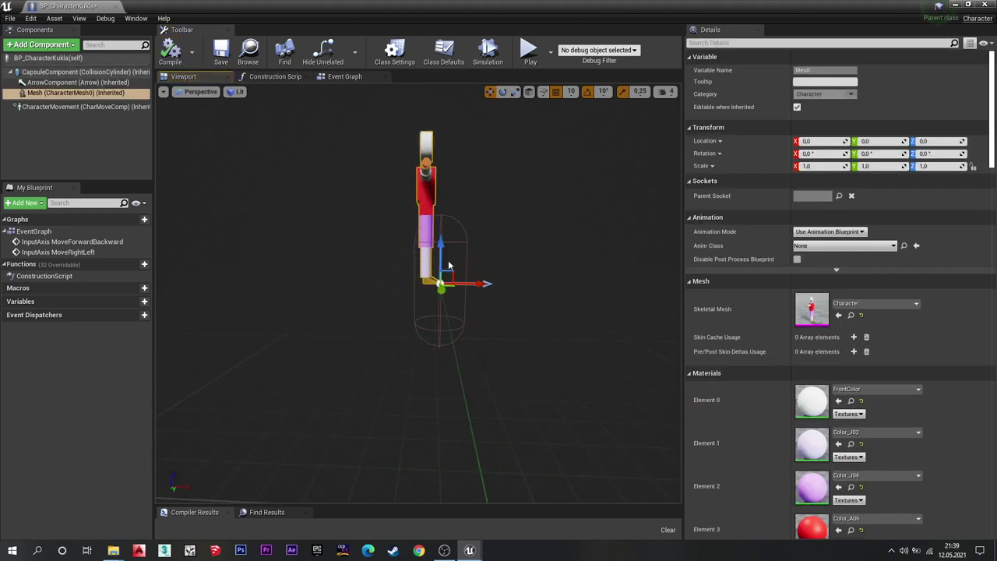
left_click_drag(442, 244, 439, 304)
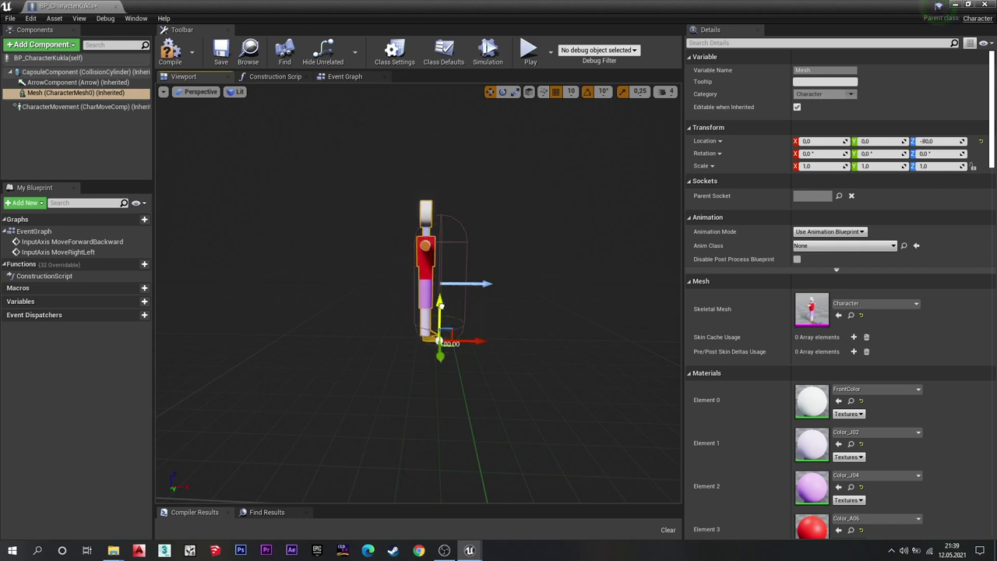
left_click_drag(462, 341, 474, 343)
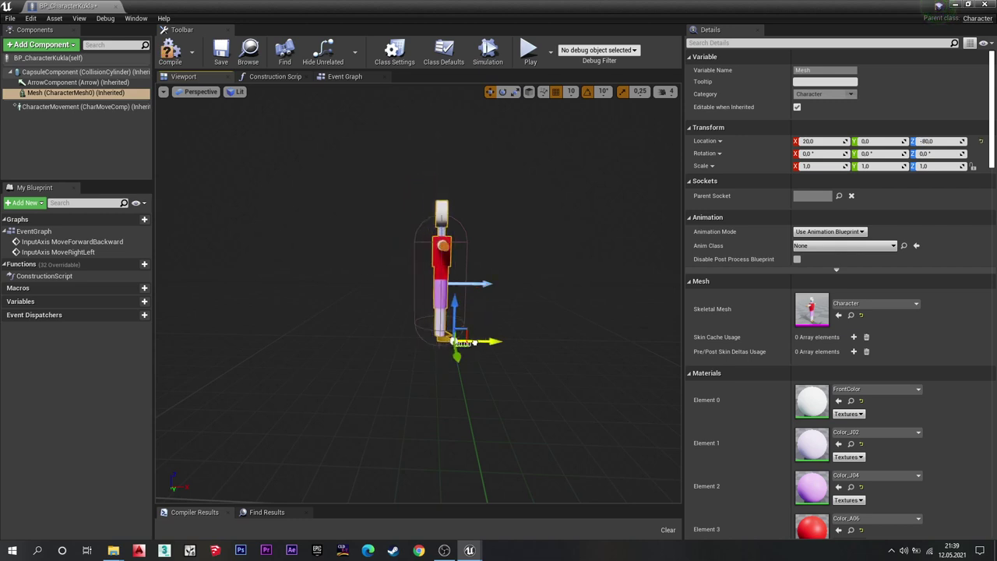
left_click_drag(507, 280, 436, 284)
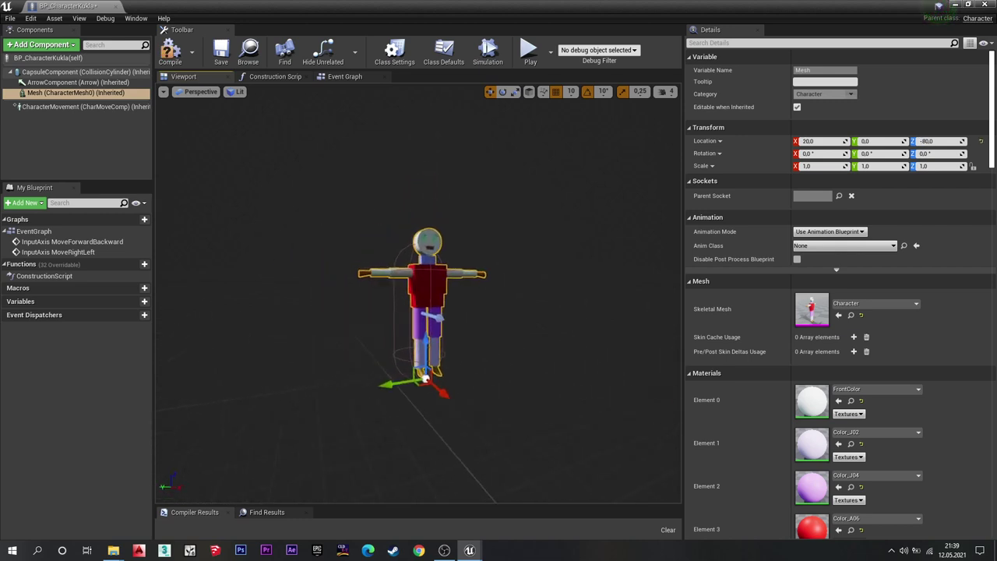
left_click_drag(506, 282, 527, 282)
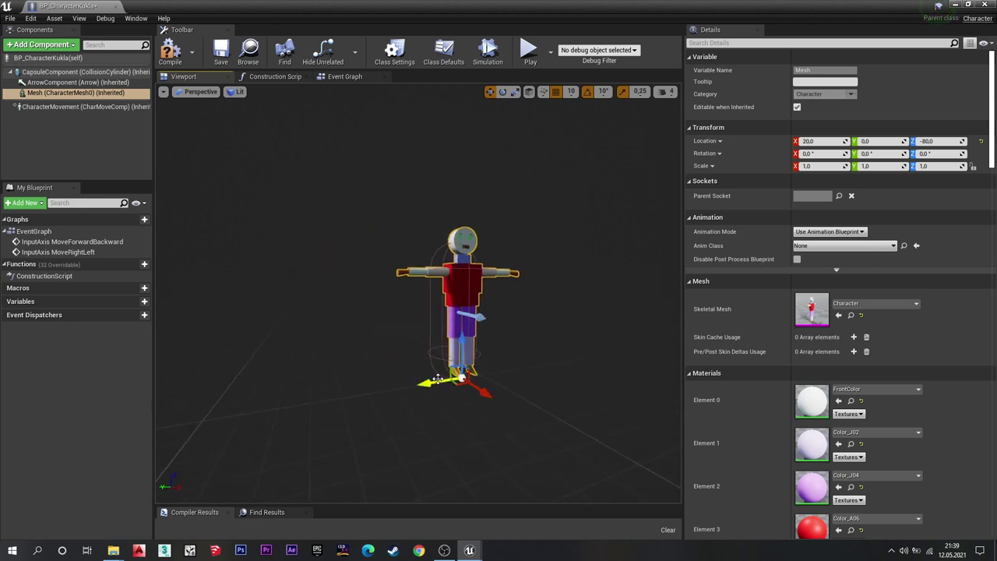
left_click_drag(438, 379, 234, 84)
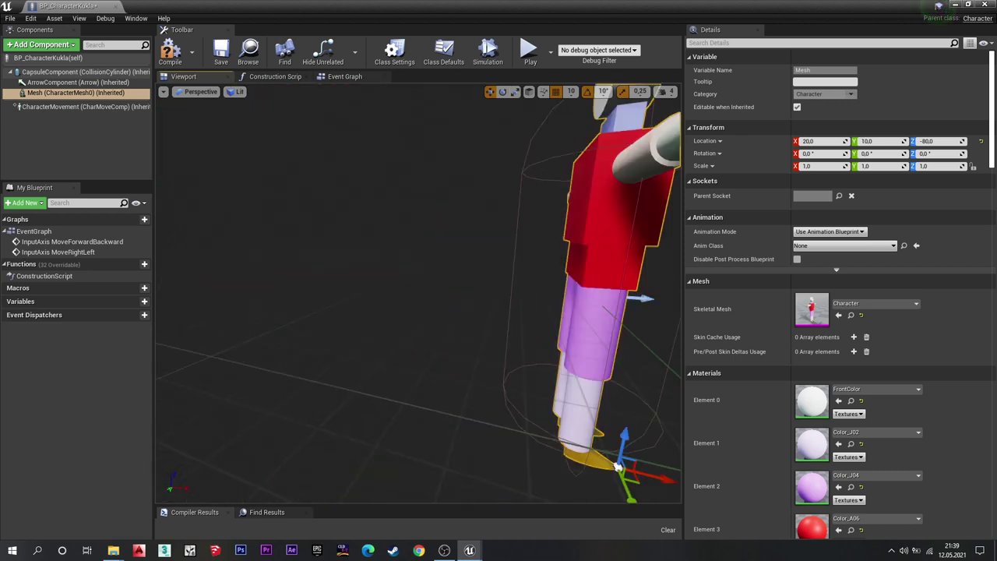
Check the mesh placement in Top view, then orbit around it in Perspective.
left_click(191, 91)
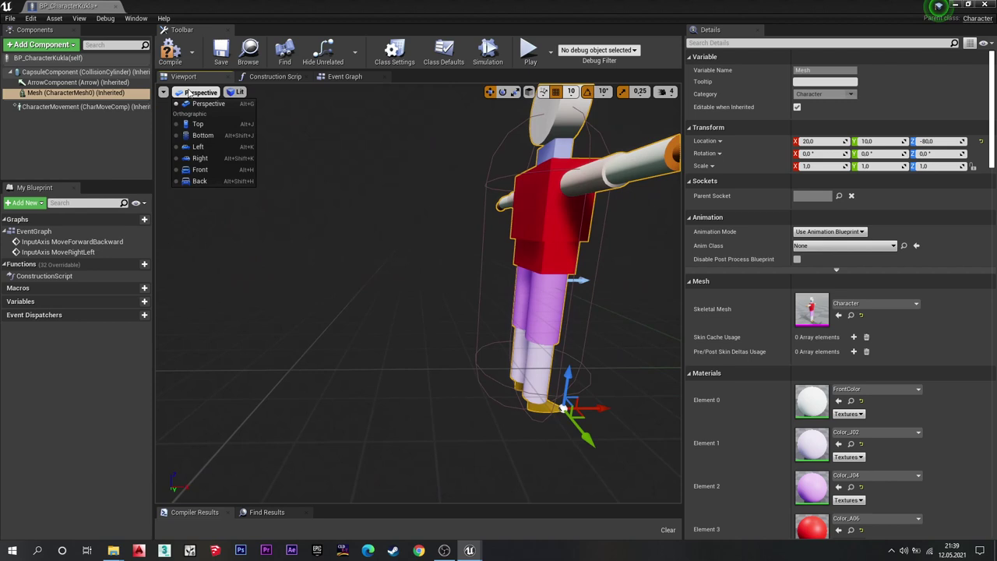
left_click(225, 124)
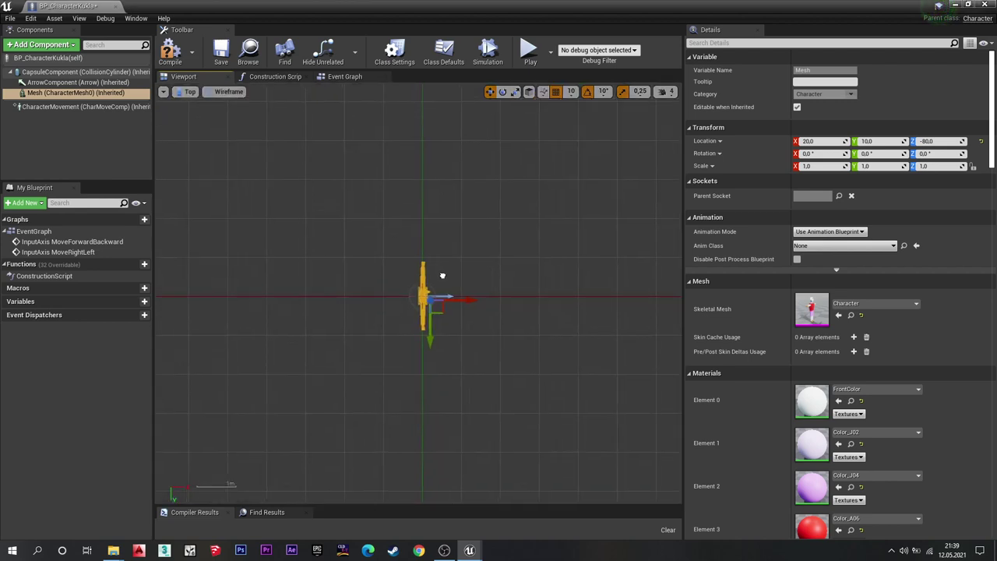
right_click_drag(437, 271, 452, 294)
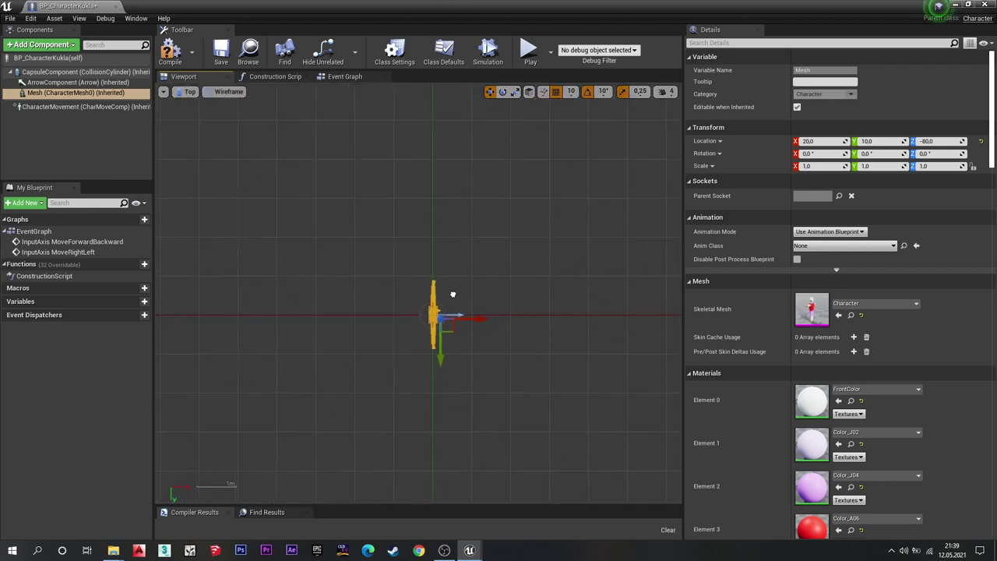
left_click(192, 92)
left_click(203, 107)
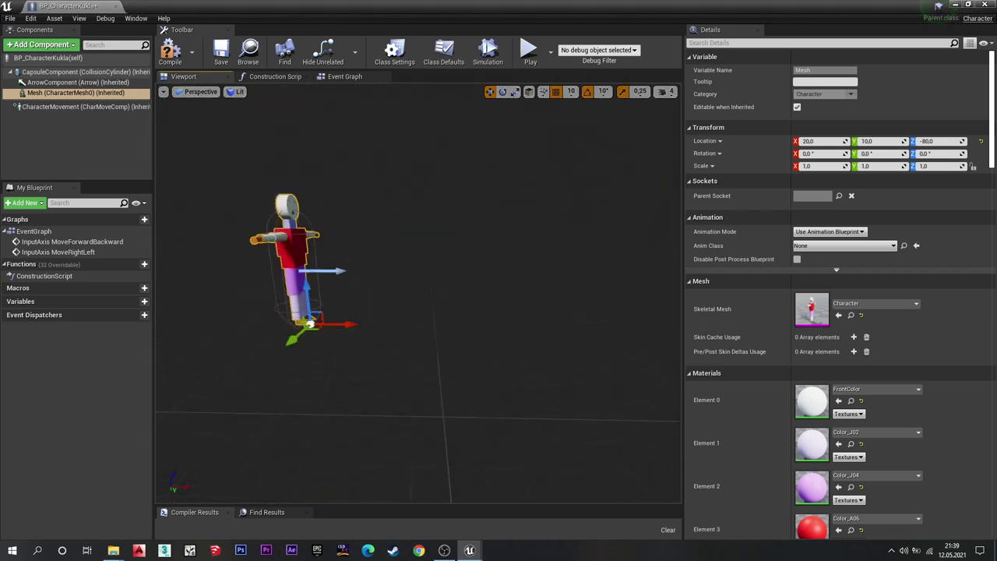
left_click_drag(420, 296, 467, 296)
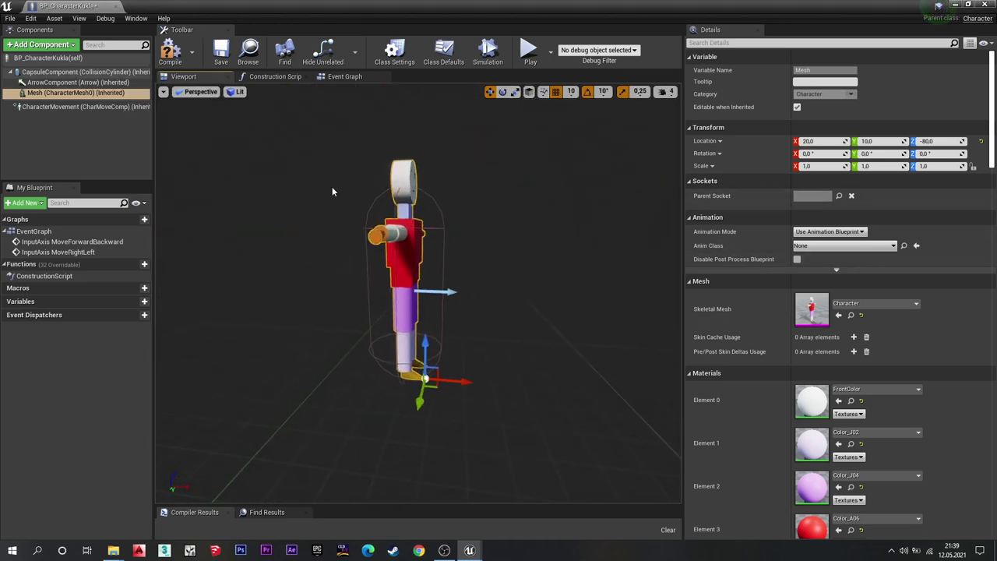
mouse_move(504, 238)
left_mouse_down()
mouse_move(468, 242)
mouse_move(259, 111)
left_mouse_up()
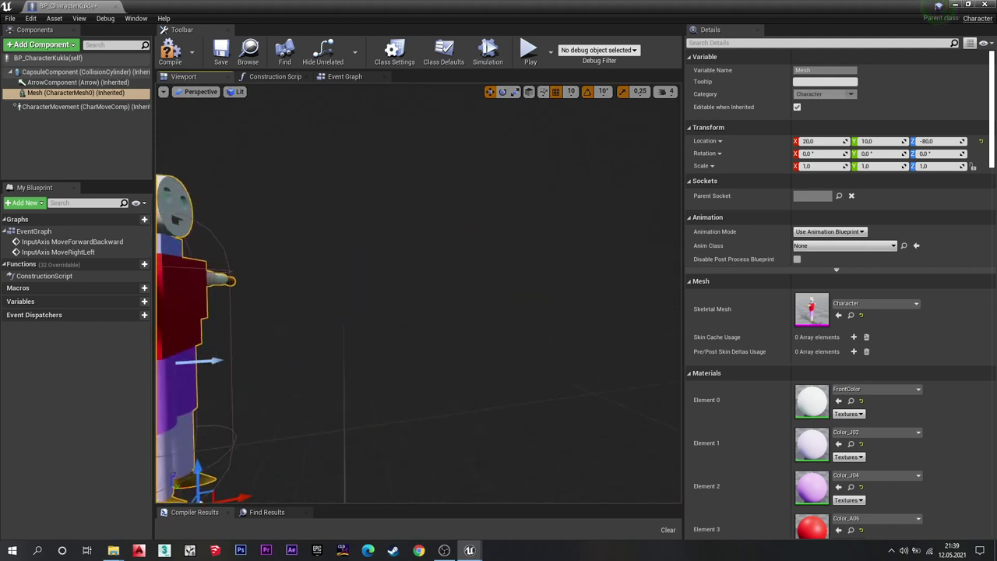
Compile and close BP_CharacterKukla, then save all three modified assets.
left_click(182, 61)
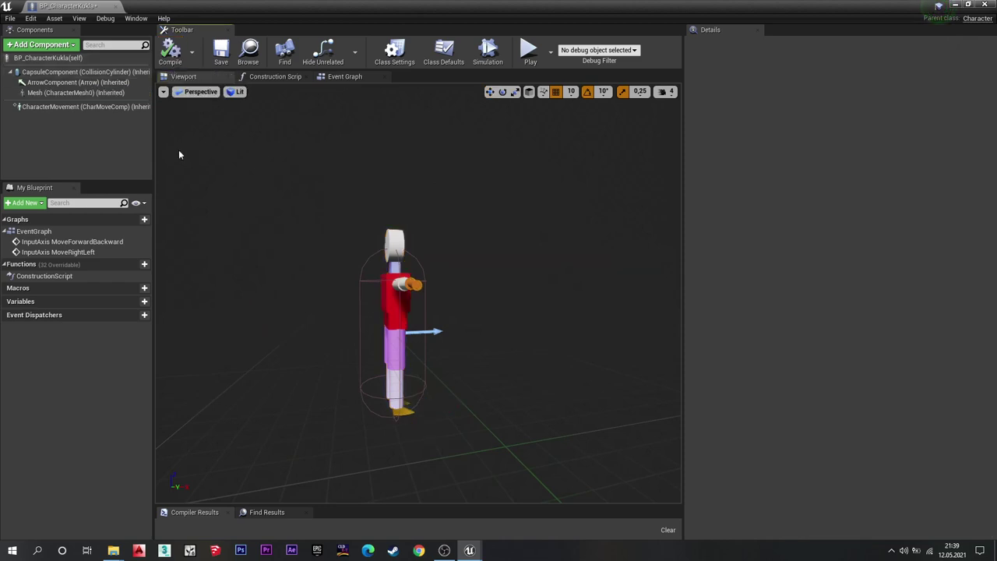
left_click(984, 5)
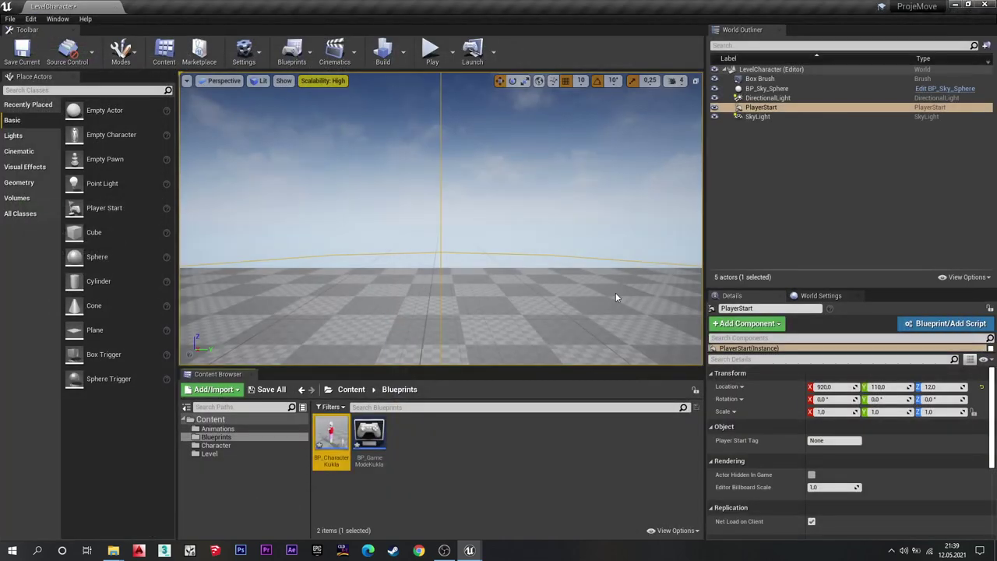
left_click(271, 390)
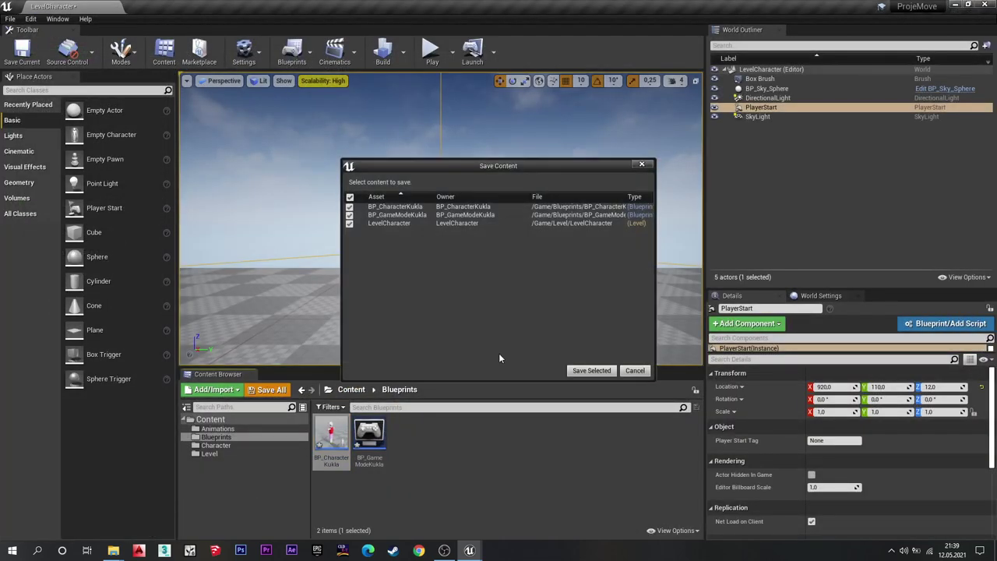
left_click(593, 372)
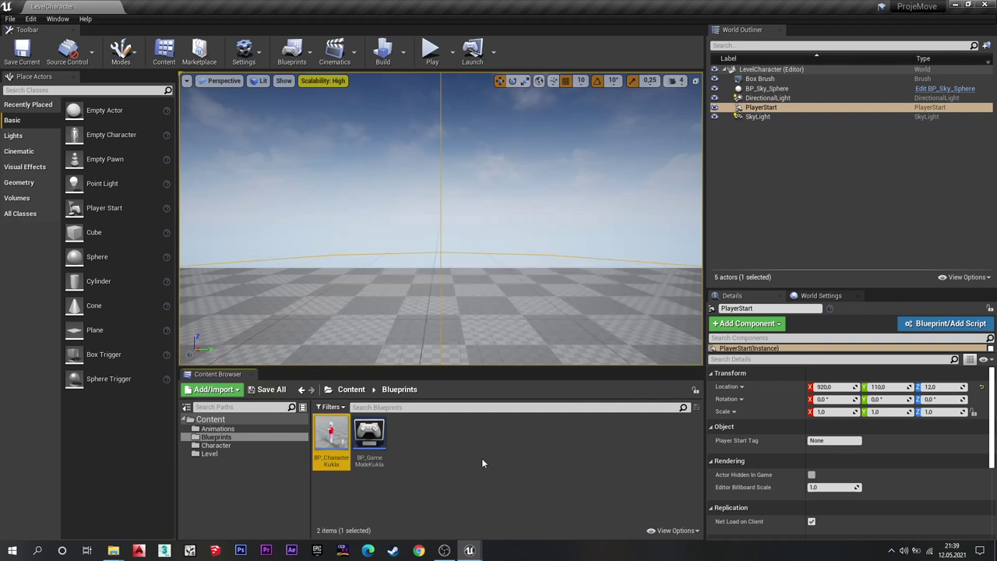
Create a Blend Space 1D for Character_Skeleton in Content/Animations.
left_click(351, 390)
double_click(331, 432)
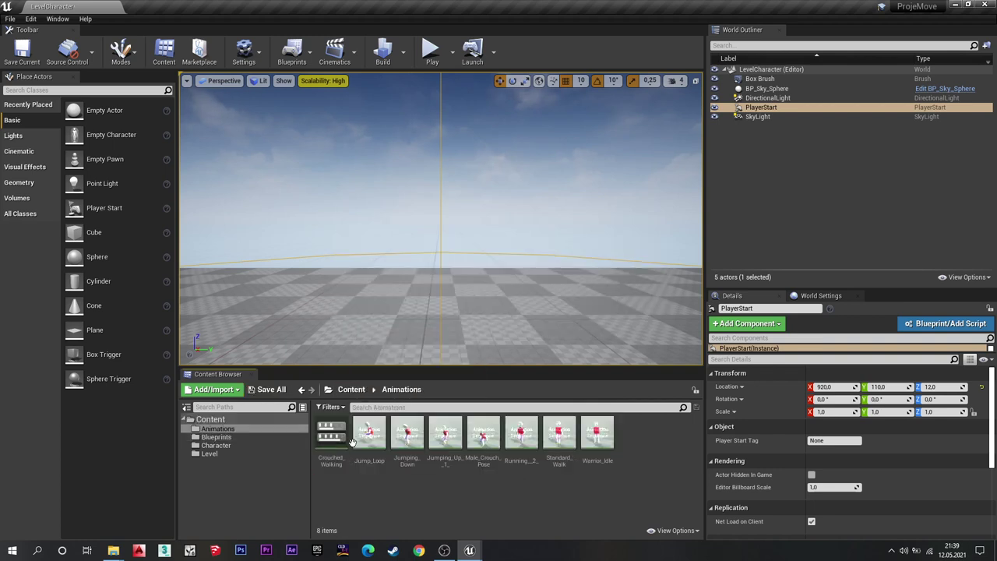
right_click(462, 489)
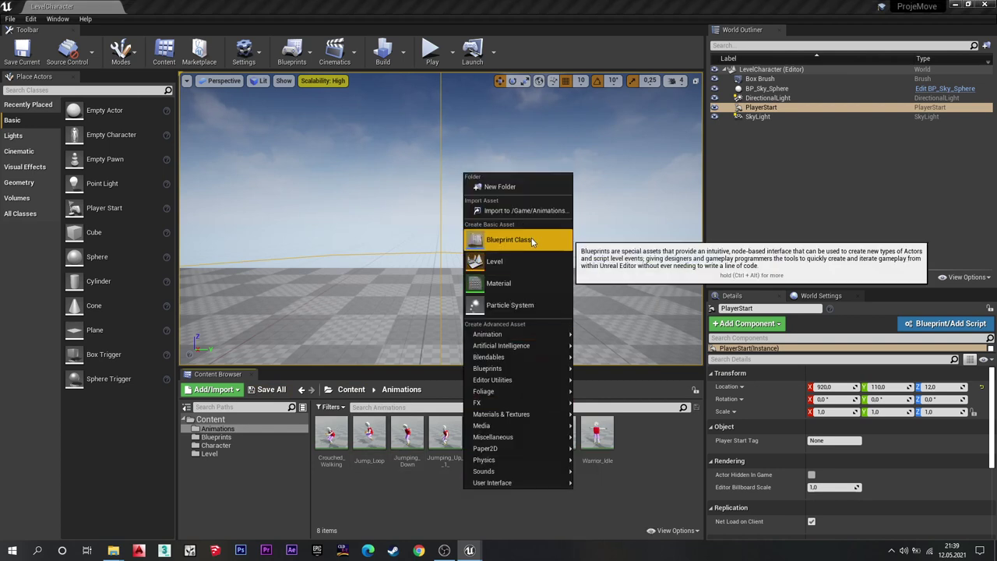
mouse_move(539, 340)
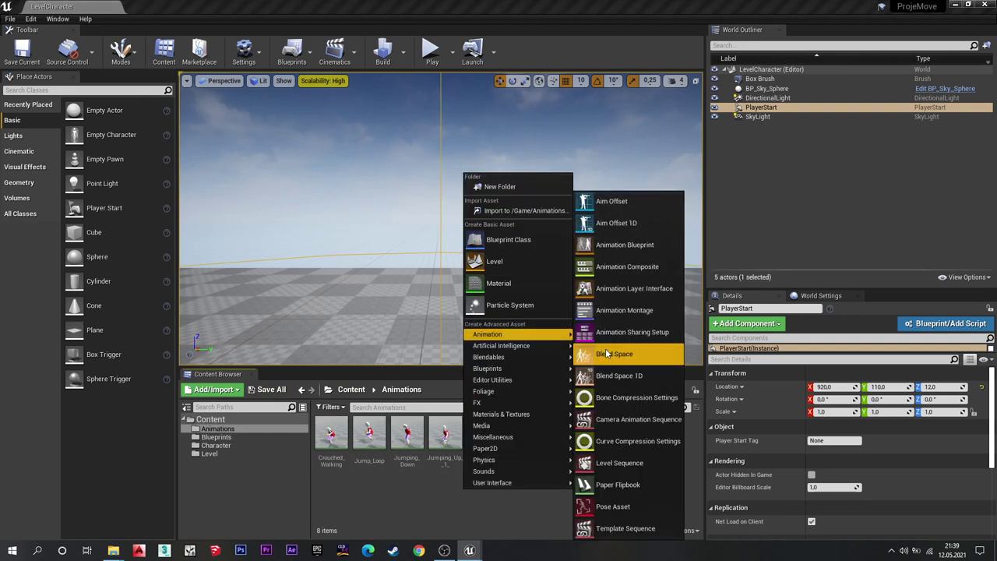
left_click(619, 375)
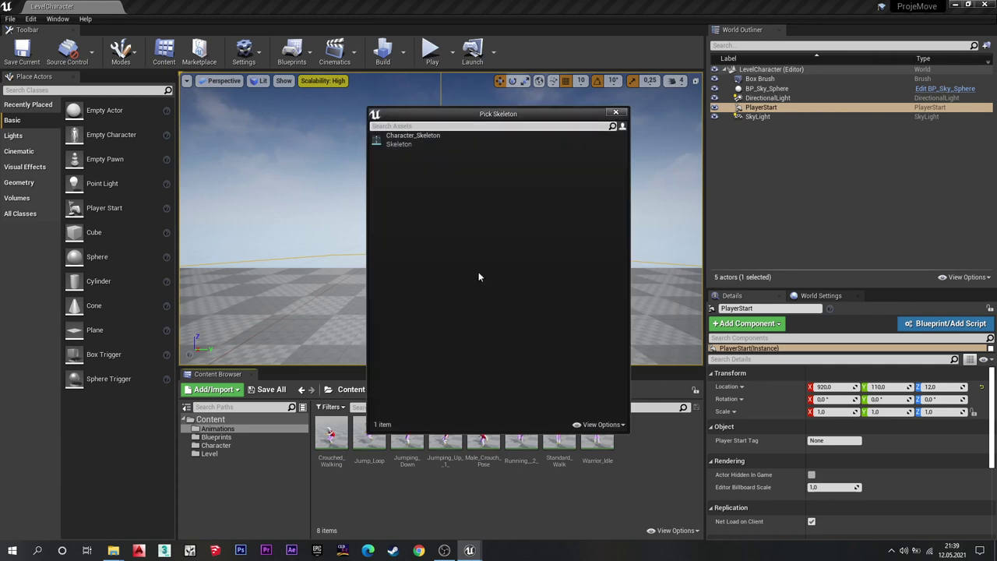
left_click(413, 138)
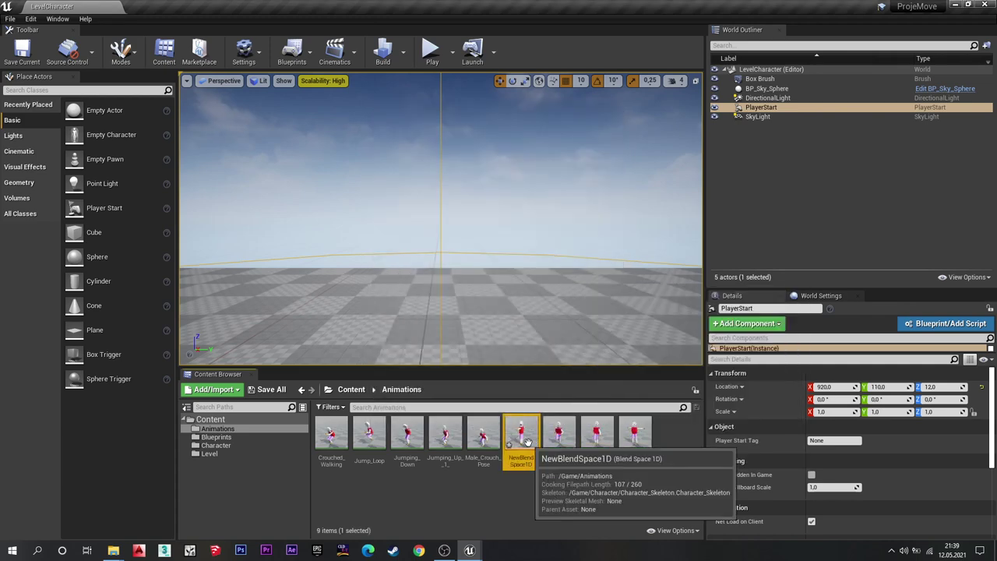
Name the new blend space AnimationKuklaMove.
type("A")
key("Caps_Lock")
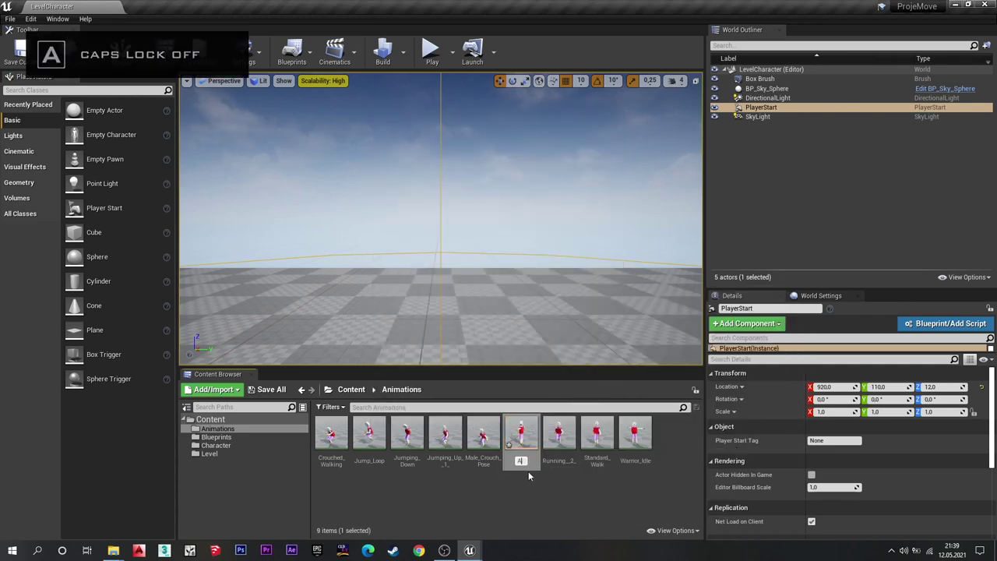
type("nimatio")
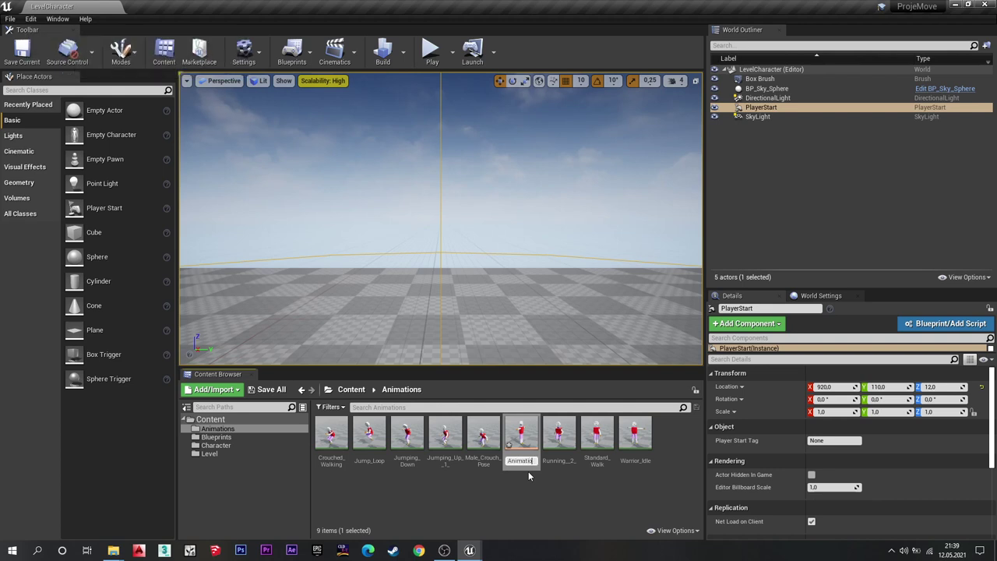
key("Caps_Lock")
type("Ku")
key("Caps_Lock")
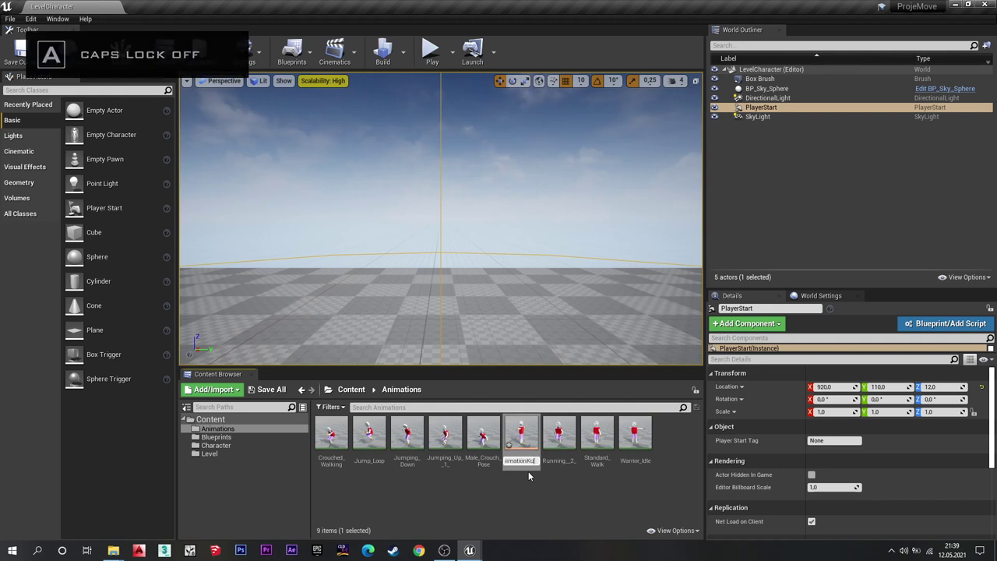
type("kla")
key("Caps_Lock")
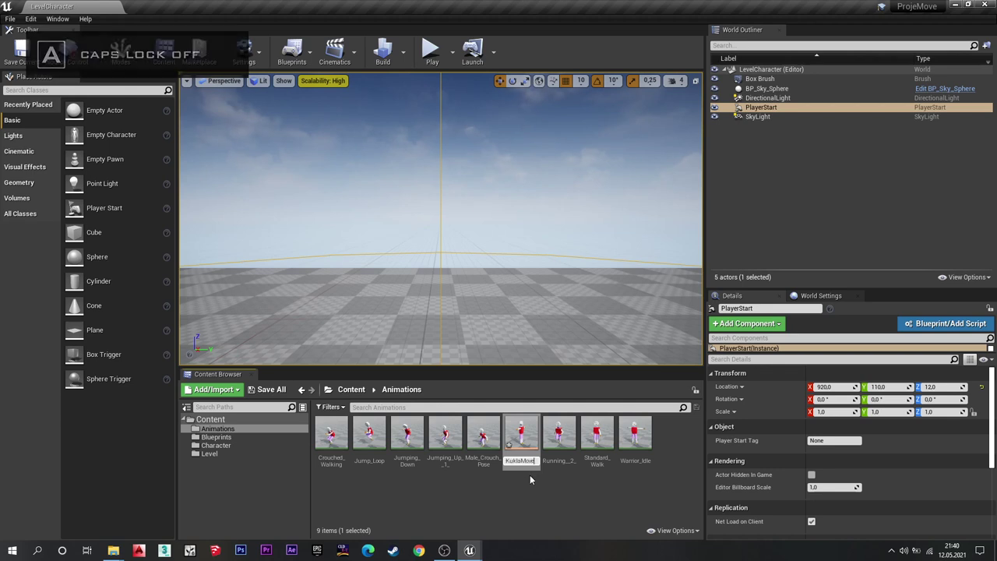
key("Return")
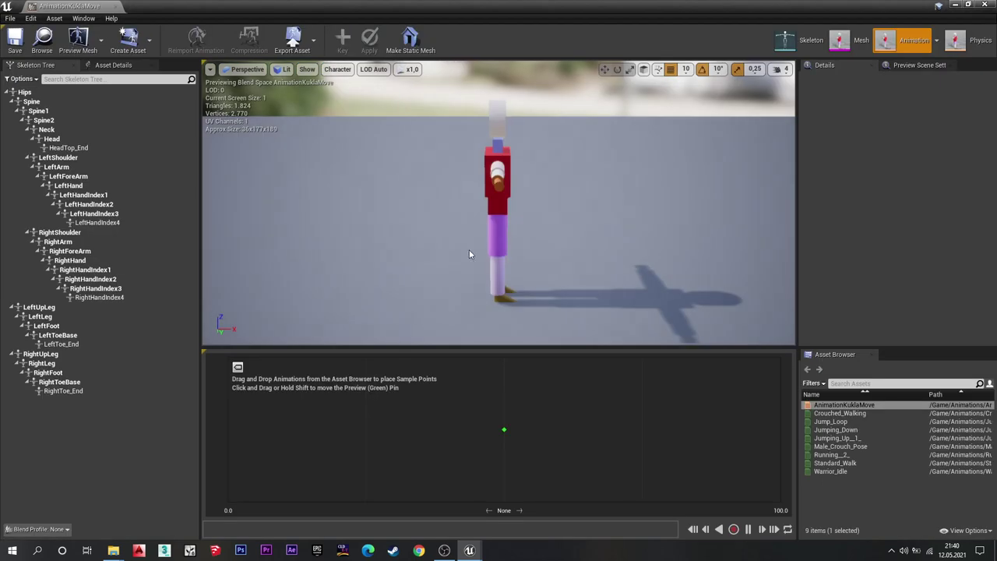
In Asset Details, set the Horizontal Axis Maximum Axis Value to 800 and its Name to Speed.
left_click_drag(501, 220, 405, 226)
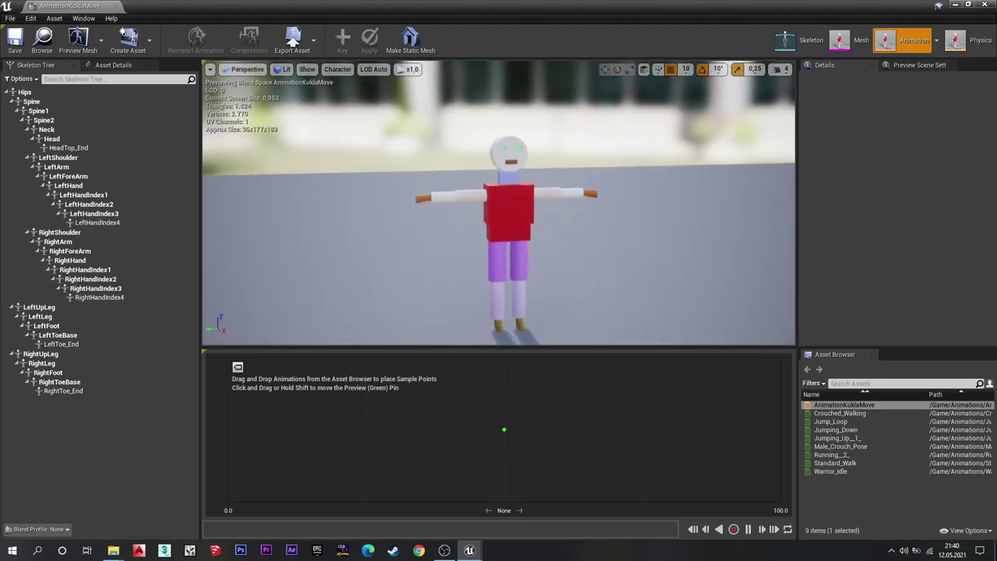
left_click(113, 64)
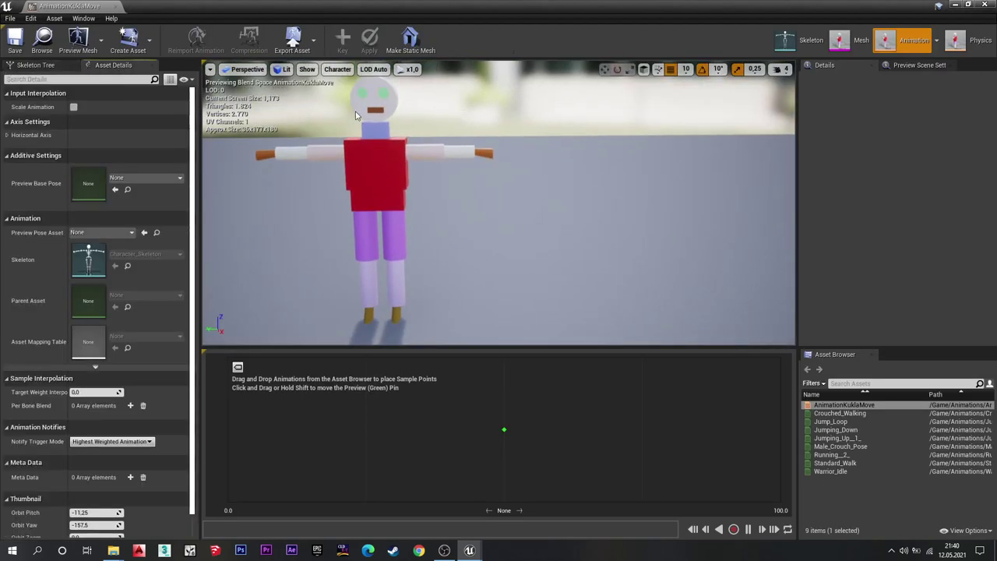
left_click_drag(367, 136, 367, 136)
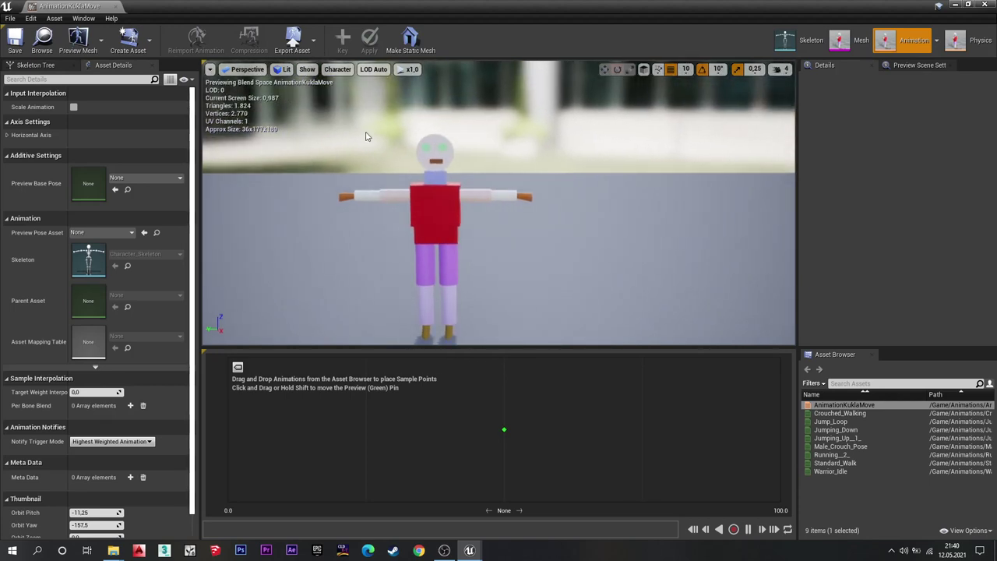
left_click(7, 136)
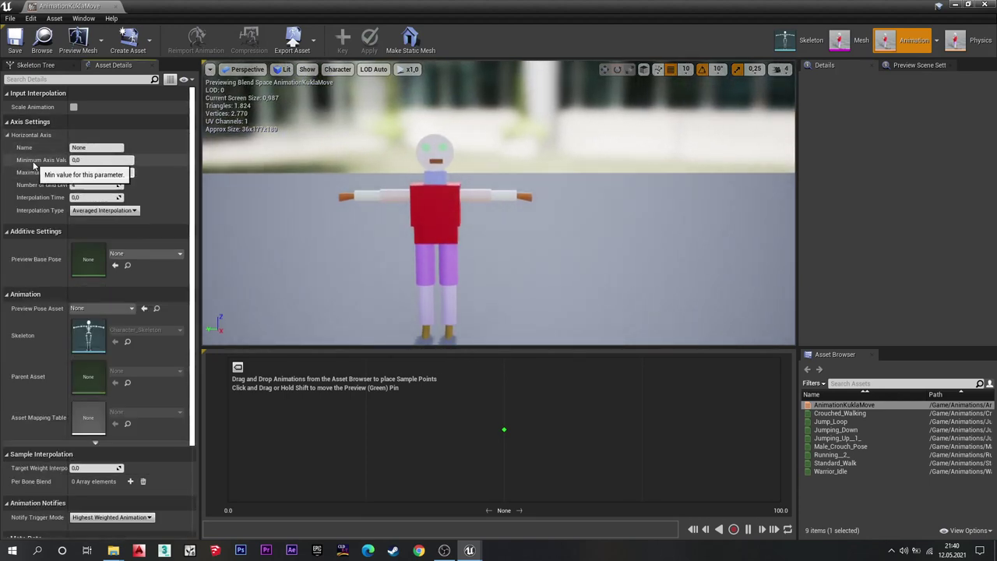
type("8000")
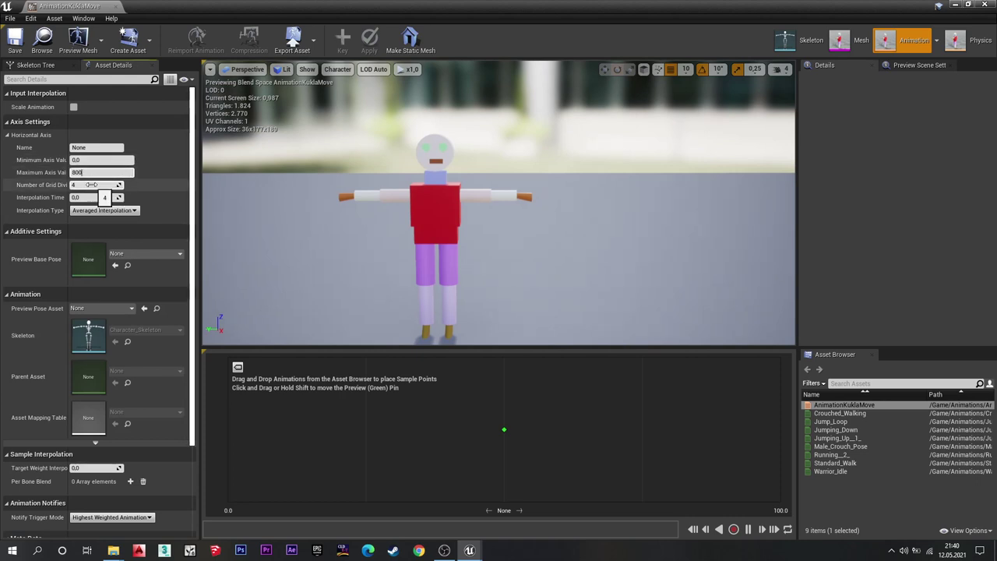
key("Return")
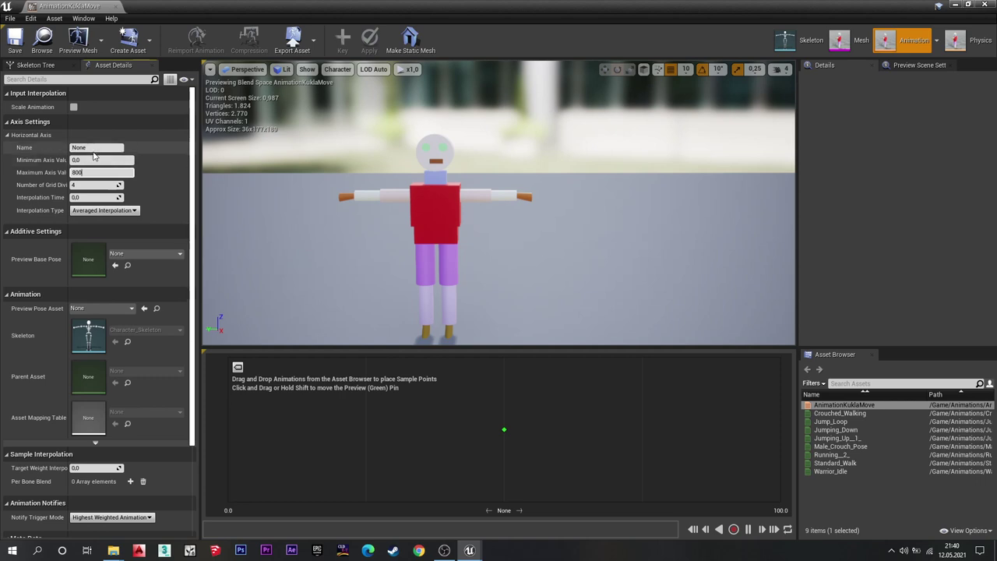
key("Caps_Lock")
type("S")
key("Caps_Lock")
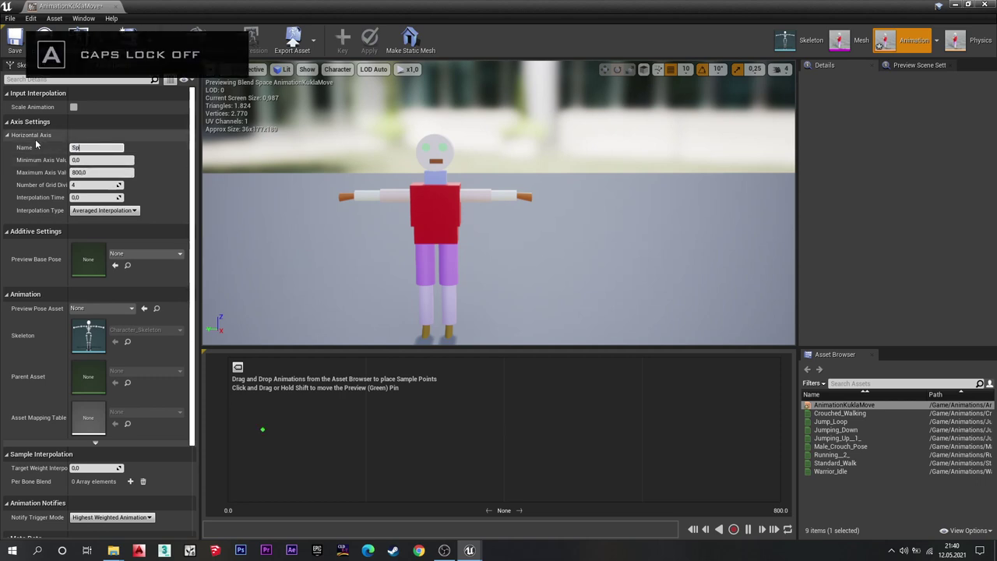
type("peed")
key("Return")
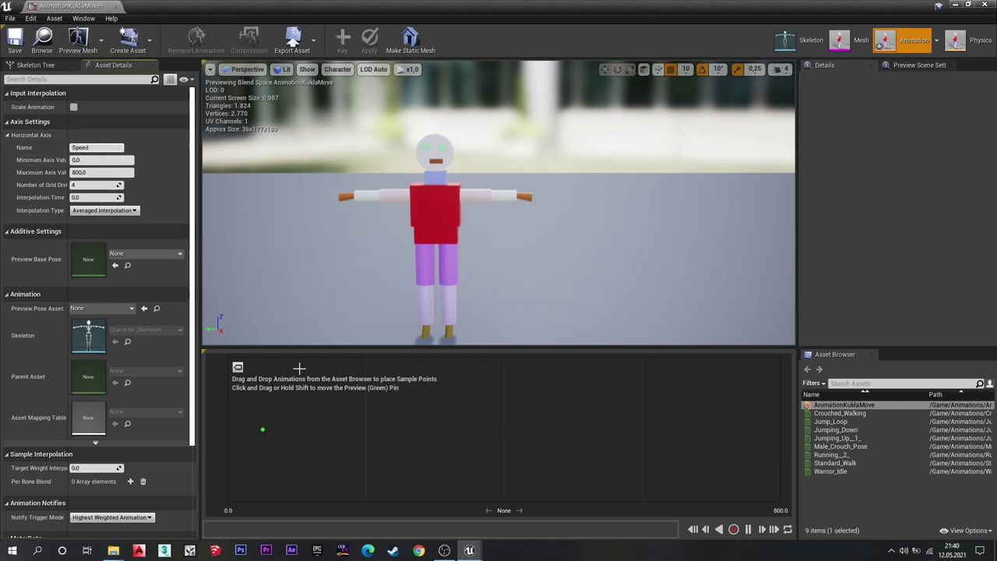
Place Warrior_Idle at Speed 0, Standard_Walk at 200 and Running_2_ at 800 on the grid.
left_click_drag(263, 429, 489, 430)
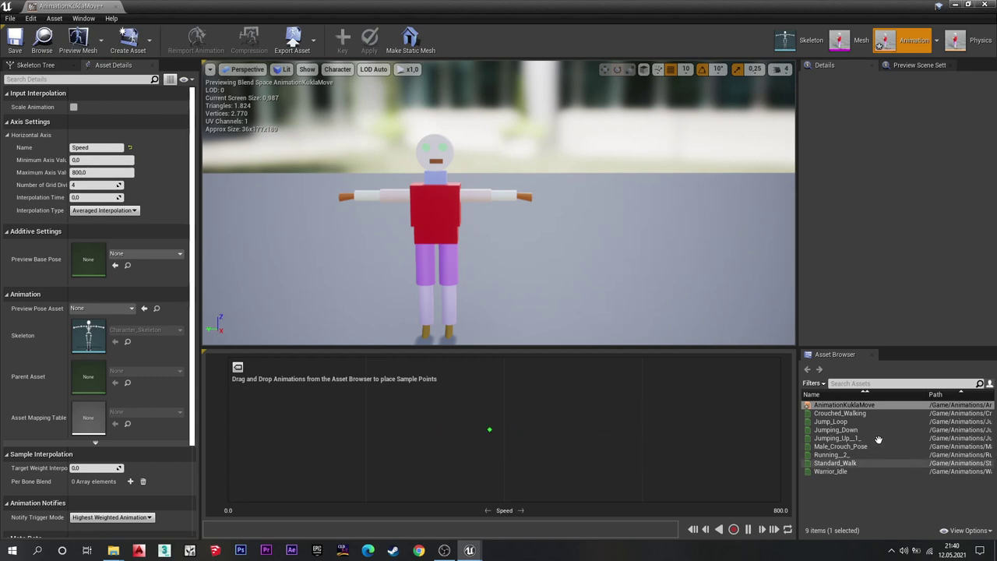
left_click(832, 471)
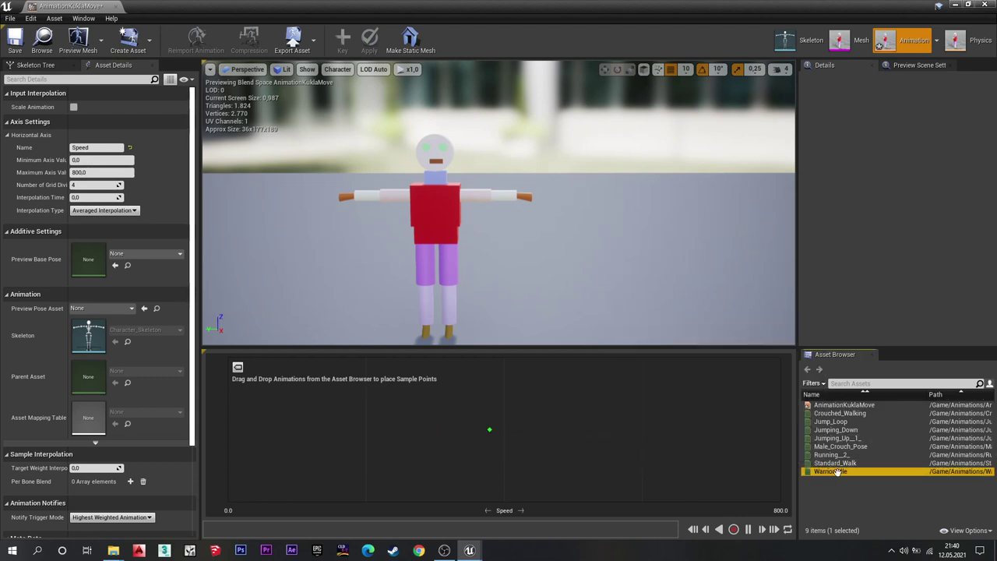
left_click_drag(836, 473, 244, 459)
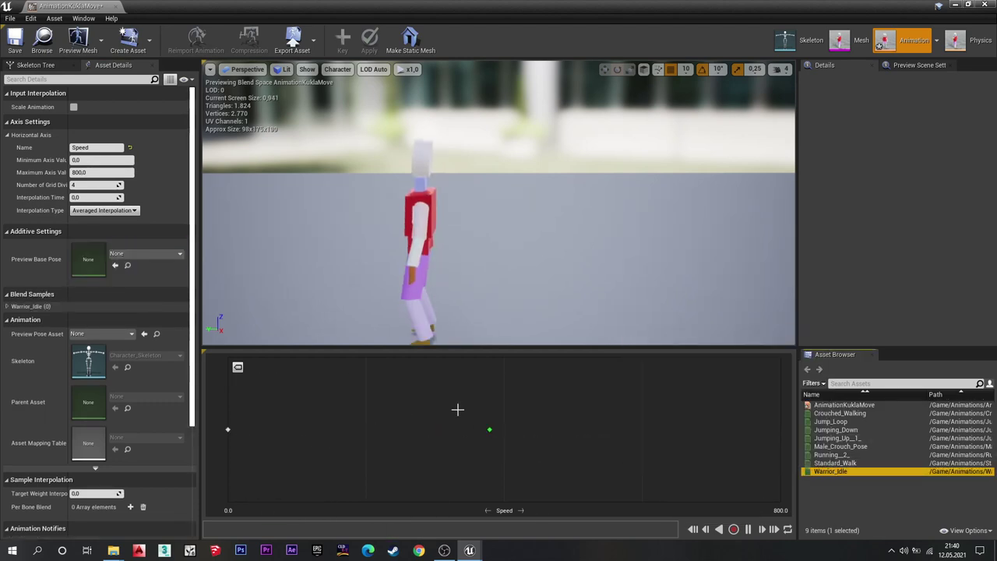
left_click_drag(499, 234, 421, 234)
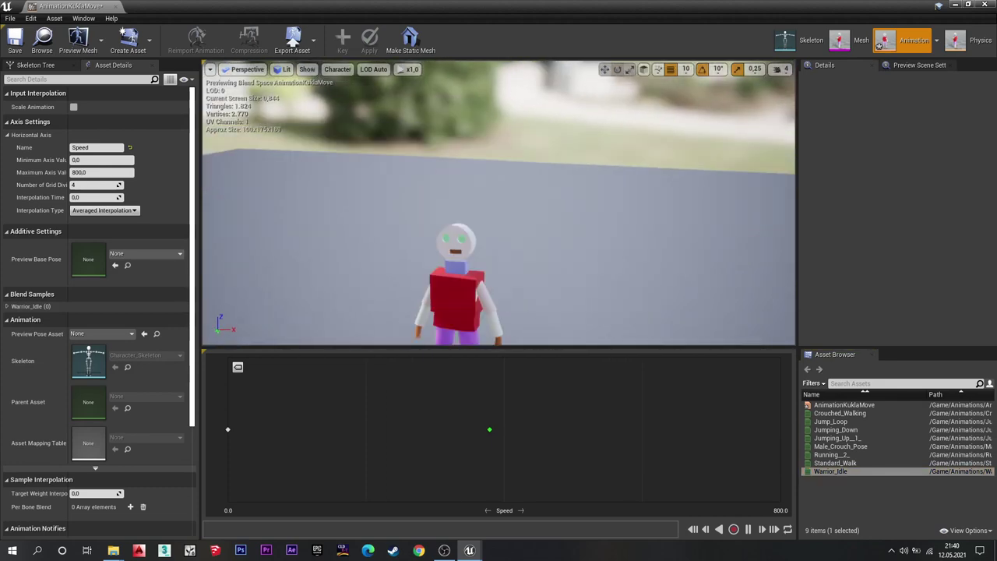
mouse_move(498, 234)
left_mouse_down()
mouse_move(467, 234)
mouse_move(499, 293)
left_mouse_up()
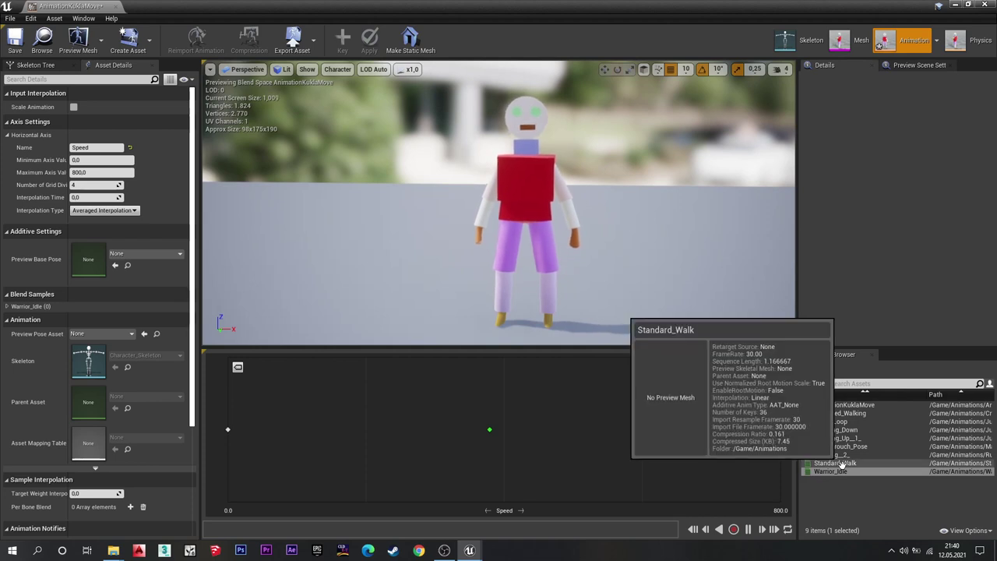
left_click_drag(842, 464, 365, 430)
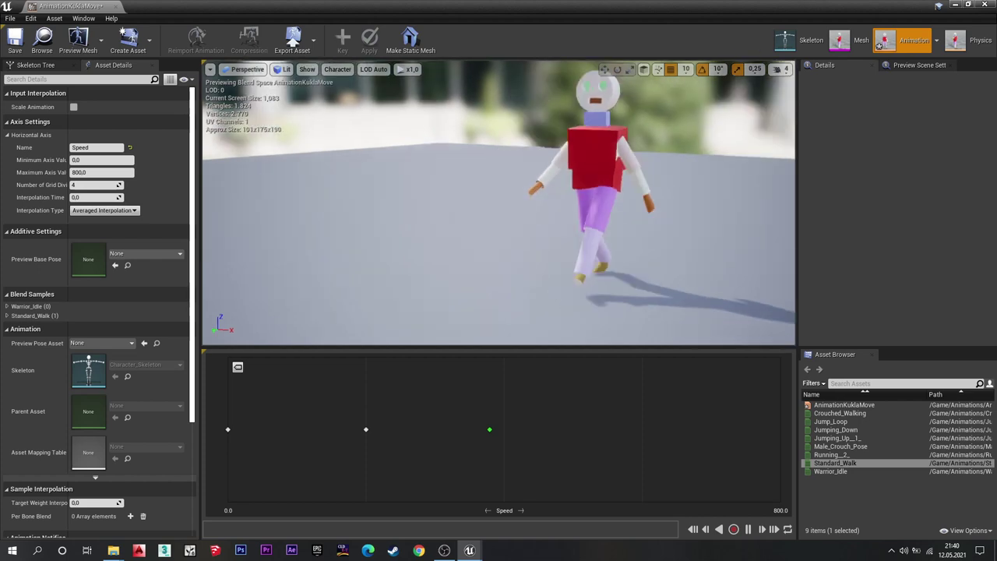
left_click_drag(550, 289, 550, 288)
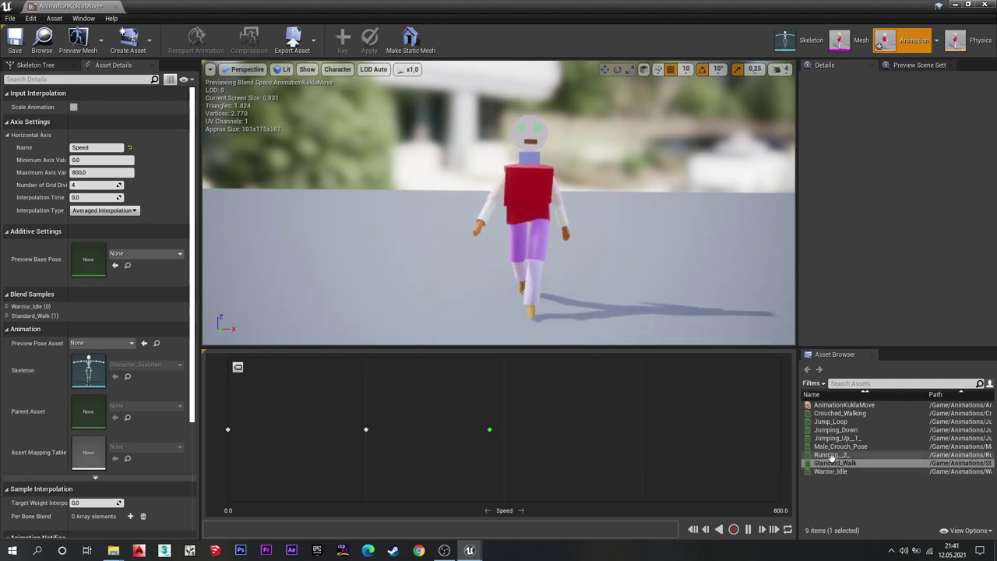
left_click_drag(832, 455, 778, 430)
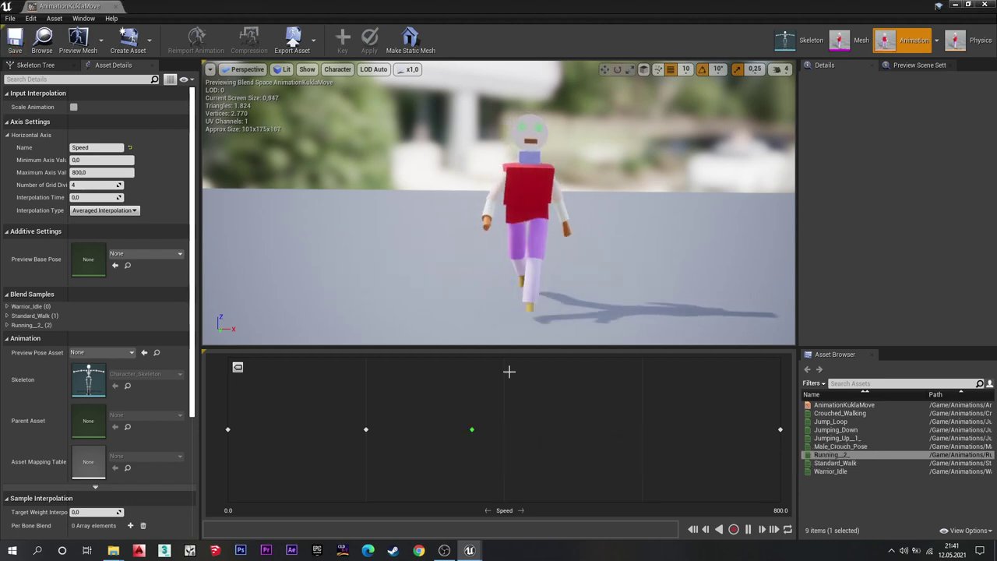
Close the previous blend space and create a new Blend Space 1D using Character_Skeleton.
left_click(985, 5)
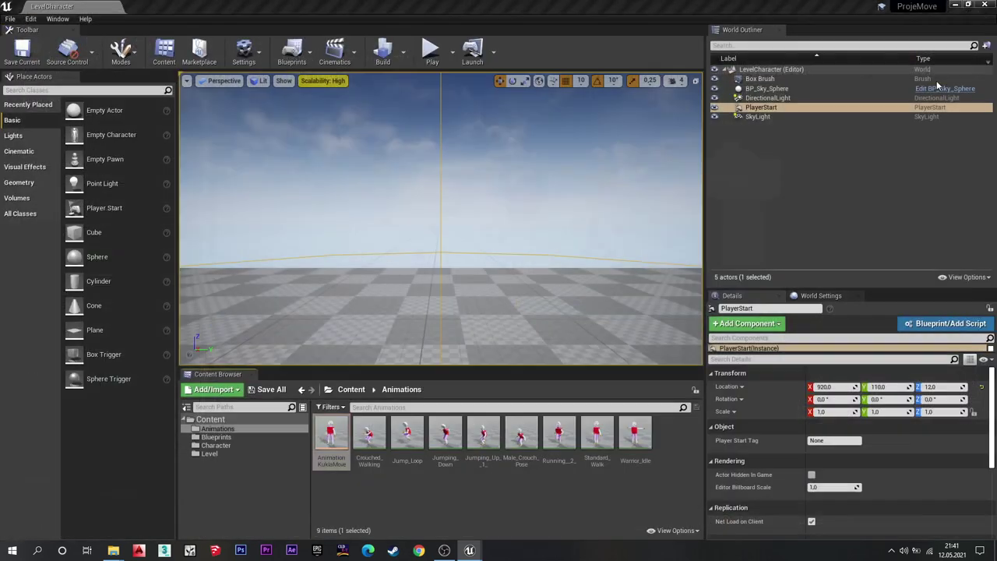
right_click(466, 500)
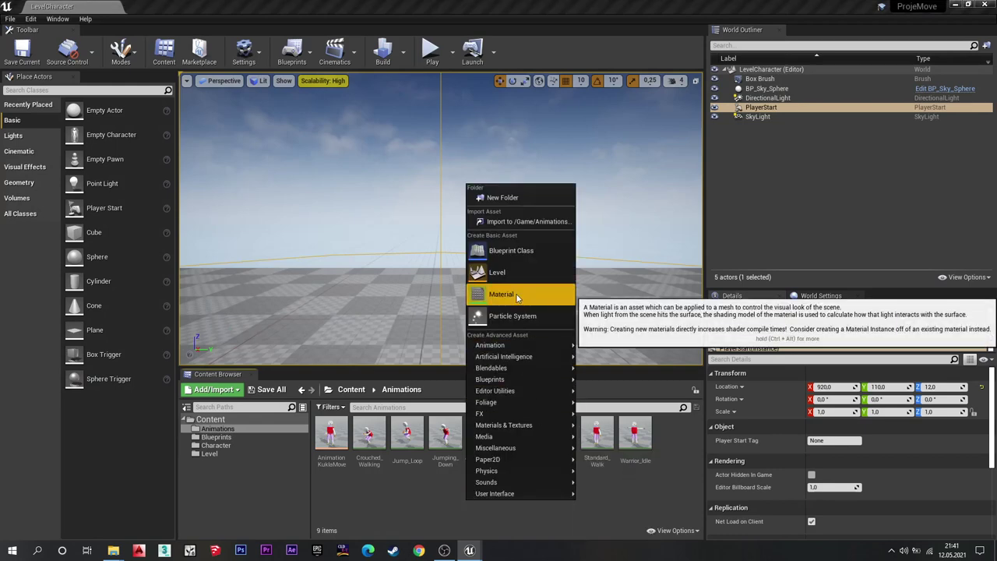
left_click(414, 501)
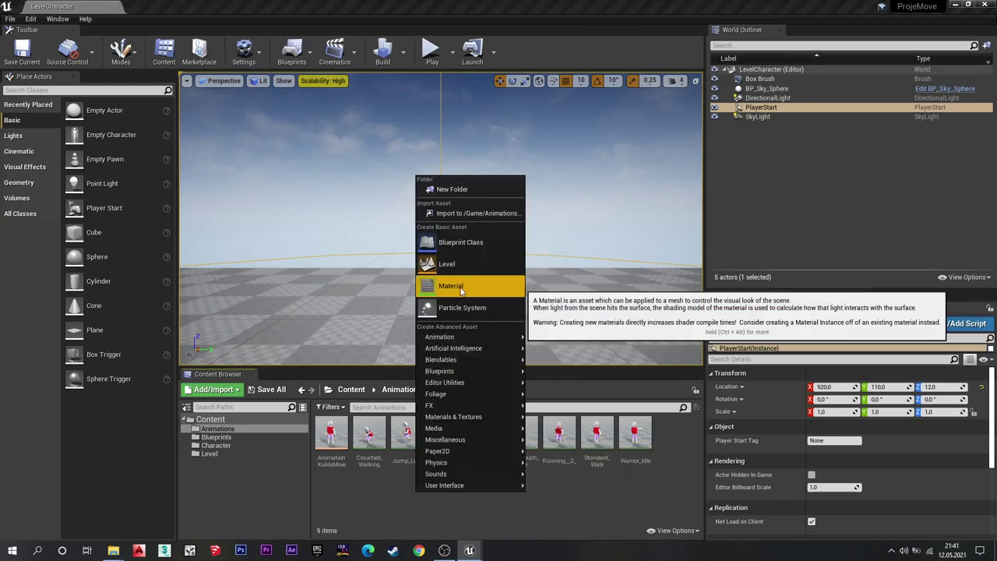
mouse_move(498, 336)
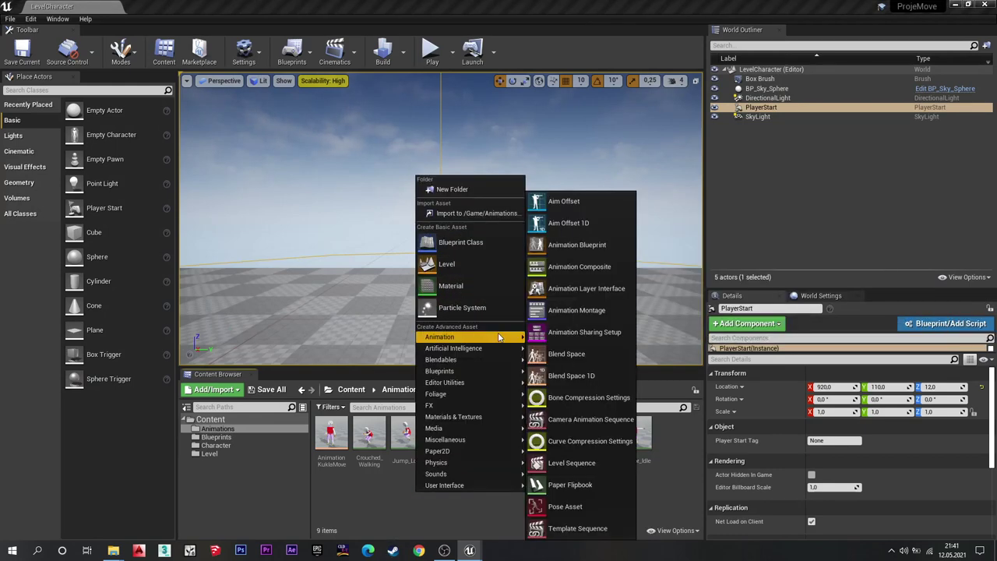
left_click(579, 378)
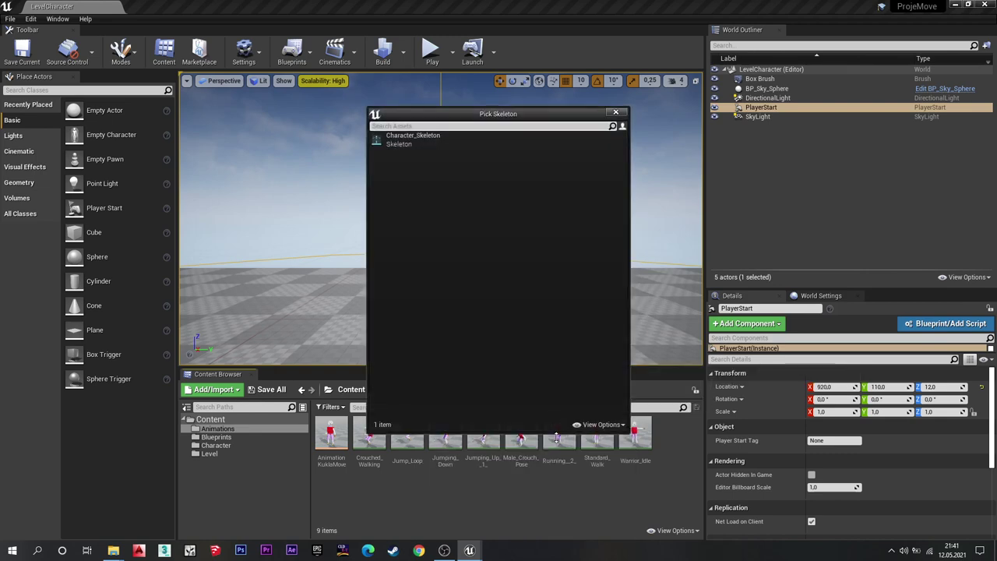
left_click(397, 143)
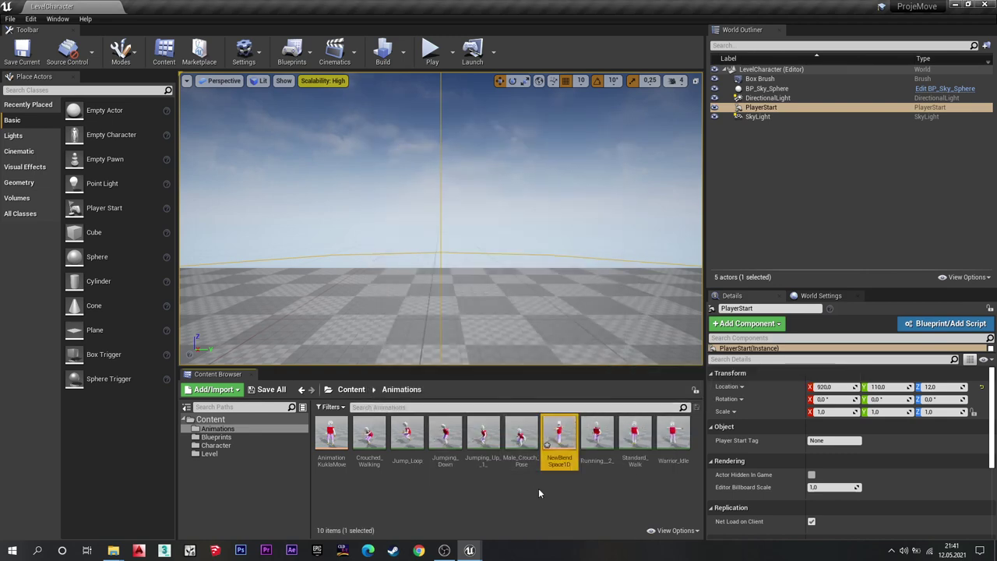
Name the new blend space AnimationCrouchKukla and open it.
key("Caps_Lock")
type("A")
key("Caps_Lock")
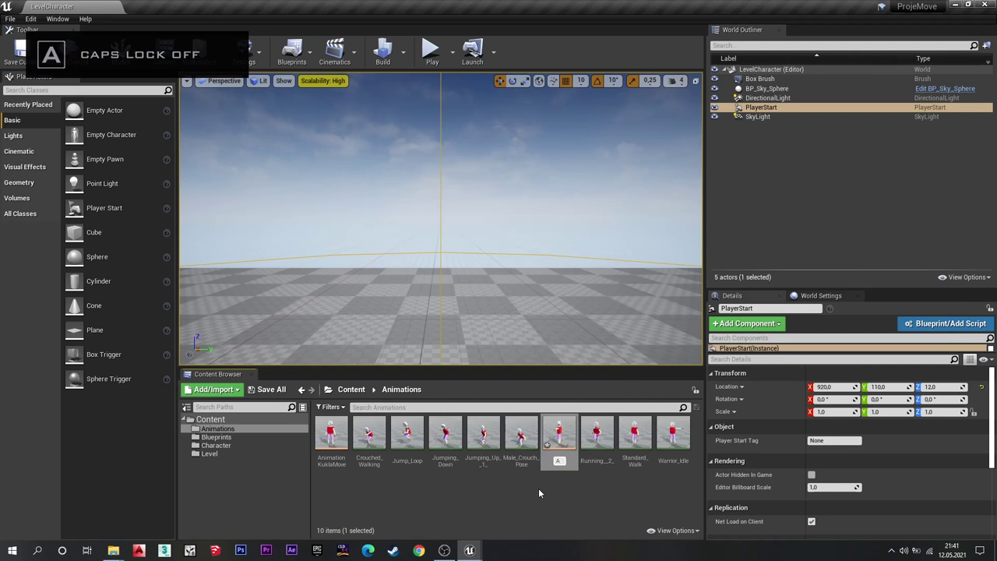
type("nimation")
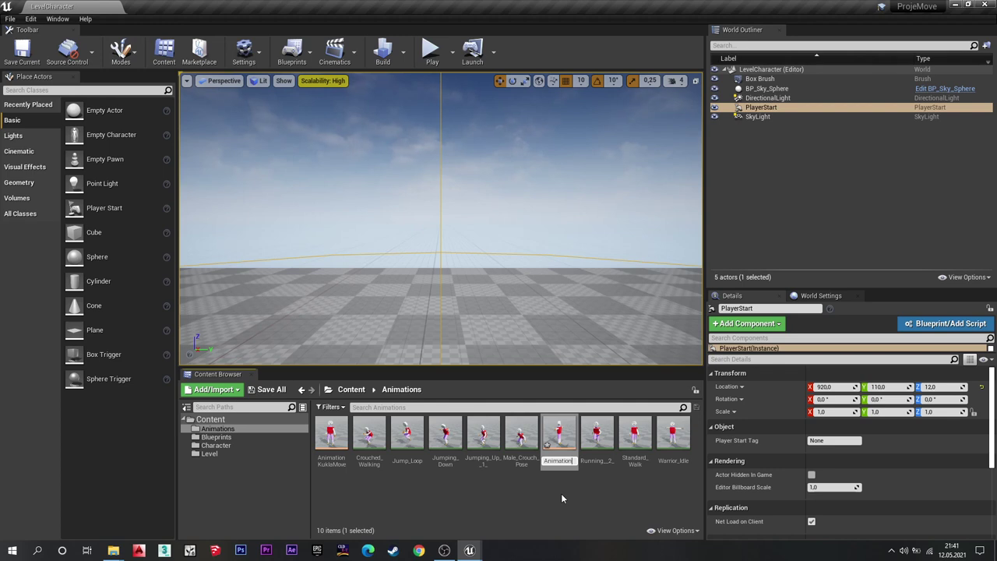
key("Caps_Lock")
type("C")
key("Caps_Lock")
type("rouc")
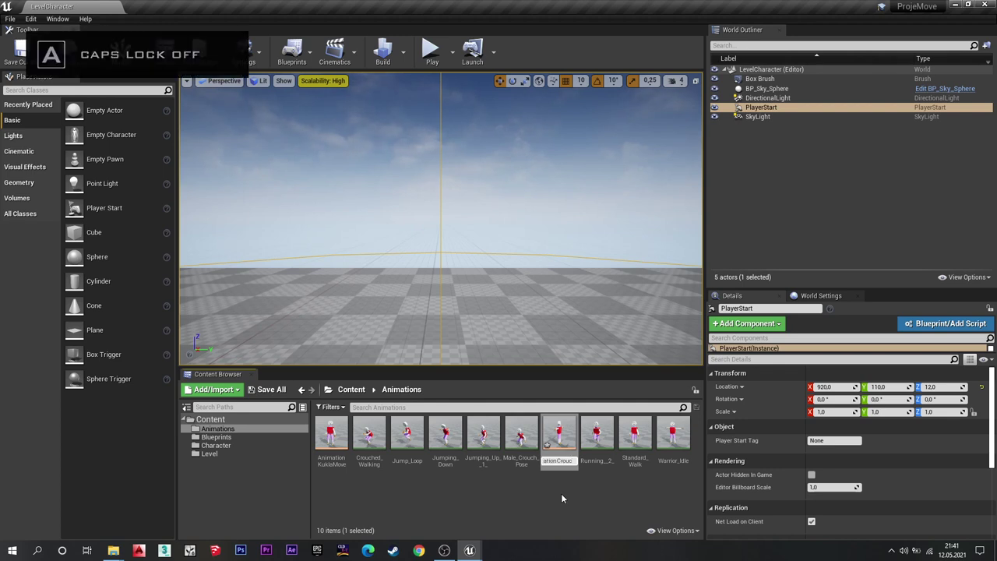
type("h")
key("Caps_Lock")
type("K")
key("Caps_Lock")
type("ukla")
key("Return")
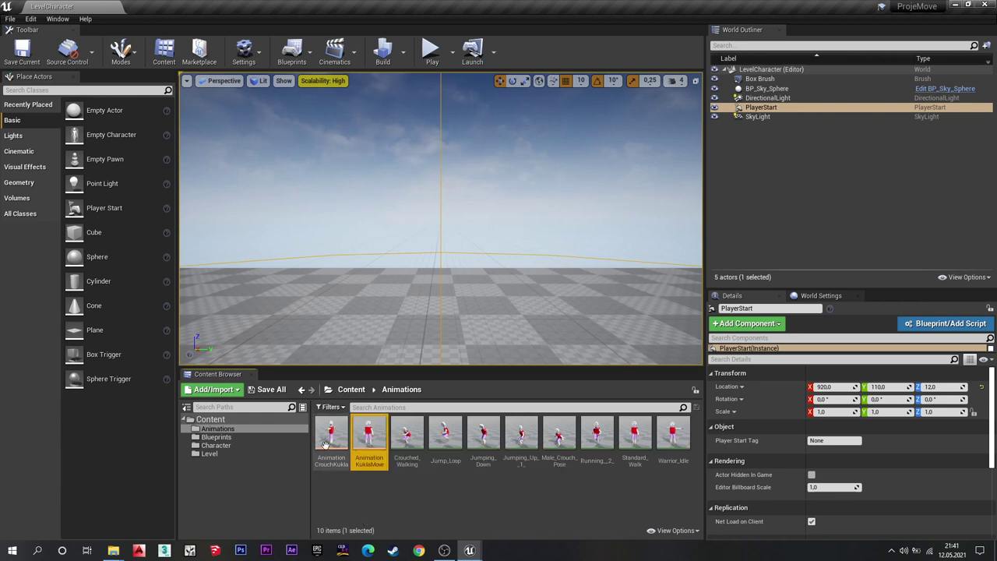
double_click(331, 436)
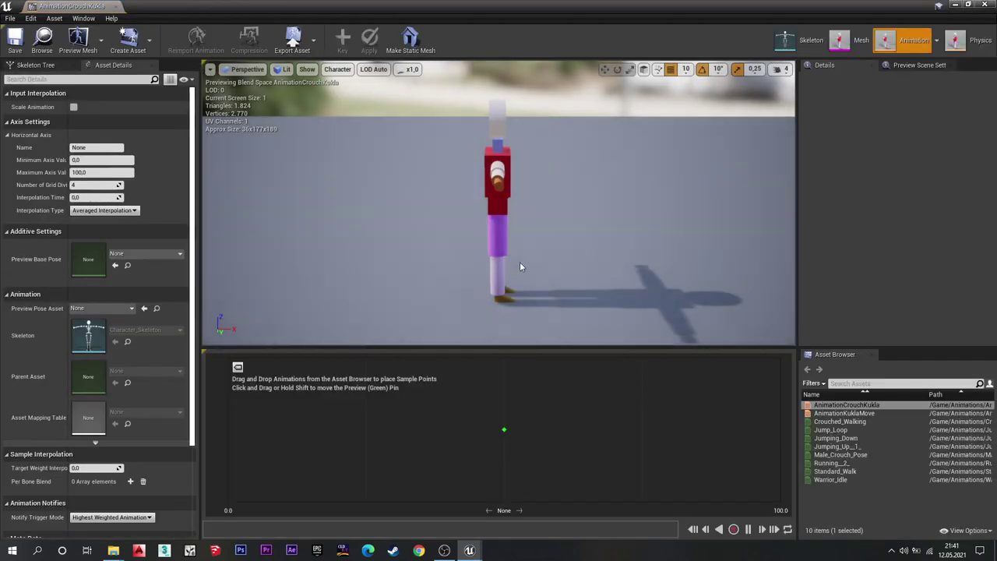
Name the horizontal axis Crouch and set its maximum value to 300.
mouse_move(518, 272)
right_mouse_down()
mouse_move(468, 233)
mouse_move(498, 234)
right_mouse_up()
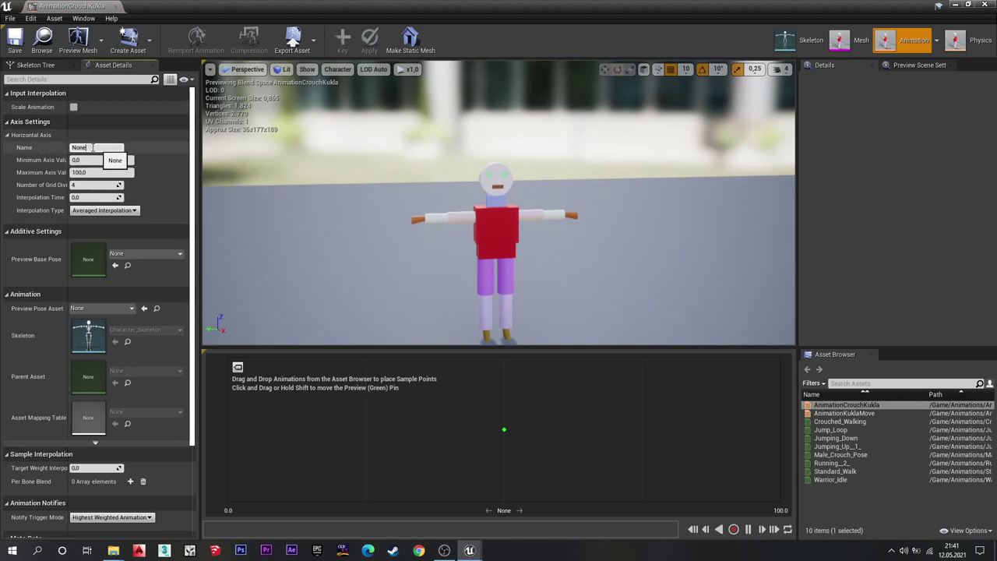
key("Caps_Lock")
type("C")
key("Caps_Lock")
type("rouch")
key("Tab")
type("300")
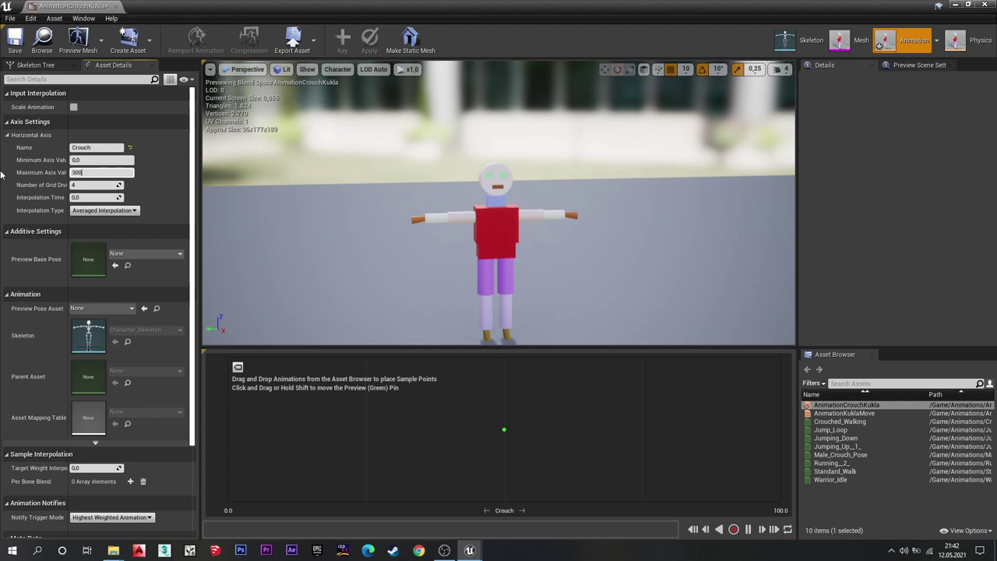
left_click(10, 187)
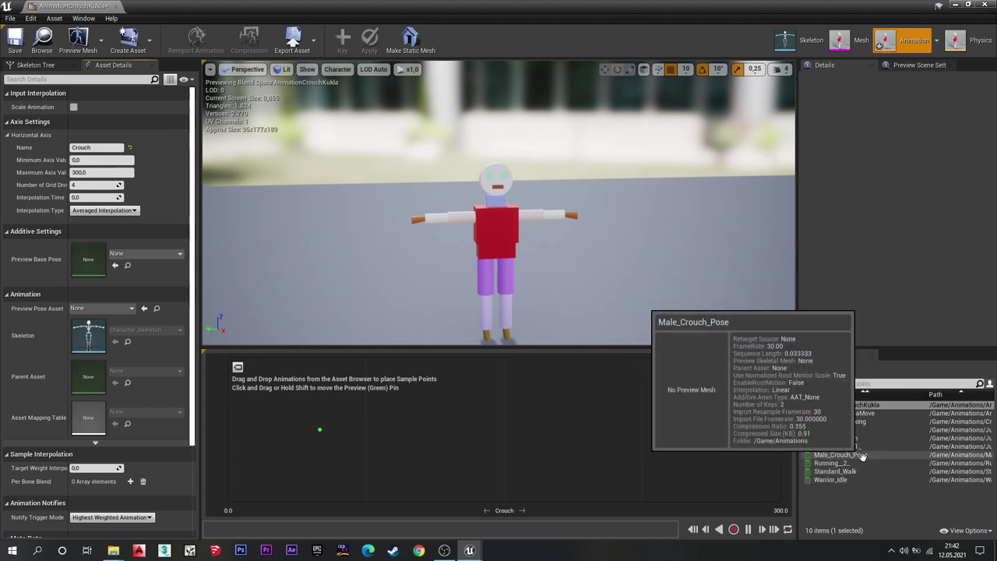
Place Male_Crouch_Pose at Crouch 0 and Crouched_Walking at 300, then save the blend space.
left_click_drag(840, 454, 256, 441)
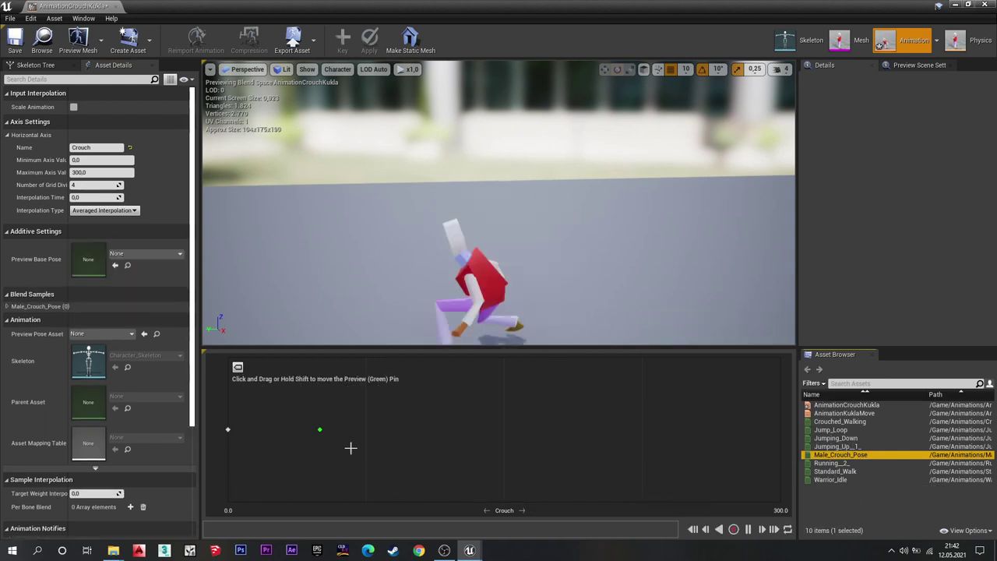
left_click_drag(498, 234, 608, 237)
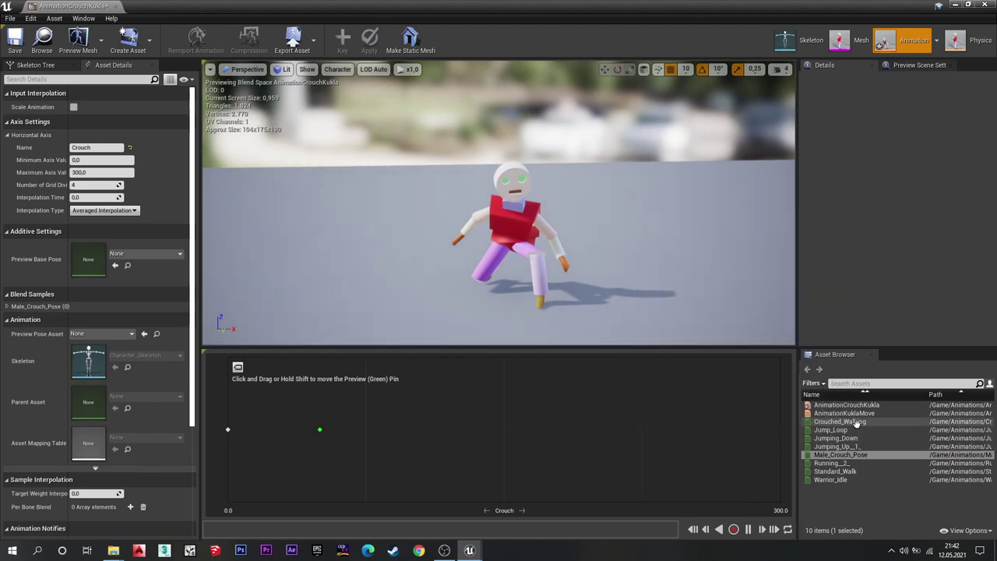
mouse_move(840, 422)
left_mouse_down()
mouse_move(689, 446)
mouse_move(779, 436)
left_mouse_up()
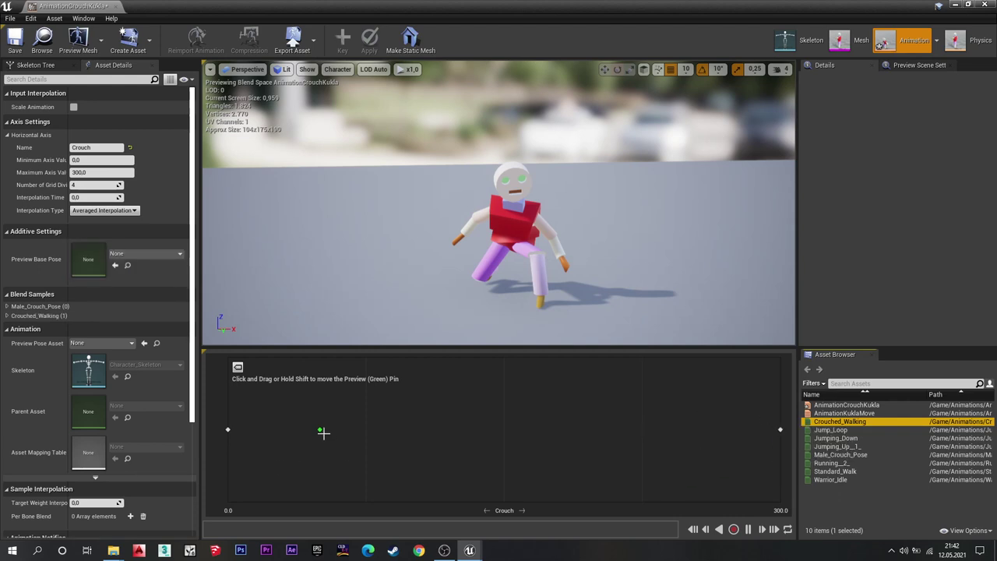
mouse_move(323, 433)
left_mouse_down()
mouse_move(750, 445)
mouse_move(516, 426)
mouse_move(779, 483)
left_mouse_up()
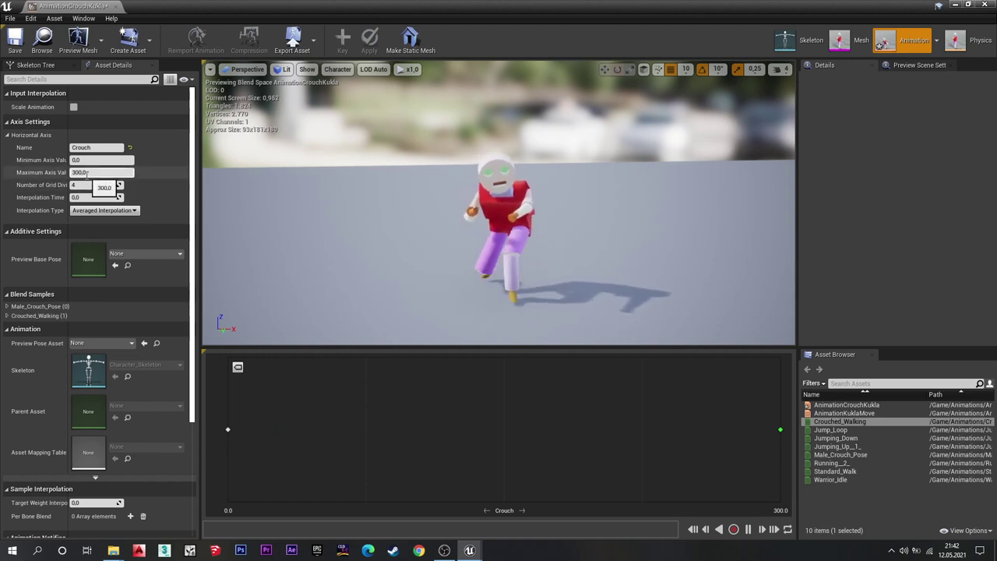
left_click(15, 43)
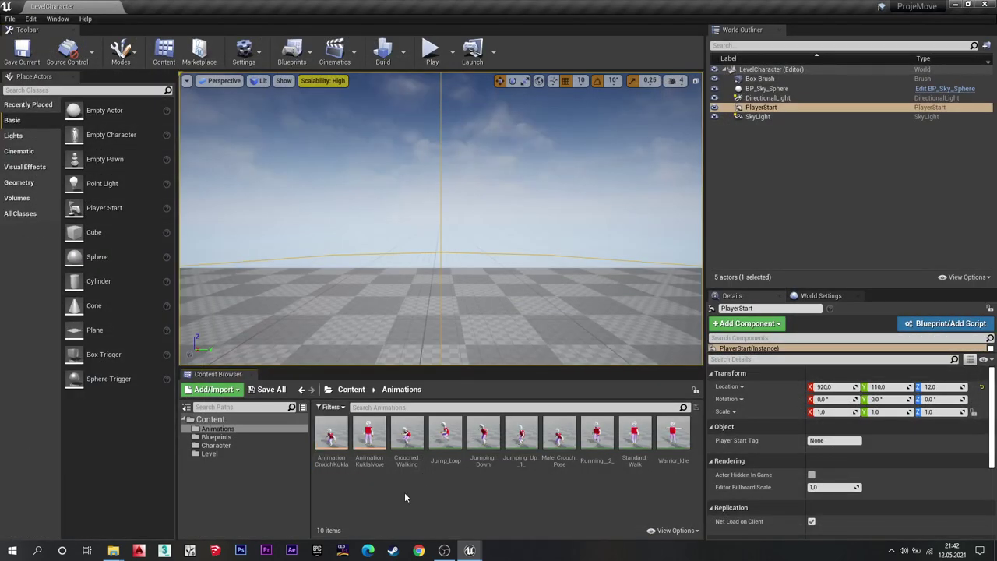
Create an Animation Blueprint targeting Character_Skeleton in the Animations folder.
right_click(405, 496)
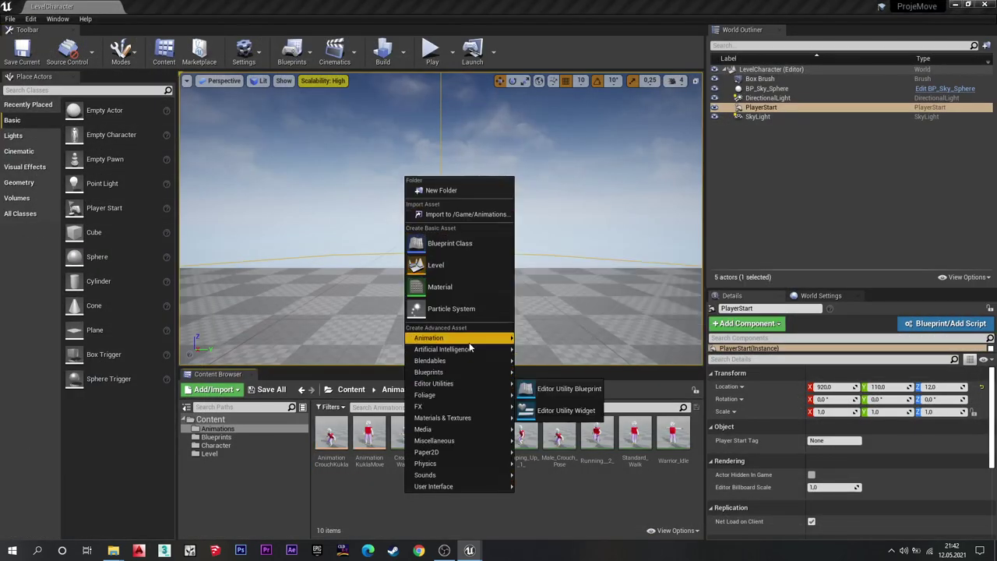
mouse_move(463, 338)
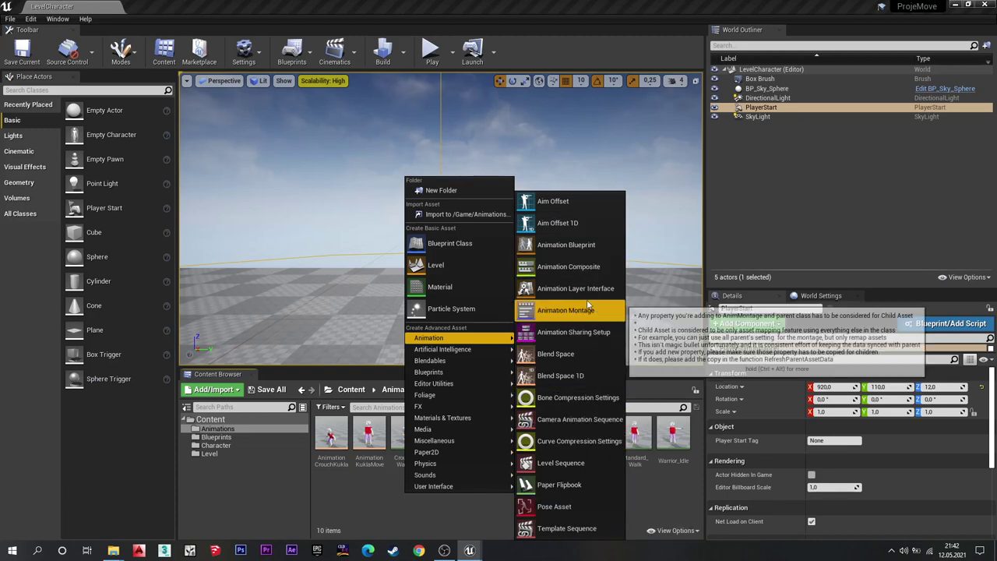
left_click(569, 245)
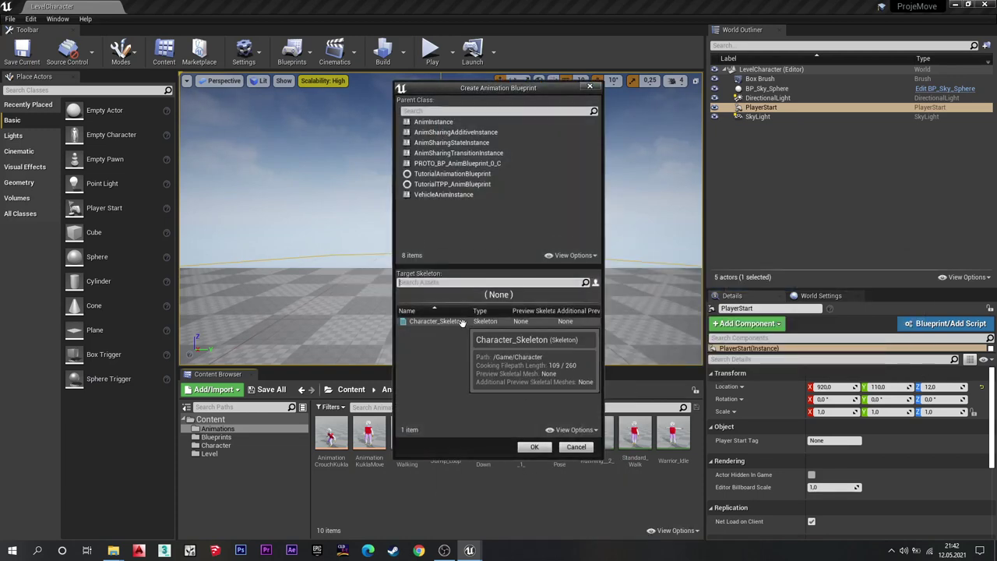
left_click(462, 322)
left_click(532, 447)
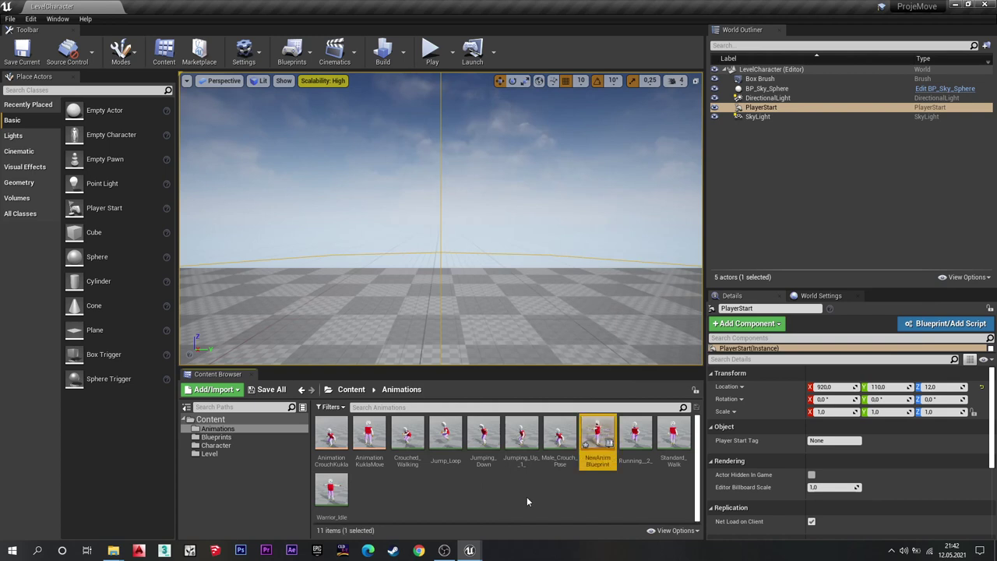
Rename the new animation blueprint BP_AnimationKukla and open it.
left_click(606, 467)
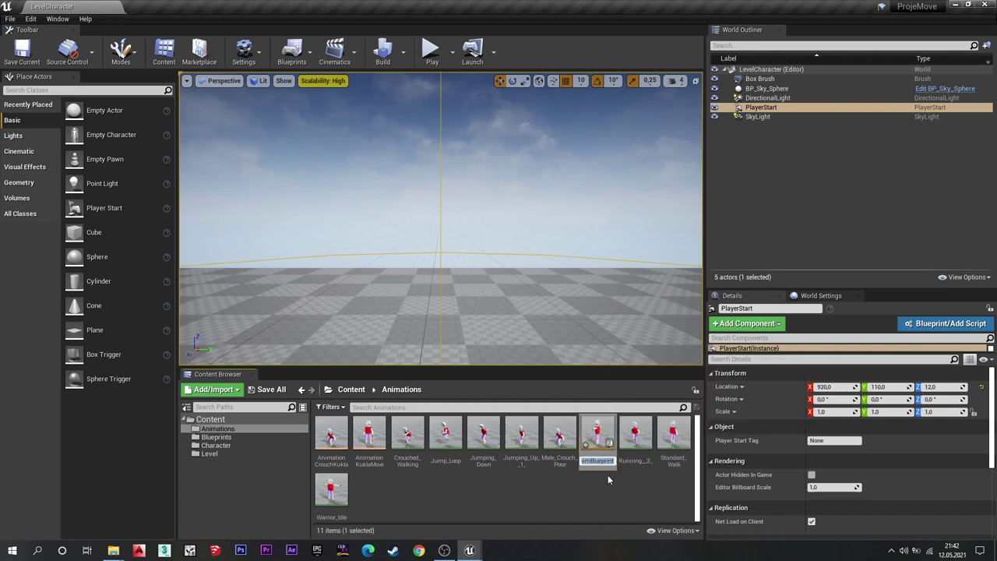
key("Caps_Lock")
type("BP_")
key("Caps_Lock")
type("a")
key("Caps_Lock")
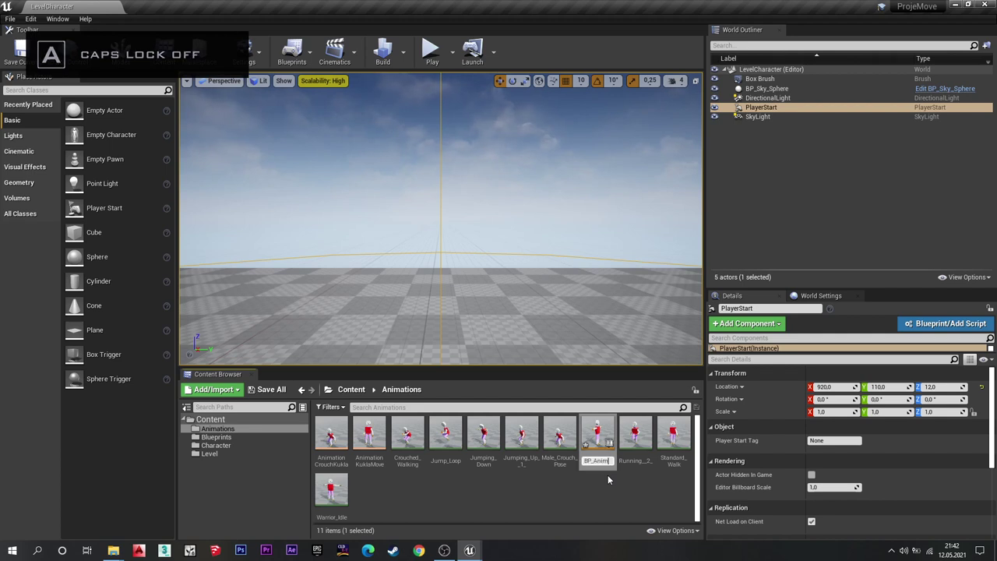
type("ation")
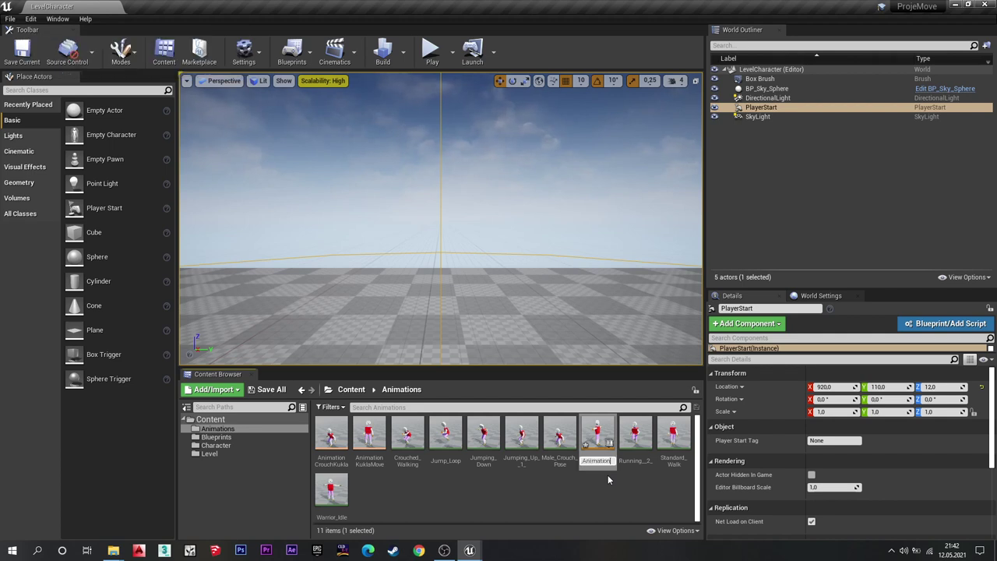
key("Caps_Lock")
type("K")
key("Caps_Lock")
type("ukla")
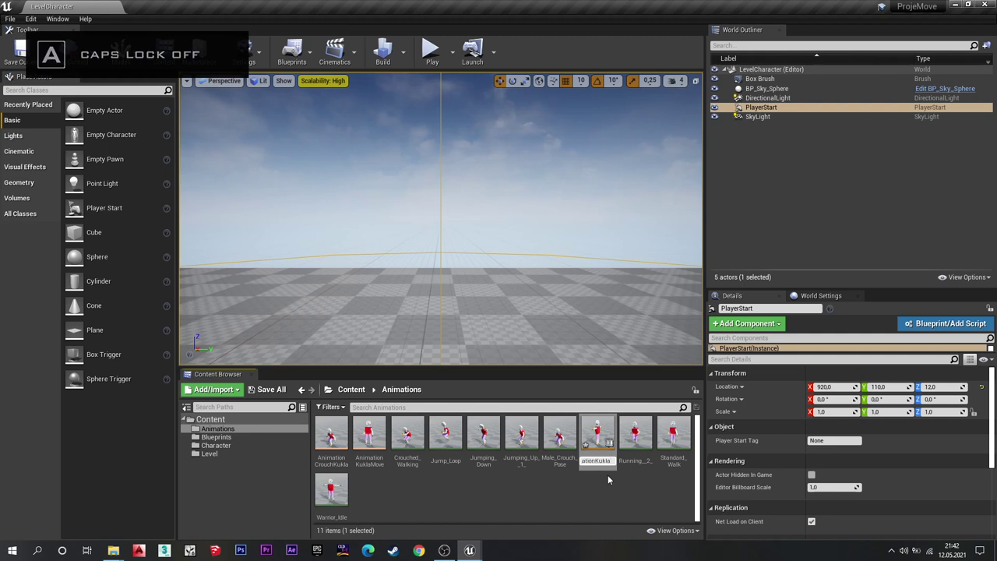
key("Return")
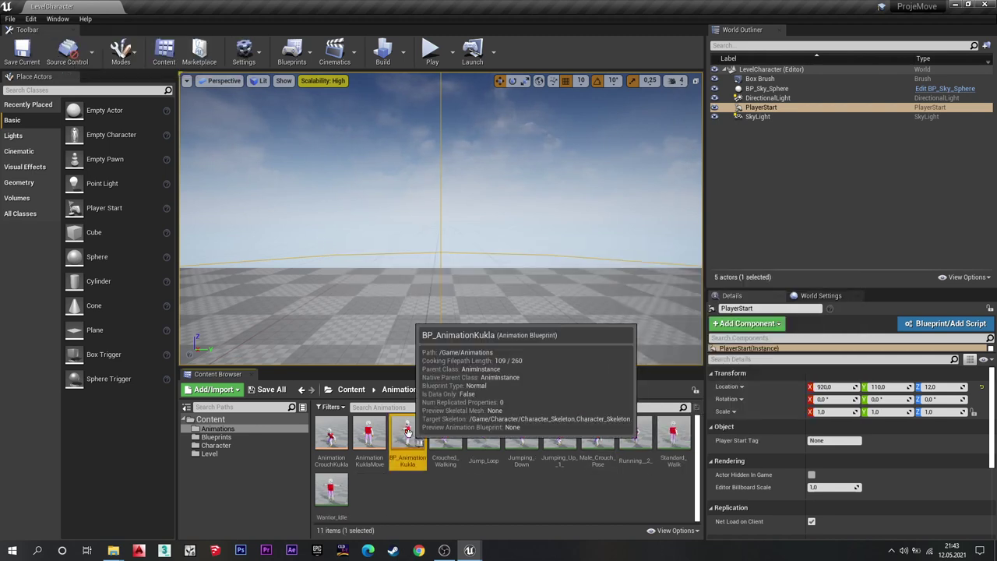
double_click(407, 432)
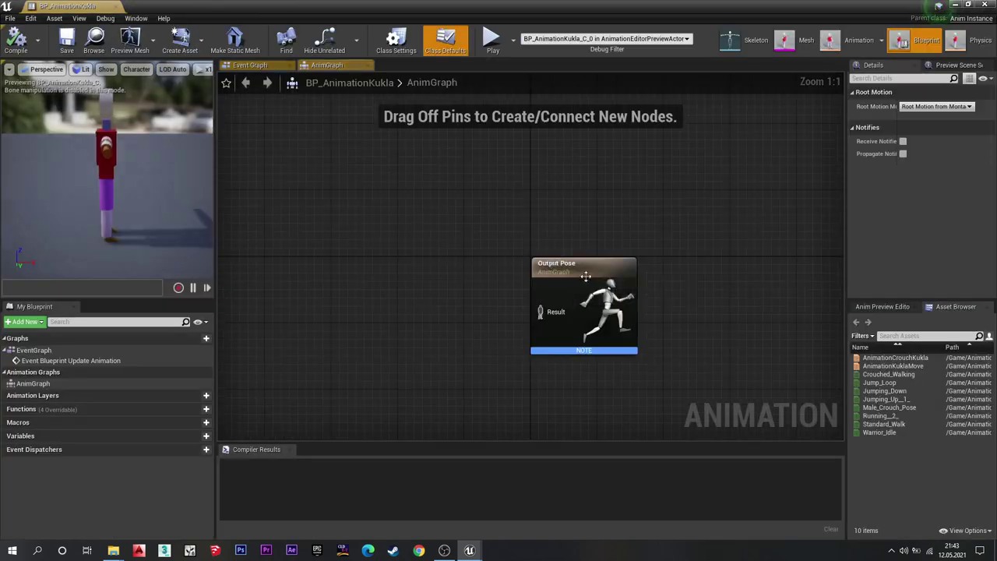
Wire a New State Machine node into Output Pose and open its graph.
right_click_drag(451, 234, 436, 216)
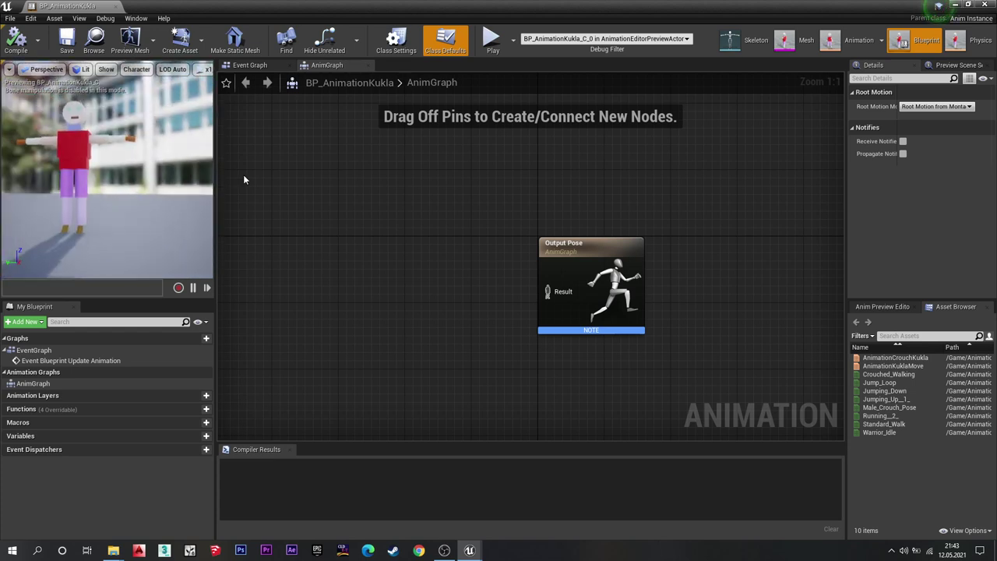
left_click(47, 361)
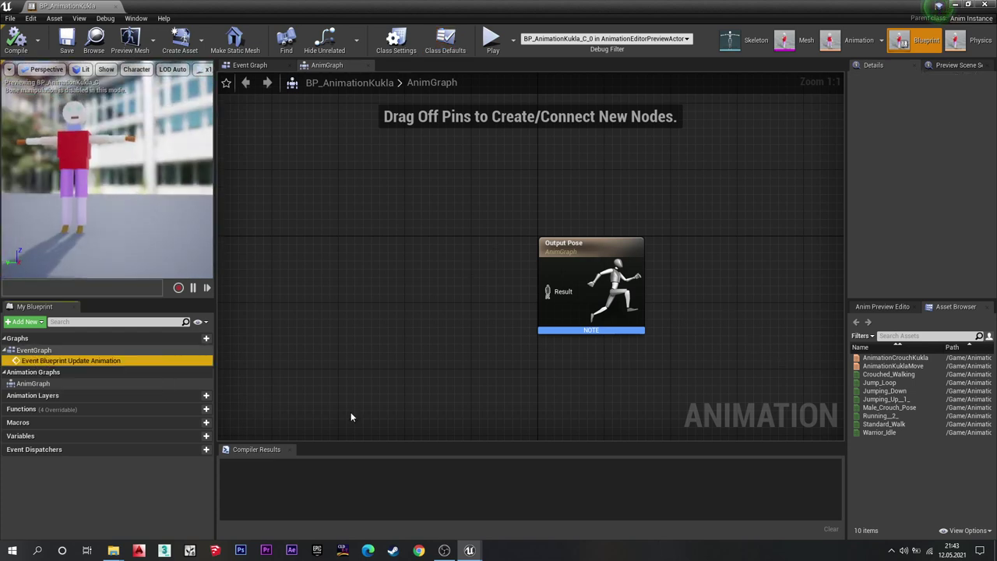
left_click(35, 384)
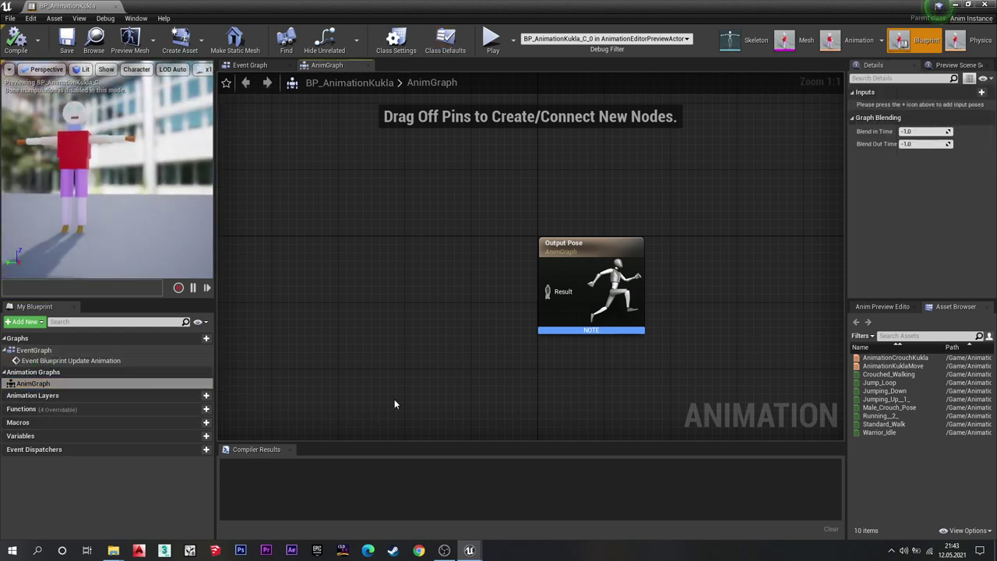
left_click_drag(594, 258, 609, 257)
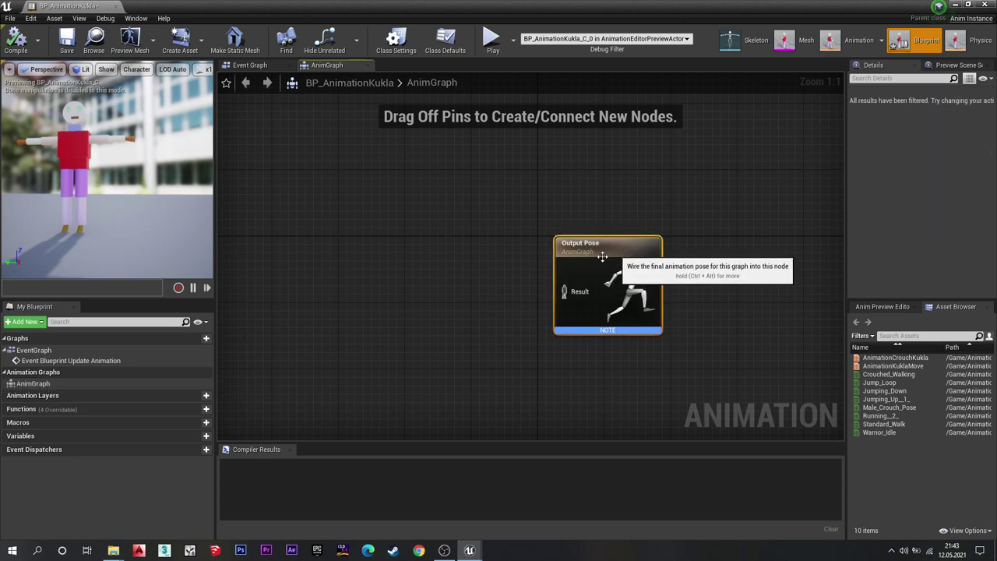
right_click(342, 298)
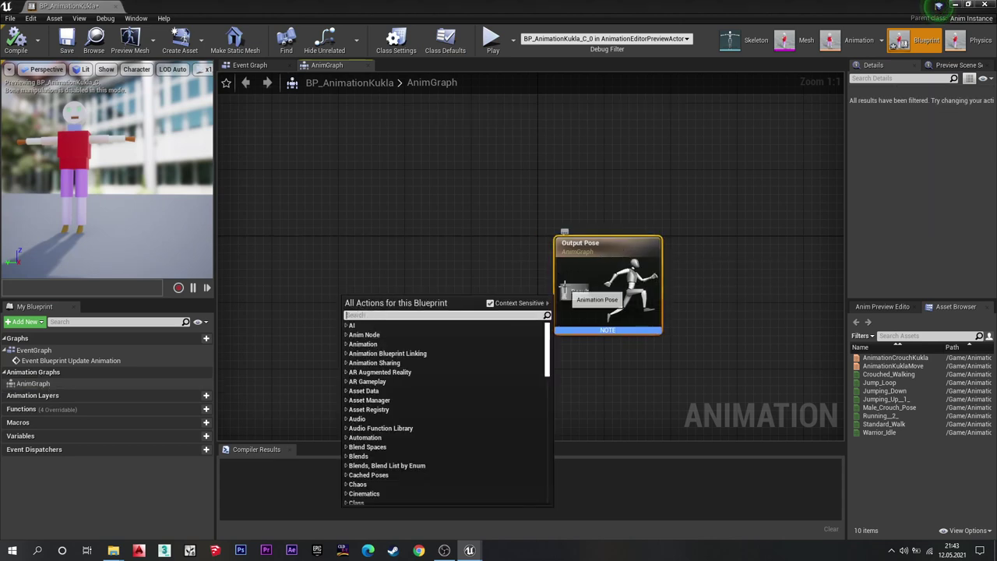
left_click_drag(564, 291, 382, 257)
type("add")
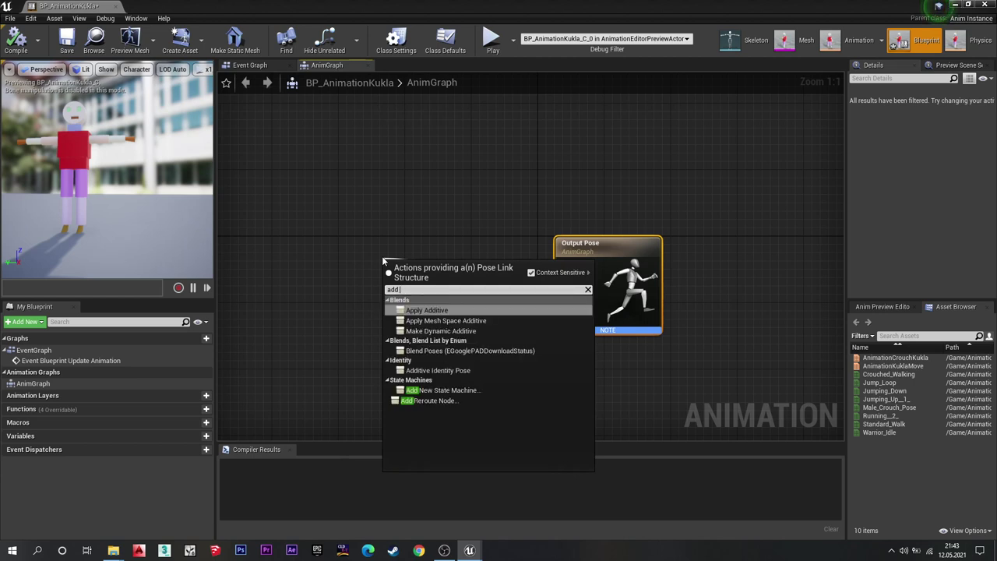
type(" n")
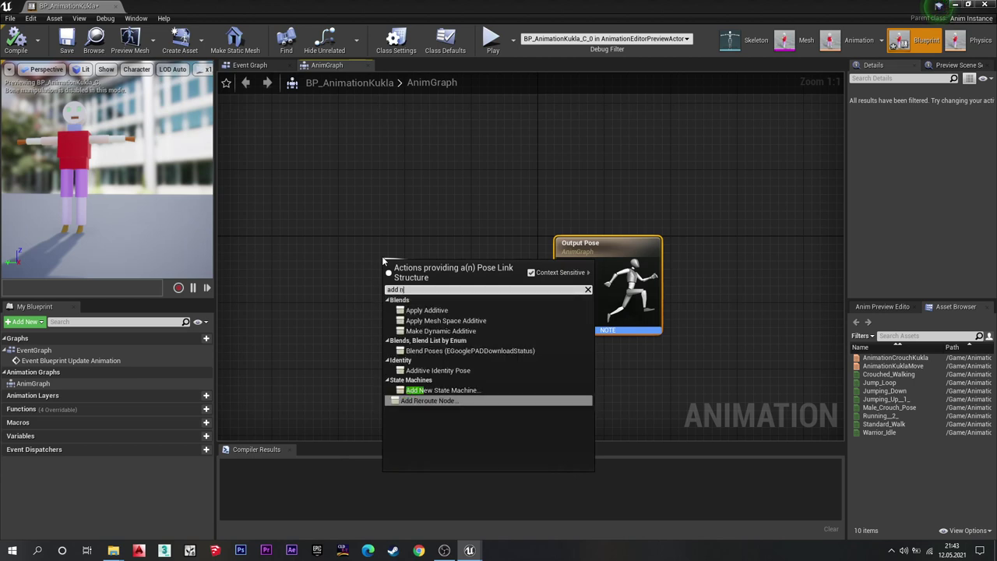
type("ew")
left_click(415, 312)
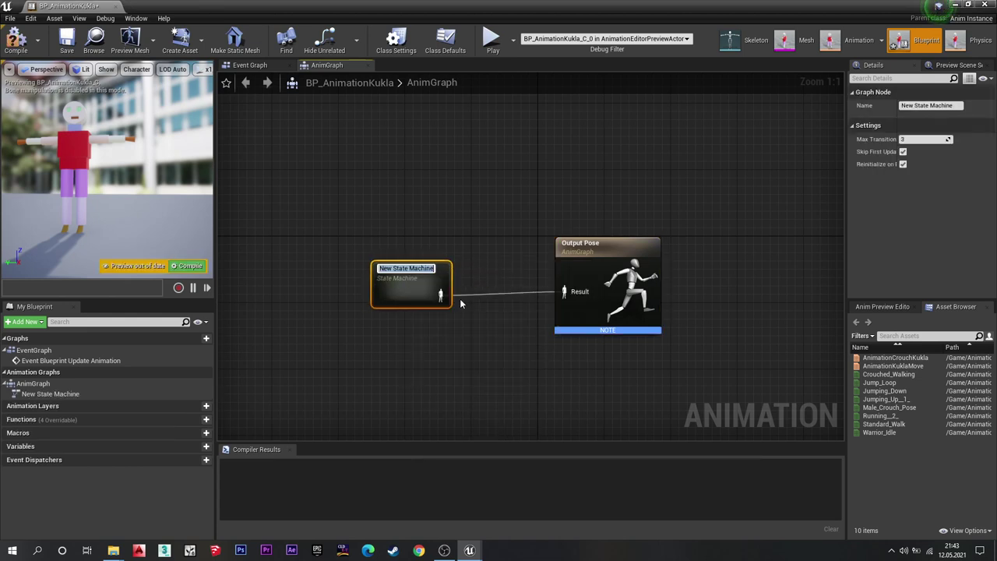
double_click(412, 281)
right_click_drag(558, 309, 454, 302)
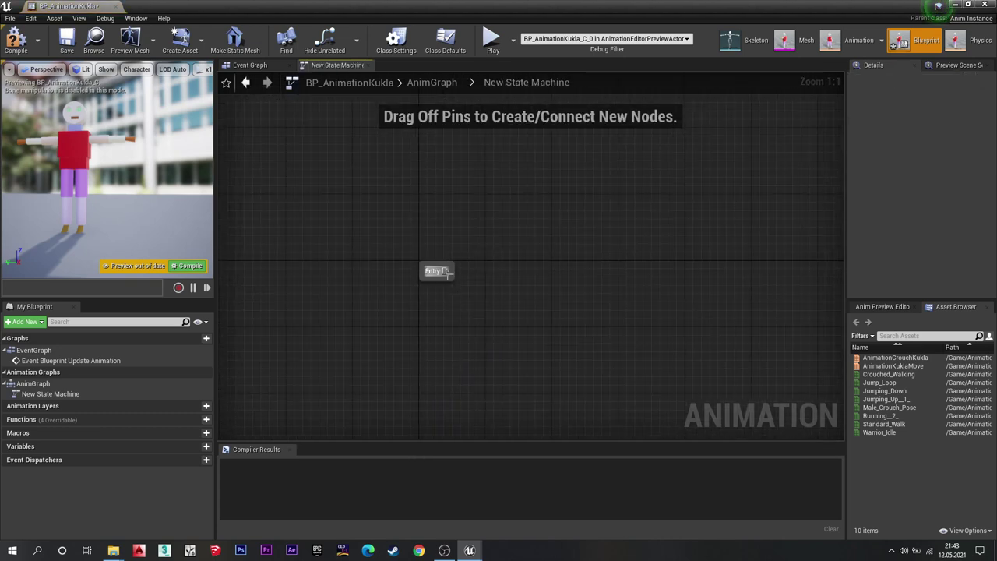
Add an idle/walk/speed state linked from Entry, then compile the animation blueprint.
left_click_drag(446, 272, 558, 274)
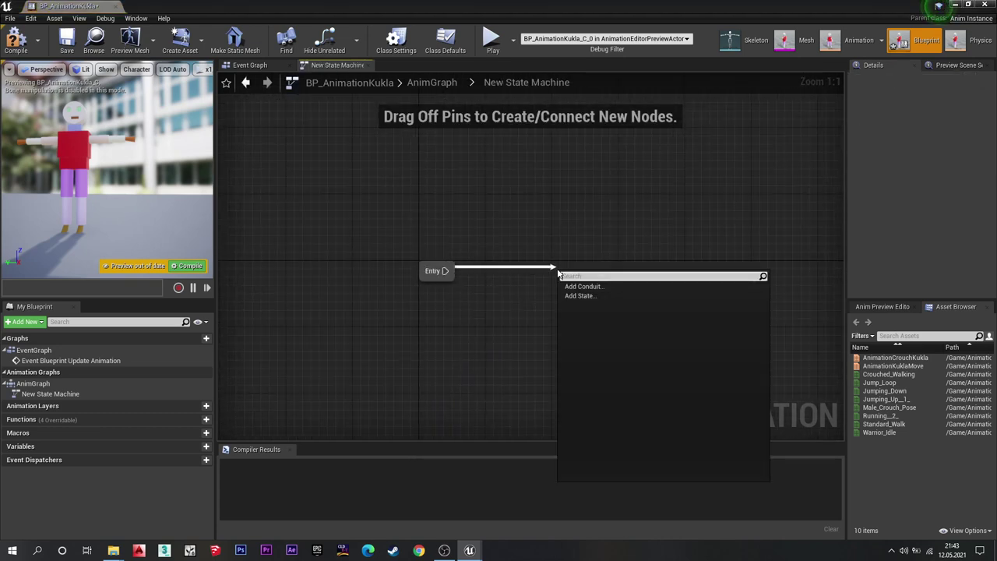
left_click(577, 296)
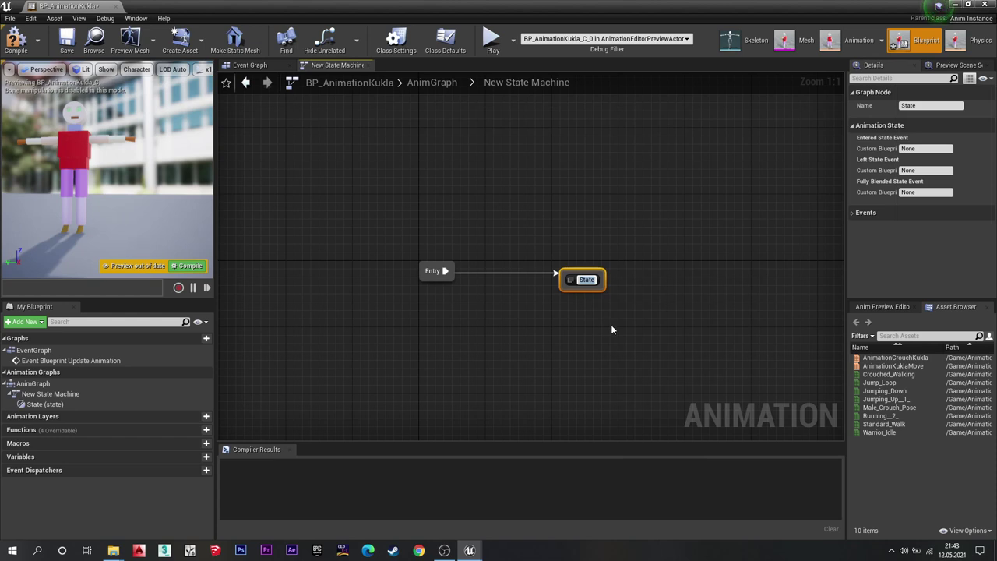
type("idle")
type("/")
type("walk")
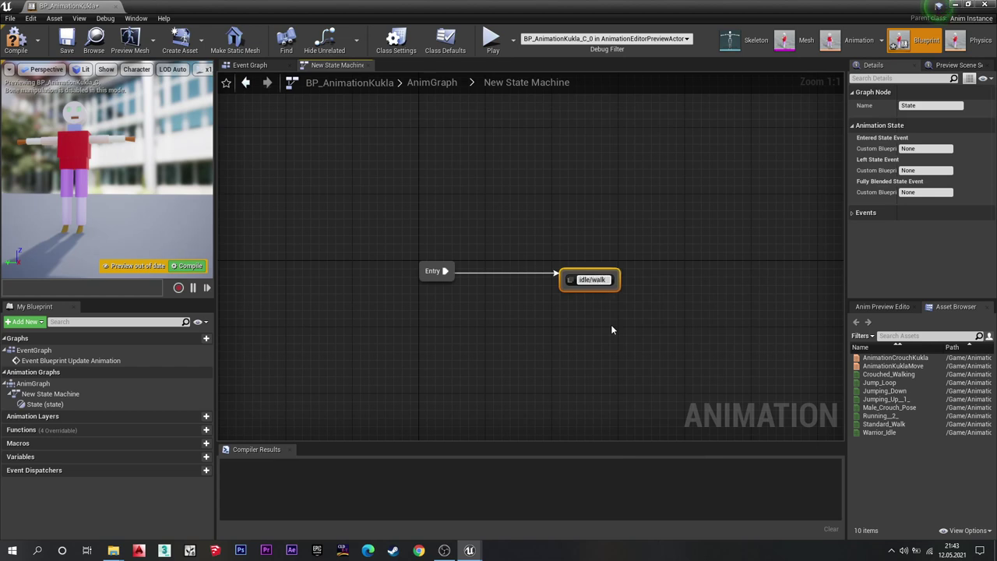
type("/speed")
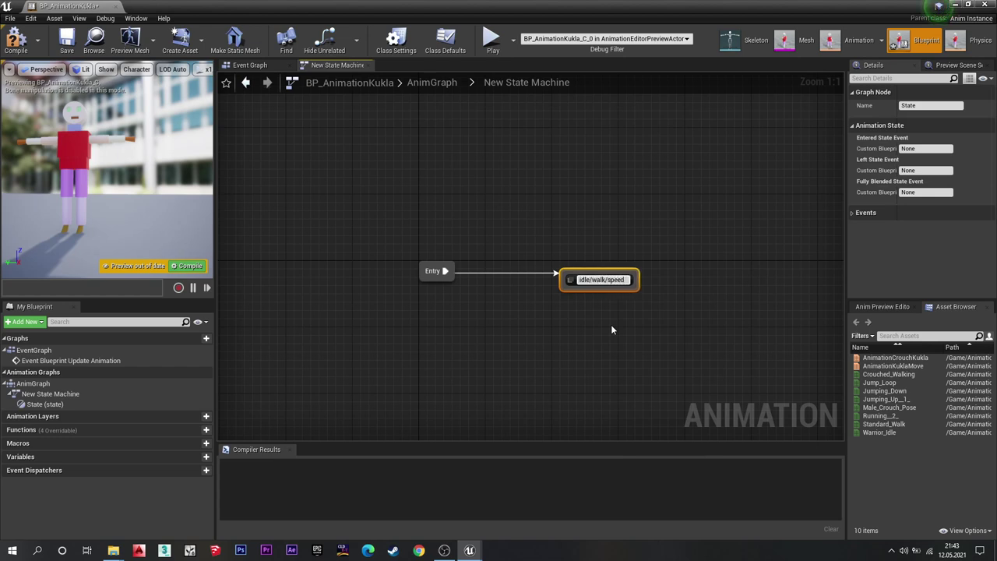
left_click(611, 324)
right_click_drag(646, 317, 592, 289)
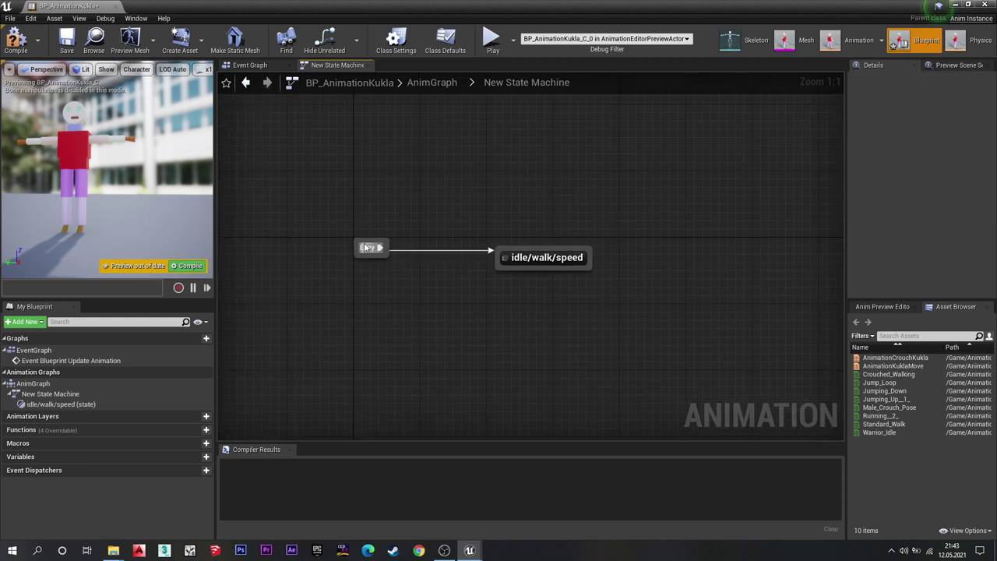
left_click(22, 35)
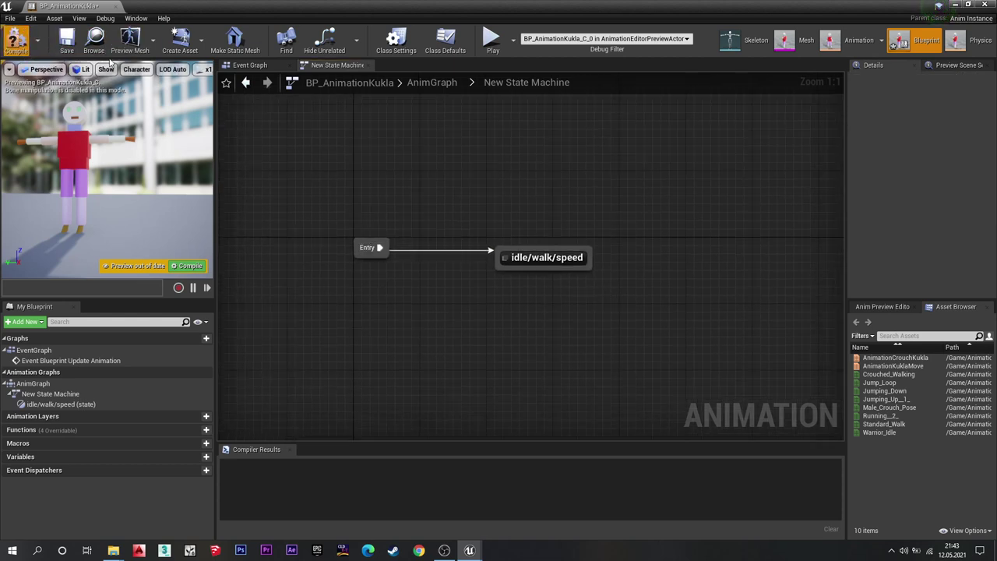
Inside idle/walk/speed, connect the AnimationKuklaMove blend space to Output Animation Pose.
left_click(566, 264)
double_click(566, 263)
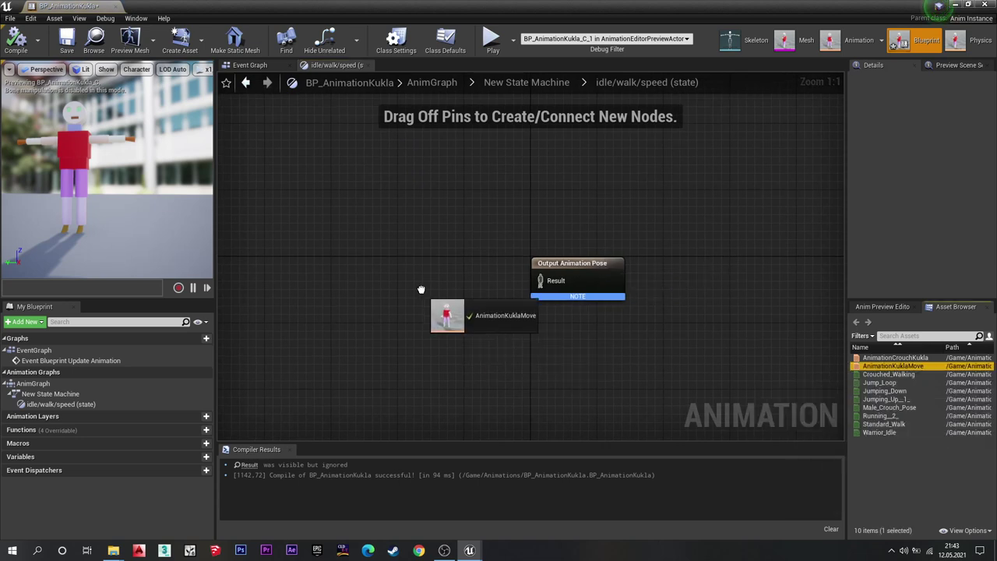
left_click_drag(900, 366, 424, 289)
mouse_move(499, 327)
left_mouse_down()
mouse_move(541, 281)
mouse_move(465, 273)
left_mouse_up()
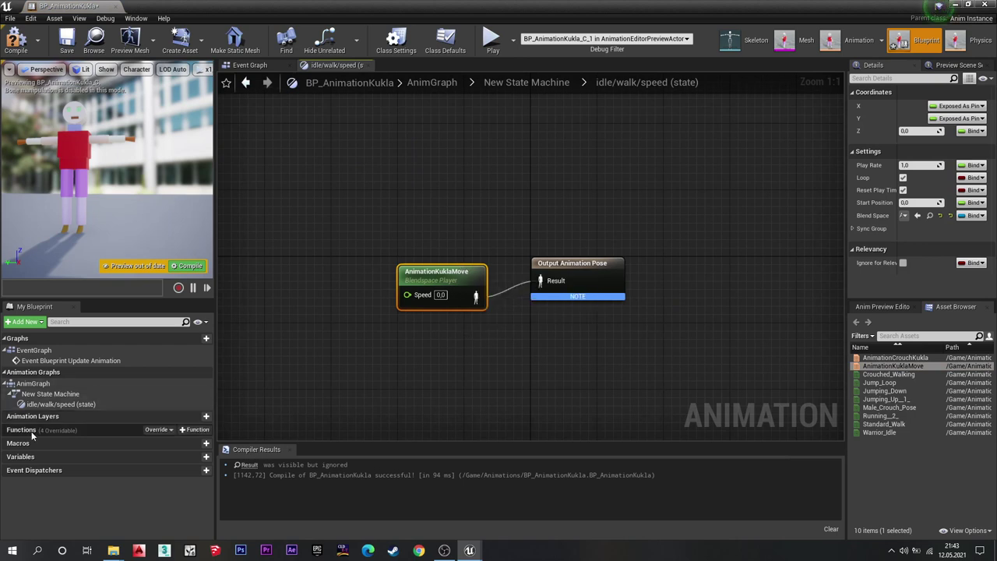
Add a Float variable named Speed, wire it to the blend space's Speed input, and compile.
left_click(195, 460)
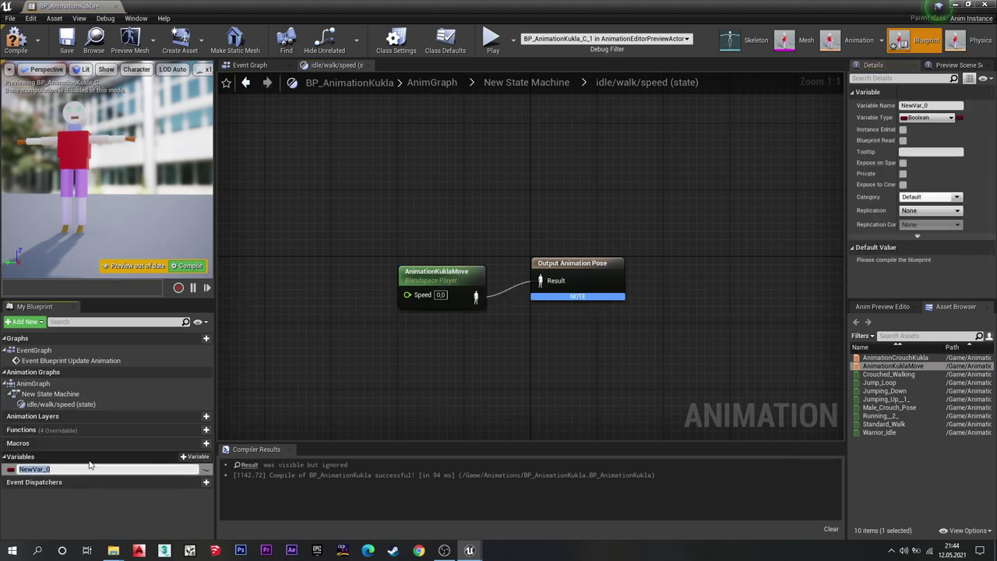
key("Caps_Lock")
type("Speed")
key("Return")
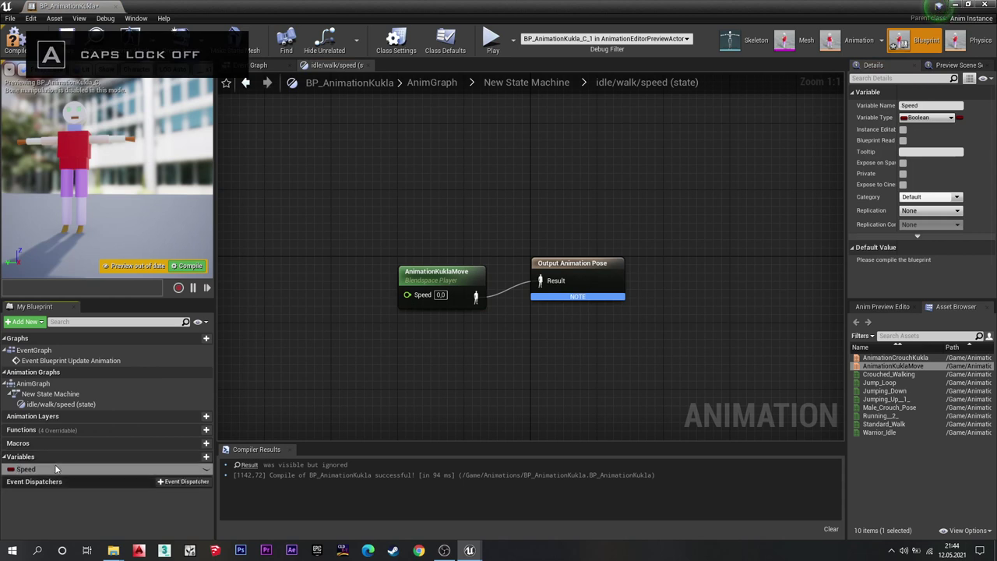
left_click(48, 467)
left_click(925, 118)
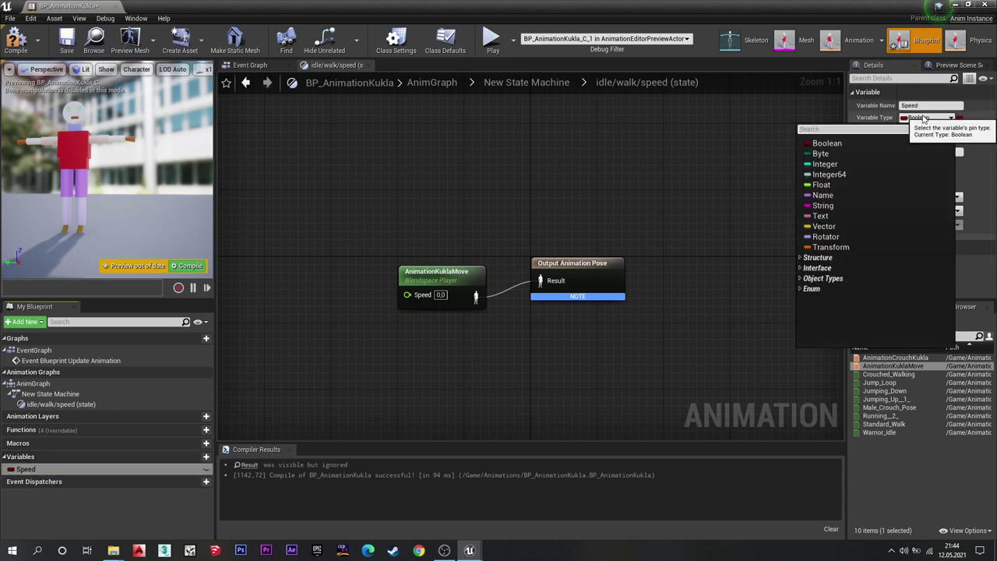
left_click(840, 181)
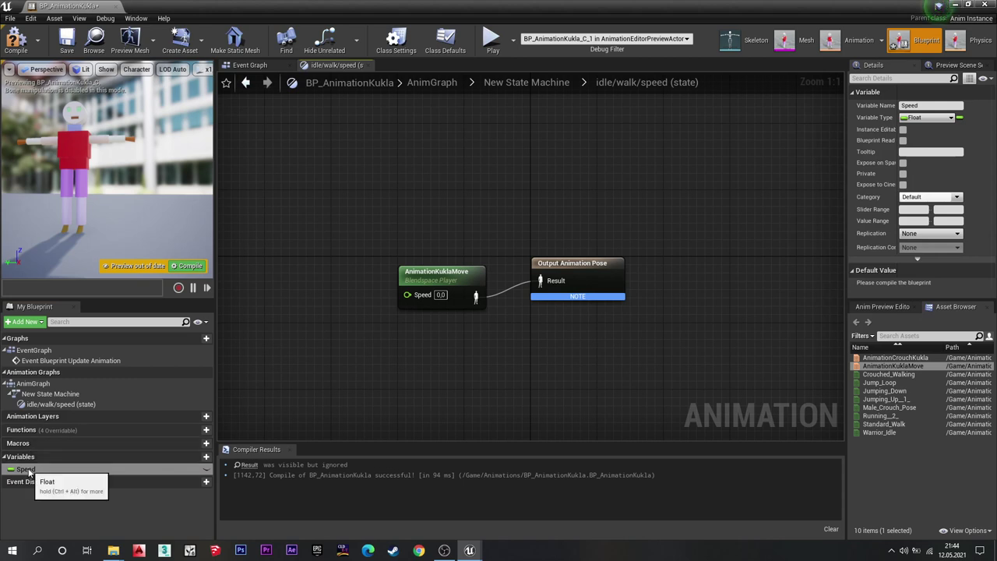
left_click_drag(31, 469, 409, 294)
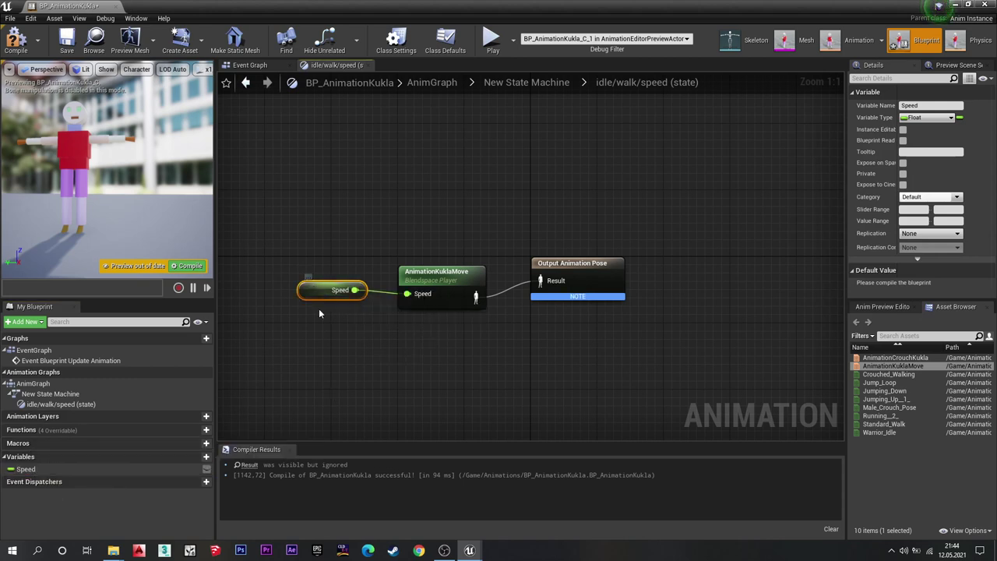
left_click_drag(325, 291, 324, 324)
left_click_drag(585, 262, 594, 270)
key("F7")
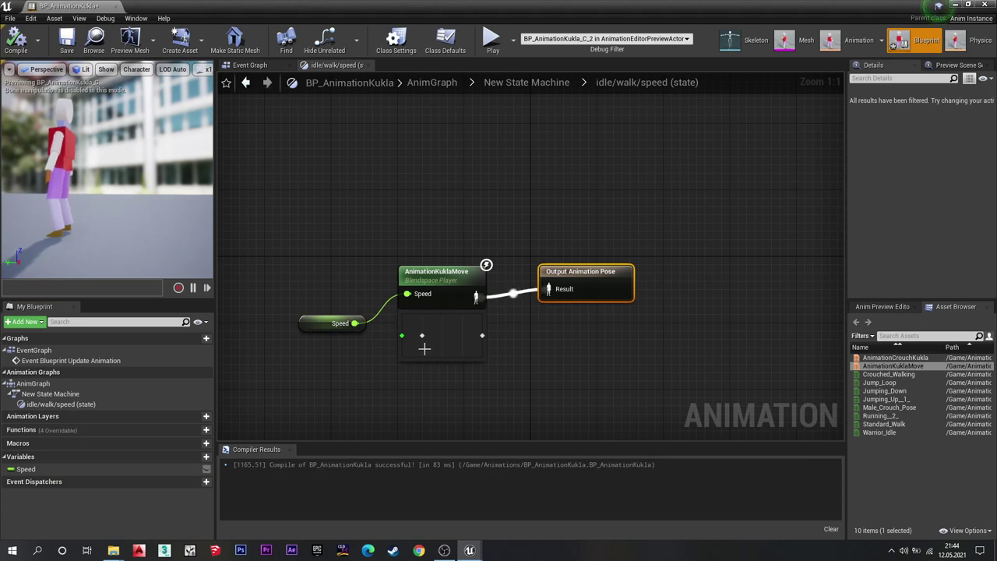
Set the Speed variable's default value to 300.0.
left_click(311, 323)
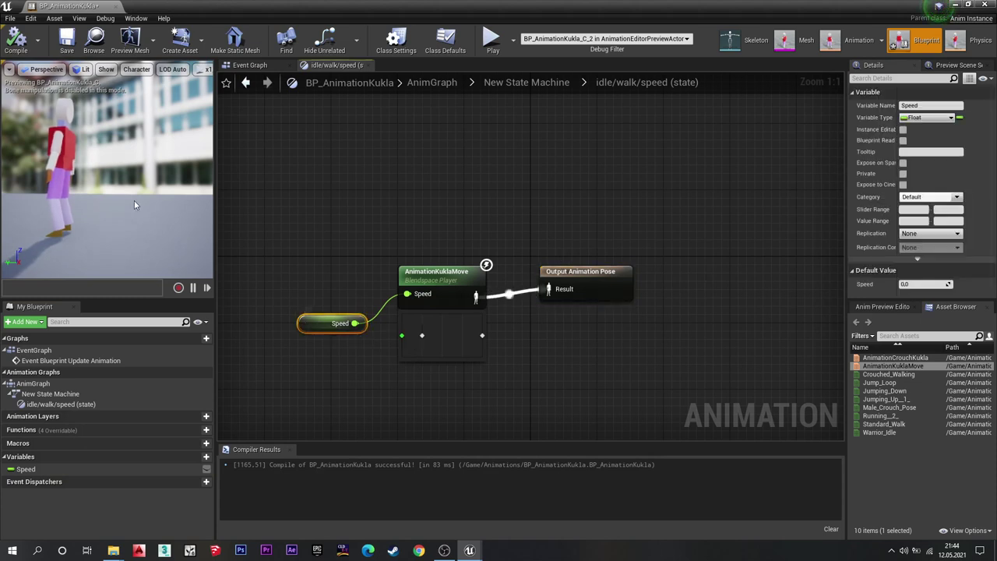
left_click(921, 284)
type("300")
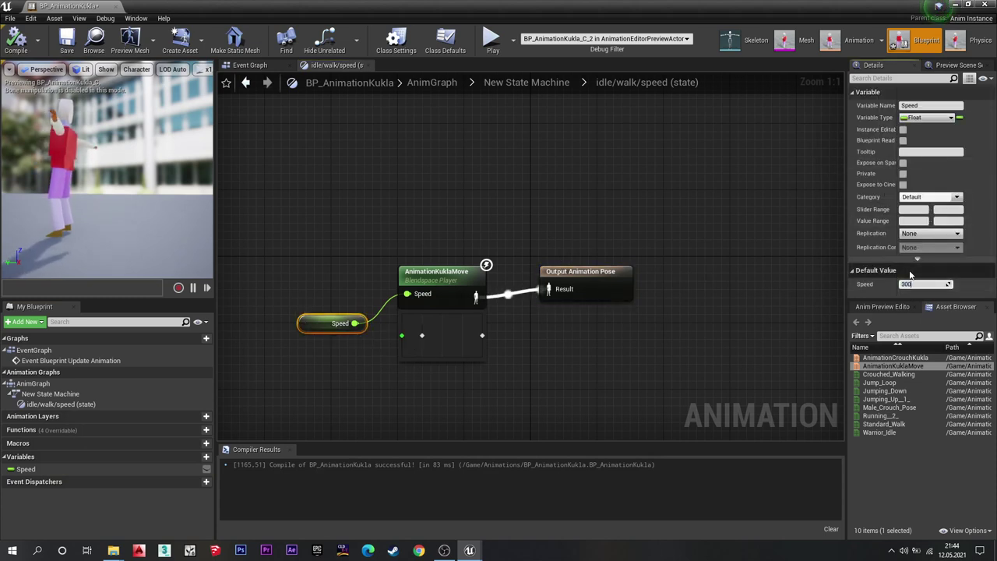
key("Return")
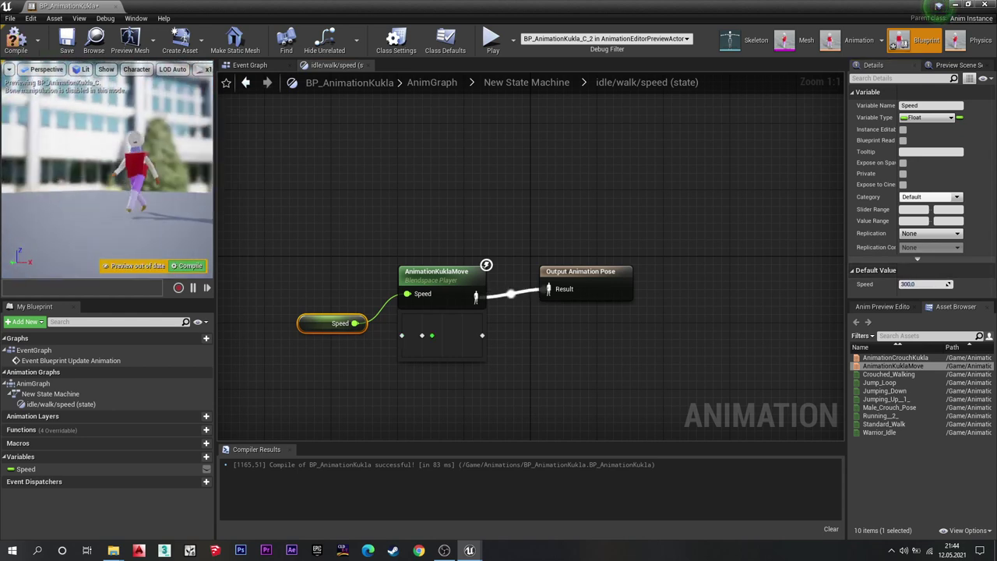
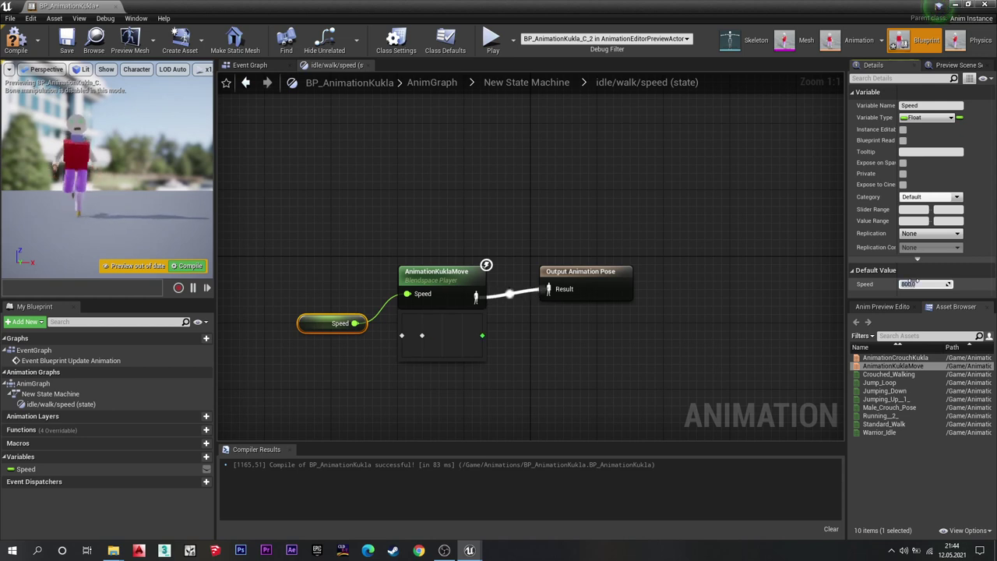
Change the Speed variable's default value from 800 to 0.0.
scroll(164, 158, "up", 3)
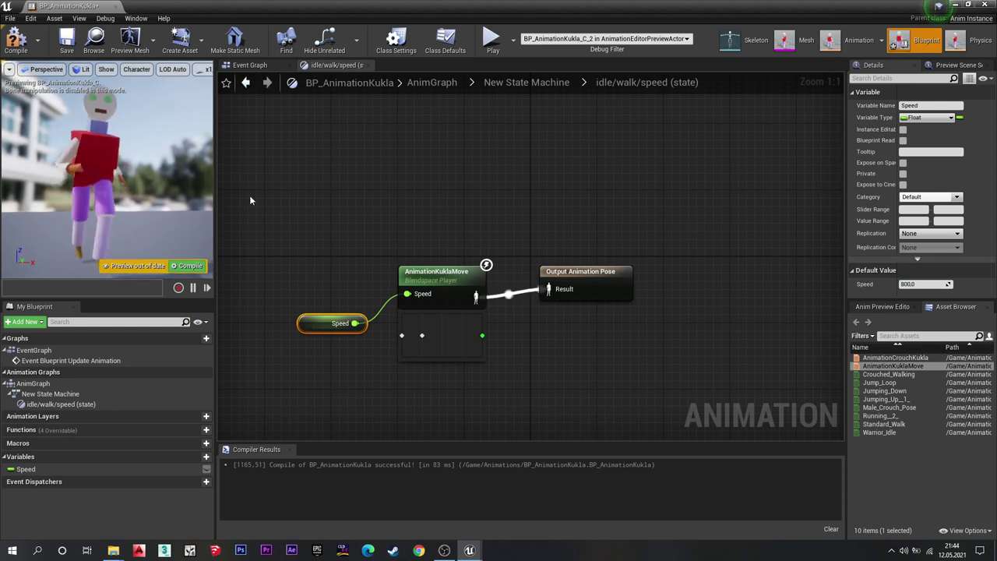
left_click(920, 285)
type("0")
key("Return")
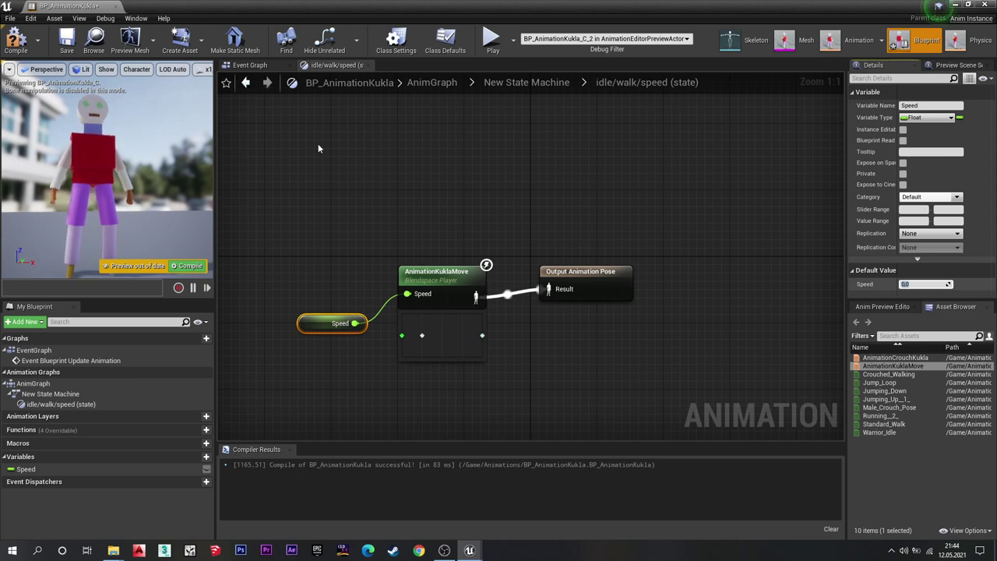
right_click_drag(588, 205, 568, 164)
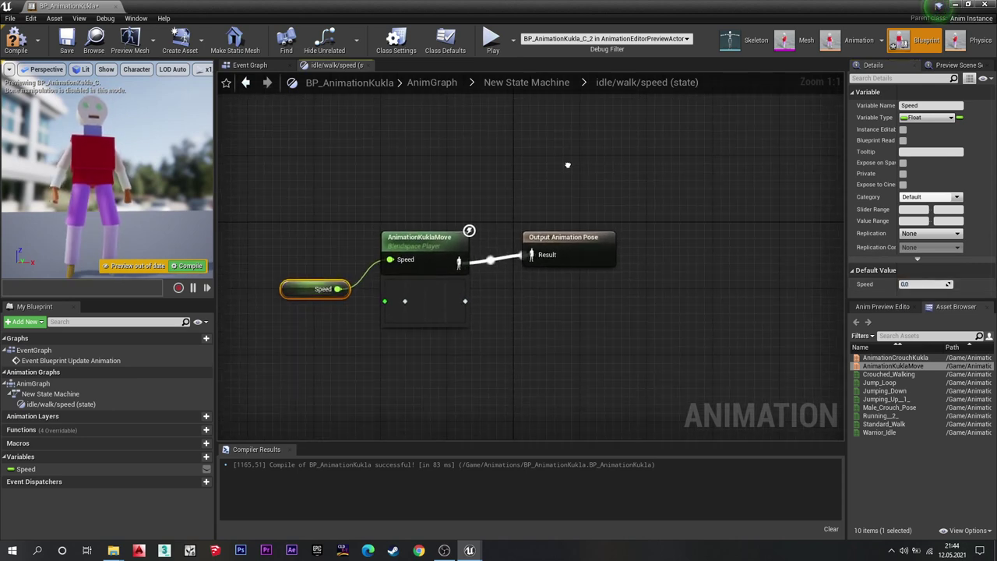
In the Event Graph, add a Cast To BP_AnimationKukla node driven by Blueprint Update Animation.
left_click(265, 65)
right_click_drag(616, 277, 470, 251)
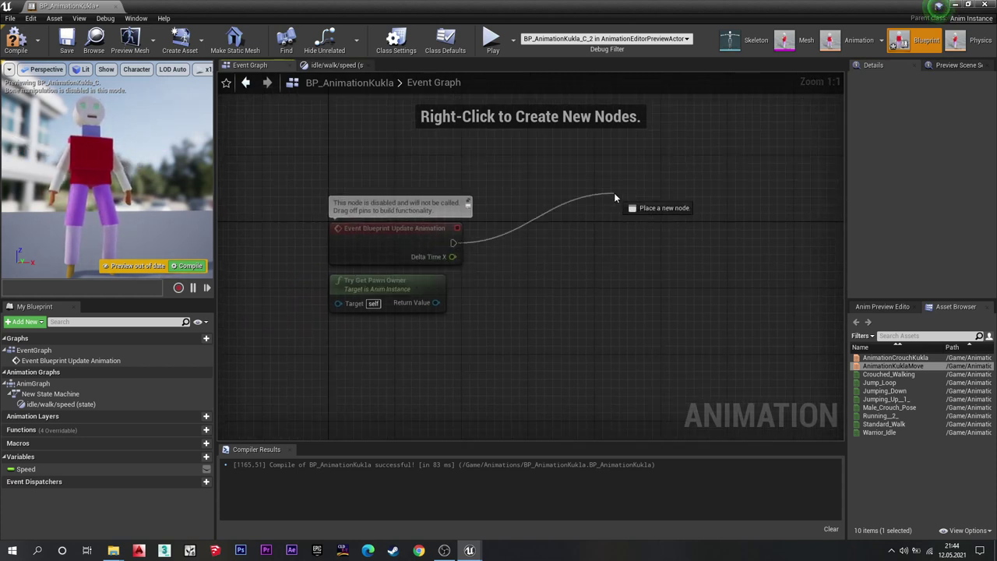
left_click_drag(455, 245, 614, 192)
type("cast to")
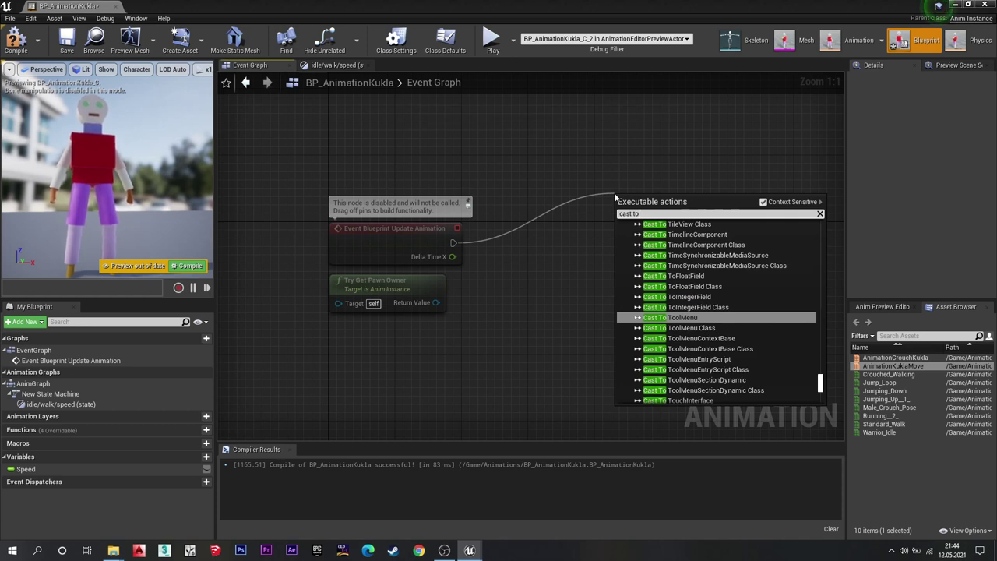
type(" bp")
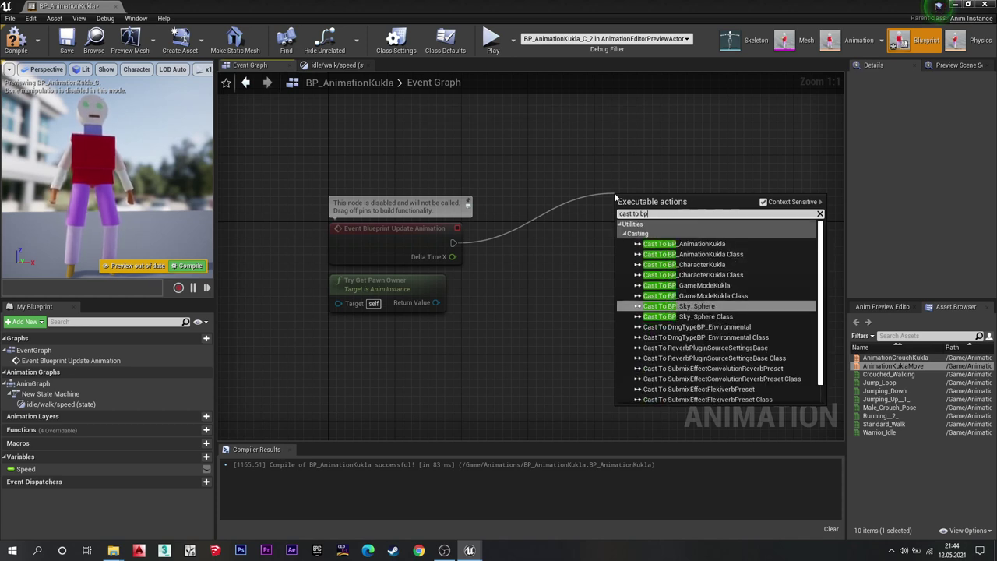
key("Up")
key("Up")
key("Up")
key("Up")
key("Up")
key("Up")
key("Return")
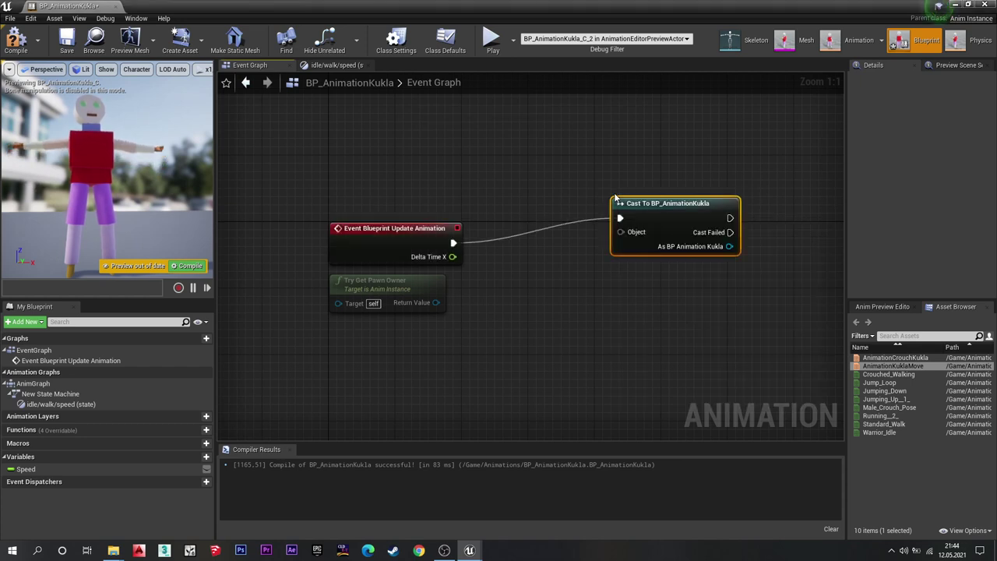
mouse_move(629, 221)
left_mouse_down()
mouse_move(514, 238)
mouse_move(538, 353)
left_mouse_up()
Add Get Player Character wired into the cast's Object pin.
type("get")
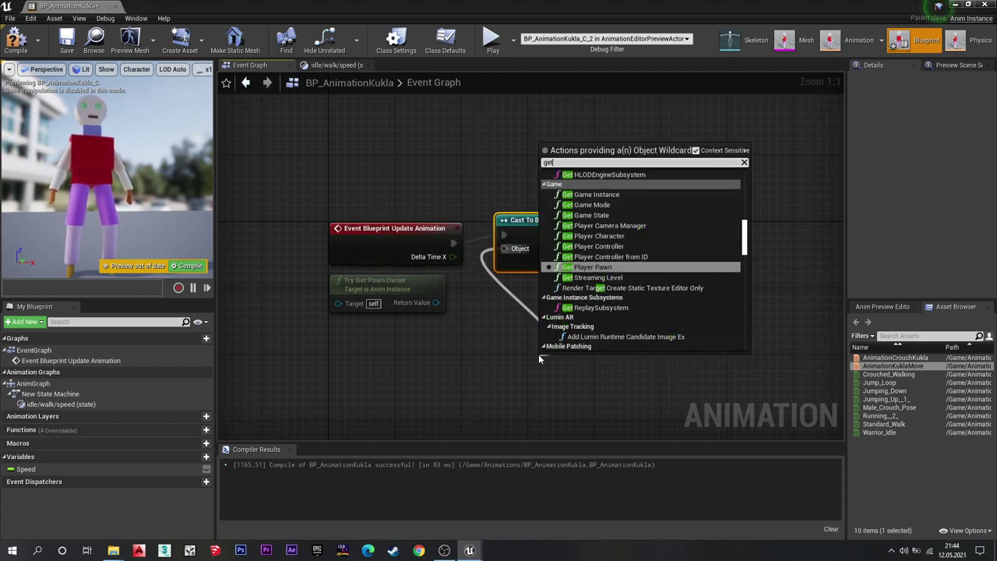
type(" player11")
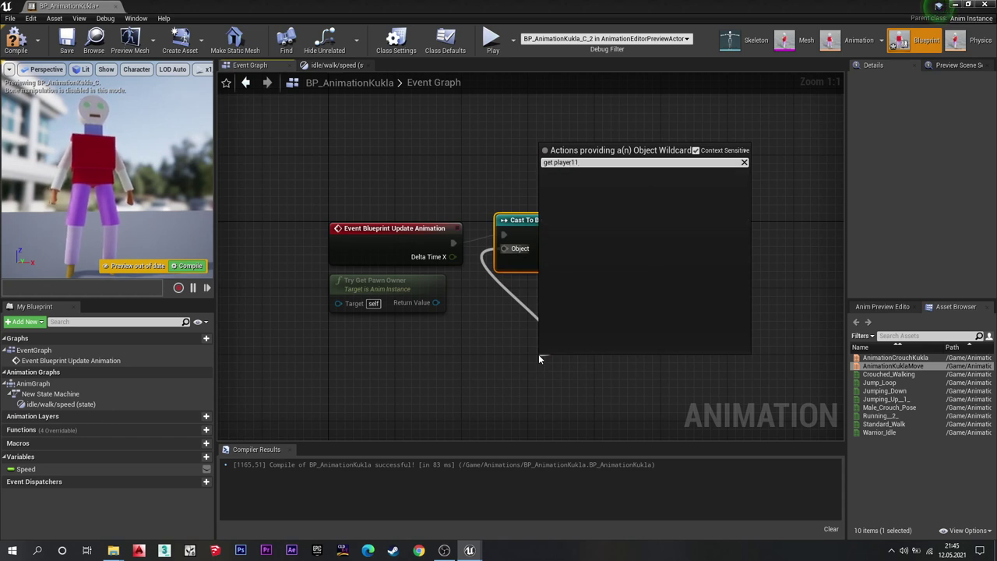
key("Num_Lock")
key("BackSpace")
key("BackSpace")
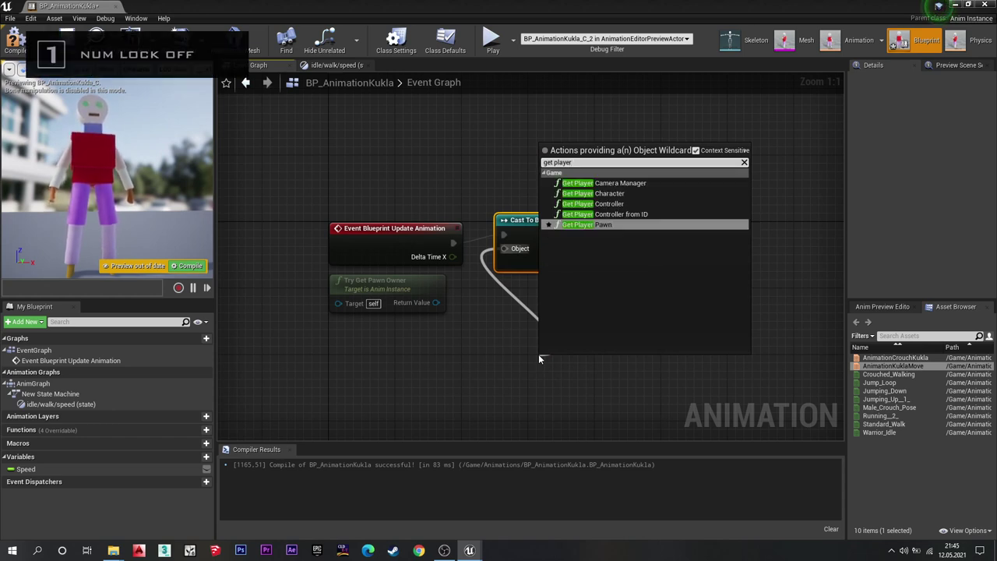
key("Up")
key("Up")
key("Up")
key("Return")
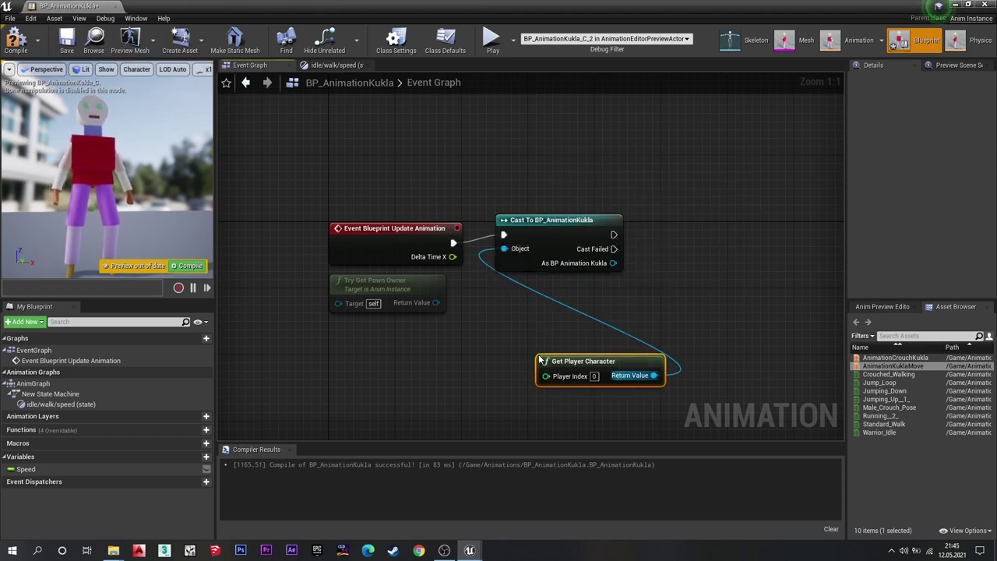
left_click_drag(547, 354, 506, 288)
right_click_drag(626, 263, 478, 245)
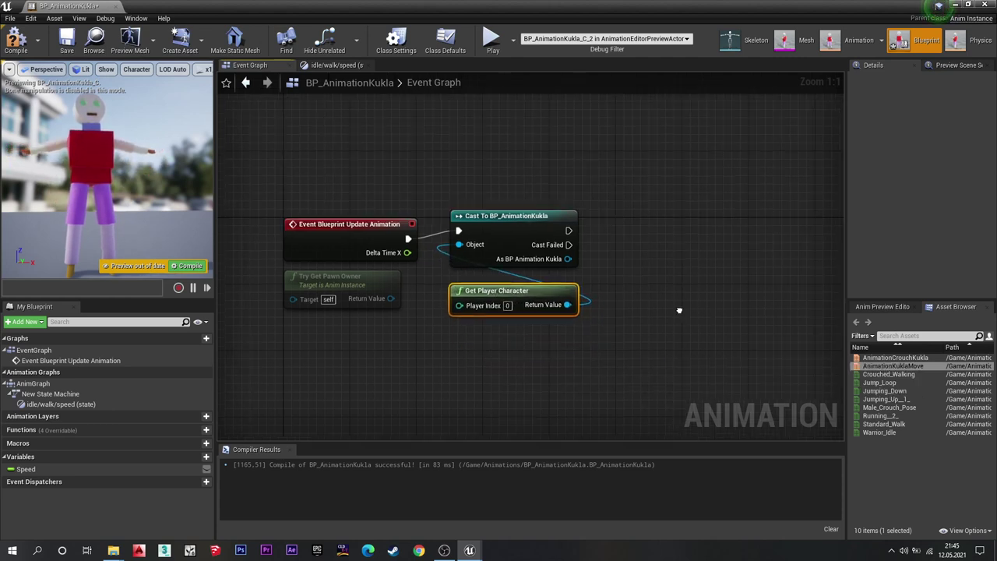
Search for a Get Velocity node from the cast's output, then cancel without adding one.
left_click_drag(467, 245, 591, 310)
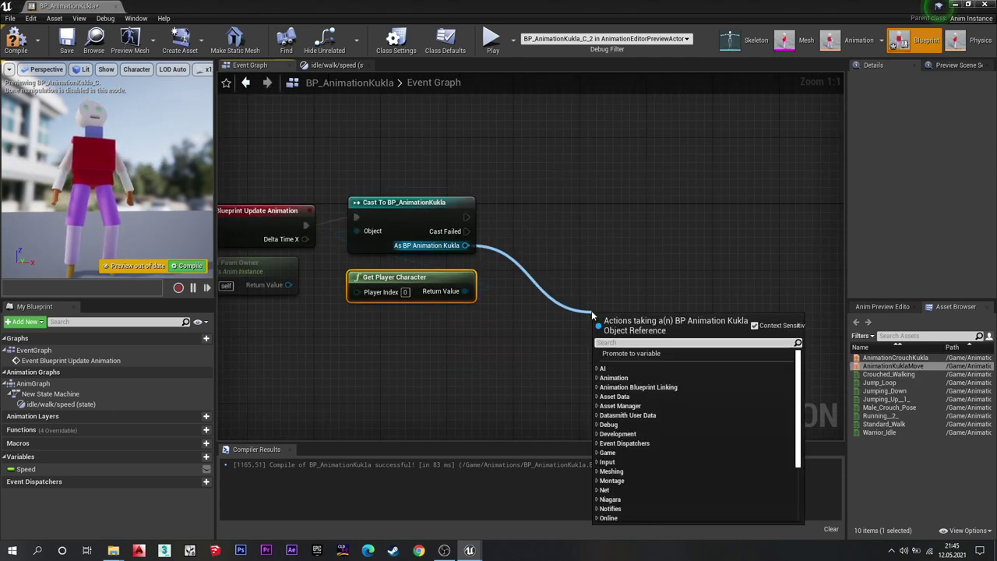
type("get velo")
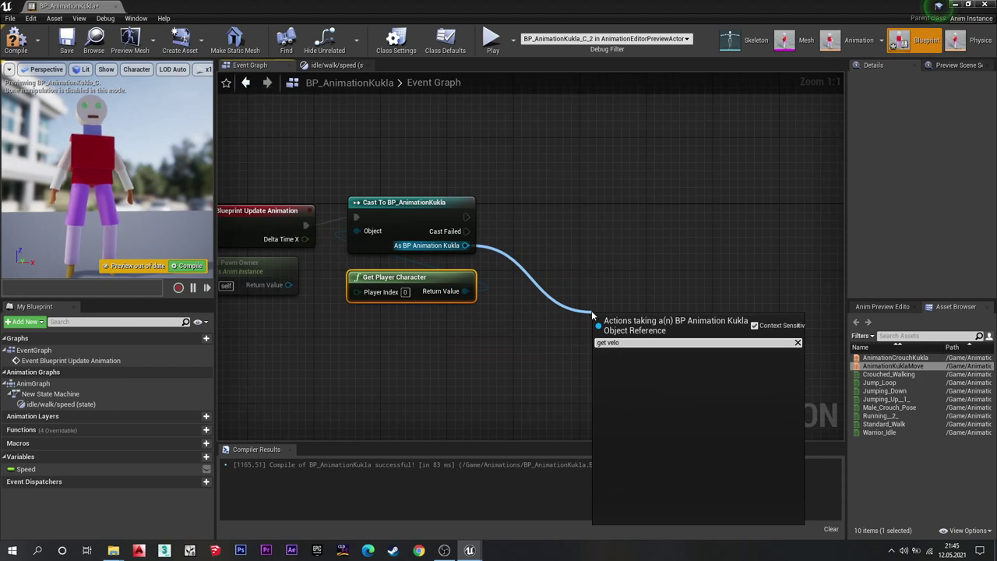
key("BackSpace")
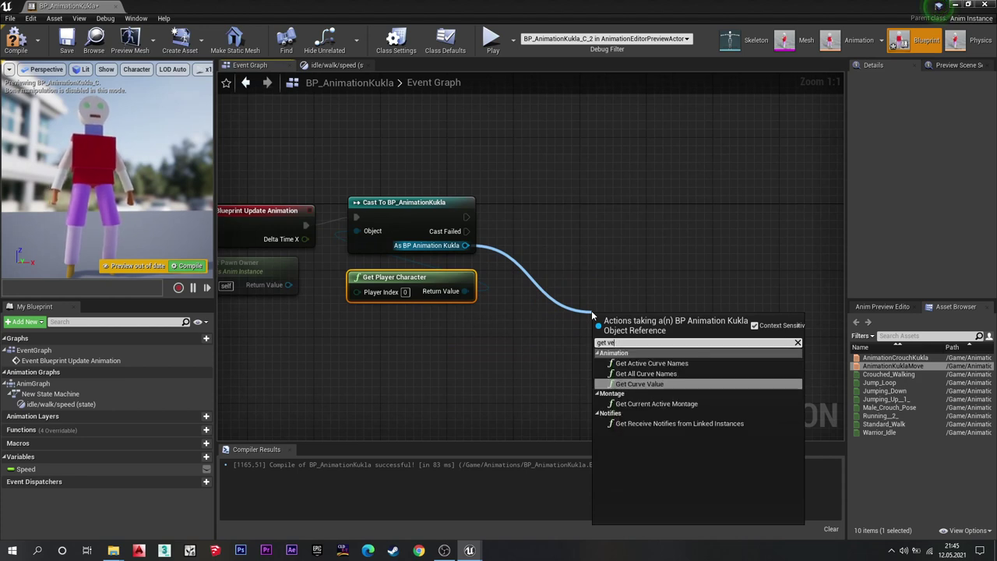
key("BackSpace")
key("BackSpace")
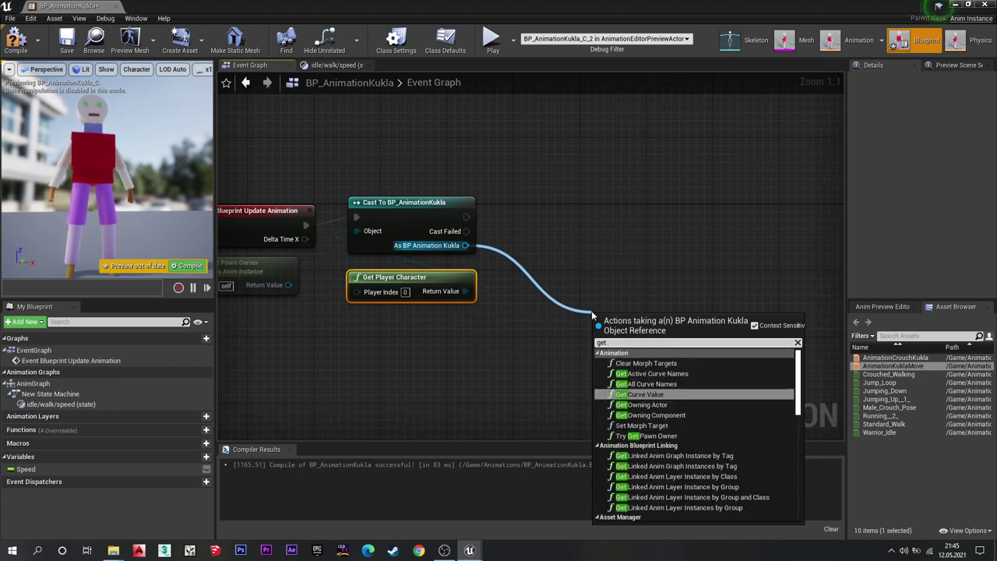
key("BackSpace")
key("BackSpace")
key("BackSpace")
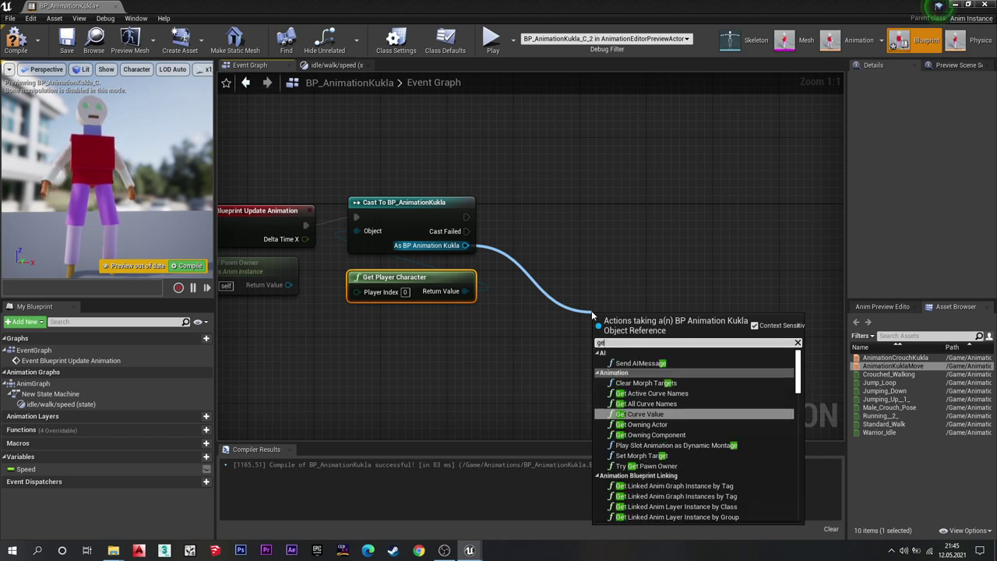
type("velo")
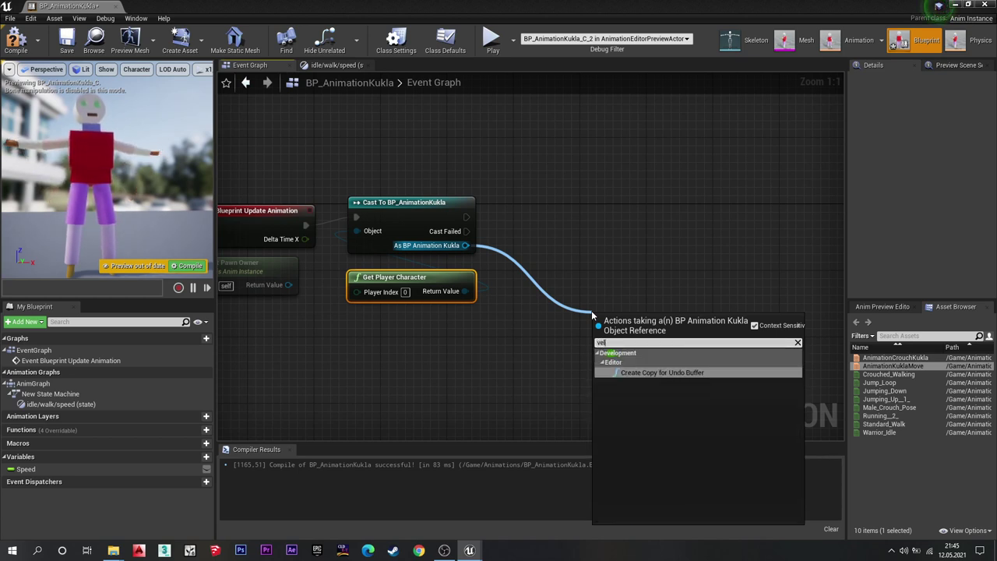
key("BackSpace")
key("BackSpace")
key("BackSpace")
type("get")
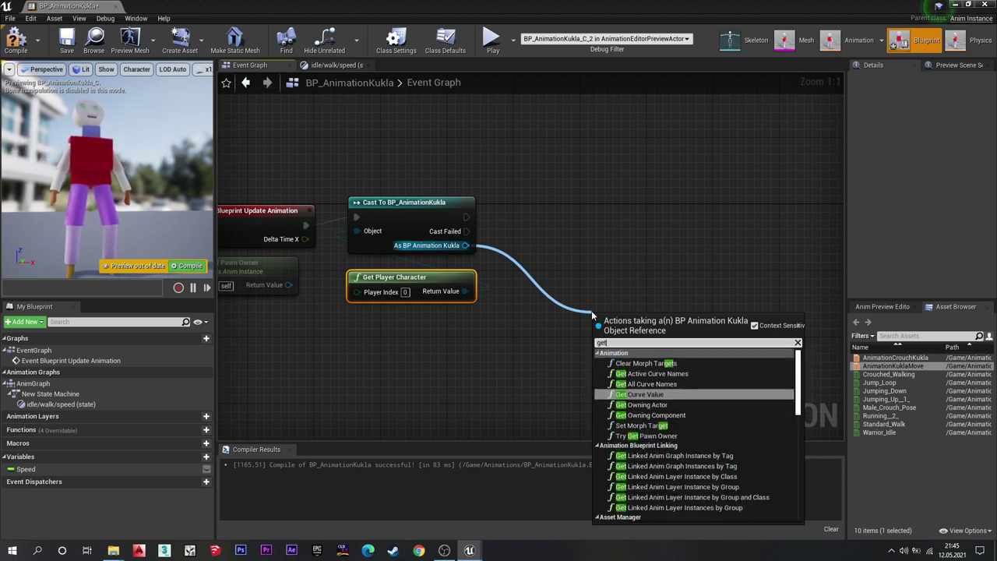
type(" velo")
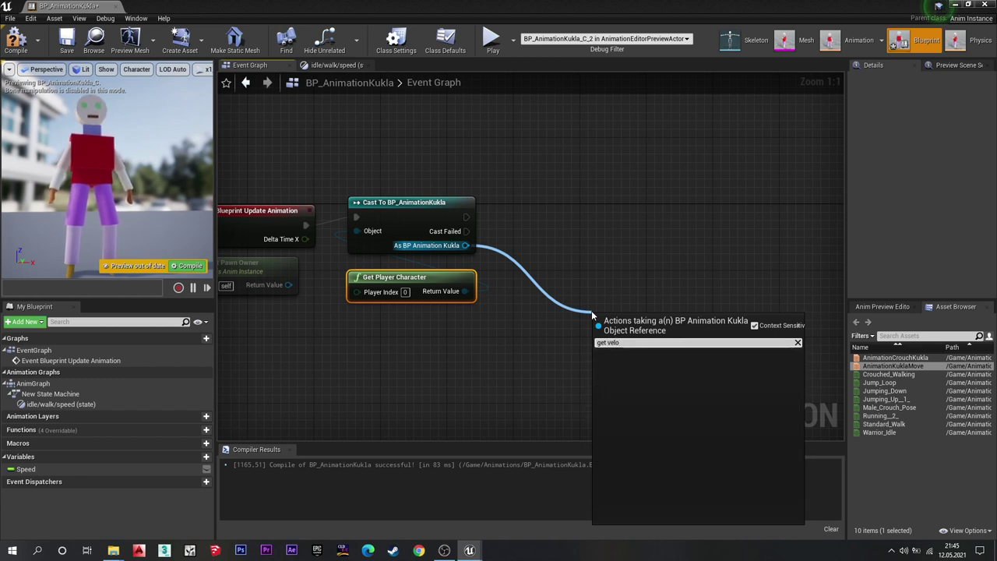
key("BackSpace")
key("BackSpace")
key("BackSpace")
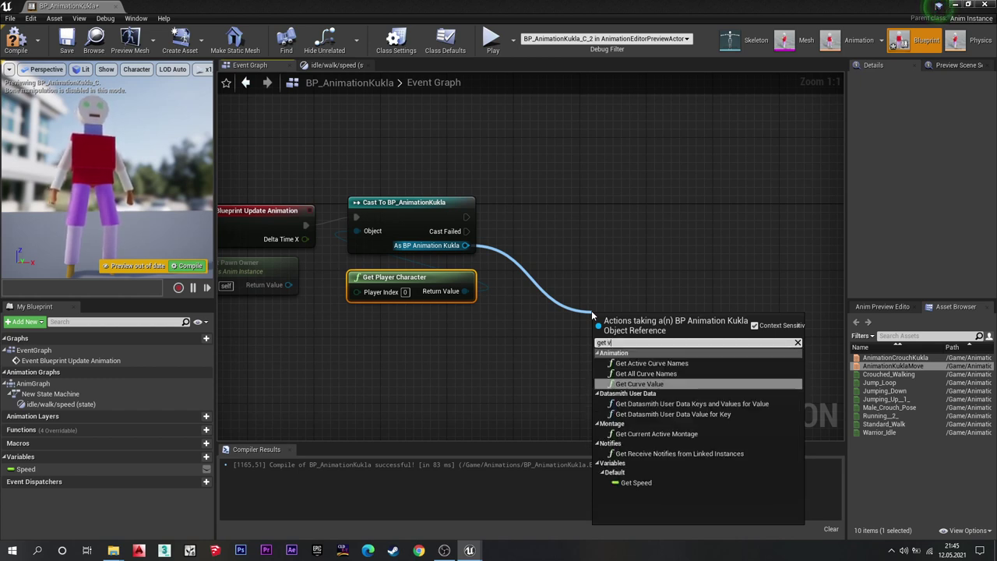
key("Escape")
Replace the wrong cast with a Cast To BP_CharacterKukla node off the update event.
right_click_drag(446, 236, 494, 225)
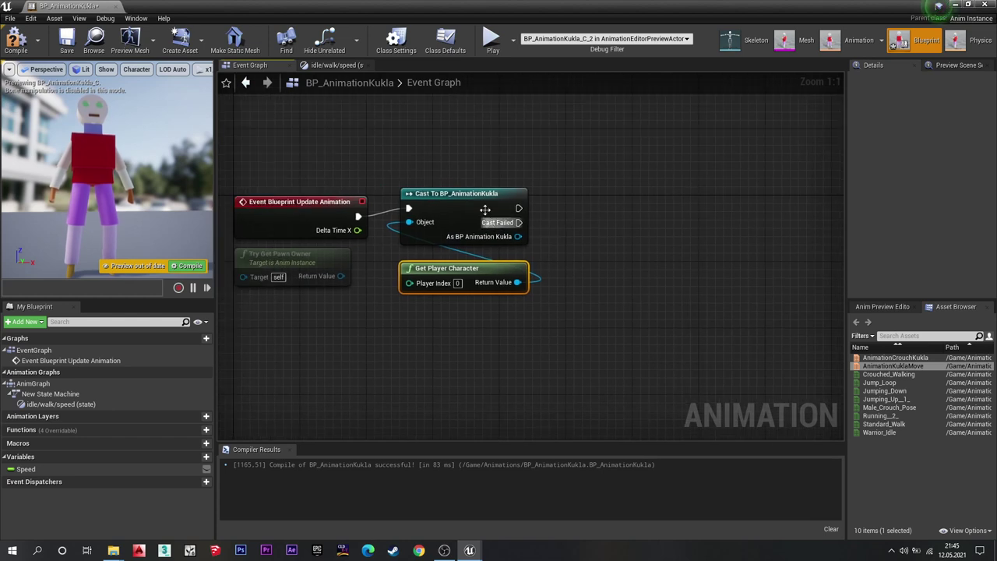
left_click(475, 200)
key("Delete")
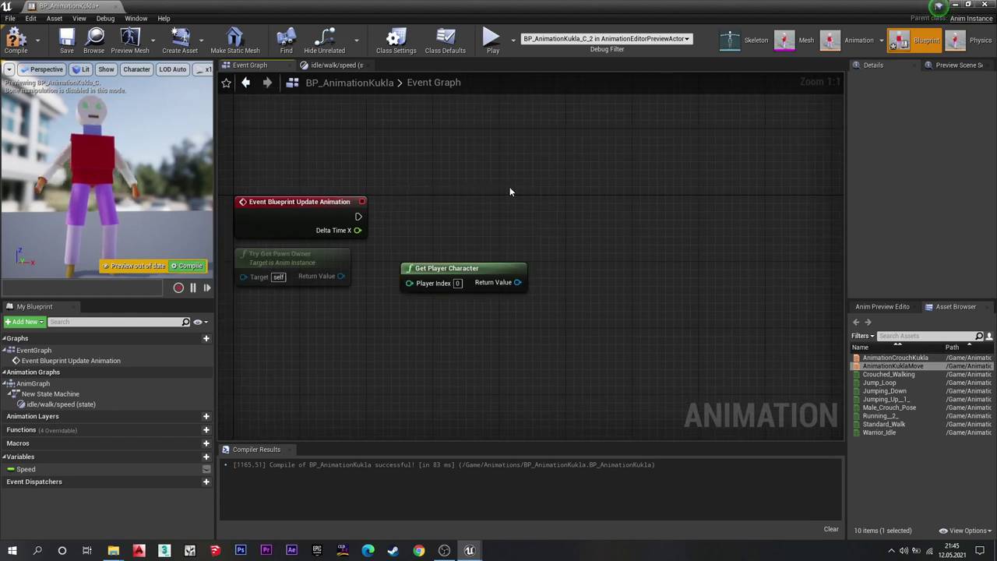
left_click_drag(356, 216, 492, 197)
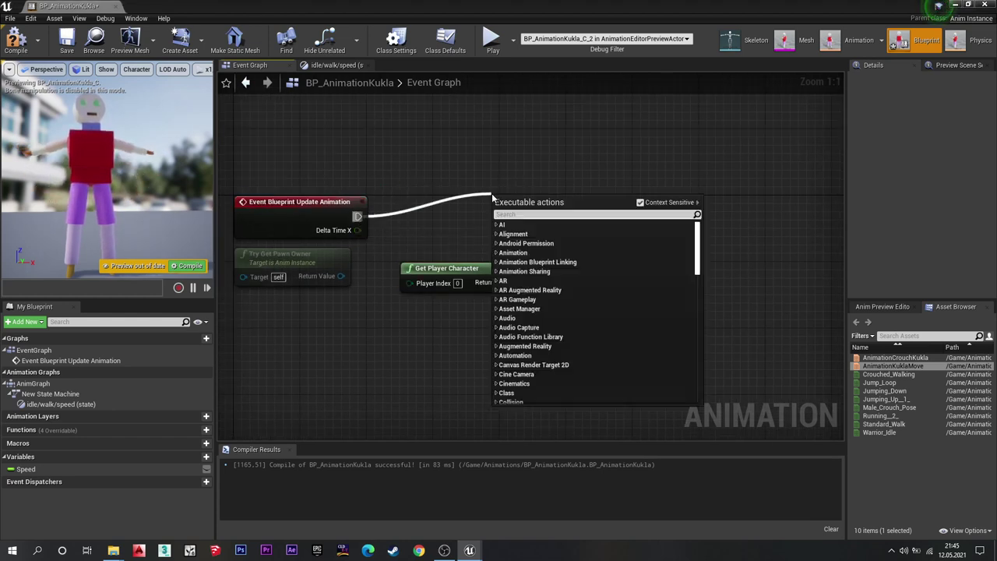
type("cast")
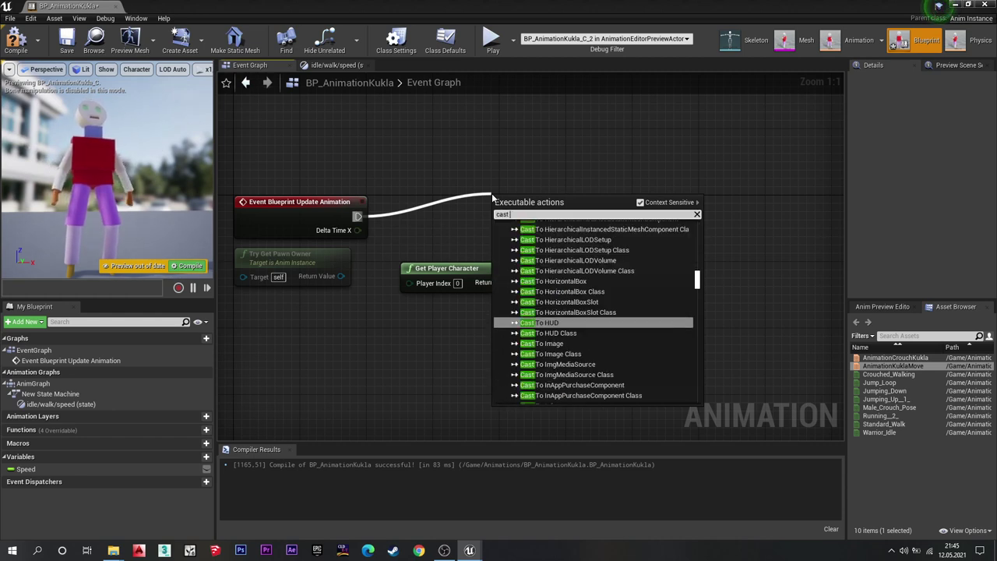
type(" t")
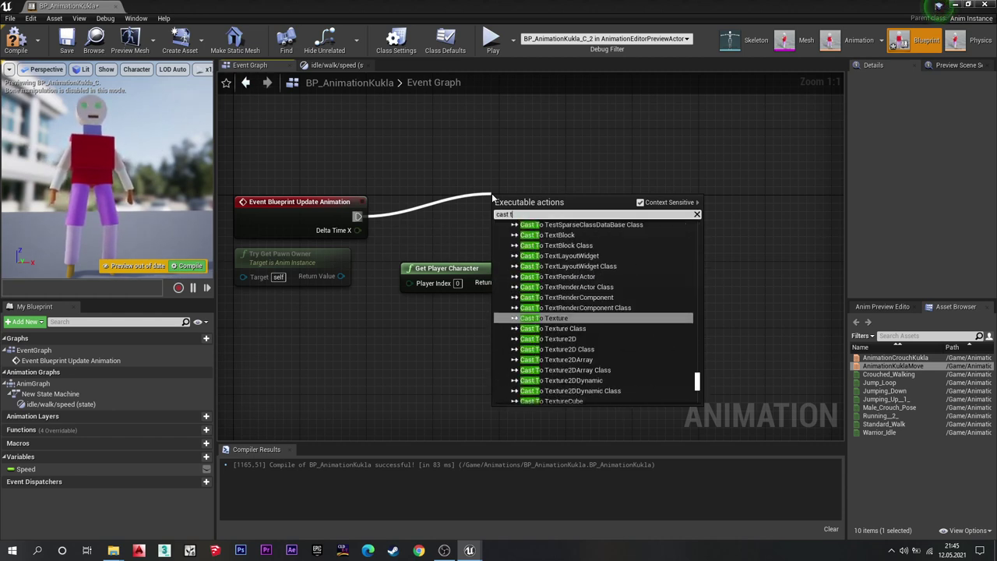
type("o bp")
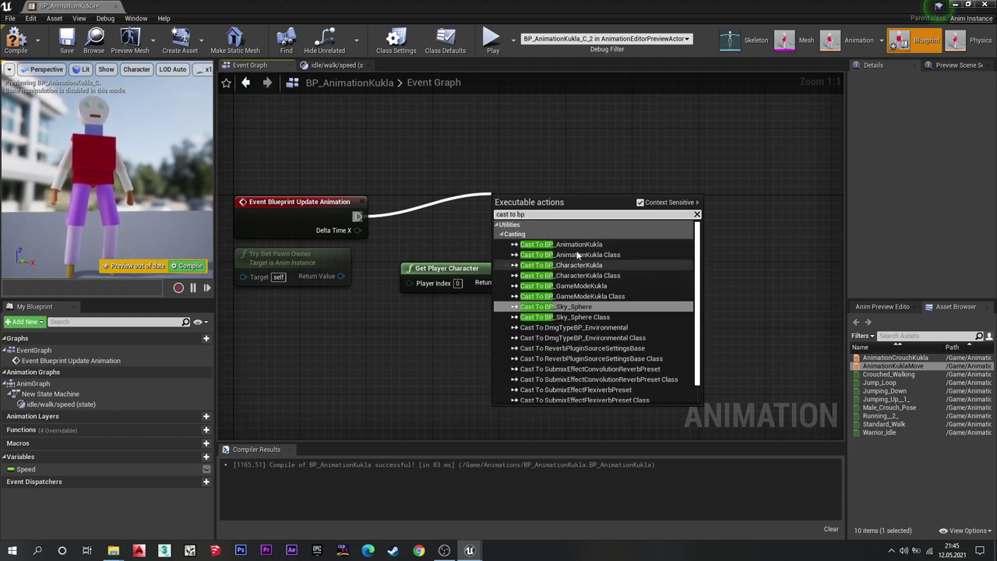
left_click(581, 264)
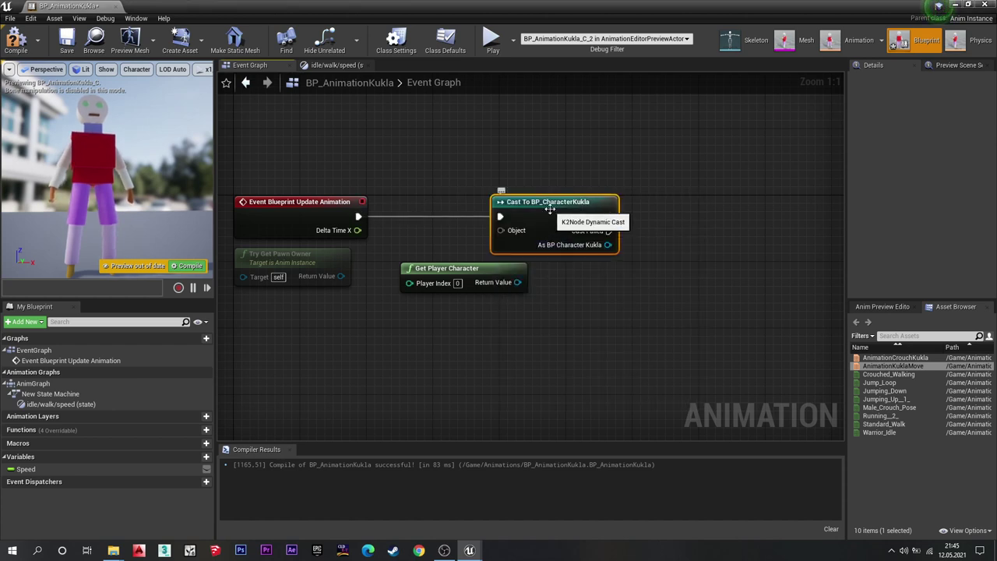
left_click_drag(549, 208, 501, 216)
Recreate Get Player Character feeding the new cast's Object pin.
left_click(490, 269)
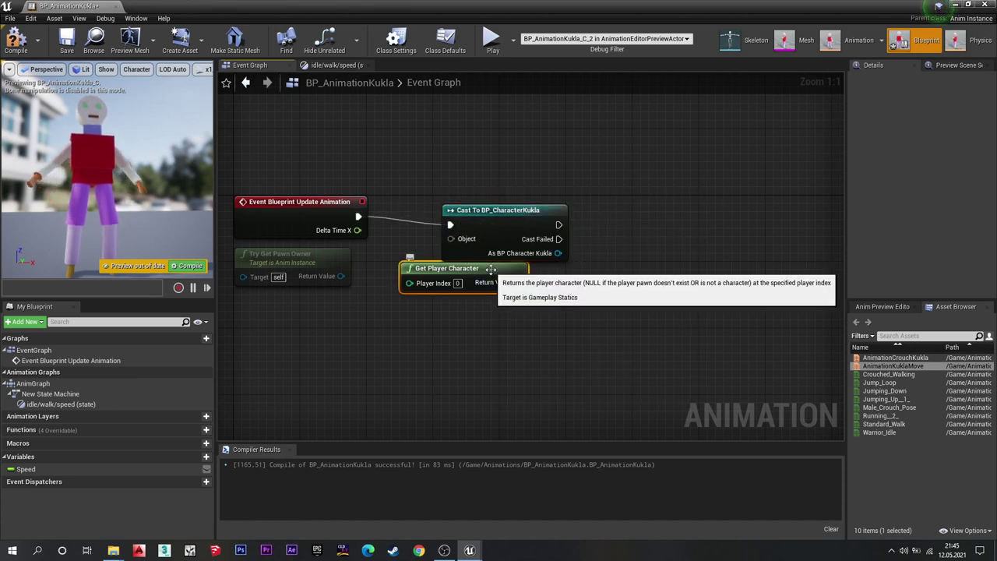
key("Delete")
left_click_drag(450, 238, 366, 340)
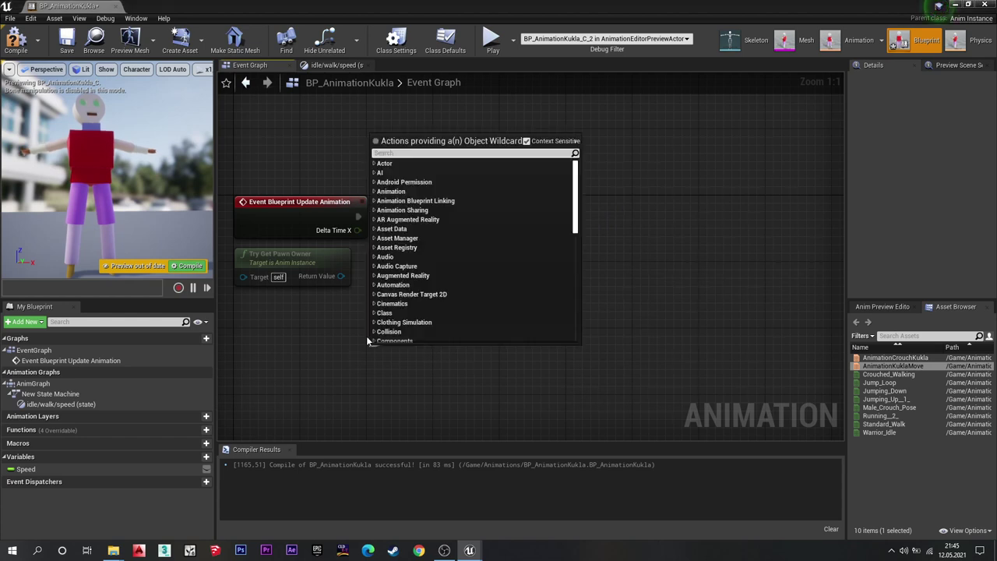
type("get p")
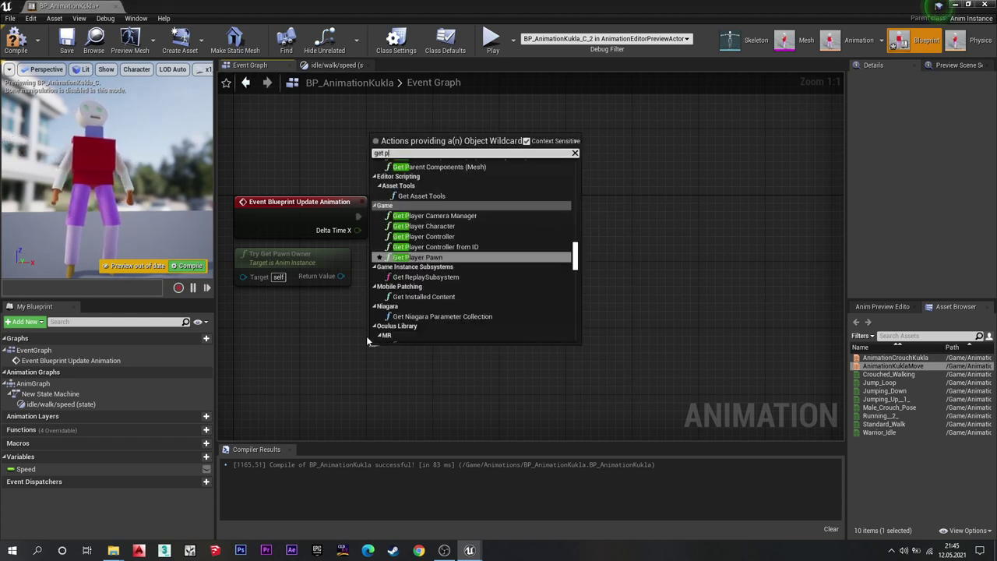
type("layer")
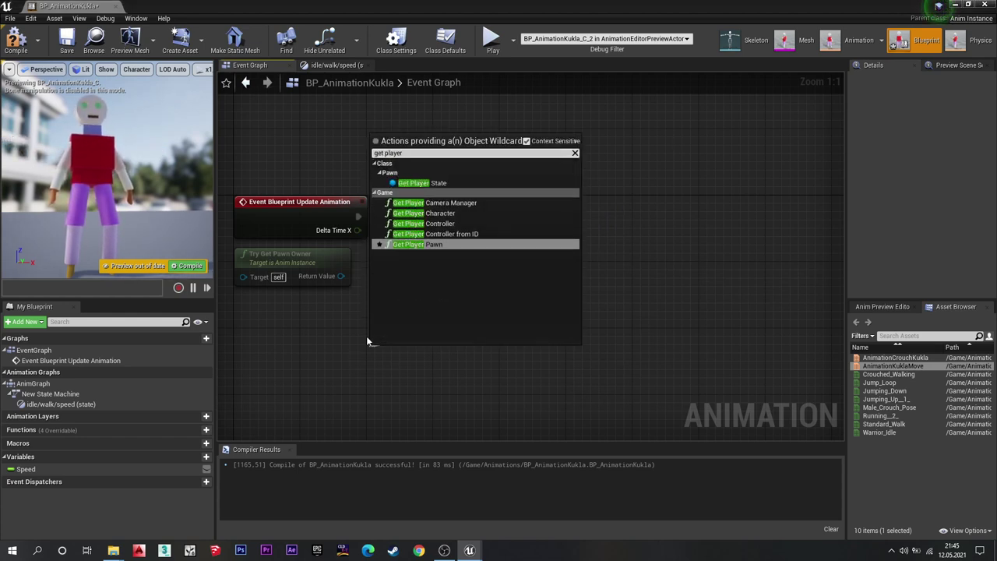
key("Up")
key("Up")
key("Up")
key("Return")
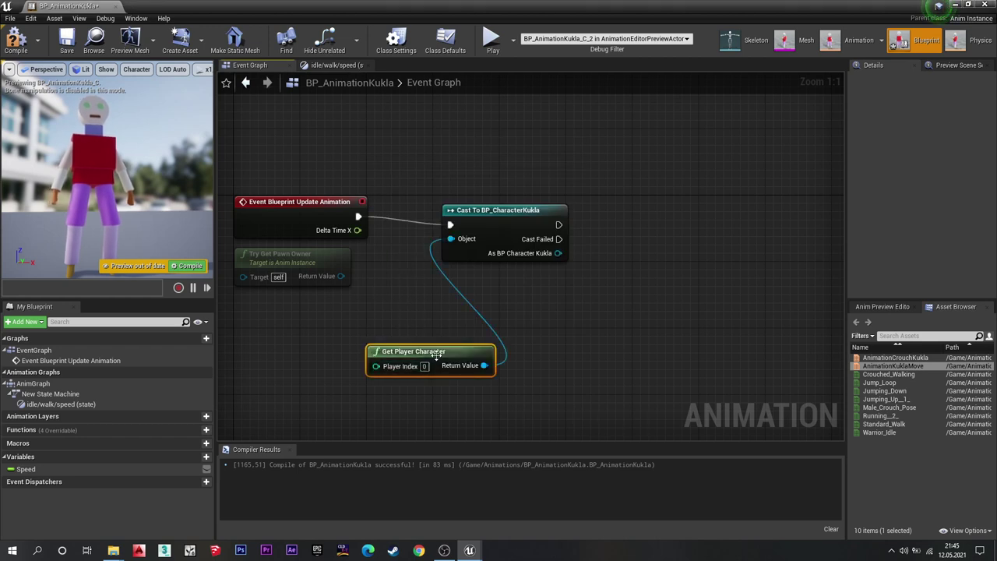
mouse_move(436, 355)
left_mouse_down()
mouse_move(451, 296)
mouse_move(471, 296)
left_mouse_up()
left_click_drag(510, 223, 501, 214)
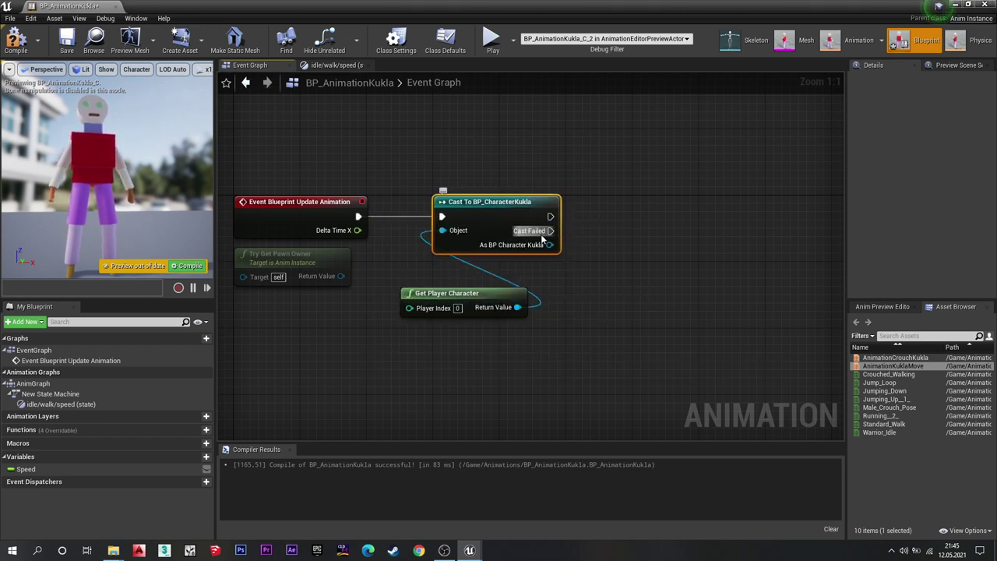
Add Get Velocity reading the cast's As BP Character Kukla output.
left_click_drag(549, 245, 581, 315)
type("get")
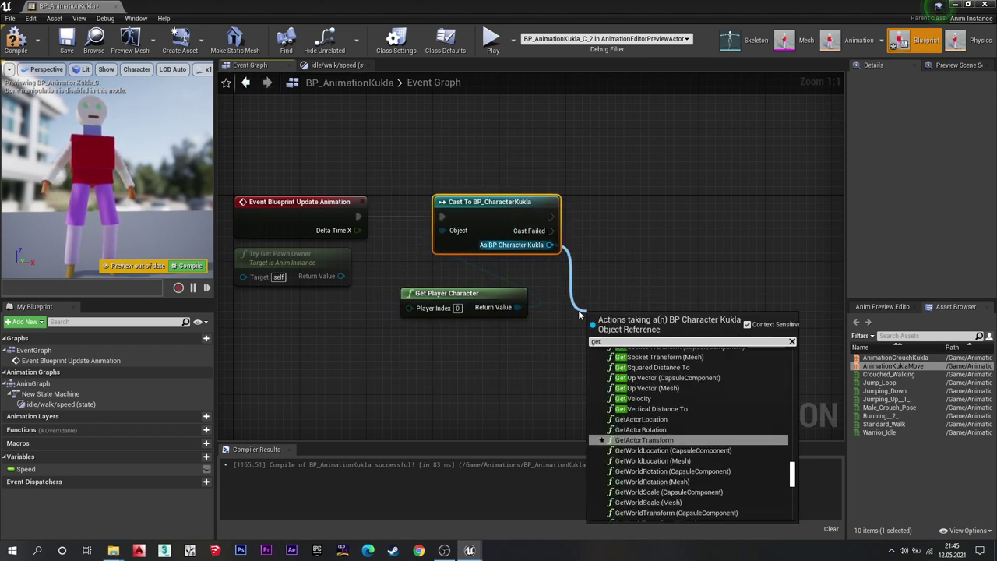
type(" veloc")
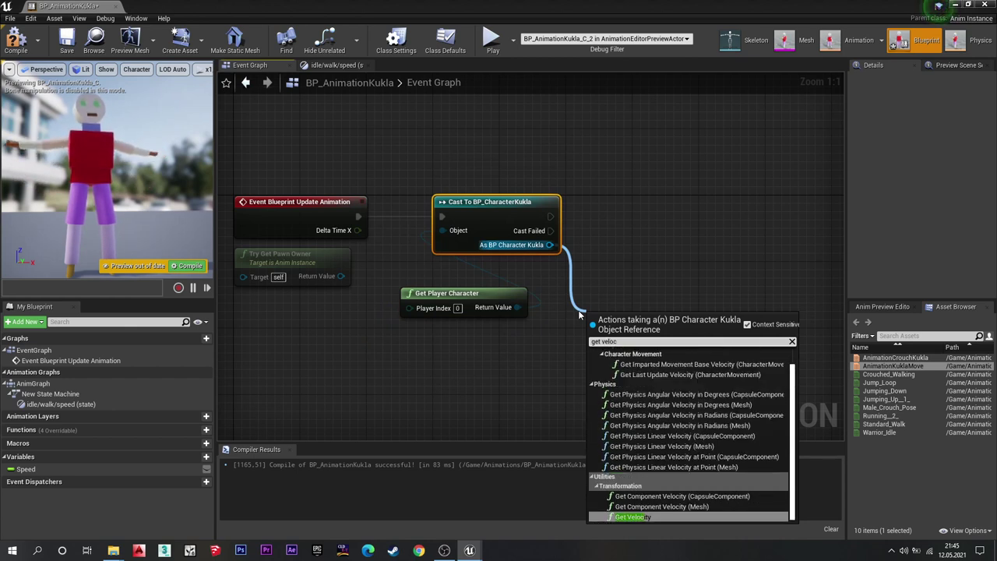
key("Return")
left_click_drag(606, 331, 606, 261)
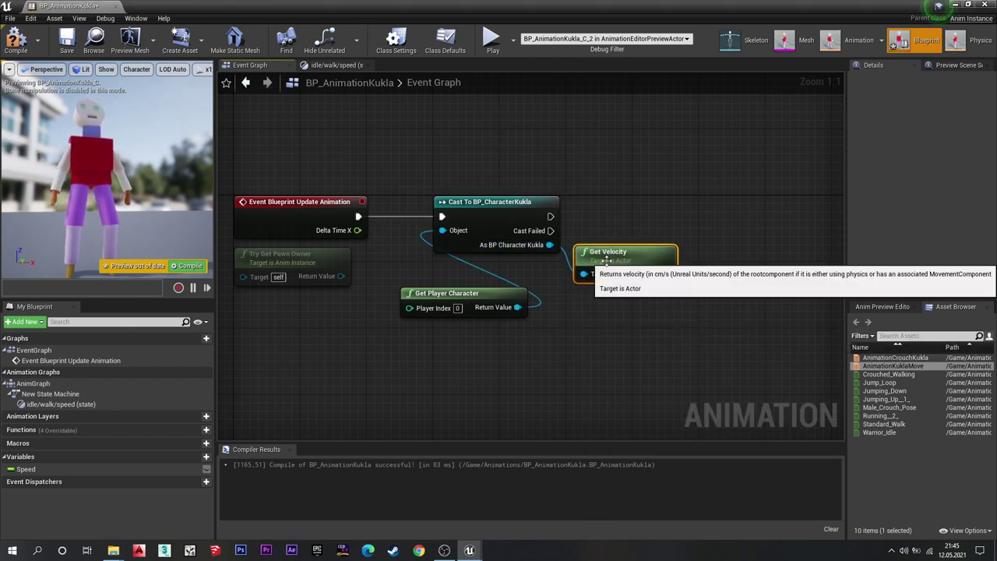
left_click_drag(497, 303, 528, 170)
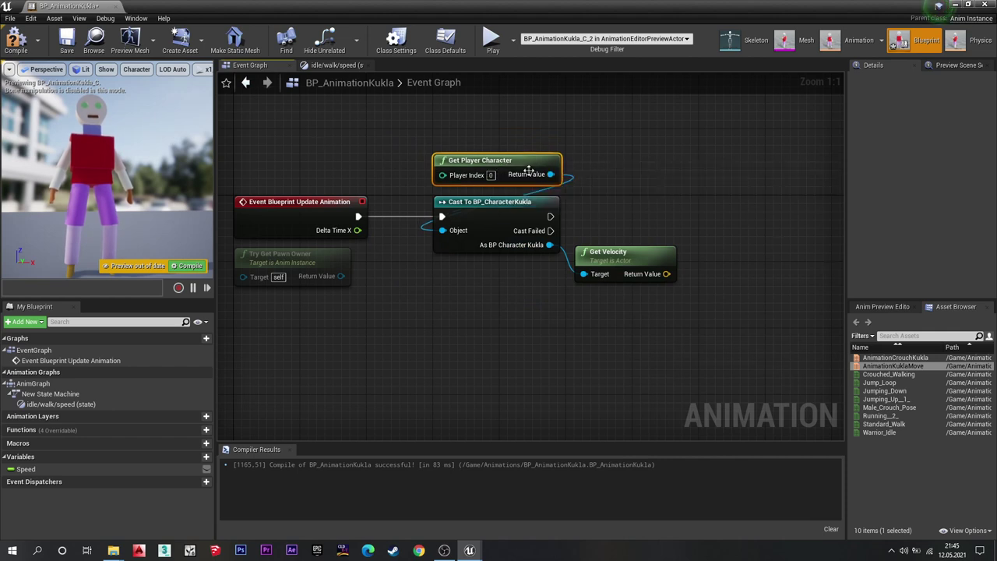
right_click_drag(528, 170, 440, 157)
Add a Vector Length node wired to Get Velocity's Return Value.
left_click_drag(578, 260, 470, 398)
type("vector")
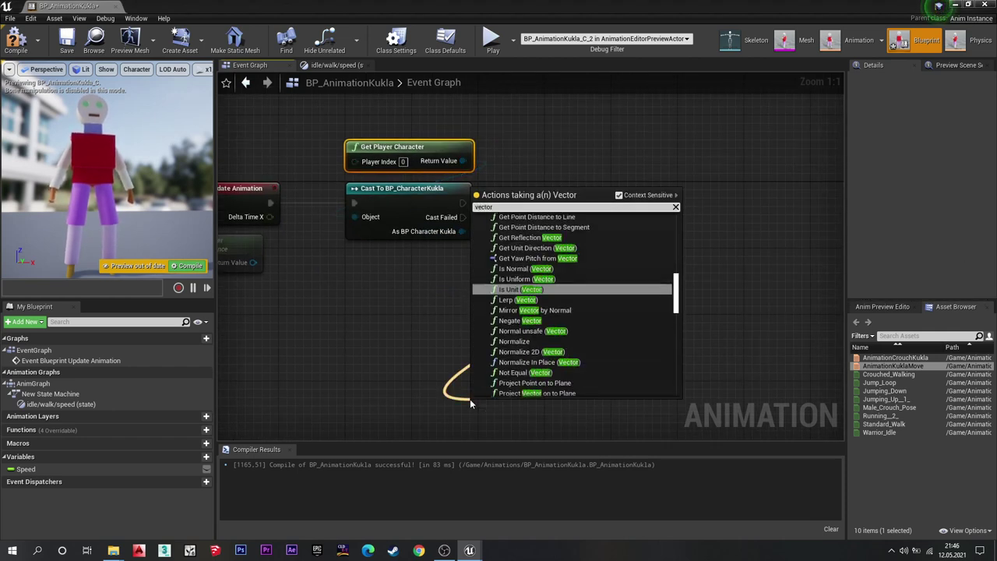
type(" length")
key("Return")
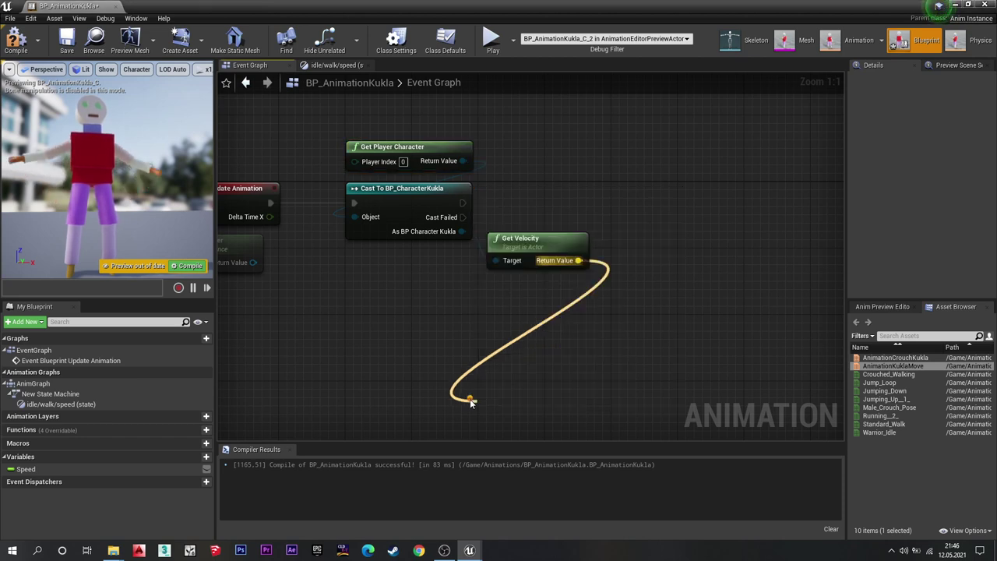
left_click_drag(498, 404, 515, 280)
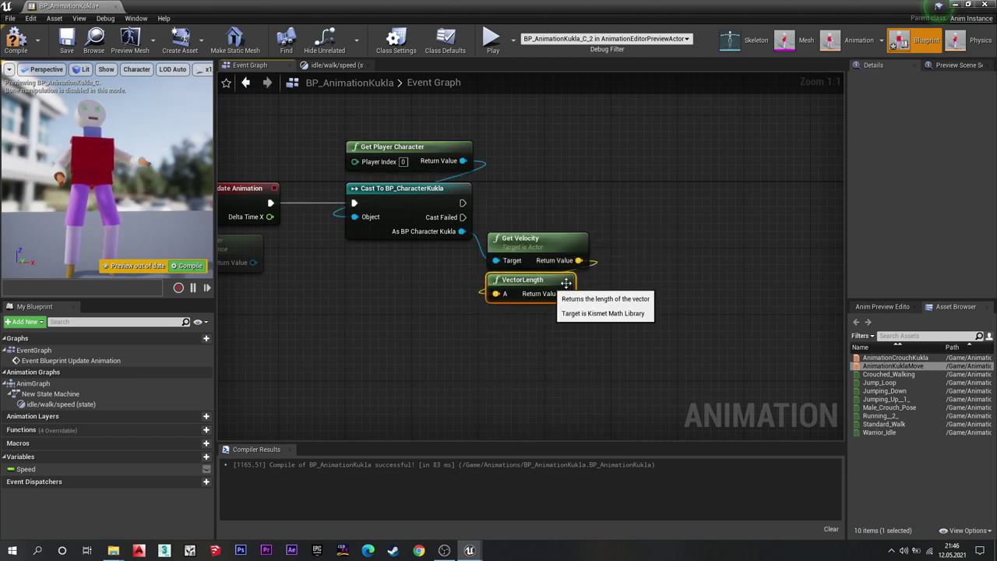
mouse_move(643, 298)
right_mouse_down()
mouse_move(618, 332)
mouse_move(644, 266)
right_mouse_up()
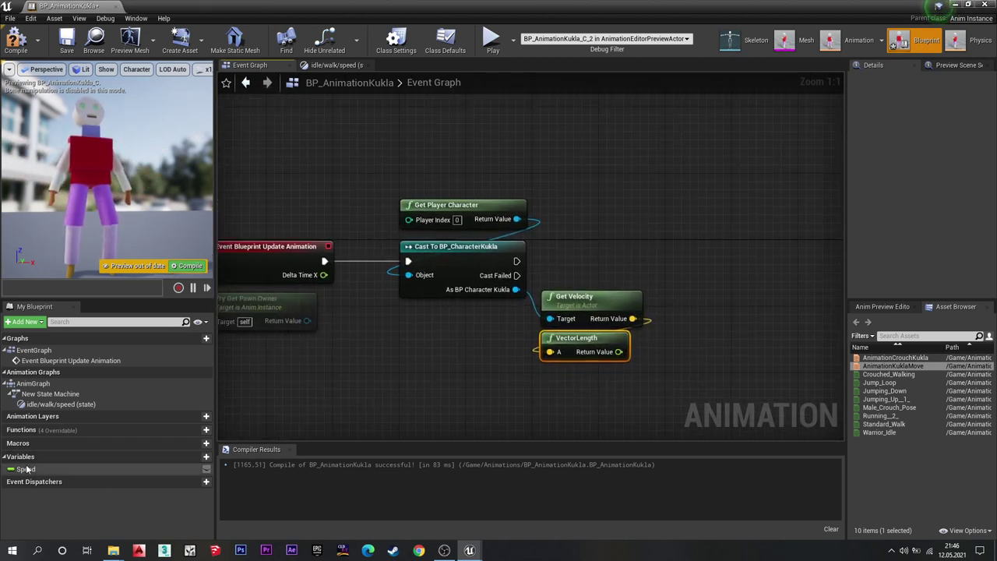
Add a SET Speed node fed by VectorLength and executed after the cast.
left_click_drag(25, 469, 684, 228)
left_click(704, 249)
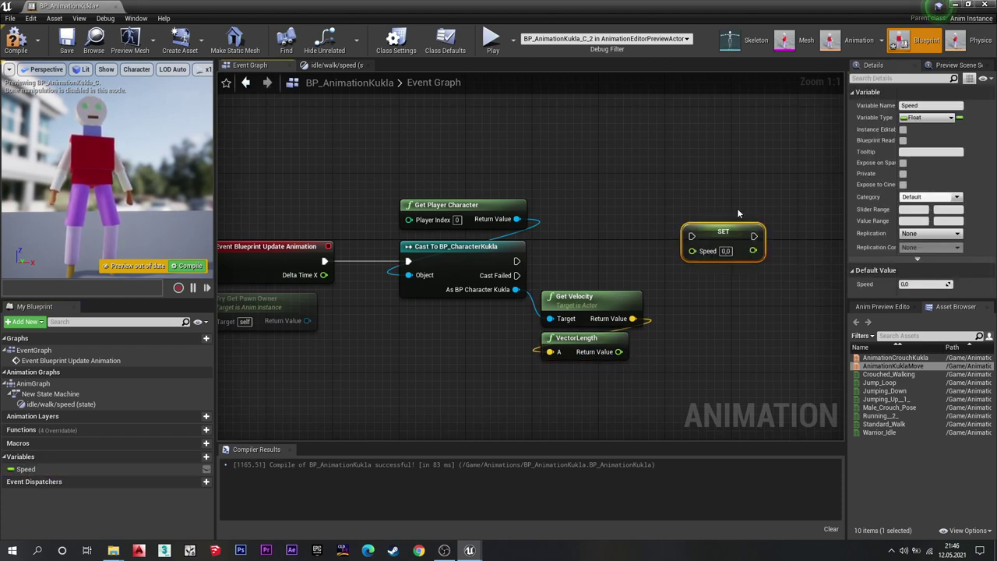
right_click_drag(725, 240, 606, 232)
left_click_drag(500, 347, 518, 350)
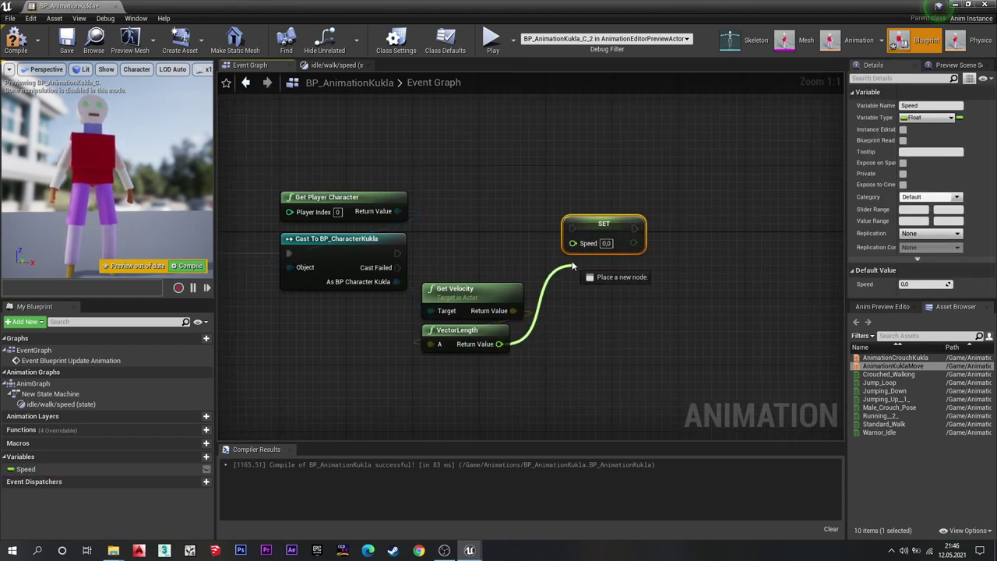
left_click_drag(574, 249, 573, 244)
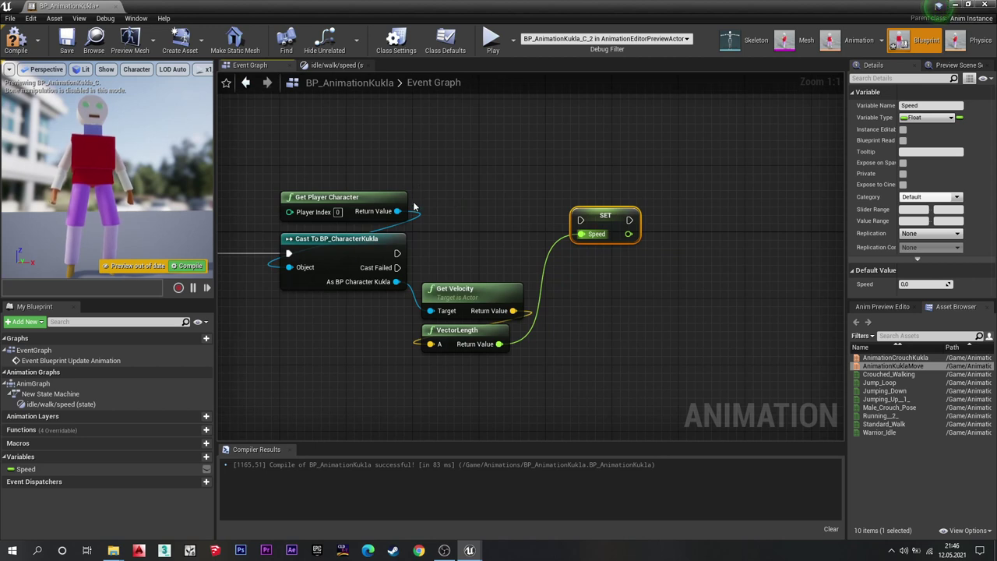
left_click_drag(397, 254, 580, 221)
Compile the animation blueprint and play the level to test it.
left_click(16, 39)
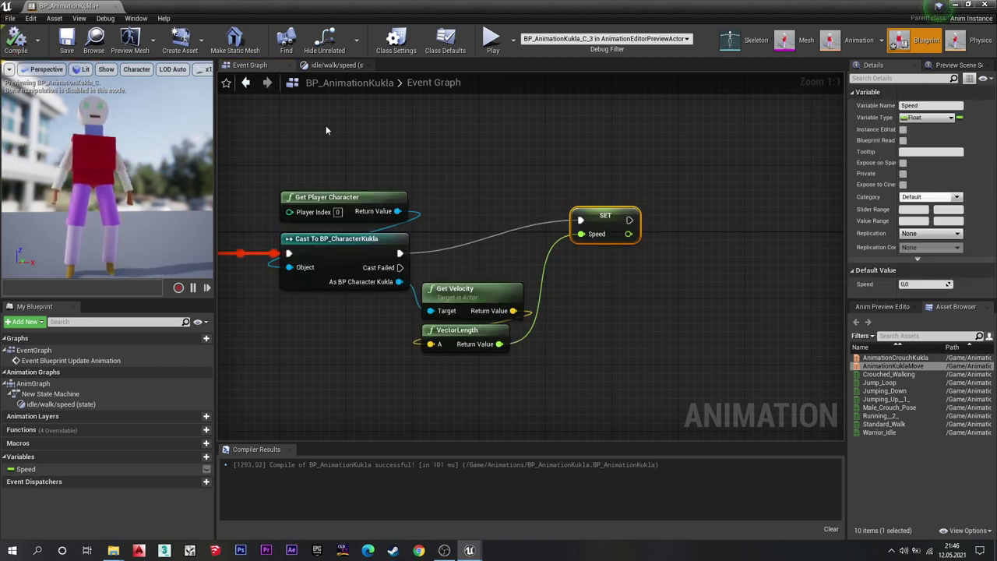
mouse_move(379, 141)
right_mouse_down()
mouse_move(394, 160)
mouse_move(426, 152)
right_mouse_up()
left_click(493, 42)
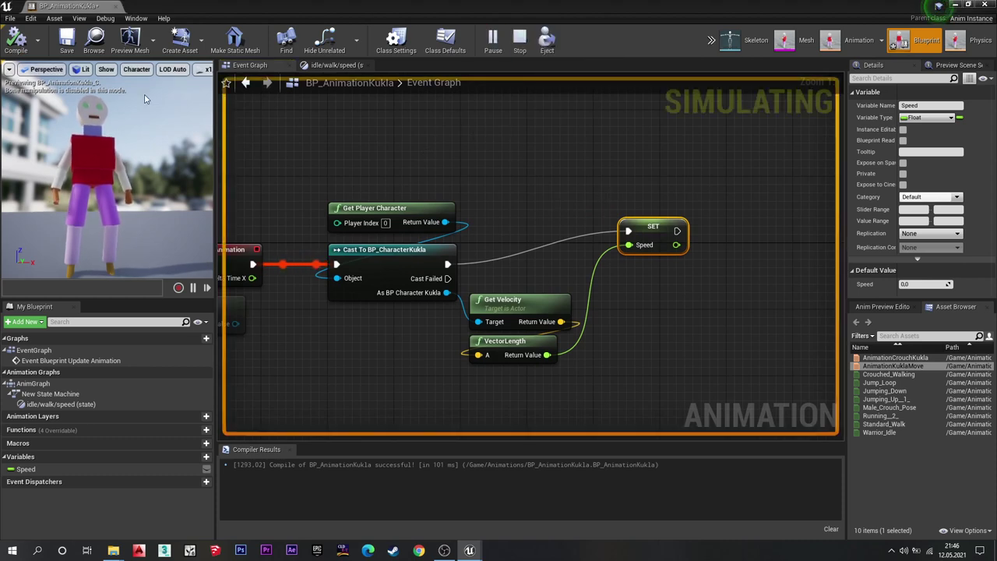
left_click(985, 4)
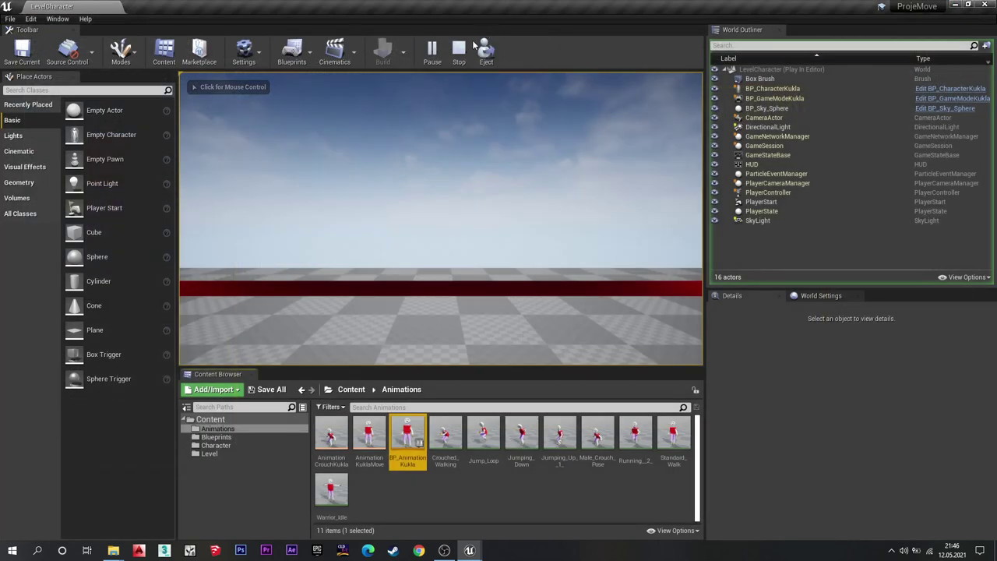
Stop and restart the play test, then turn the viewport toward the PlayerStart.
left_click(459, 49)
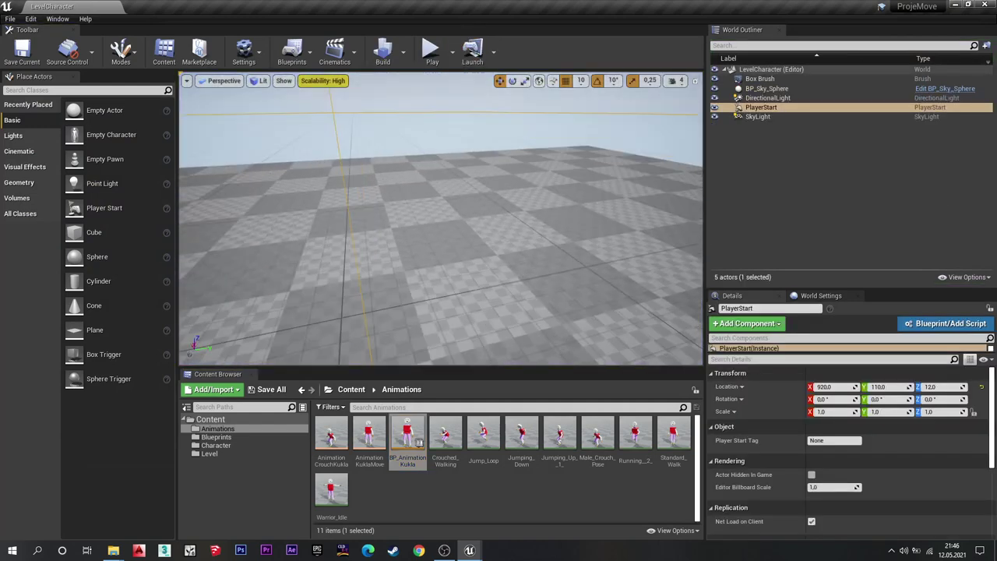
left_click(431, 50)
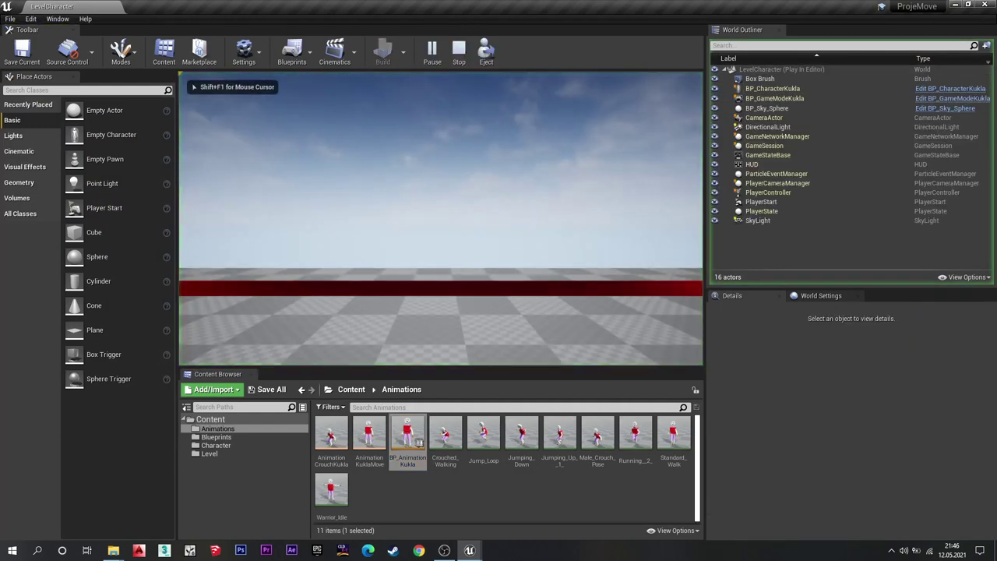
key("Escape")
right_click_drag(483, 241, 436, 233)
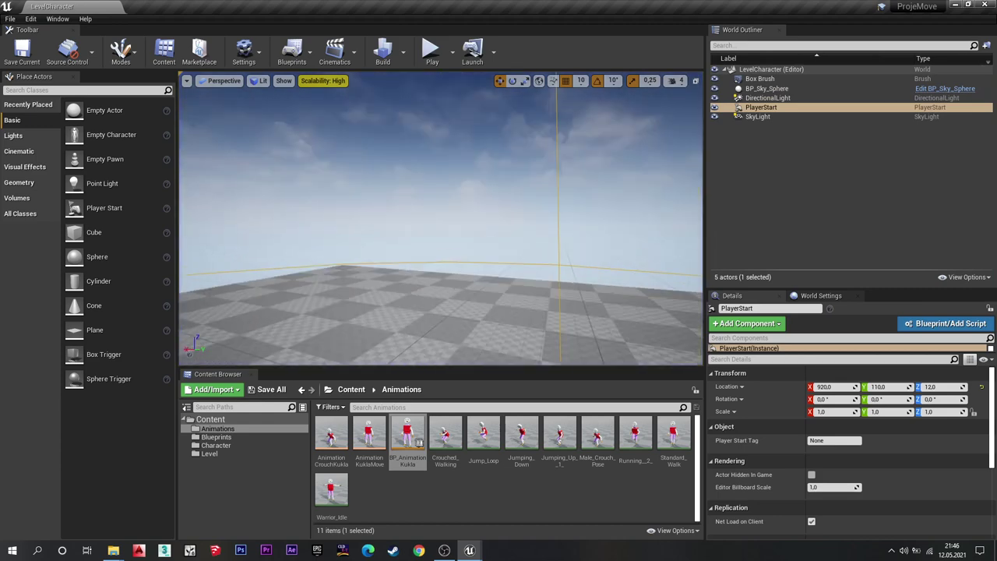
right_click_drag(508, 251, 497, 247)
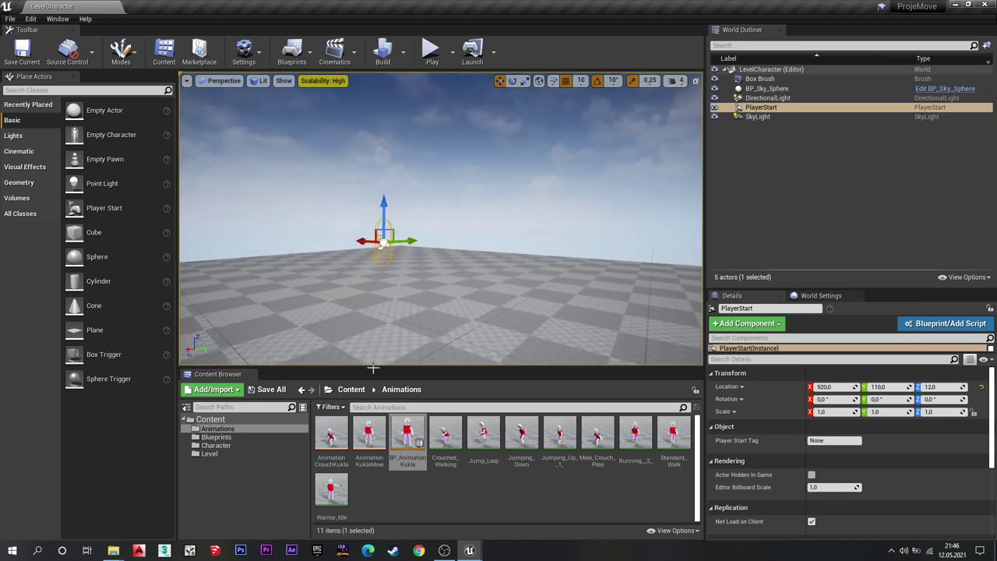
Play-test once more, then open the Blueprints folder from the Content root.
left_click(349, 389)
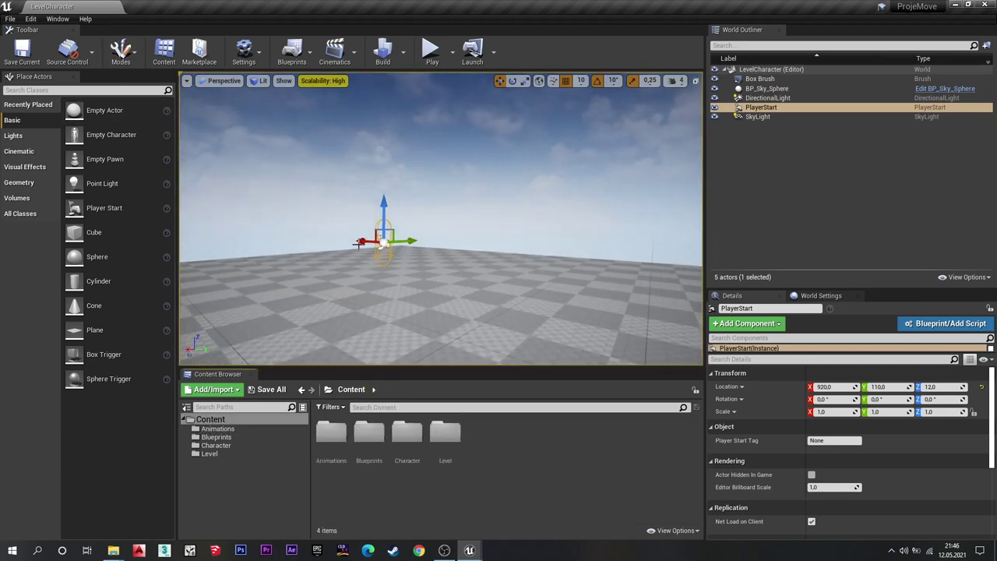
right_click_drag(500, 295, 496, 292)
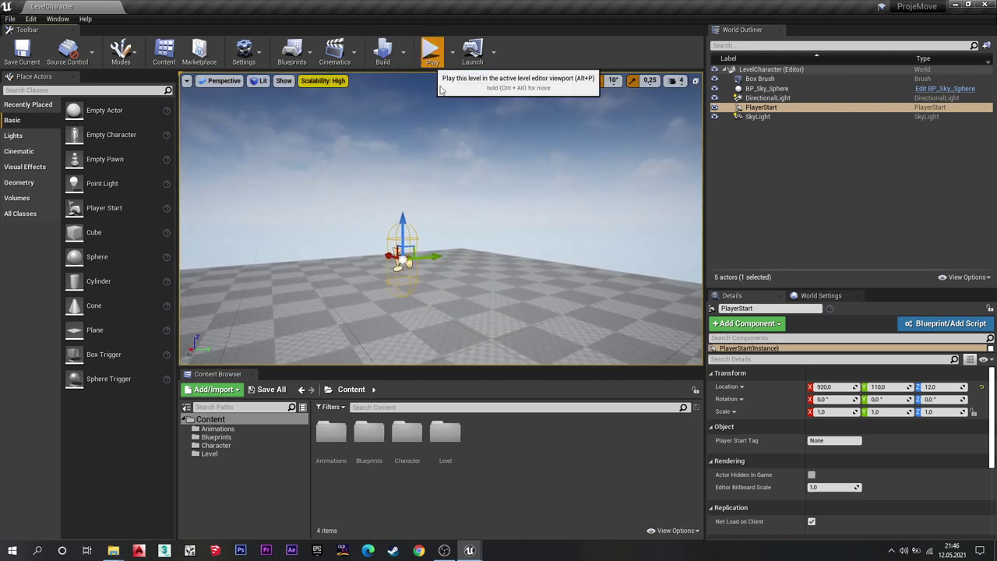
left_click(432, 51)
key("Escape")
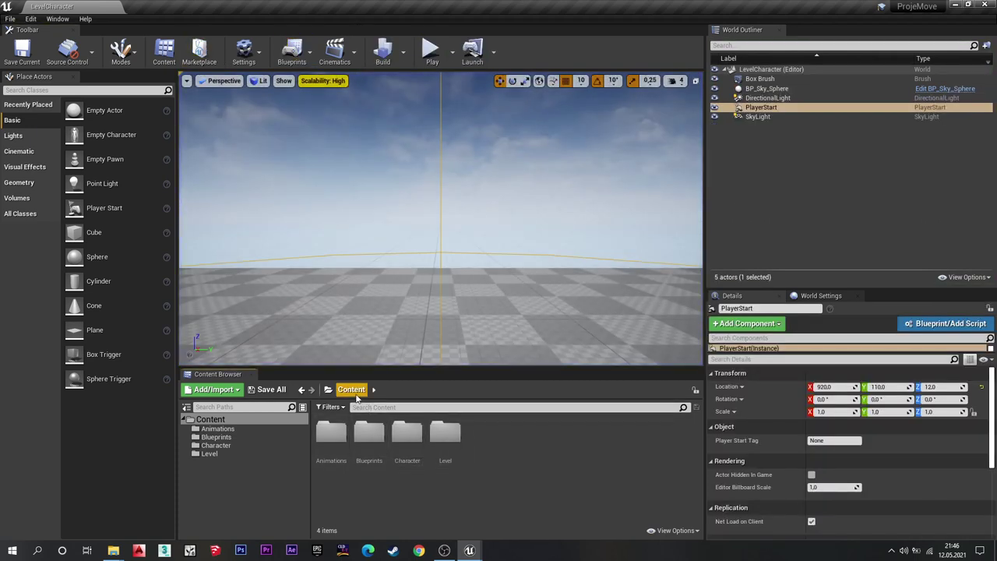
double_click(370, 432)
Open BP_CharacterKukla and select its CapsuleComponent.
double_click(322, 443)
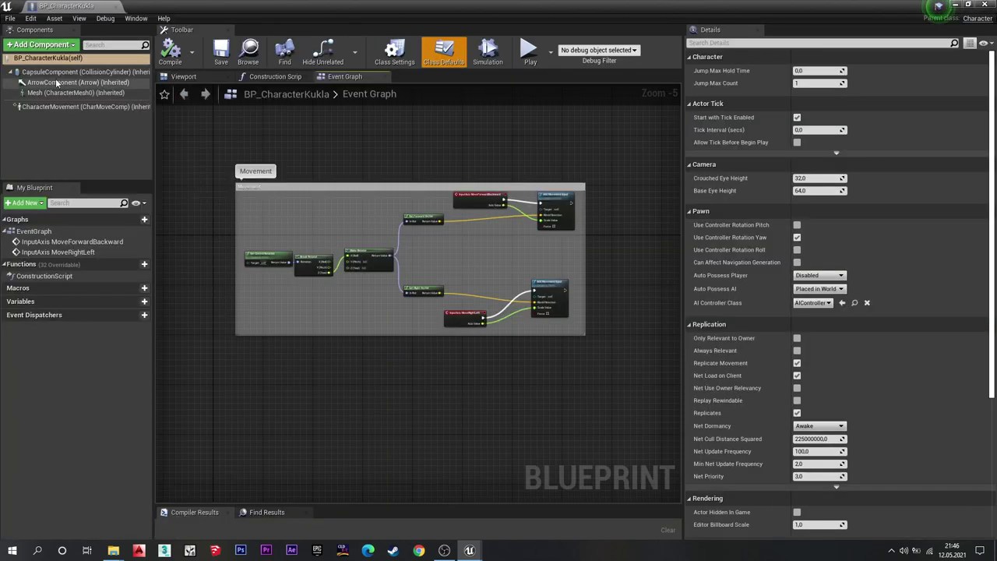
left_click(68, 73)
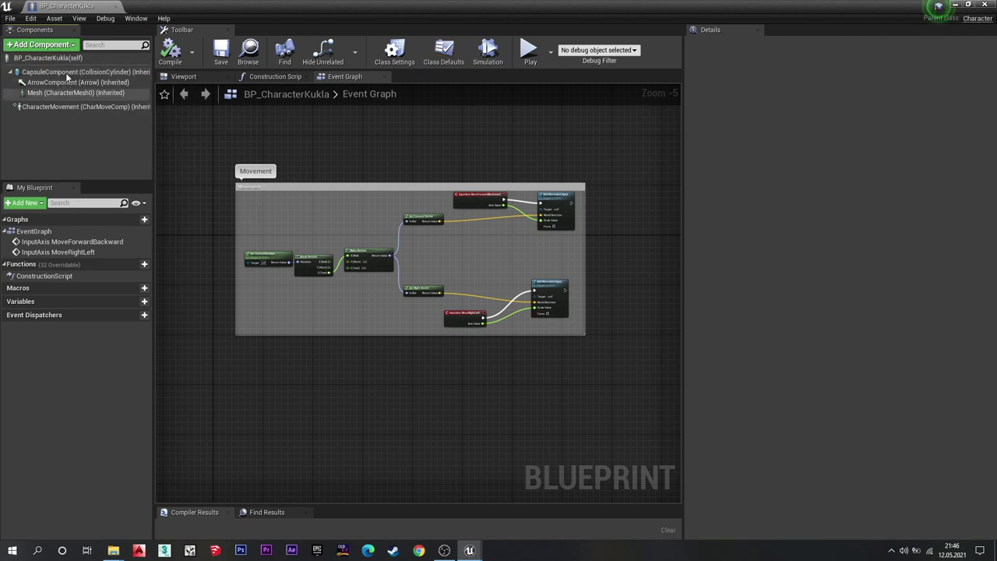
left_click(50, 58)
left_click(62, 46)
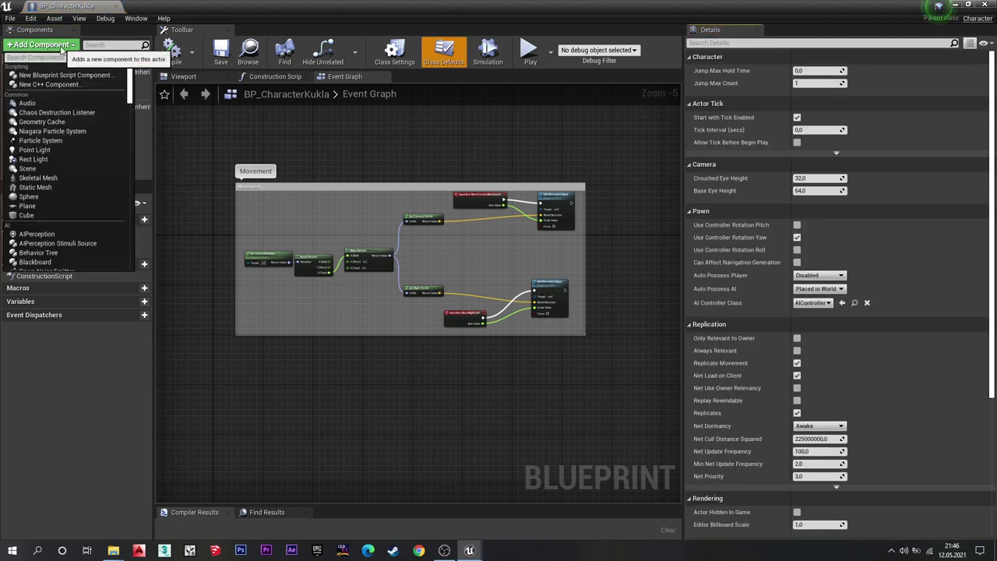
left_click(60, 47)
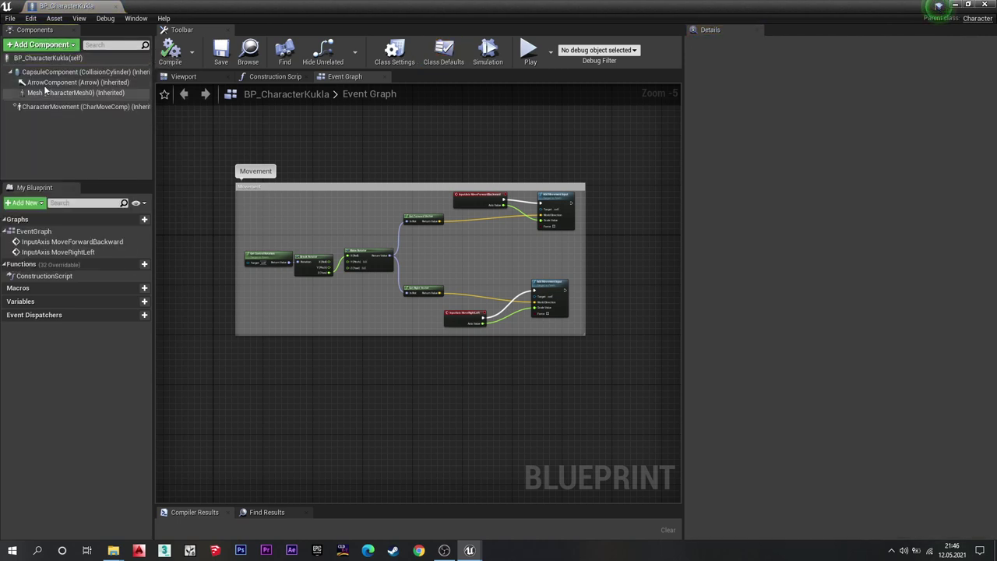
left_click(57, 73)
Add a Spring Arm component and rename it Camera Boom.
left_click(46, 47)
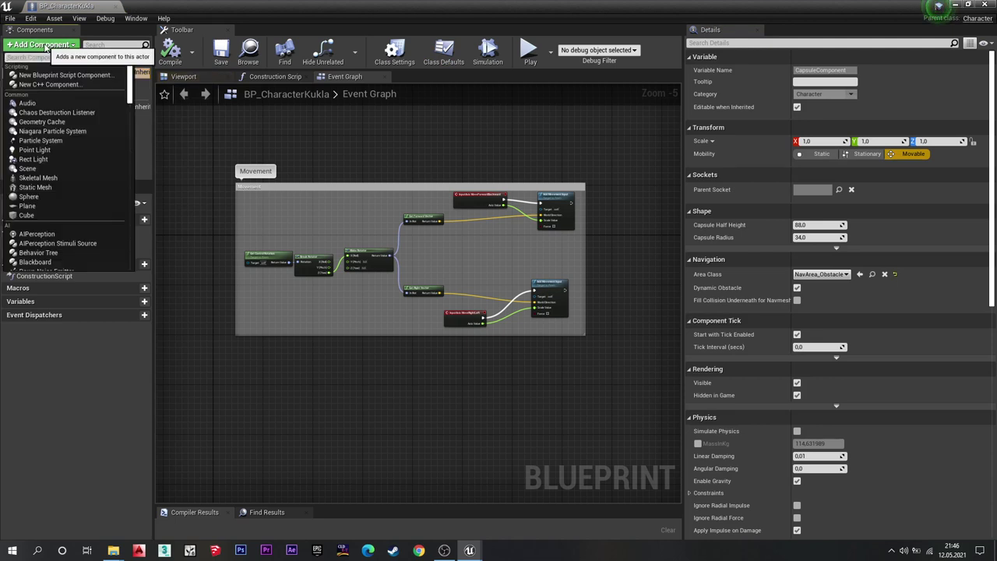
type("sp")
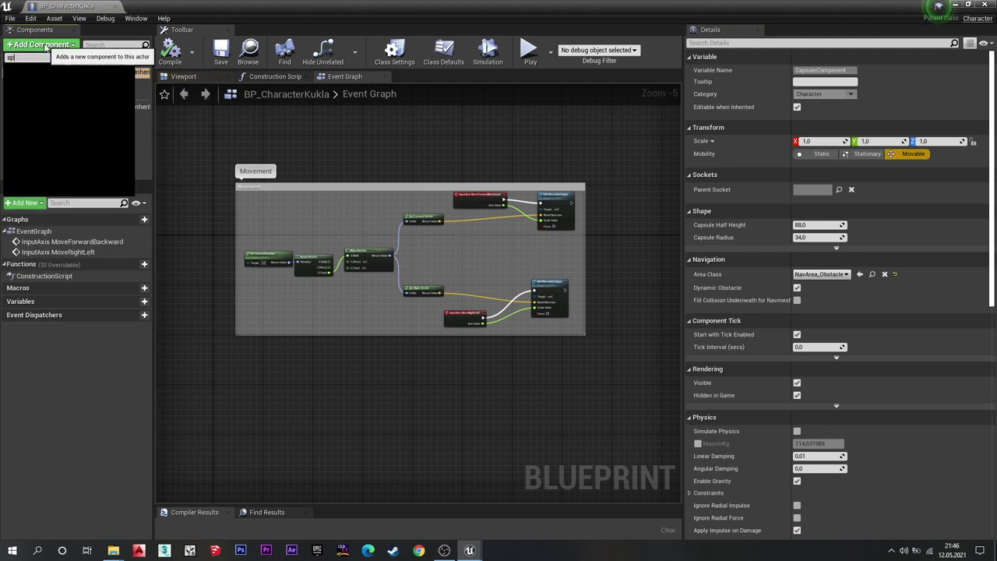
key("Down")
key("Return")
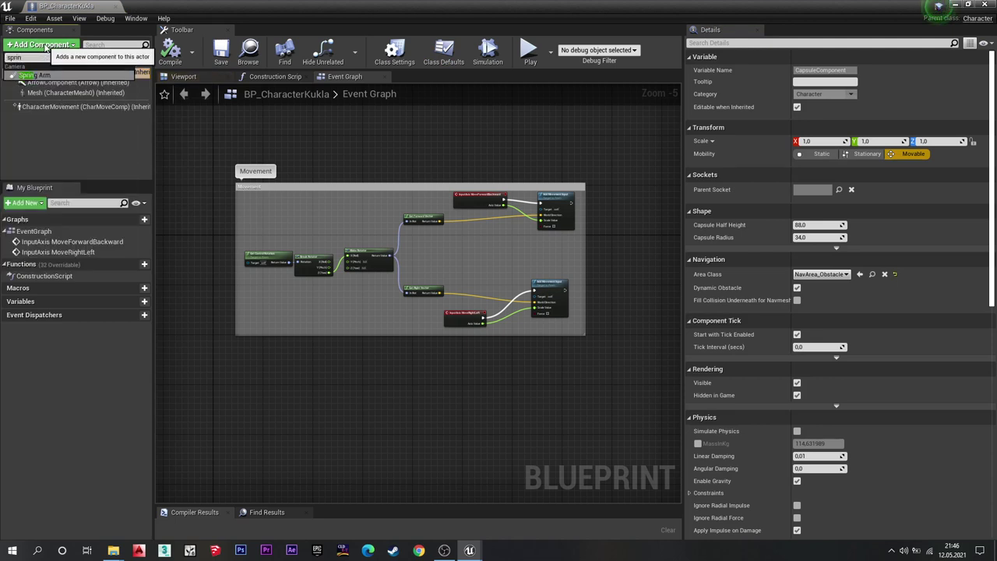
key("Caps_Lock")
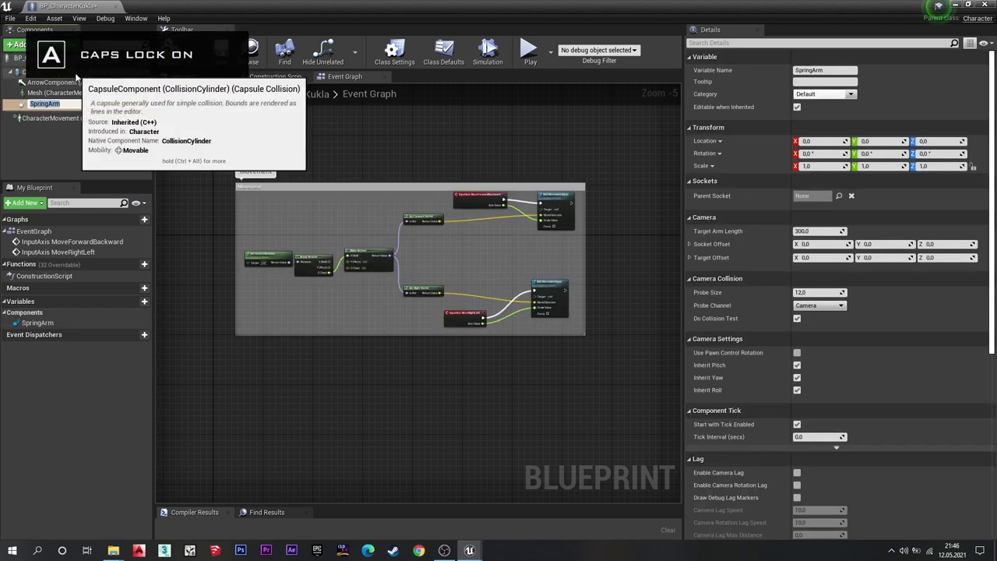
type("Camera")
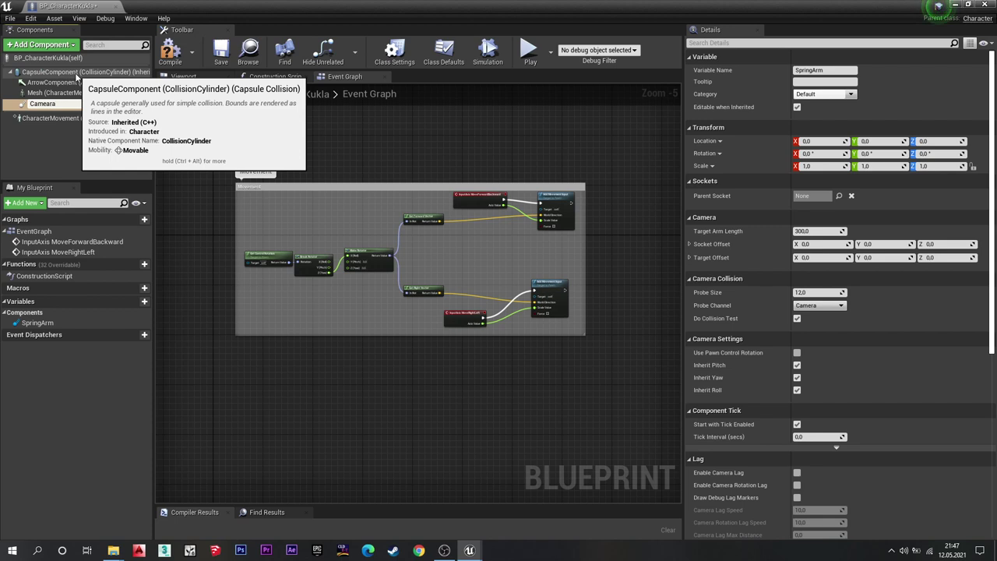
type(" Boom")
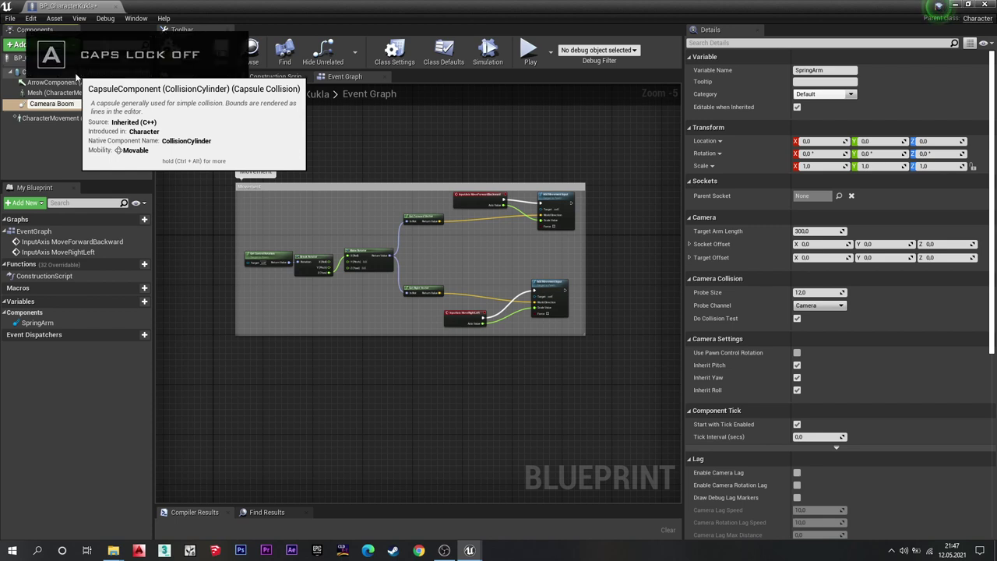
key("Return")
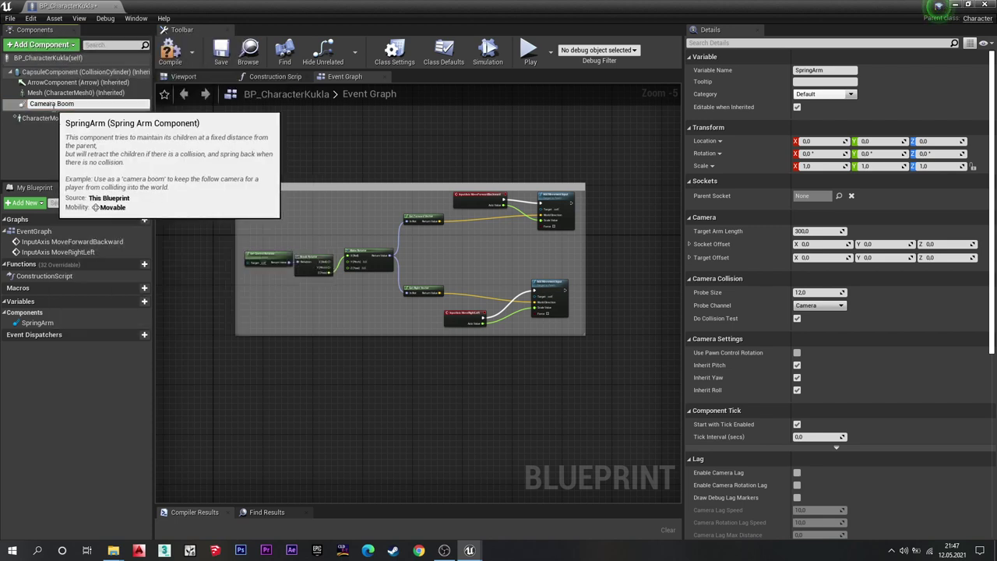
Add a Camera component and attach it under Camera Boom.
left_click(62, 125)
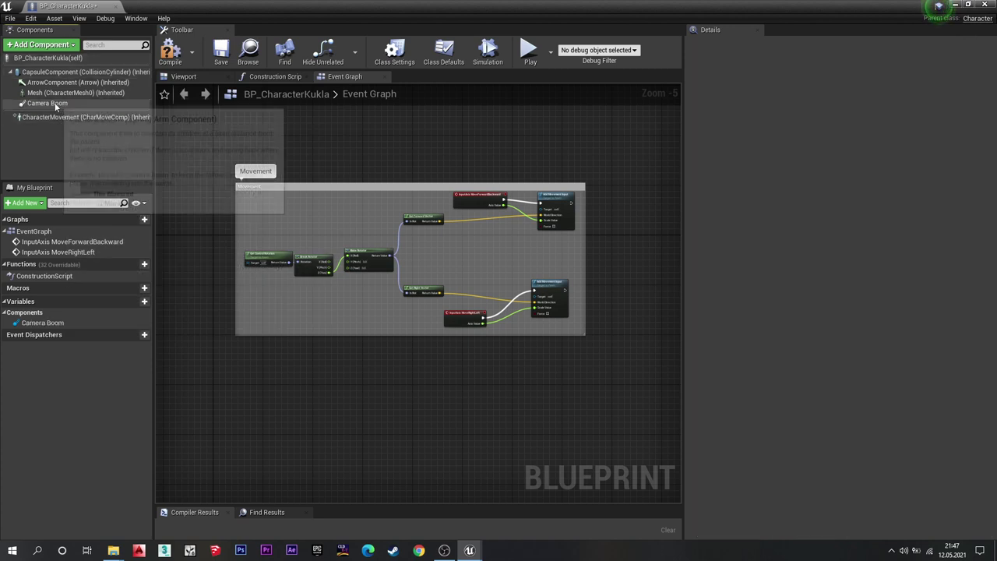
left_click(49, 49)
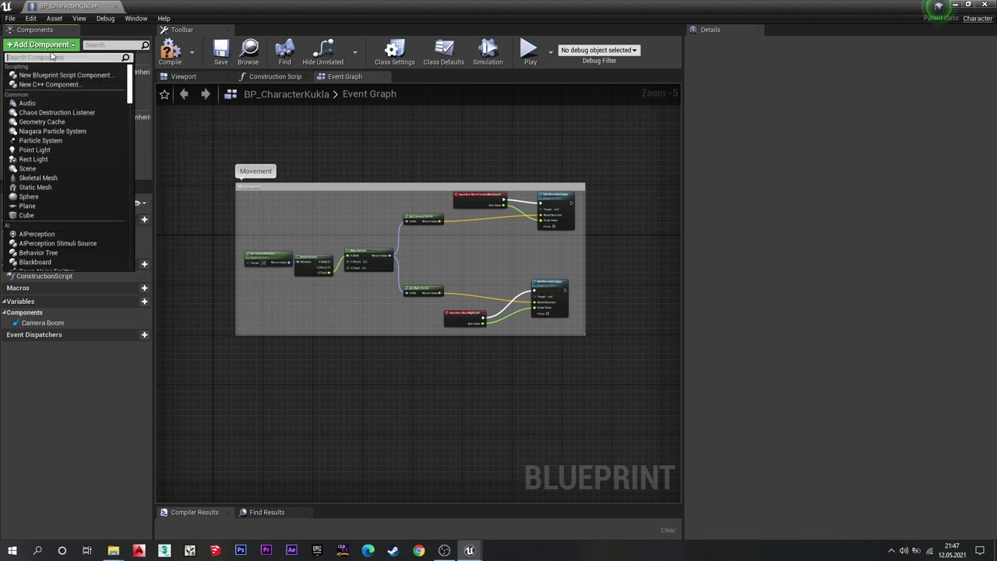
type("camera")
left_click(109, 127)
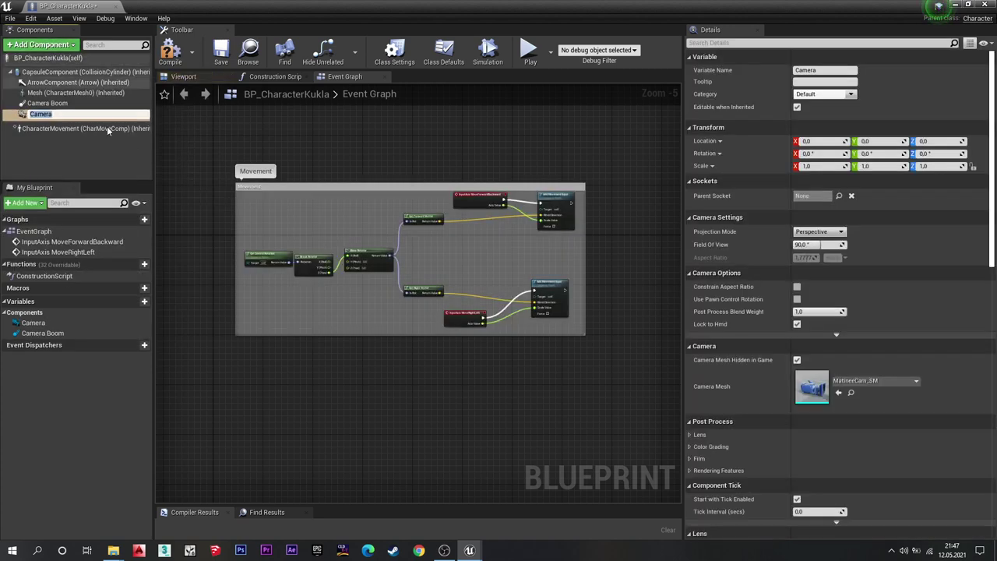
left_click_drag(43, 114, 54, 105)
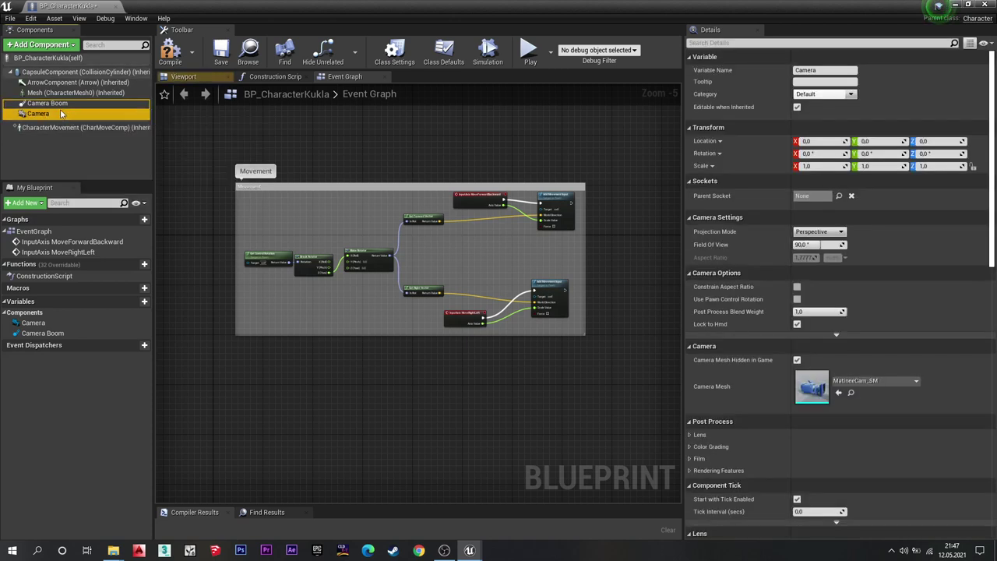
left_click(44, 104)
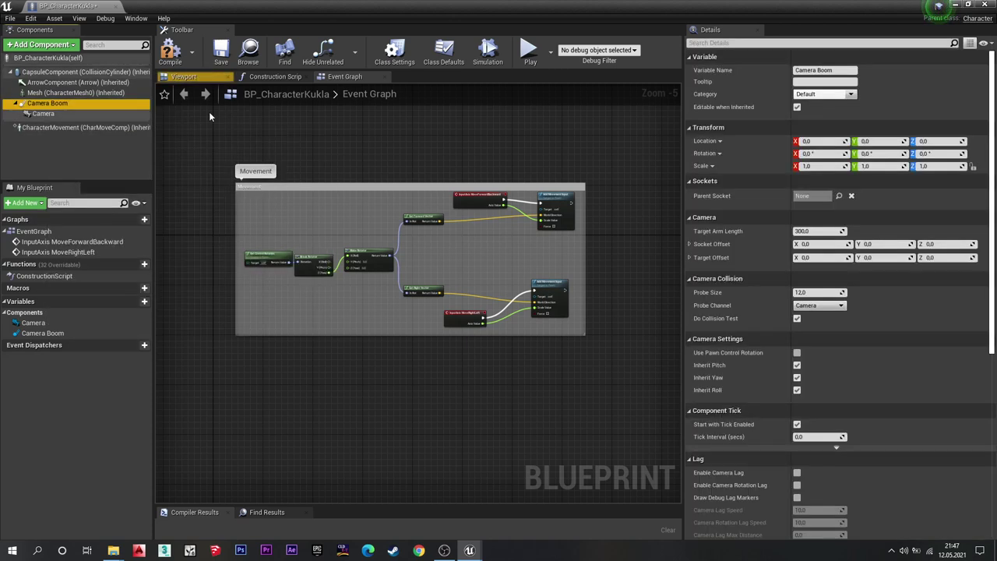
In the character's 3D viewport, raise the Camera 40 units upward.
left_click(196, 77)
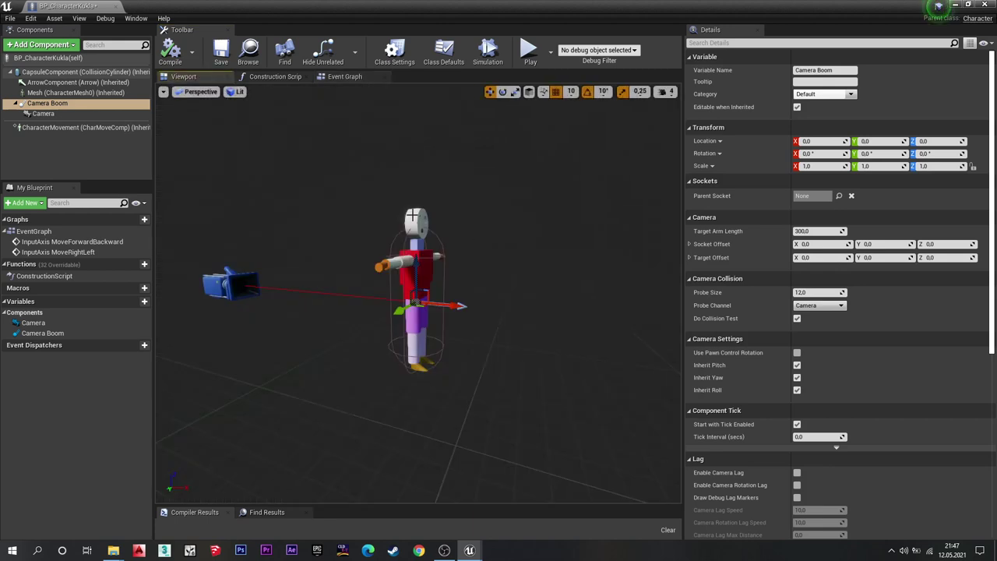
mouse_move(419, 296)
left_mouse_down()
mouse_move(436, 296)
mouse_move(469, 239)
mouse_move(498, 258)
left_mouse_up()
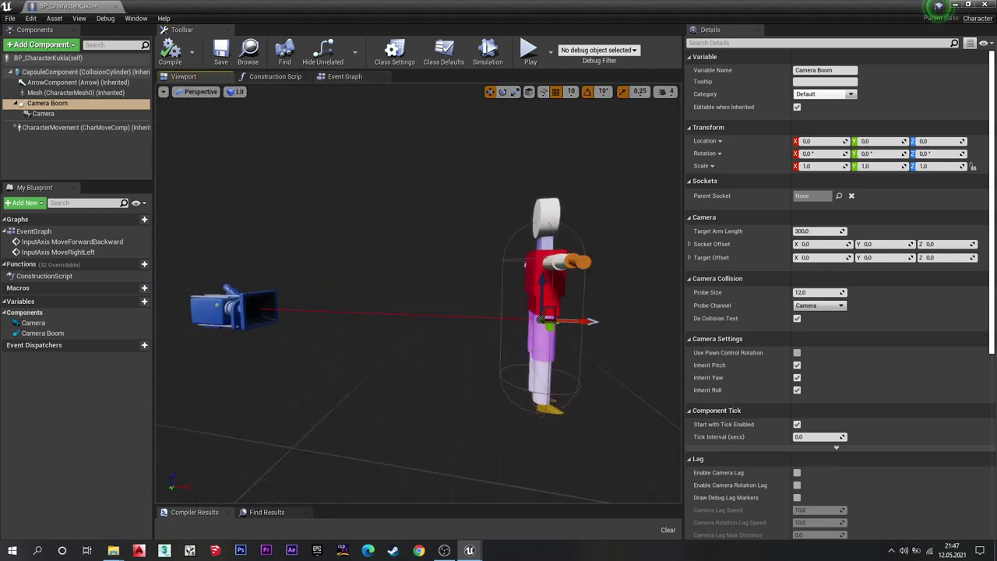
left_click(194, 311)
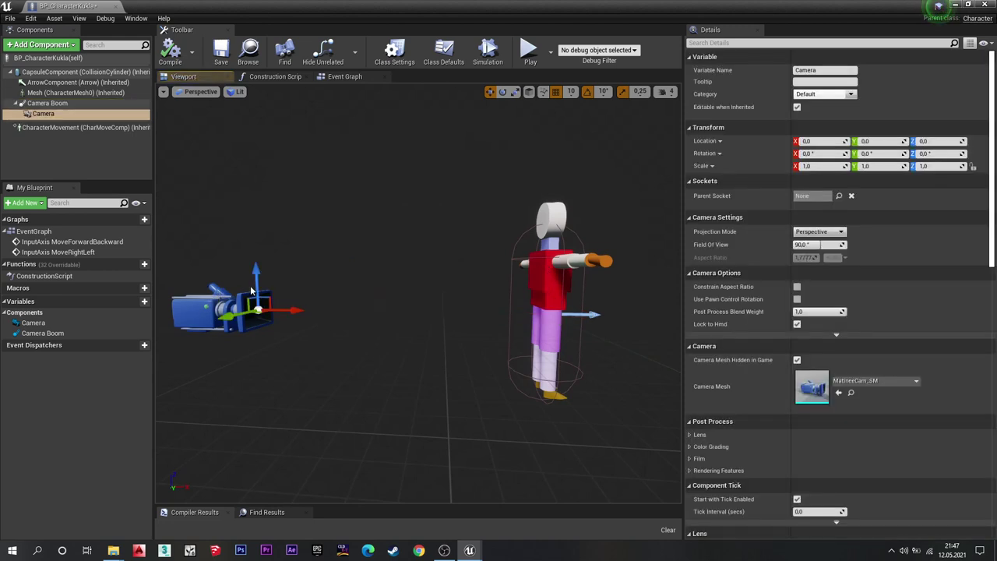
left_click_drag(258, 276, 265, 239)
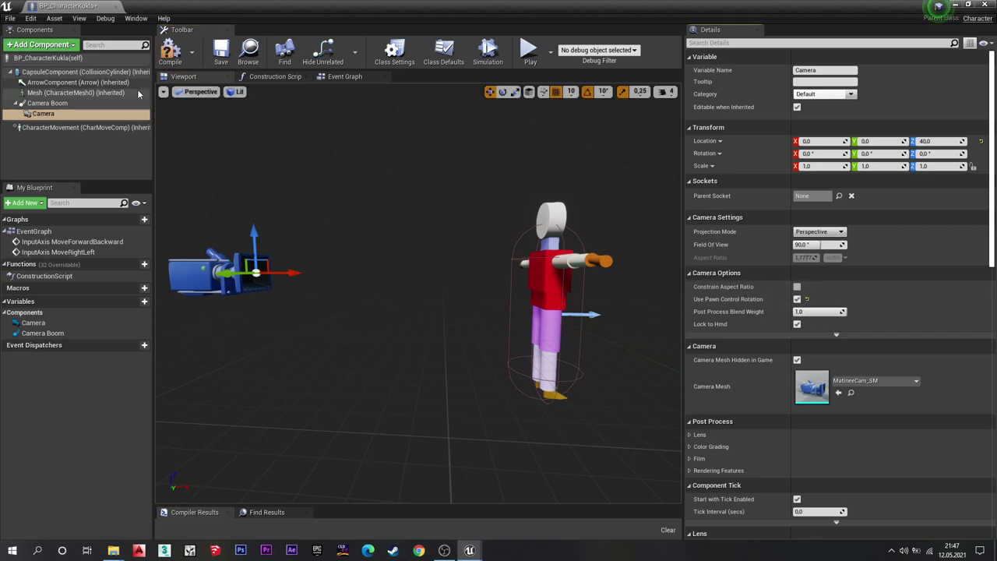
Compile the character blueprint and play-test the level.
left_click(171, 55)
scroll(438, 205, "down", 4)
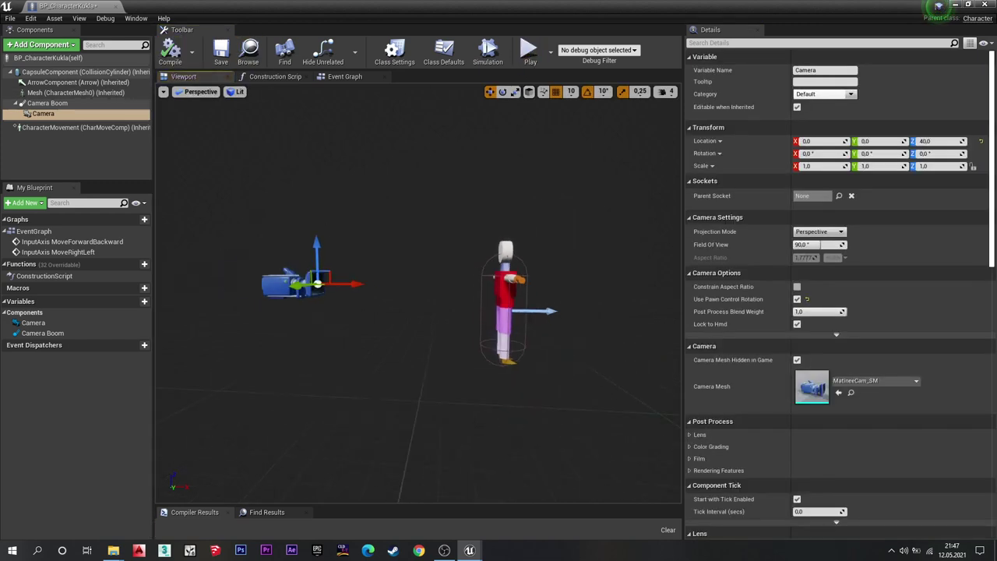
left_click_drag(382, 229, 382, 229)
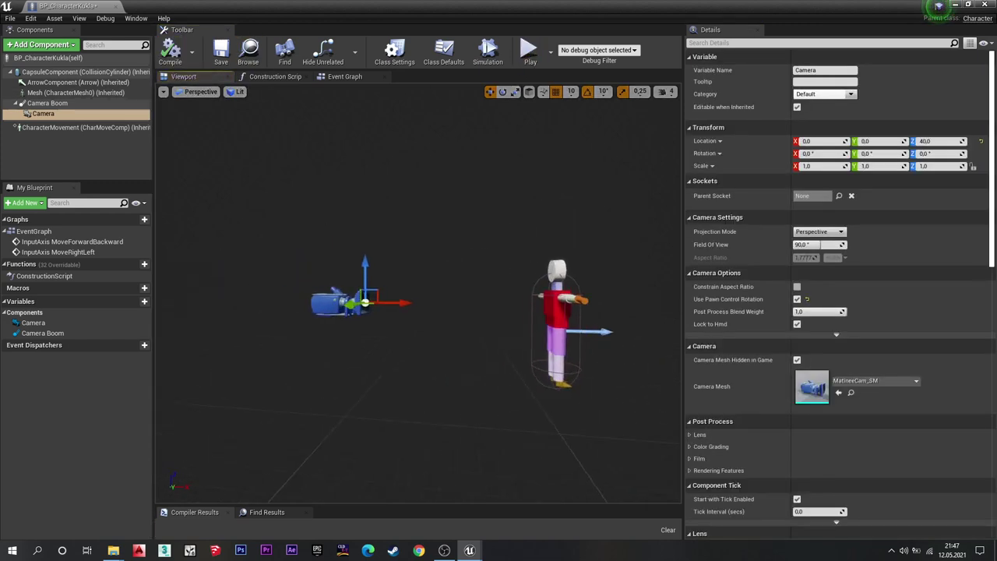
left_click(70, 114)
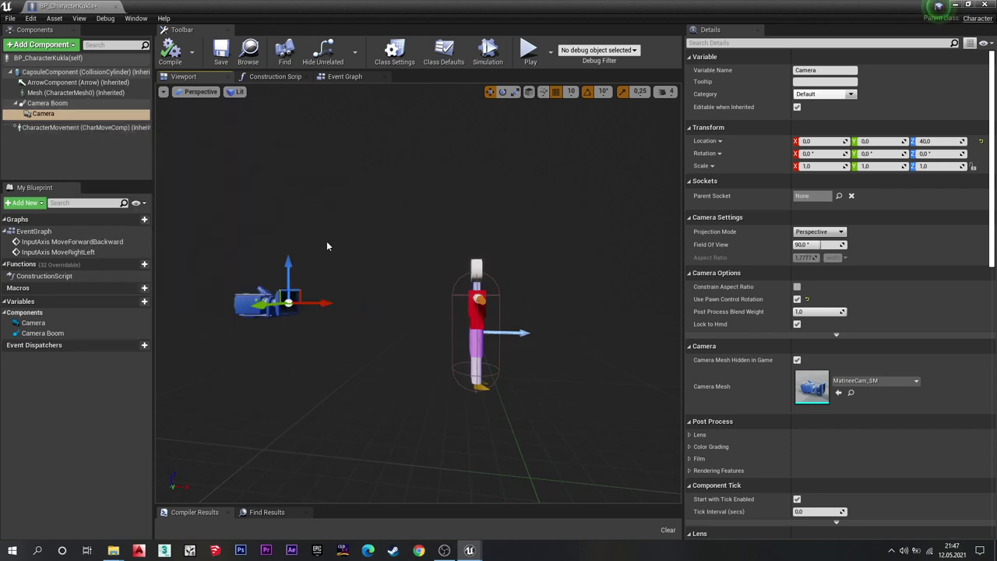
left_click(529, 50)
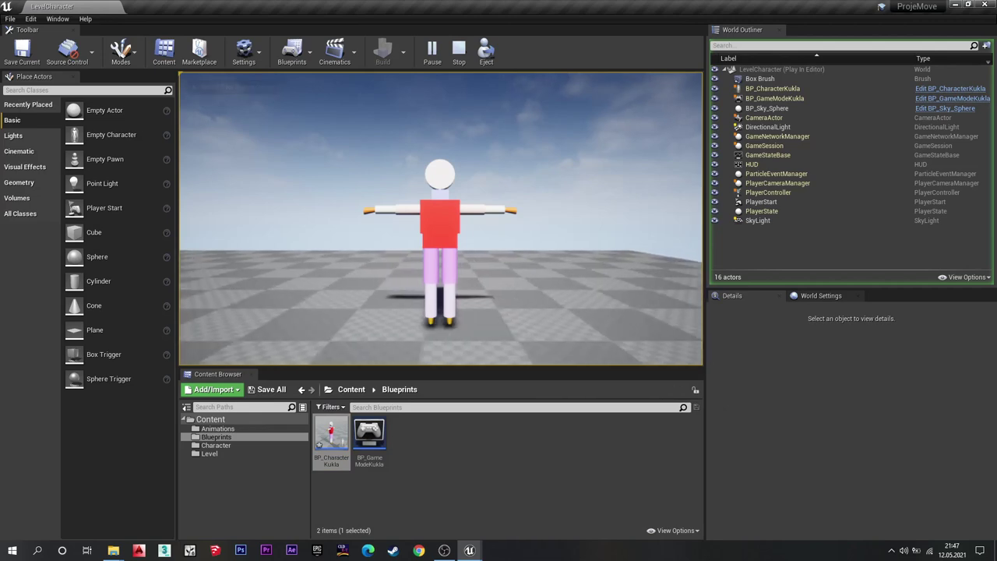
Stop the play test, reopen BP_CharacterKukla, and review its class defaults.
key("Escape")
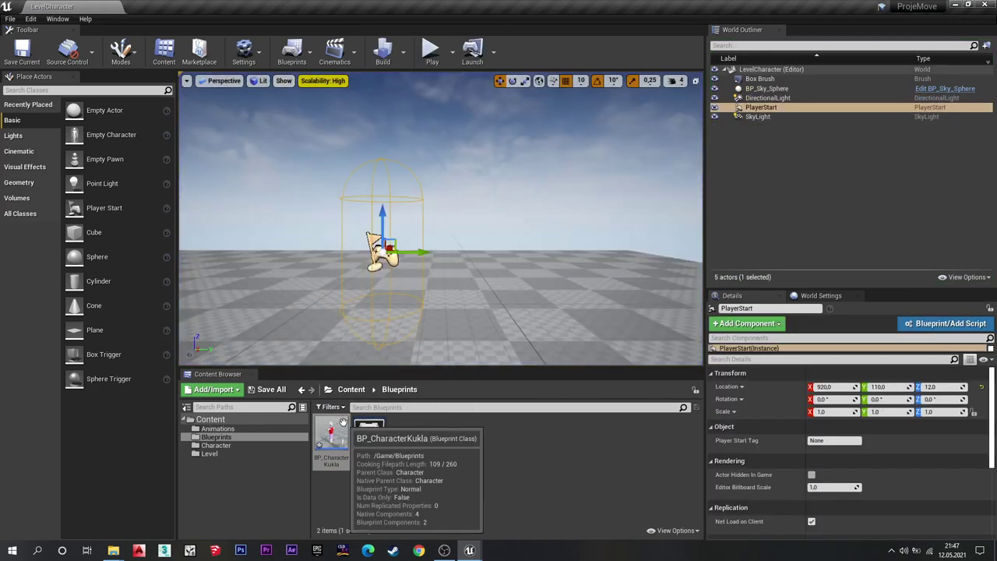
double_click(332, 434)
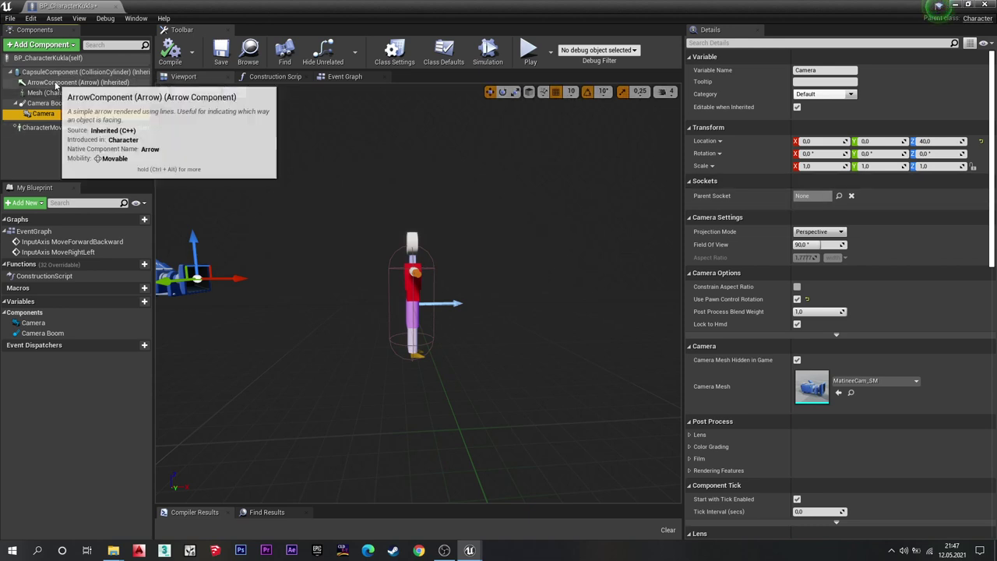
left_click(48, 57)
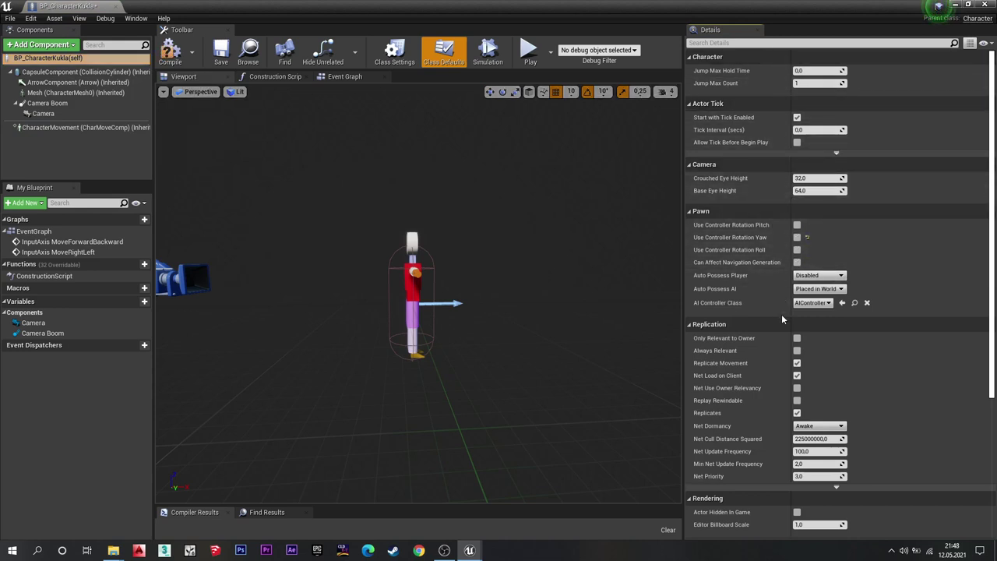
scroll(777, 272, "down", 2)
scroll(780, 300, "down", 2)
scroll(783, 325, "down", 2)
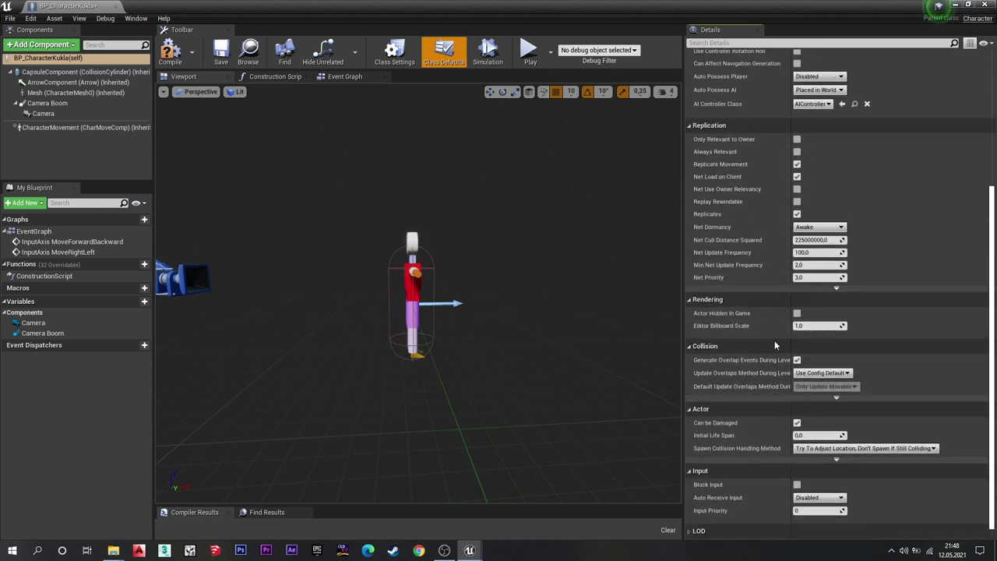
scroll(782, 335, "down", 1)
Set the CapsuleComponent's Capsule Half Height to 90.
left_click(81, 58)
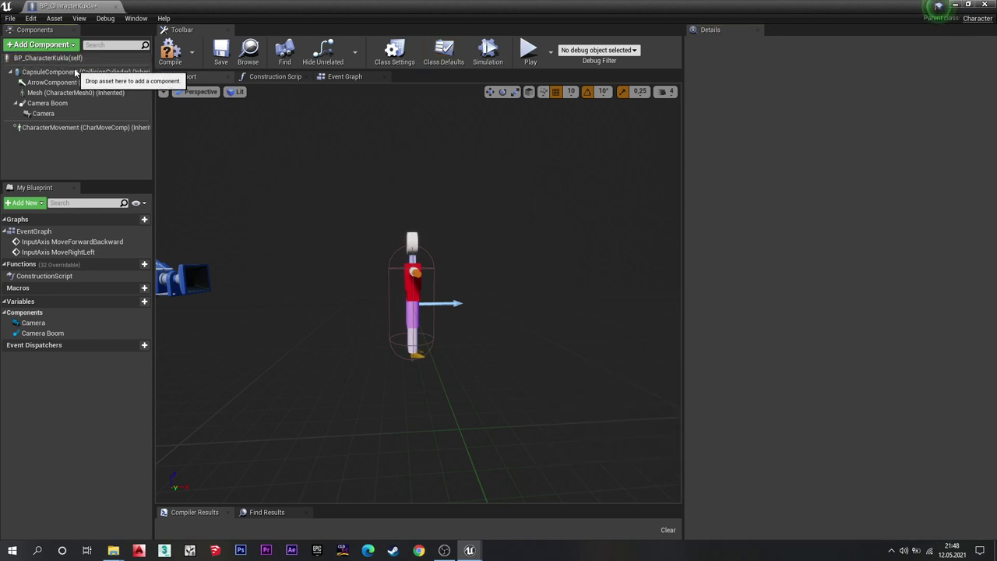
left_click(78, 71)
scroll(919, 219, "down", 2)
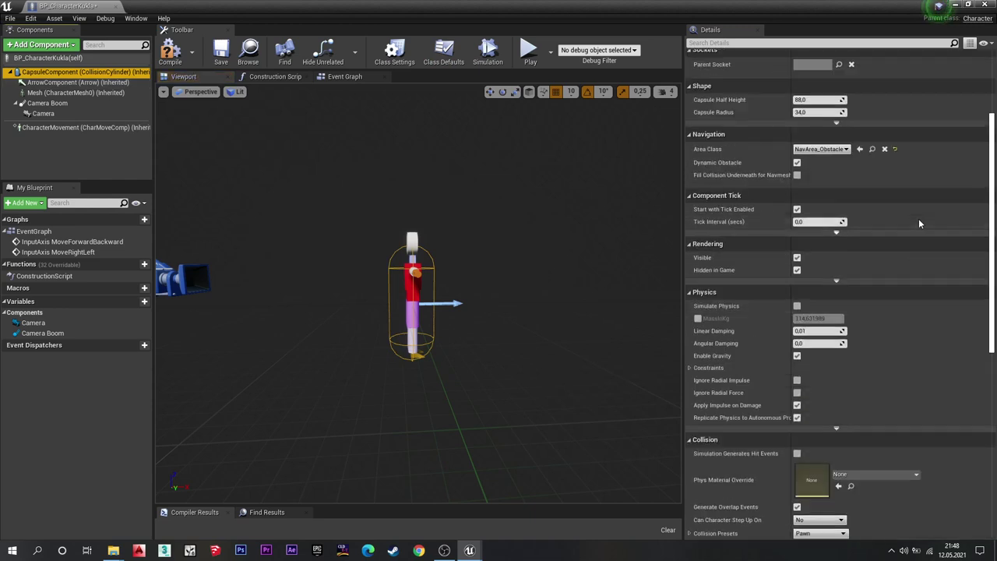
scroll(922, 220, "down", 2)
scroll(925, 223, "up", 1)
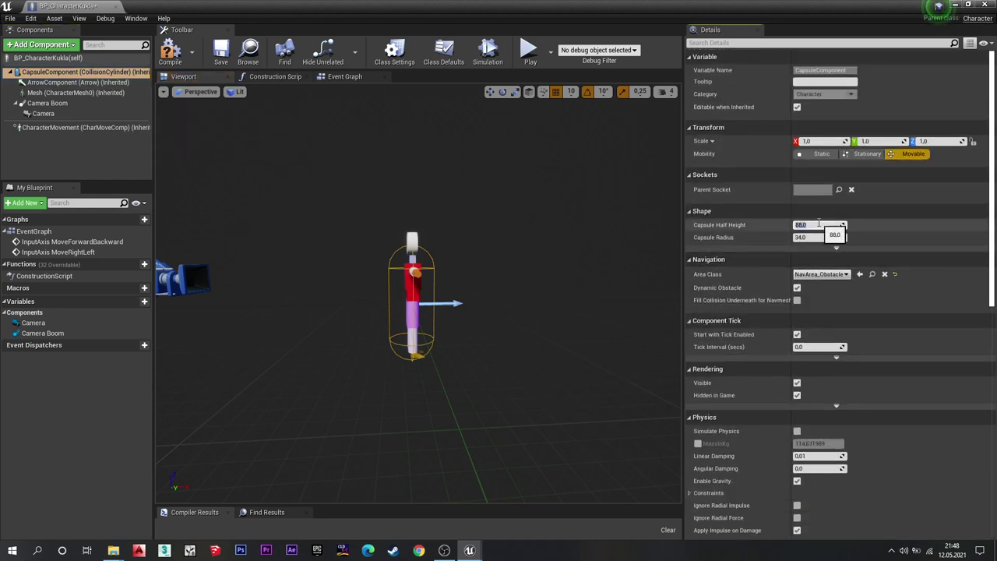
key("Num_Lock")
type("90")
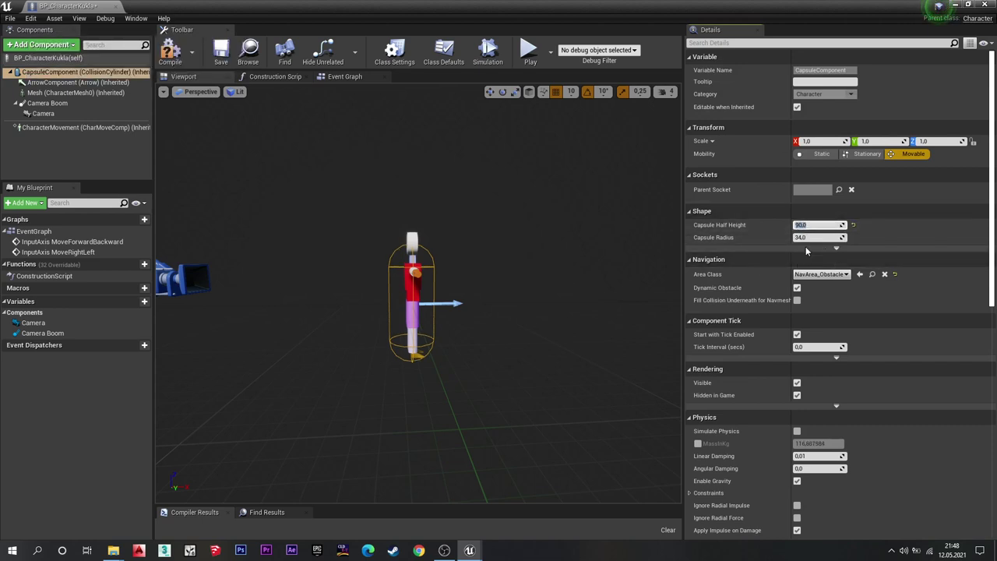
scroll(806, 250, "down", 3)
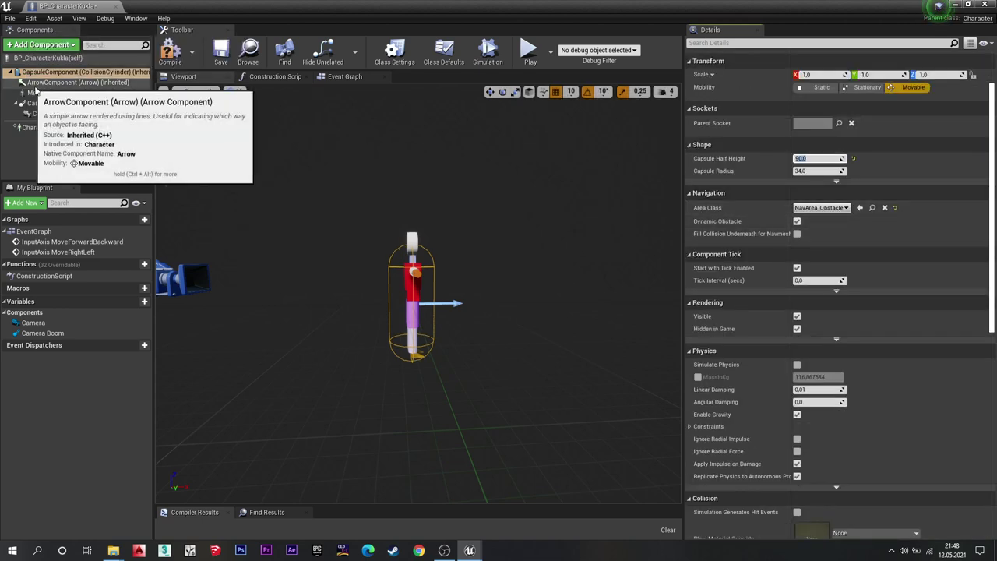
left_click(43, 93)
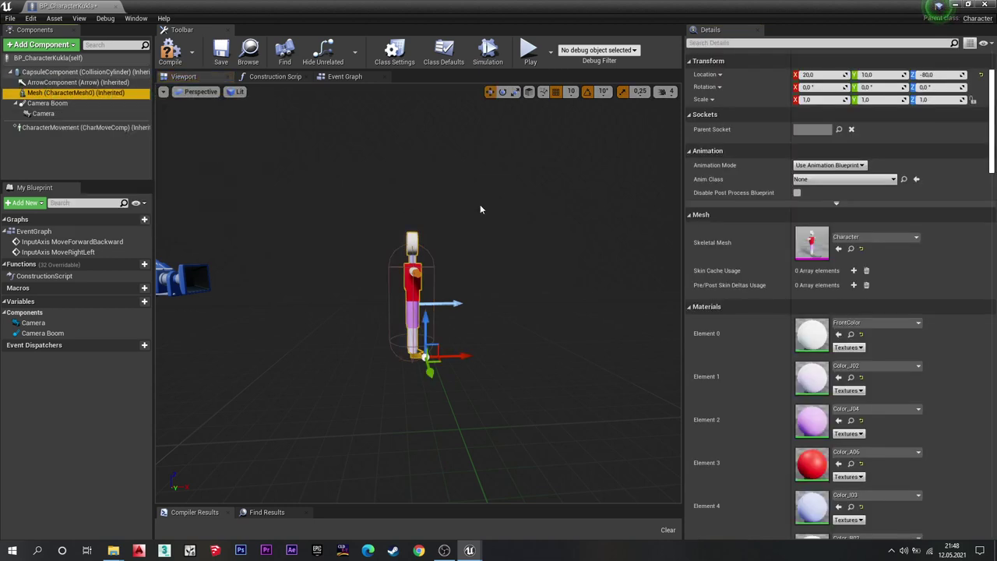
Assign BP_AnimationKukla_C as the Mesh's animation class.
scroll(837, 200, "up", 3)
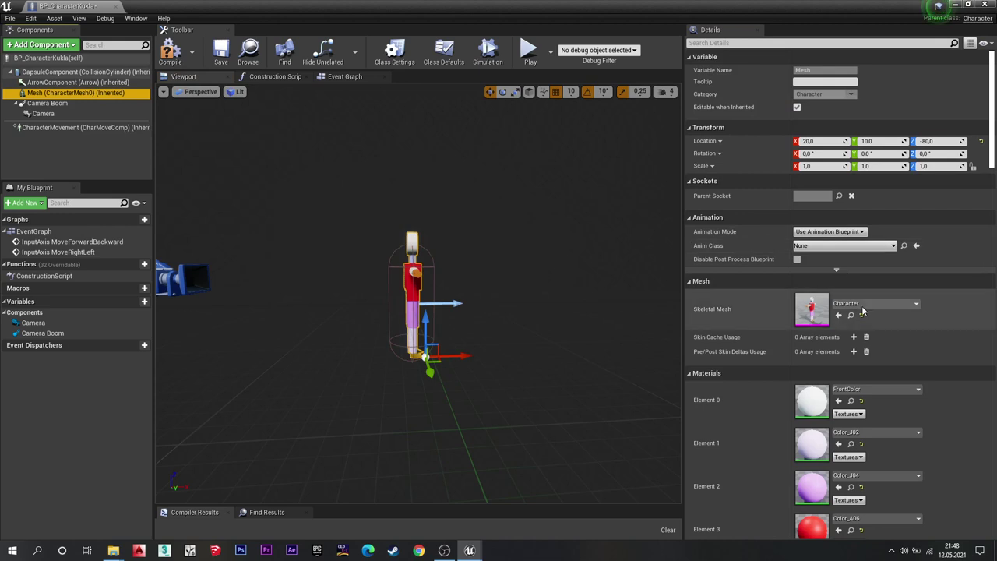
scroll(861, 339, "down", 1)
scroll(857, 347, "down", 3)
scroll(853, 355, "down", 2)
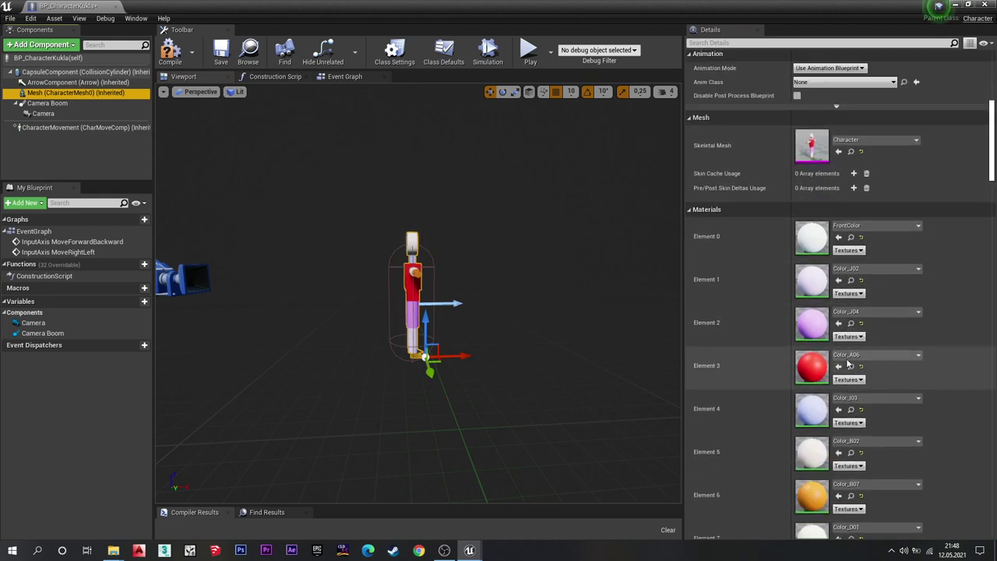
scroll(848, 364, "up", 6)
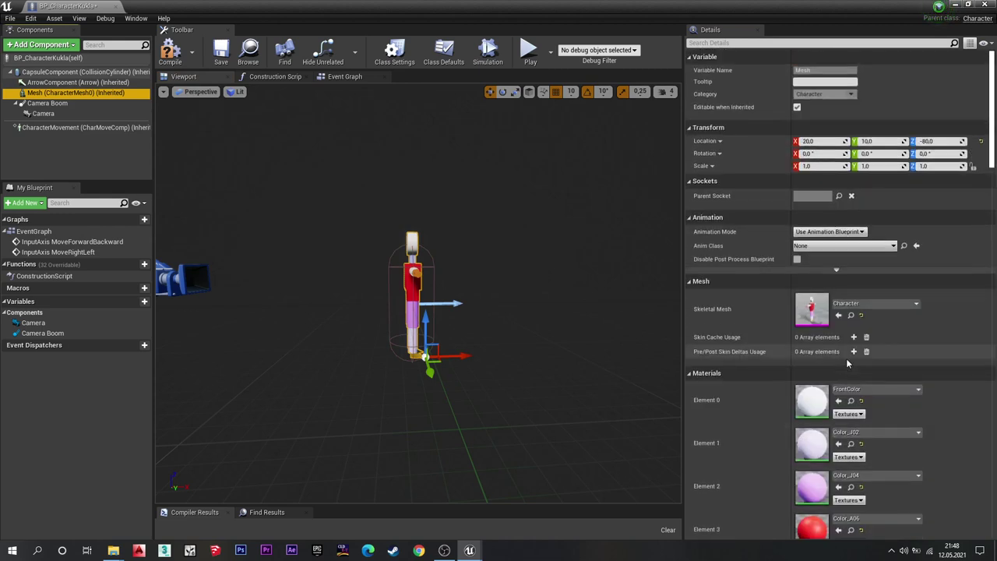
left_click(826, 232)
left_click(835, 246)
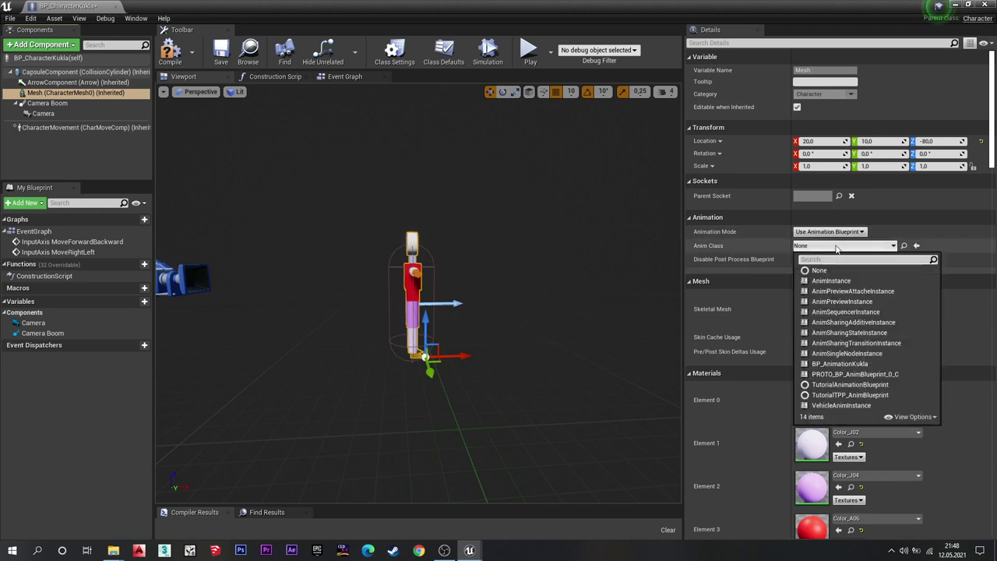
left_click(841, 364)
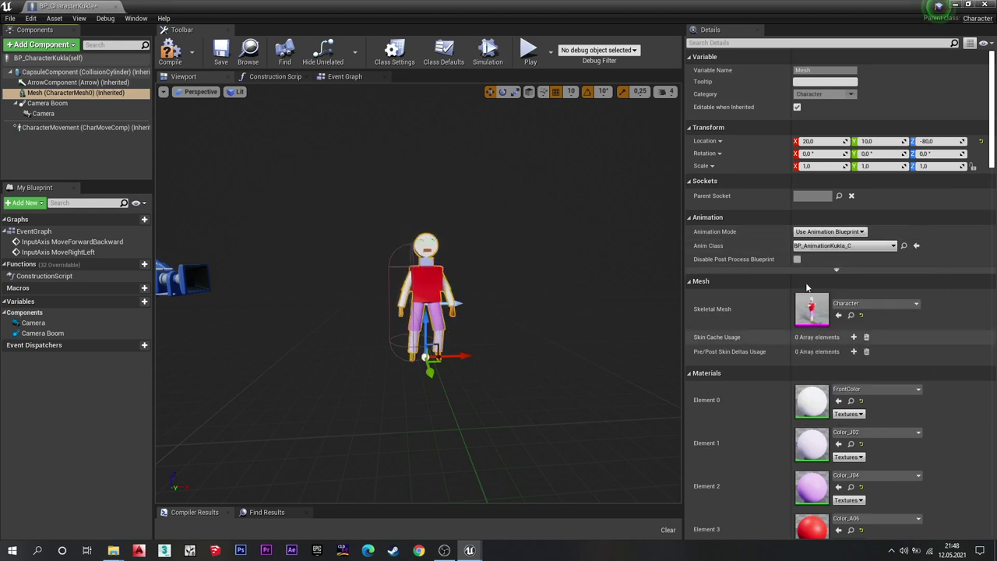
Move the character mesh back to X location 0, centred in its capsule.
mouse_move(496, 302)
left_mouse_down("alt")
mouse_move(437, 296)
mouse_move(454, 392)
mouse_move(440, 387)
left_mouse_up("alt")
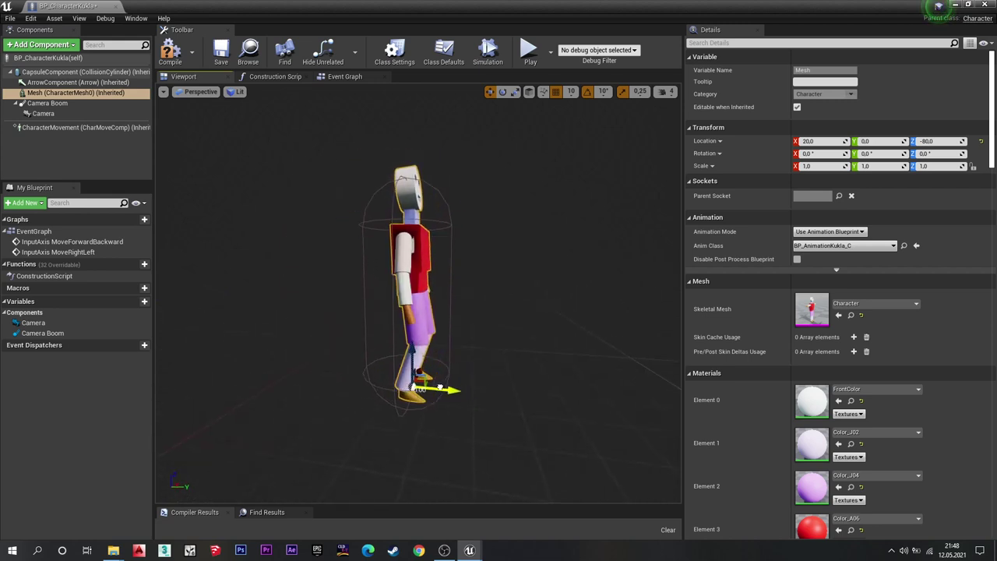
left_click_drag(520, 362, 576, 366, "alt")
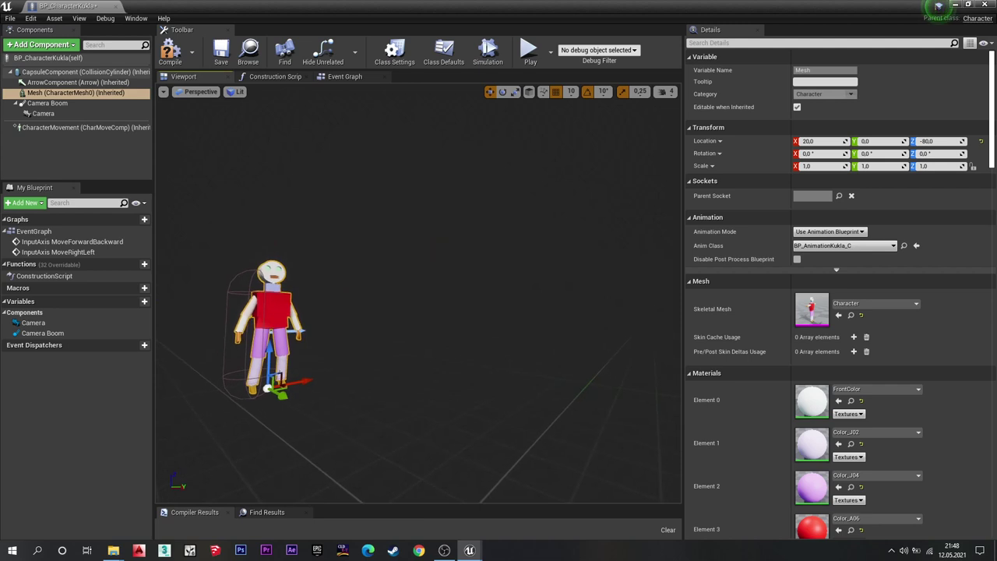
left_click(78, 71)
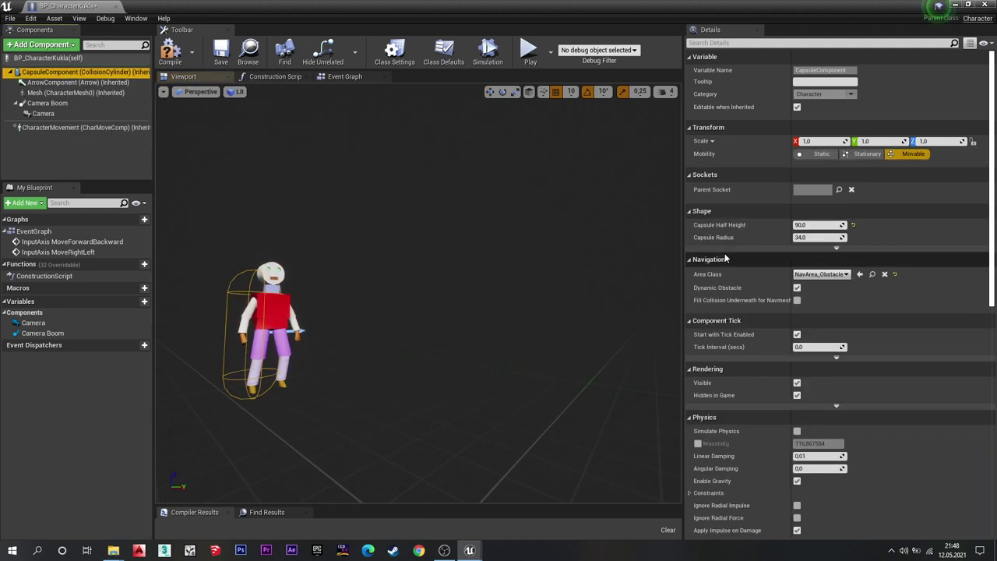
mouse_move(414, 289)
left_mouse_down()
mouse_move(436, 264)
mouse_move(445, 296)
left_mouse_up()
left_click(445, 296)
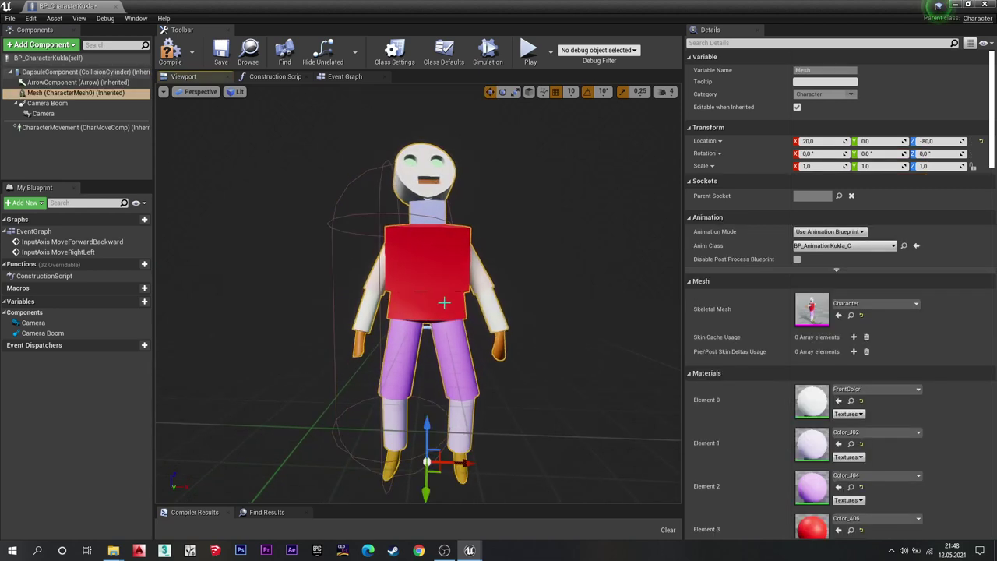
left_click_drag(459, 445, 440, 468)
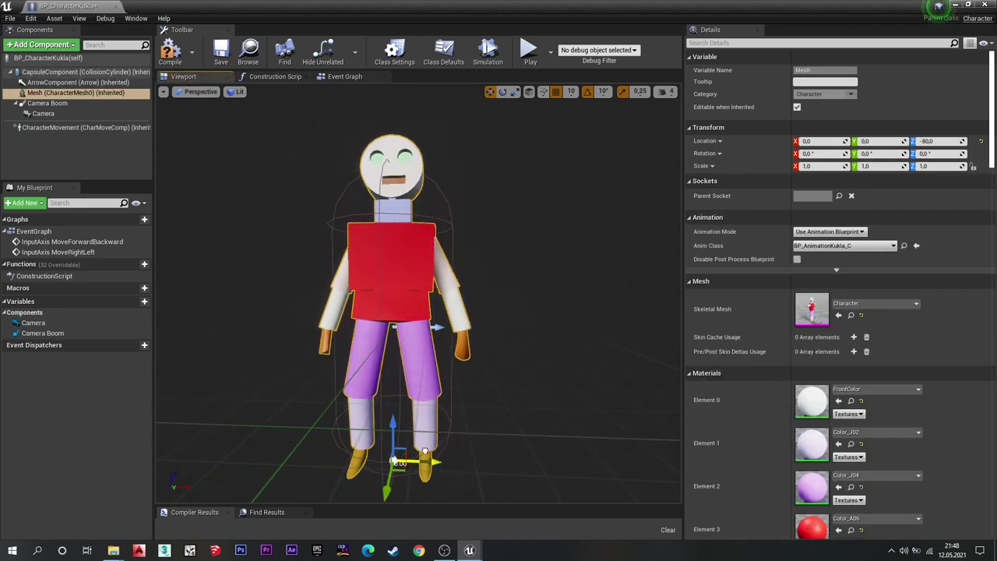
mouse_move(440, 312)
left_mouse_down()
mouse_move(351, 311)
mouse_move(351, 327)
left_mouse_up()
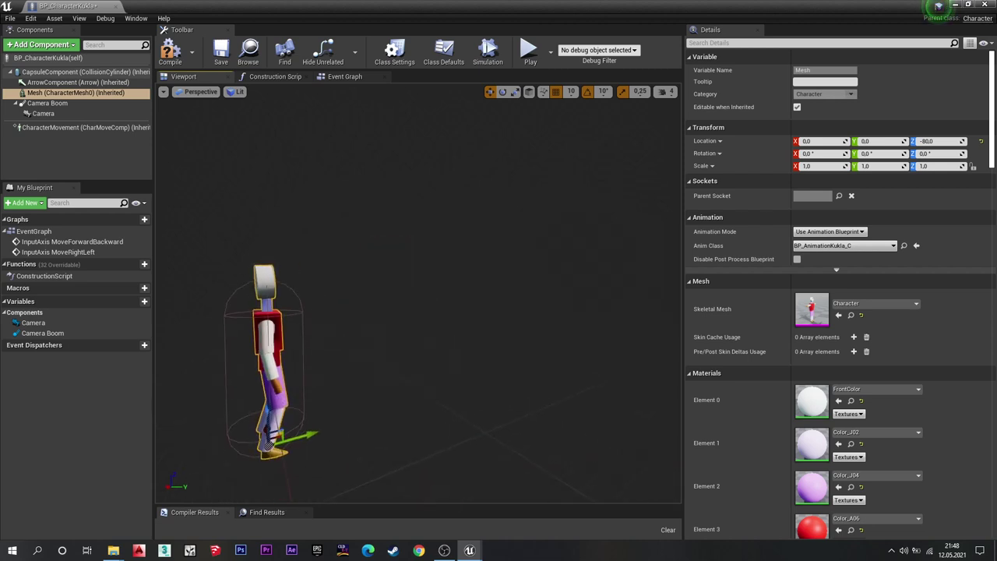
Check the mesh in Front and Top orthographic views, then compile the blueprint.
left_click(200, 92)
left_click(209, 166)
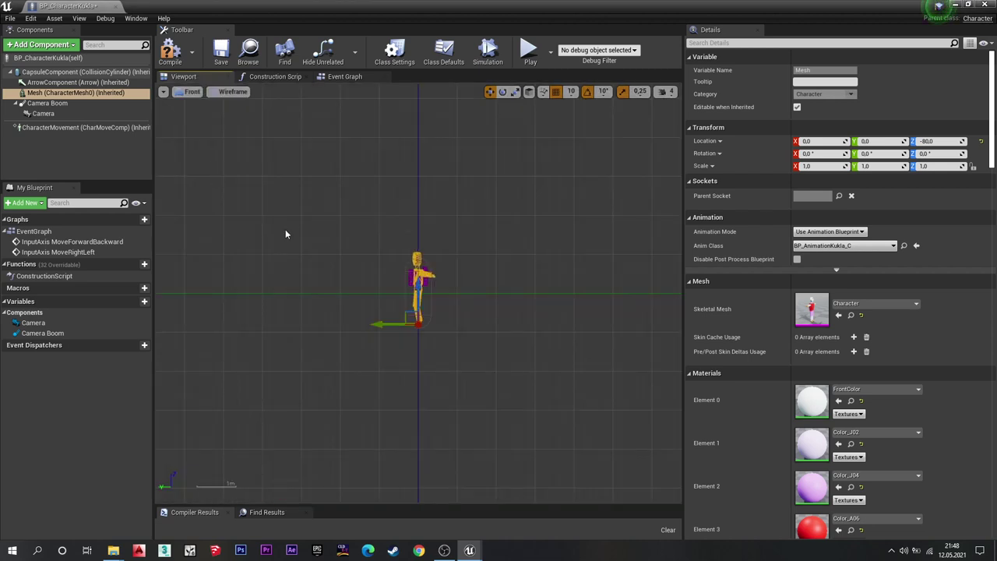
left_click(191, 92)
left_click(206, 114)
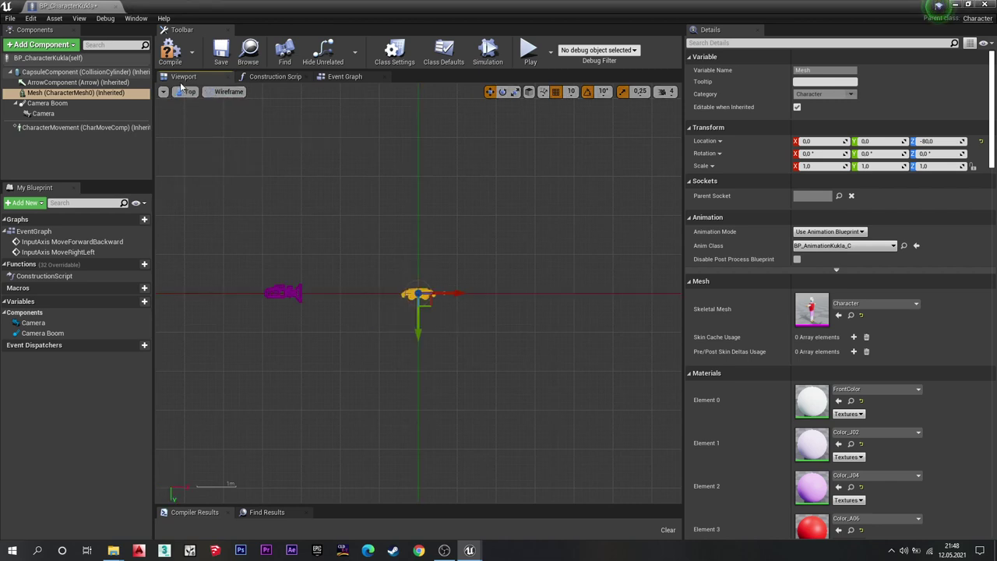
left_click(171, 56)
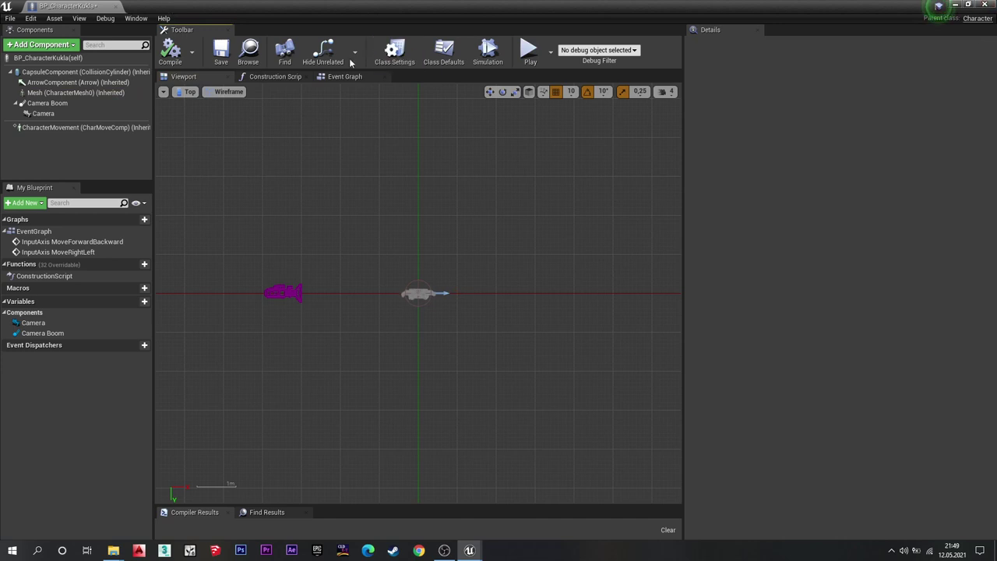
Play the level in a New Editor Window (PIE) with input captured, then stop it.
left_click(549, 62)
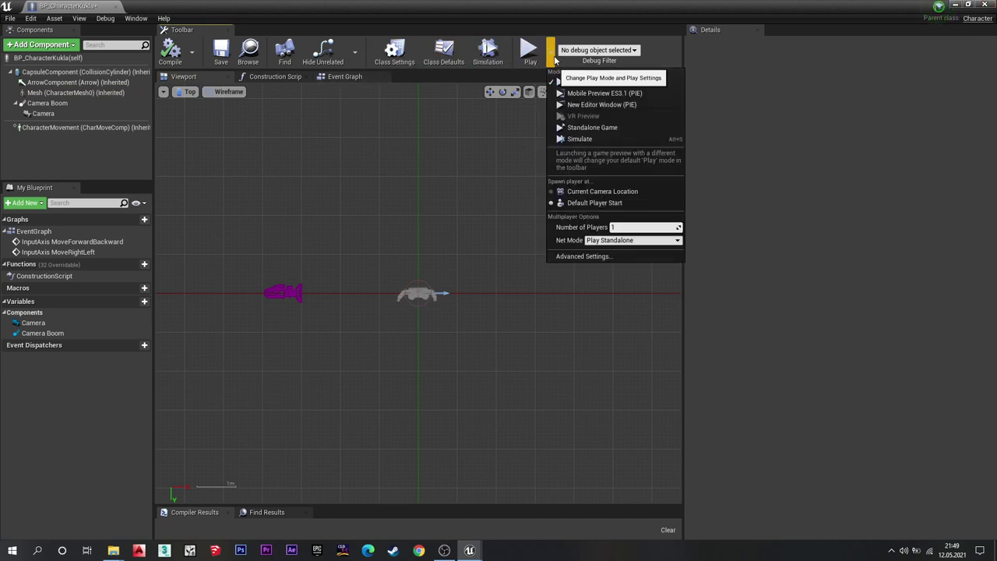
left_click(584, 105)
left_click(564, 266)
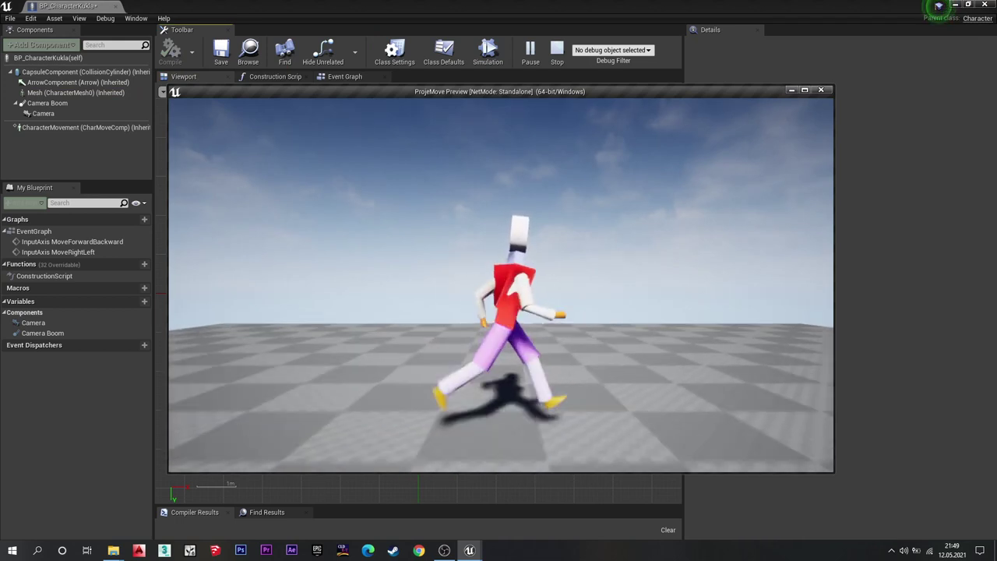
key("Escape")
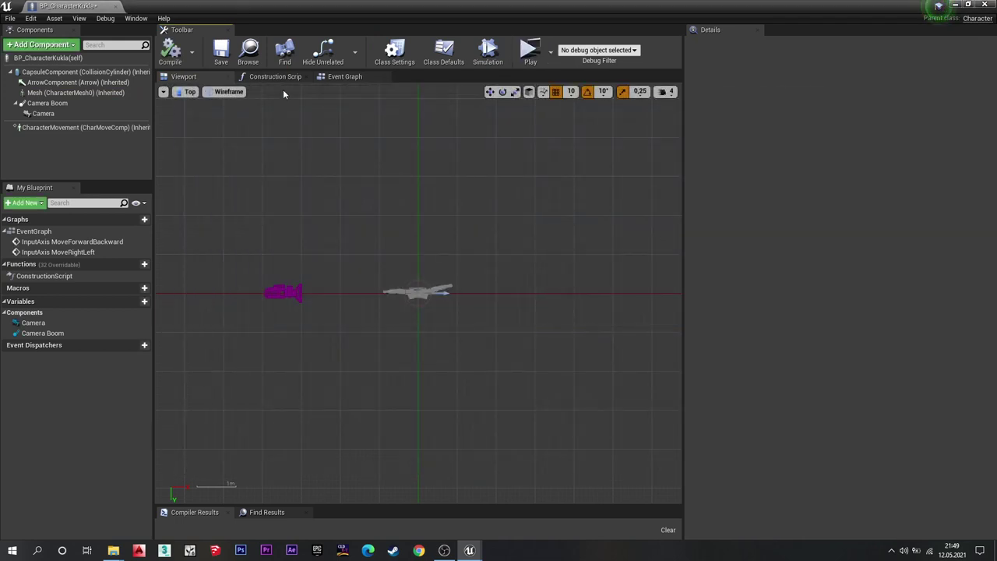
Switch the blueprint viewport back to Perspective and run another quick play test.
left_click(190, 91)
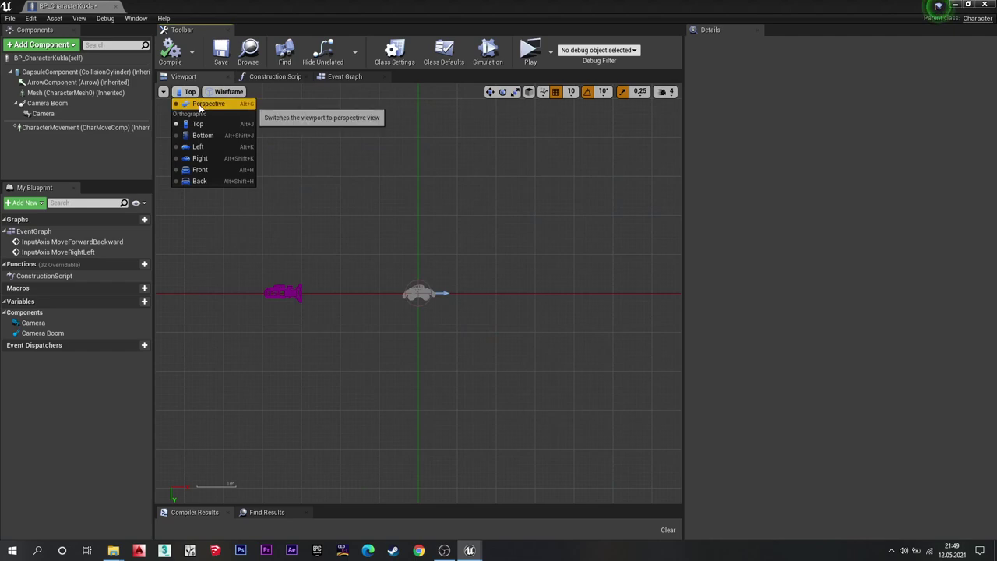
left_click(209, 100)
left_click(534, 48)
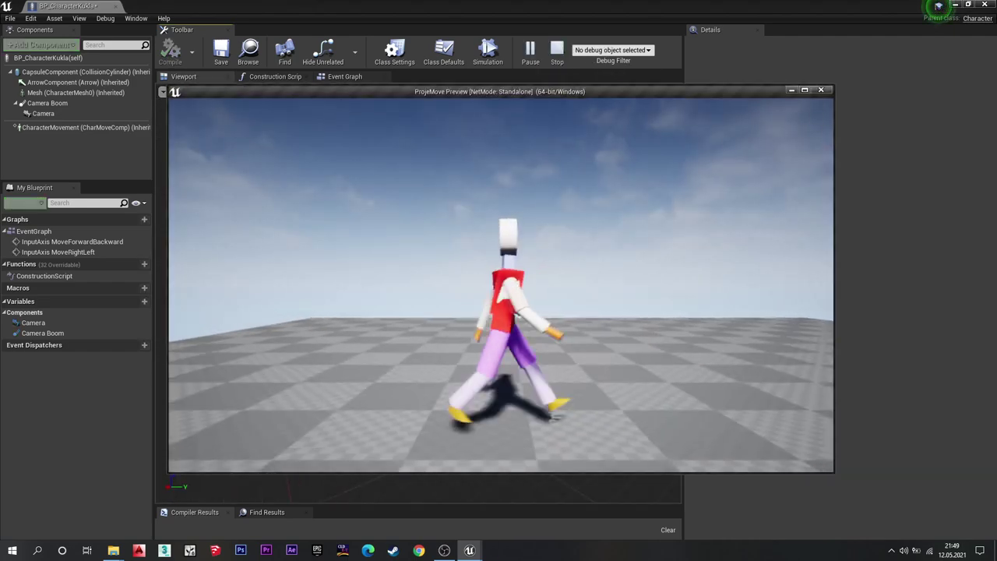
key("Escape")
Enable Use Pawn Control Rotation on the Camera component and test it with Alt+P.
left_click(47, 71)
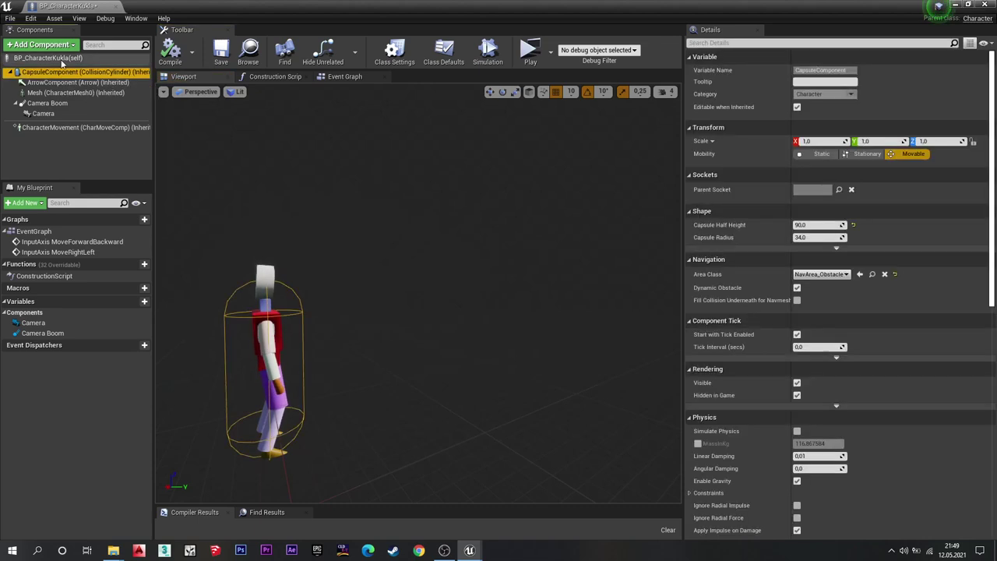
left_click(47, 82)
left_click(58, 103)
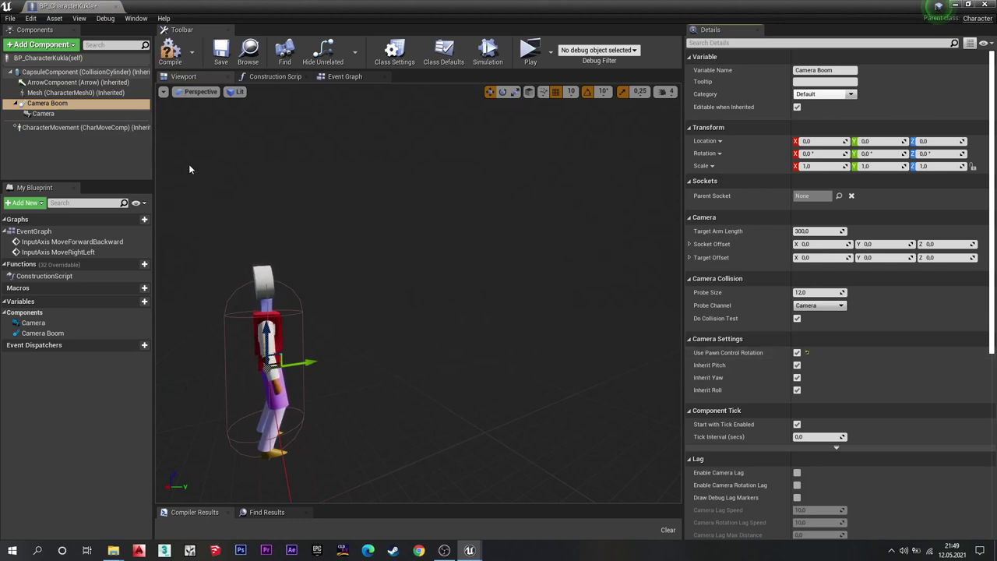
left_click(73, 115)
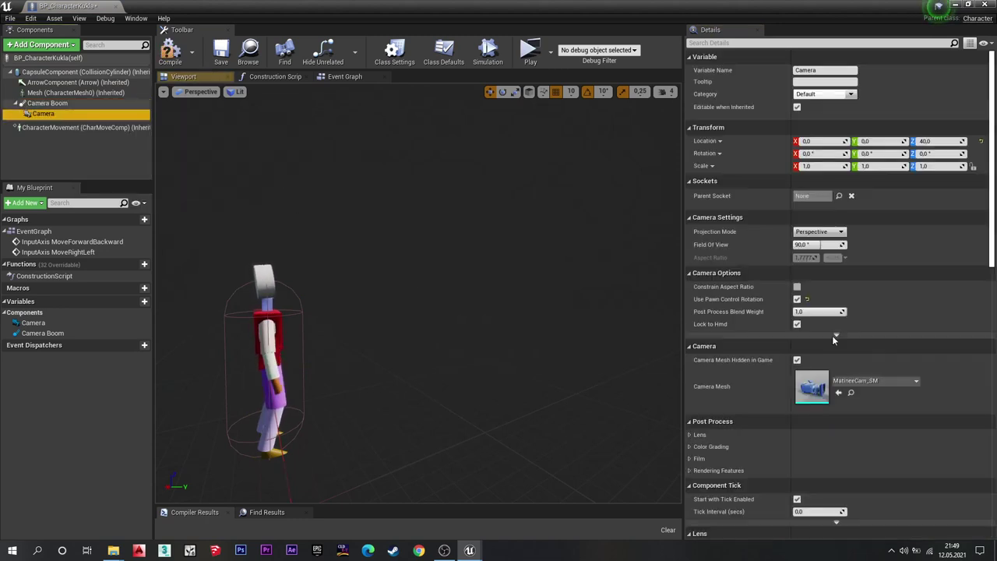
left_click(797, 299)
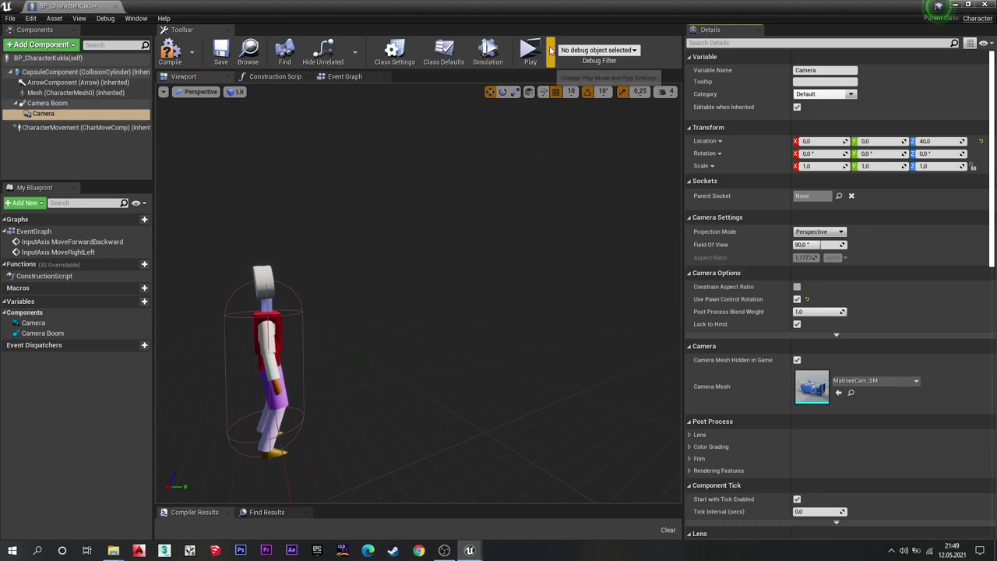
key("alt+p")
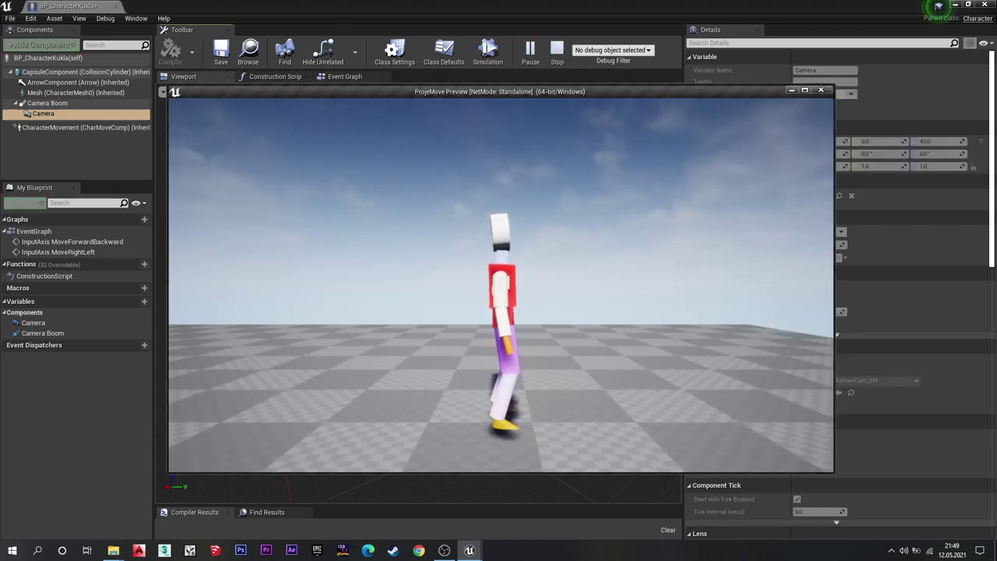
key("Escape")
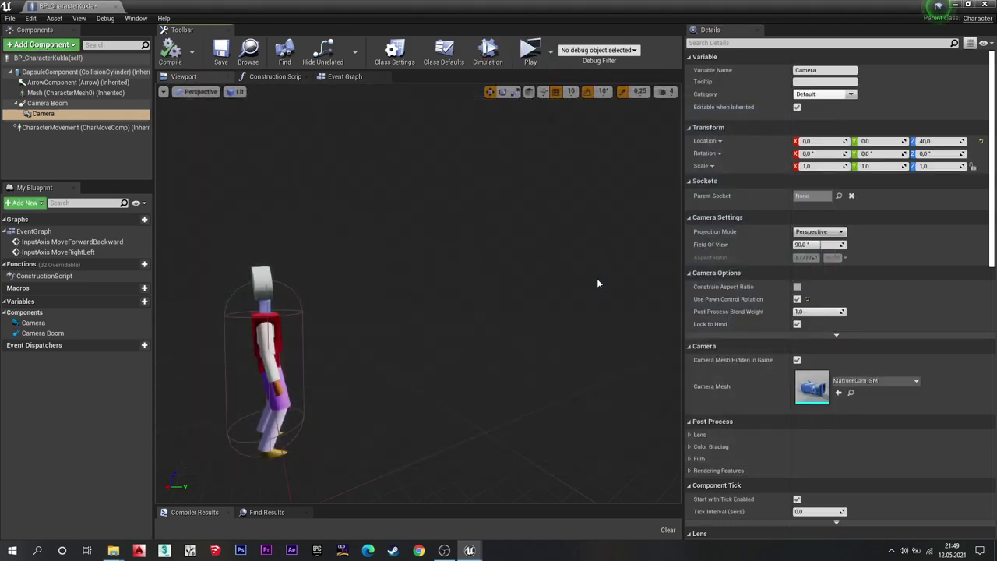
Turn on Orient Rotation to Movement in CharacterMovement, found by filtering for 'ori'.
left_click(62, 127)
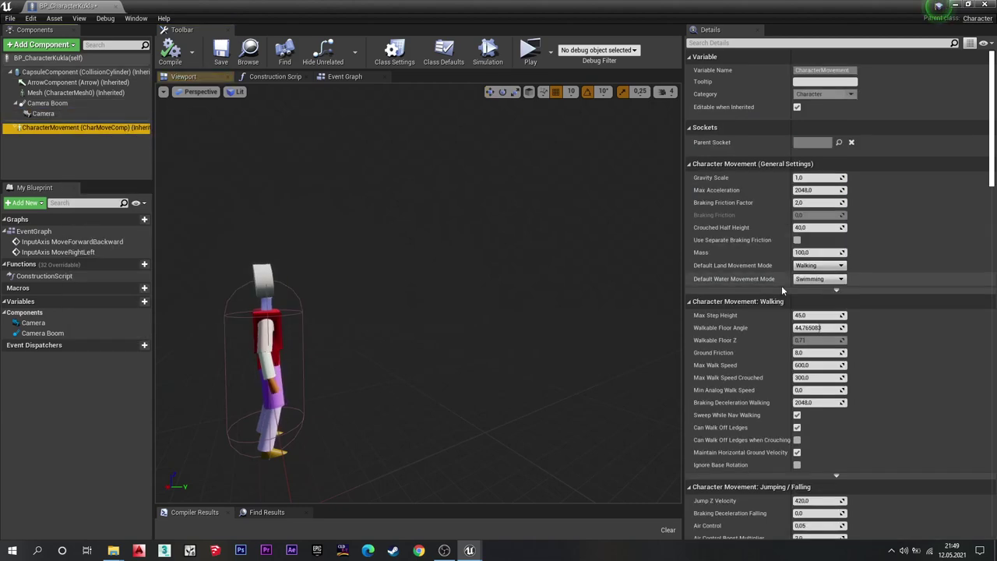
scroll(776, 281, "down", 3)
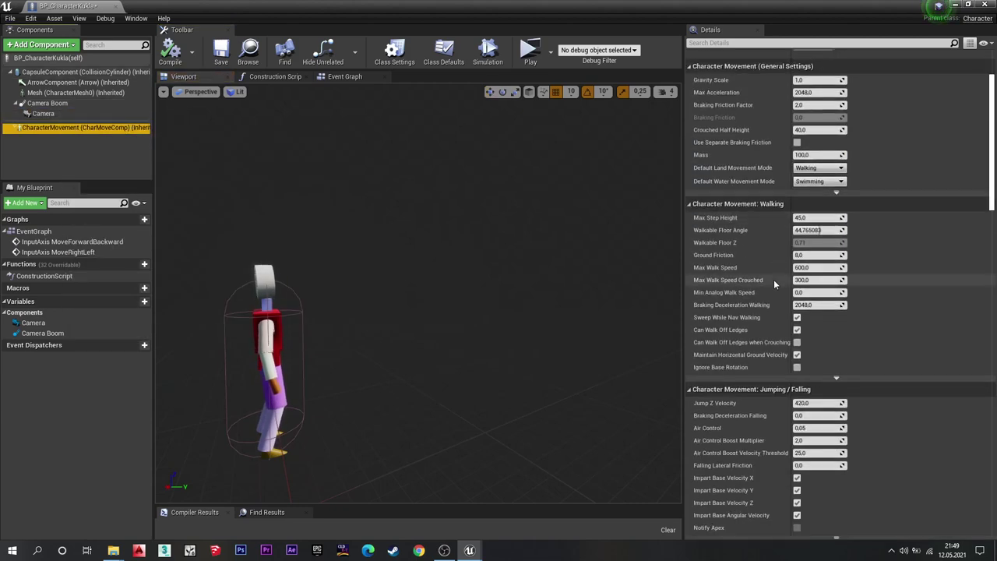
left_click(756, 43)
type("ori")
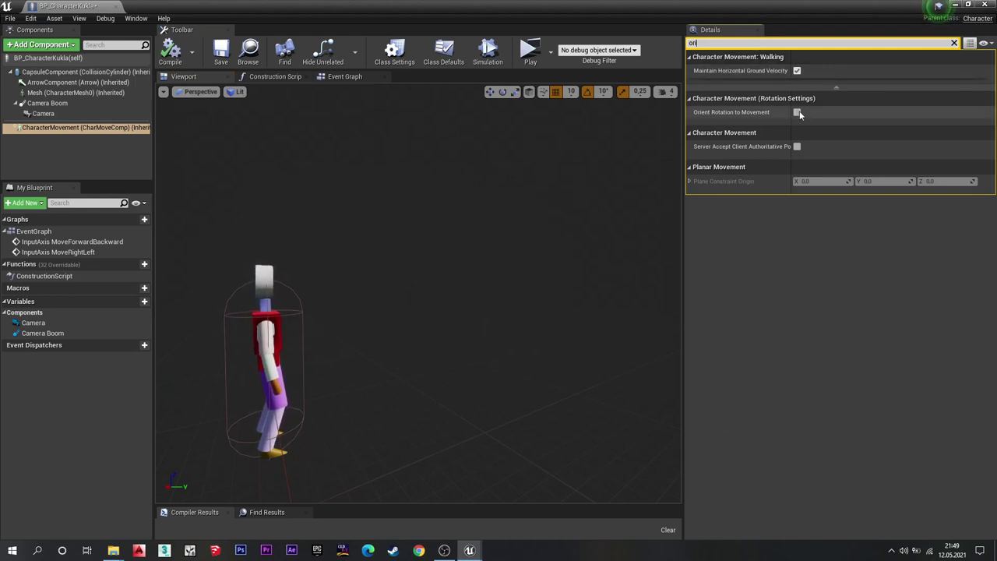
left_click(796, 113)
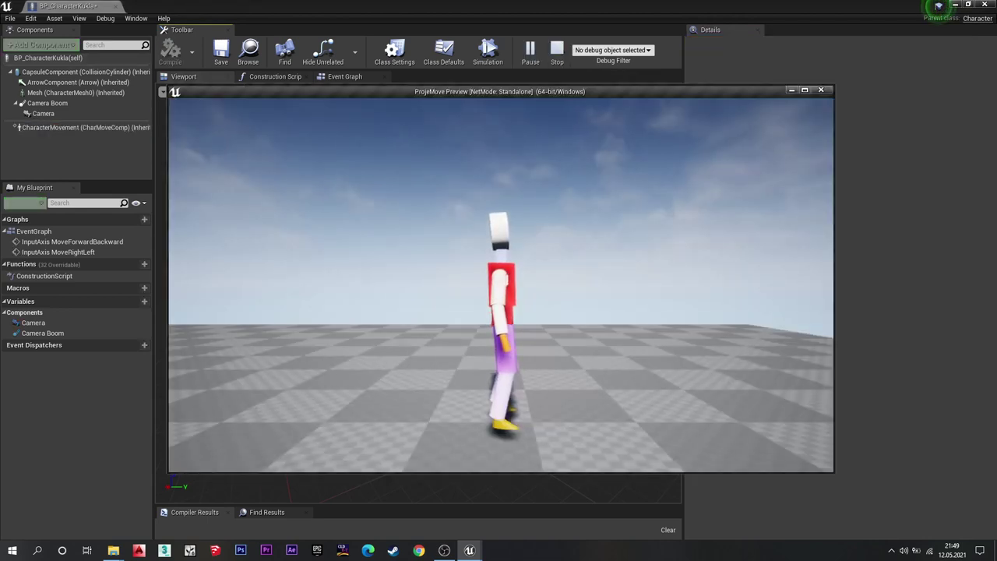
Walk the character with W, S and D to confirm it turns toward its movement.
key("s")
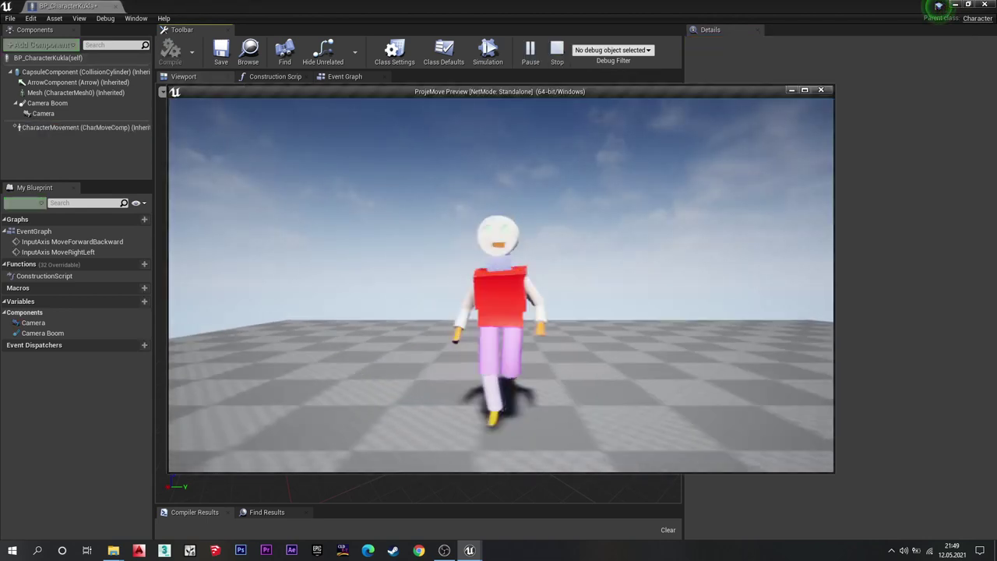
key("d")
key("w")
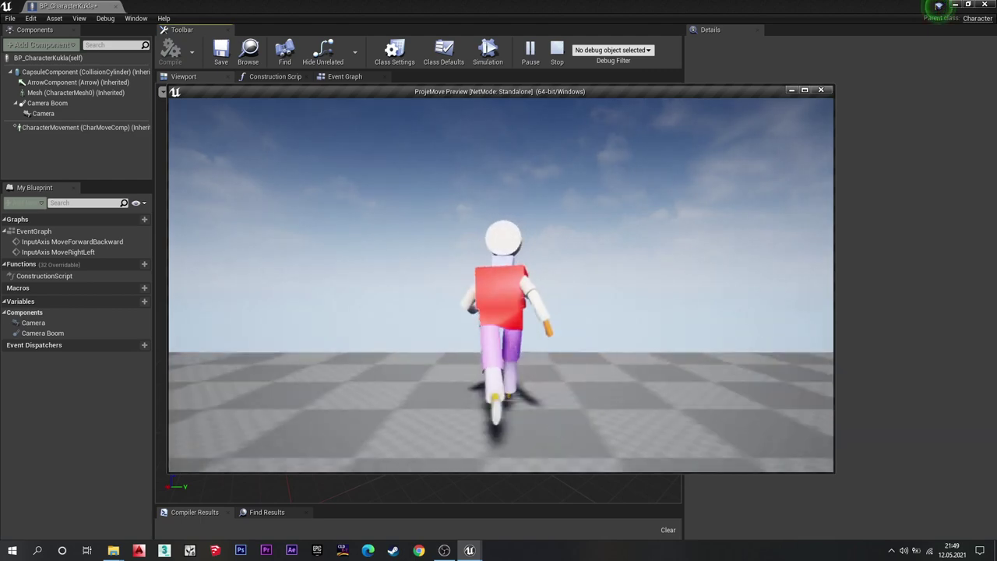
key("d")
key("s")
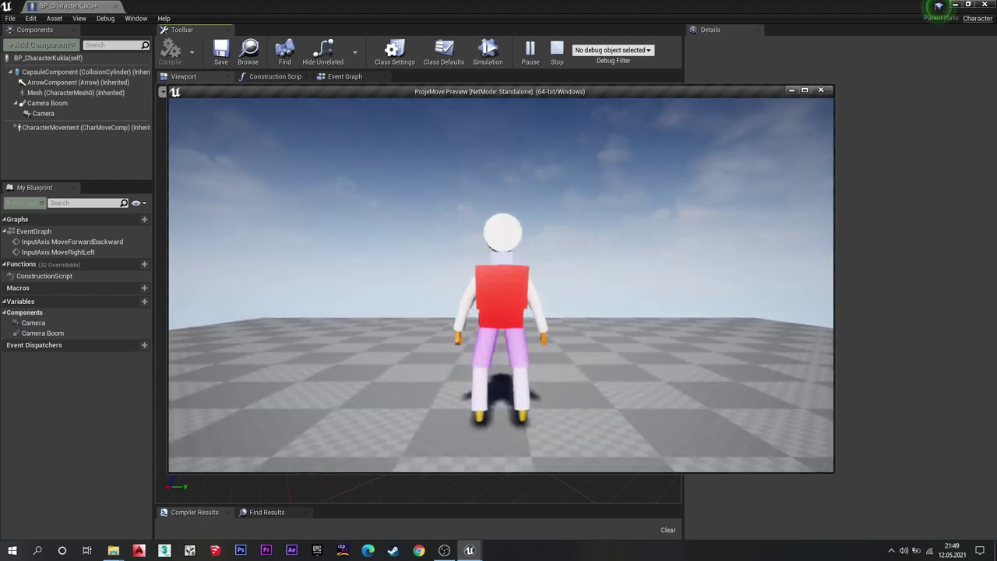
key("w")
key("s")
key("d")
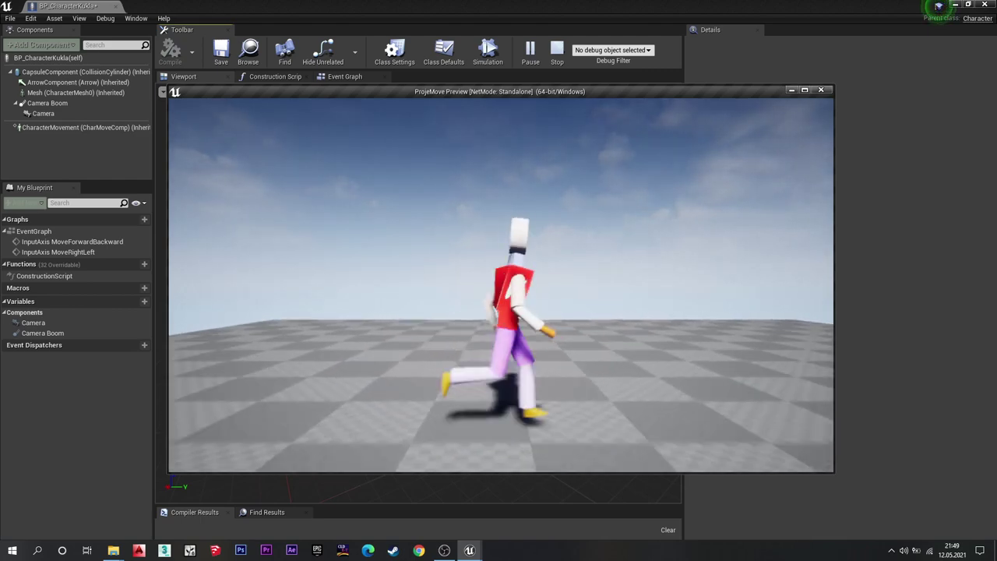
key("Escape")
left_click(266, 78)
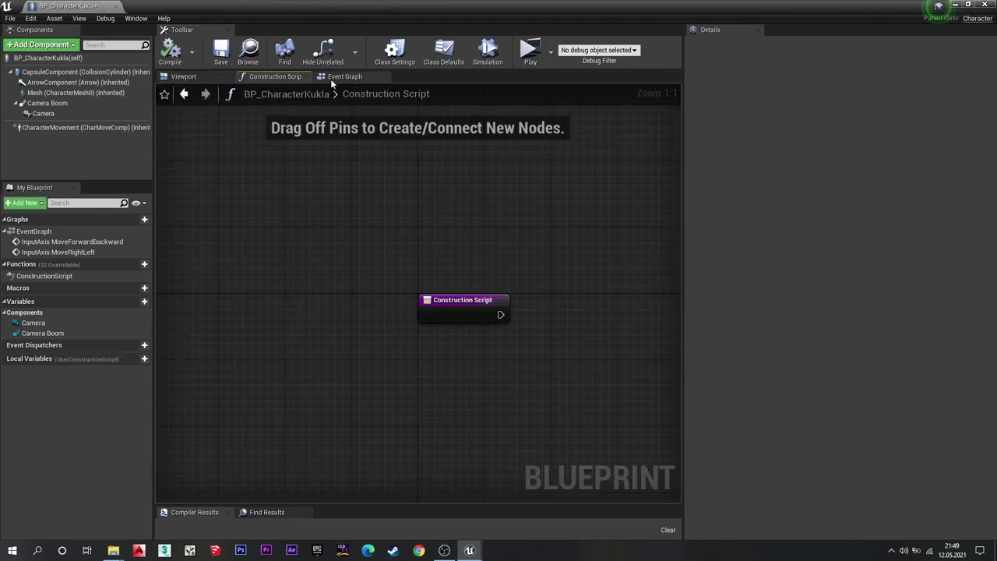
Wire Break Rotator's Z (Yaw) into Make Rotator's Z (Yaw), then test steering in play.
left_click(331, 78)
scroll(284, 241, "up", 5)
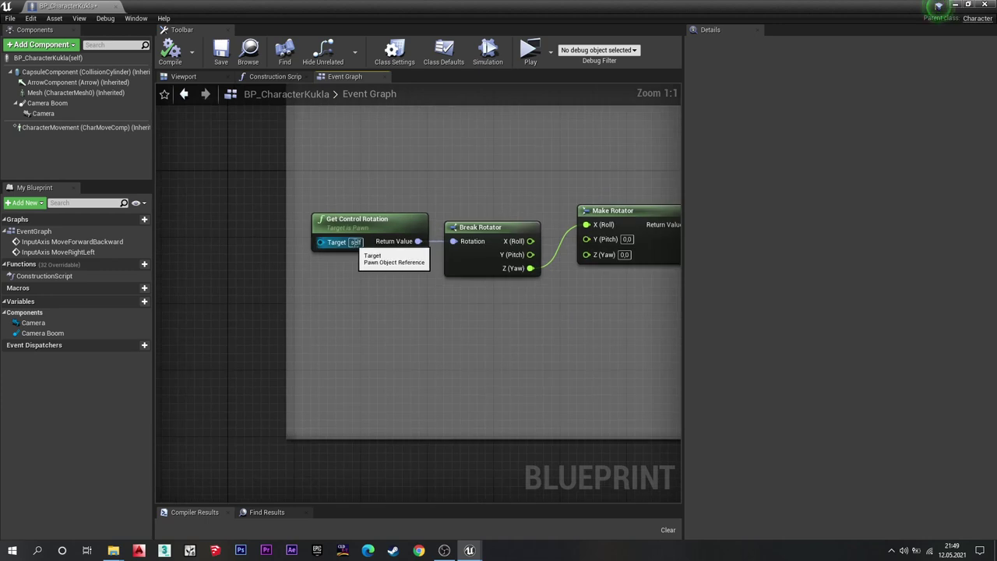
right_click_drag(409, 252, 306, 217)
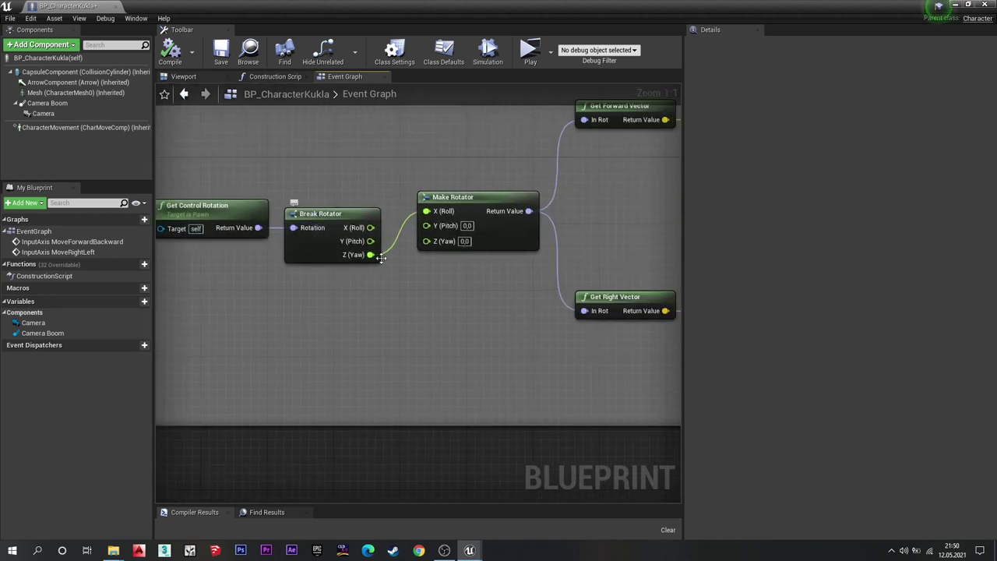
left_click_drag(372, 252, 421, 246)
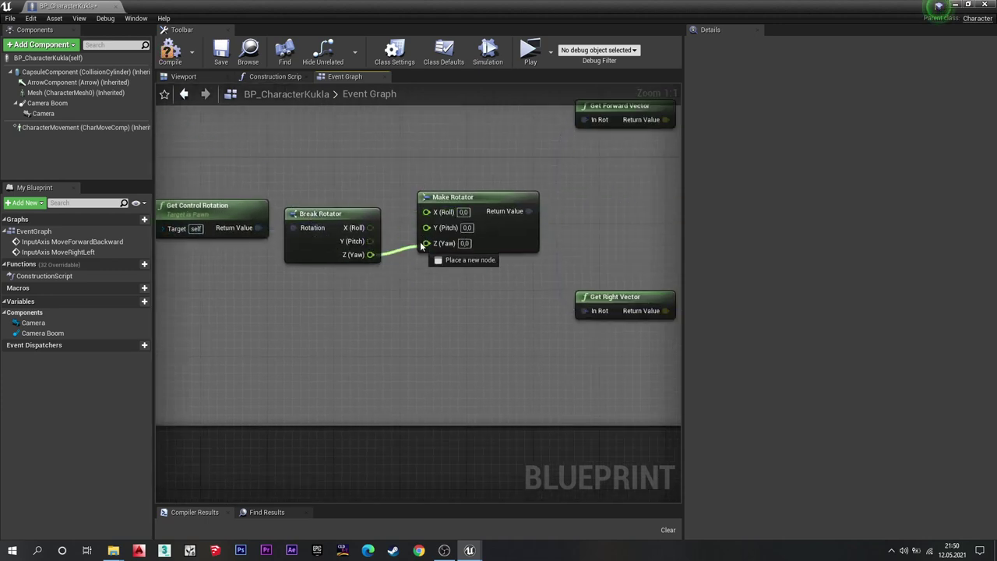
left_click(527, 51)
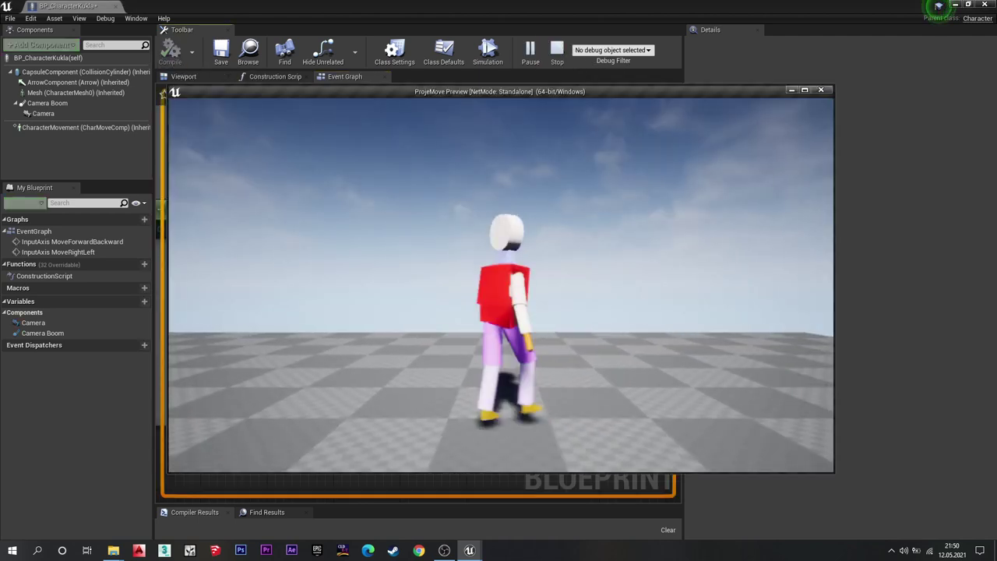
key("a")
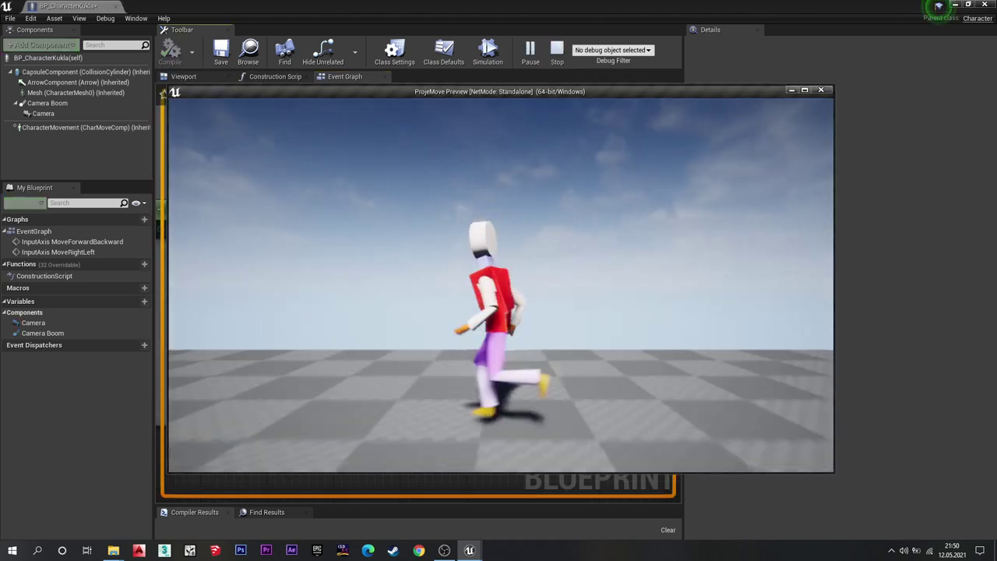
key("alt+Tab")
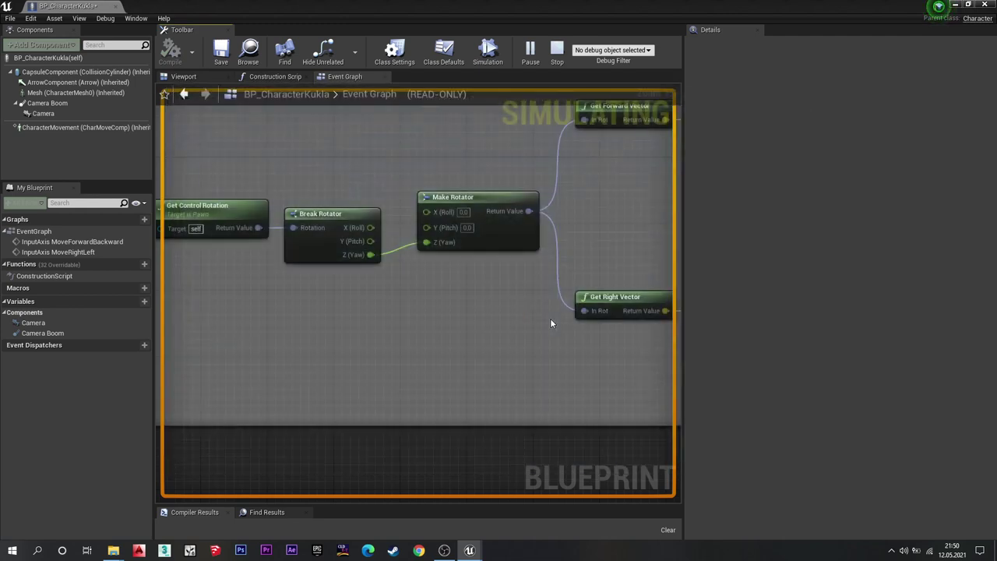
key("Escape")
Pan to the Get Control Rotation chain and run another play test of walking.
right_click_drag(603, 216, 400, 277)
scroll(401, 278, "down", 2)
mouse_move(676, 226)
right_mouse_down()
mouse_move(485, 223)
mouse_move(607, 219)
right_mouse_up()
scroll(485, 222, "up", 2)
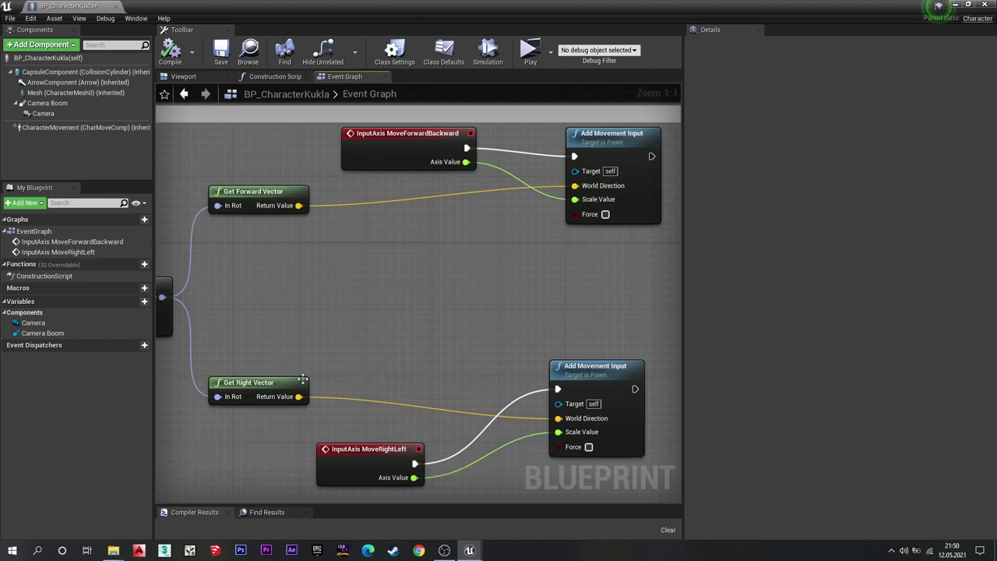
mouse_move(303, 379)
right_mouse_down()
mouse_move(307, 297)
mouse_move(405, 313)
right_mouse_up()
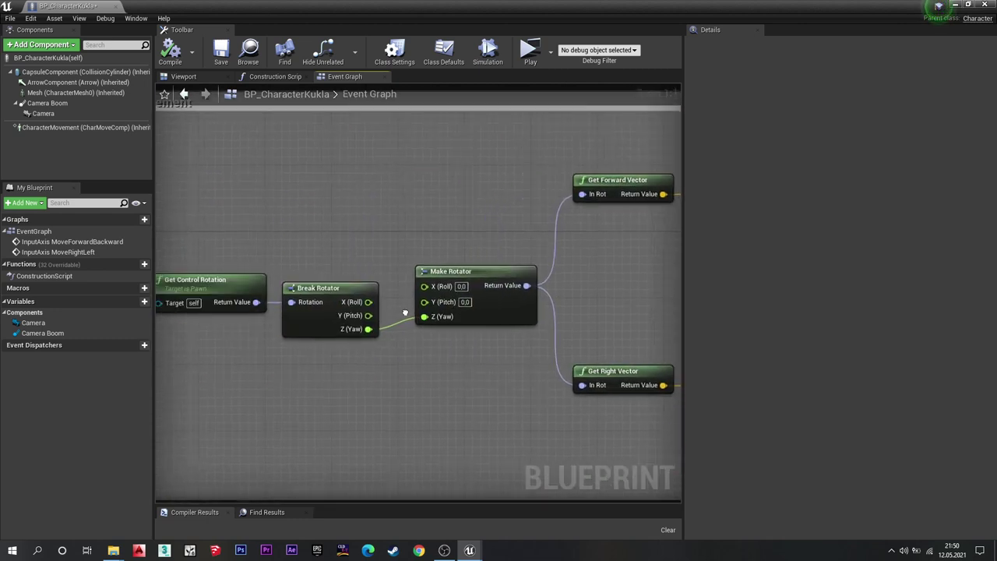
scroll(418, 357, "down", 3)
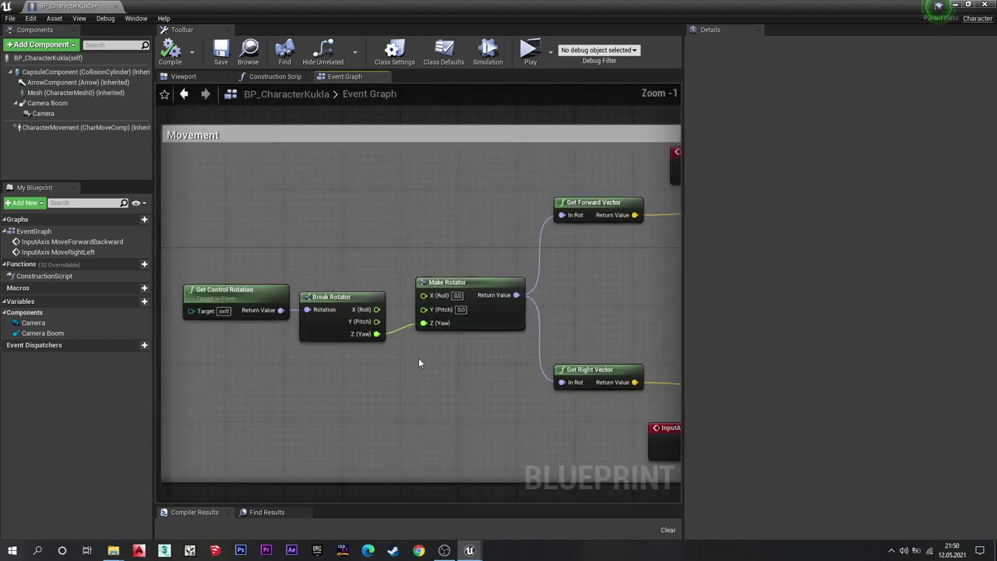
scroll(314, 324, "down", 3)
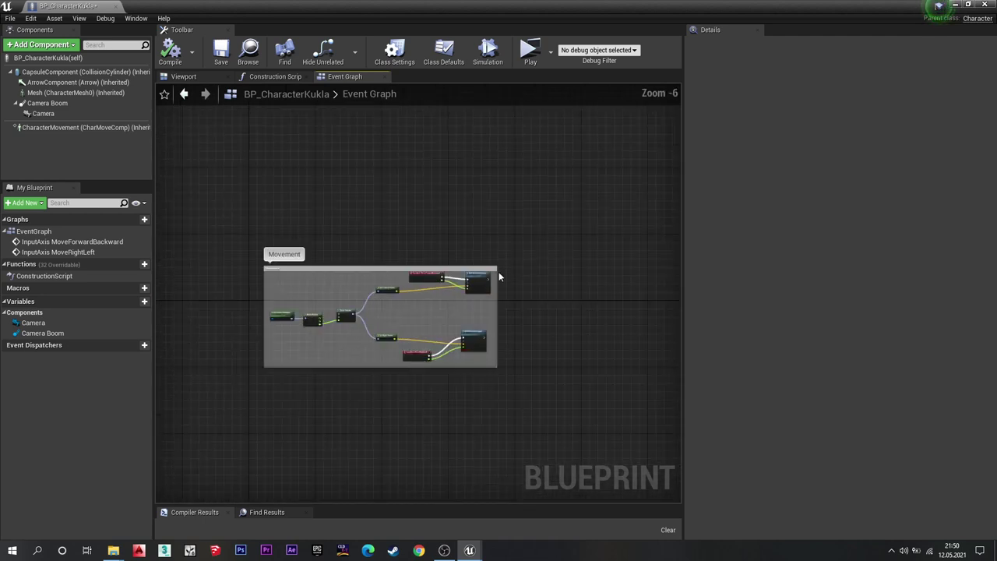
left_click(529, 50)
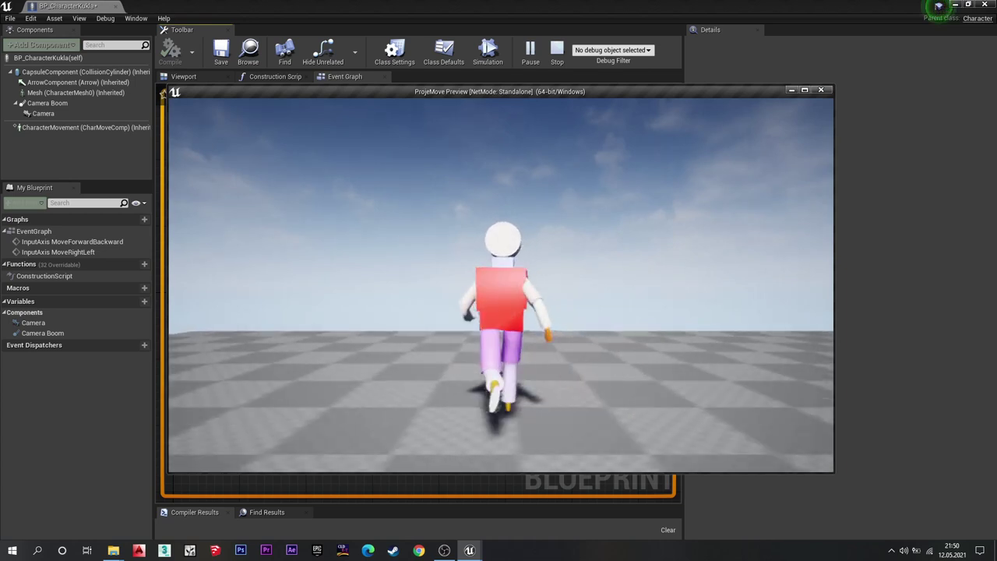
key("Escape")
scroll(491, 214, "up", 1)
scroll(467, 206, "up", 2)
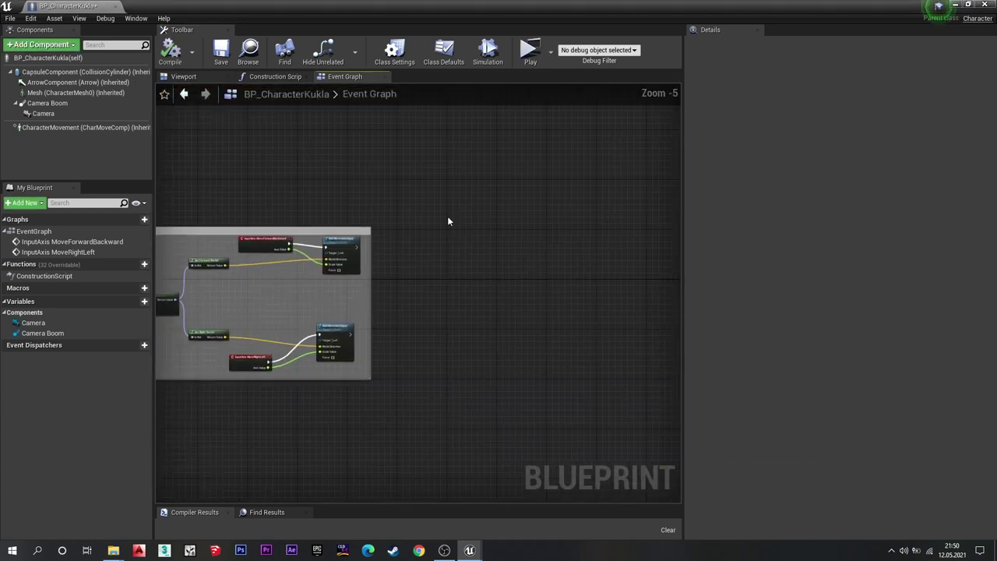
scroll(424, 238, "up", 1)
Add an InputAxis Input_Turn event node via the 'input_' search.
right_click(437, 270)
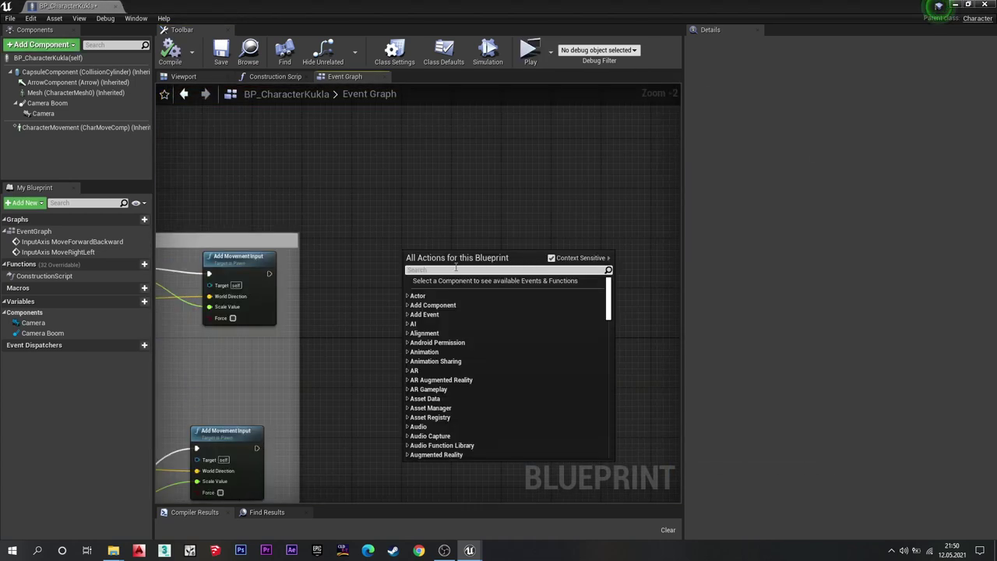
type("input a")
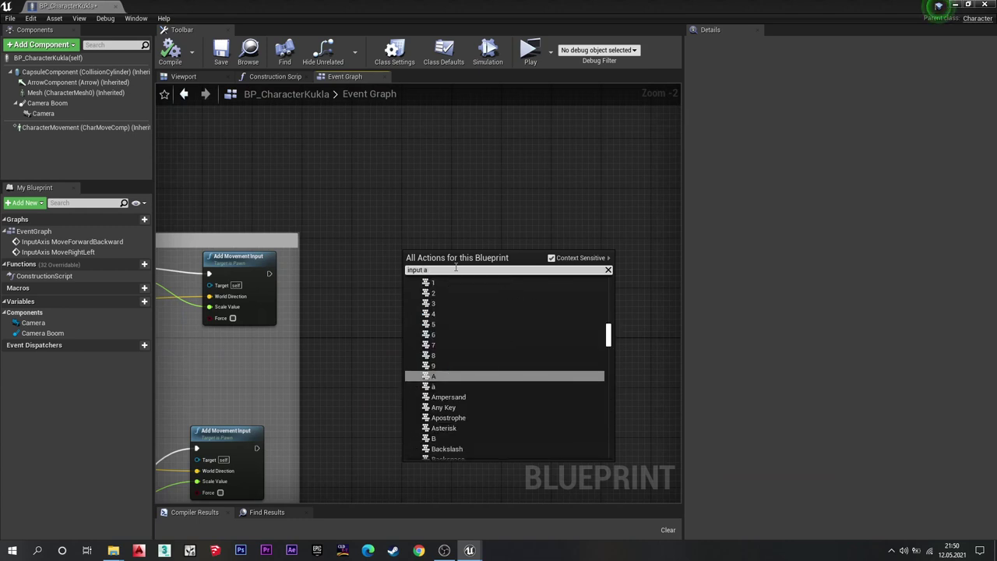
key("BackSpace")
key("BackSpace")
type("_")
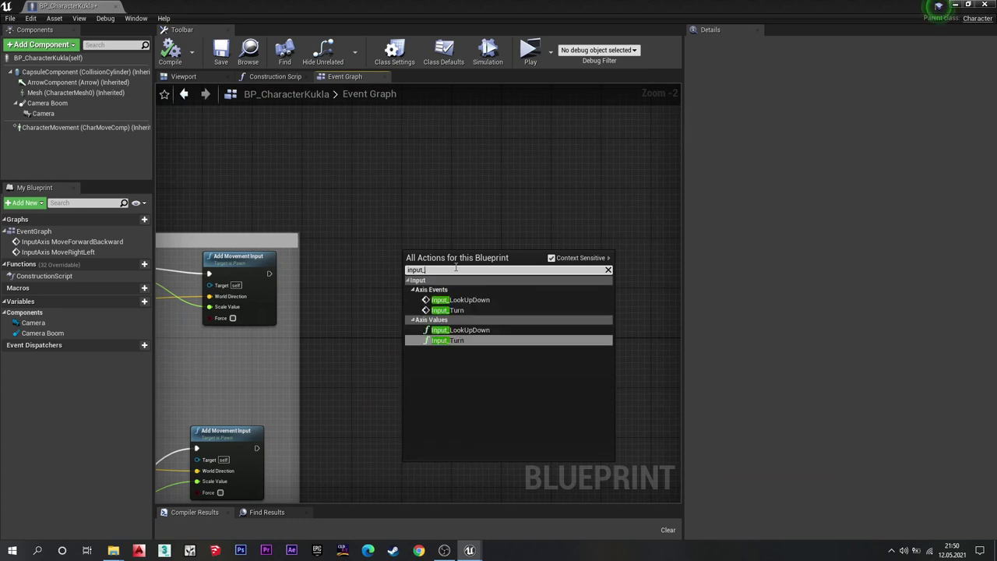
left_click(459, 311)
scroll(354, 292, "up", 1)
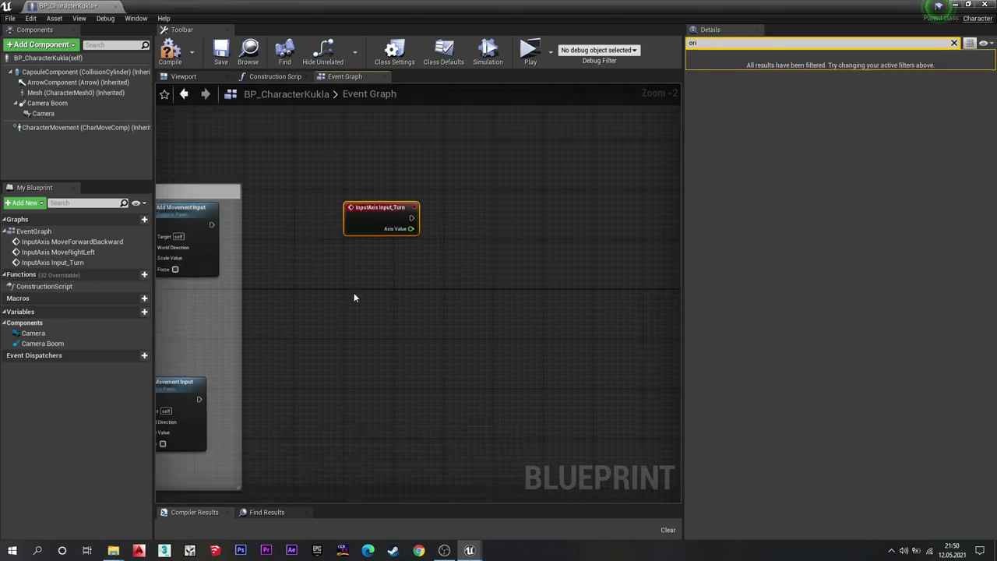
scroll(365, 301, "up", 1)
Add an InputAxis Input_LookUpDown event node and place it below Input_Turn.
right_click(364, 302)
type("i")
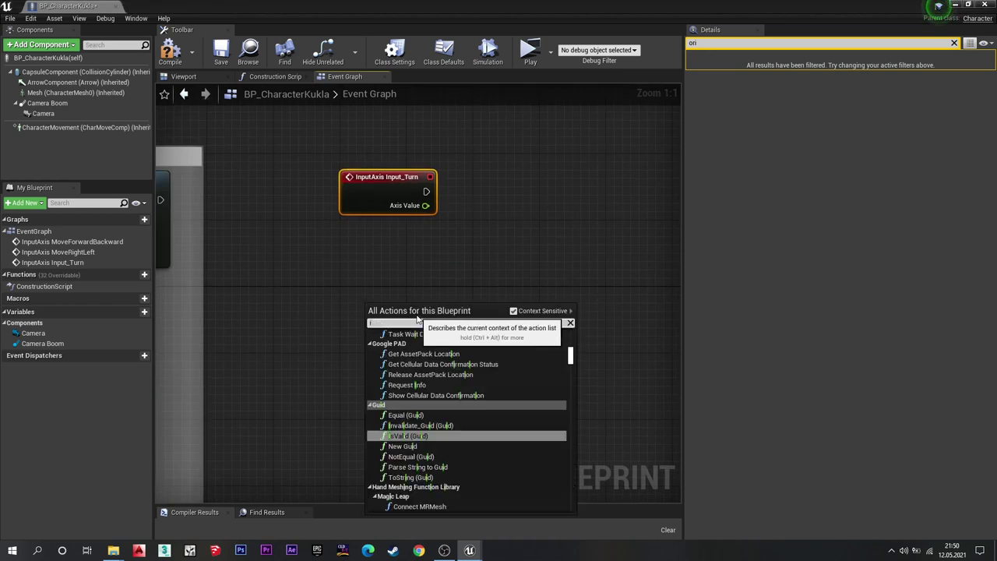
type("nput_")
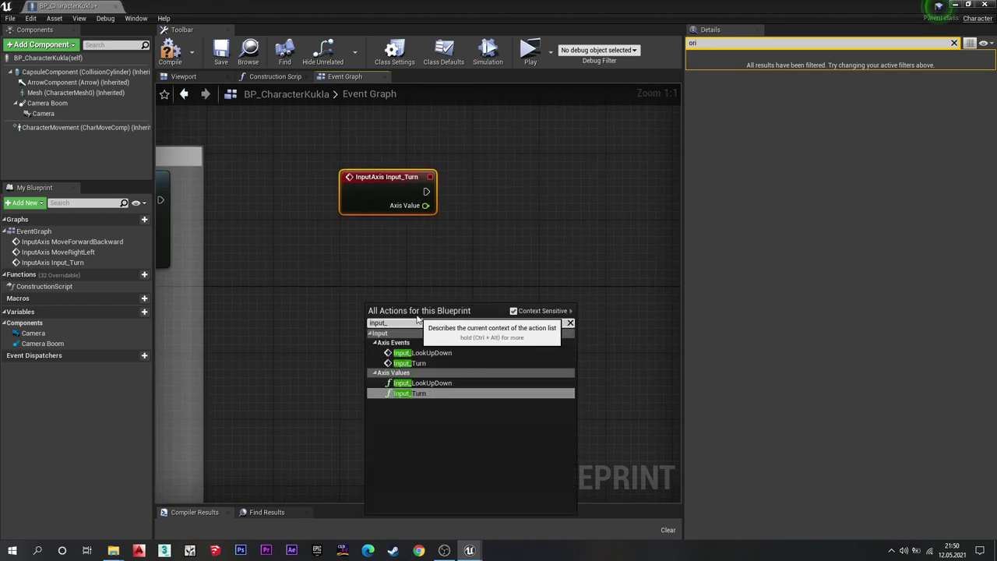
left_click(424, 352)
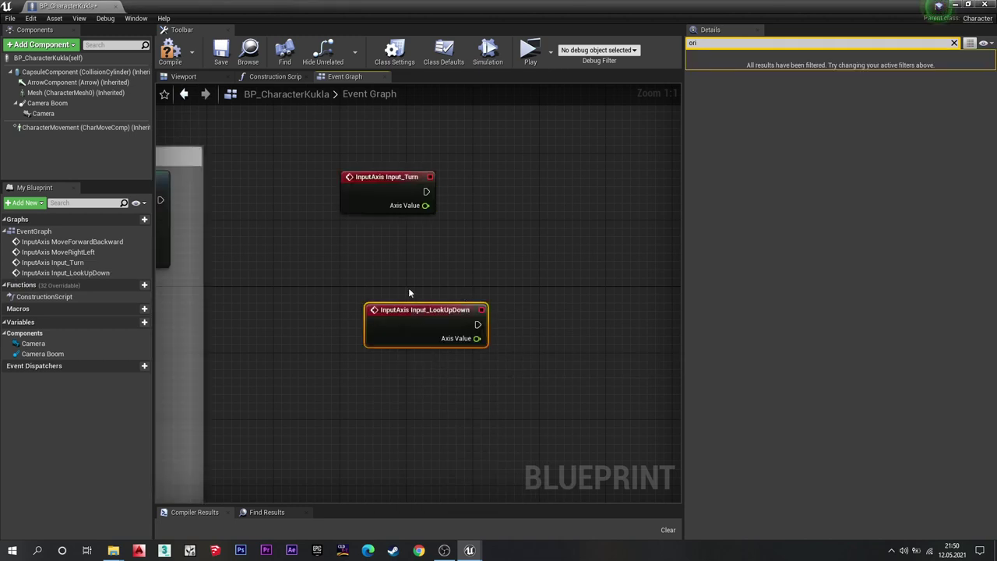
left_click_drag(425, 315, 391, 292)
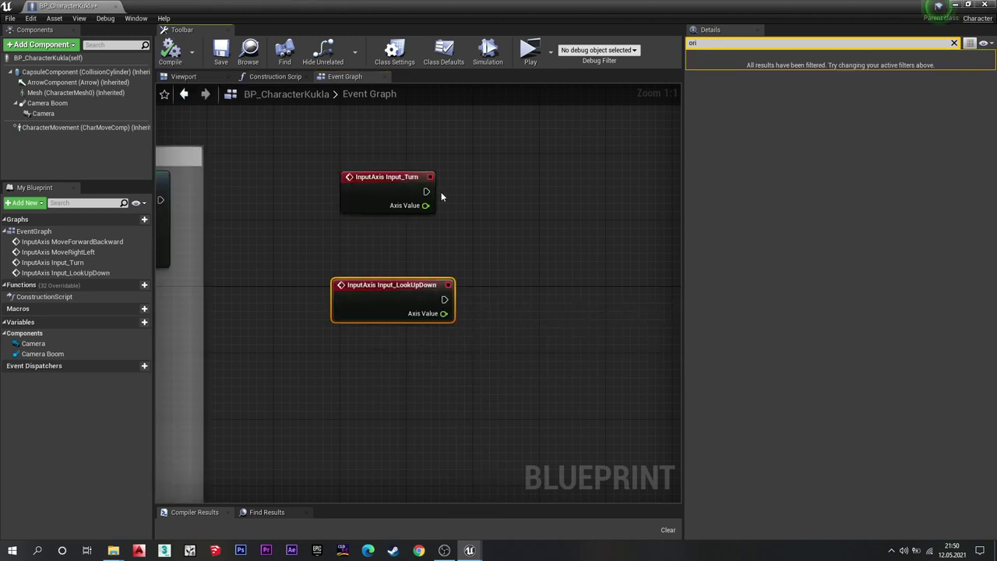
left_click_drag(538, 167, 538, 166)
type("add")
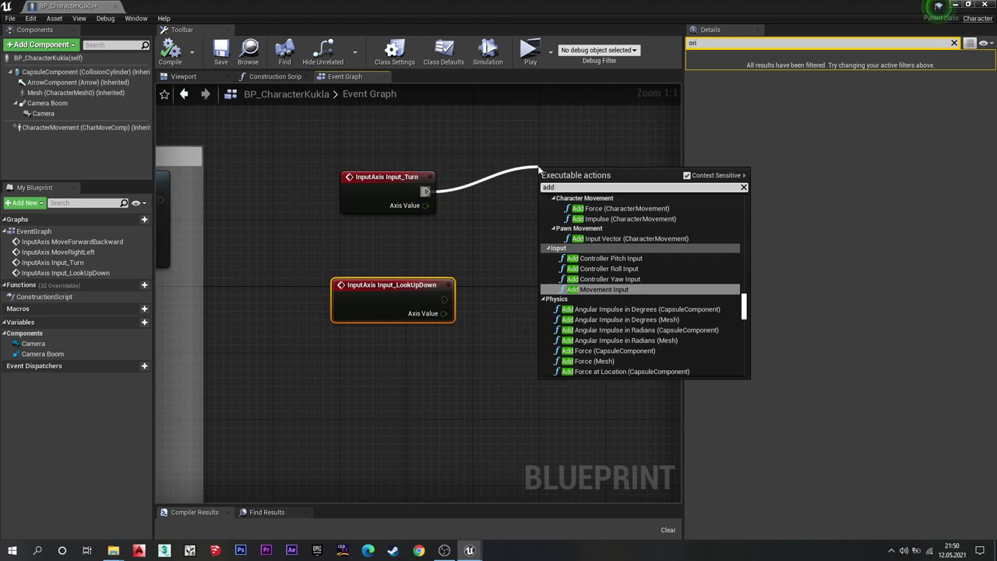
type(" m")
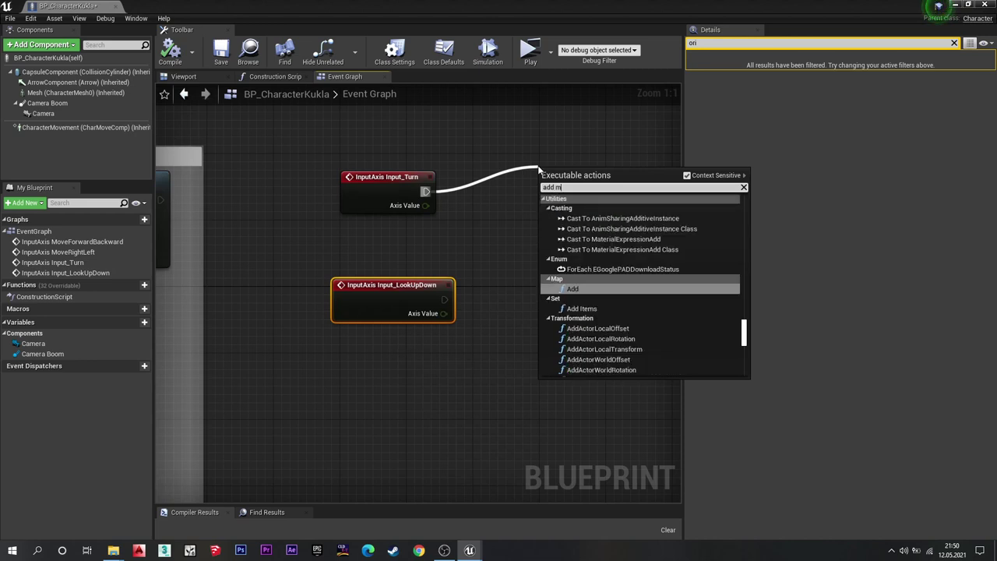
type("o")
Connect Input_Turn to a new Add Controller Yaw Input node.
key("BackSpace")
key("BackSpace")
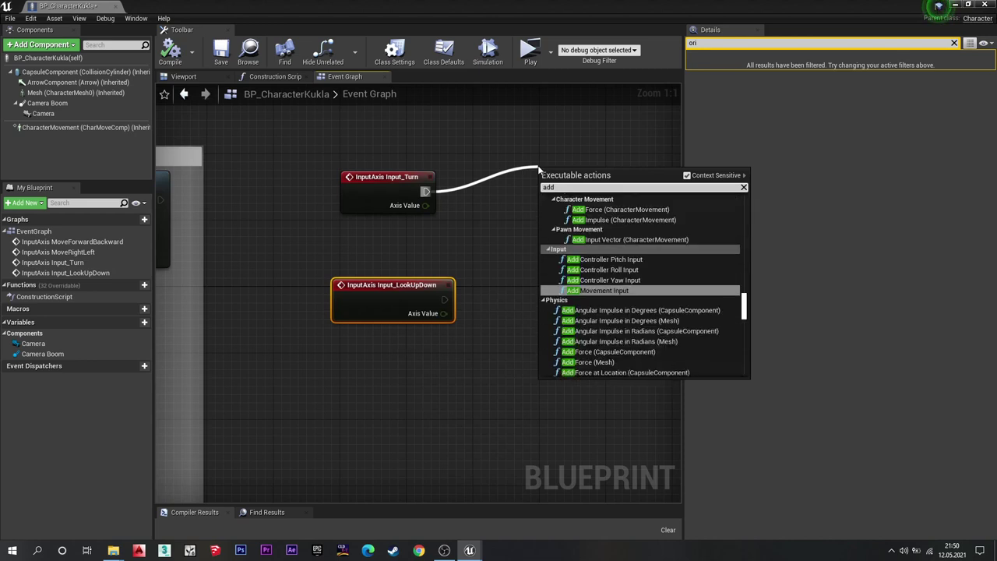
type(" cont")
key("Down")
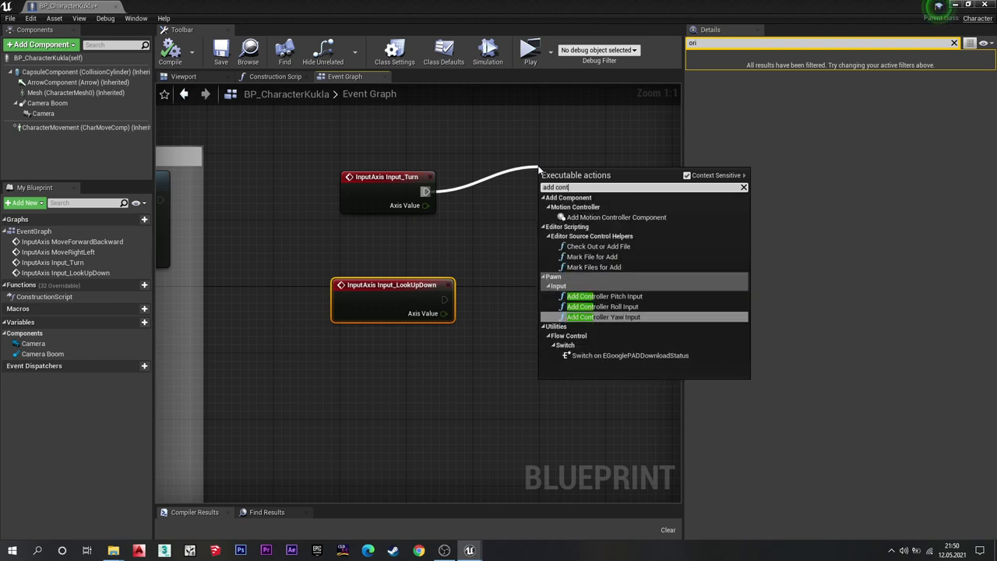
key("Up")
key("Up")
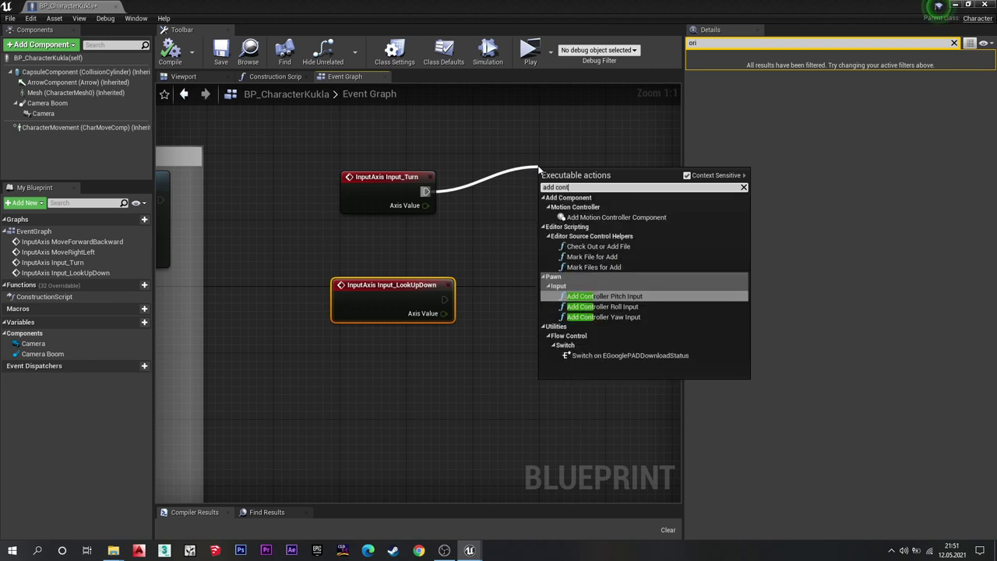
key("Down")
key("Down")
key("Return")
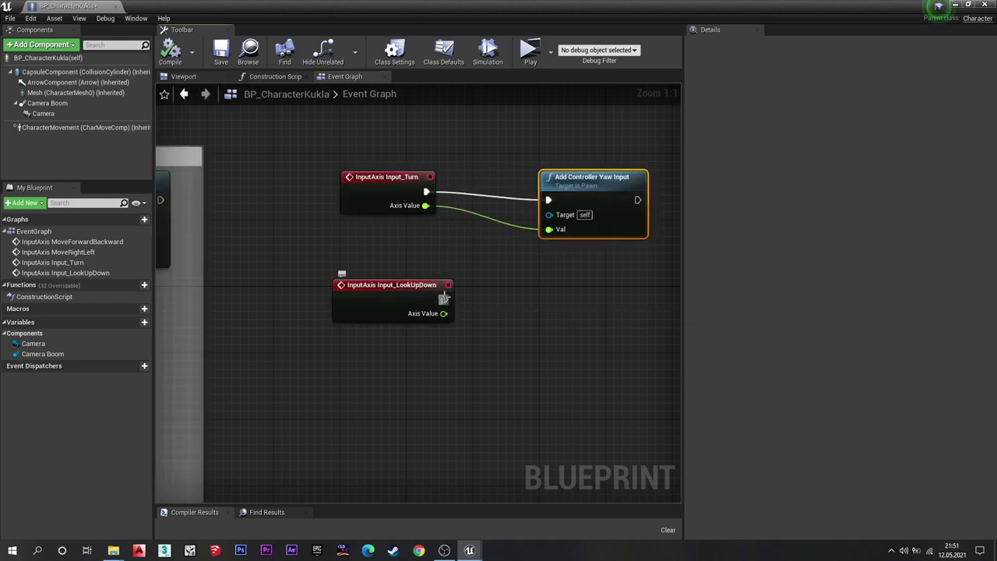
Connect Input_LookUpDown to Add Controller Pitch Input, wiring its Axis Value to Val.
left_click_drag(540, 283, 540, 284)
type("add ")
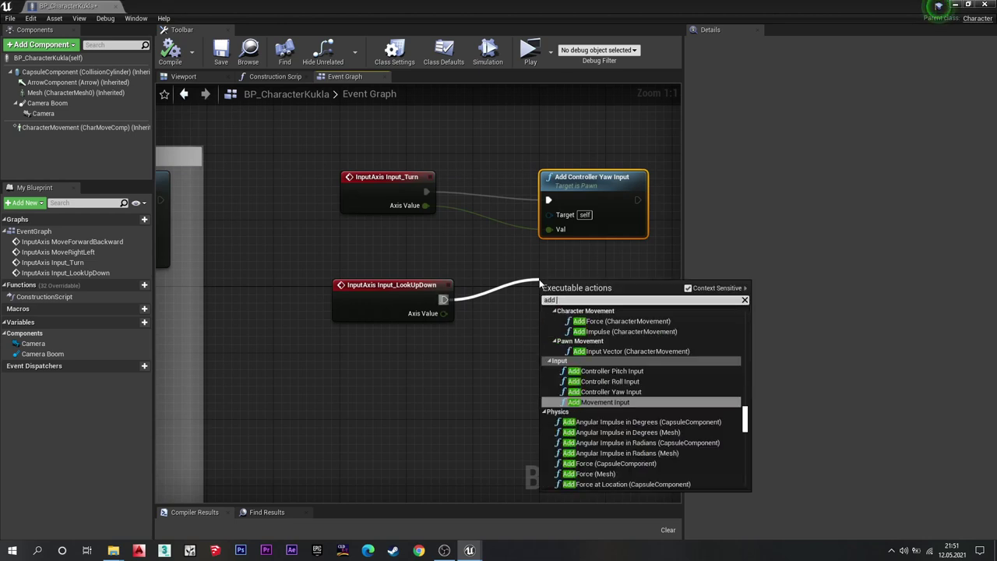
type("cont")
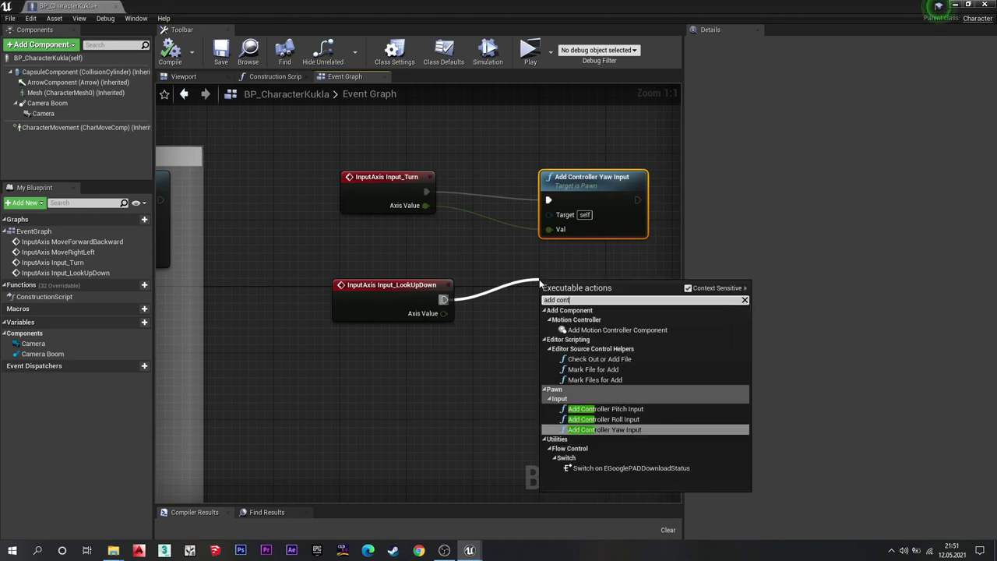
key("Up")
key("Up")
key("Return")
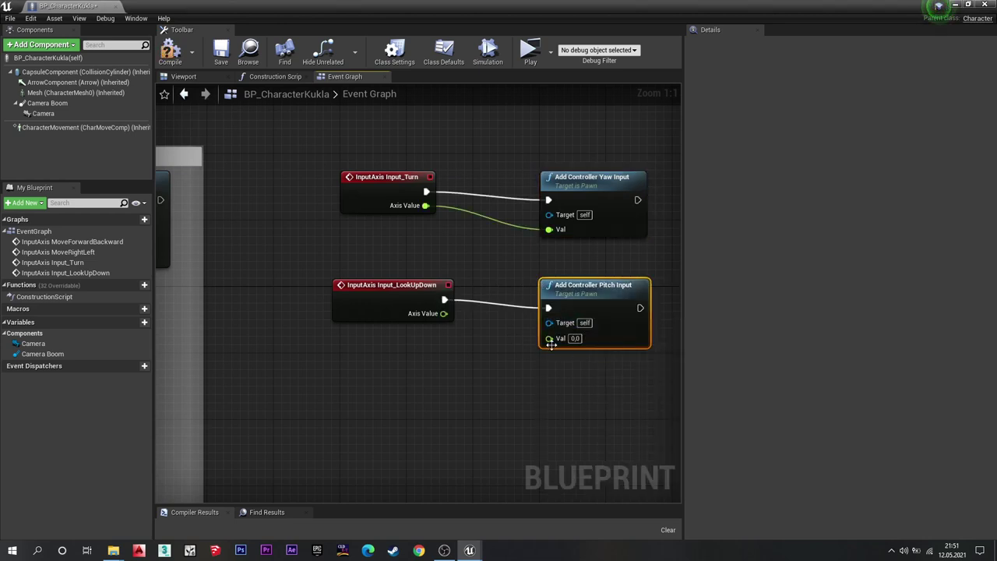
left_click_drag(550, 339, 443, 314)
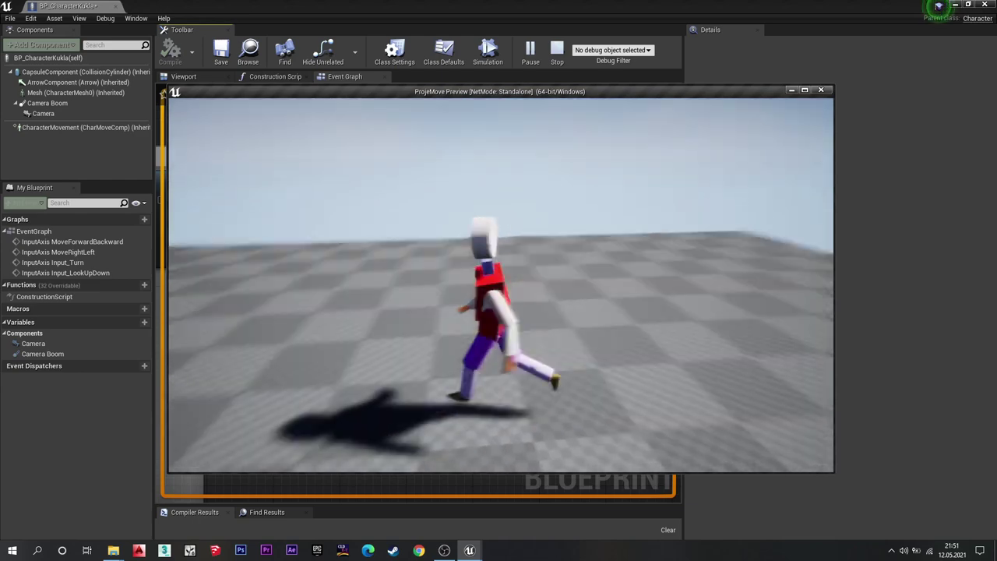
Walk the character forward and back with W and S to test the mouse camera.
key("w")
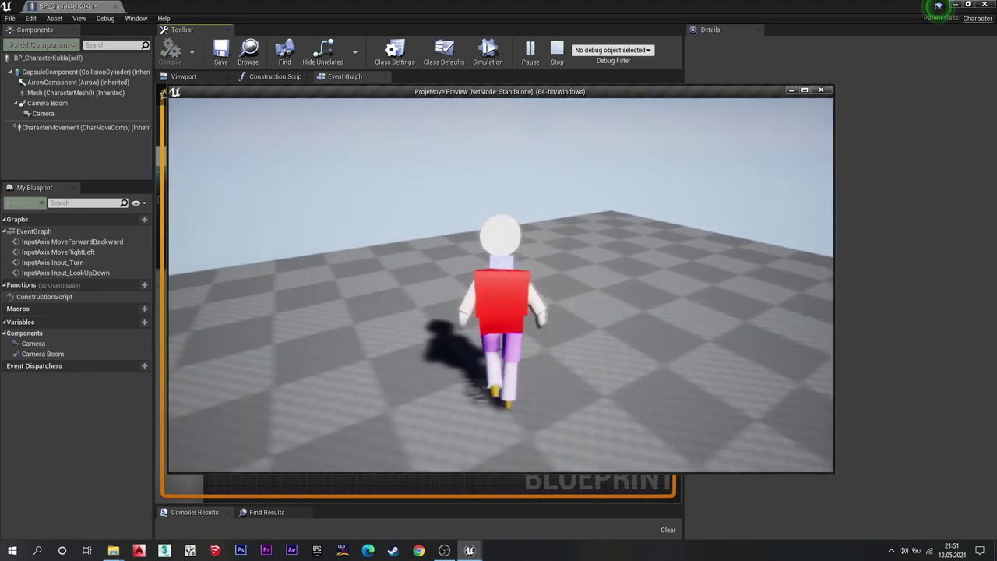
key("s")
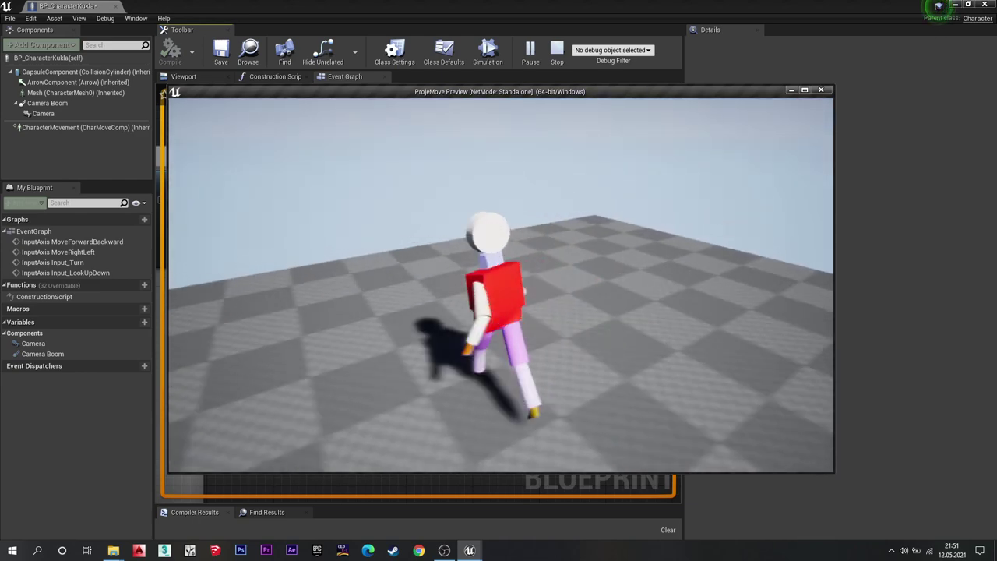
key("Escape")
mouse_move(472, 349)
right_mouse_down()
mouse_move(635, 197)
mouse_move(424, 237)
mouse_move(480, 201)
right_mouse_up()
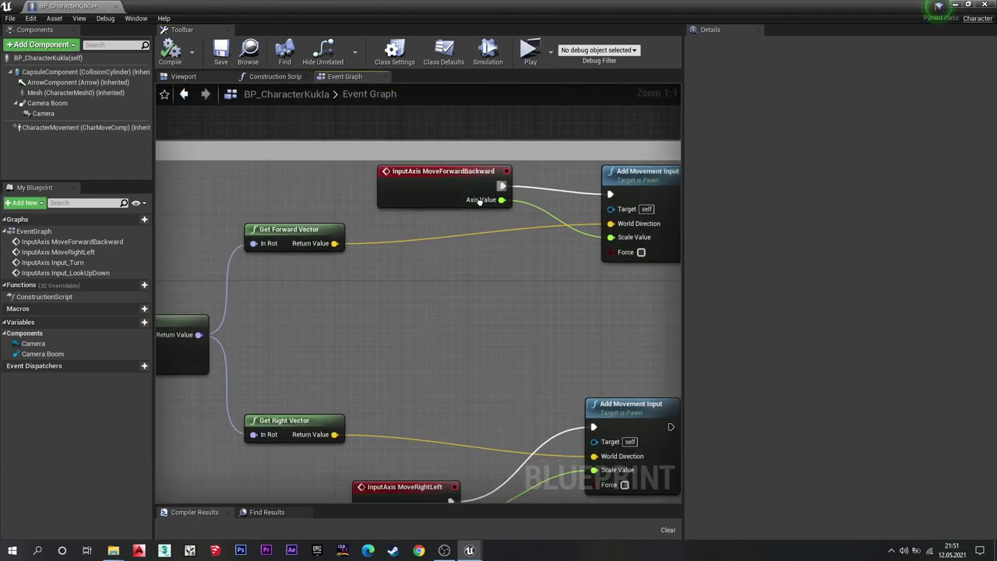
Check Project Settings > Input: Input_Turn on Mouse X, Input_LookUpDown on Mouse Y at -1.0.
left_click(31, 18)
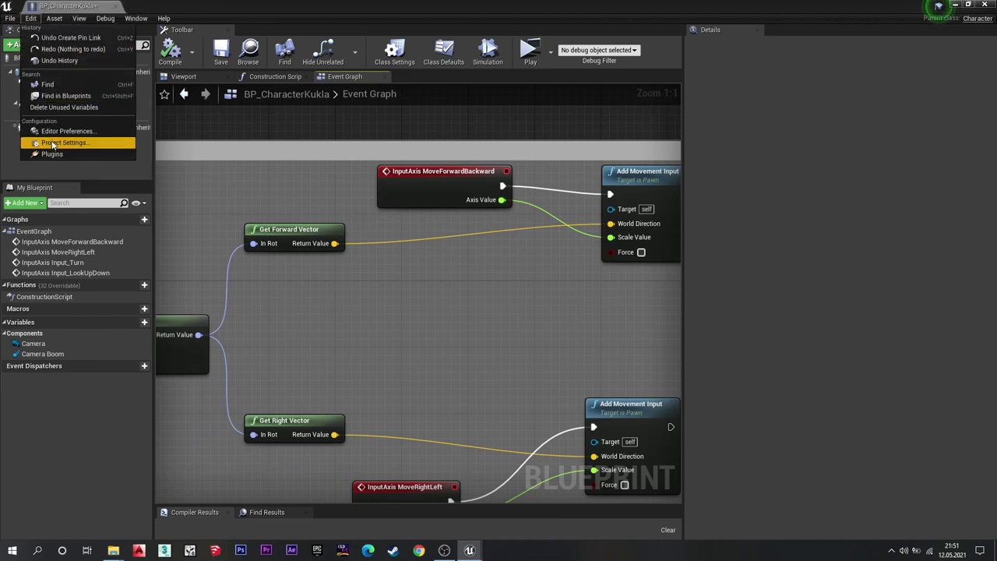
left_click(62, 142)
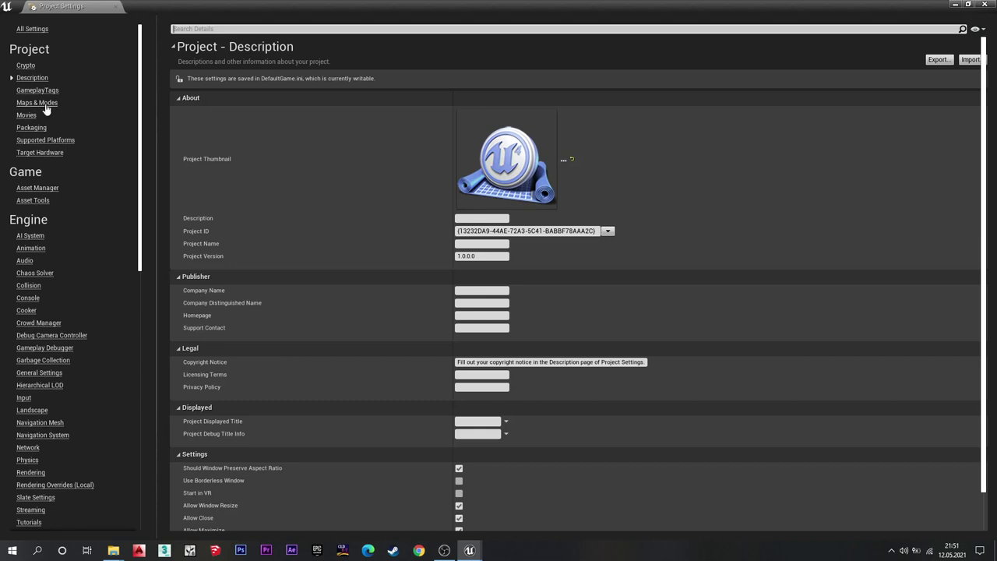
left_click(24, 398)
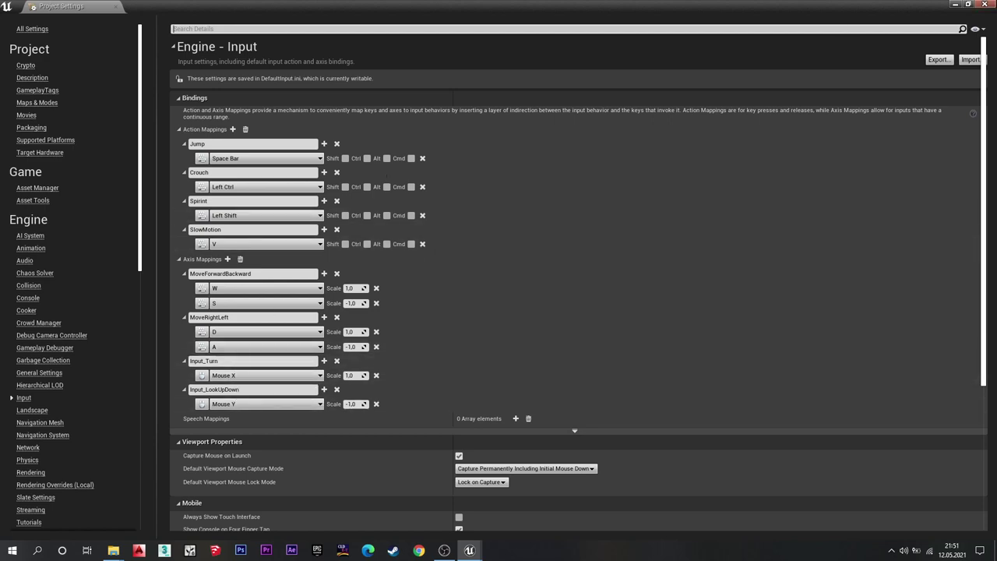
left_click(986, 4)
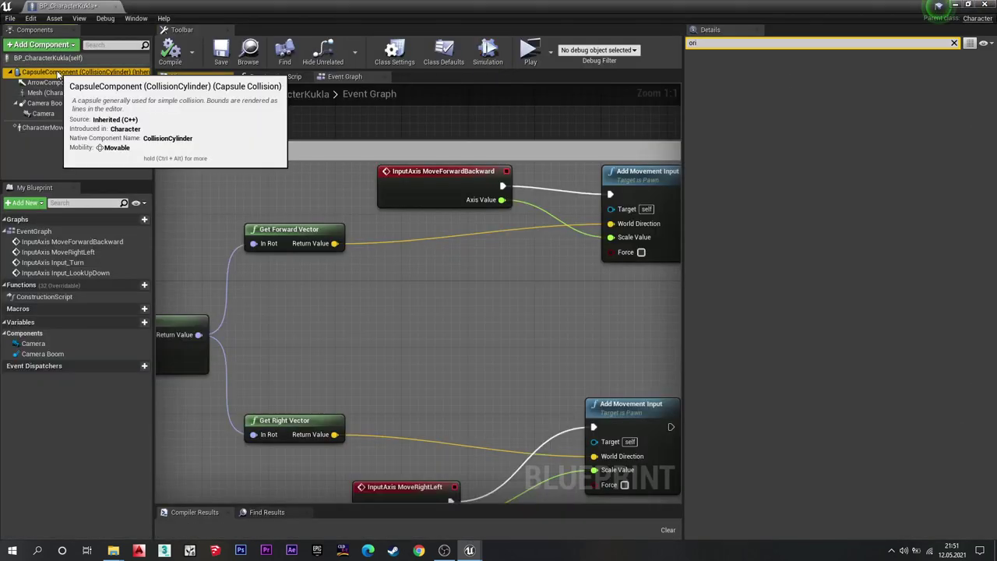
Inspect the CharacterMovement and CapsuleComponent settings with the Details search filter cleared.
left_click(78, 127)
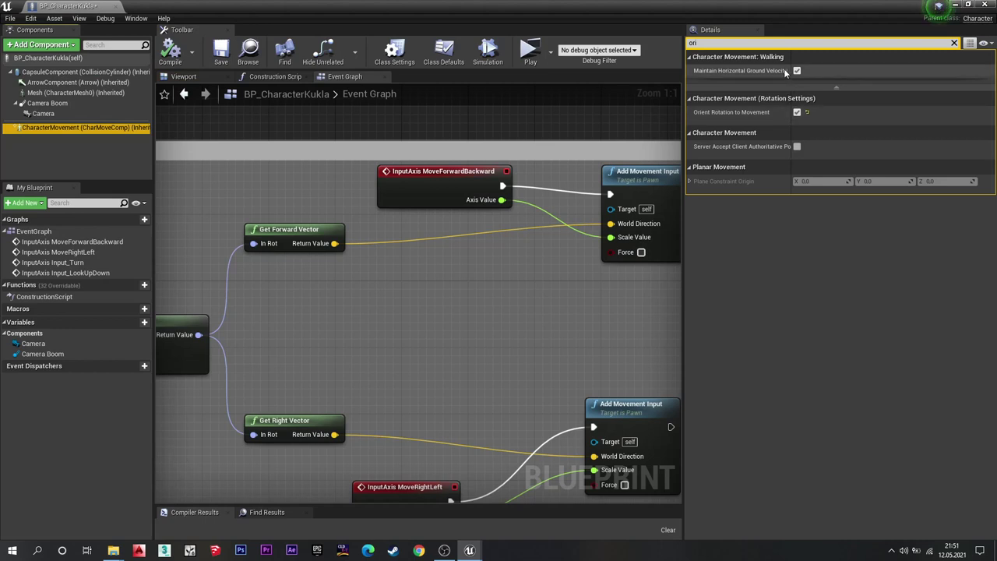
left_click(734, 43)
key("BackSpace")
key("BackSpace")
key("BackSpace")
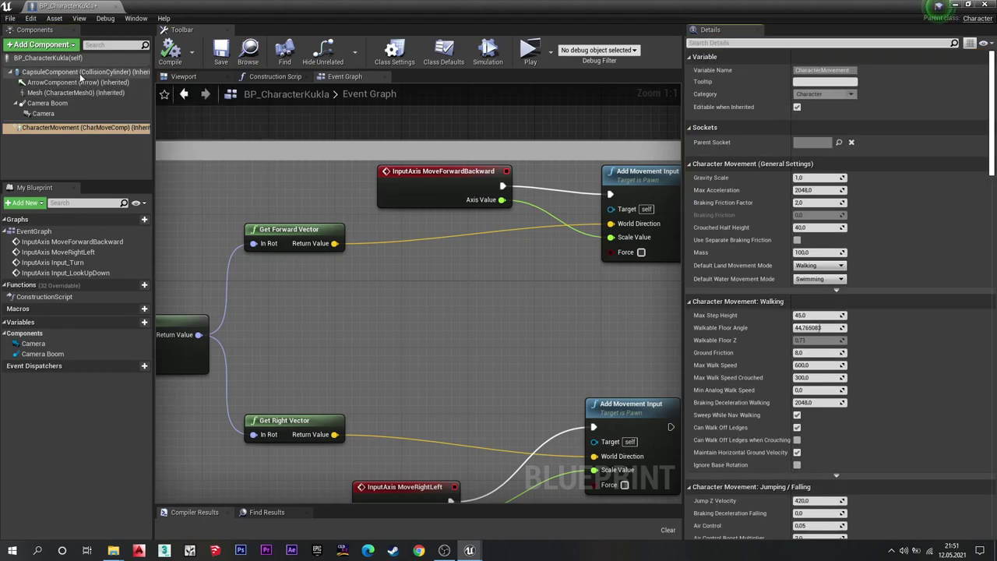
left_click(77, 72)
left_click(47, 44)
left_click(54, 46)
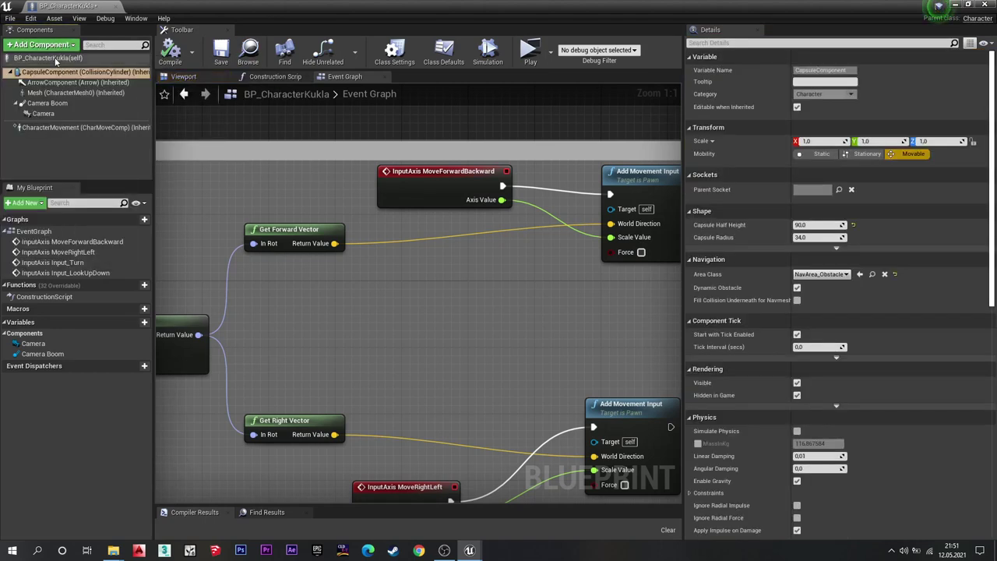
Review Class Defaults, with Use Controller Rotation Yaw off, then show the Construction Script graph.
left_click(55, 59)
scroll(773, 246, "down", 2)
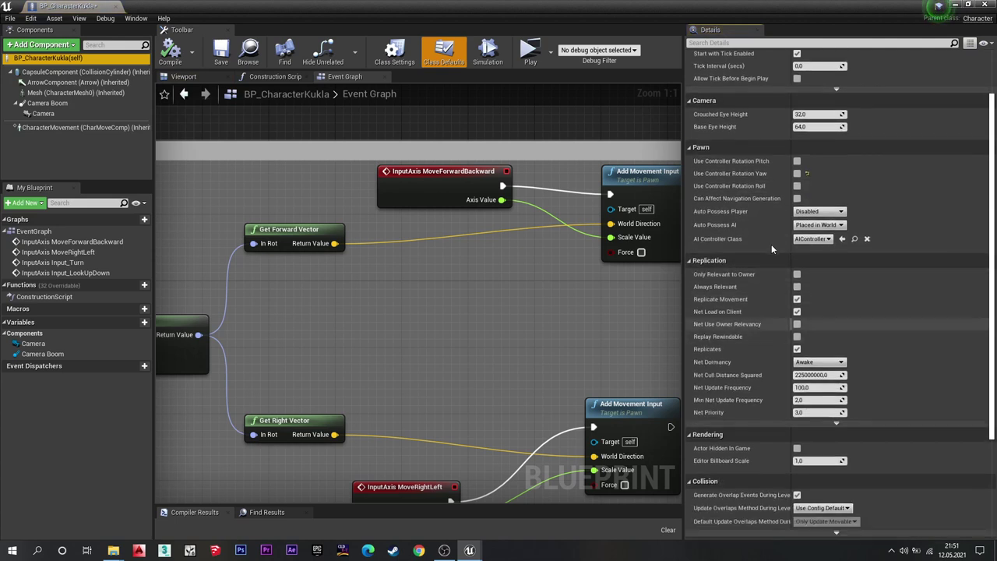
scroll(771, 247, "up", 1)
scroll(463, 286, "down", 4)
scroll(462, 287, "down", 3)
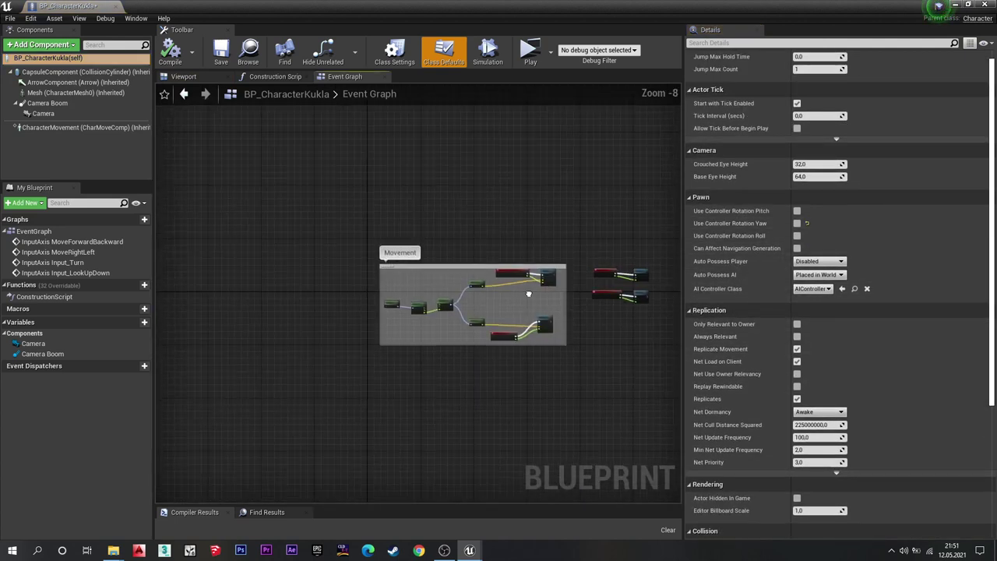
scroll(451, 249, "up", 1)
left_click(259, 77)
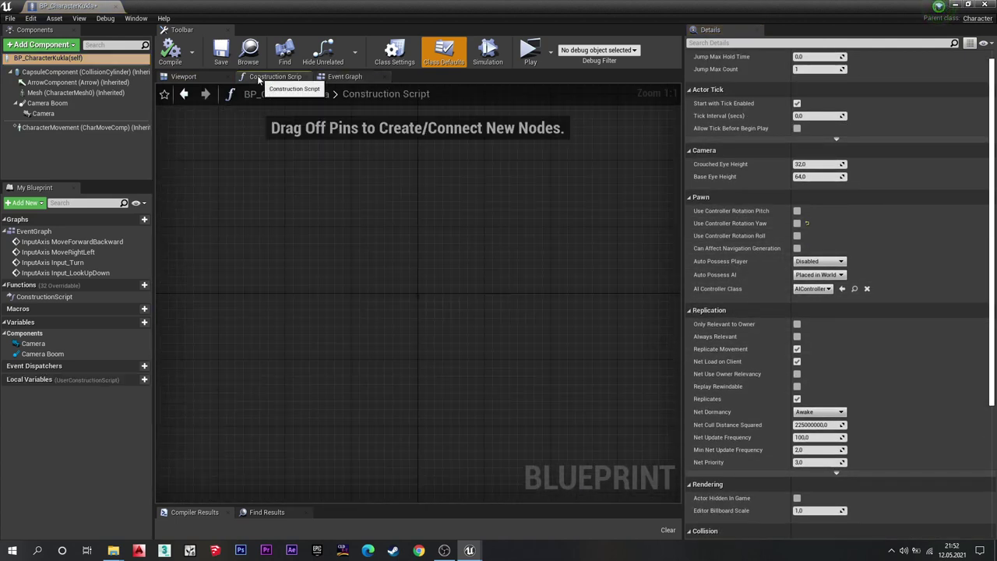
Set the Mesh component's Location Z to -90, keeping Use Animation Blueprint mode.
left_click(199, 77)
right_click_drag(347, 325, 405, 320)
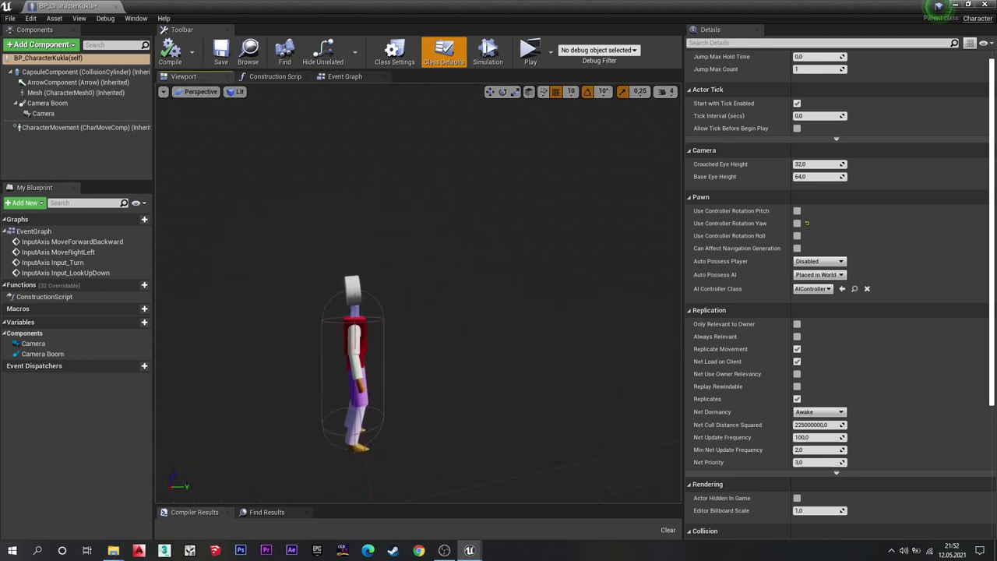
scroll(344, 315, "up", 3)
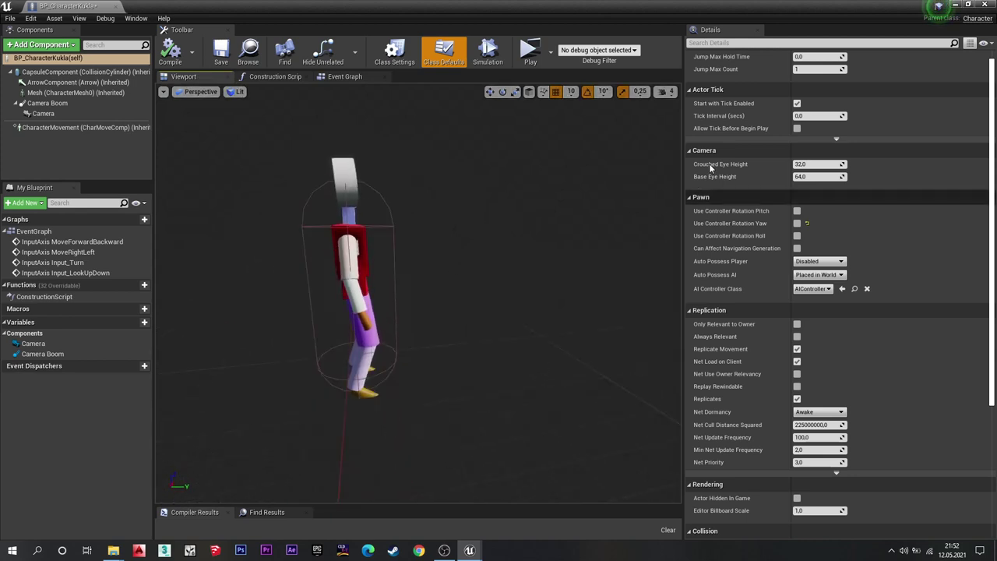
scroll(708, 164, "up", 1)
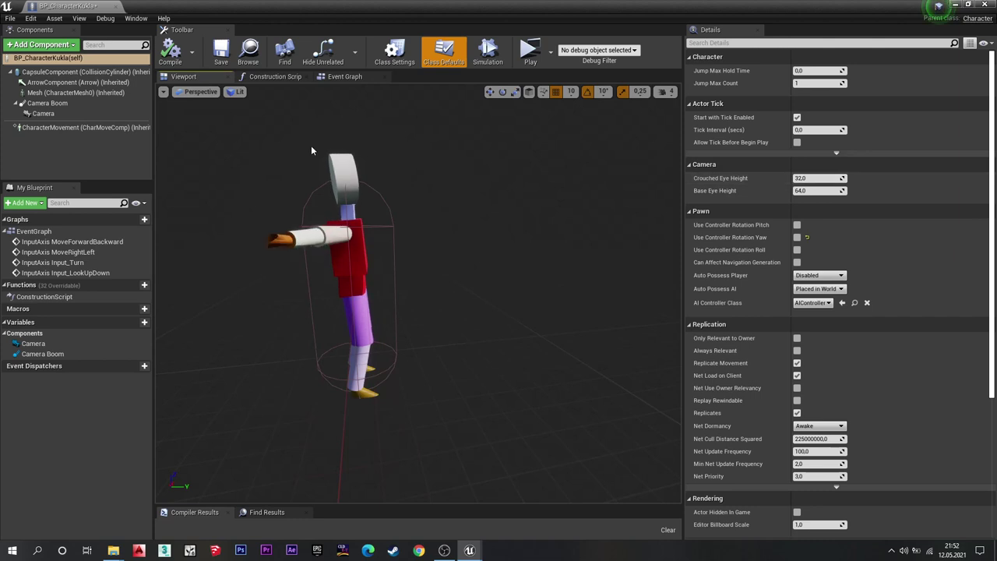
left_click(69, 93)
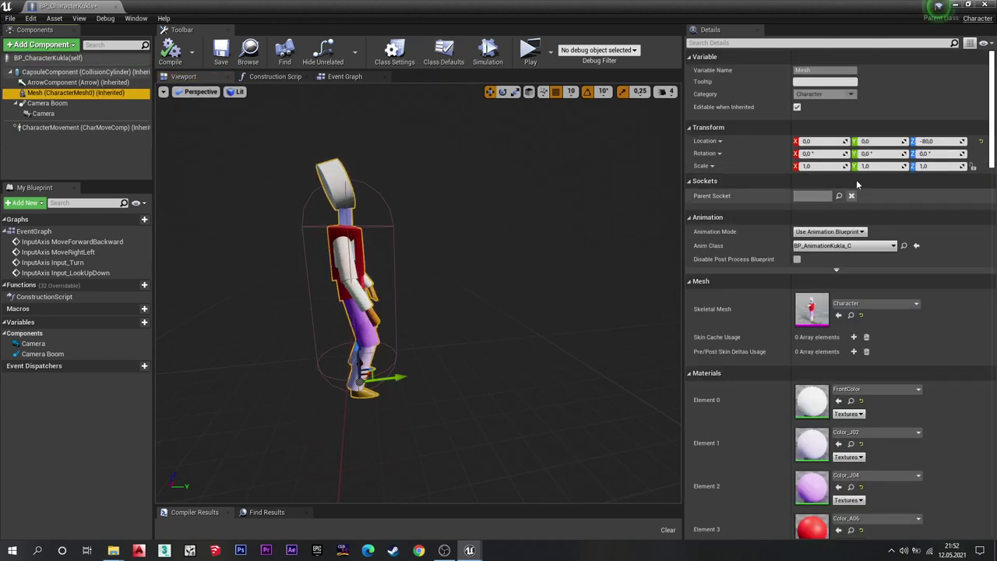
left_click(938, 142)
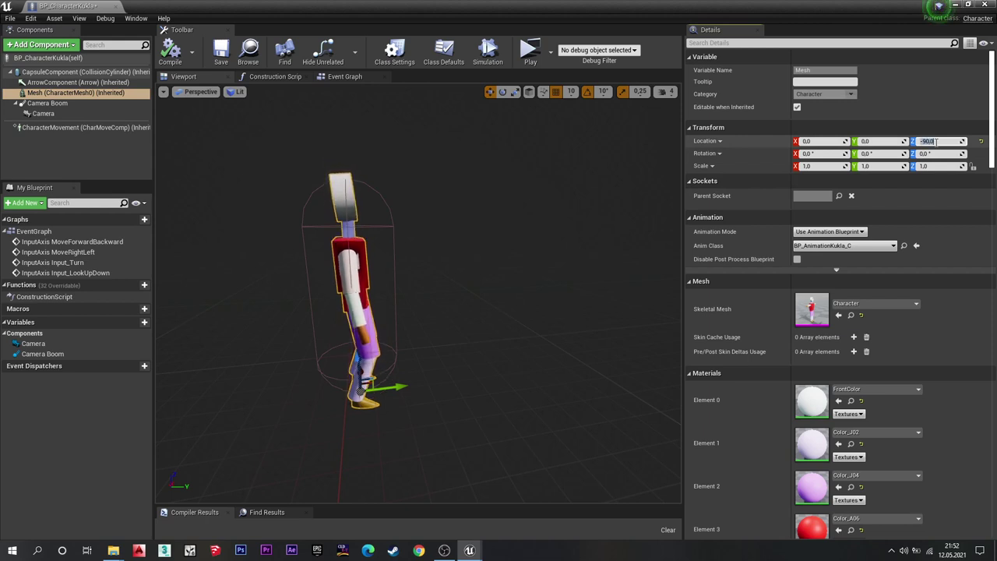
key("Return")
left_click(849, 238)
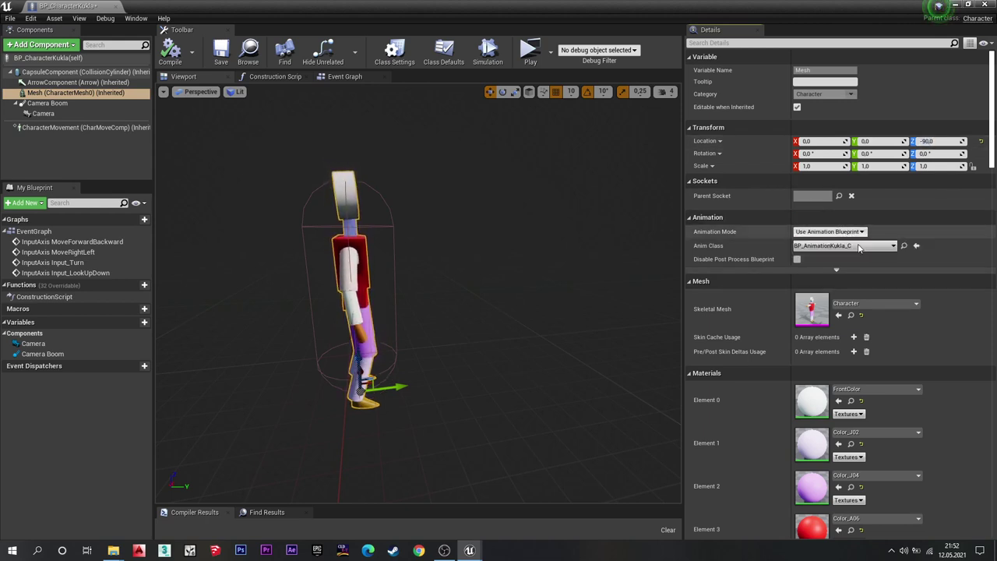
Play-test the walking character with Alt+P, then return to the Event Graph.
key("alt+p")
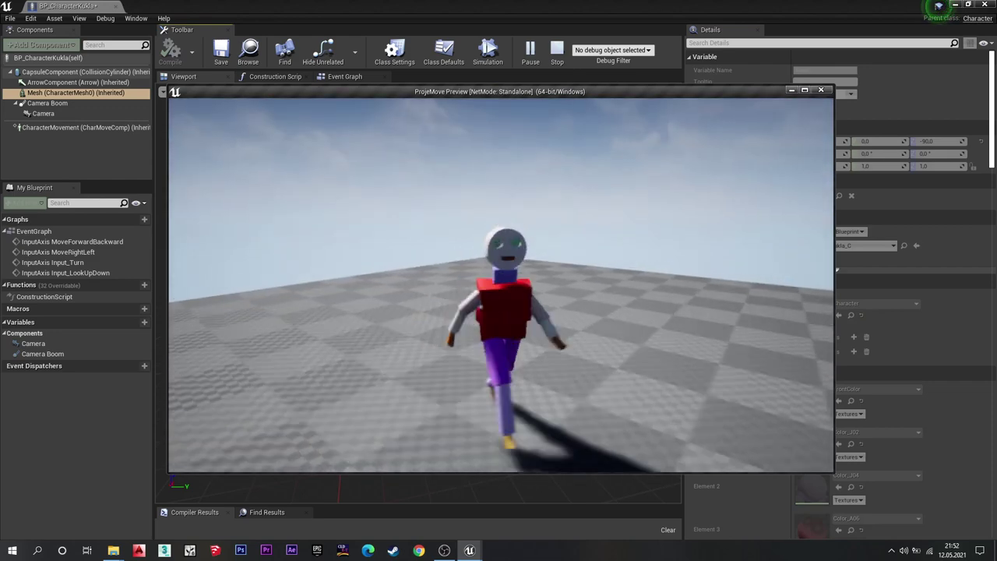
key("Escape")
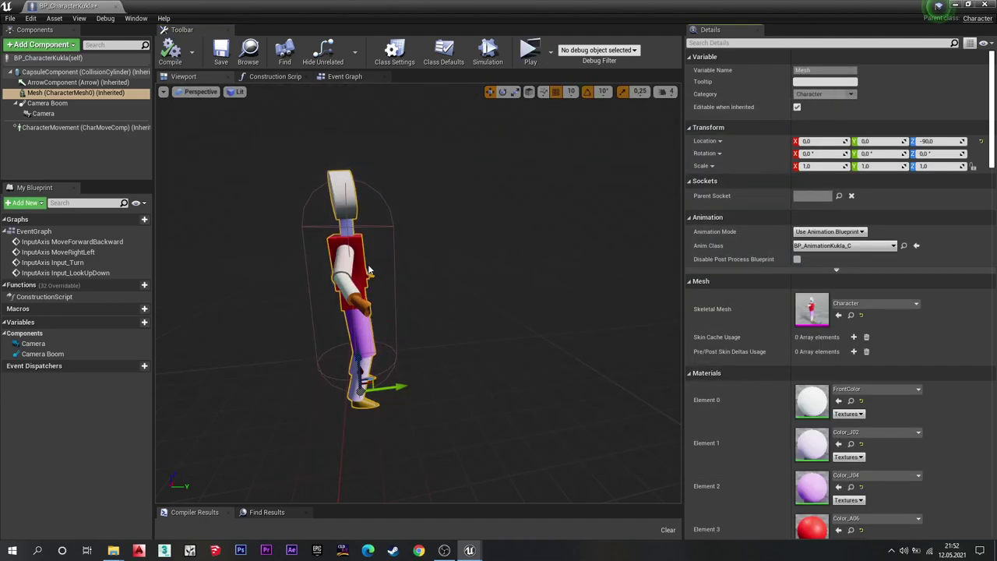
left_click(342, 77)
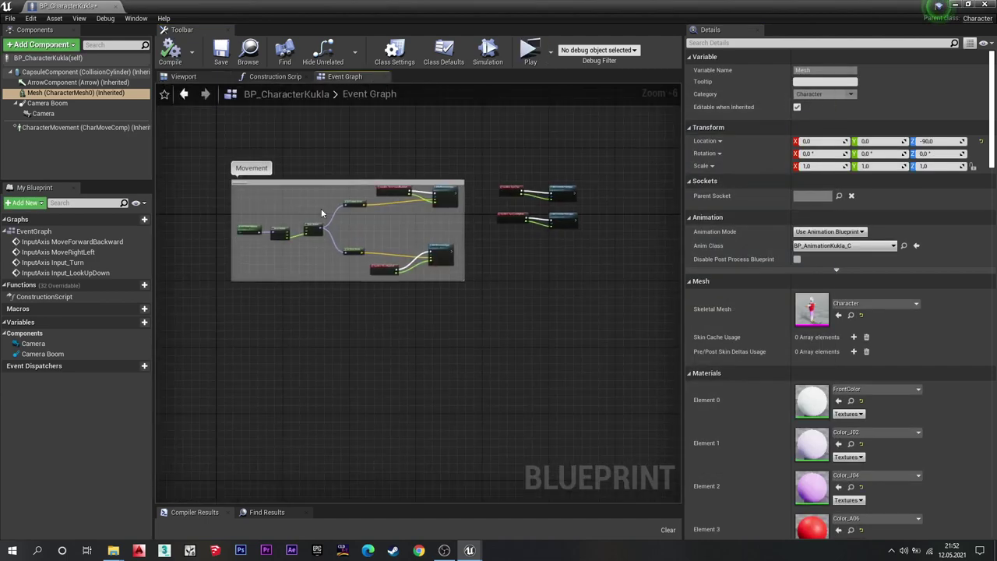
Inspect Get Control Rotation and Make Rotator, then nudge InputAxis MoveRightLeft slightly up-left.
scroll(321, 208, "up", 5)
scroll(329, 248, "up", 2)
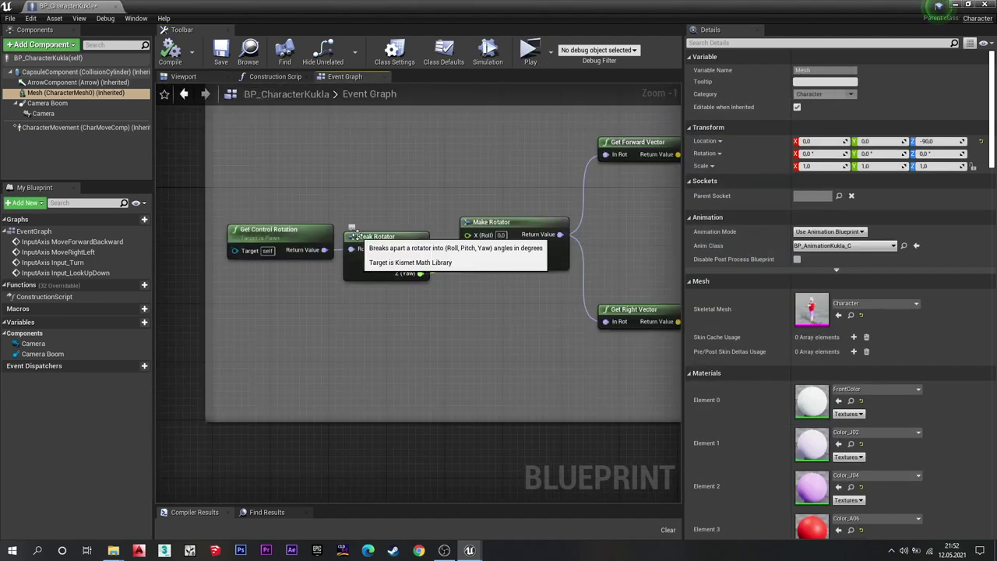
left_click(287, 234)
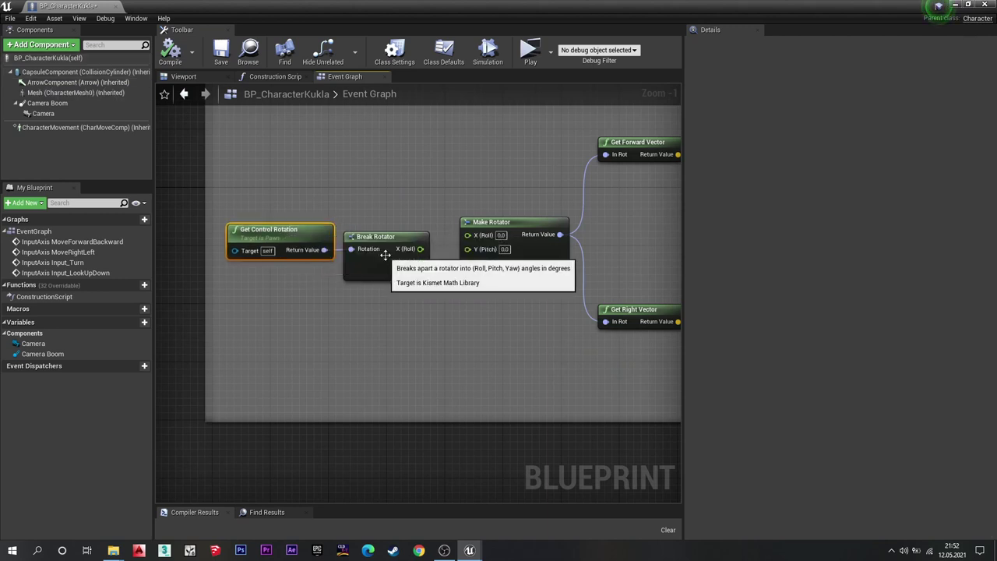
left_click(494, 233)
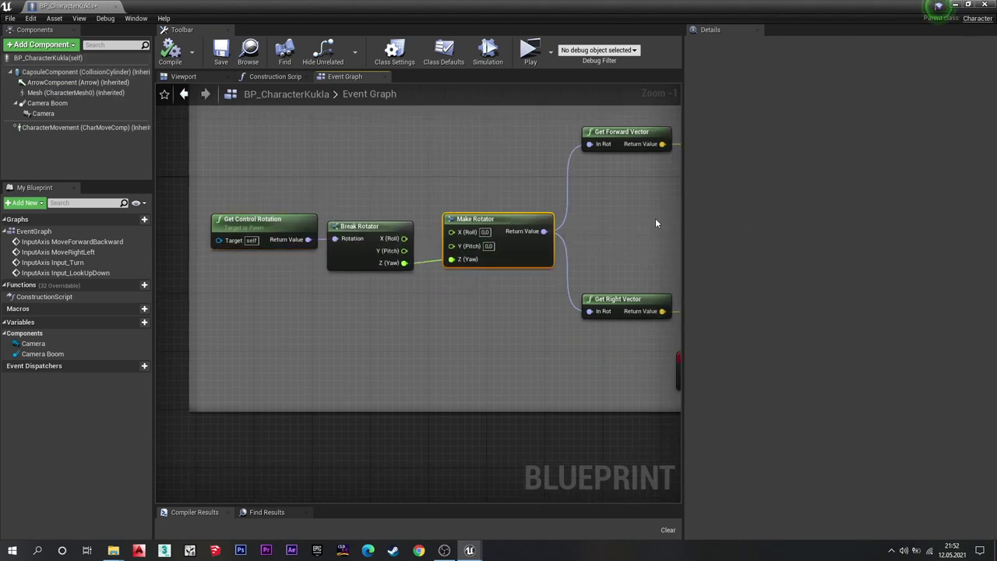
right_click_drag(655, 218, 389, 274)
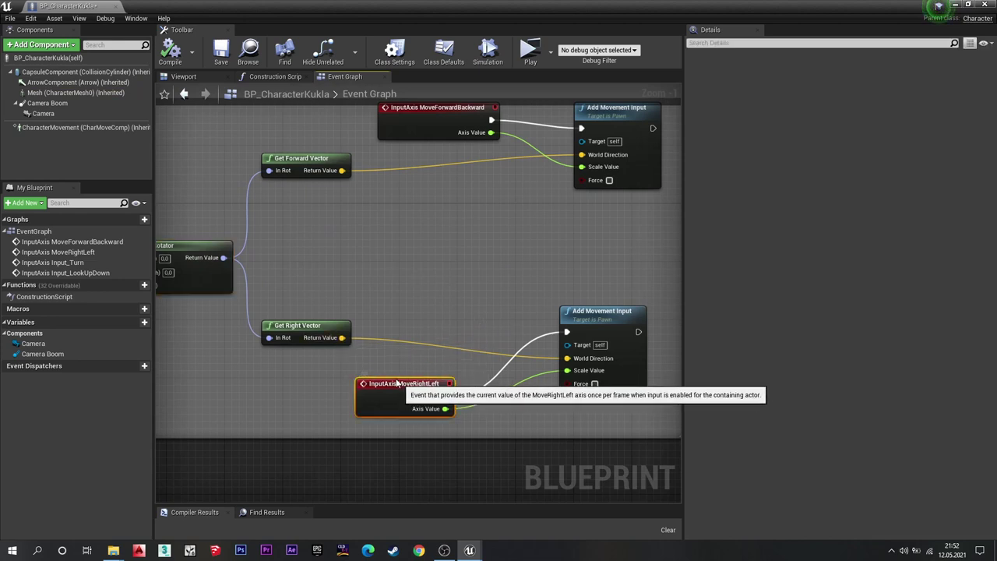
left_click_drag(376, 381, 360, 366)
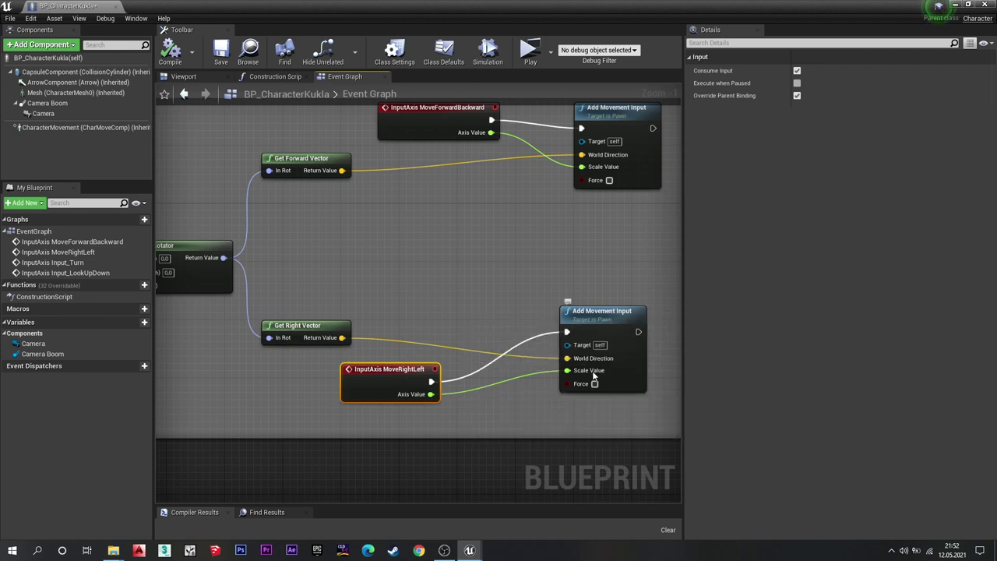
right_click_drag(549, 235, 491, 303)
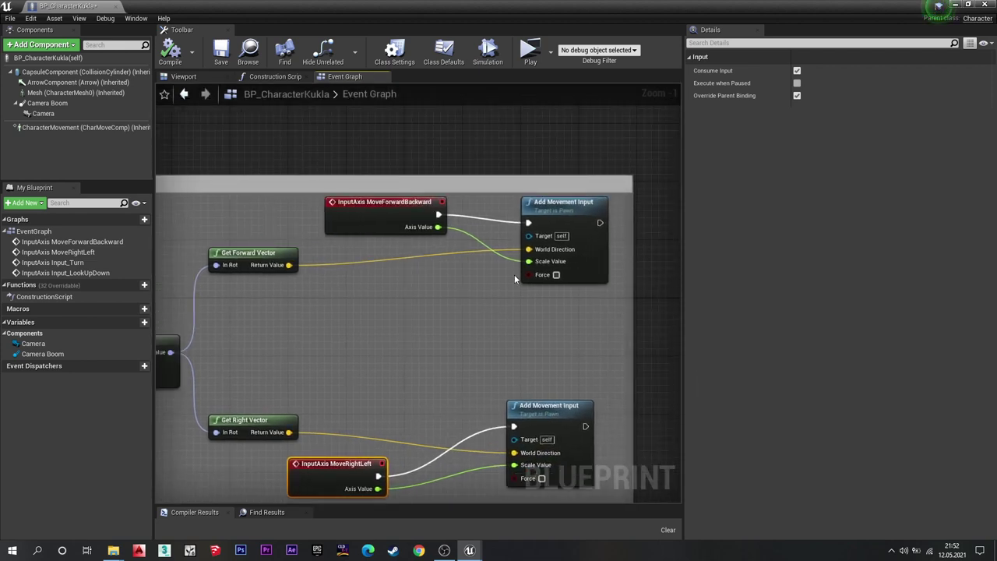
Turn on Constrain Aspect Ratio for the Camera component.
left_click(70, 114)
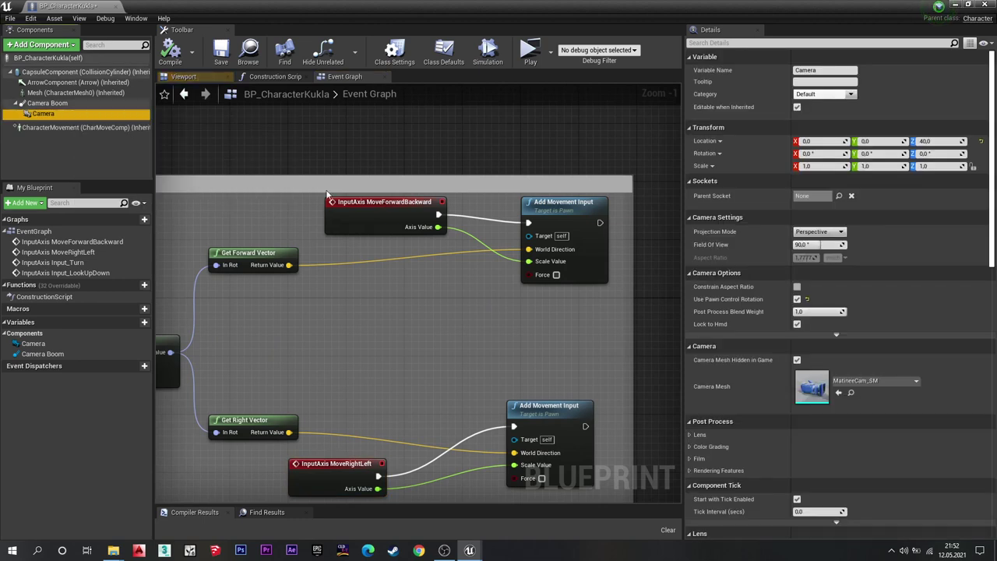
left_click(797, 287)
scroll(707, 357, "down", 2)
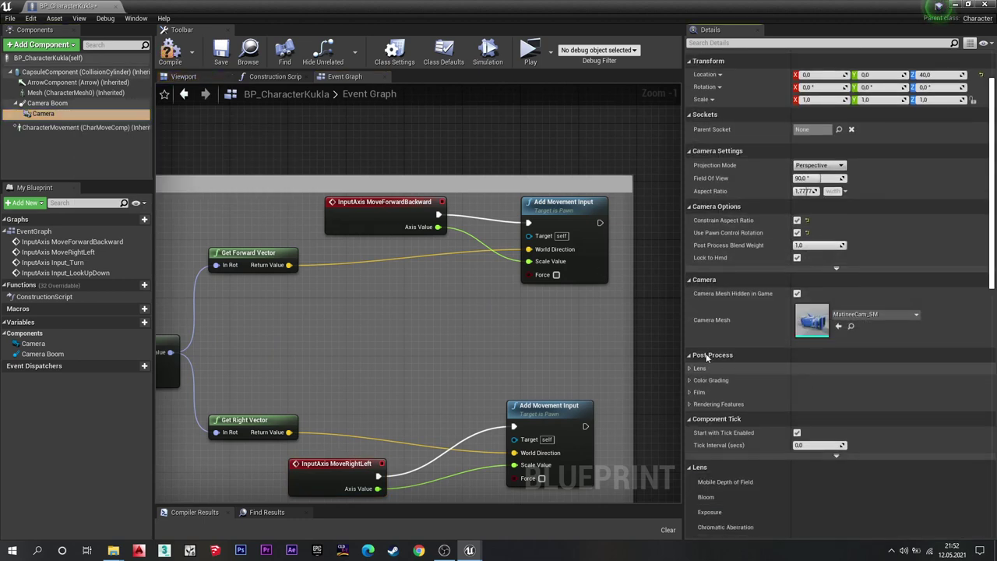
Make the Camera Boom use Pawn Control Rotation.
left_click(47, 103)
left_click(796, 353)
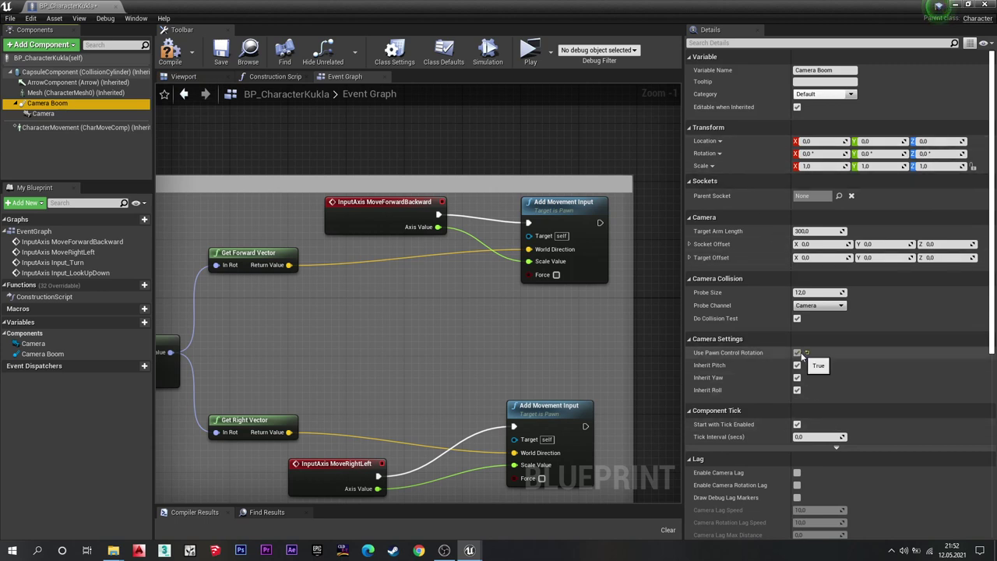
scroll(822, 437, "down", 2)
scroll(821, 440, "down", 4)
scroll(820, 442, "down", 2)
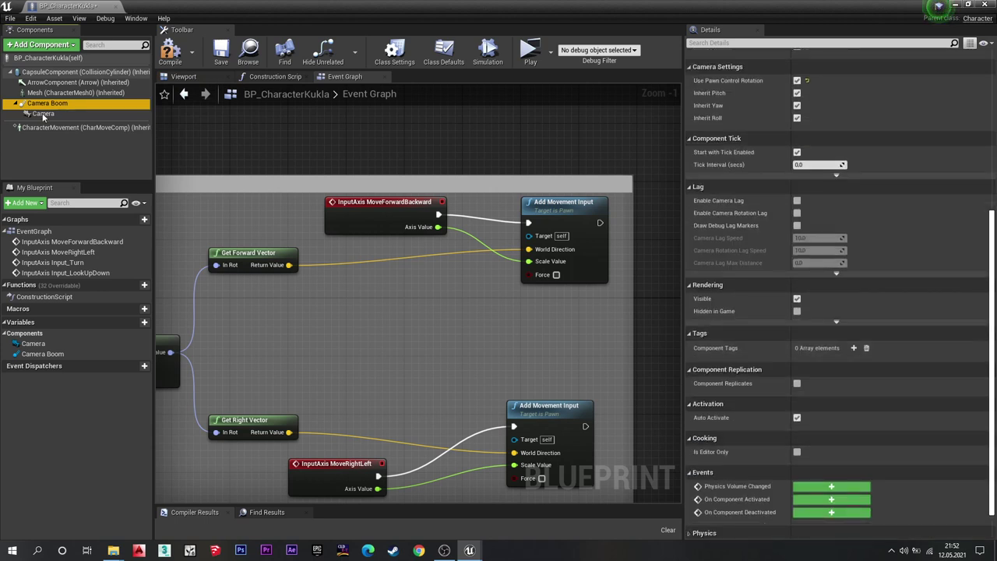
Review the Mesh, Arrow, Capsule and class default properties, then return to the Content root.
left_click(56, 95)
scroll(846, 297, "up", 3)
scroll(846, 297, "up", 4)
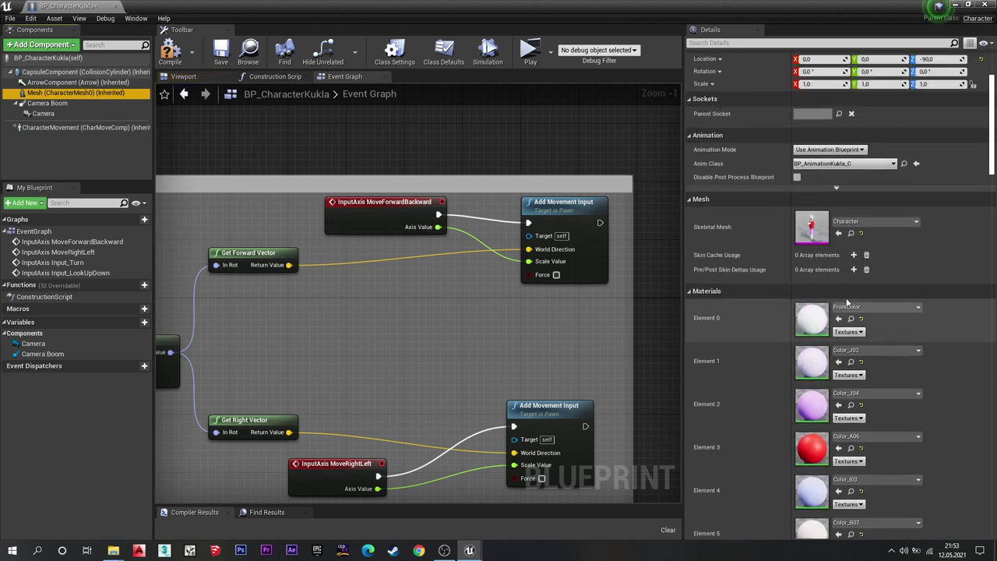
scroll(846, 297, "up", 3)
scroll(839, 299, "up", 1)
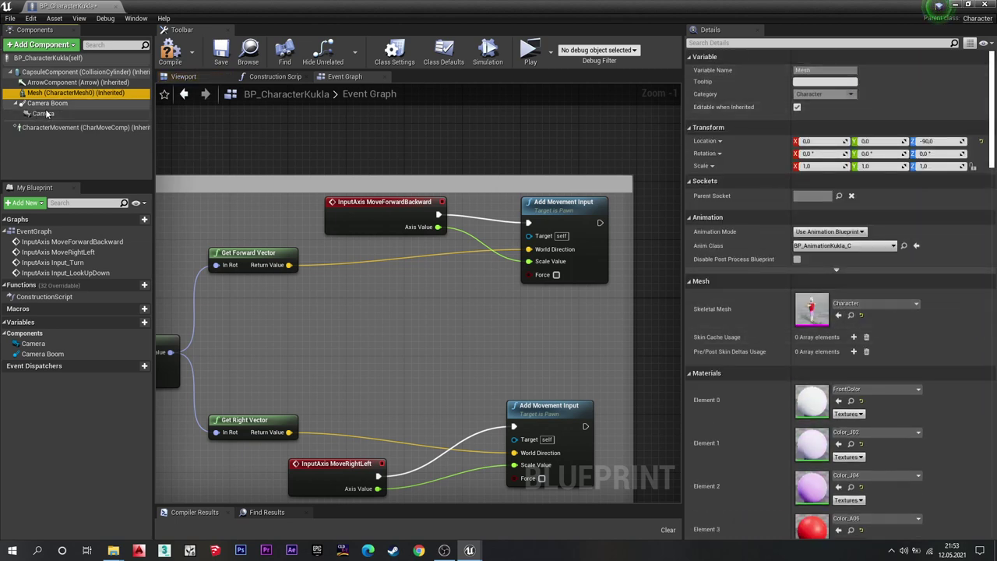
left_click(51, 82)
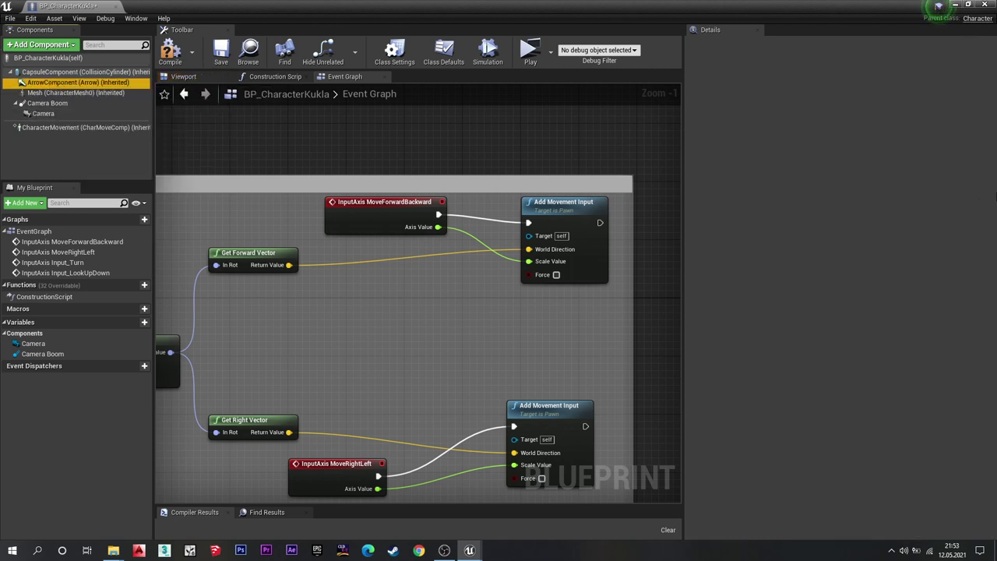
left_click(70, 72)
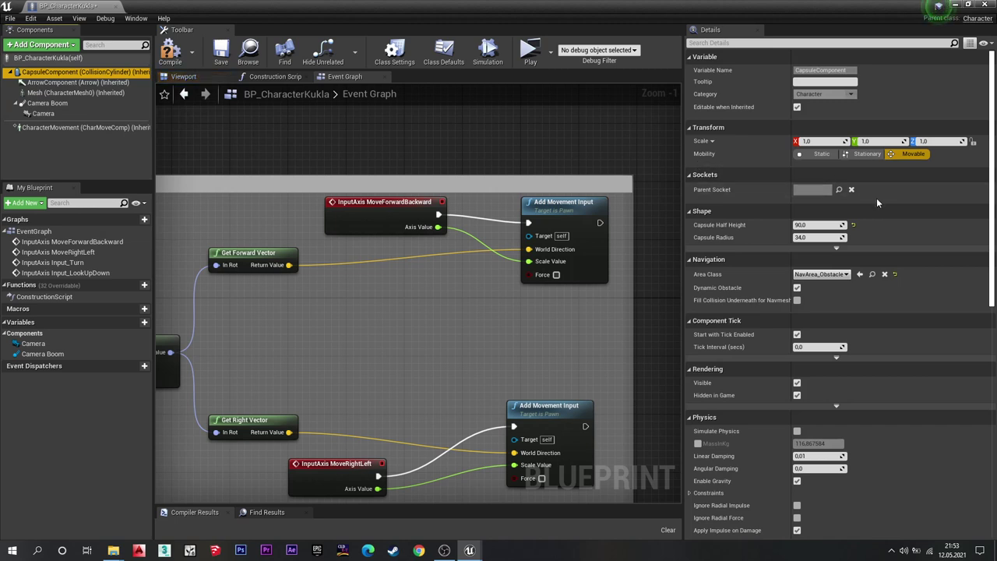
scroll(876, 199, "down", 2)
scroll(876, 199, "down", 3)
scroll(877, 199, "down", 3)
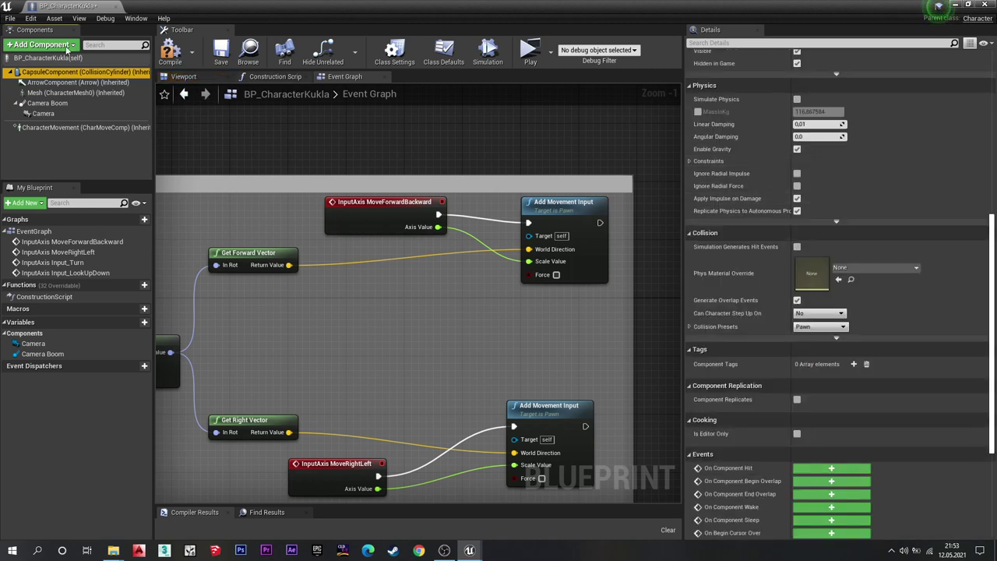
left_click(63, 58)
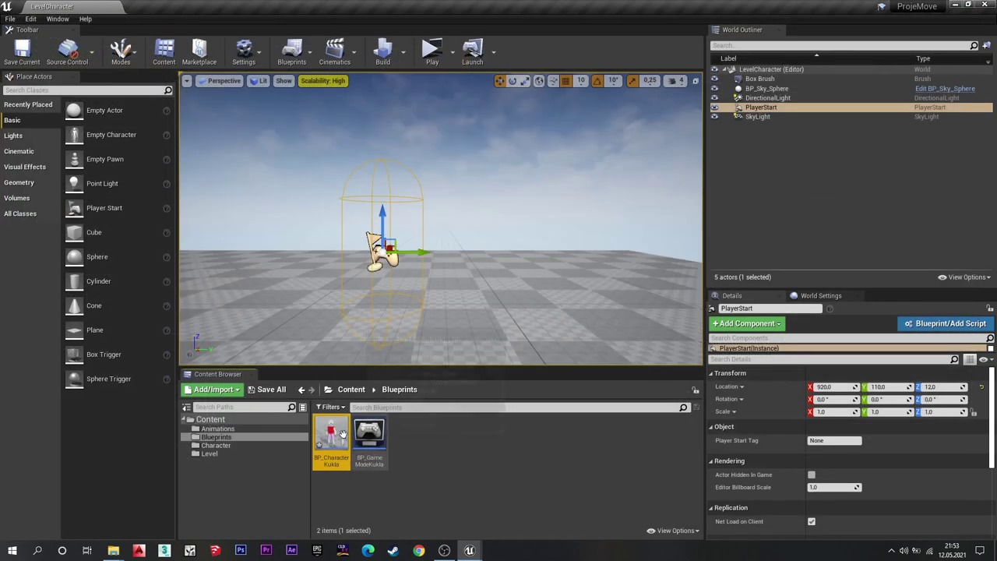
left_click(360, 389)
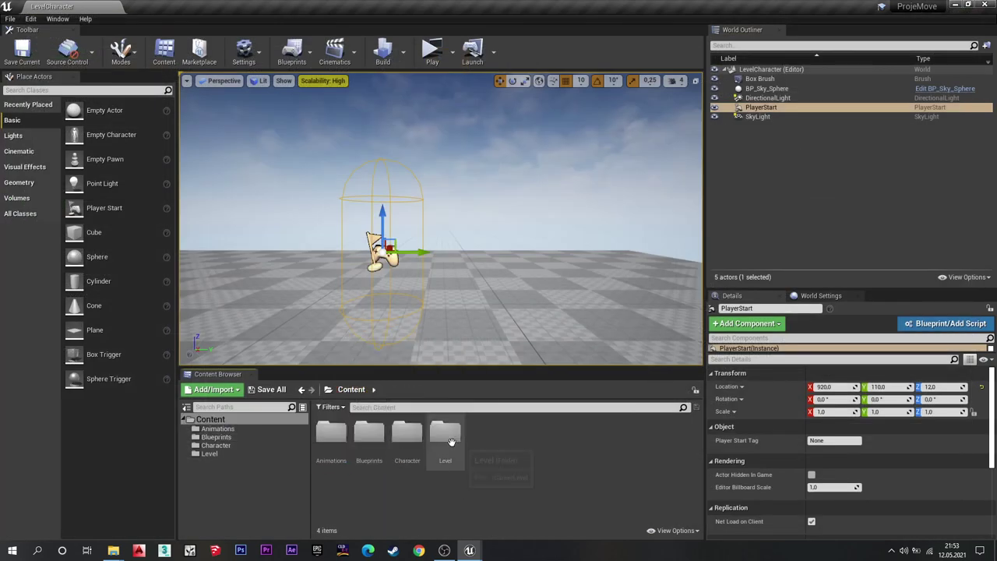
Browse to the Content > Animations folder.
double_click(407, 432)
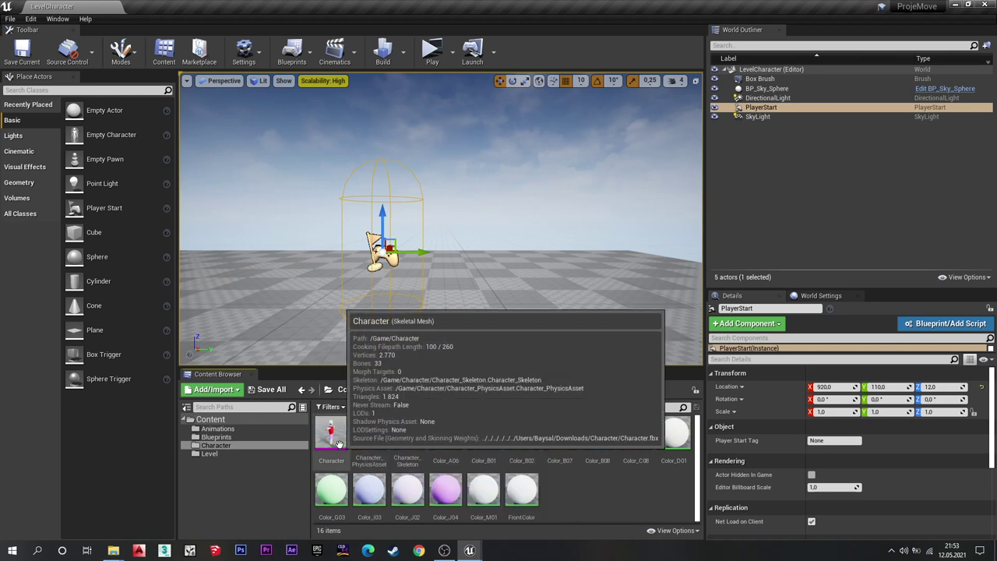
left_click(338, 391)
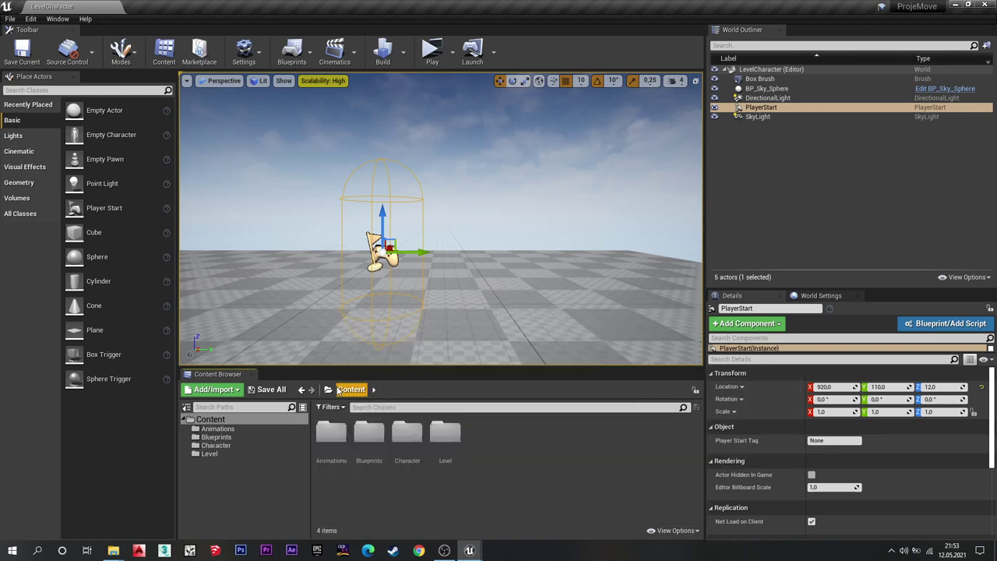
double_click(335, 434)
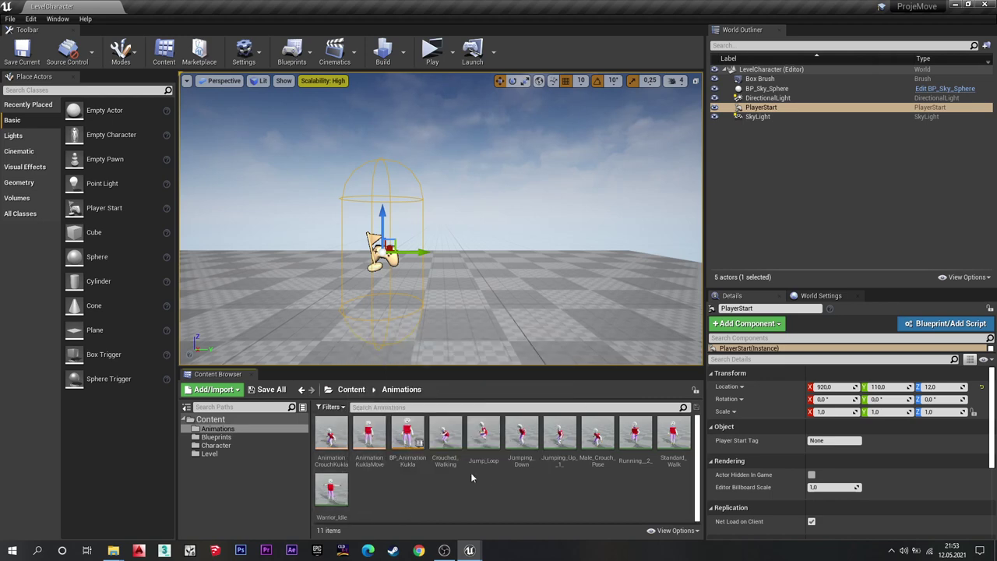
Preview AnimationKuklaMove by dragging its Speed pin from idle to walking, then close it.
left_click(372, 433)
double_click(374, 434)
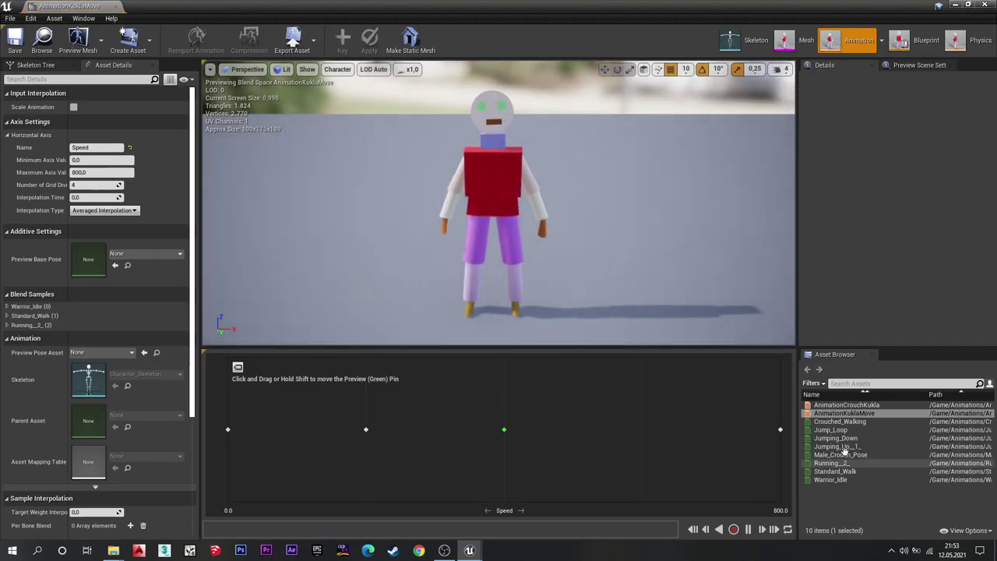
mouse_move(508, 427)
left_mouse_down()
mouse_move(252, 431)
mouse_move(480, 430)
mouse_move(689, 466)
mouse_move(795, 456)
mouse_move(277, 460)
mouse_move(243, 408)
left_mouse_up()
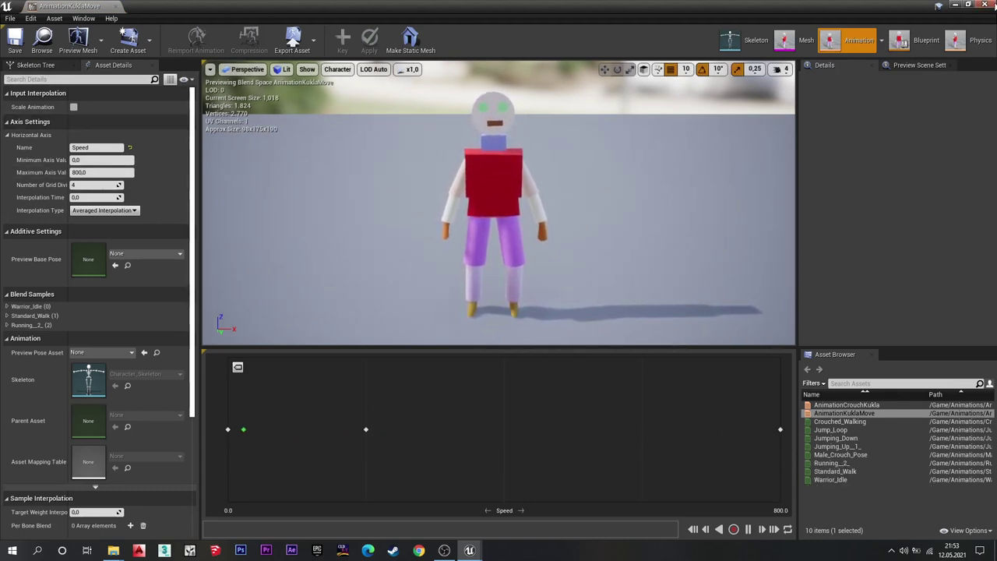
left_click(992, 7)
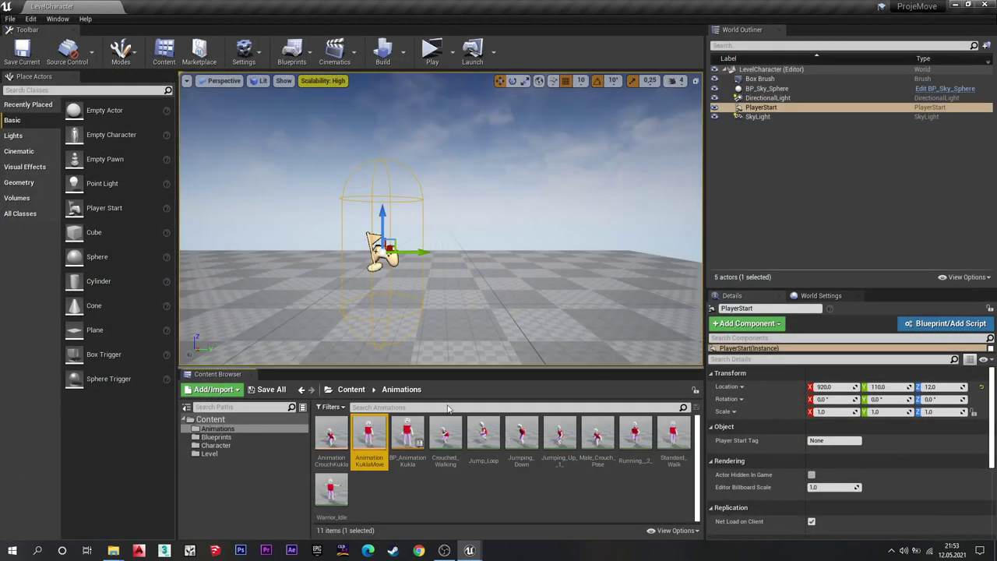
Open BP_AnimationKukla's New State Machine and its idle/walk/speed state, tidying the nodes.
double_click(409, 440)
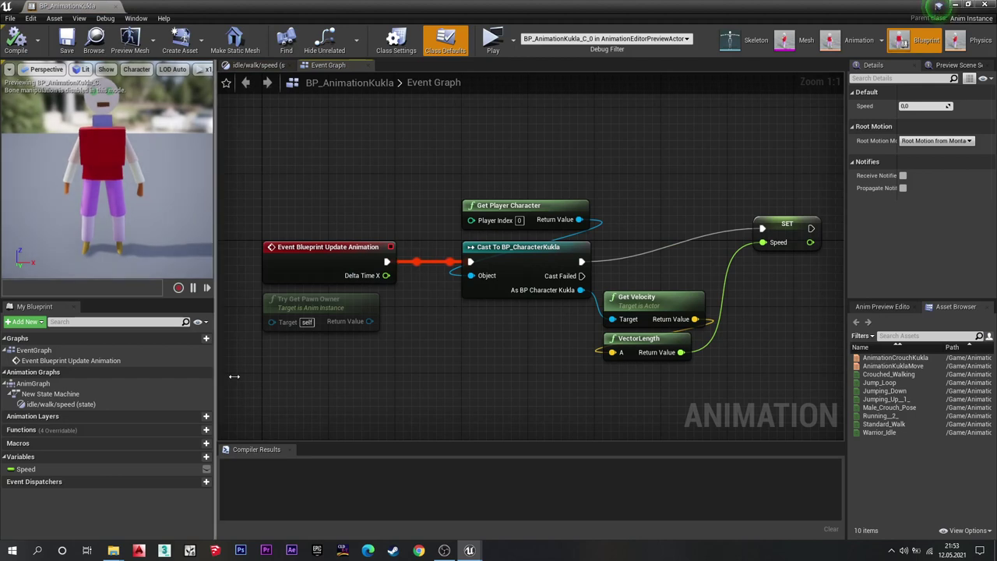
left_click(31, 469)
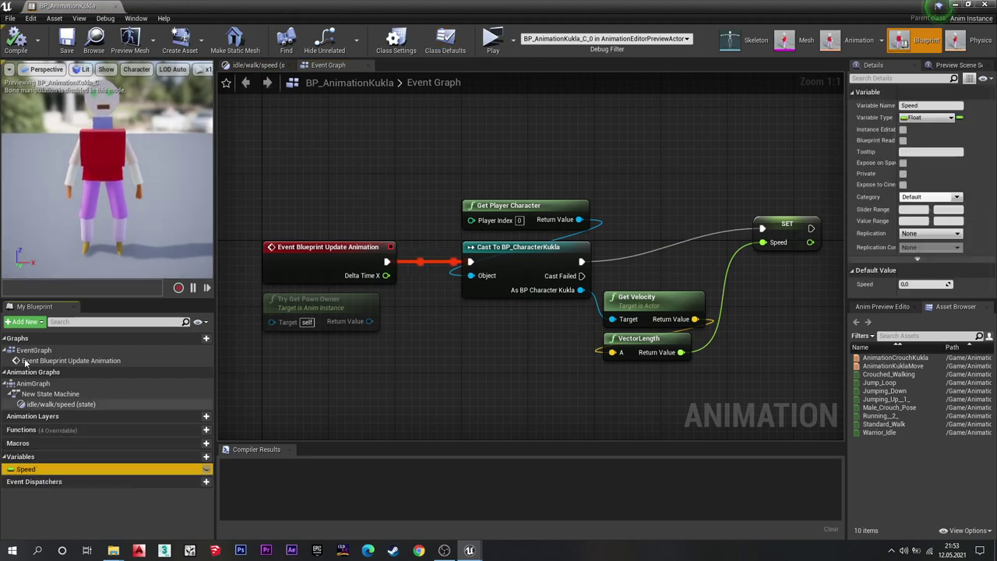
double_click(31, 396)
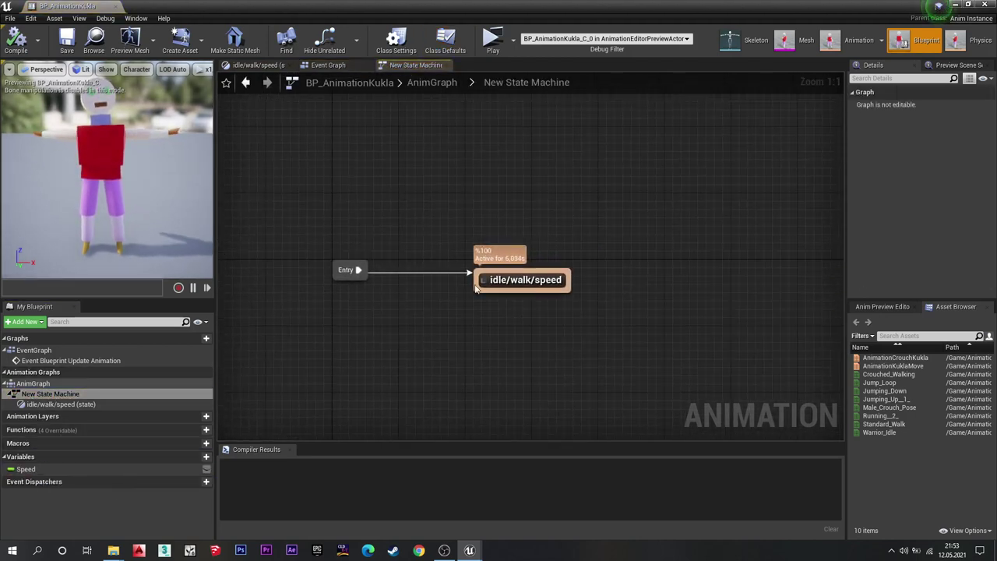
left_click_drag(505, 290, 489, 265)
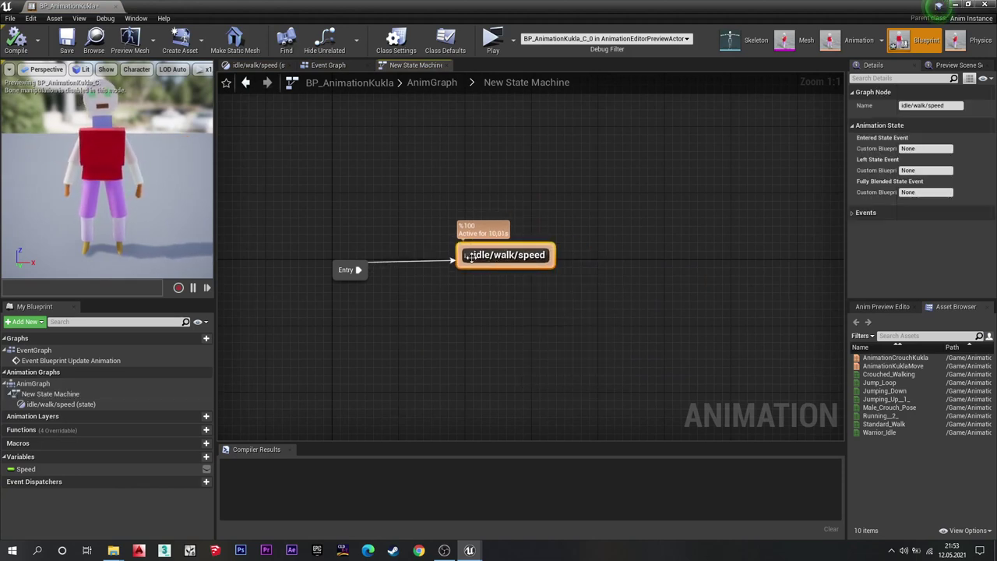
left_click(25, 469)
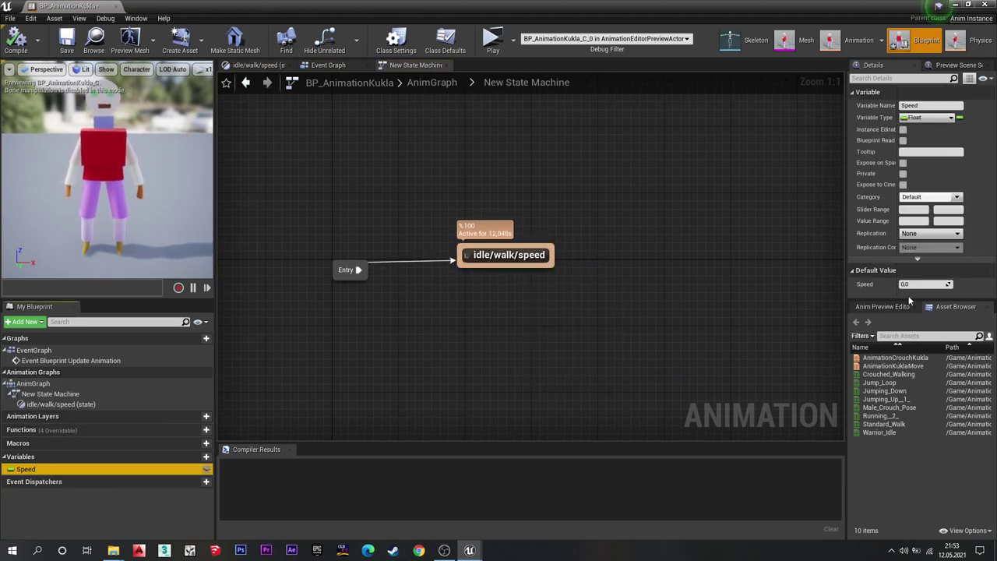
double_click(515, 256)
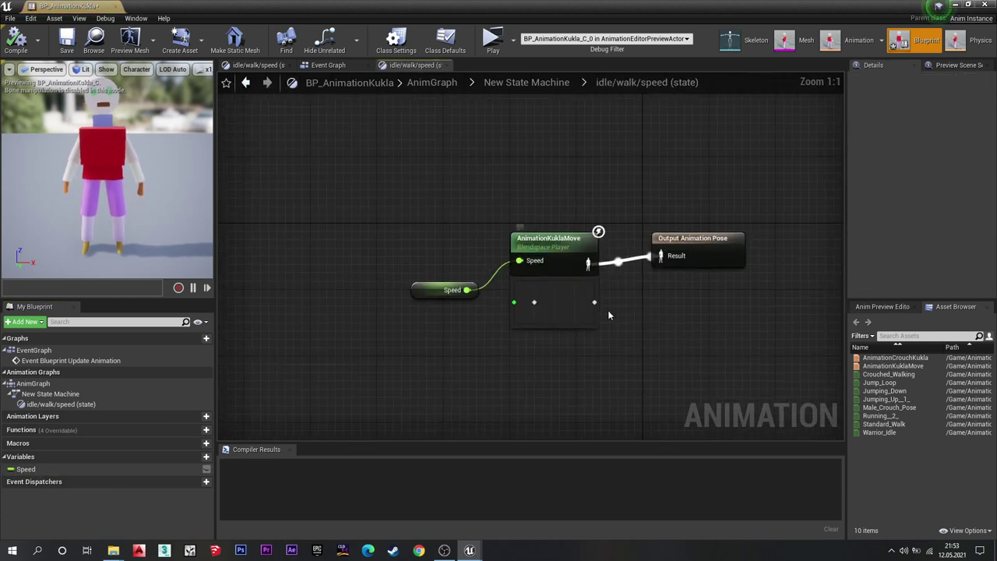
left_click(613, 267)
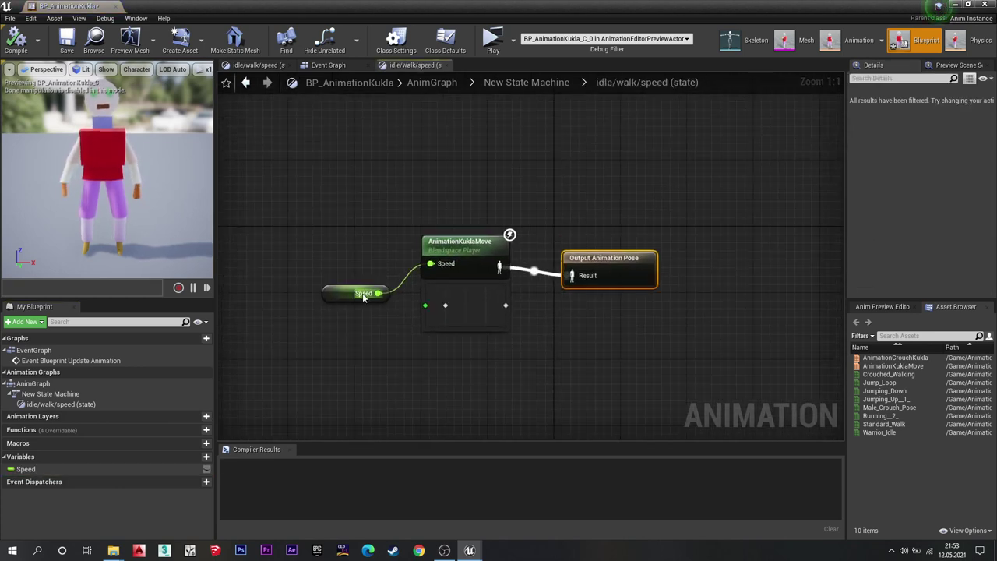
left_click_drag(611, 263, 613, 256)
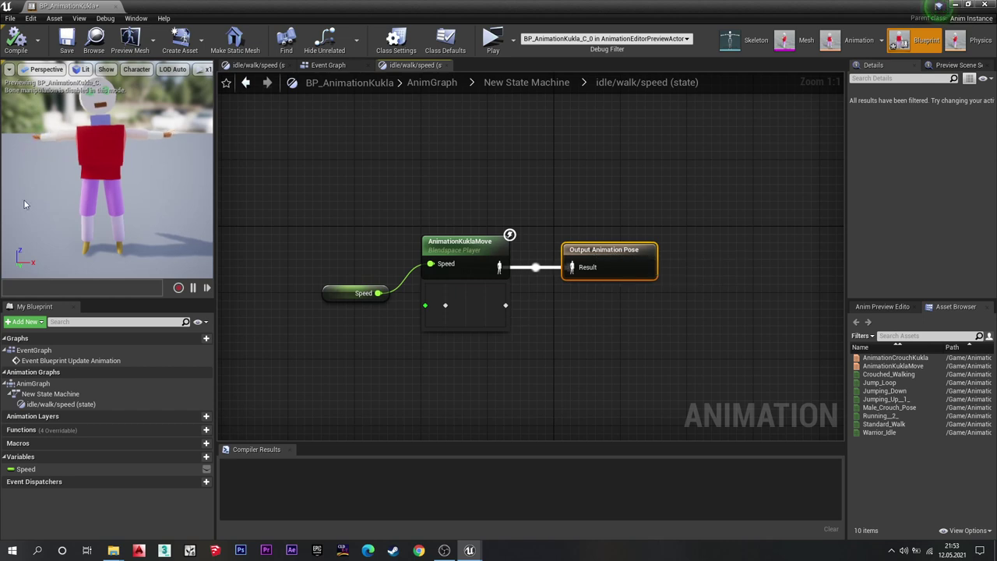
Run a quick test play of the level and stop it with Esc.
left_click(492, 40)
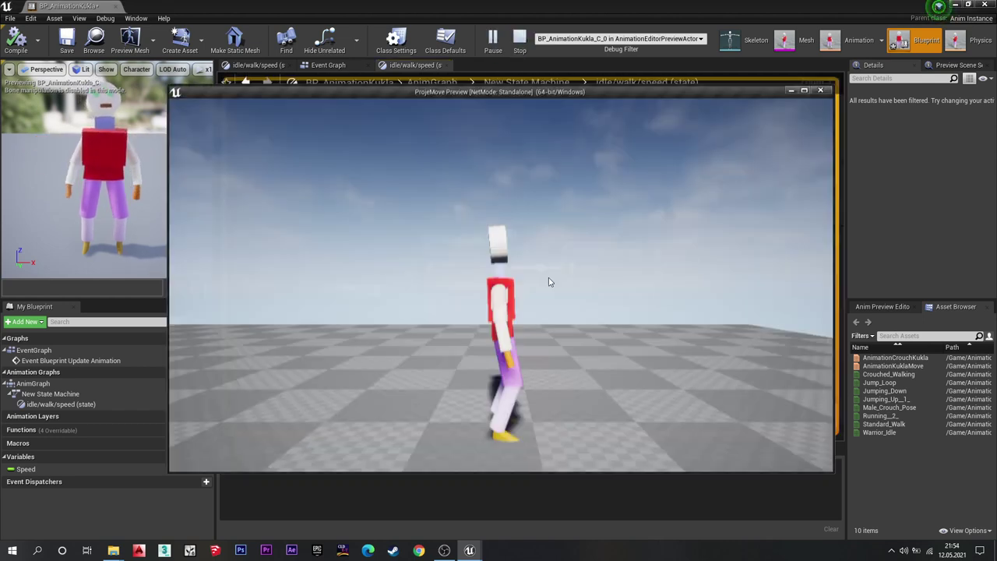
left_click(549, 281)
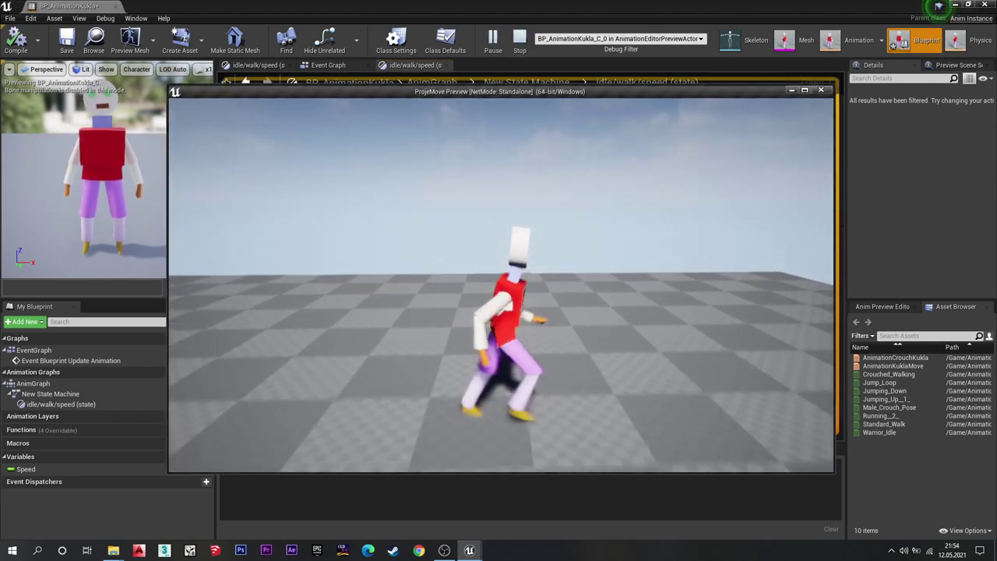
key("Escape")
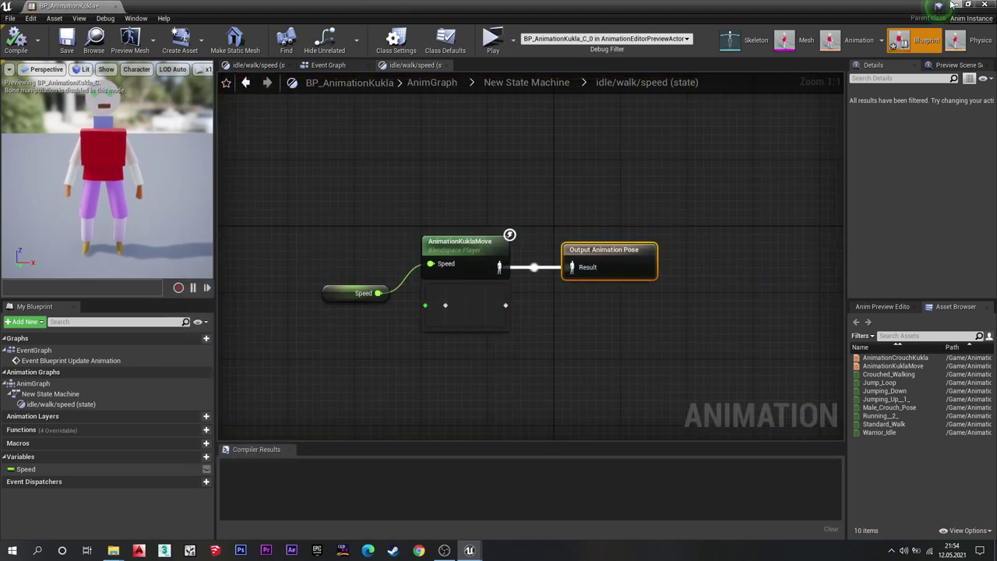
left_click(953, 5)
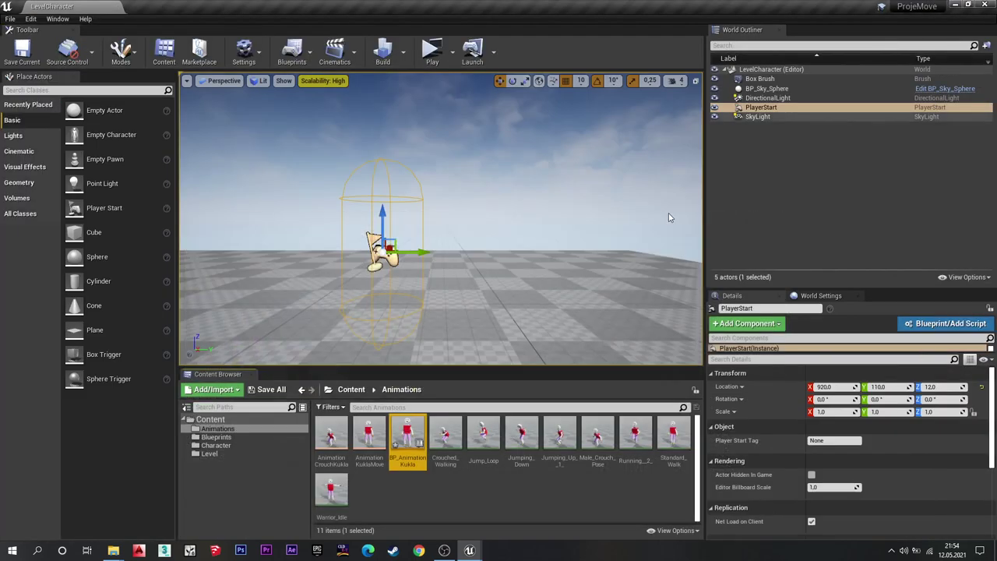
Glance at AnimationCrouchKukla, then open BP_CharacterKukla from Content > Blueprints.
double_click(340, 433)
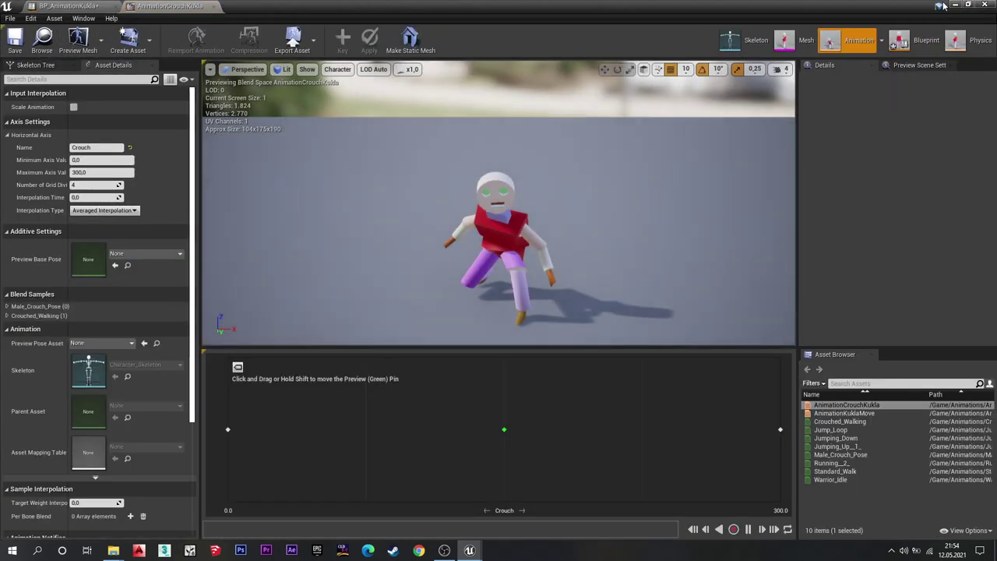
left_click(954, 5)
left_click(352, 390)
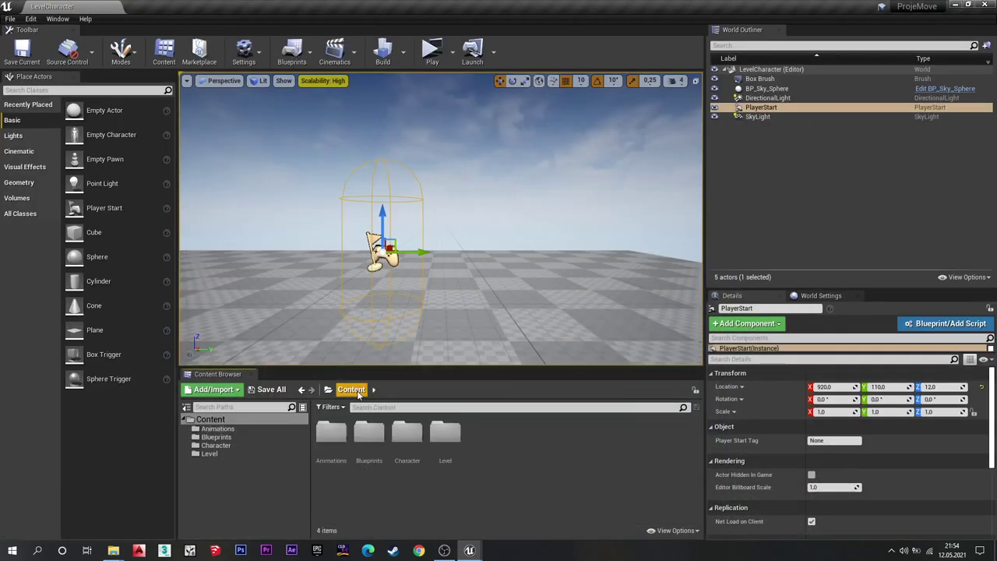
double_click(387, 438)
double_click(331, 432)
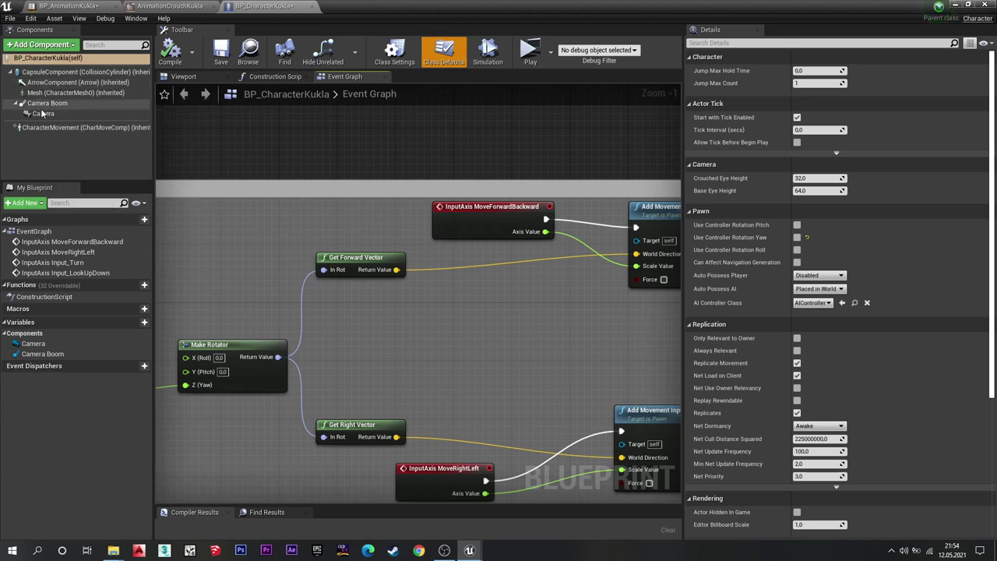
Rotate the character Mesh component to -90 degrees yaw in the Viewport.
left_click(43, 113)
left_click(78, 93)
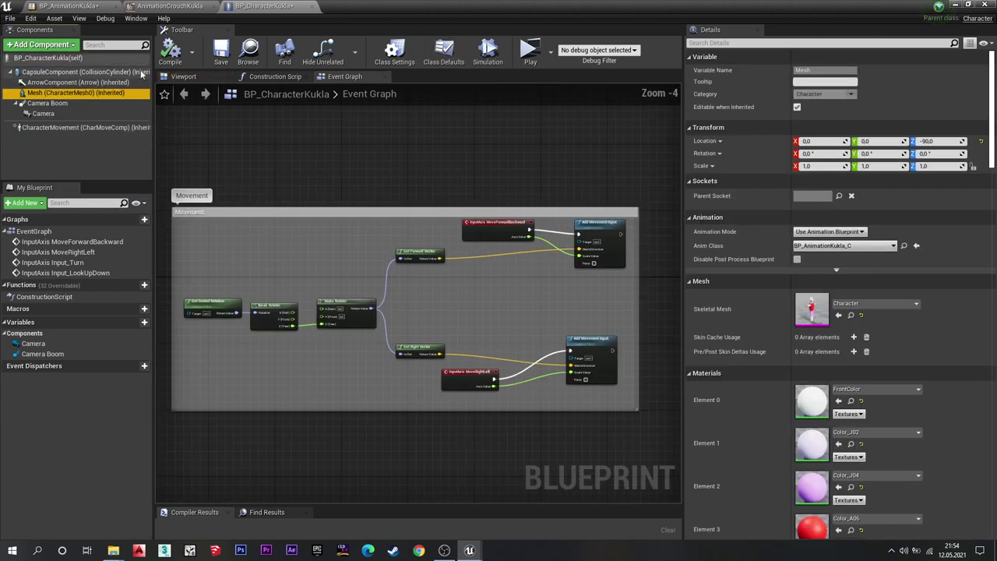
left_click(169, 80)
left_click_drag(527, 198, 433, 254)
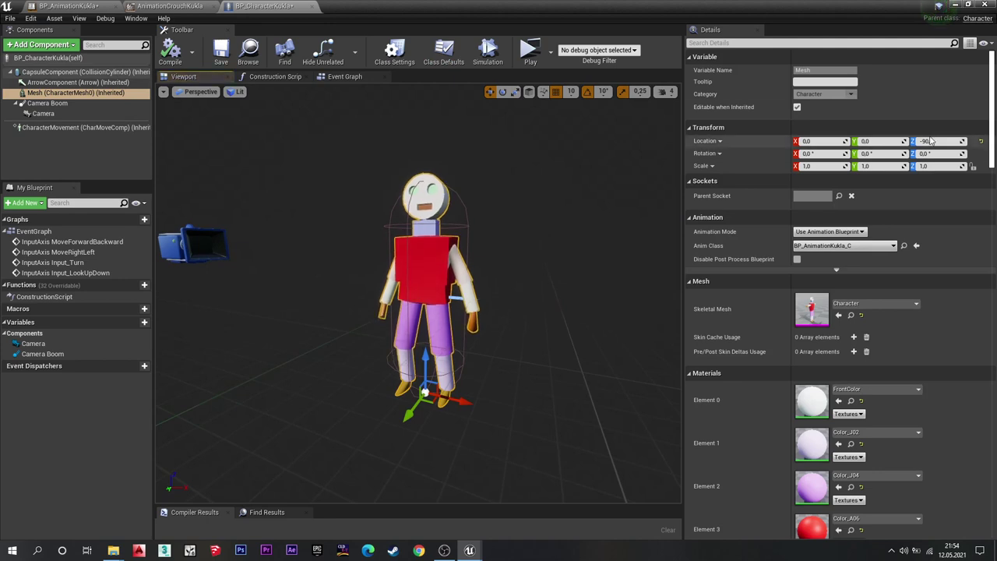
key("e")
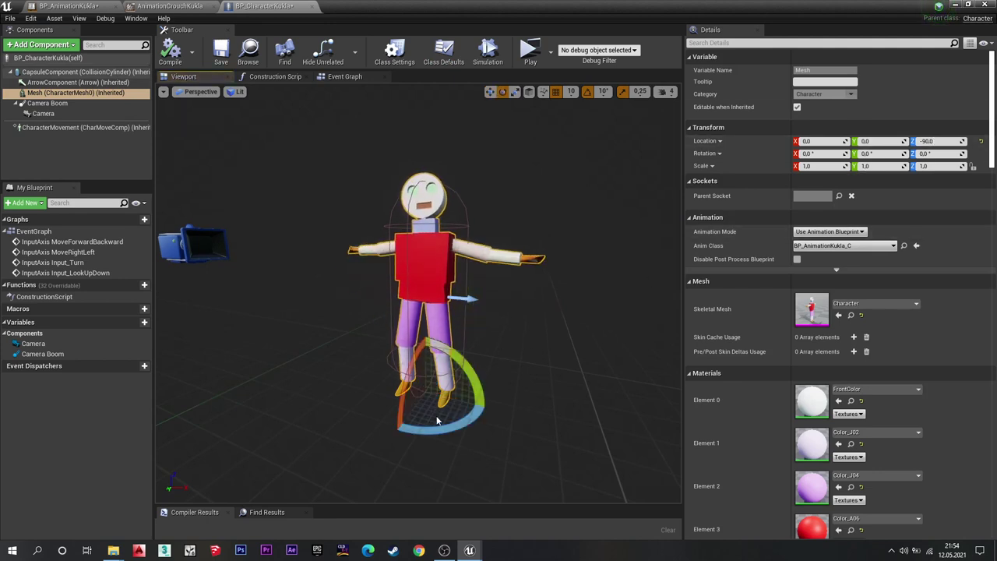
left_click_drag(432, 428, 486, 407)
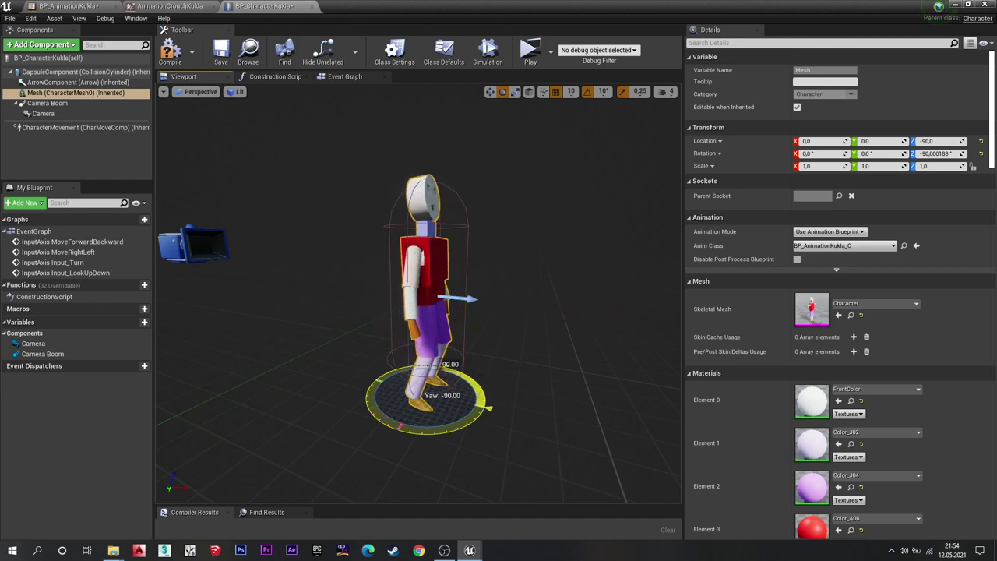
Compile BP_CharacterKukla and test-drive the character with W, A, S, D.
left_click(174, 63)
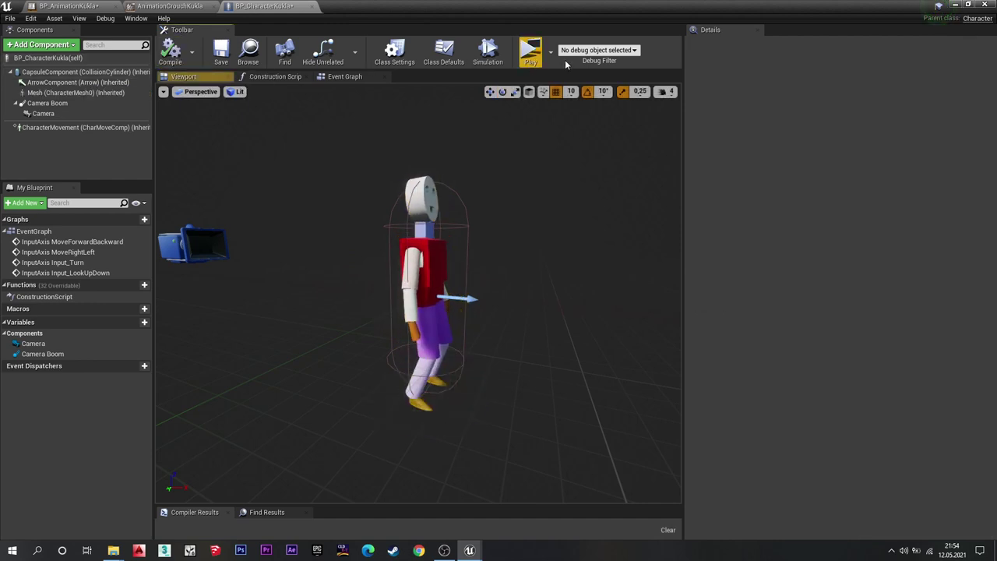
key("w")
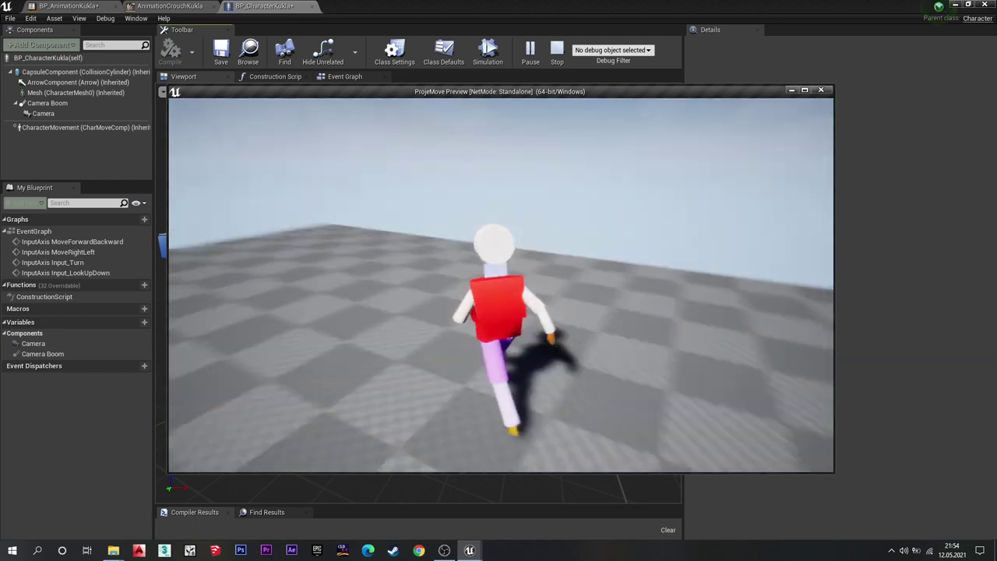
key("s")
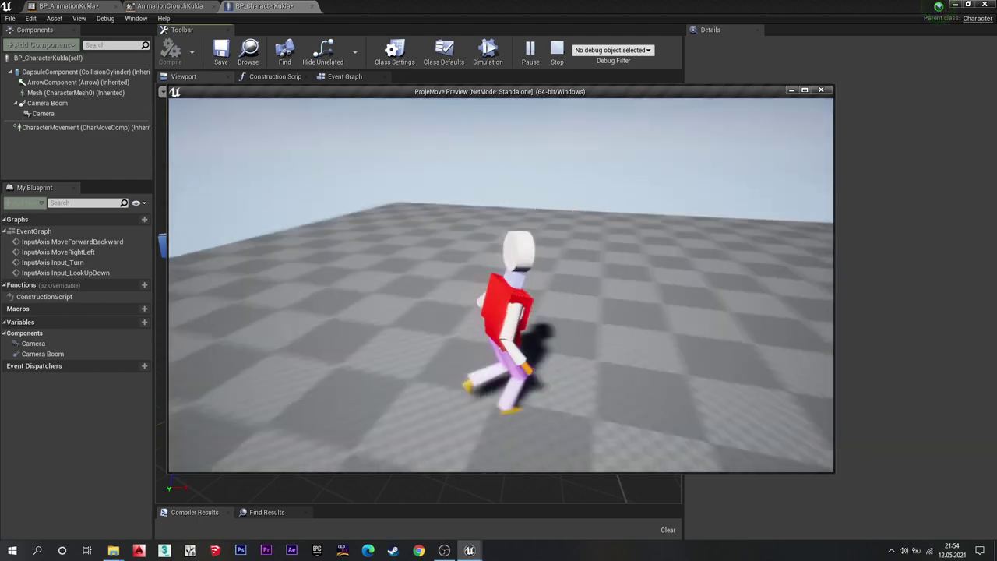
key("w")
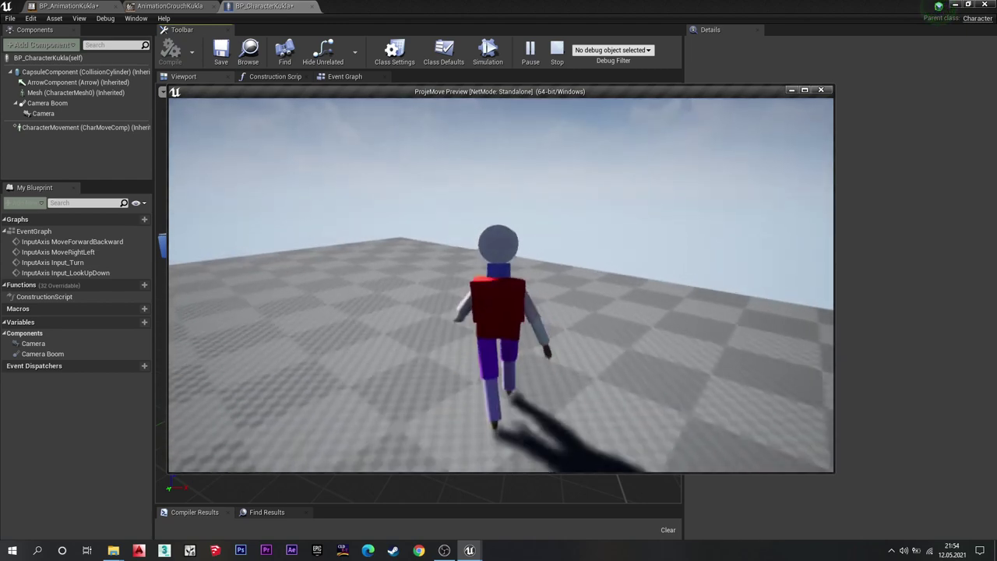
key("d")
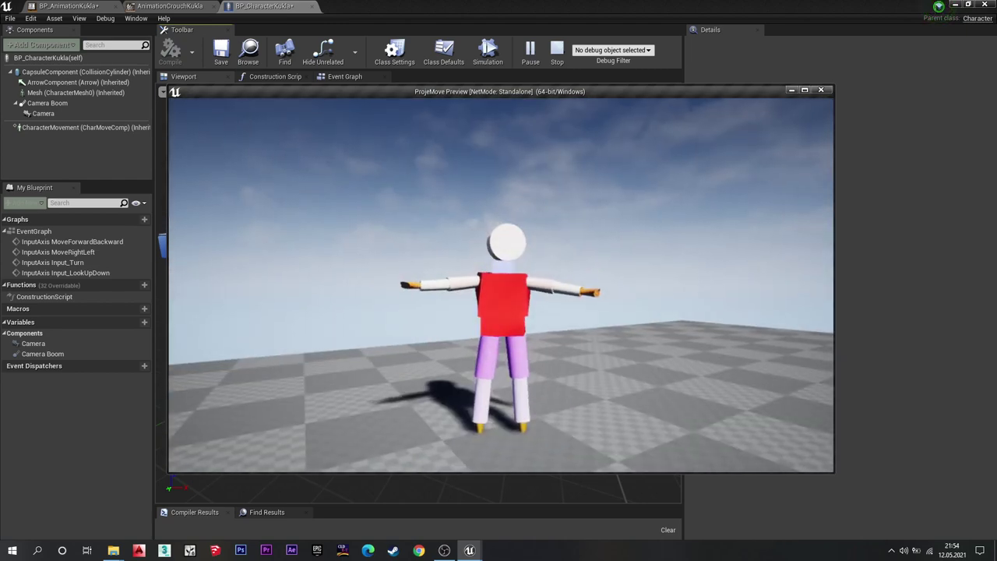
key("w")
key("a")
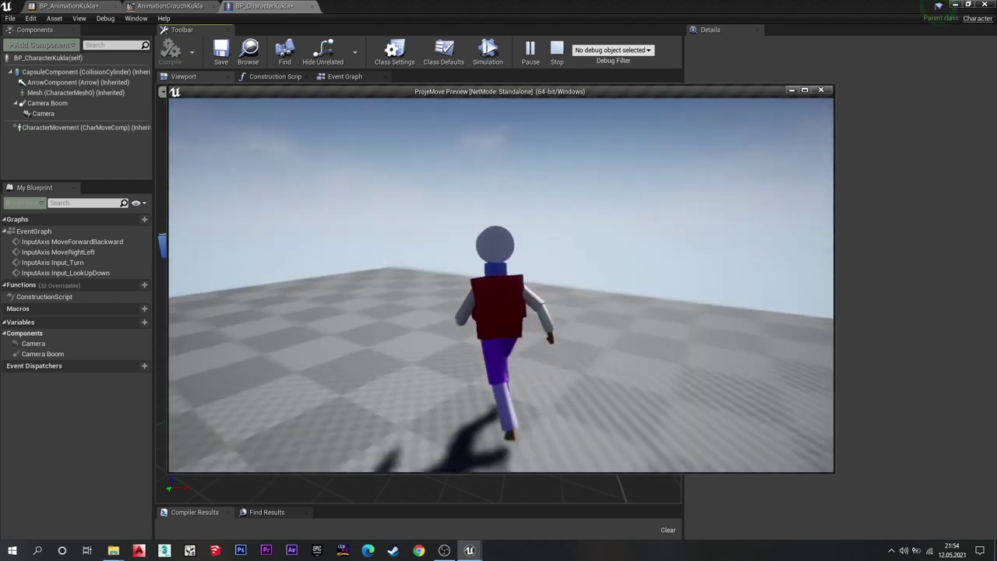
key("Escape")
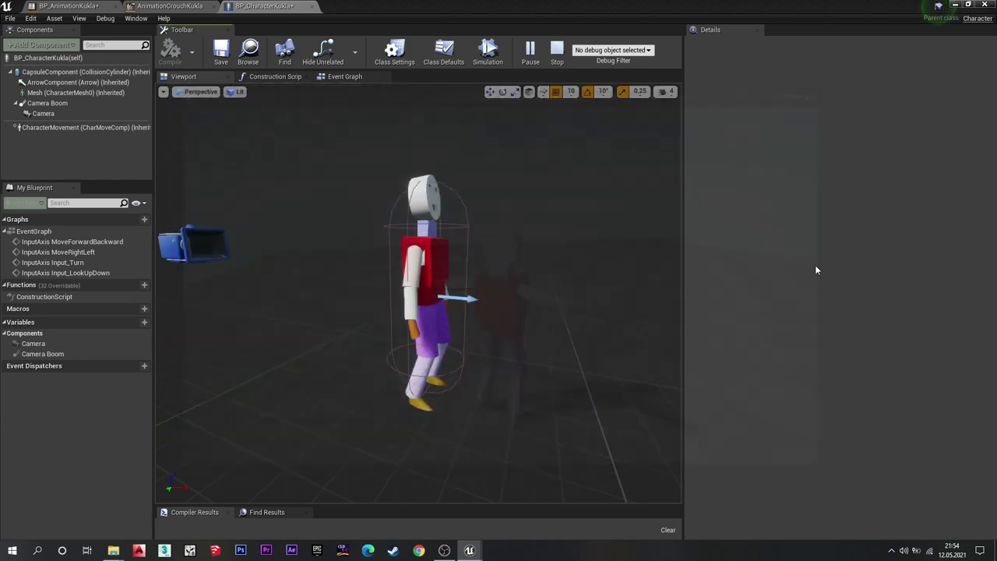
Look over the Construction Script, Event Graph, animation blueprint and crouch blend space.
left_click(269, 76)
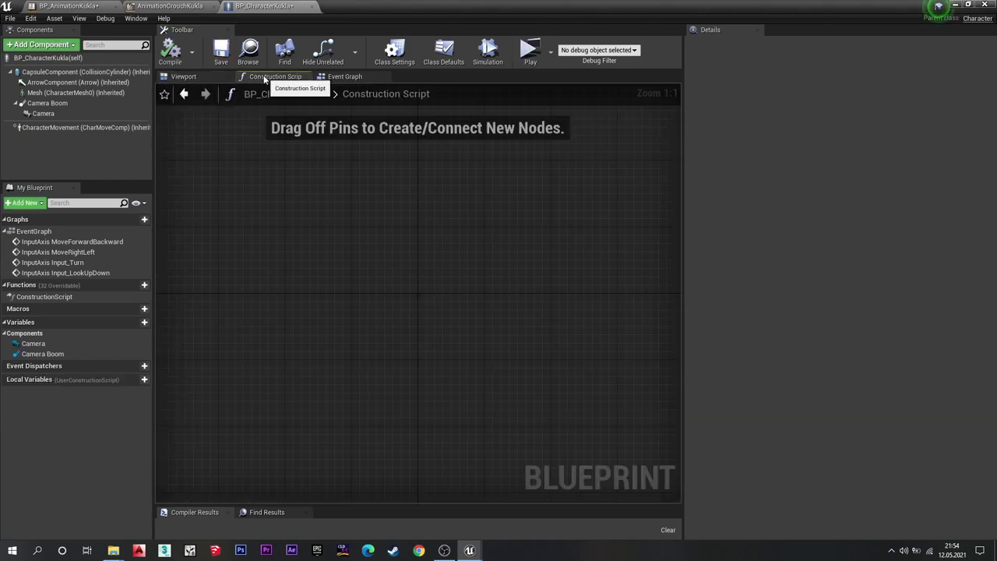
left_click(348, 77)
left_click(70, 6)
left_click(169, 5)
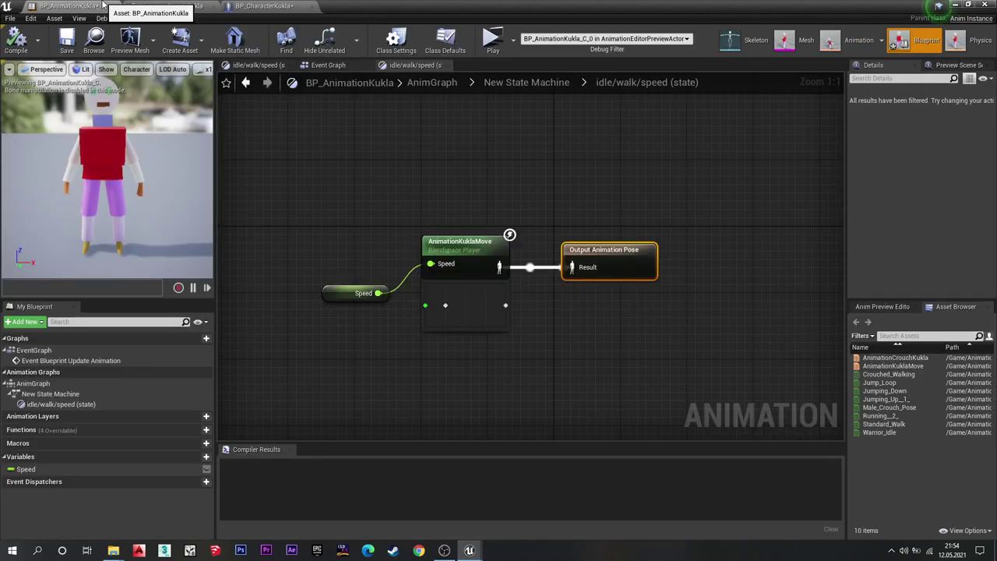
left_click(104, 6)
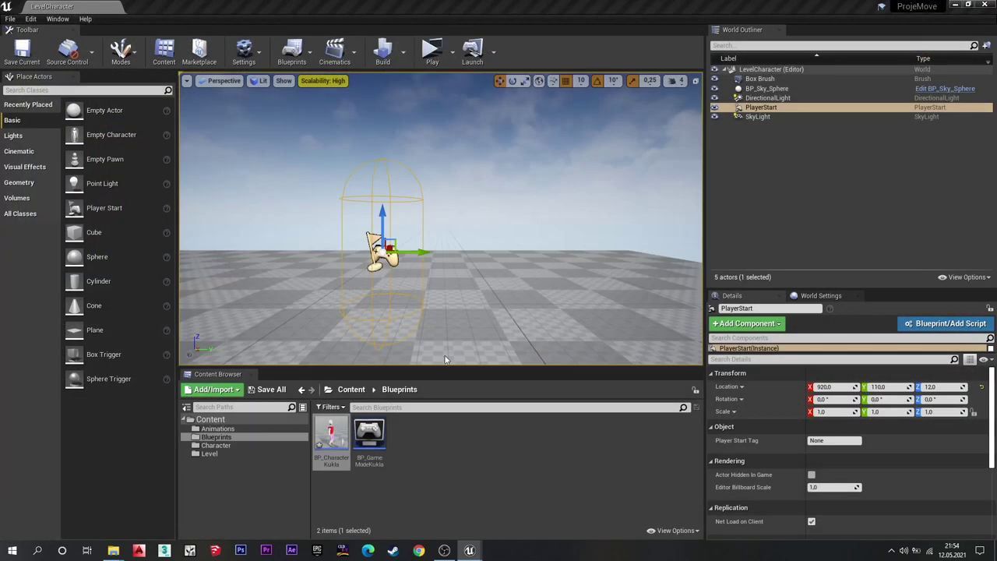
Save the two changed blueprints and go up to the Content root.
left_click(268, 389)
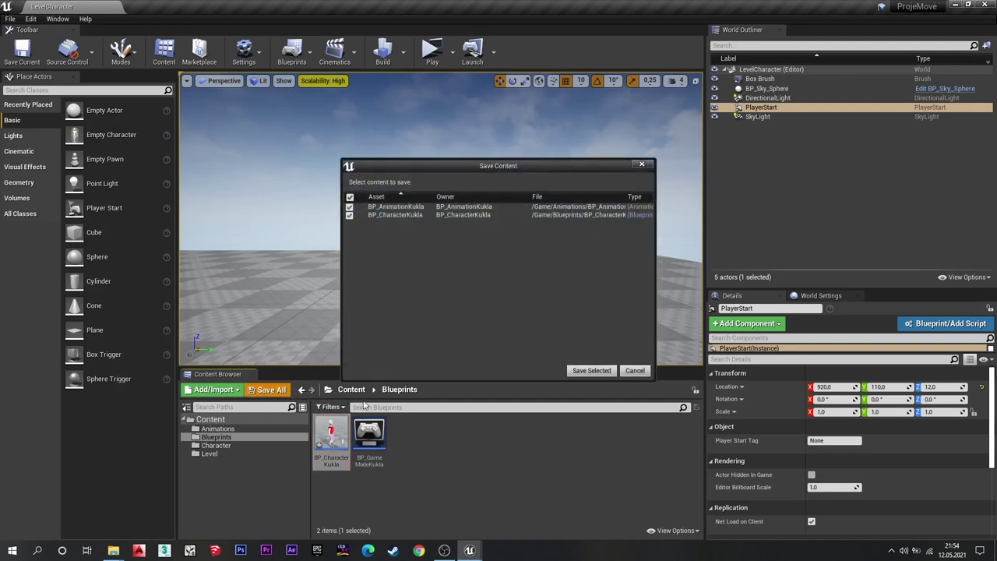
left_click(589, 371)
left_click(350, 390)
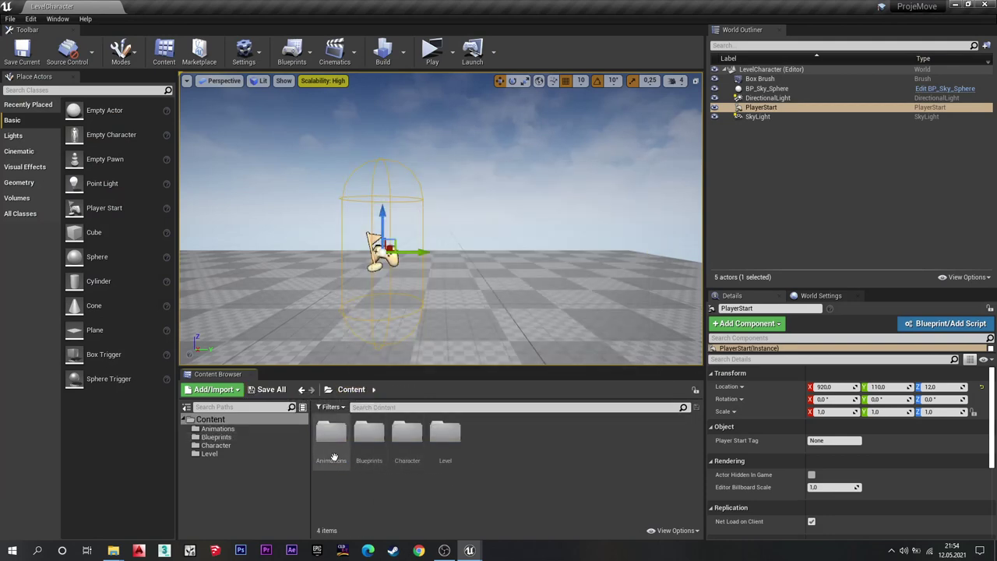
Select the floor Box Brush and review its Details settings.
left_click(581, 327)
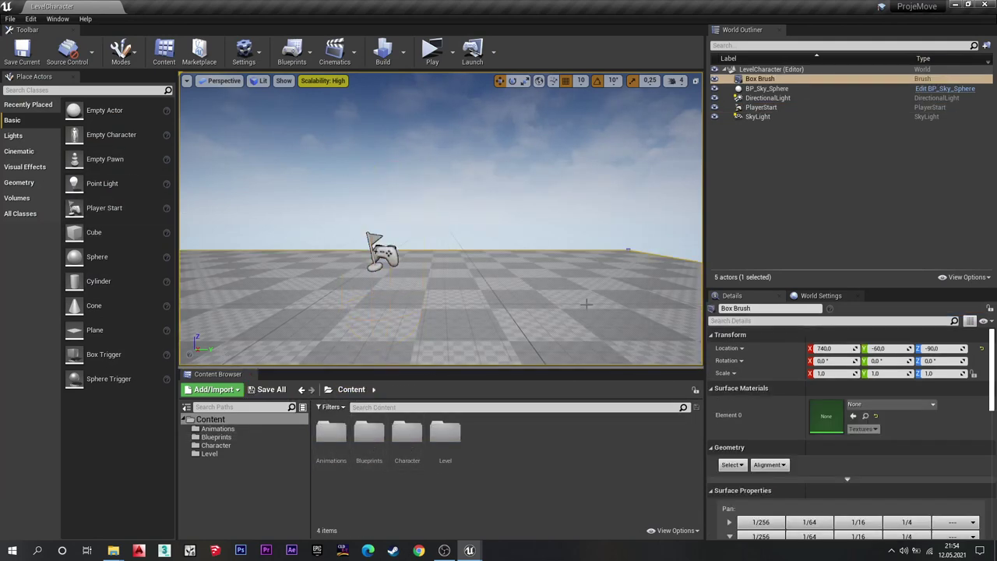
scroll(828, 462, "down", 3)
scroll(828, 463, "down", 2)
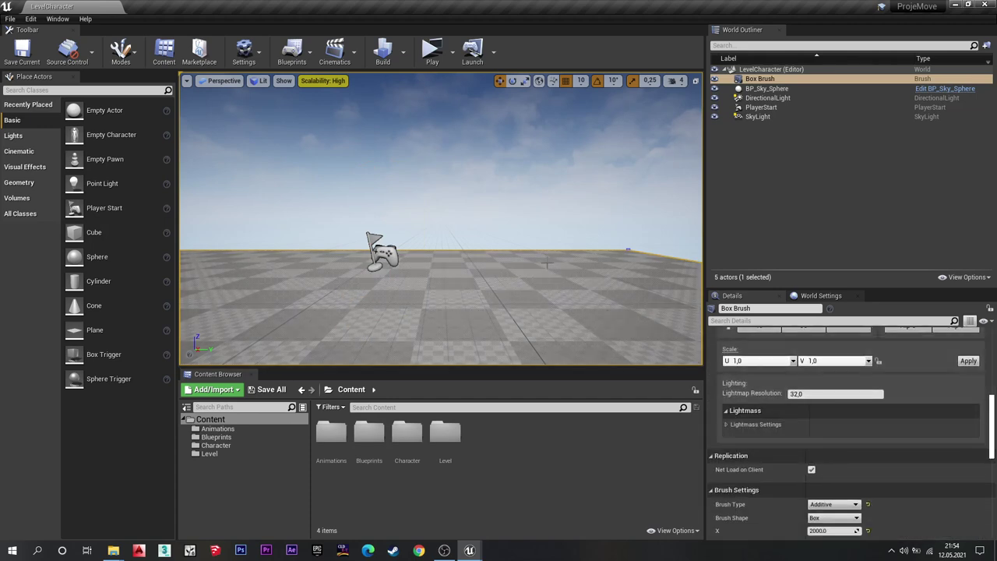
scroll(441, 296, "down", 2)
scroll(608, 276, "up", 3)
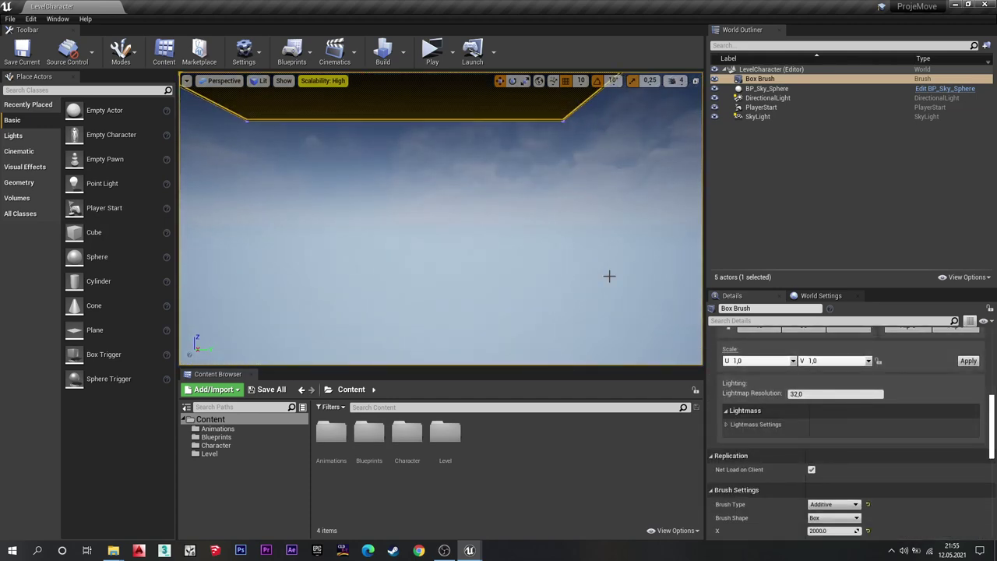
scroll(889, 436, "down", 2)
scroll(889, 431, "down", 2)
scroll(889, 430, "down", 1)
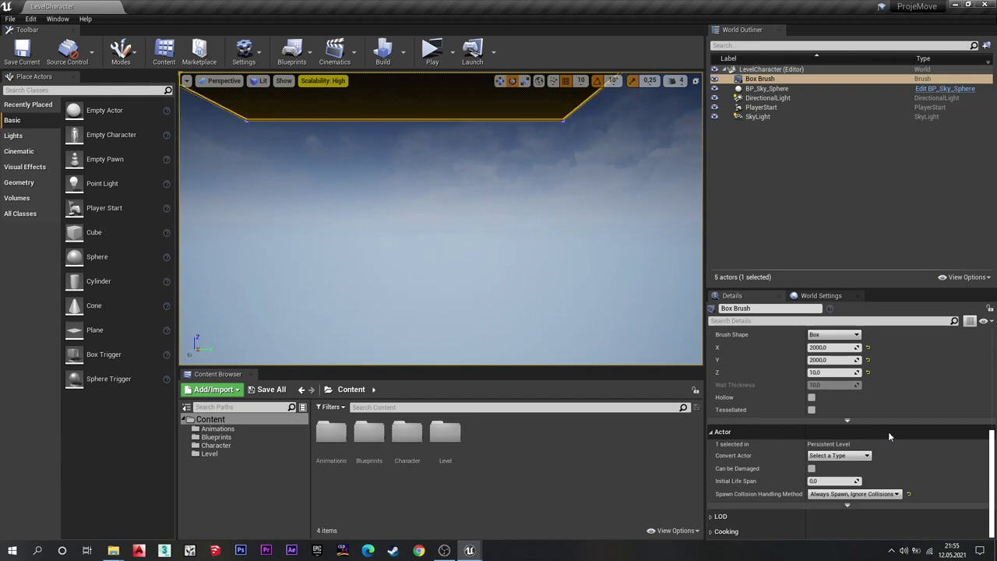
scroll(885, 428, "up", 3)
Scale the floor Box Brush up to 2000 × 2000 × 10.
mouse_move(519, 309)
right_mouse_down()
mouse_move(499, 265)
mouse_move(416, 211)
right_mouse_up()
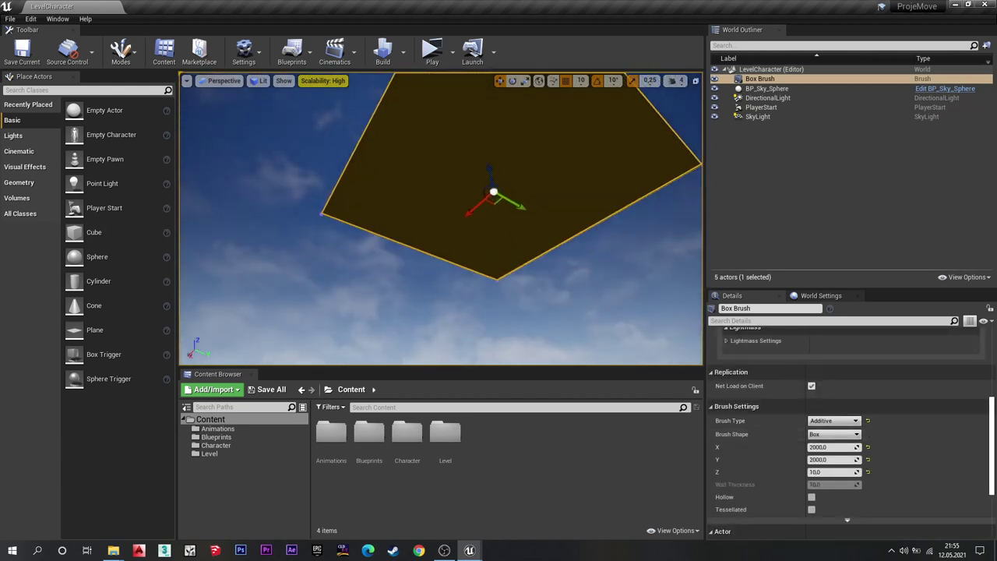
key("e")
key("r")
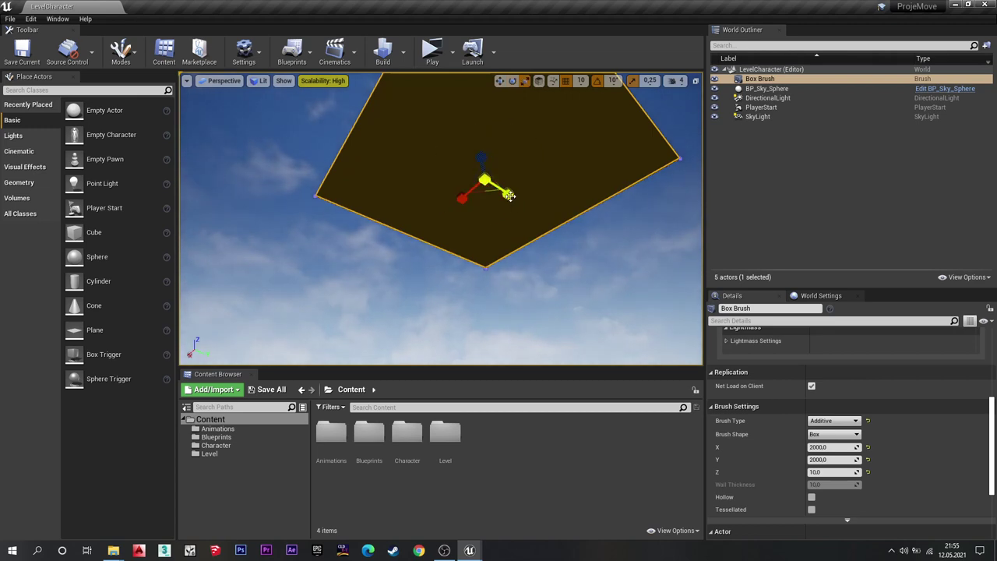
left_click_drag(506, 193, 455, 190)
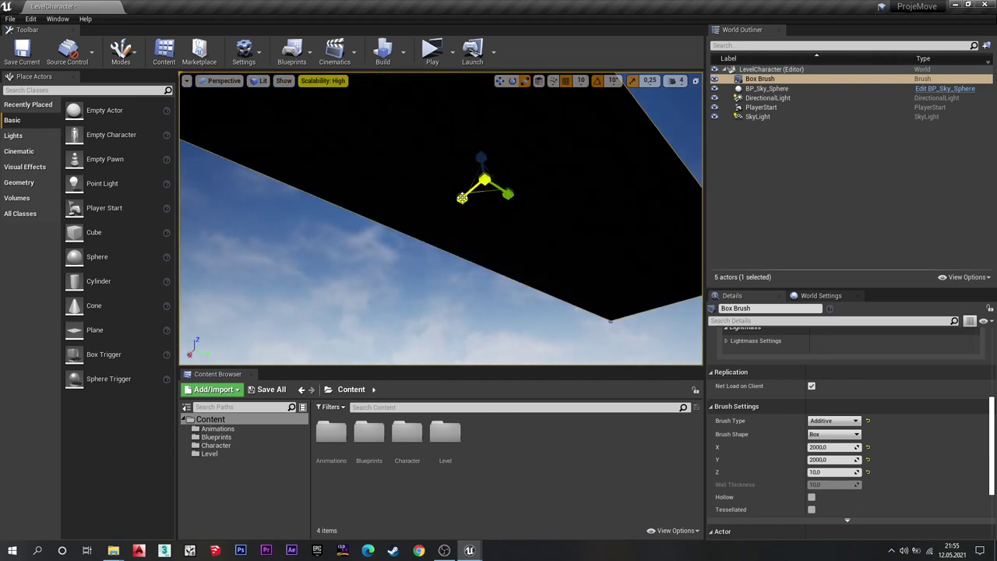
Test-play the level, running the character forward, then stop the preview.
left_click(431, 48)
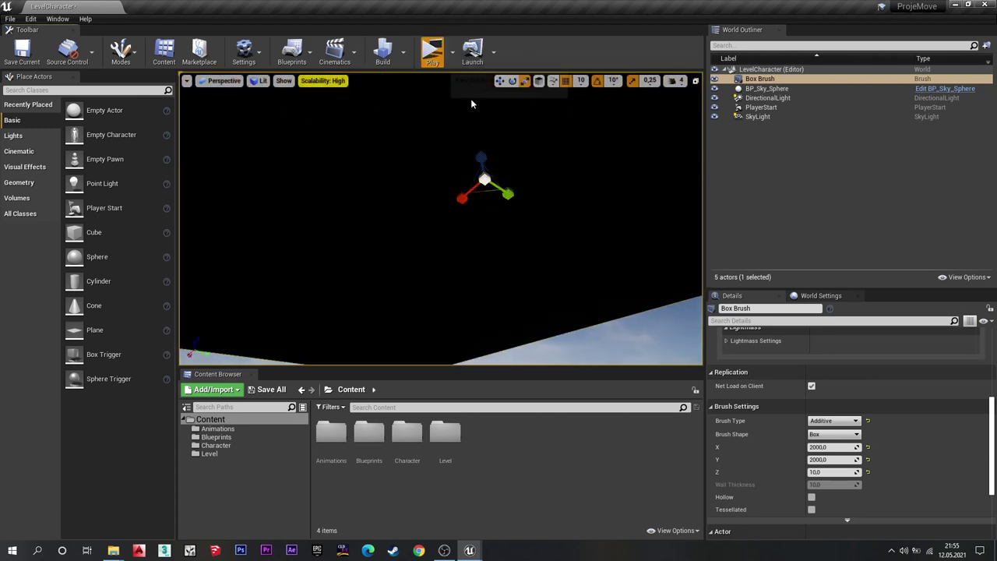
left_click(472, 181)
key("w")
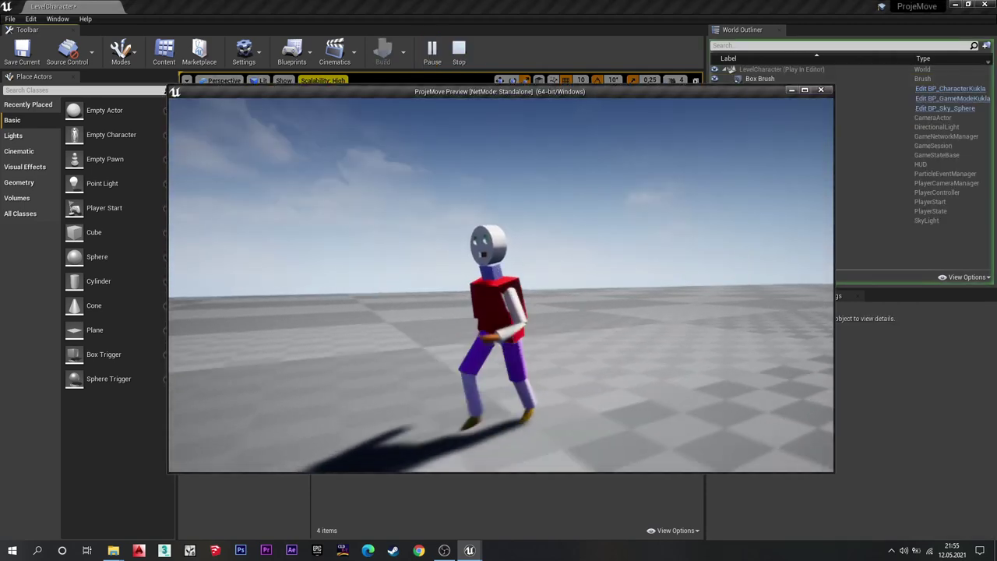
key("Escape")
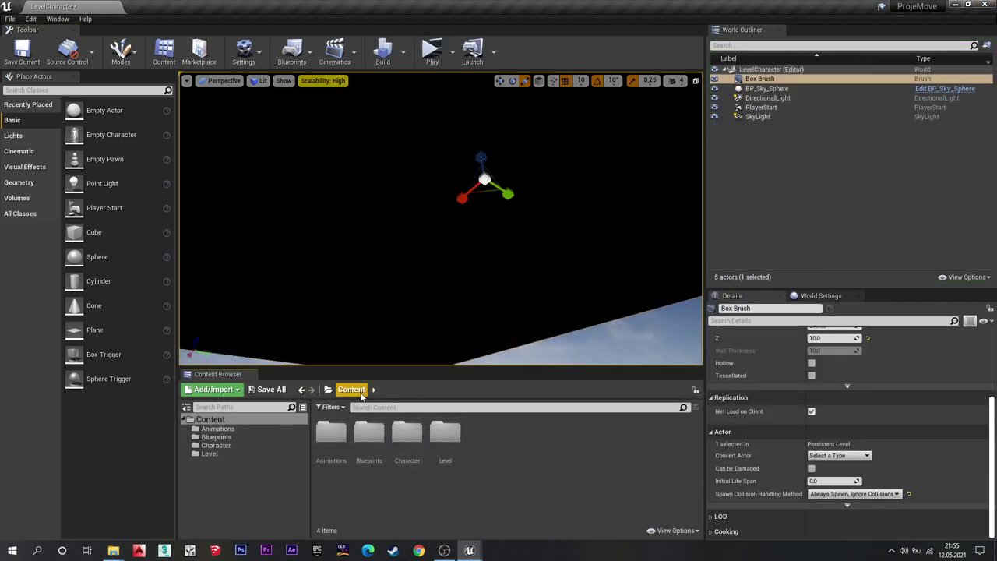
Change BP_CharacterKukla's CharacterMovement Max Walk Speed from 600 to 200.
double_click(369, 432)
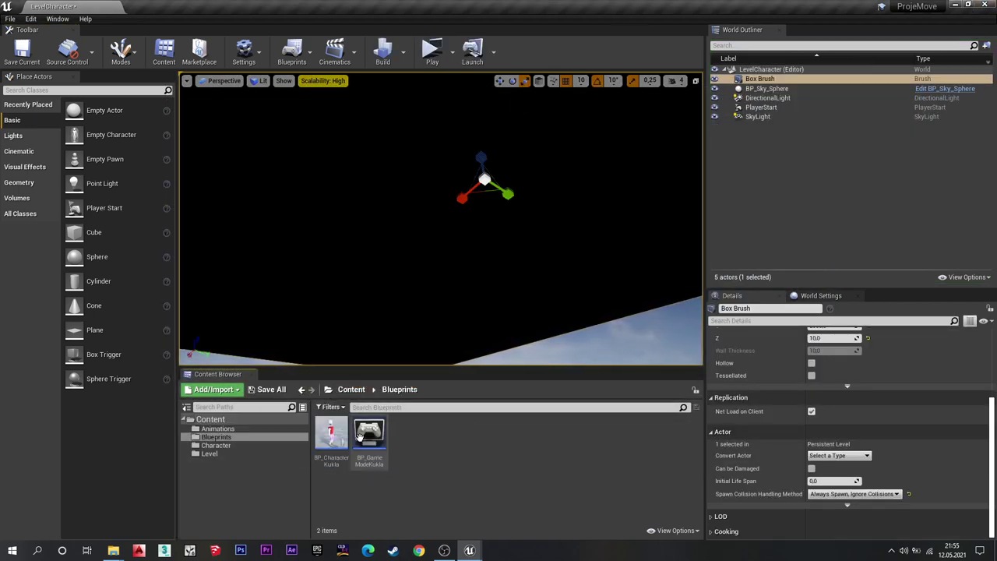
left_click(332, 438)
double_click(332, 438)
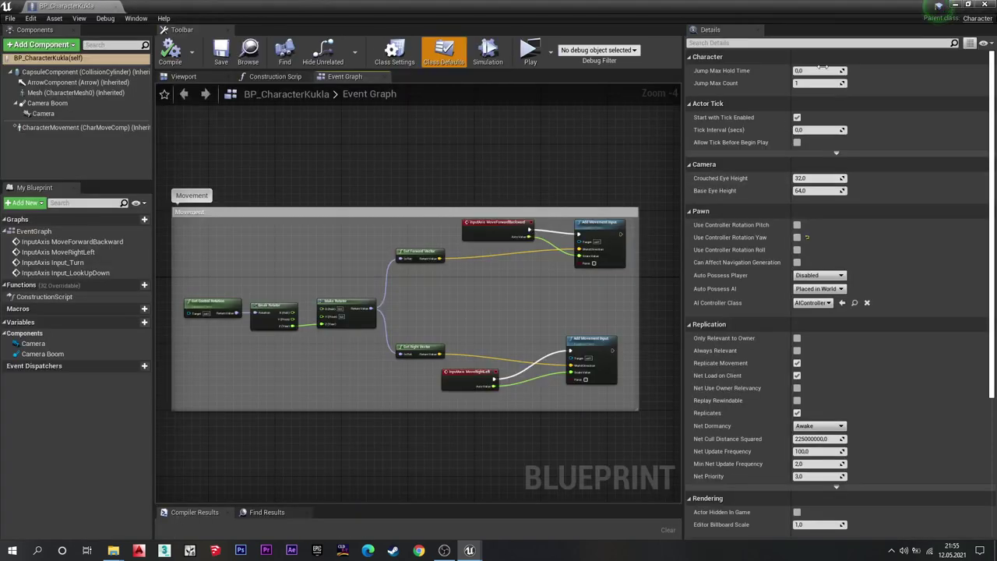
left_click(75, 127)
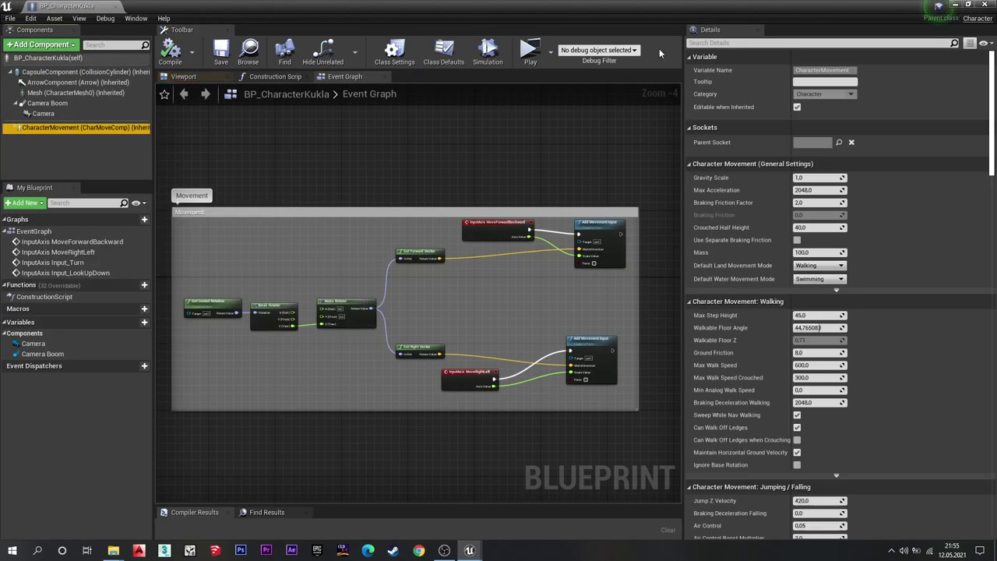
left_click(712, 43)
type("max")
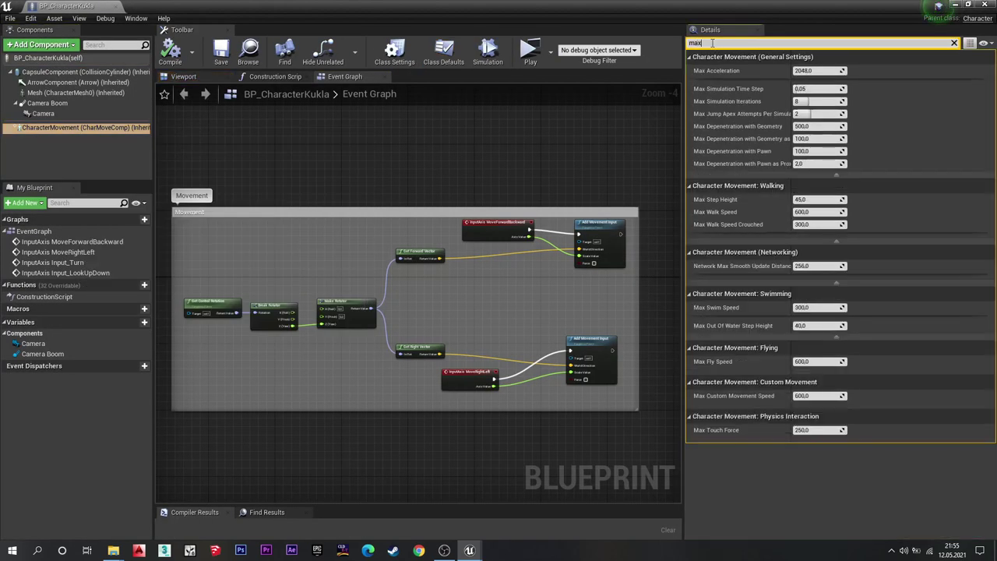
type(" walk")
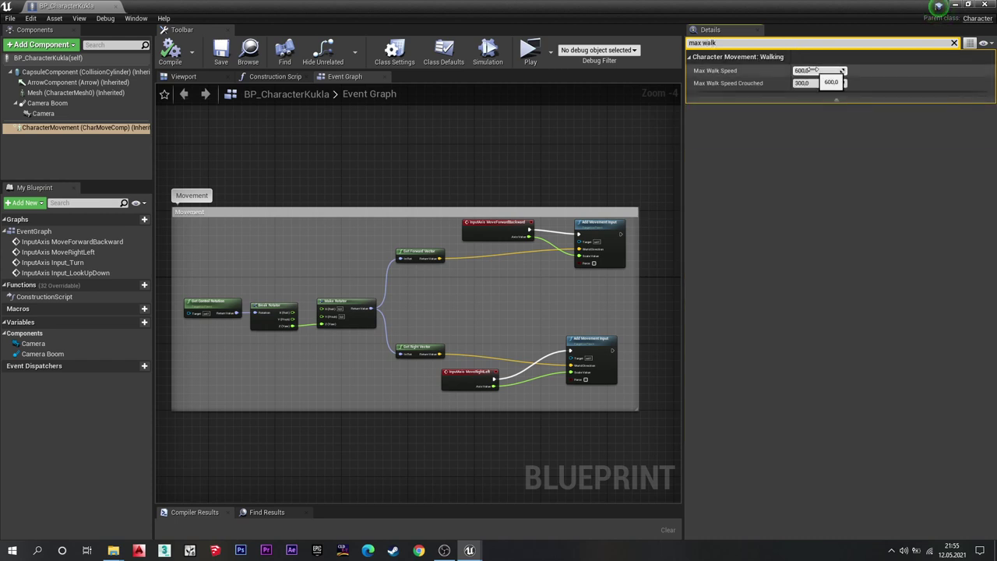
left_click(814, 70)
type("200")
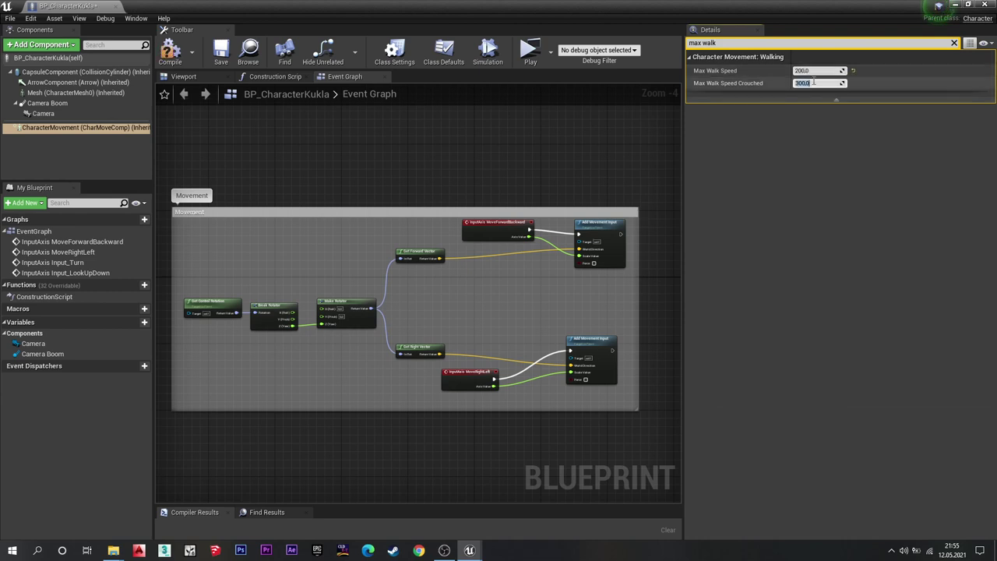
left_click(170, 53)
left_click(525, 52)
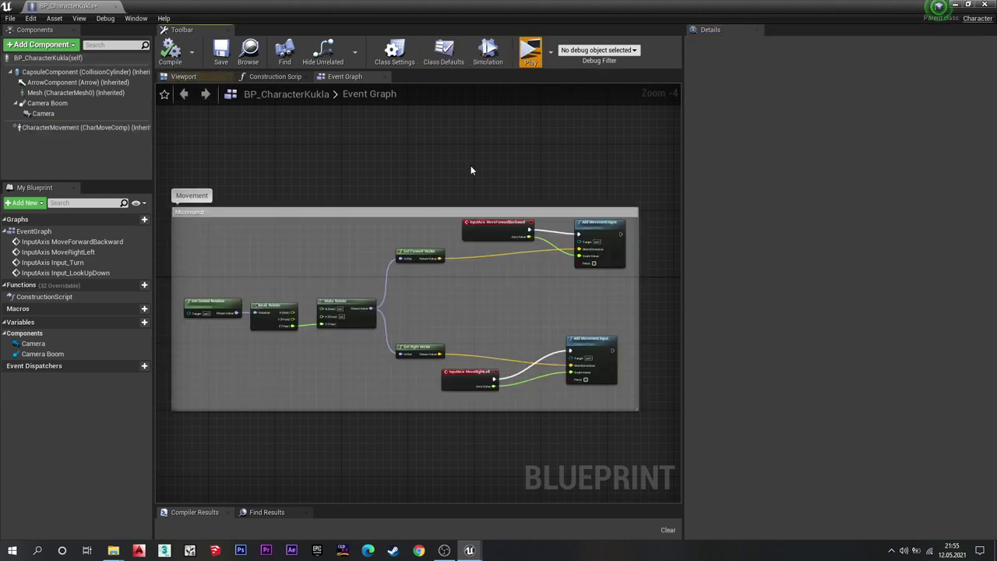
key("w")
key("s")
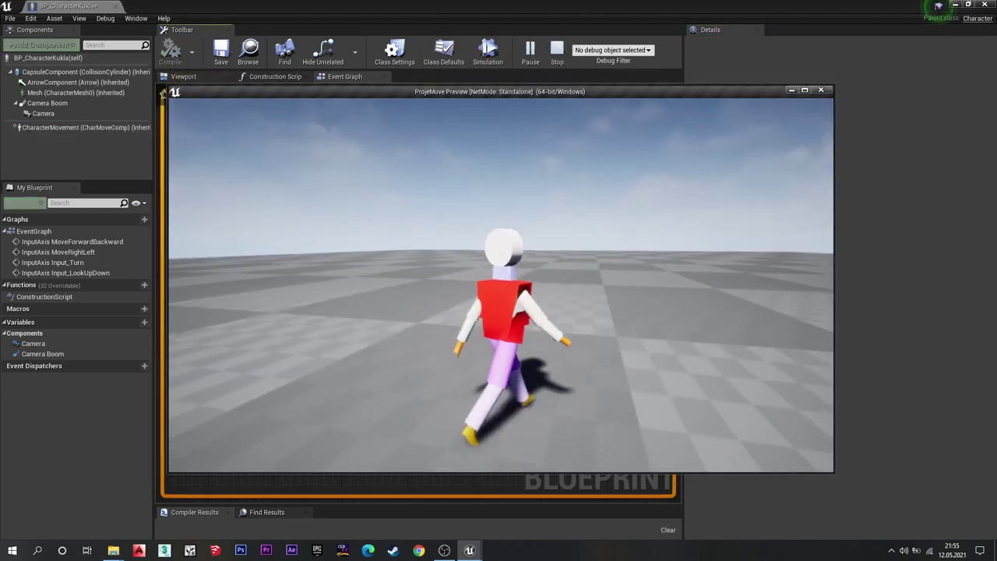
key("d")
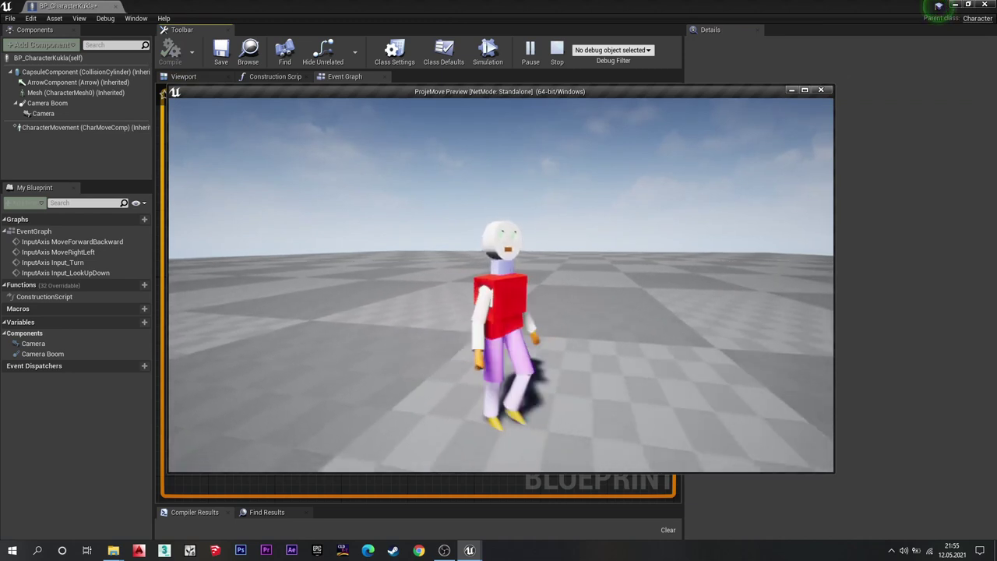
key("w")
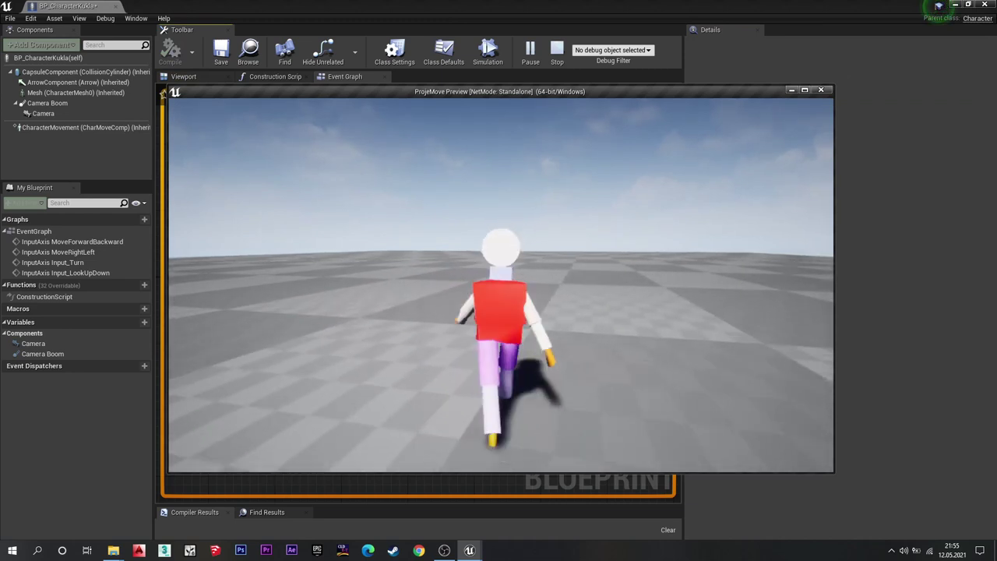
key("a")
key("w")
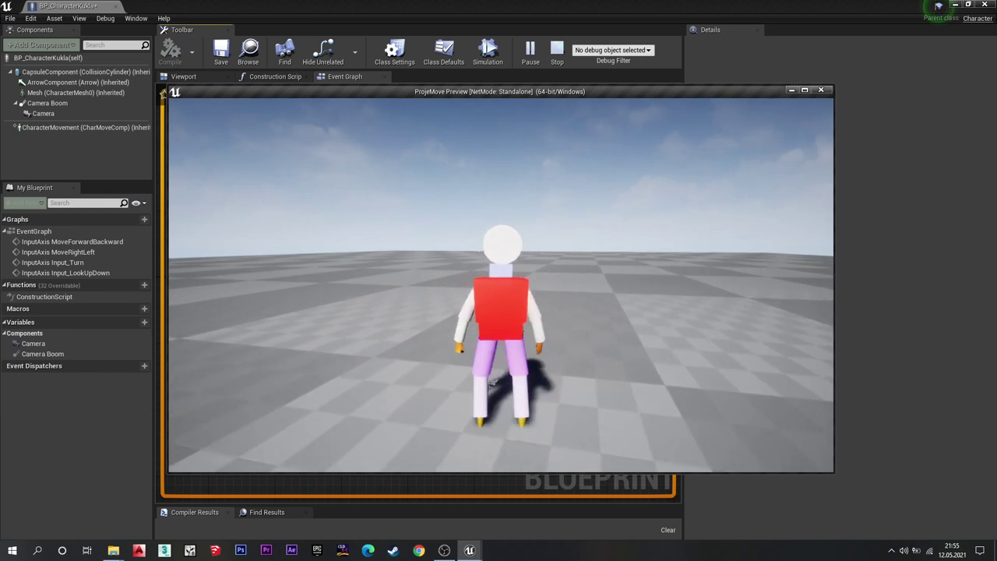
key("Escape")
scroll(499, 189, "down", 5)
scroll(500, 190, "up", 3)
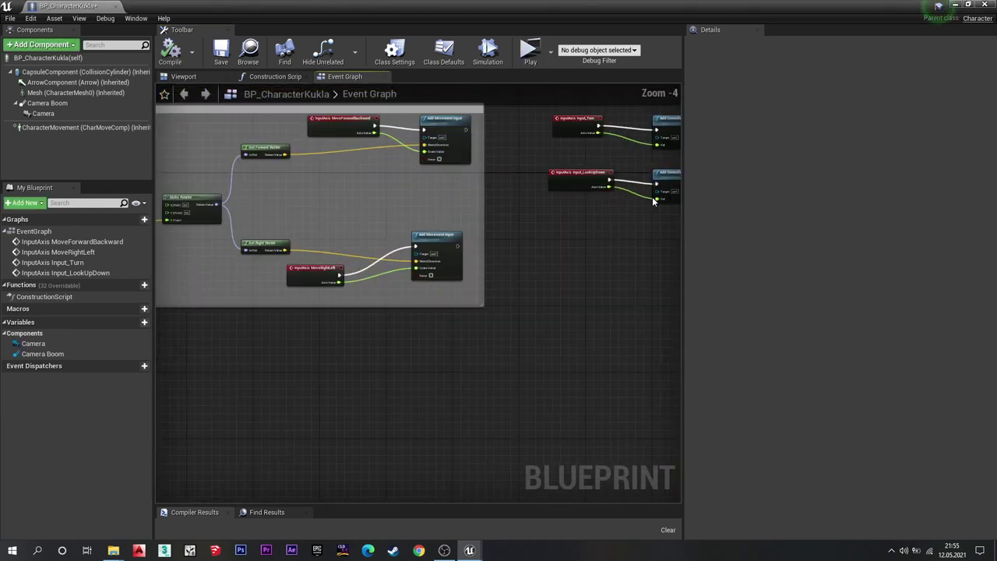
right_click_drag(588, 149, 389, 172)
left_click_drag(543, 124, 365, 234)
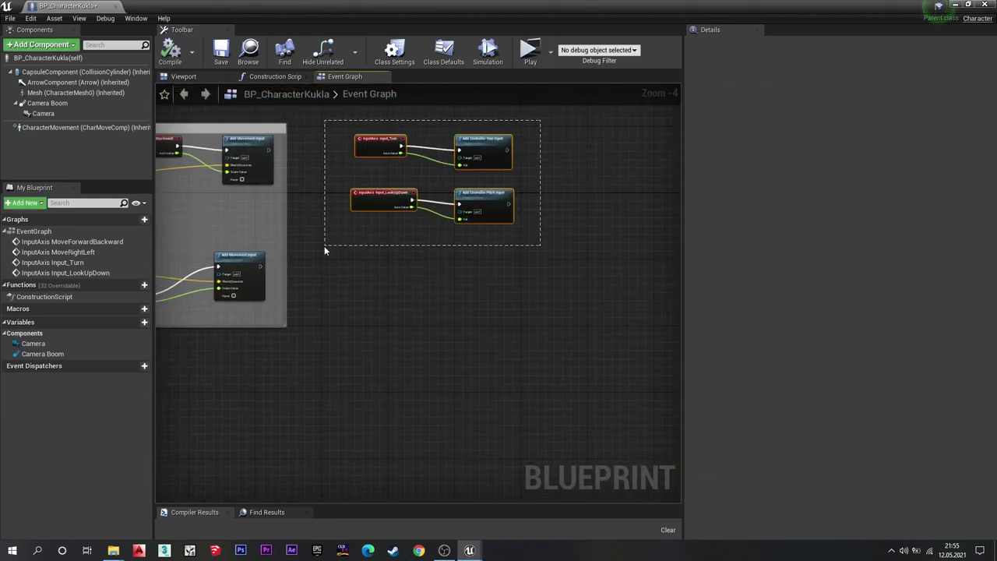
key("c")
key("Caps_Lock")
type("M")
key("Caps_Lock")
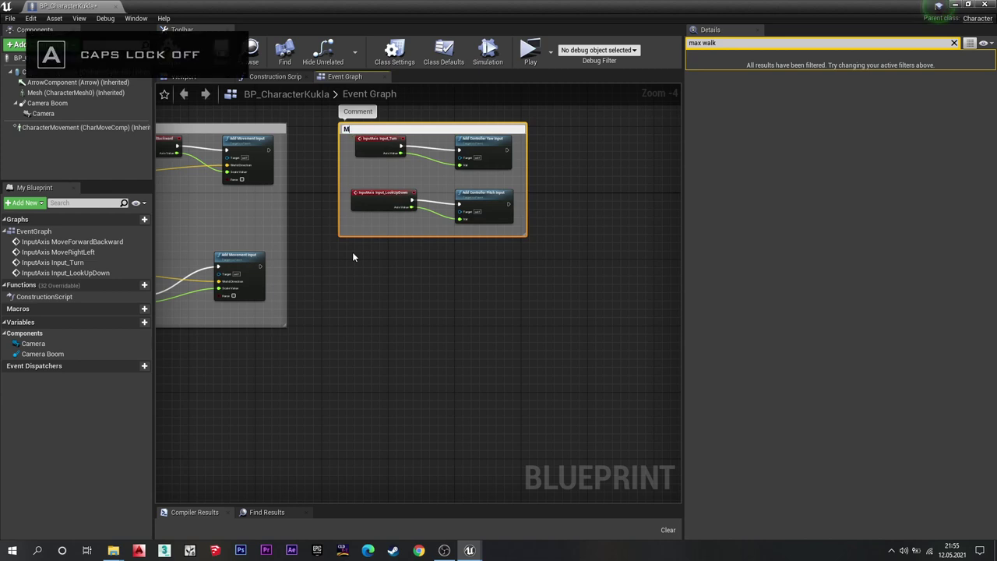
type("ouse")
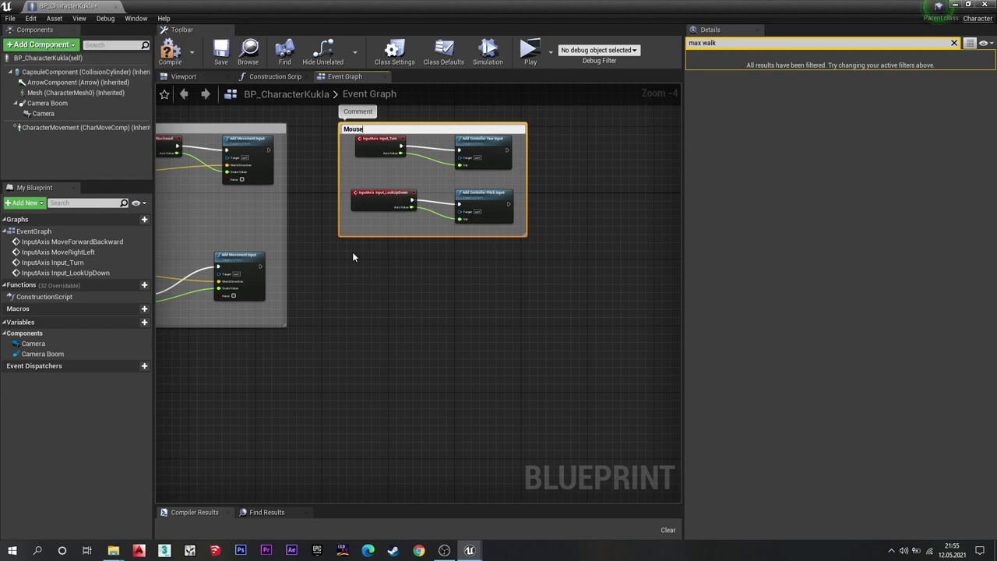
left_click(352, 252)
left_click_drag(425, 134, 380, 134)
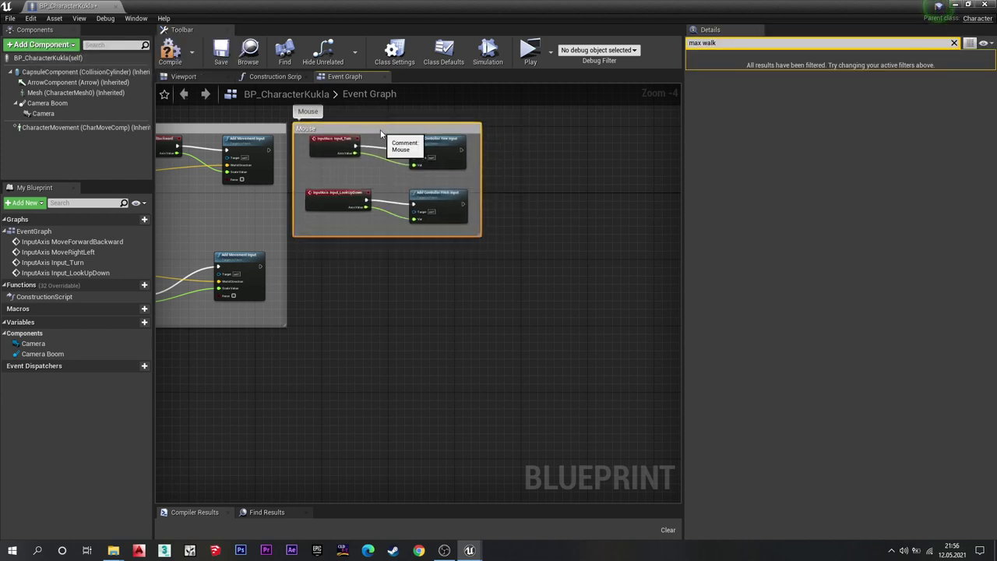
right_click_drag(481, 255, 538, 364)
scroll(436, 294, "up", 4)
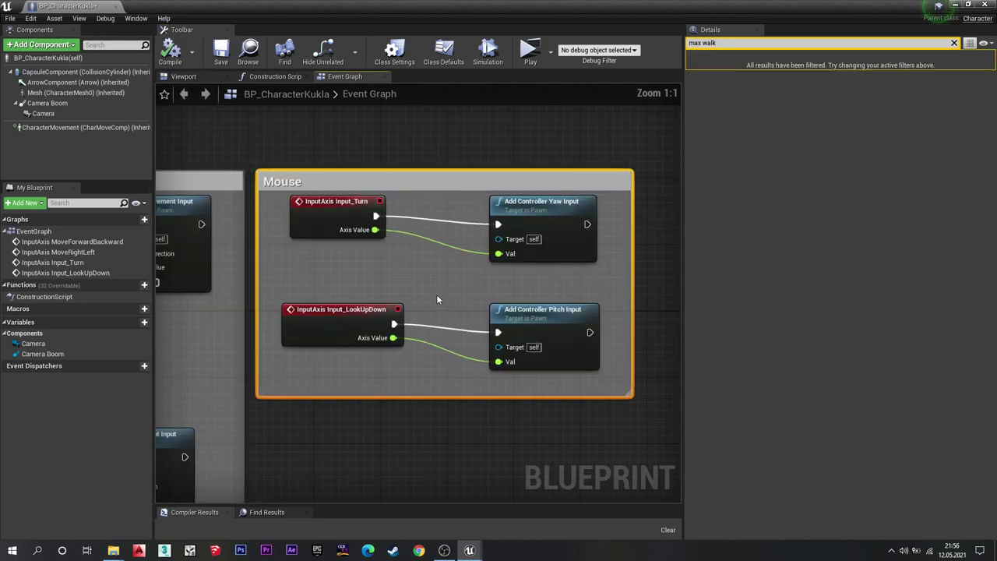
scroll(515, 320, "down", 2)
right_click_drag(515, 321, 524, 293)
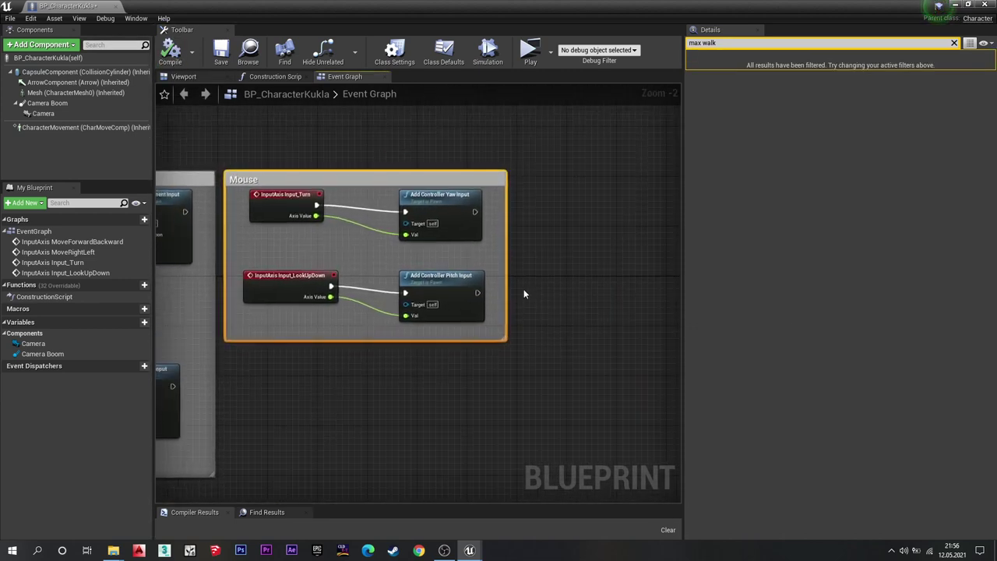
left_click(268, 81)
left_click(350, 78)
right_click_drag(430, 290, 305, 299)
Place a Character Movement reference in the Event Graph, discarding a stray Max Walk Speed getter.
right_click(461, 234)
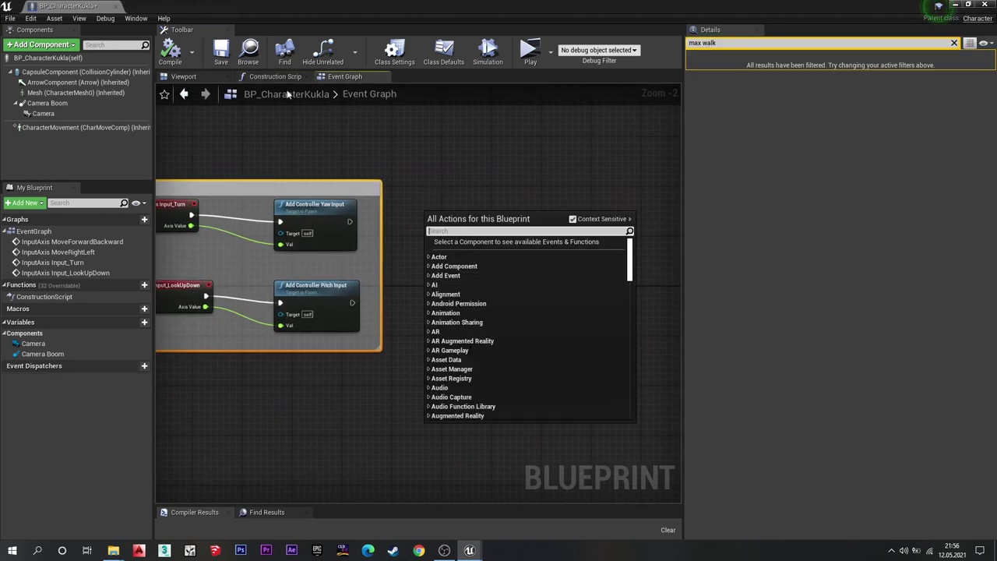
left_click_drag(126, 129, 508, 172)
scroll(450, 245, "up", 2)
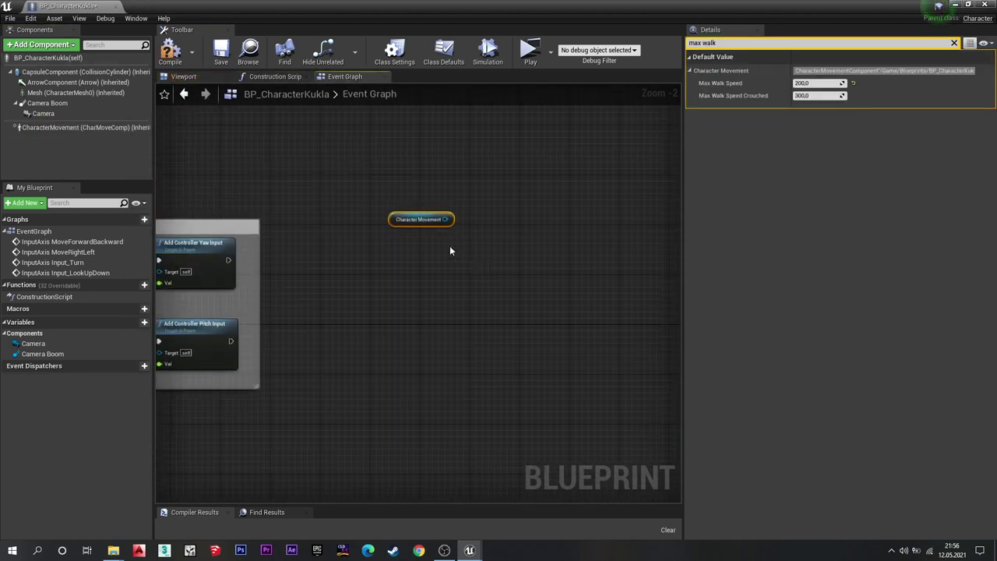
left_click_drag(441, 210, 525, 168)
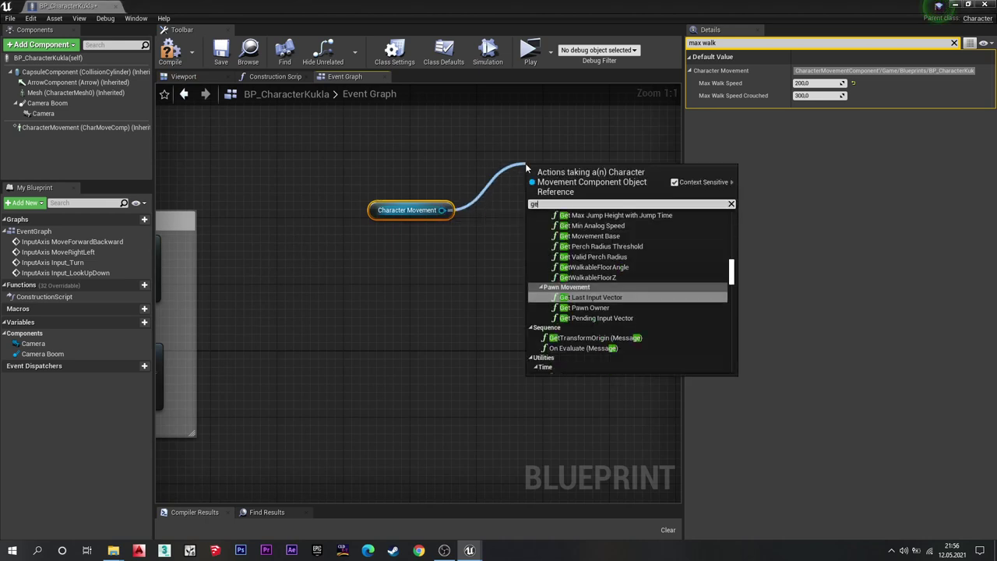
type("get walk s")
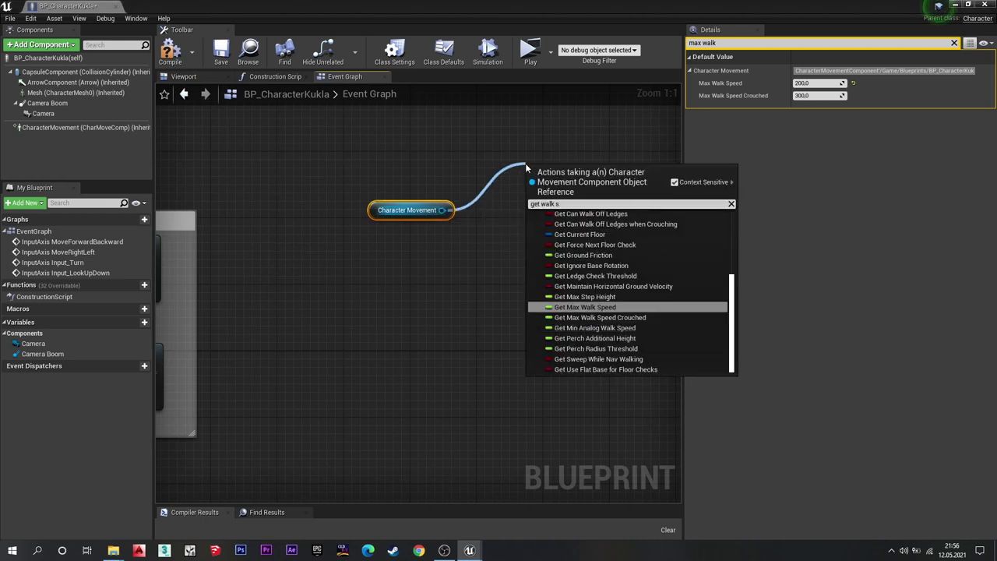
type("peed")
key("Return")
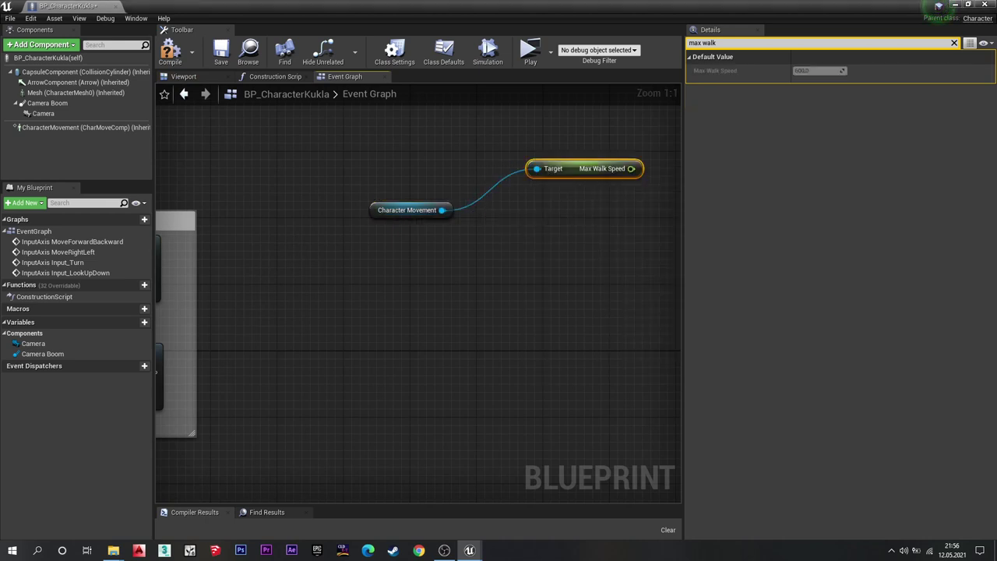
right_click_drag(627, 194, 561, 266)
right_click_drag(504, 241, 421, 300)
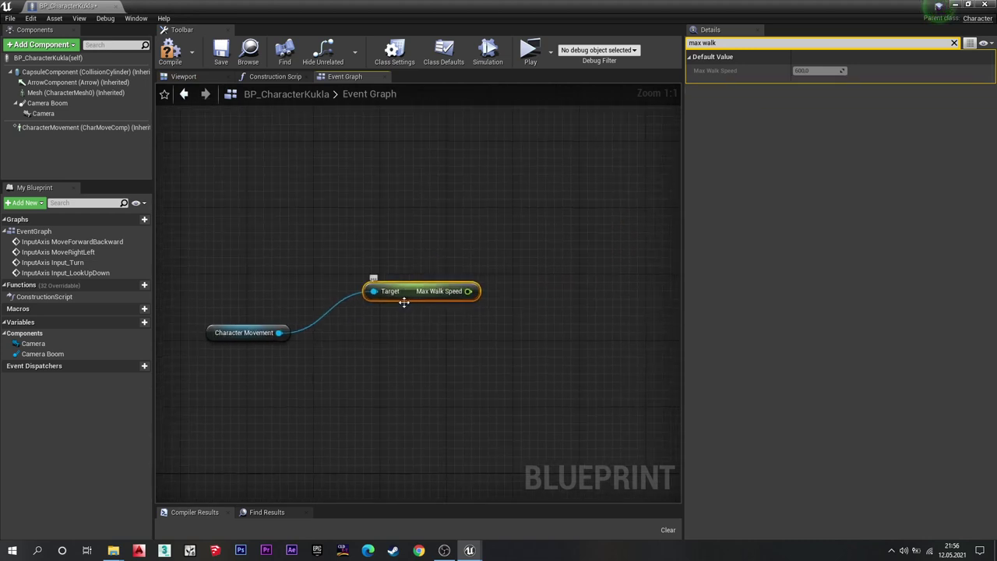
key("Delete")
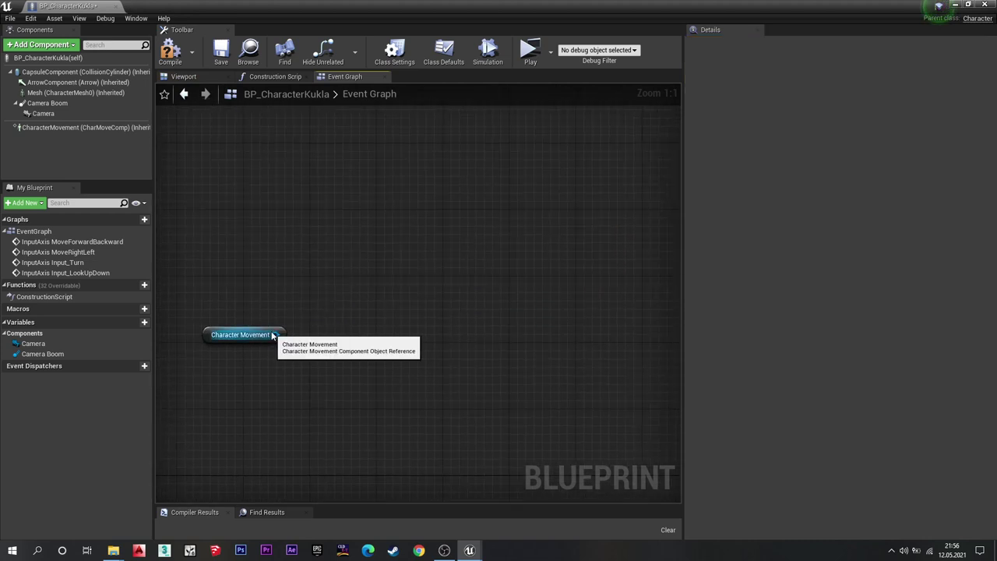
Add a SET Max Walk Speed node on Character Movement with value 800.
left_click_drag(276, 334, 380, 235)
type("se")
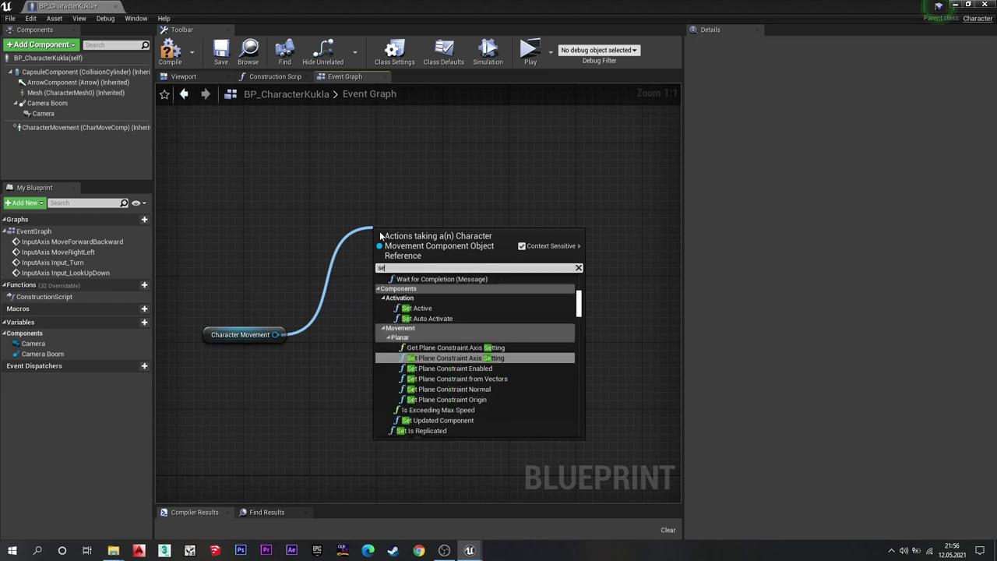
type("t wal")
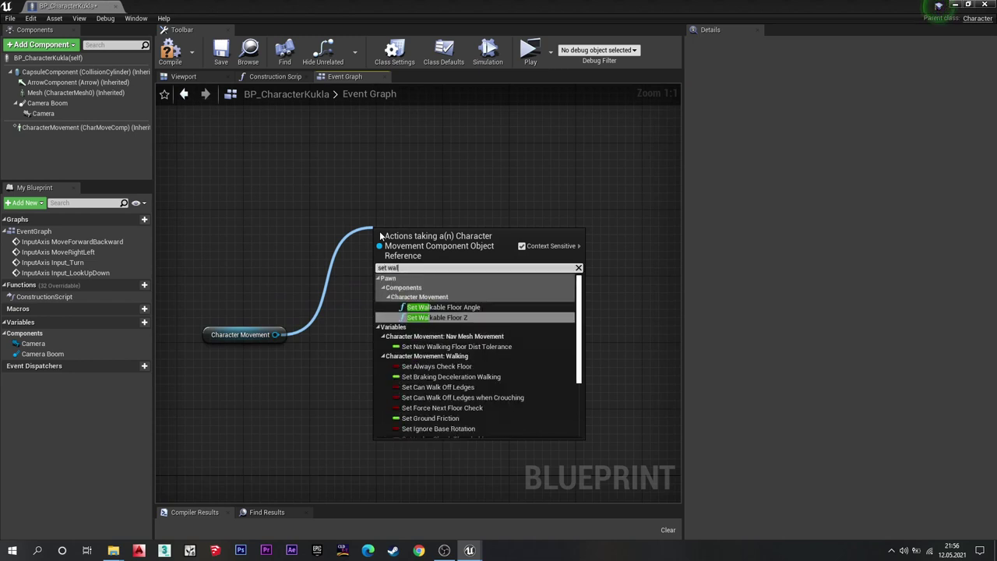
type("k")
type(" spe")
key("Return")
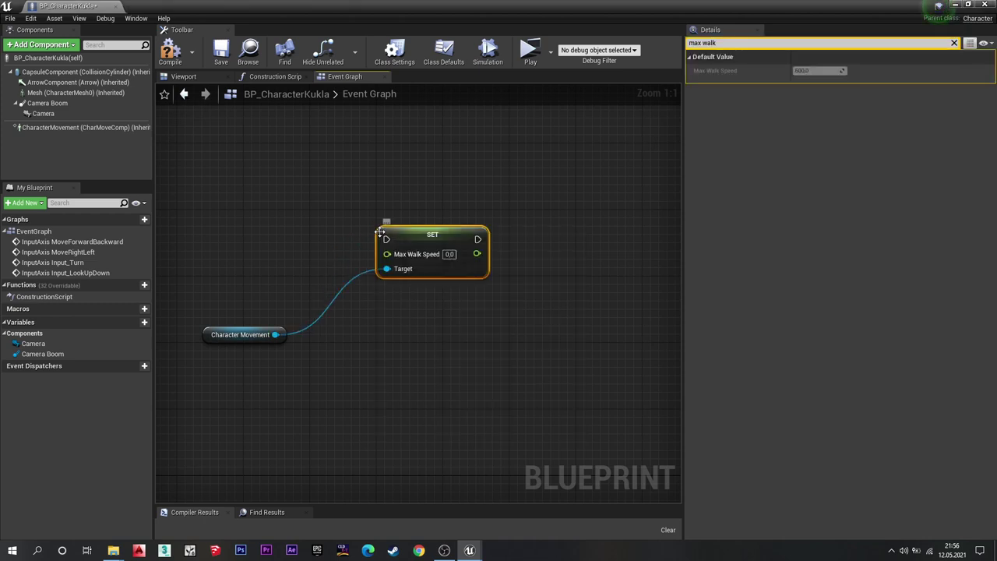
left_click_drag(401, 234, 426, 235)
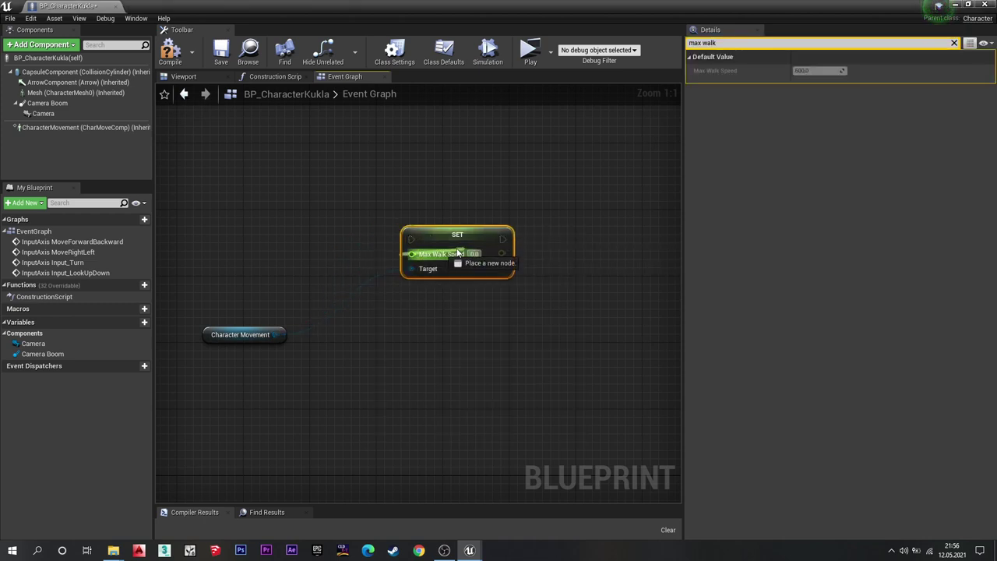
left_click(475, 255)
type("800")
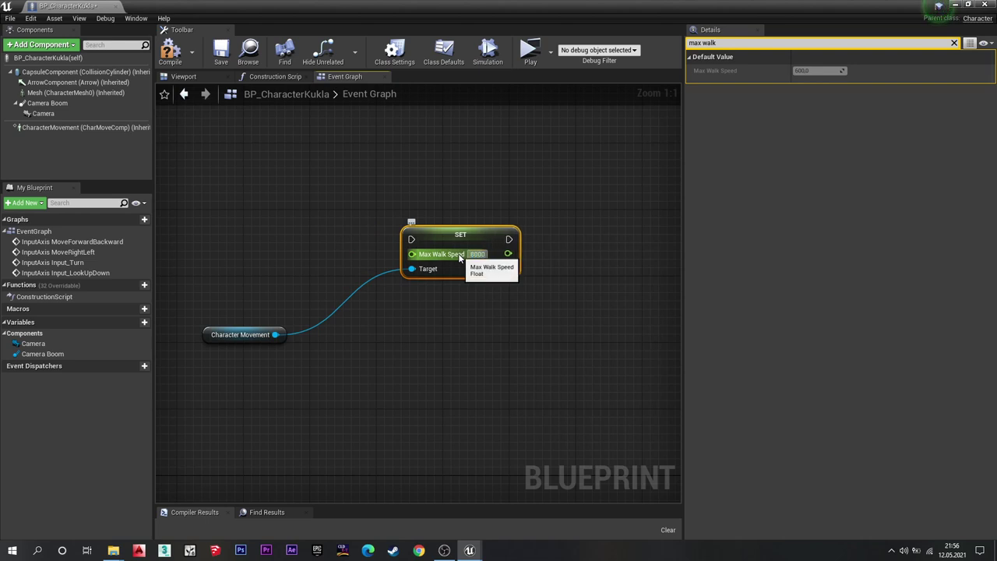
left_click(499, 324)
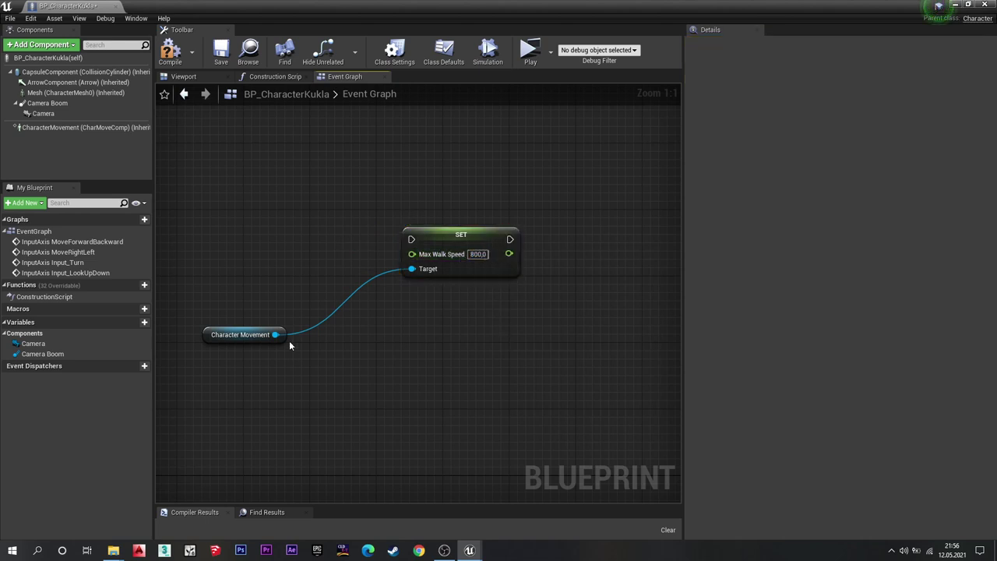
Try a duplicate setter, delete it, and reposition the remaining SET node.
left_click(483, 242)
key("ctrl+w")
left_click_drag(561, 242, 468, 319)
left_click_drag(275, 334, 404, 353)
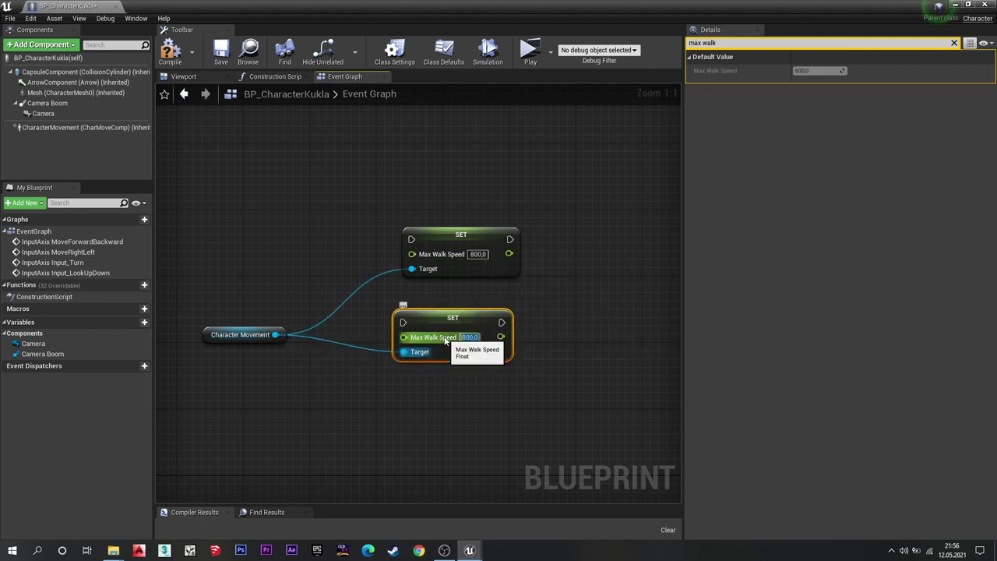
key("Delete")
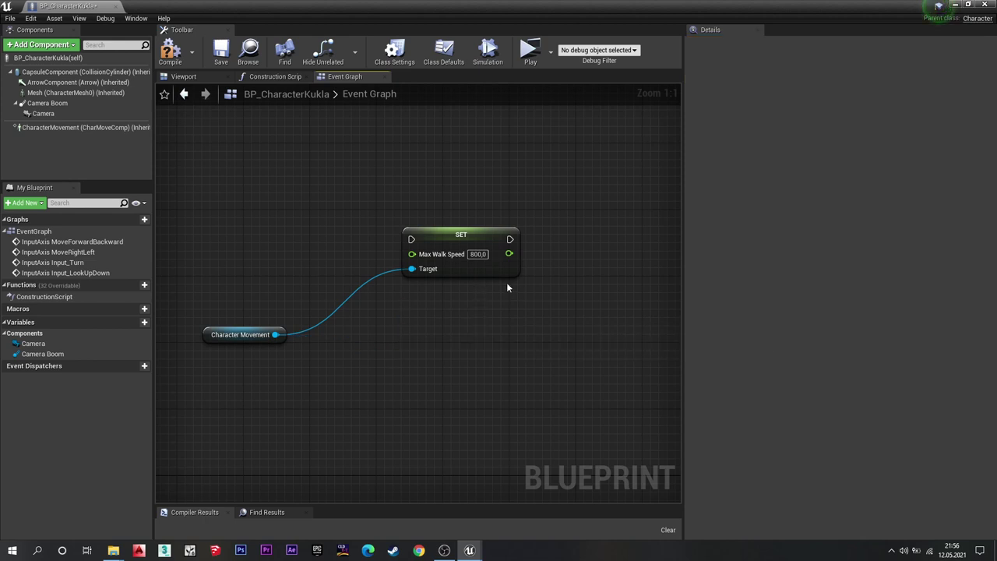
left_click_drag(491, 235, 517, 259)
right_click_drag(420, 249, 489, 236)
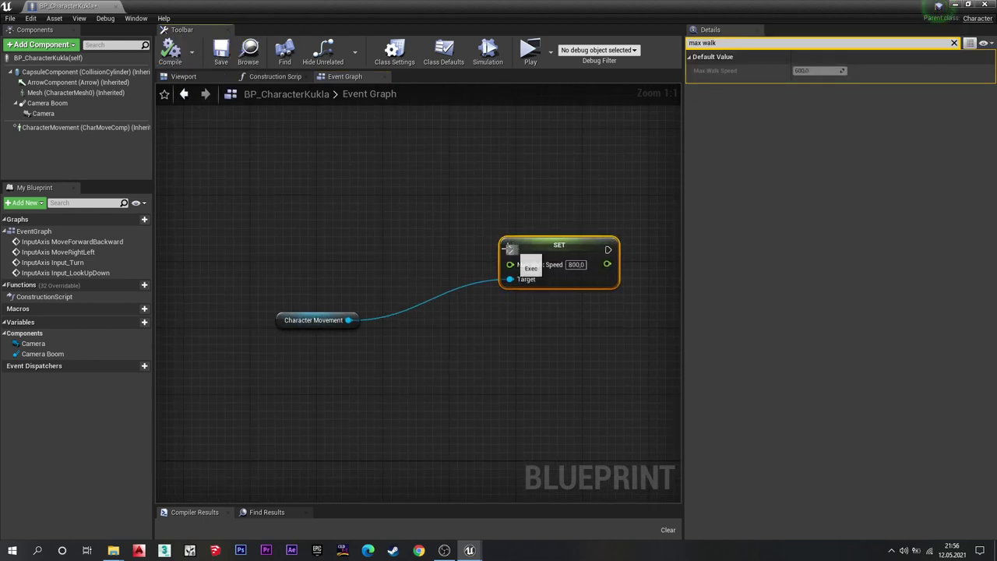
Add an InputAction Spirint event node to the graph.
right_click(380, 203)
type("spirint")
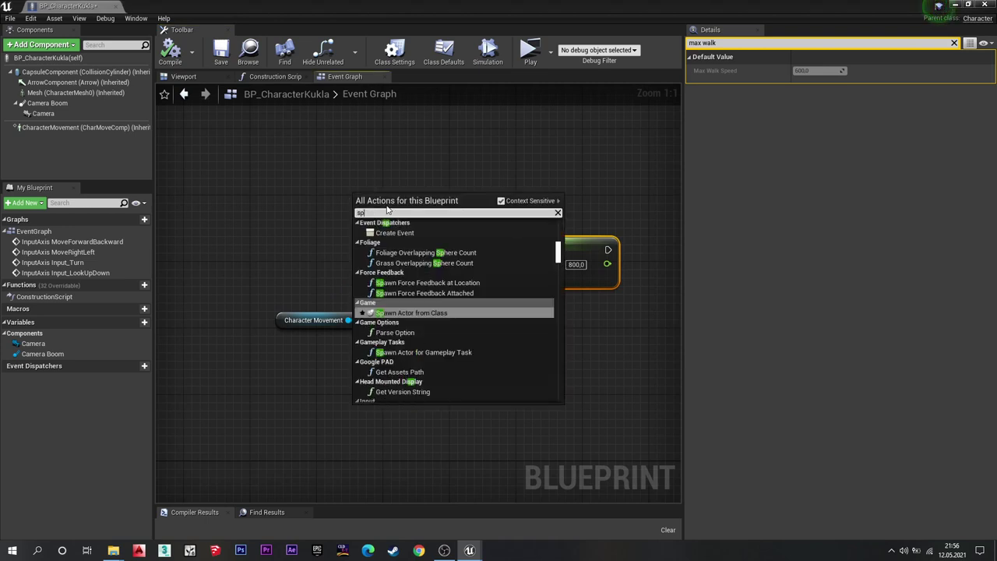
key("Return")
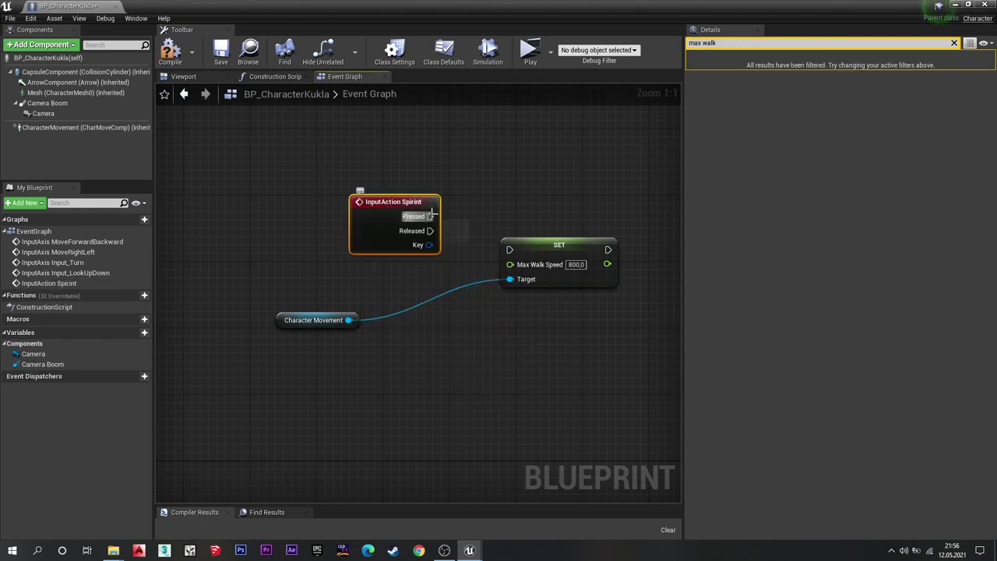
Have Spirint's Pressed output play a new Timeline named Speed.
mouse_move(430, 215)
left_mouse_down()
mouse_move(504, 249)
mouse_move(430, 216)
mouse_move(287, 212)
mouse_move(377, 201)
left_mouse_up()
type("add")
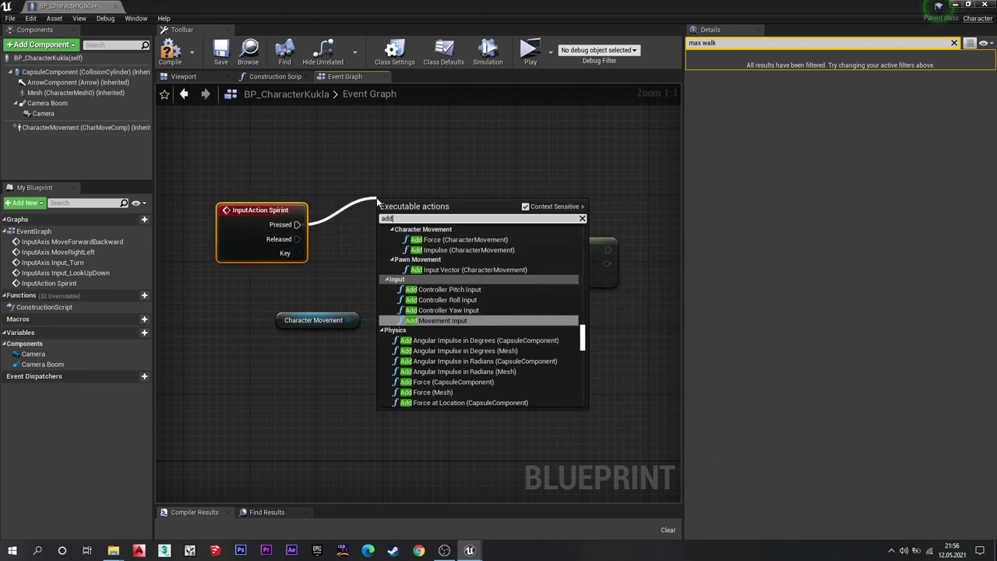
type(" time")
key("Return")
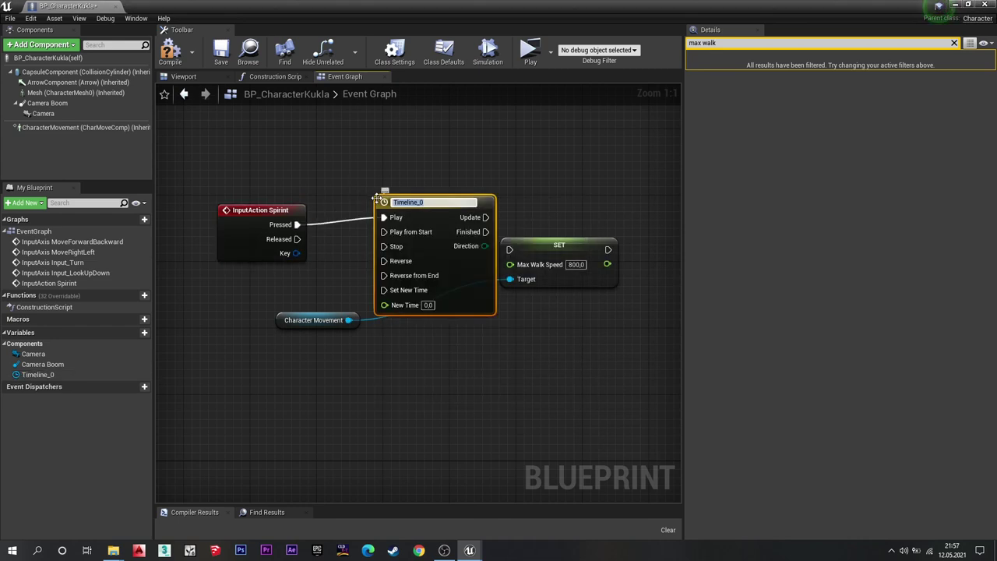
key("Caps_Lock")
type("Speed")
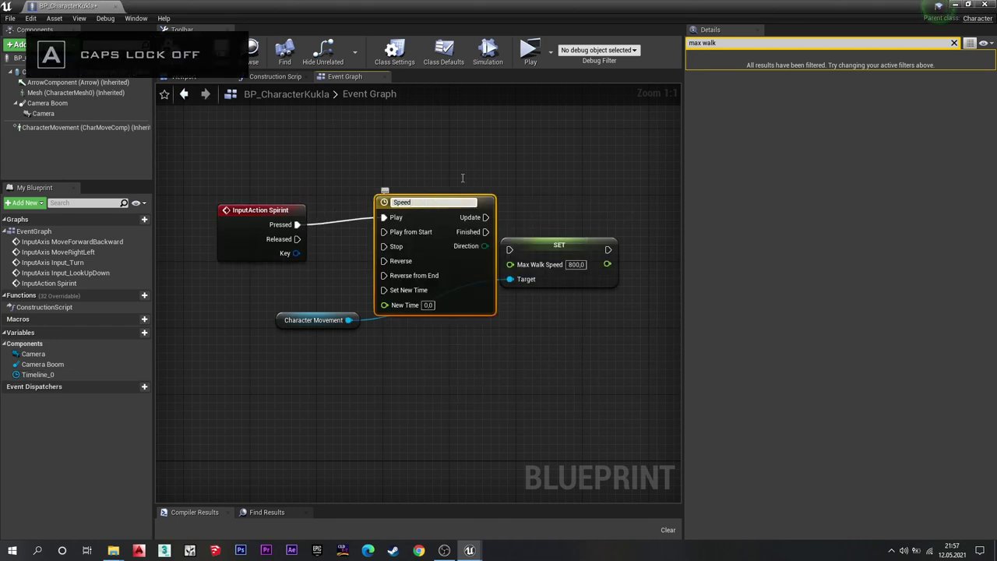
key("Return")
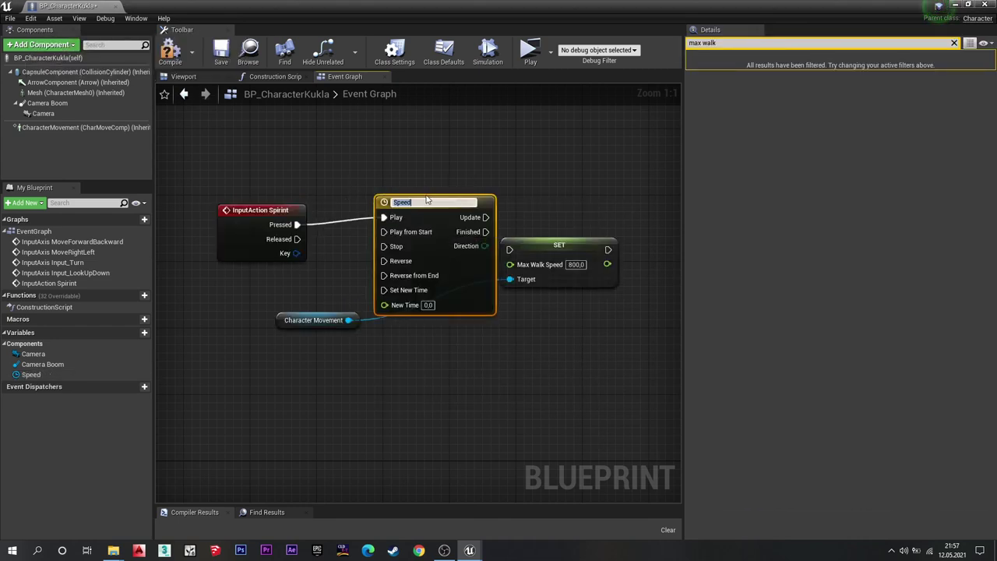
In the Speed timeline, add float track NewTrack_0, set Length to 1.00, and key the curve near time 0.
double_click(482, 207)
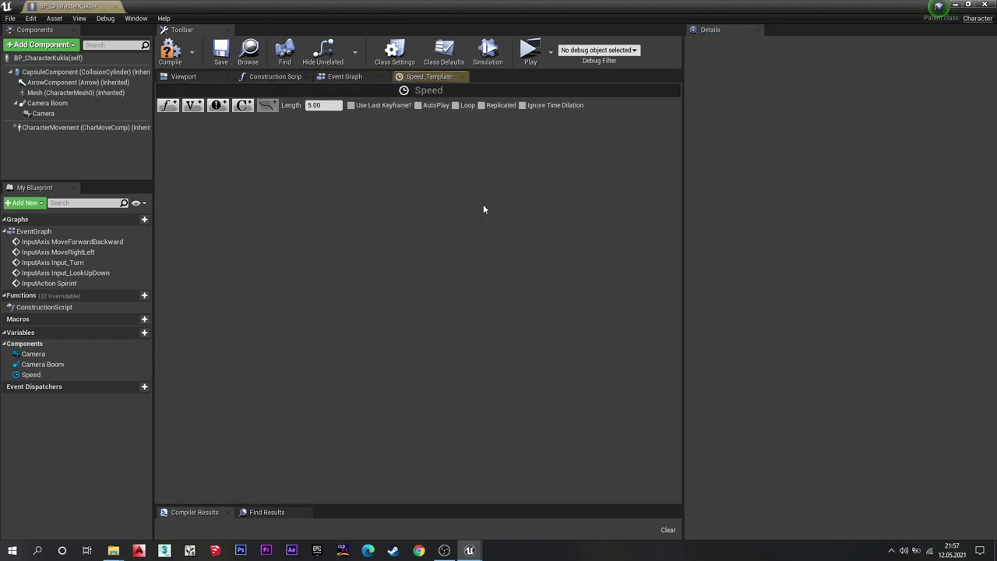
left_click(170, 105)
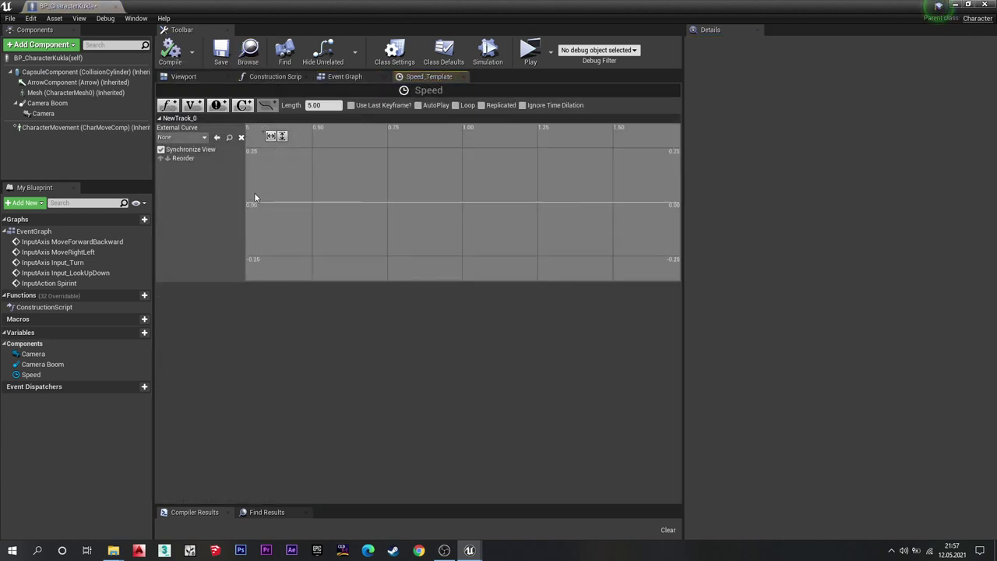
left_click(324, 104)
type("1")
key("Return")
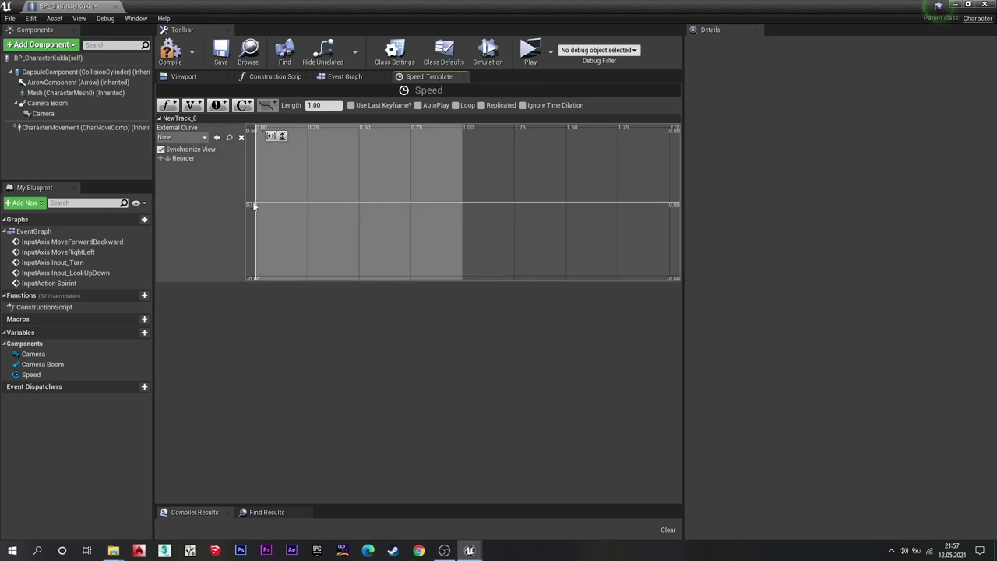
right_click(256, 203)
left_click(273, 208)
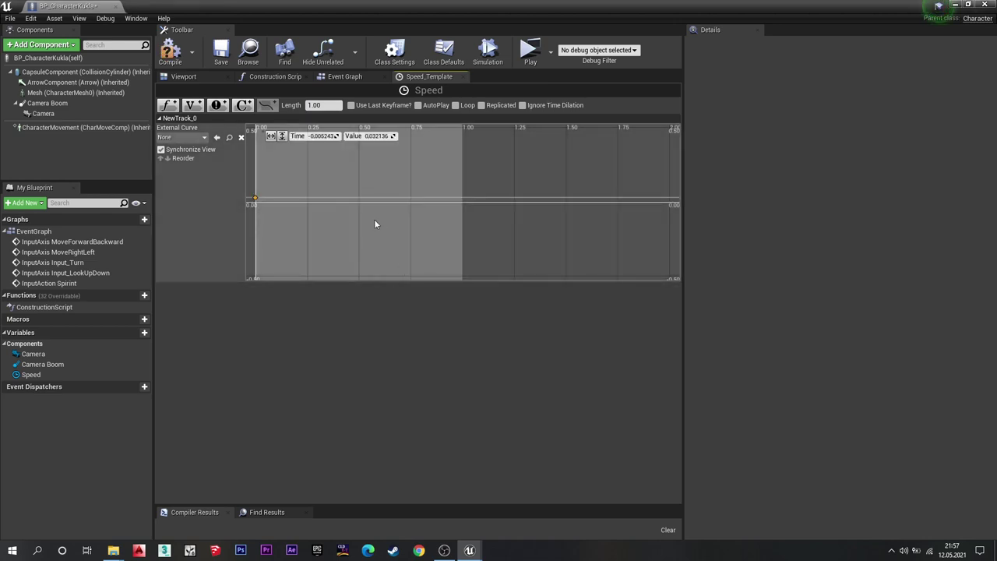
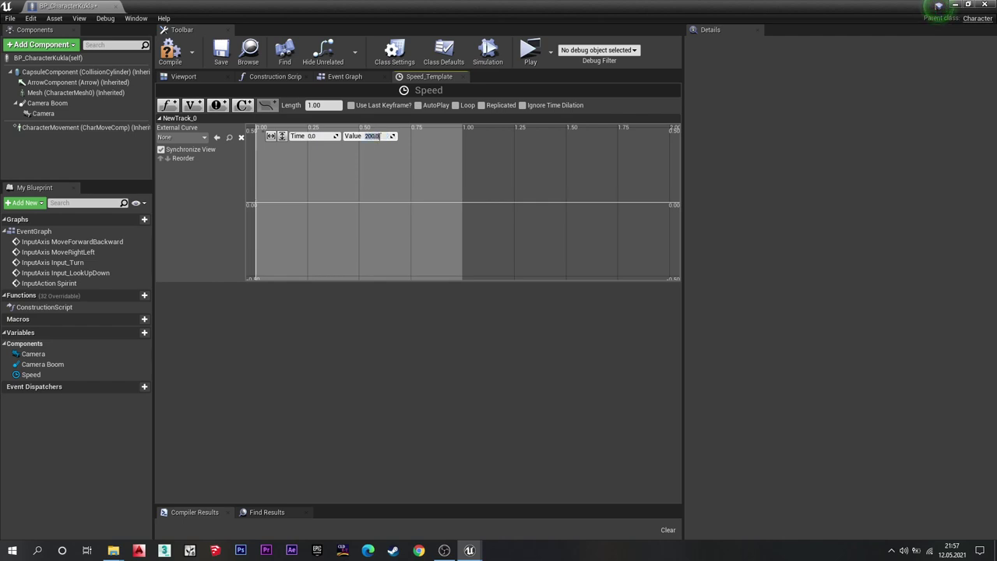
Add a key to the Speed curve at time 1.0 with value 800.
scroll(292, 204, "down", 10)
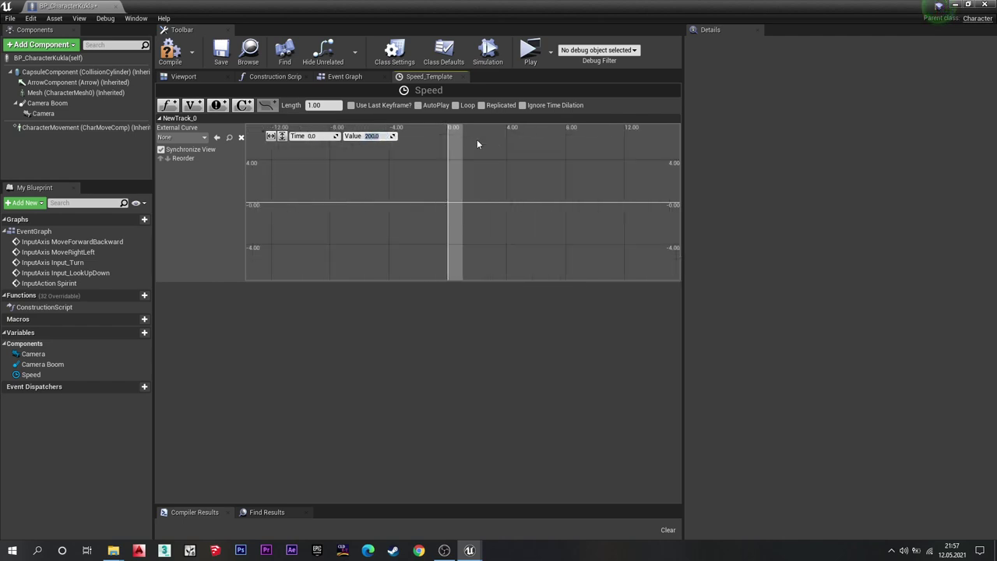
scroll(492, 138, "down", 2)
scroll(494, 143, "down", 2)
scroll(493, 149, "down", 2)
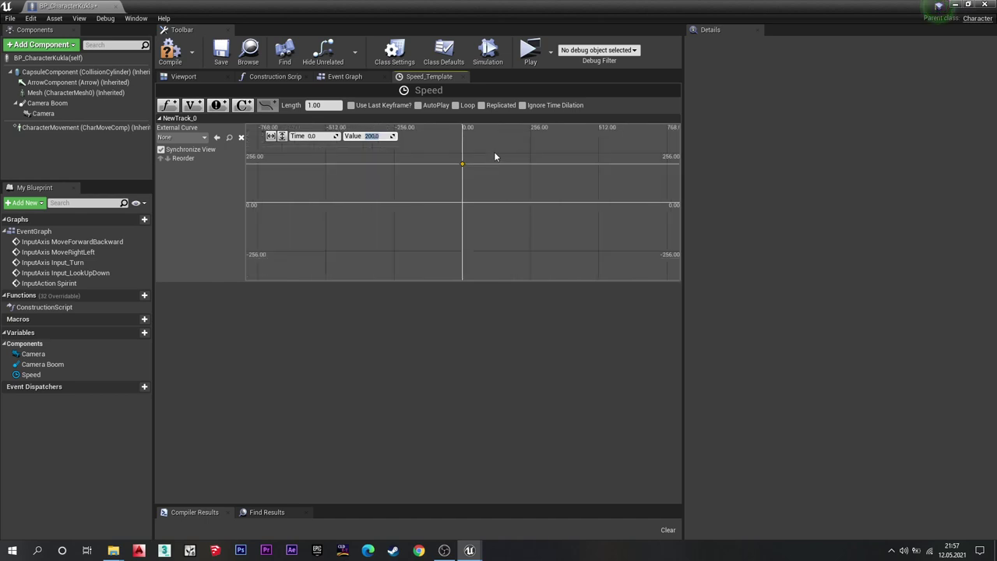
scroll(477, 164, "down", 2)
left_click(414, 174)
scroll(477, 157, "up", 1)
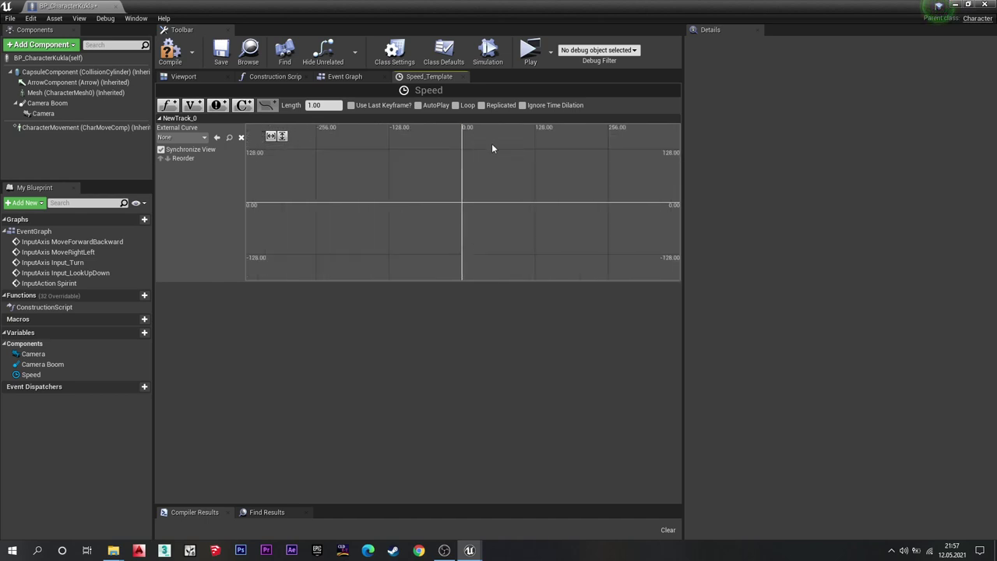
right_click_drag(492, 148, 405, 207)
right_click(375, 151)
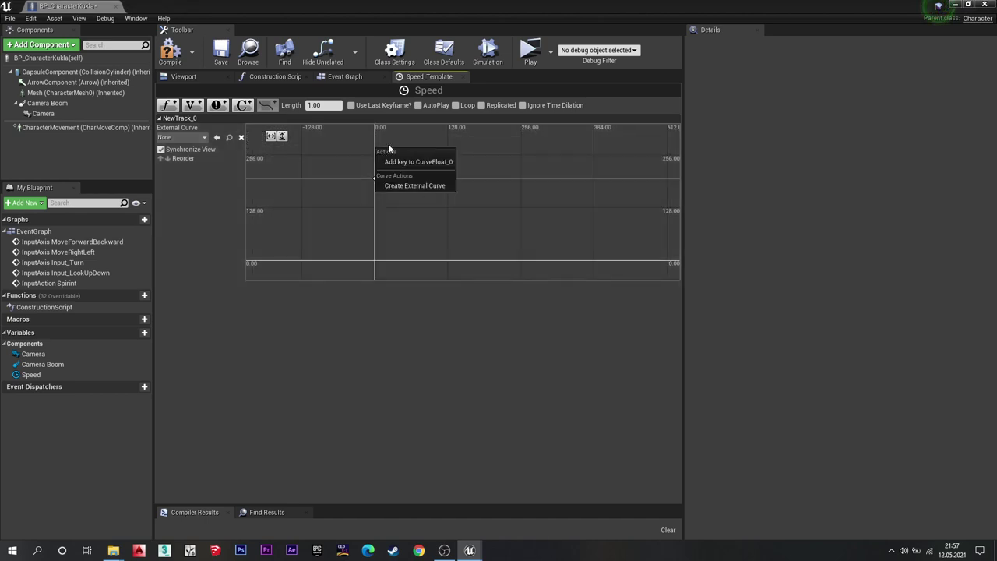
left_click(388, 143)
right_click(375, 146)
left_click(392, 159)
type("1")
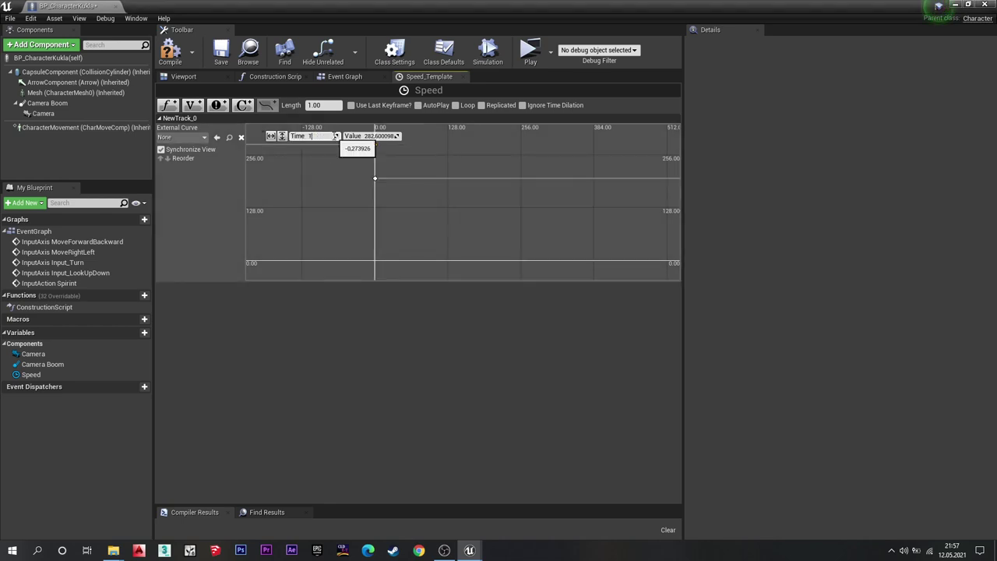
left_click(372, 136)
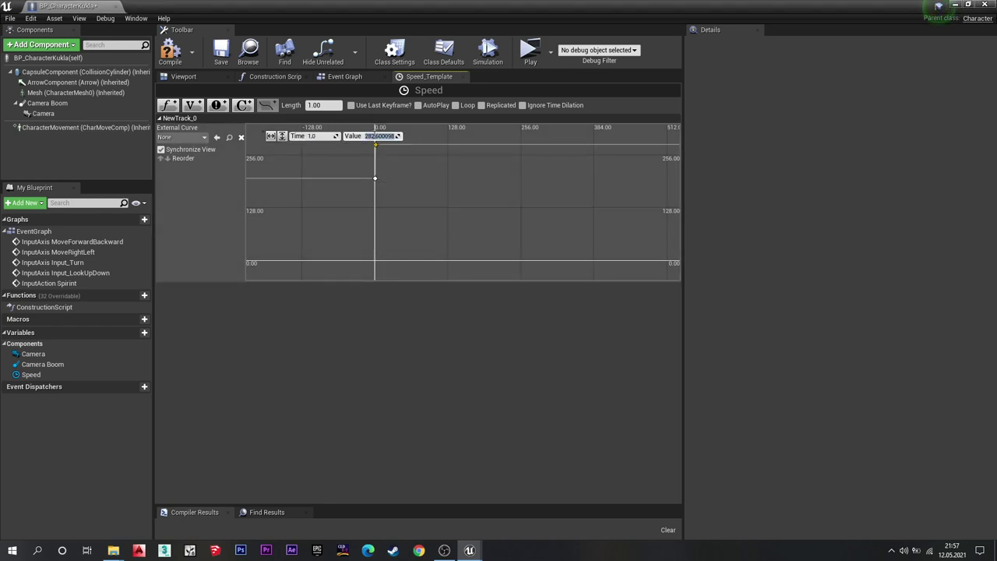
type("800")
key("Return")
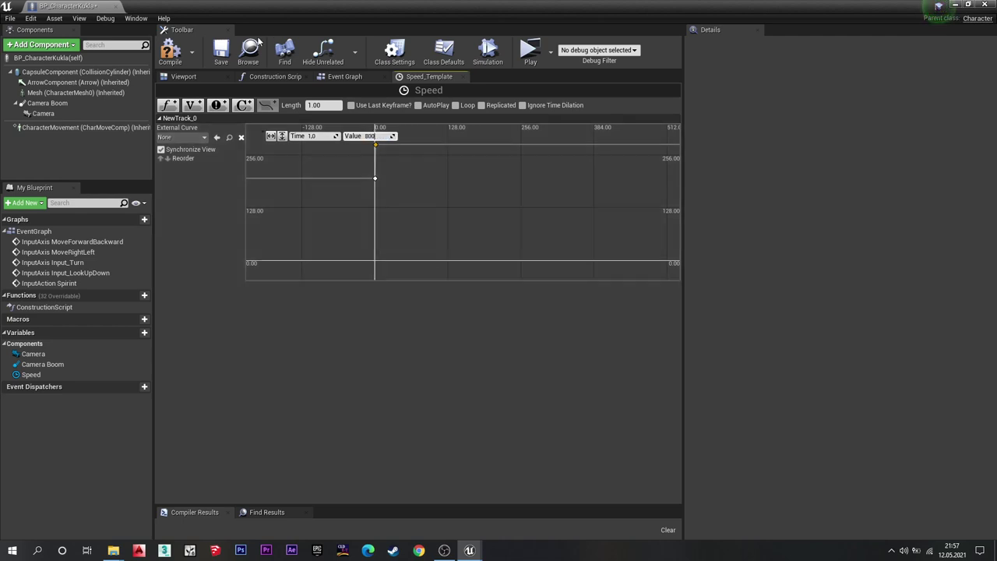
Save BP_CharacterKukla, close the blueprint editor and reopen it.
scroll(406, 213, "down", 2)
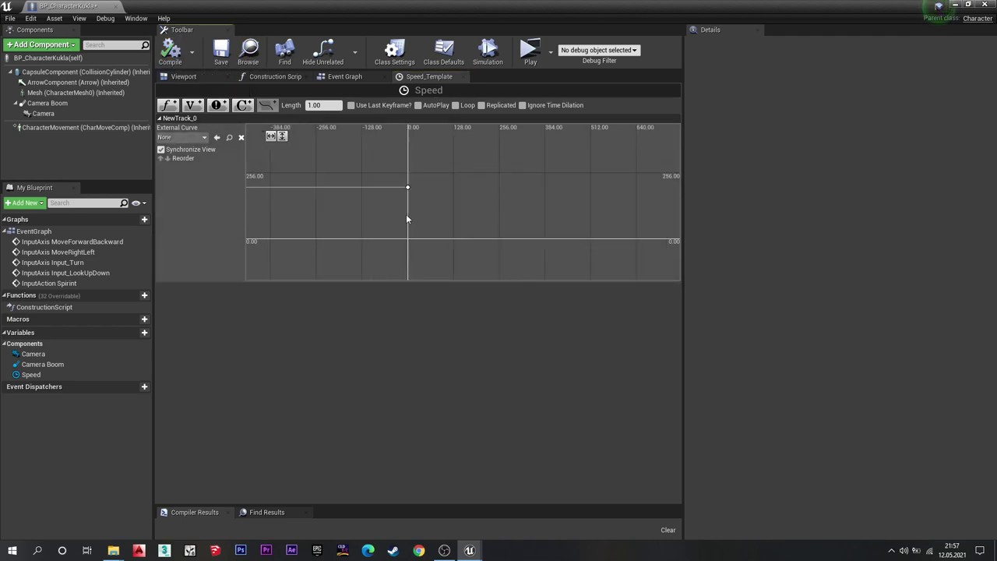
scroll(414, 218, "down", 2)
scroll(485, 190, "down", 2)
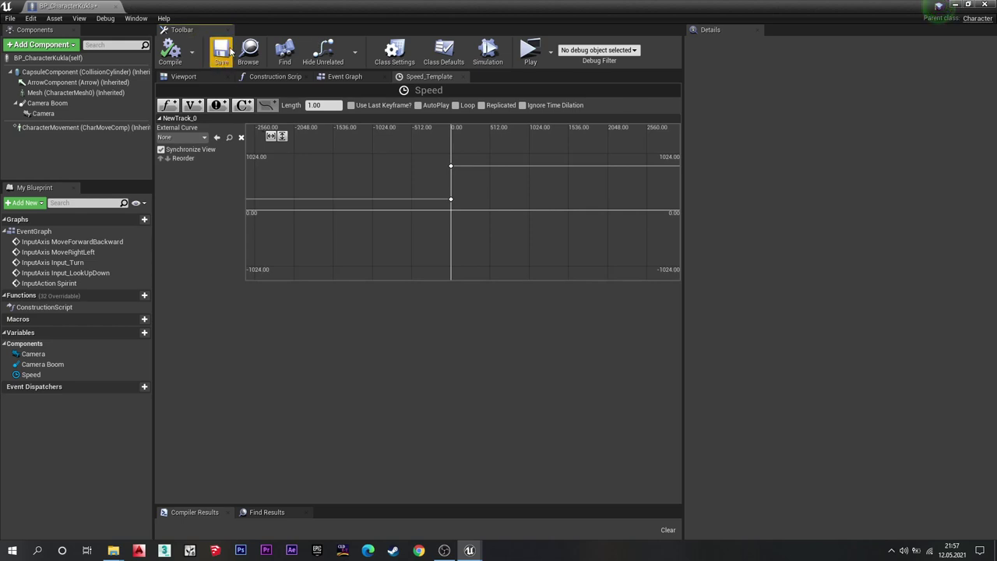
left_click(230, 51)
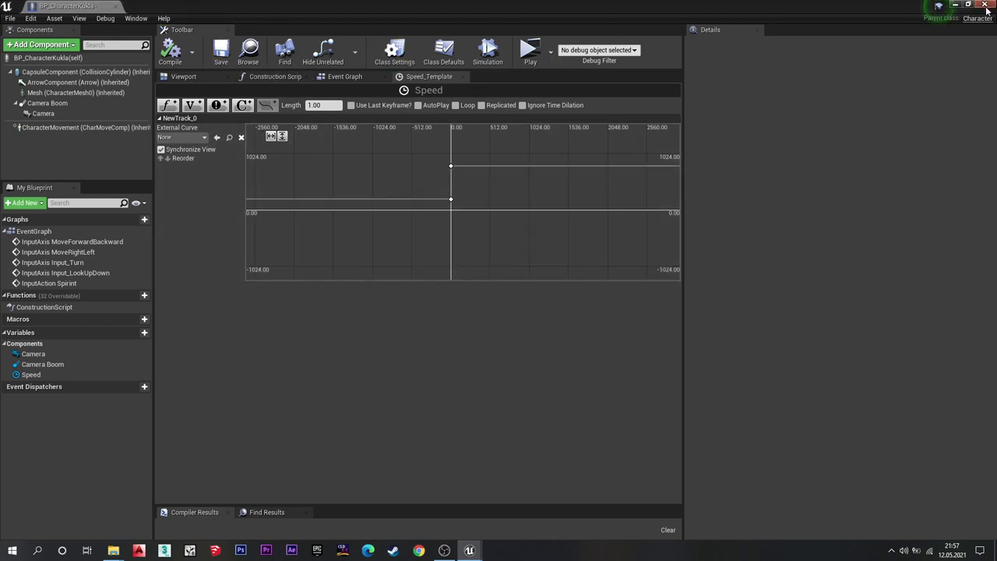
left_click(985, 6)
double_click(318, 430)
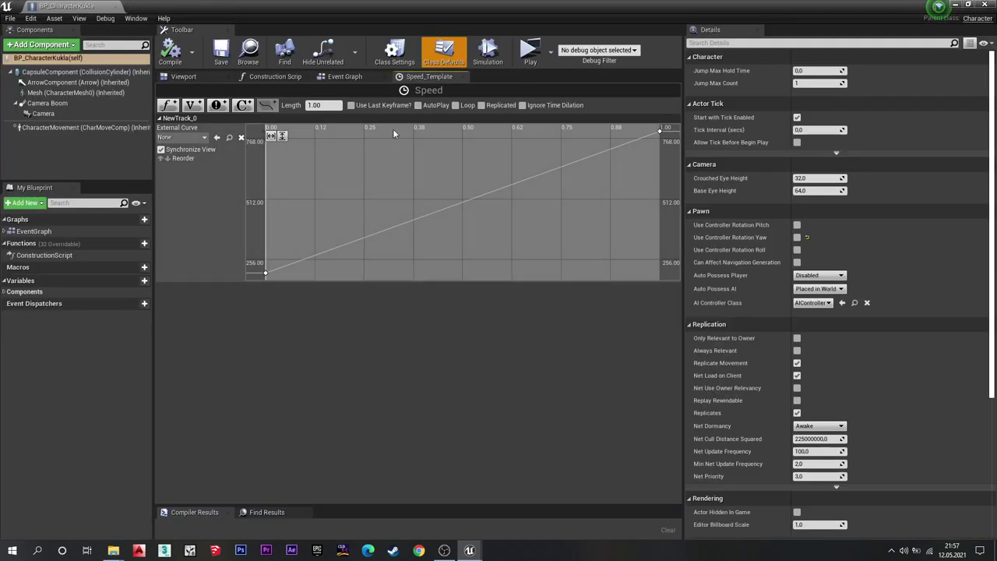
Check the curve's keys: 800 at time 1.0 and the starting value of 200.
scroll(399, 239, "down", 2)
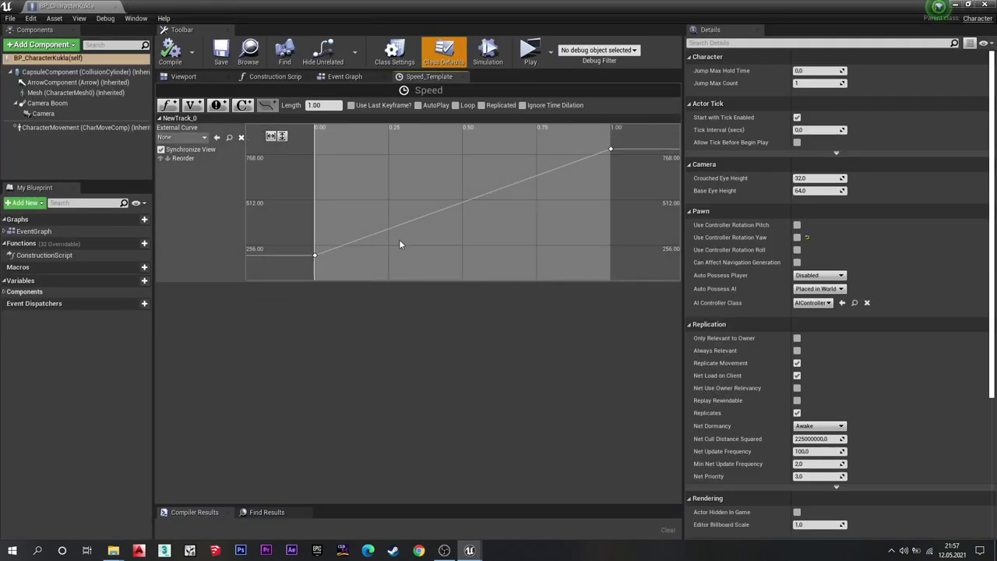
scroll(399, 239, "down", 1)
scroll(539, 234, "down", 3)
scroll(539, 236, "down", 2)
scroll(539, 237, "up", 2)
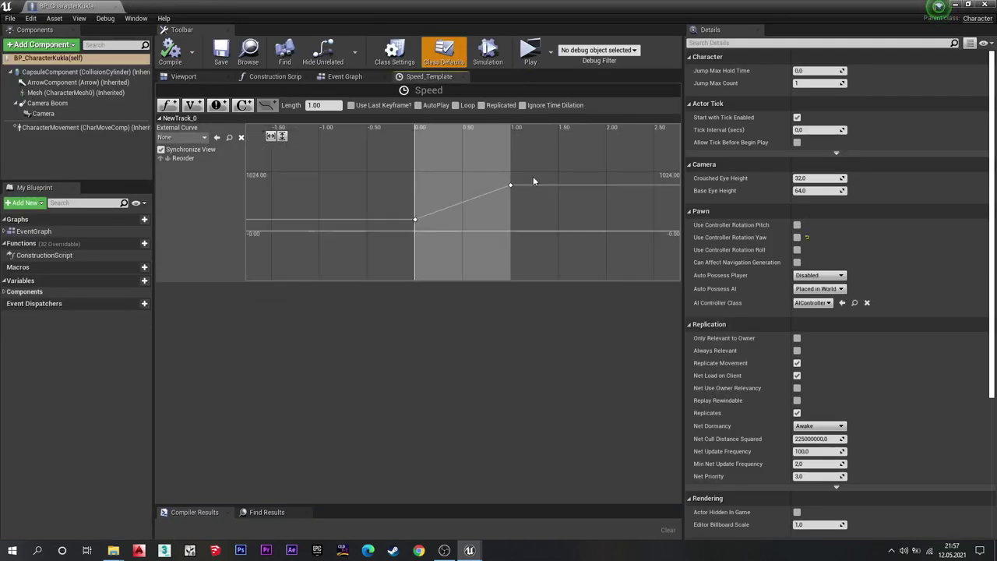
mouse_move(533, 173)
left_mouse_down()
mouse_move(471, 225)
mouse_move(387, 242)
left_mouse_up()
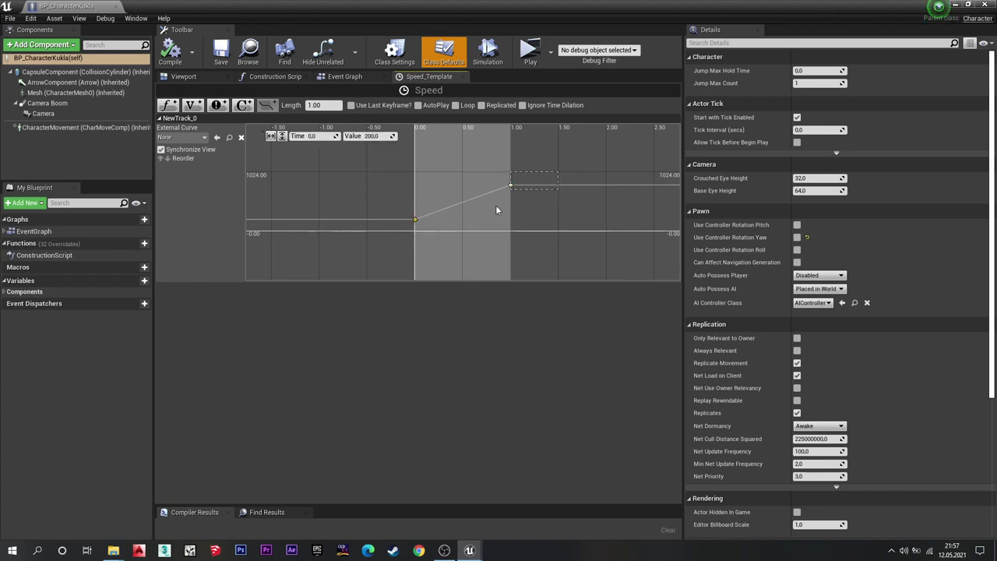
left_click_drag(387, 261, 385, 260)
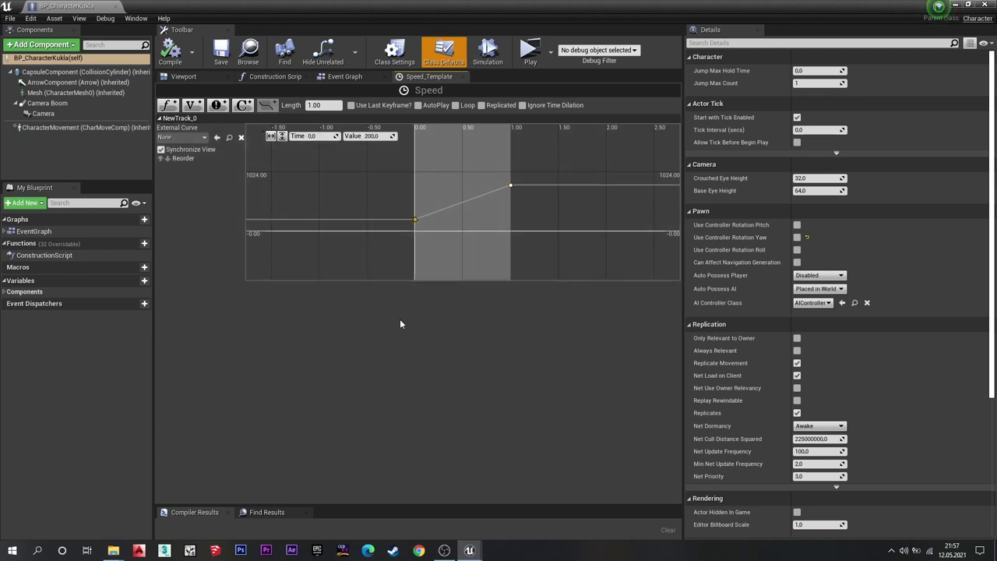
In the Event Graph, feed New Track 0 into Max Walk Speed and wire sprint Released to Reverse.
left_click(464, 76)
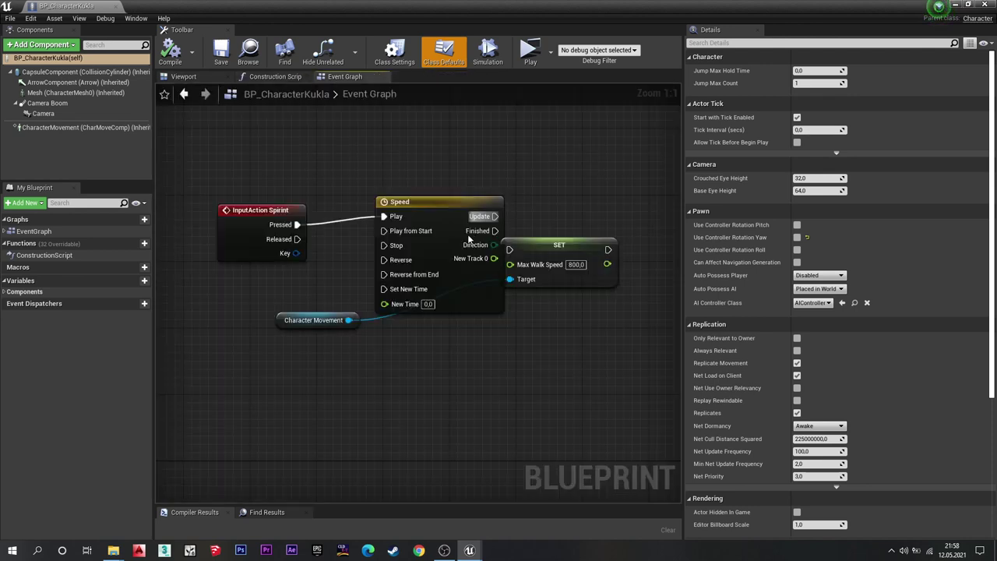
left_click_drag(322, 316, 361, 390)
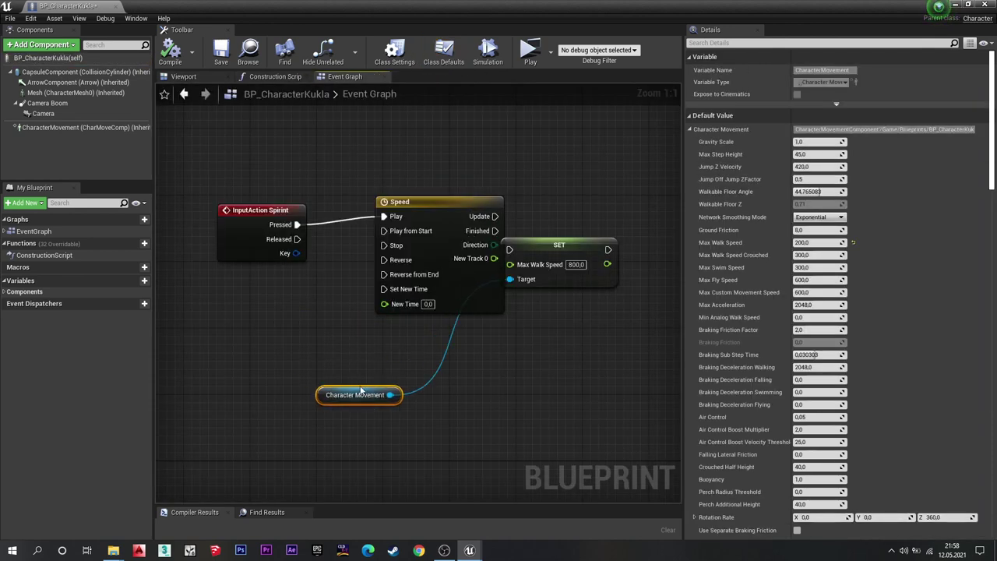
left_click_drag(577, 260, 618, 236)
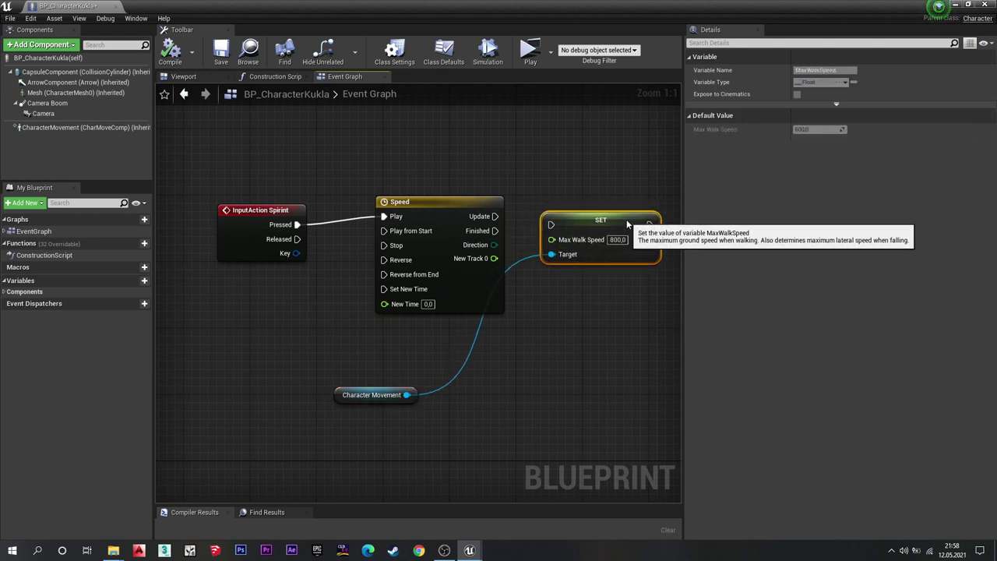
left_click_drag(500, 259, 552, 239)
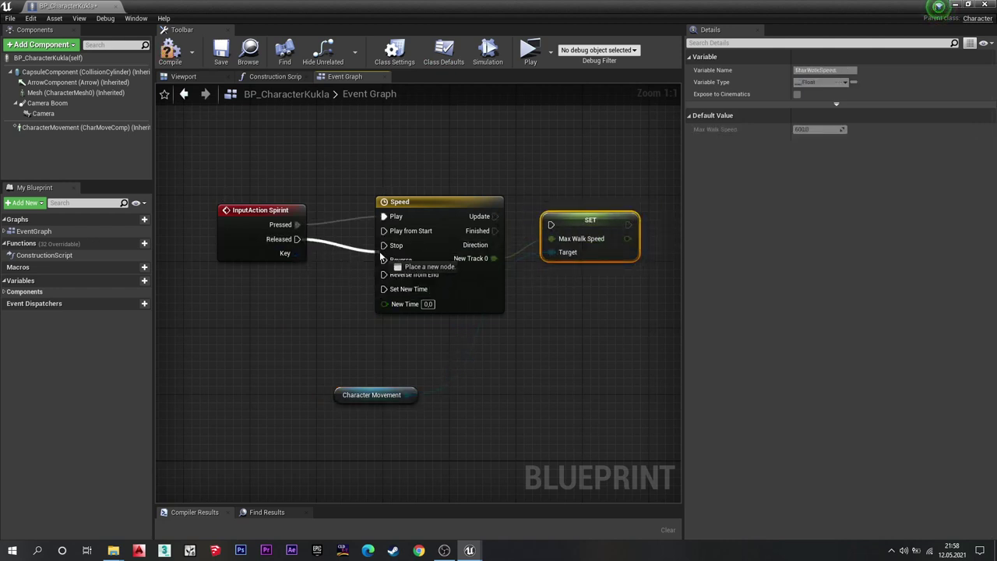
left_click_drag(384, 260, 385, 260)
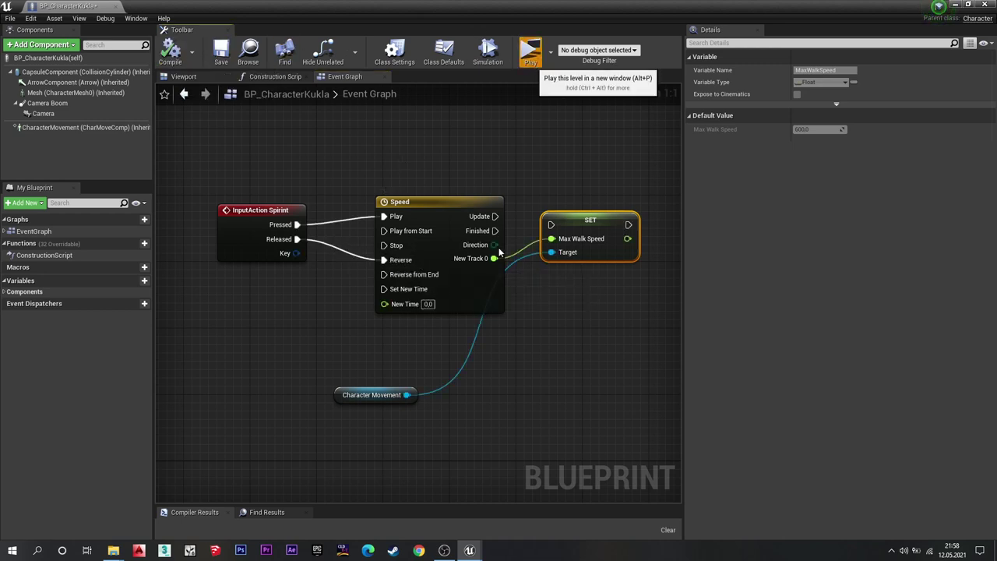
Test-play the level, walking the character forward with W.
left_click(530, 51)
key("w")
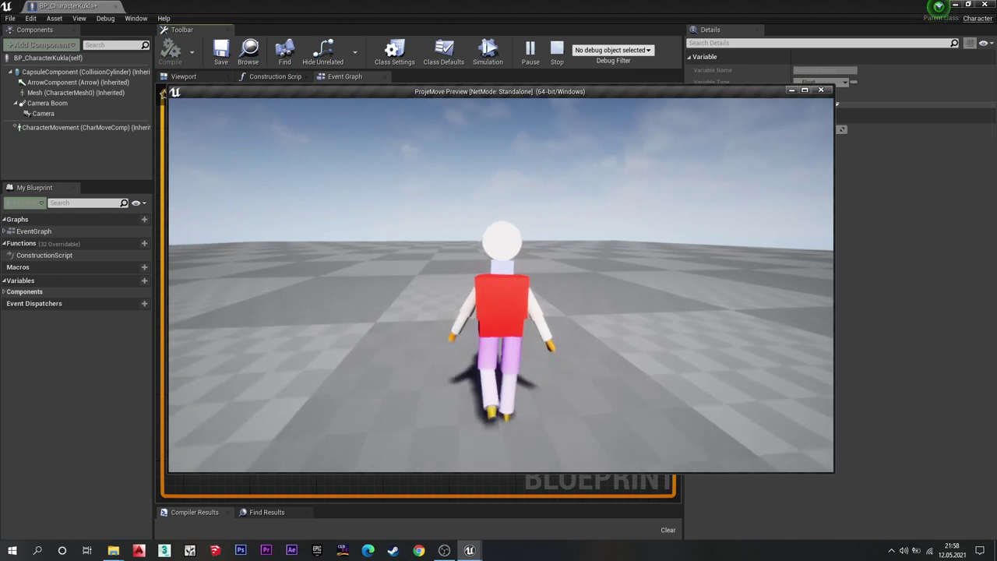
key("w")
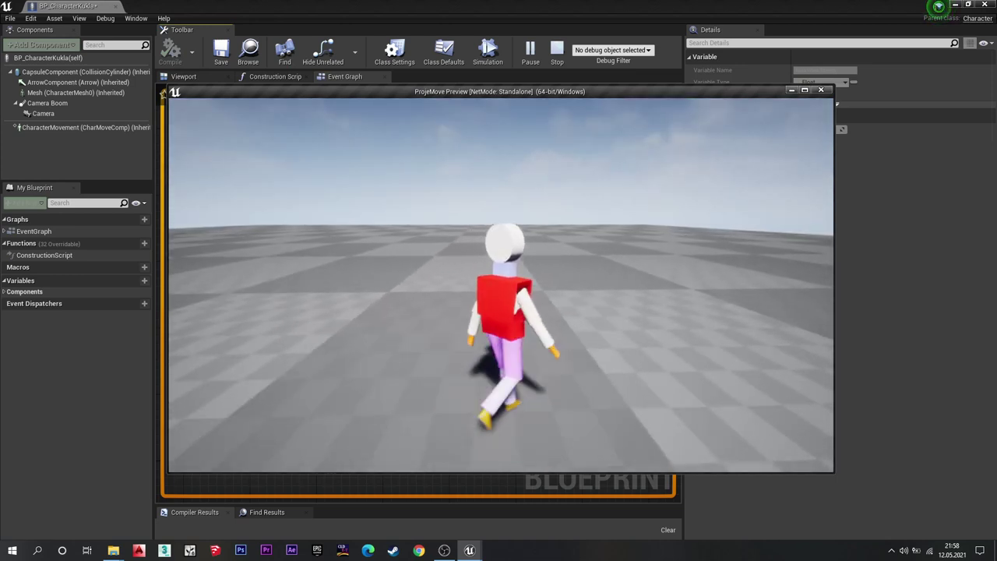
key("Escape")
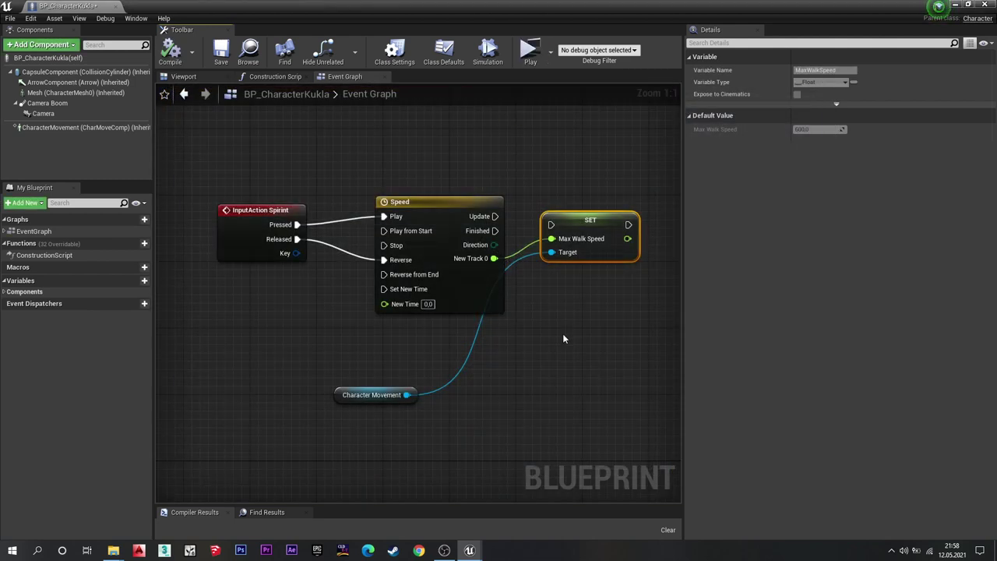
Wire the timeline's Update to the SET Max Walk Speed node and compile.
right_click_drag(564, 339, 532, 316)
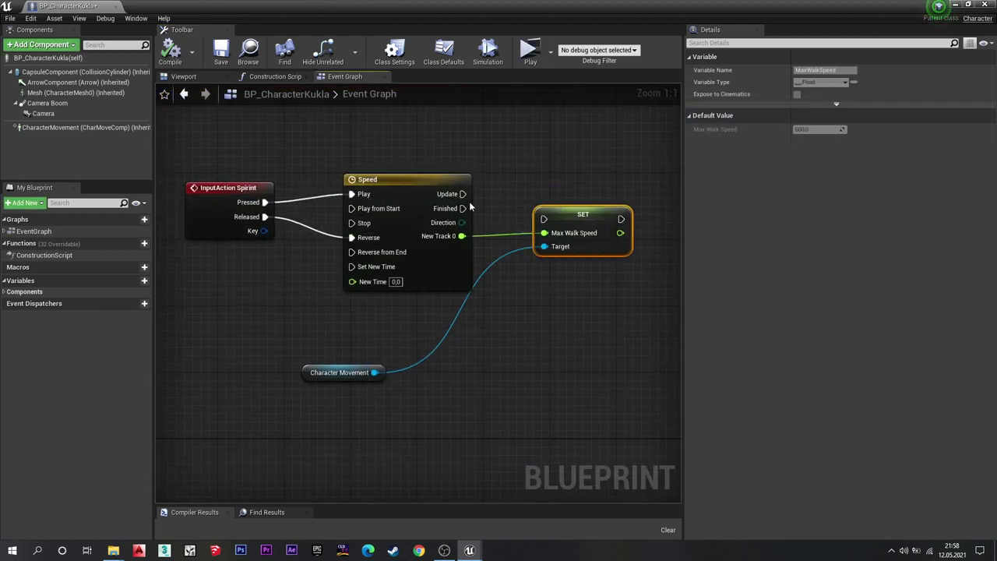
left_click_drag(462, 194, 543, 220)
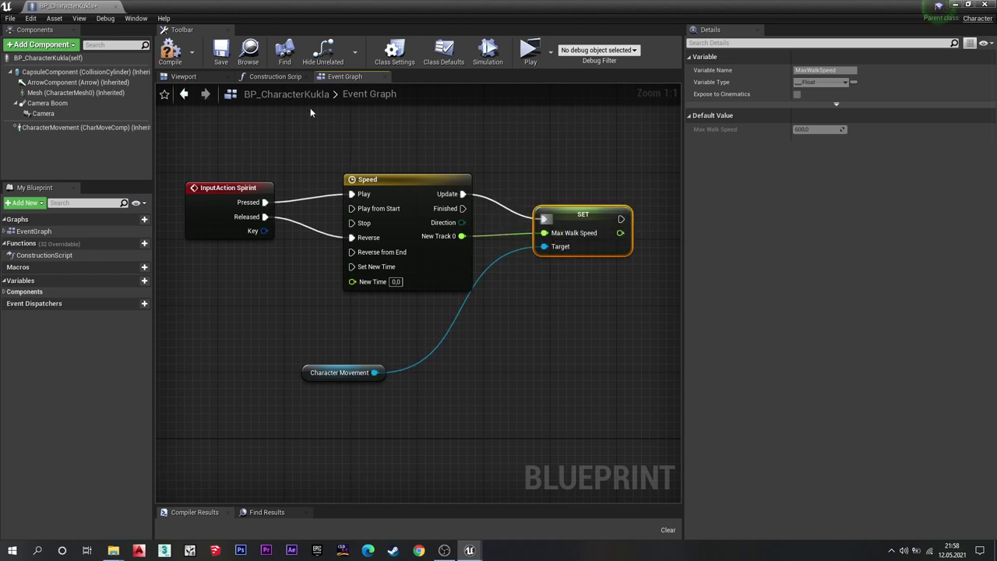
left_click(171, 55)
Run the character around with W, A, S and D in the Play-in-Editor preview, then stop with Esc.
left_click(530, 53)
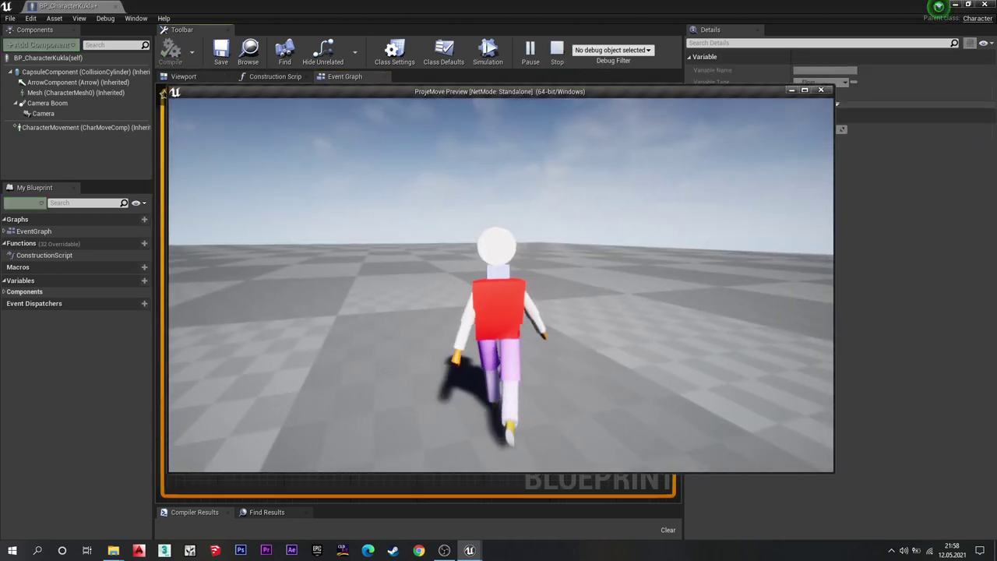
key("d")
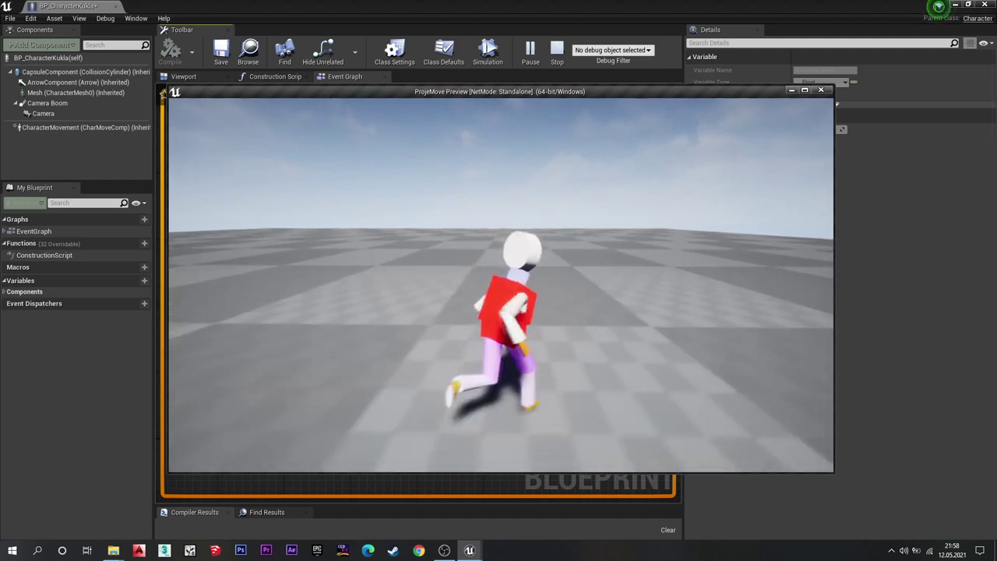
key("s")
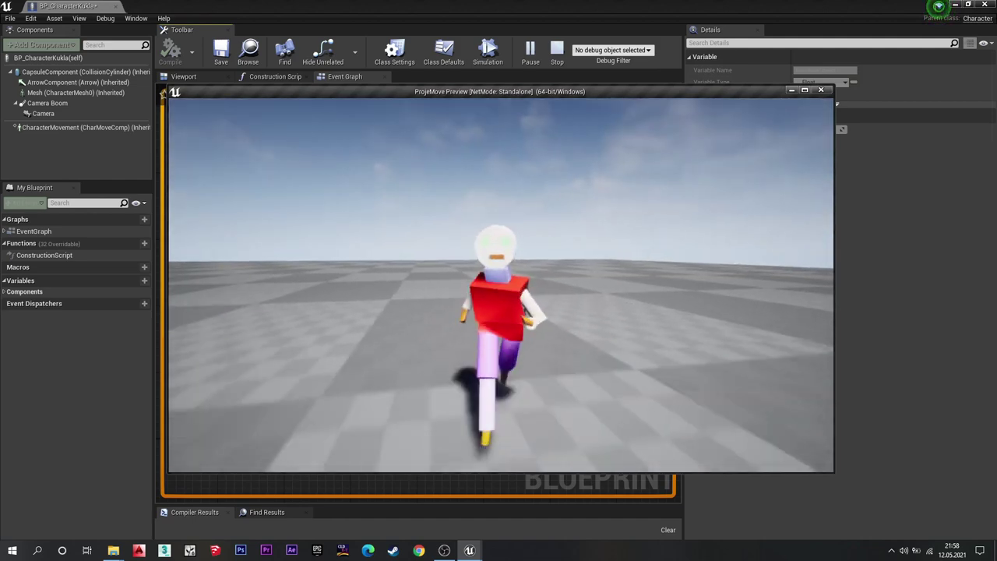
key("d")
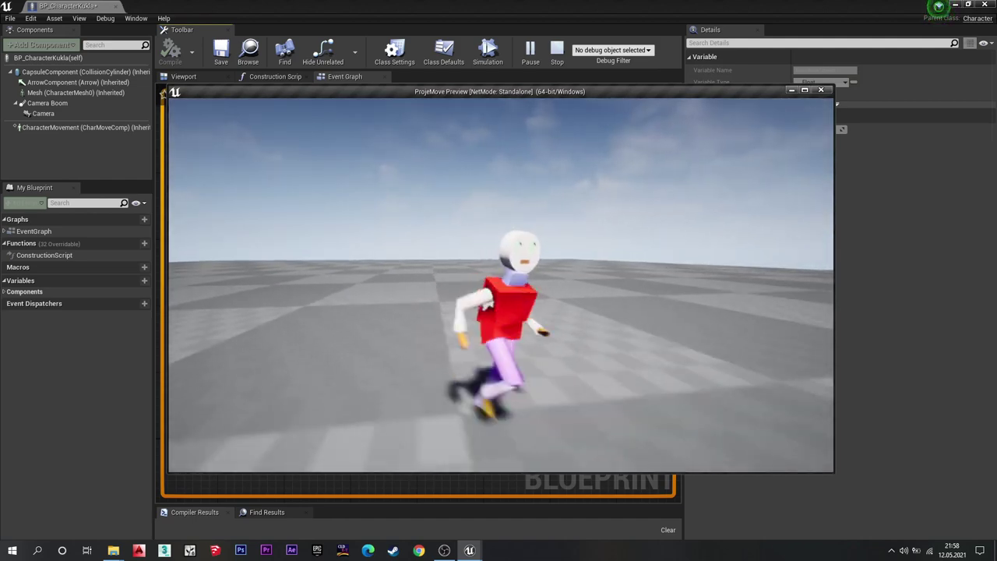
key("w")
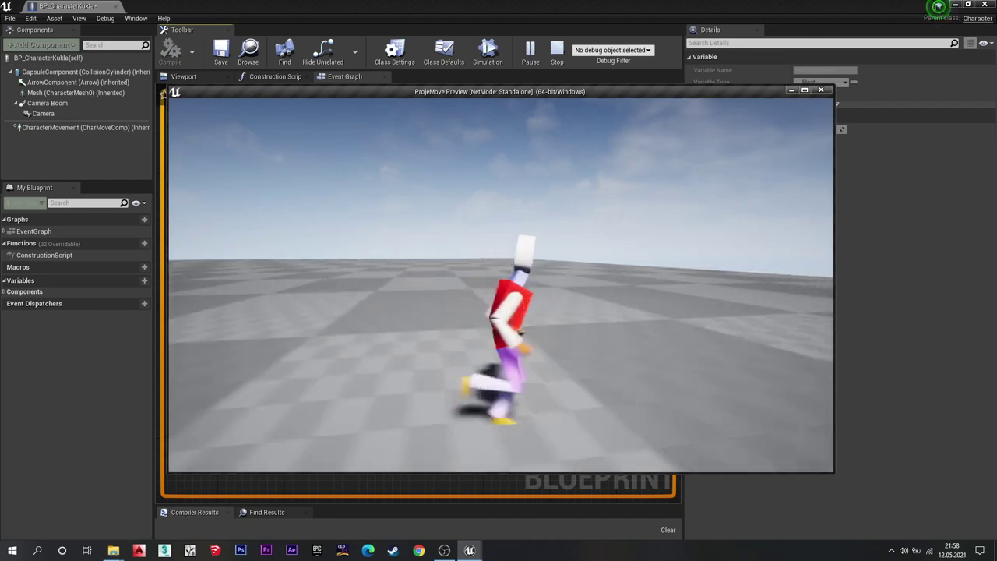
key("a")
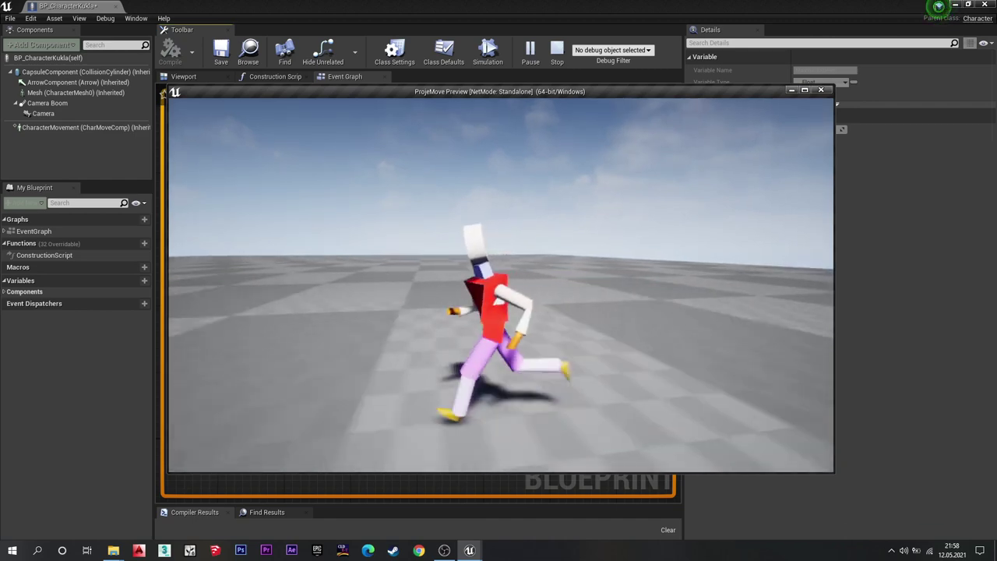
key("s")
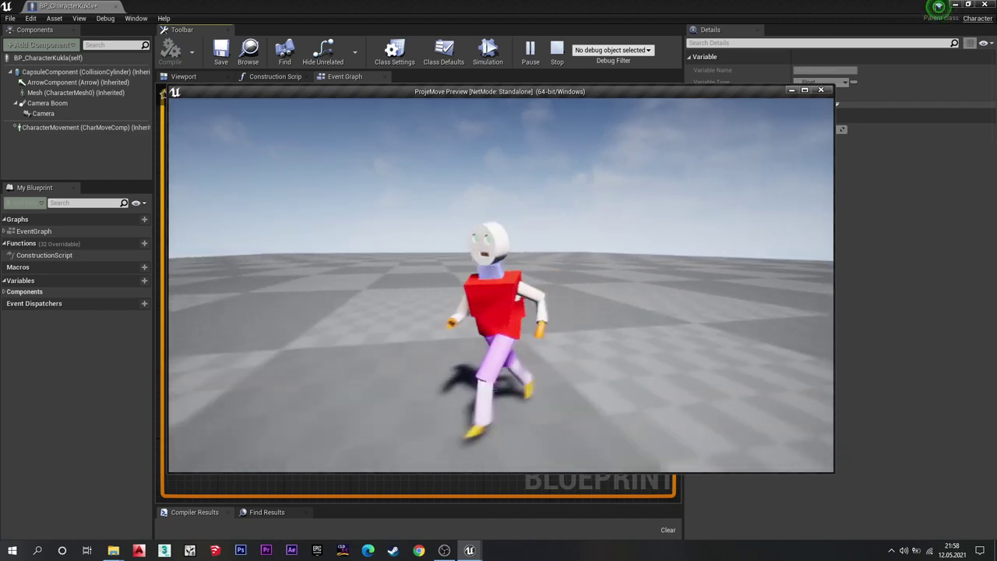
key("w")
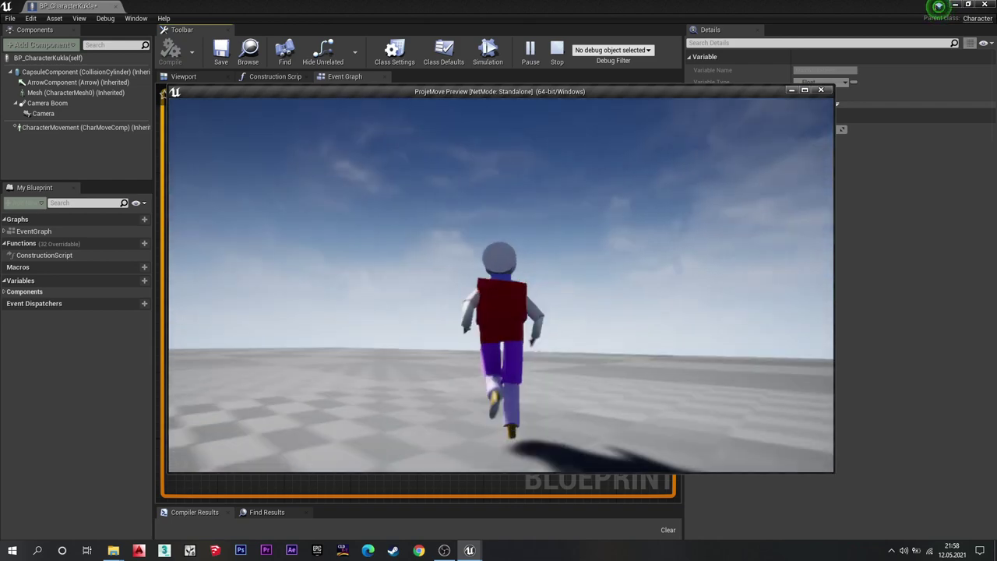
key("a")
key("s")
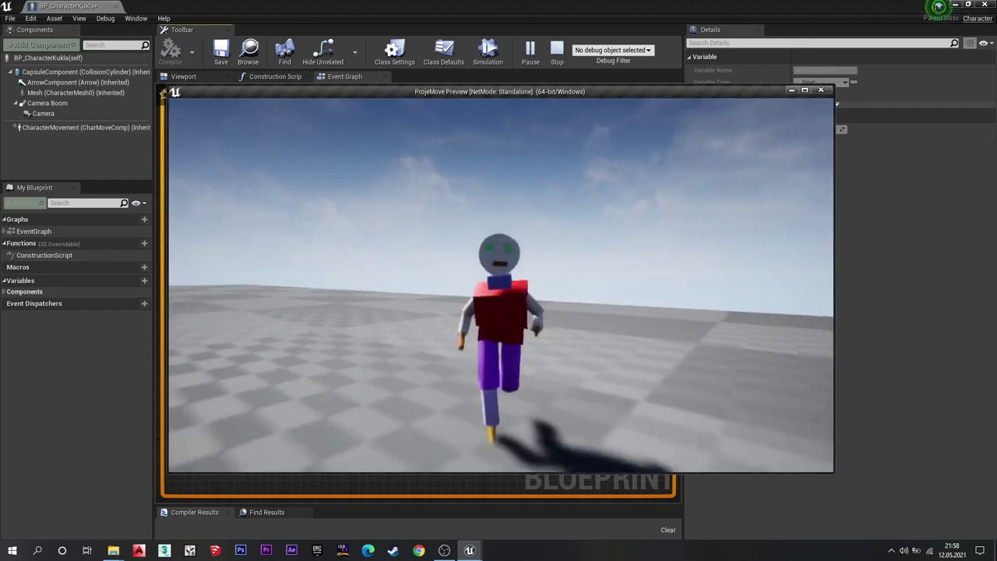
key("d")
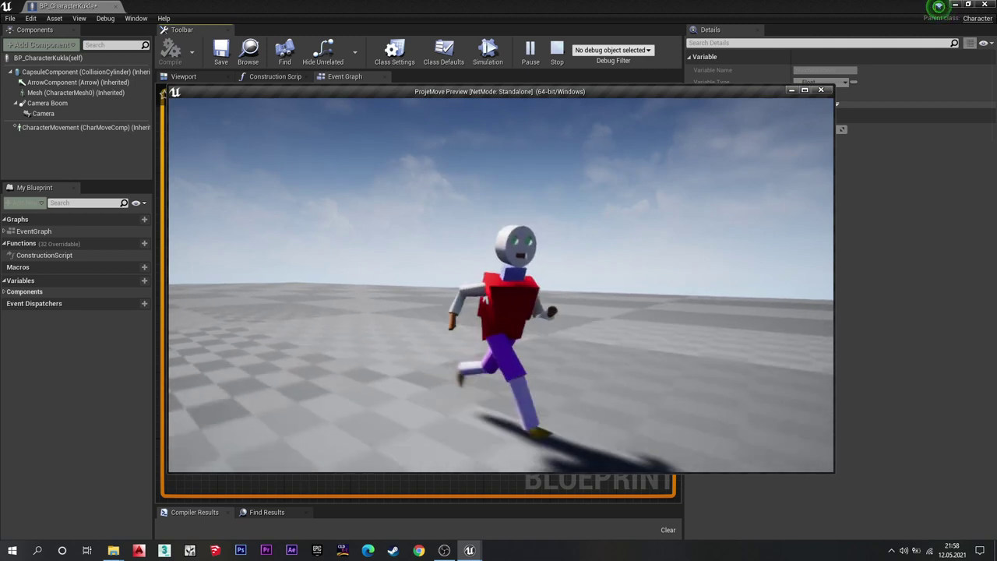
key("Escape")
Wrap the sprint nodes in a comment titled 'Speed'.
right_click_drag(559, 354, 619, 397)
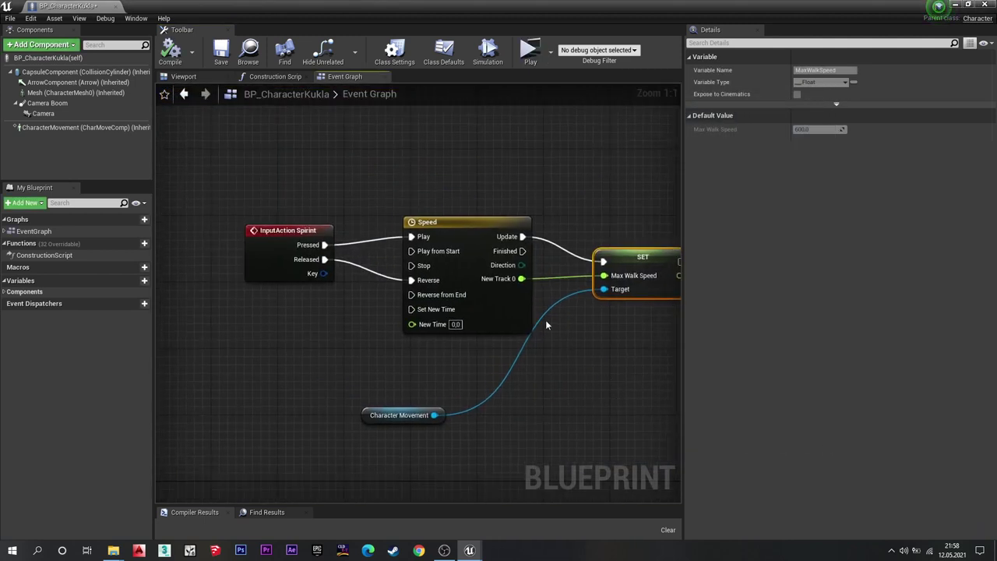
scroll(449, 279, "down", 4)
left_click_drag(604, 193, 331, 377)
key("c")
key("Caps_Lock")
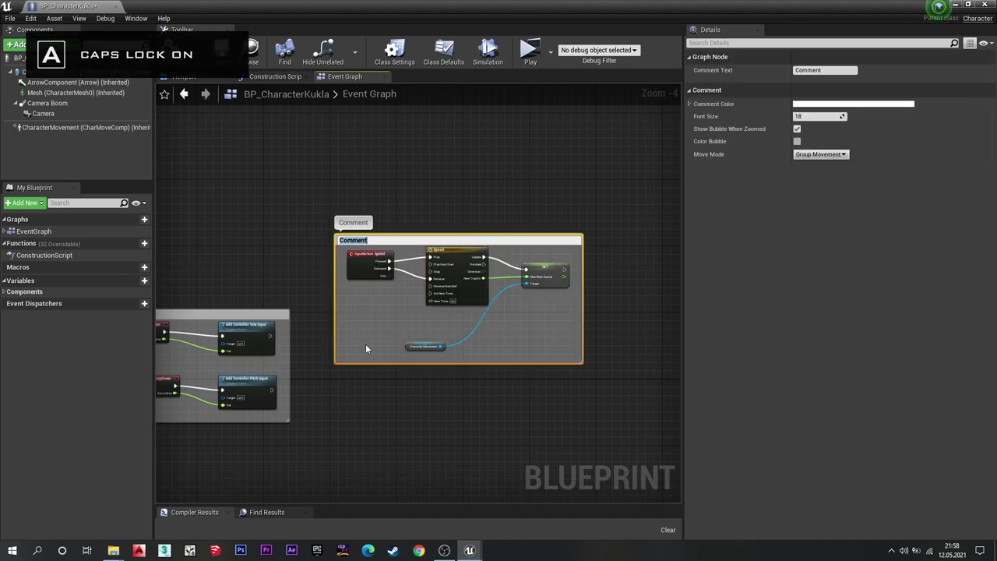
type("S")
key("Caps_Lock")
type("peed")
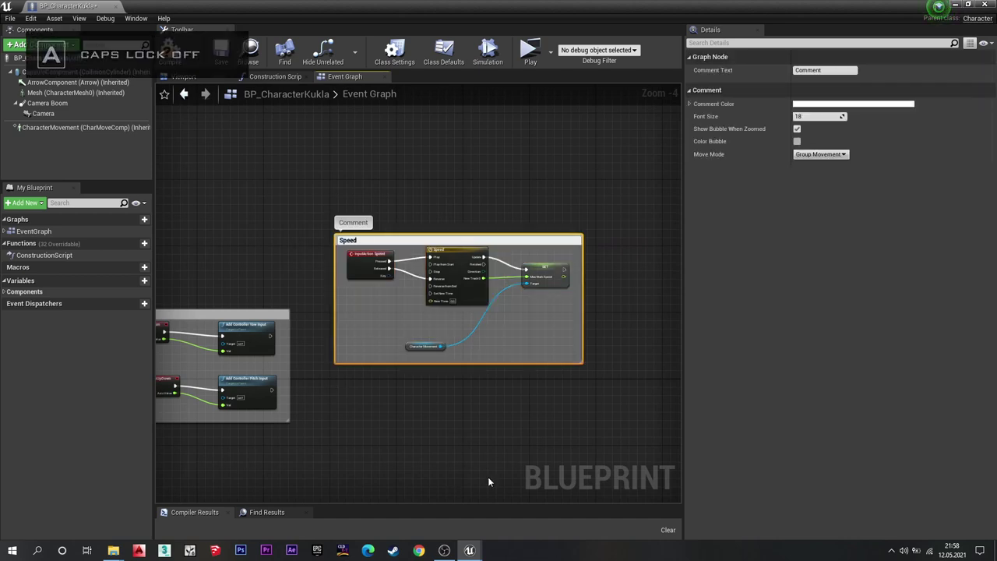
left_click(487, 475)
Move the Speed comment below the movement comment group.
scroll(492, 402, "down", 1)
scroll(492, 401, "down", 1)
right_click_drag(435, 410, 511, 315)
left_click_drag(569, 213, 311, 387)
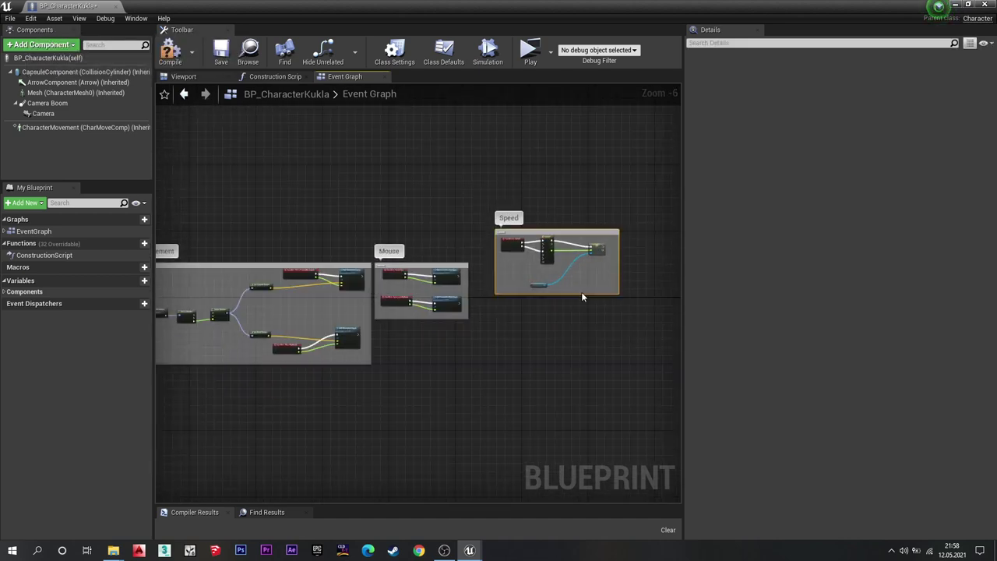
right_click_drag(310, 386, 408, 352)
scroll(448, 359, "up", 2)
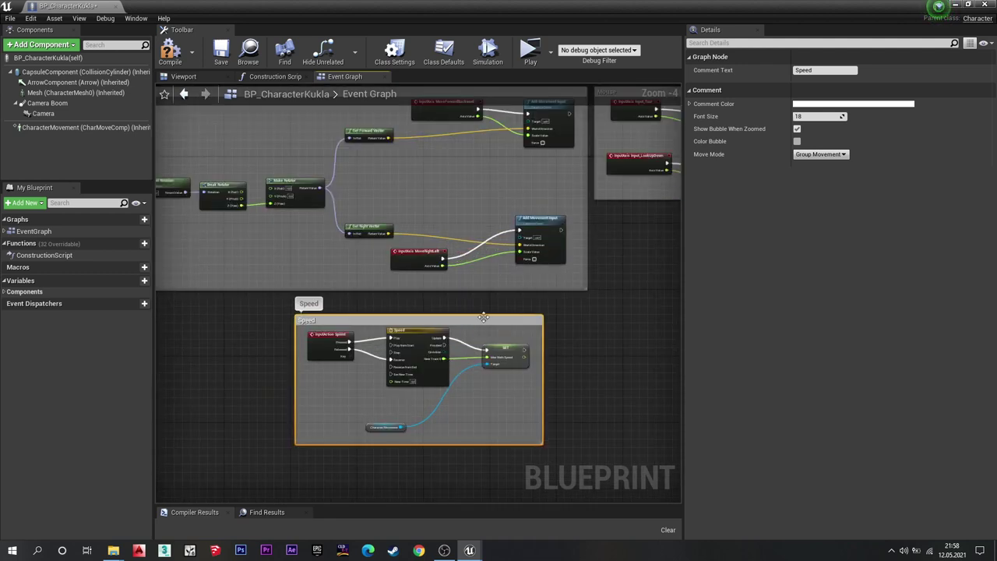
left_click_drag(484, 324, 352, 316)
right_click_drag(446, 335, 567, 337)
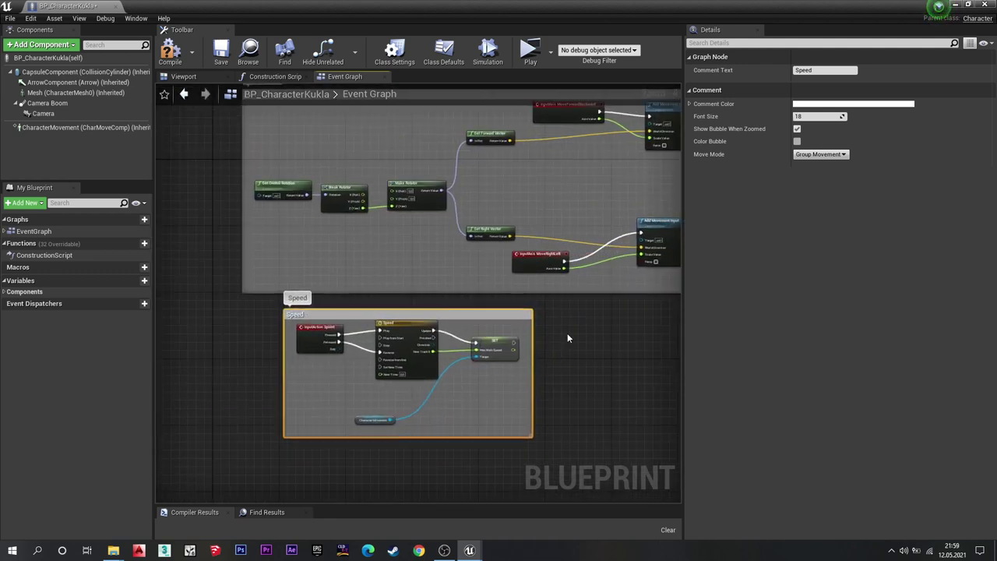
left_click_drag(480, 314, 439, 306)
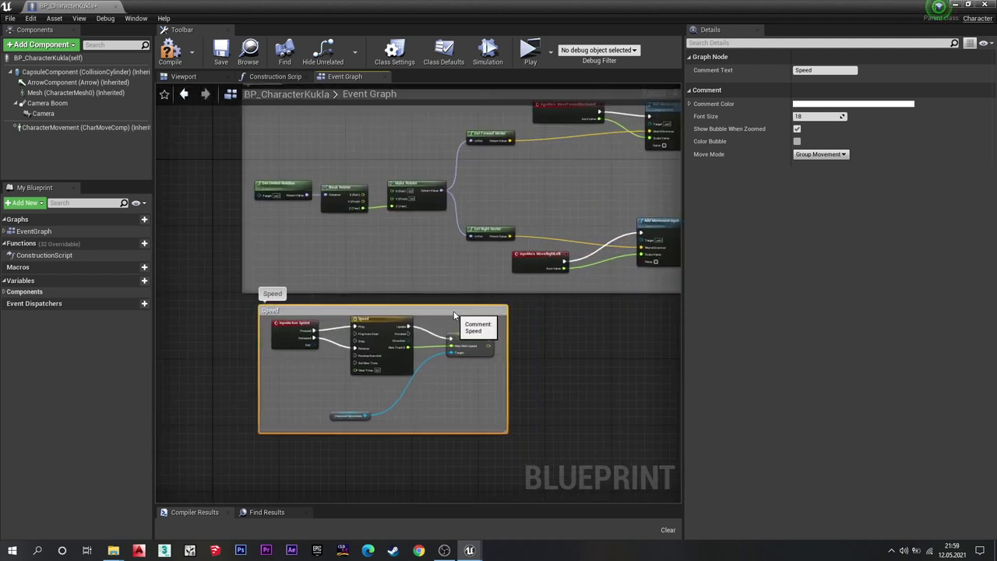
left_click(581, 390)
Place the Mouse comment beside the Speed comment.
right_click_drag(601, 379, 488, 419)
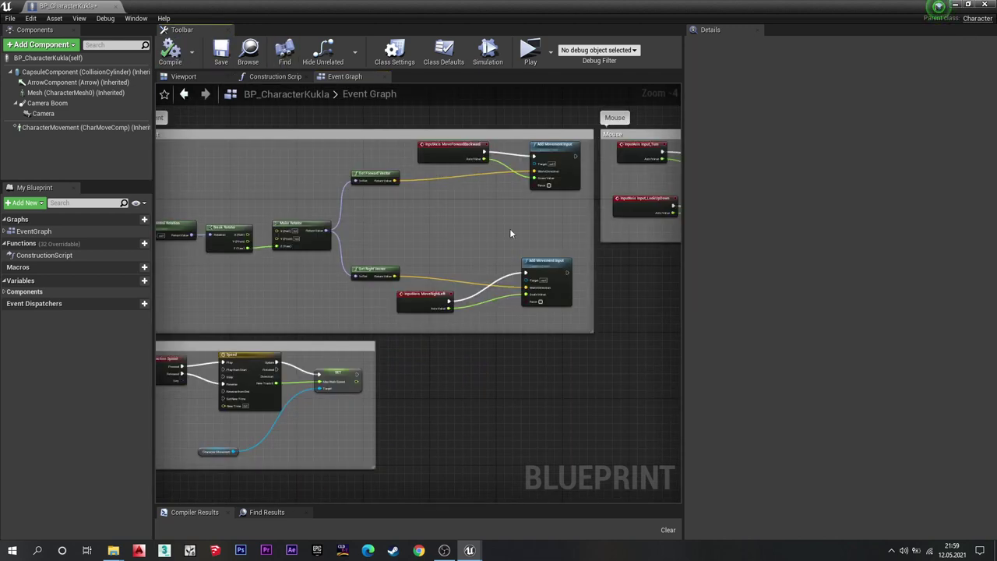
scroll(510, 233, "down", 3)
scroll(576, 178, "up", 2)
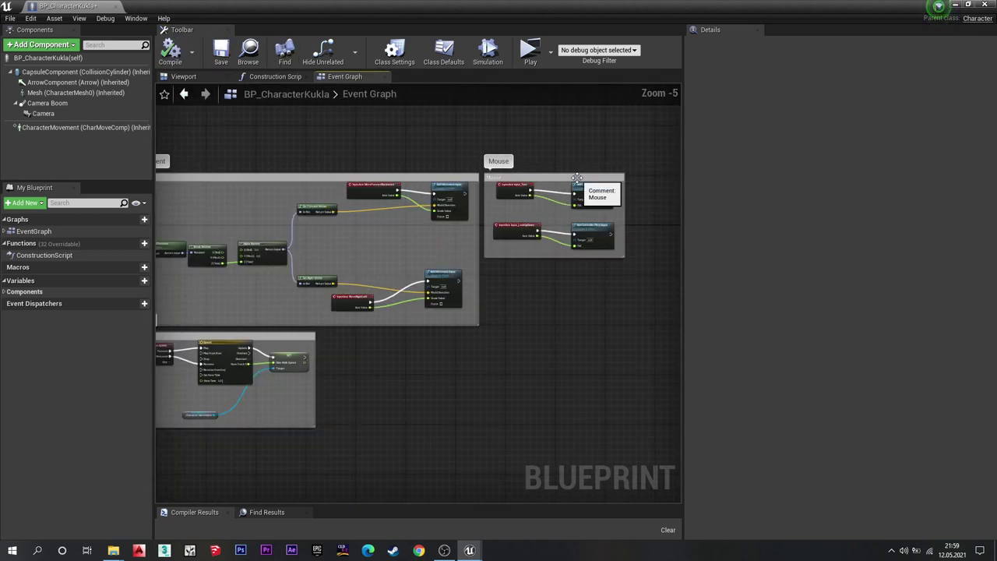
left_click_drag(576, 178, 418, 341)
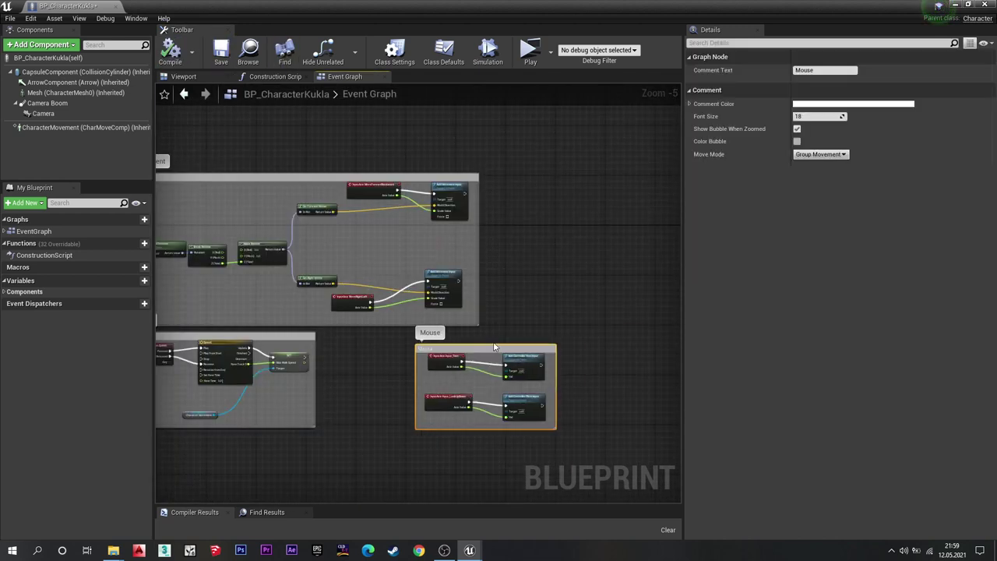
left_click(593, 264)
right_click_drag(500, 195, 396, 200)
scroll(395, 200, "up", 4)
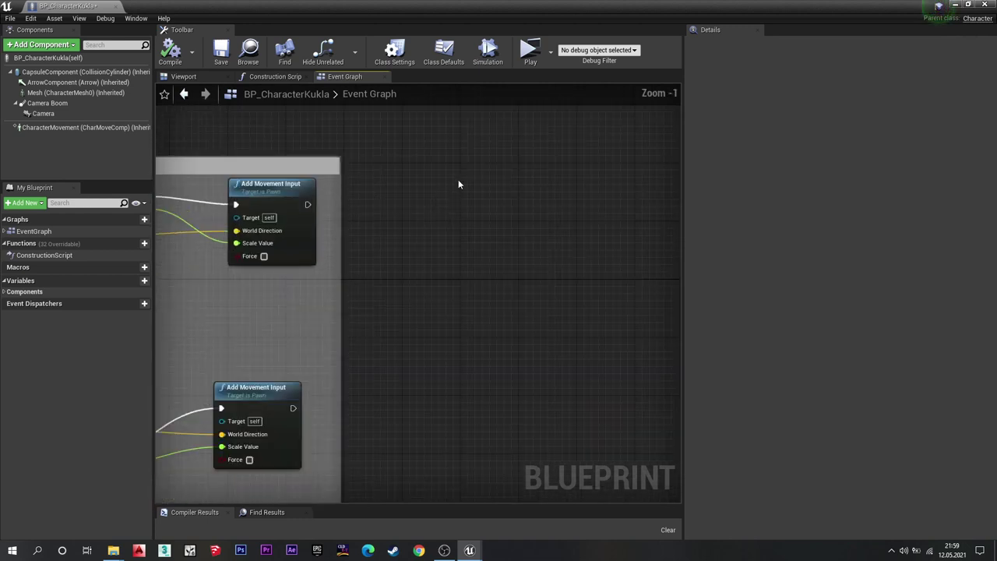
Add an InputAction SlowMotion event whose Pressed sets Global Time Dilation to 0,1.
right_click(489, 210)
type("slowm")
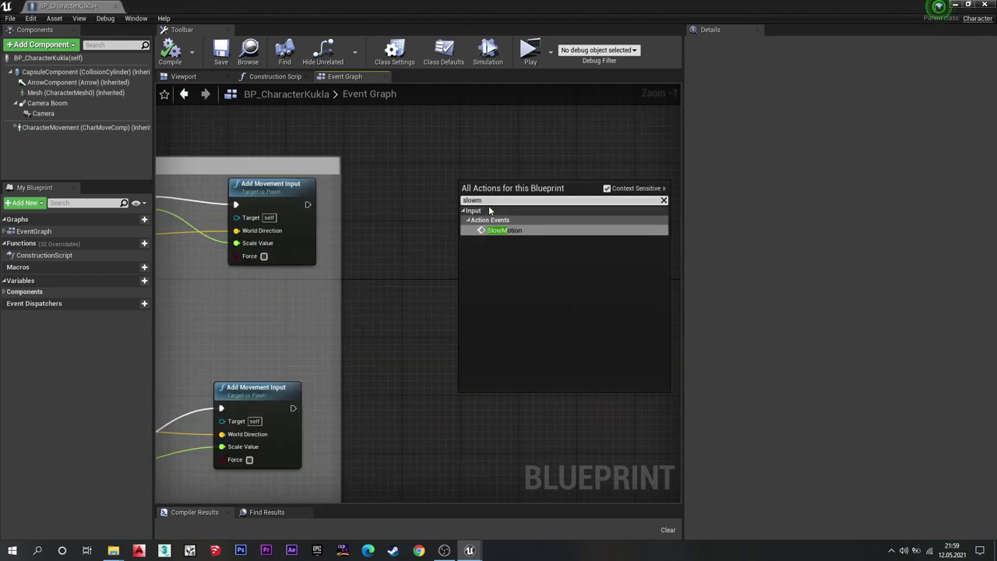
key("Return")
scroll(454, 156, "up", 1)
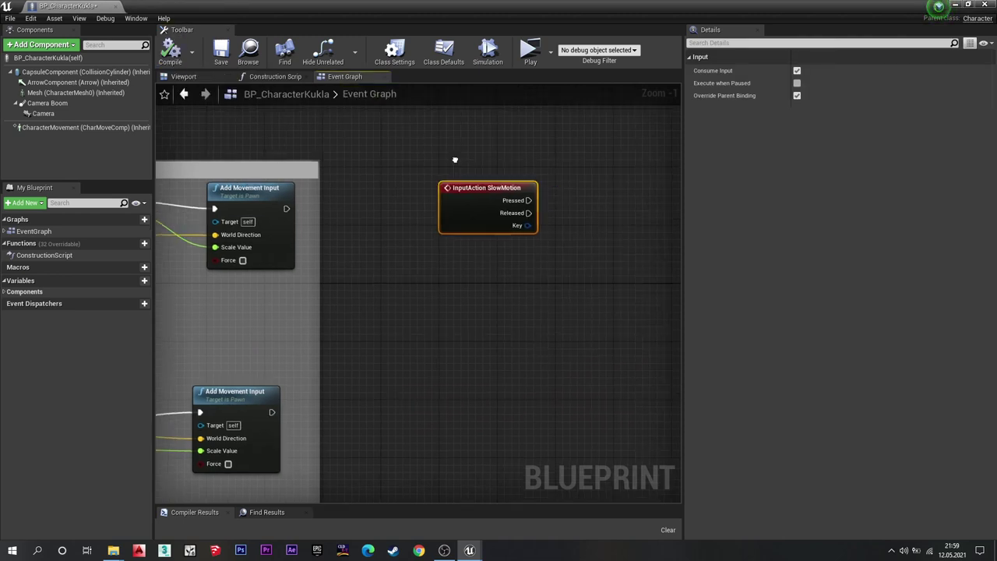
right_click_drag(545, 198, 405, 222)
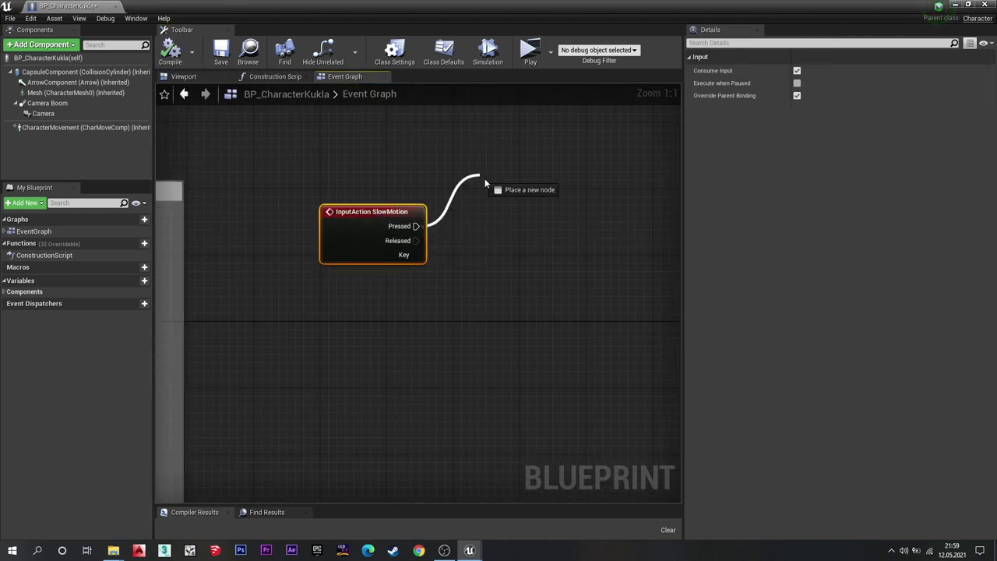
left_click_drag(485, 183, 485, 183)
type("global")
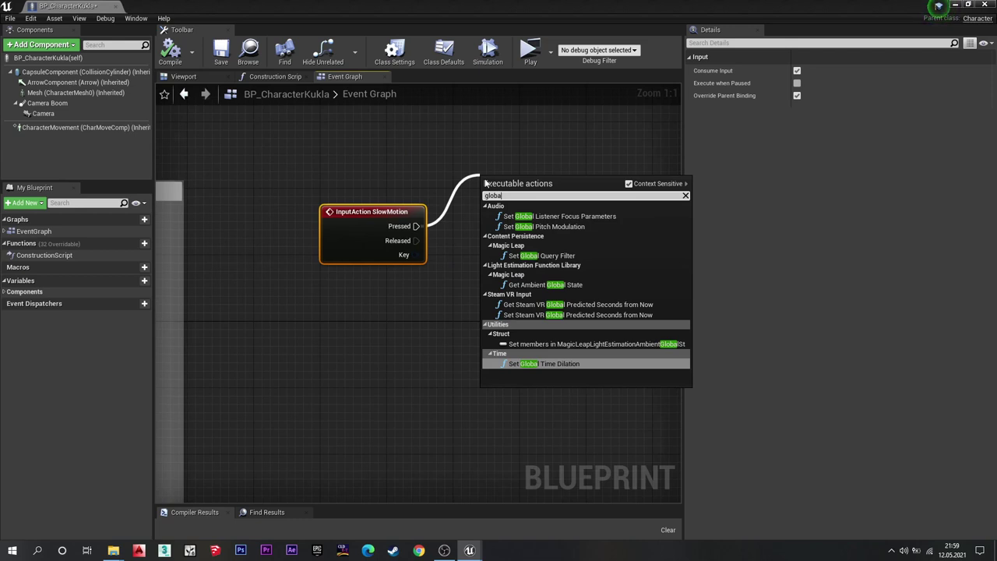
key("Return")
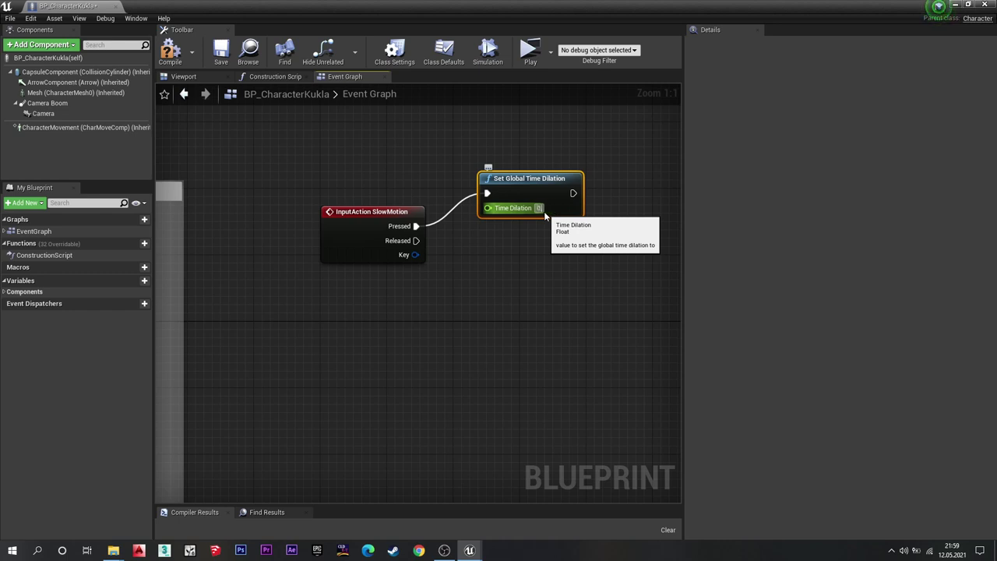
type(",1")
key("Return")
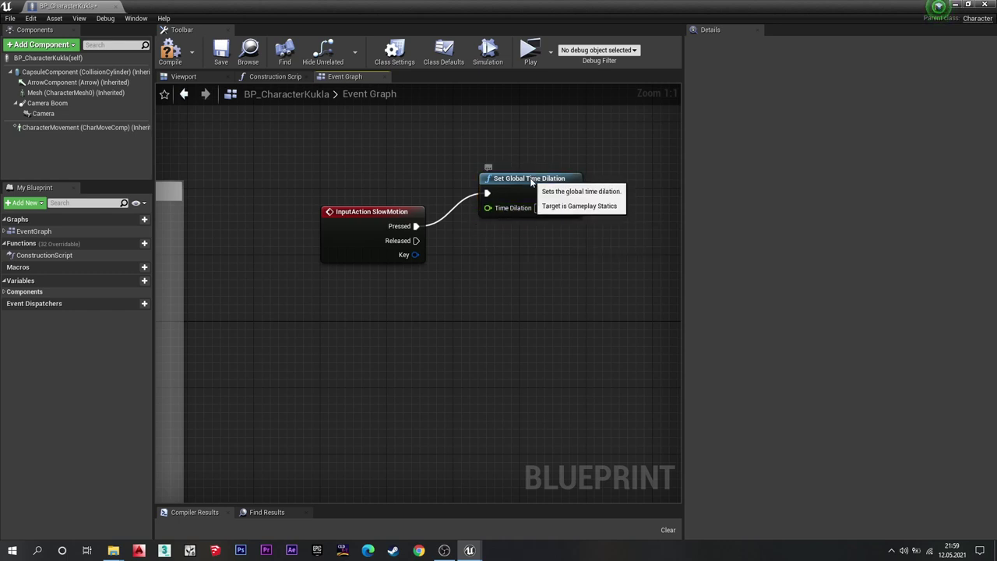
Duplicate the time-dilation node, wire it to Released and set its value to 1,0.
left_click(530, 176)
key("ctrl+c")
key("ctrl+v")
left_click_drag(605, 188, 555, 257)
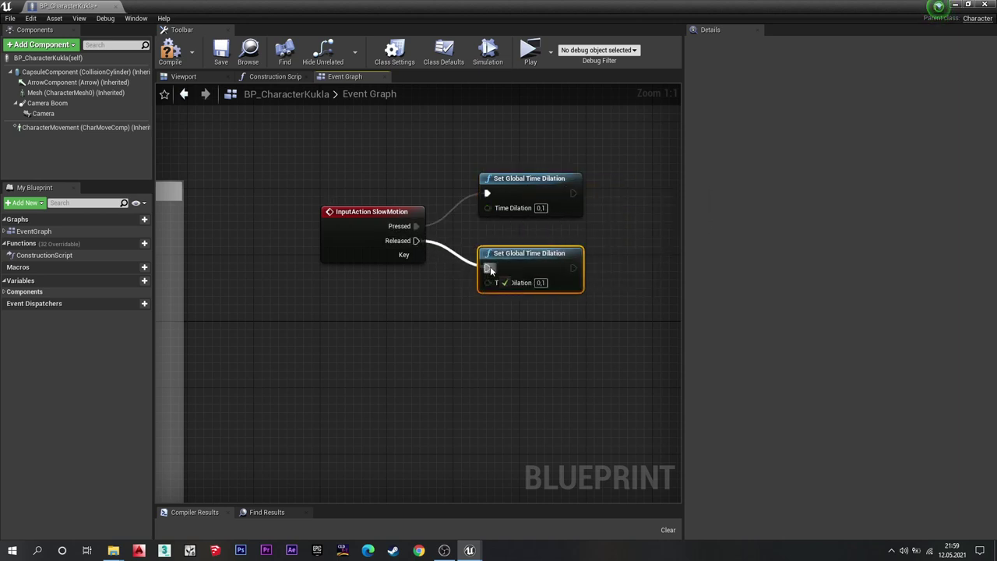
left_click_drag(490, 267, 488, 268)
type("1")
left_click(516, 373)
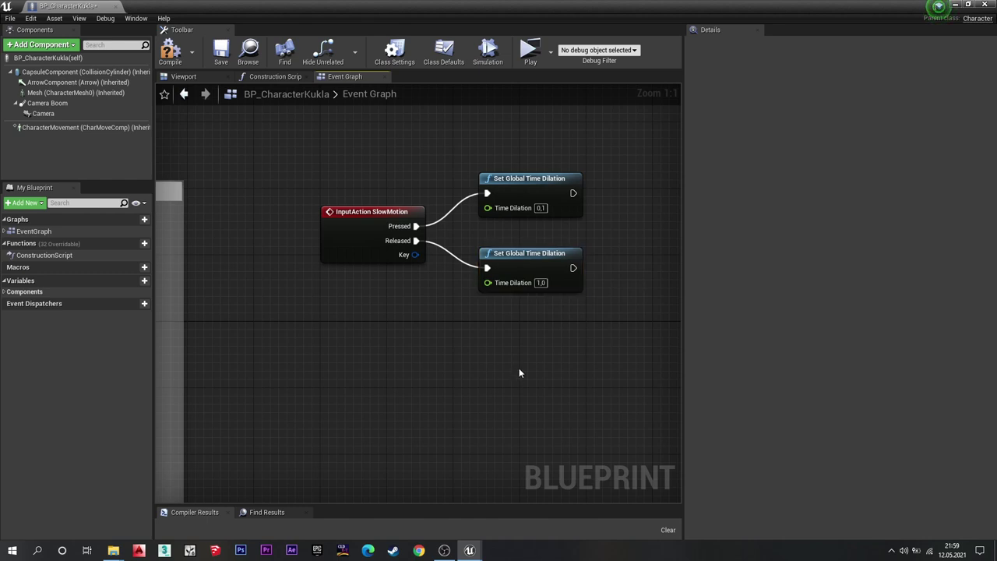
Group the three SlowMotion nodes in a comment titled 'SlowMotion' and shift it left.
left_click_drag(511, 212, 294, 346)
key("c")
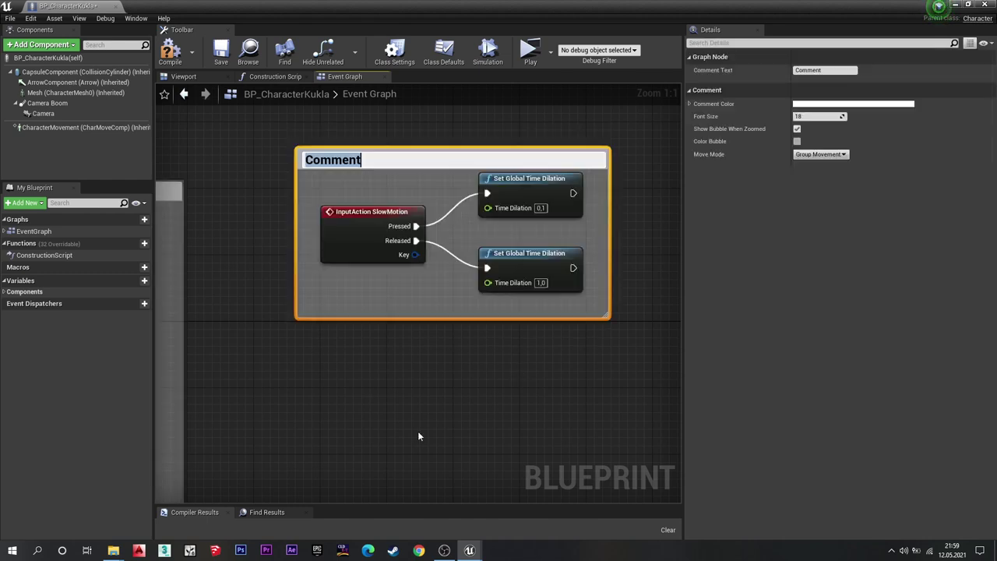
key("Caps_Lock")
type("SlowMoti")
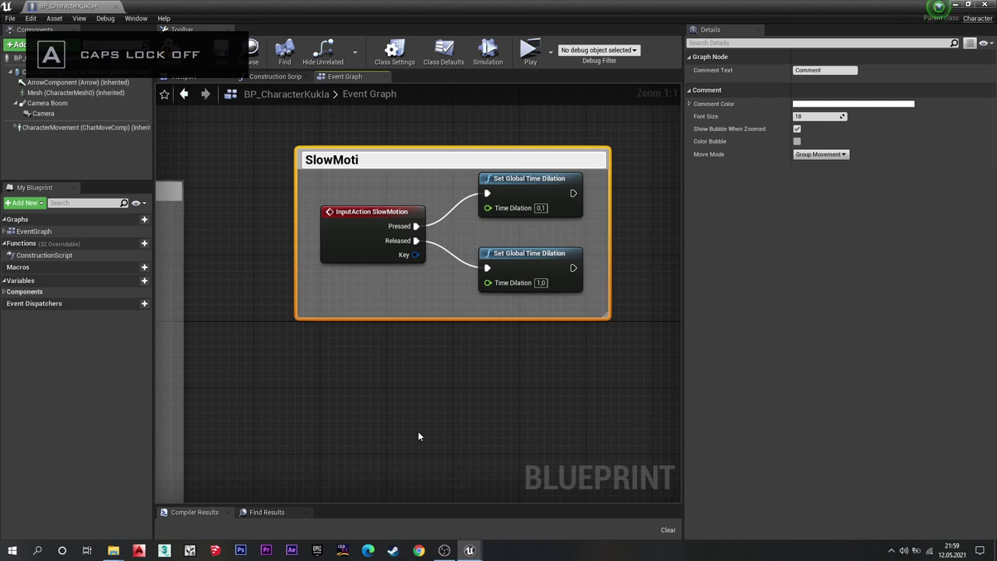
type("on")
left_click(294, 126)
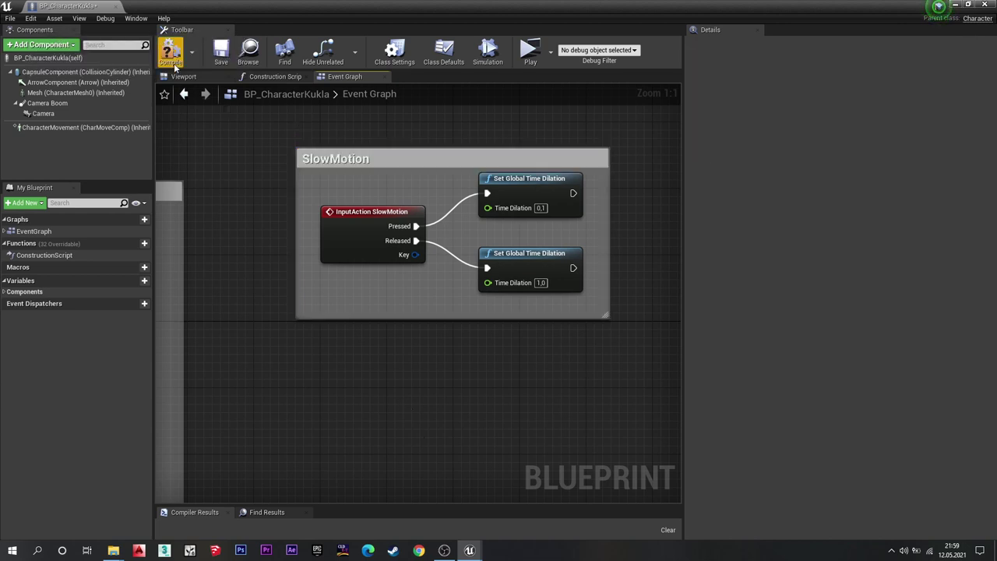
left_click_drag(402, 158, 304, 196)
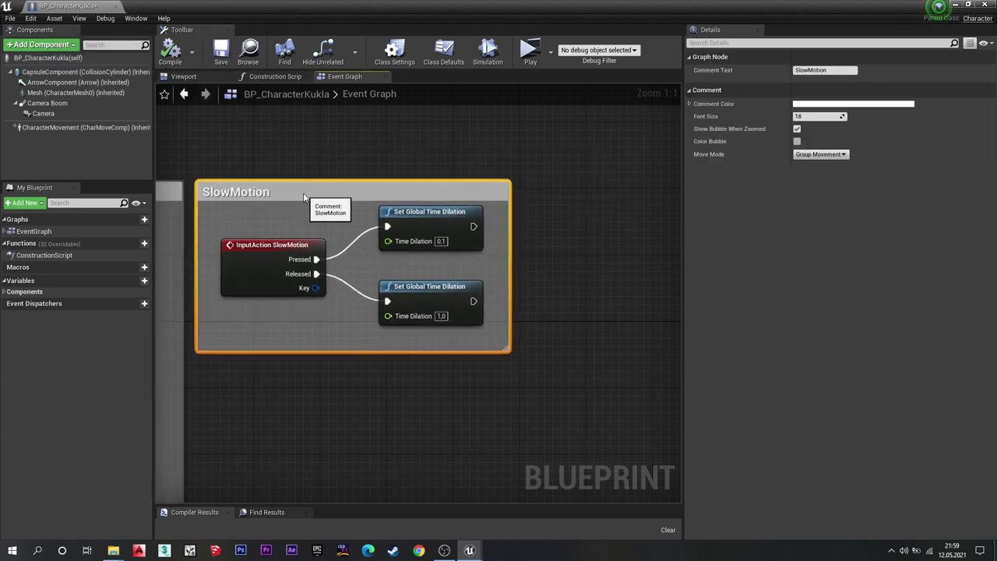
left_click(618, 154)
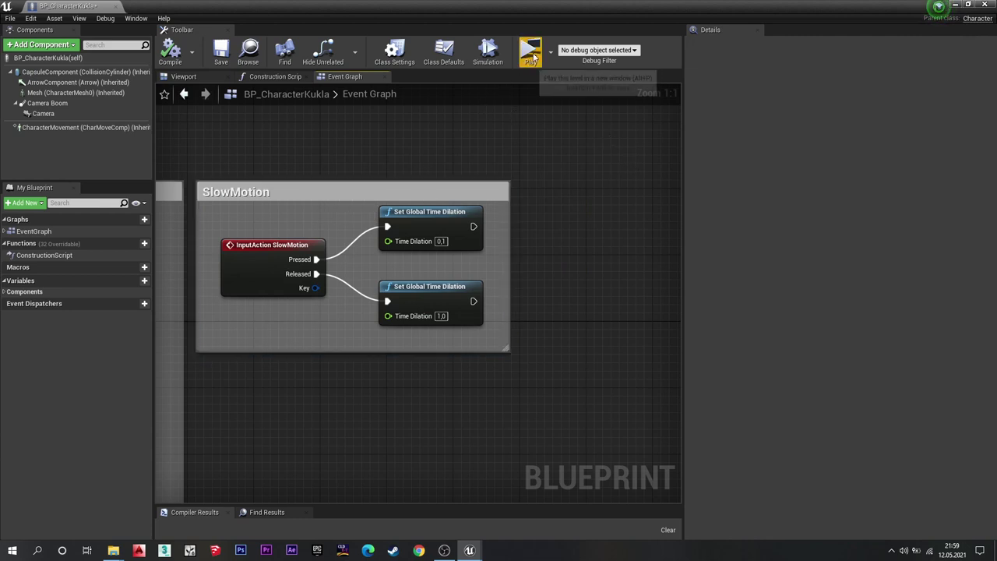
key("w")
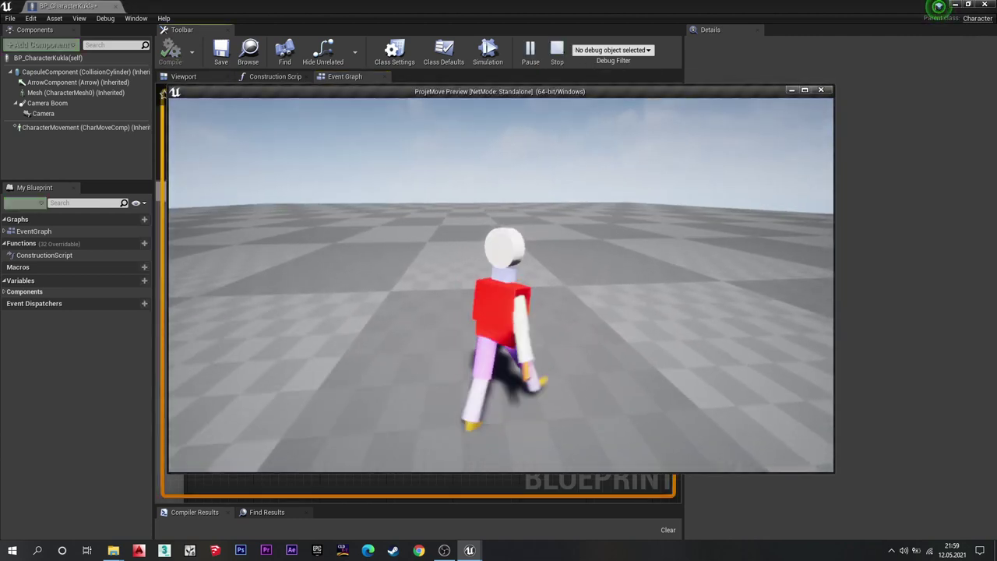
key("d")
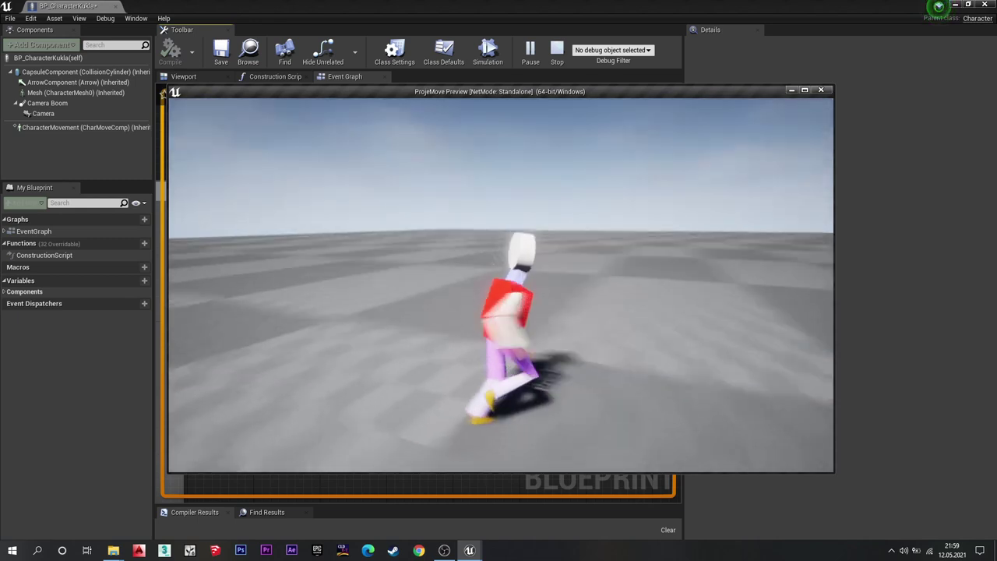
key("a")
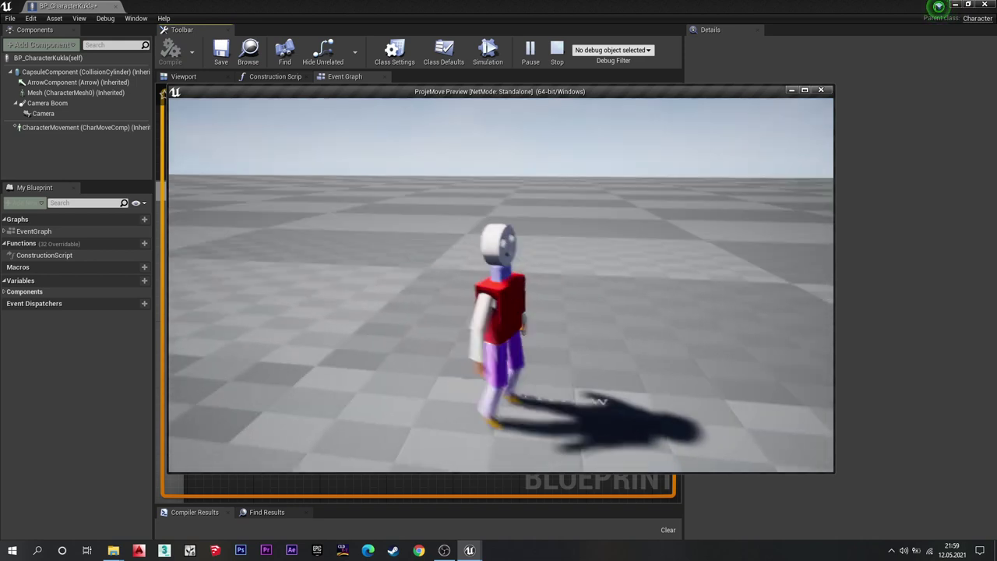
key("Escape")
scroll(517, 368, "down", 3)
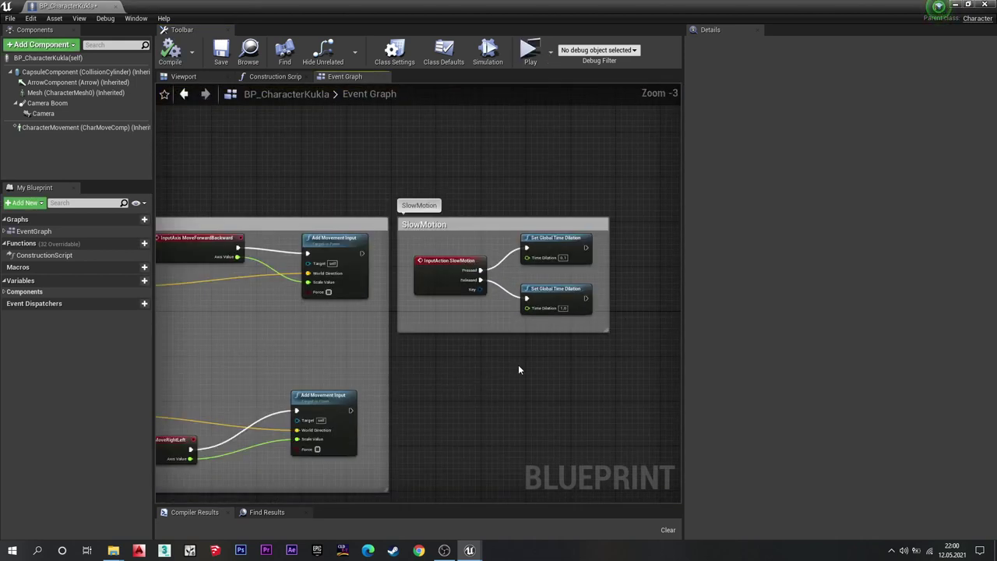
Add an InputAction Crouch event node to the graph.
scroll(574, 317, "down", 1)
scroll(384, 289, "up", 2)
scroll(448, 309, "down", 2)
scroll(359, 291, "down", 1)
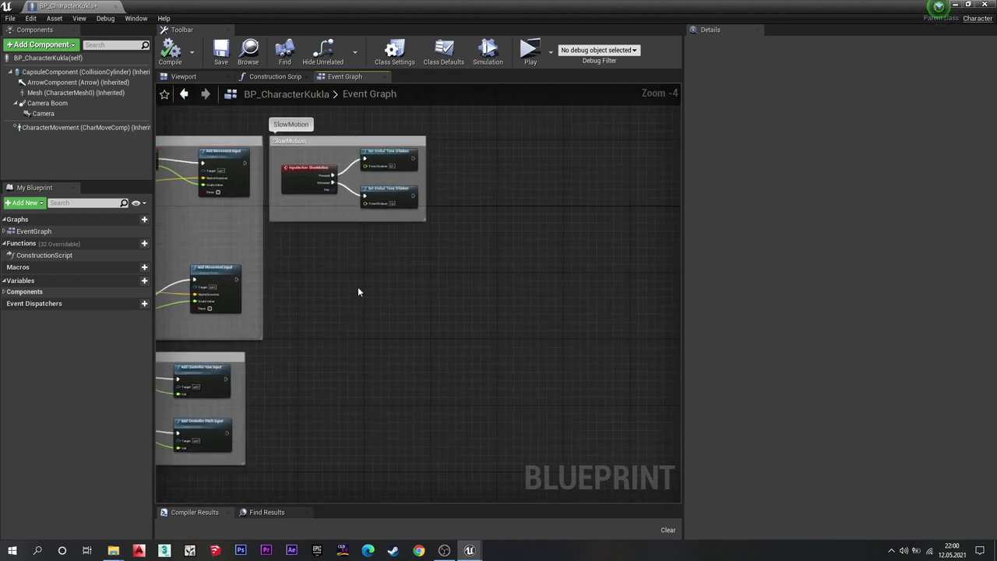
scroll(323, 268, "down", 3)
scroll(452, 258, "up", 1)
scroll(455, 255, "up", 1)
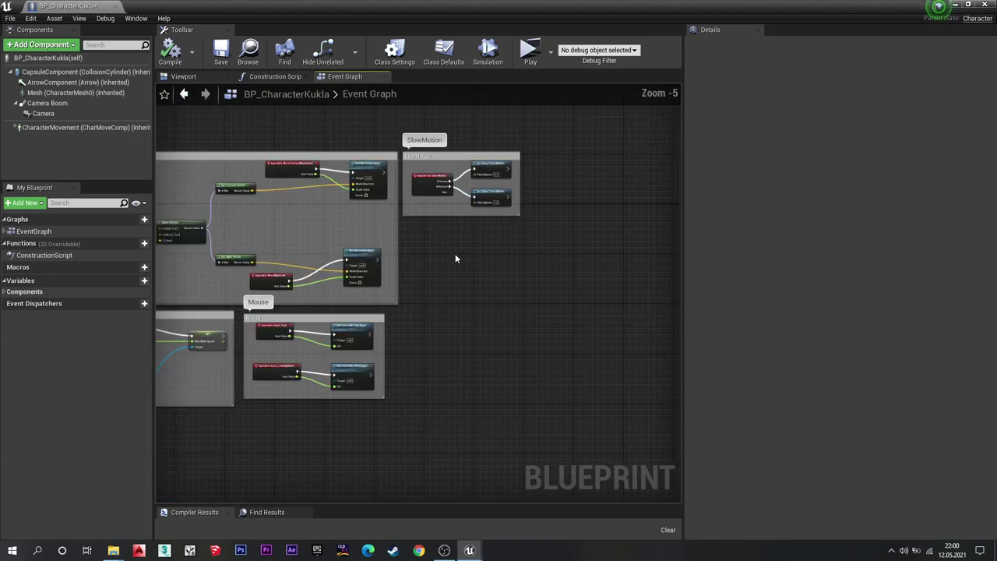
scroll(369, 243, "up", 2)
right_click(369, 243)
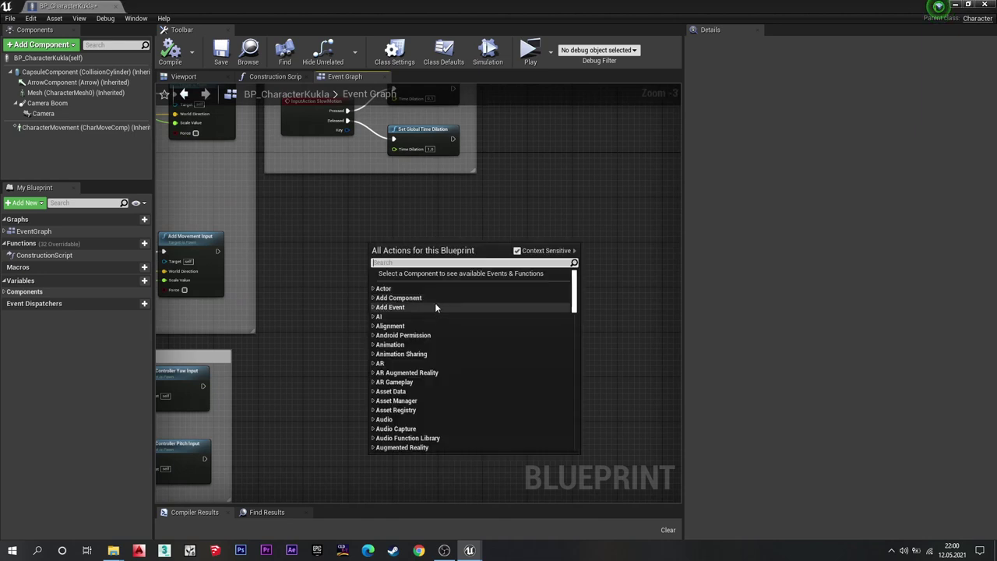
type("crouc")
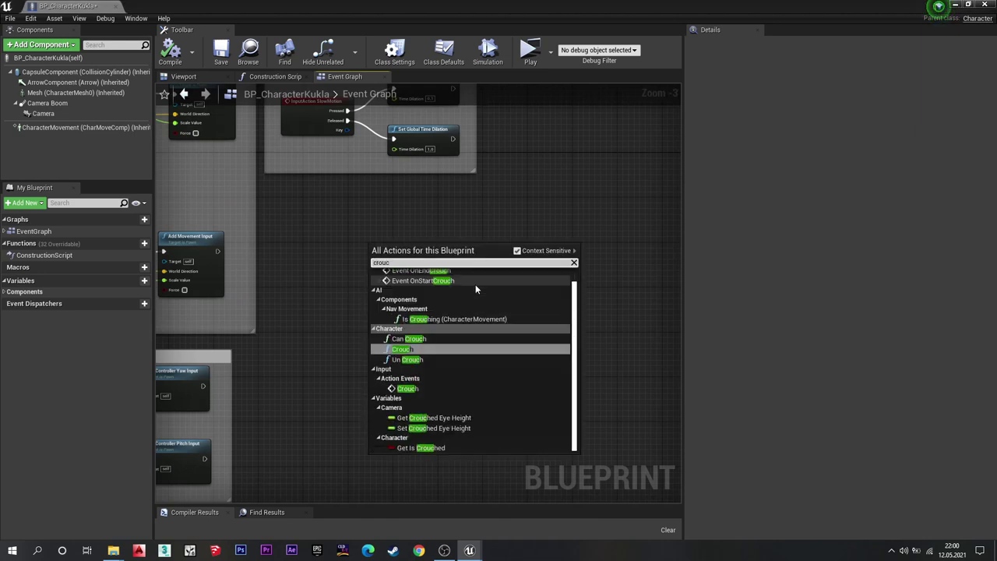
type("h")
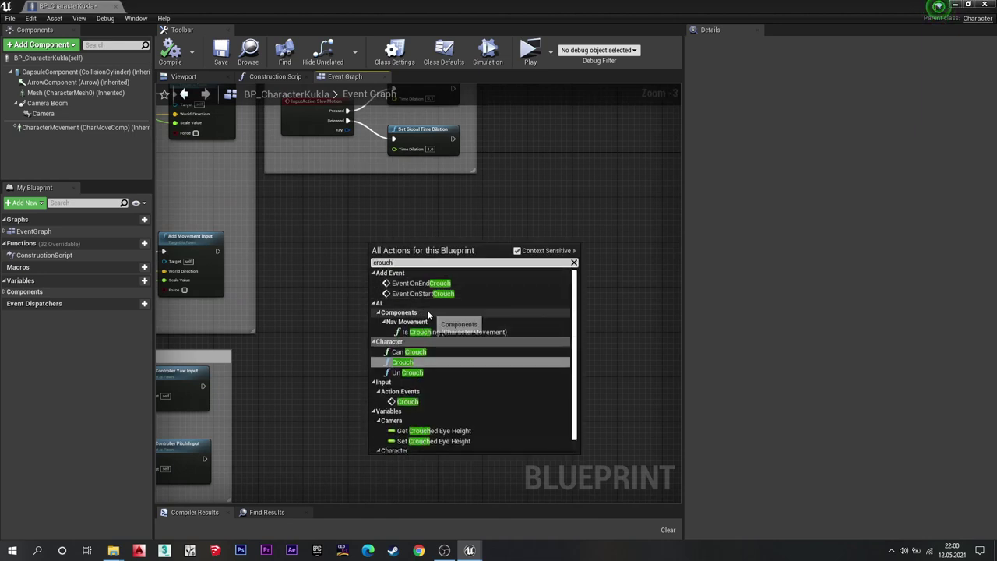
left_click(420, 405)
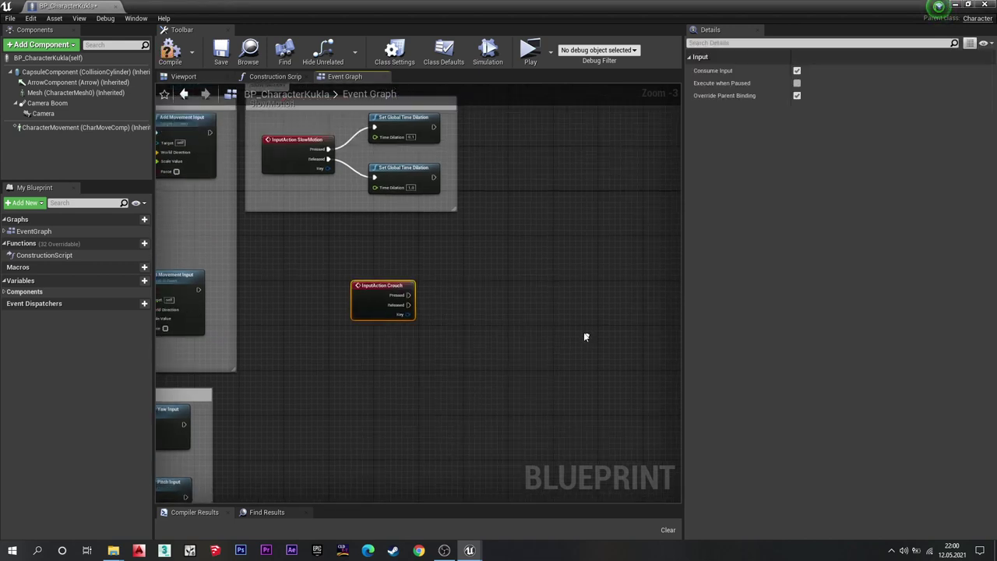
key("Home")
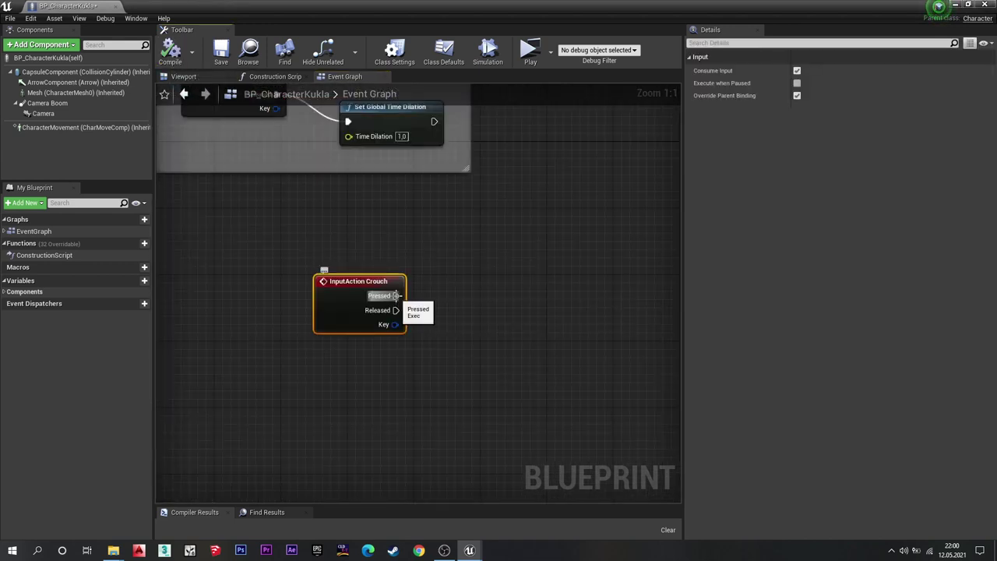
Connect the Crouch event's Pressed to a Crouch function node placed beside it.
left_click_drag(483, 221, 483, 221)
type("cro")
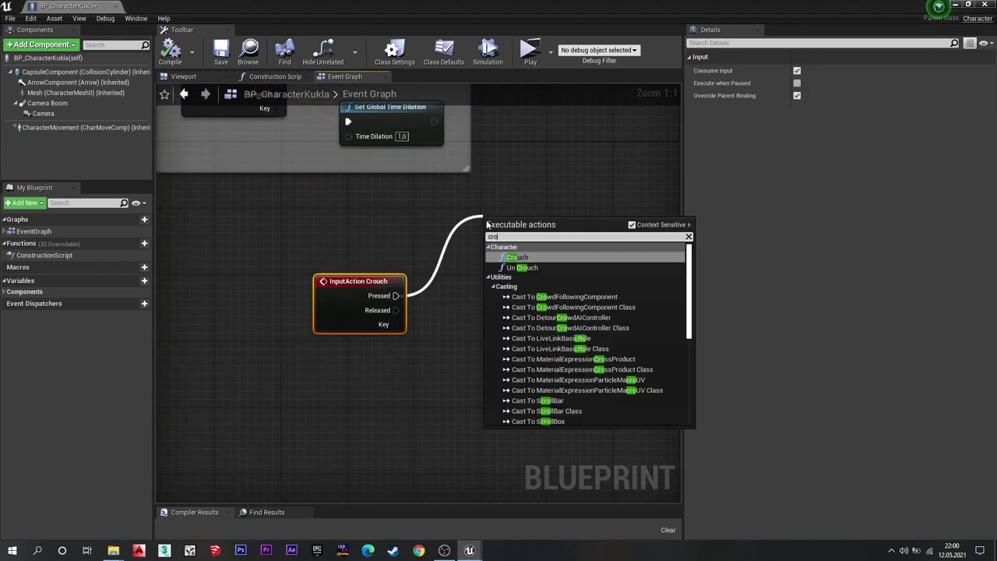
type("uch")
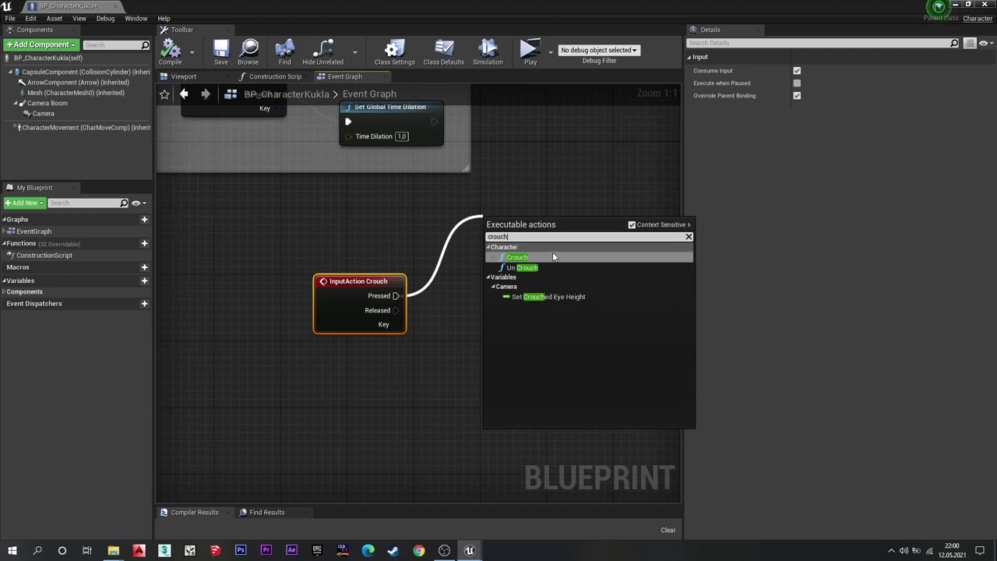
left_click(552, 257)
left_click(541, 257)
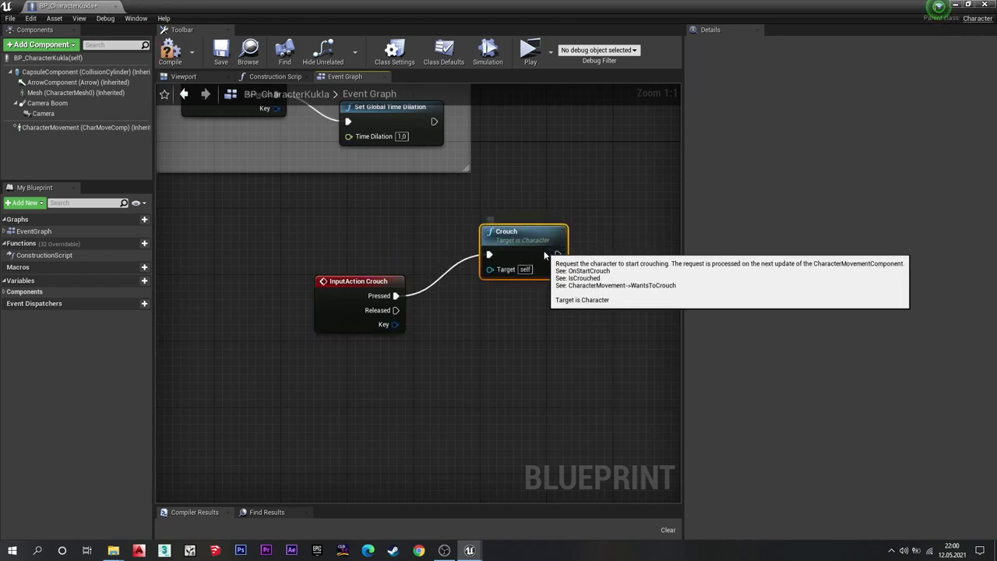
right_click_drag(432, 194, 537, 201)
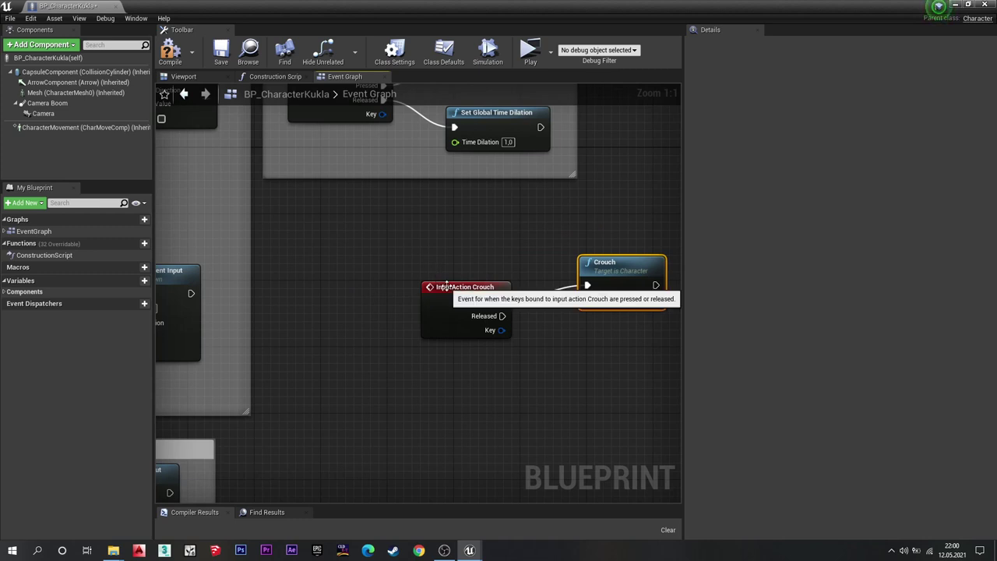
left_click_drag(465, 287, 357, 246)
left_click(604, 265)
left_click_drag(592, 262, 493, 227)
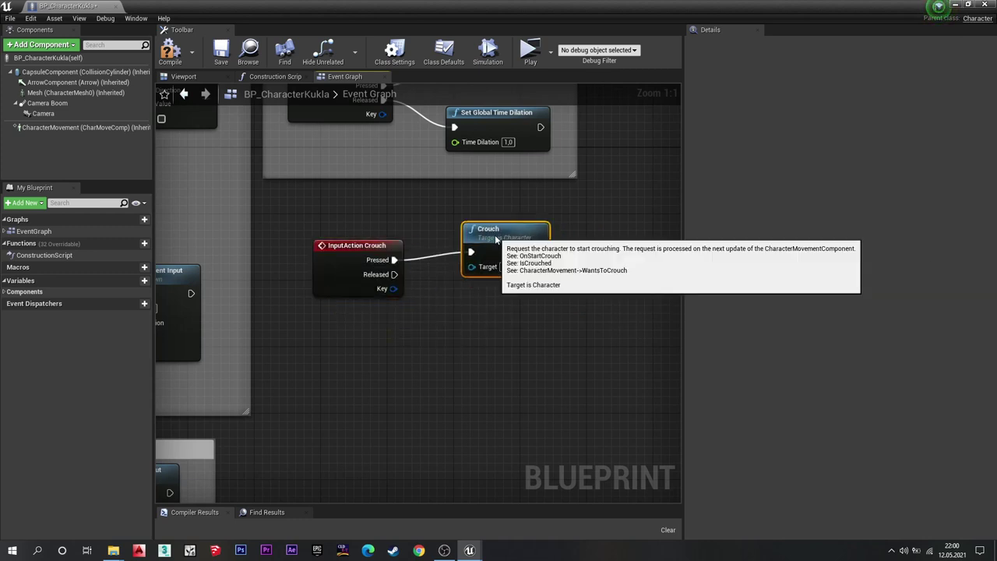
Connect Released to an Un Crouch node below Crouch, then start a test play.
left_click_drag(394, 274, 460, 351)
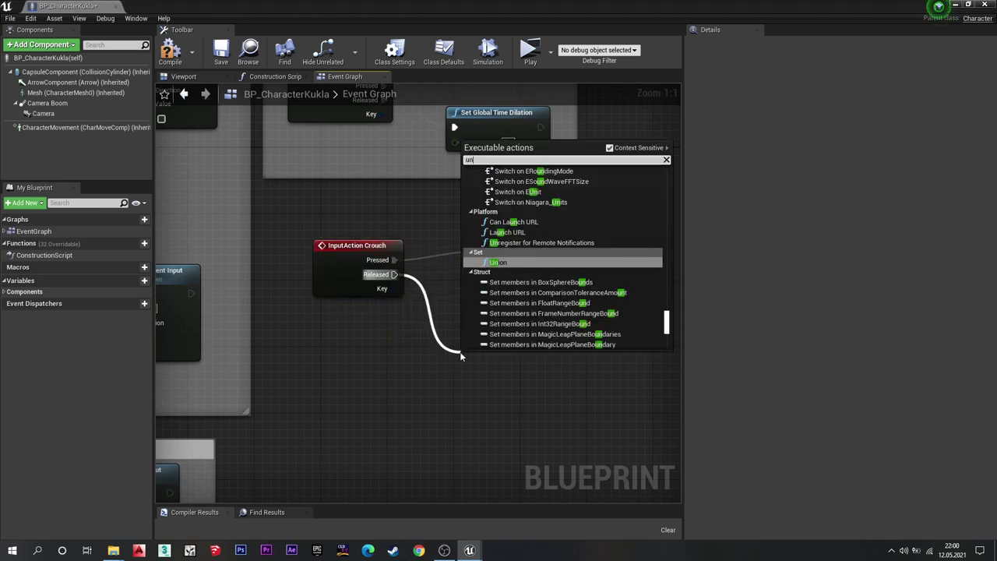
type("uncrouc")
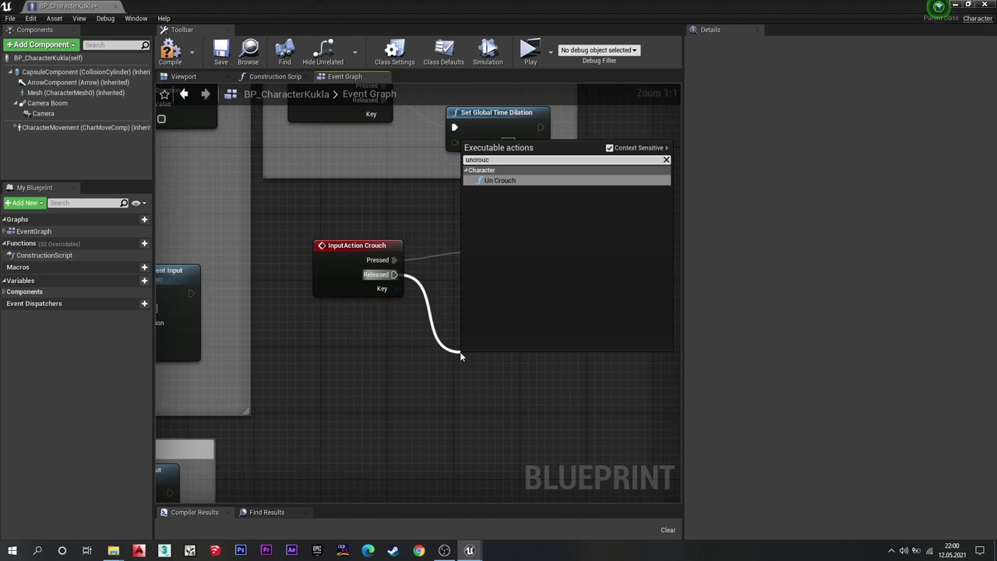
key("Return")
left_click_drag(499, 364, 506, 298)
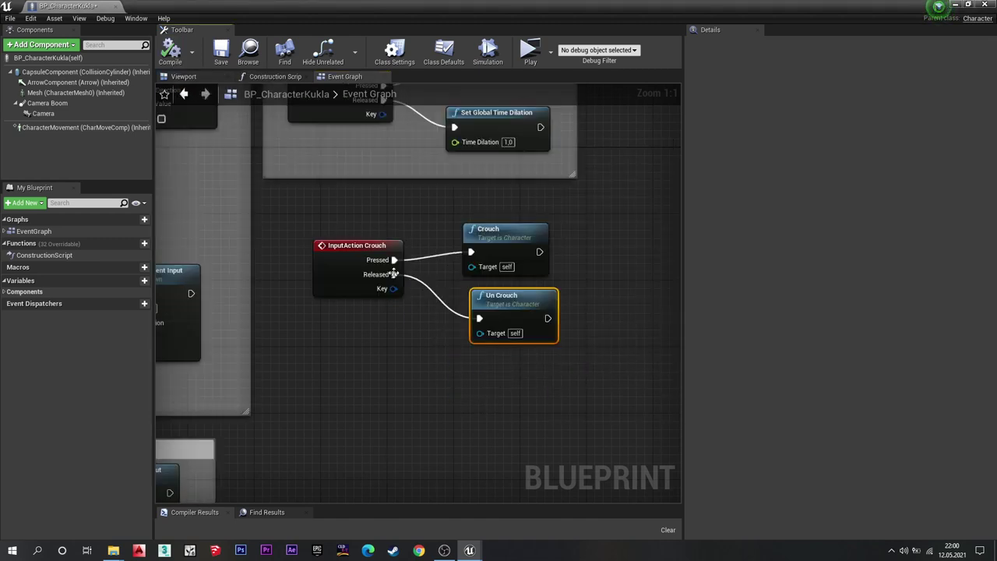
left_click(530, 53)
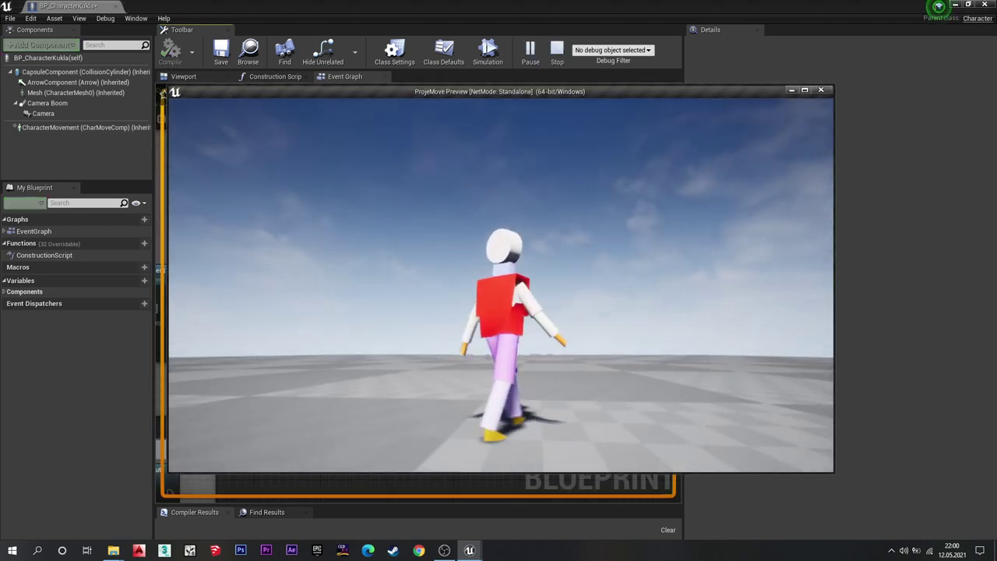
Enable Can Crouch on the CharacterMovement component, found by filtering Details for 'can'.
key("Escape")
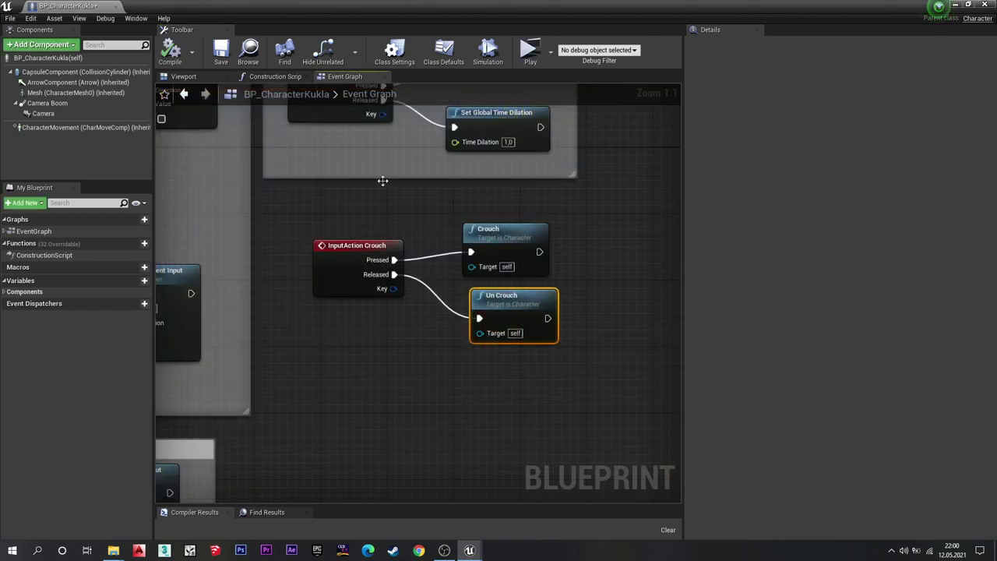
left_click(78, 127)
left_click(803, 43)
type("c")
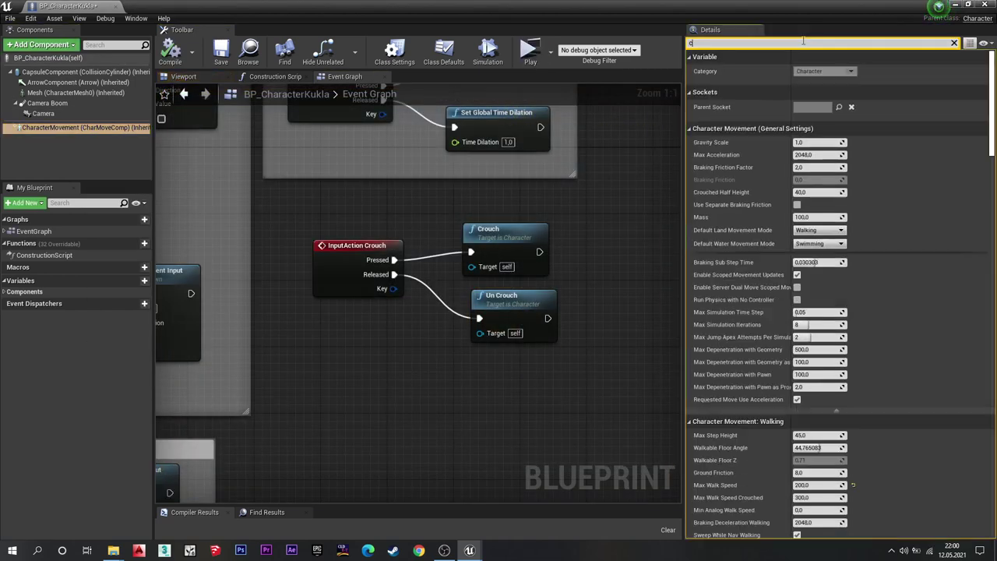
type("ab")
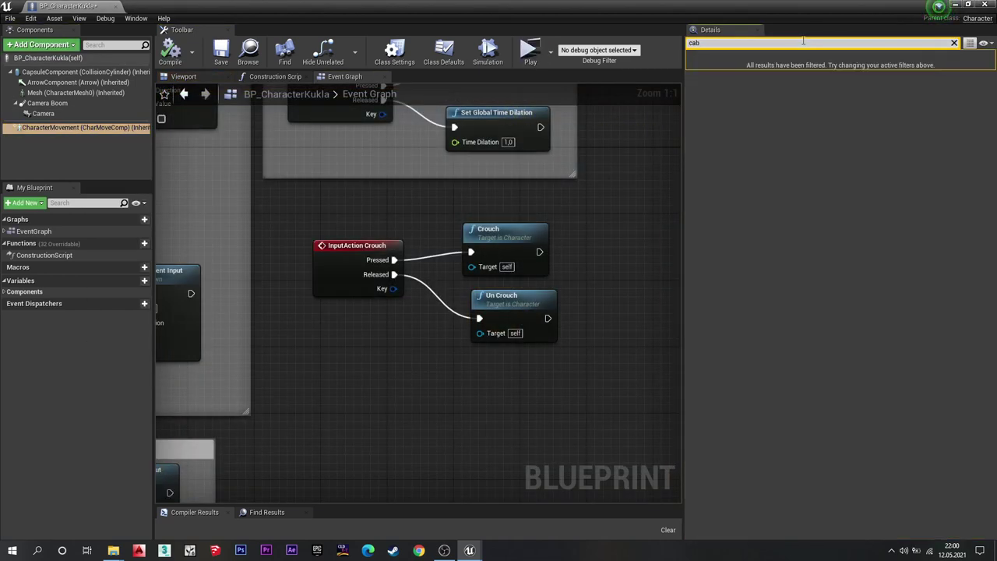
key("BackSpace")
type("n")
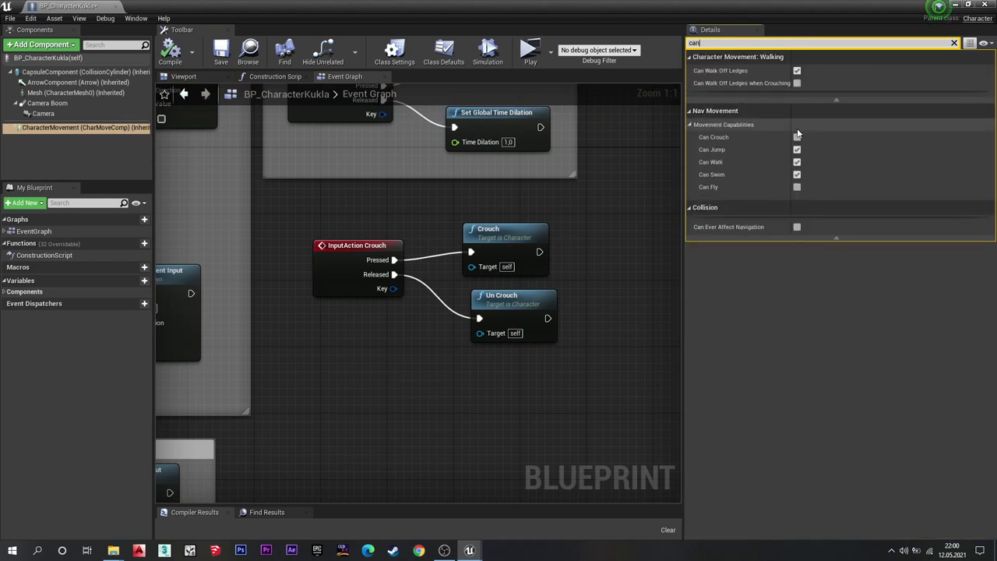
left_click(797, 137)
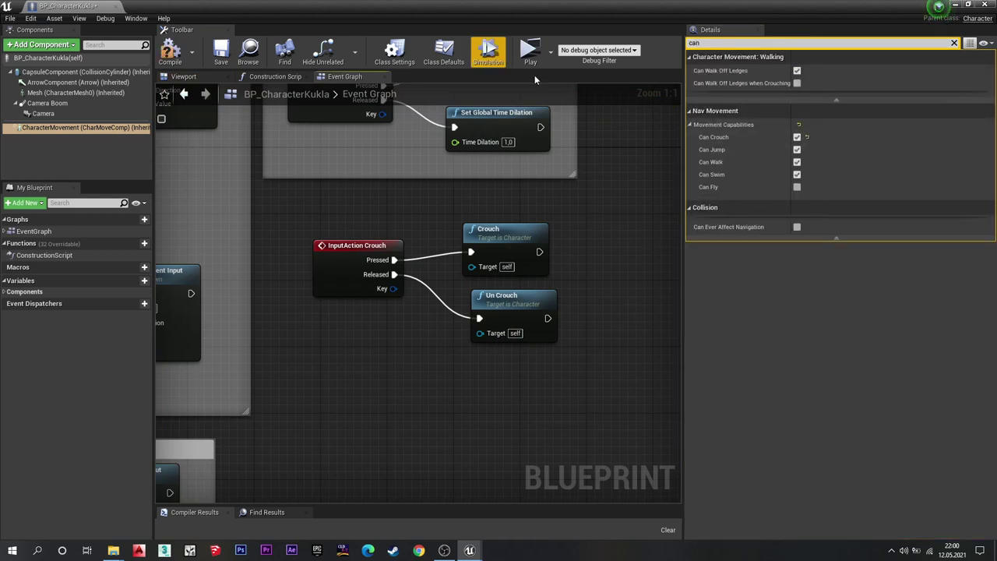
Test-play the crouch, then nudge the Un Crouch node and collapse the Variables category.
key("alt+p")
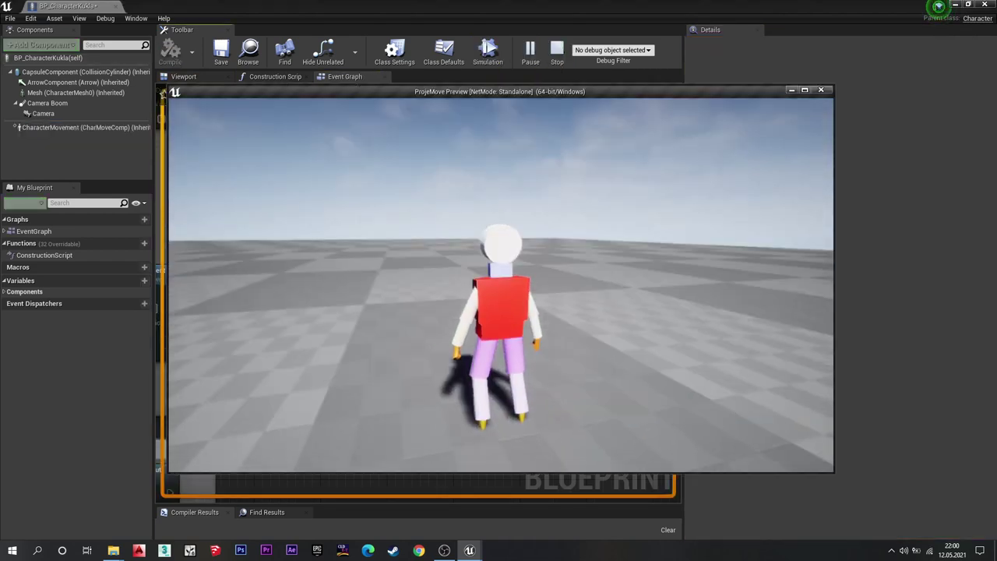
key("Escape")
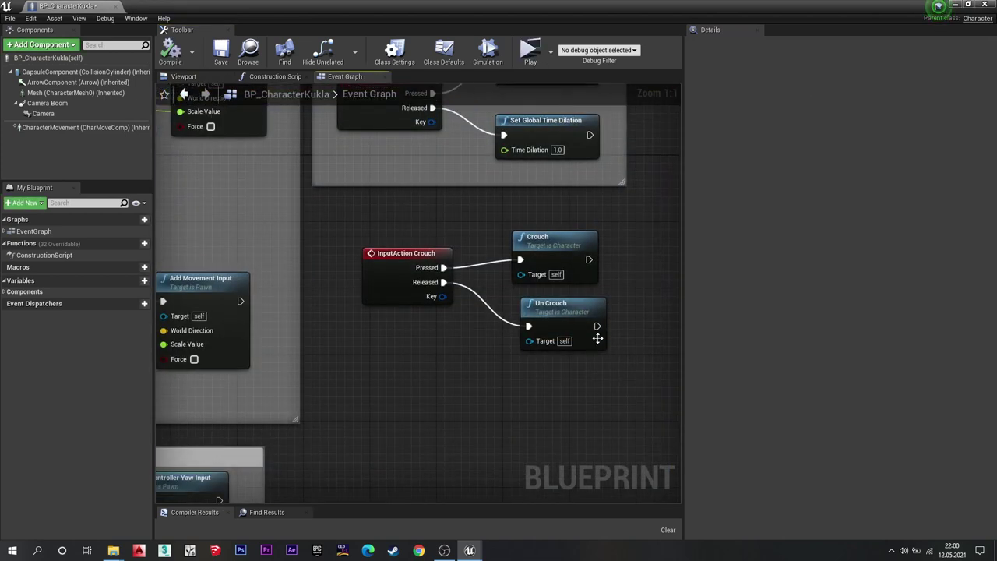
left_click_drag(465, 304, 457, 303)
right_click(582, 342)
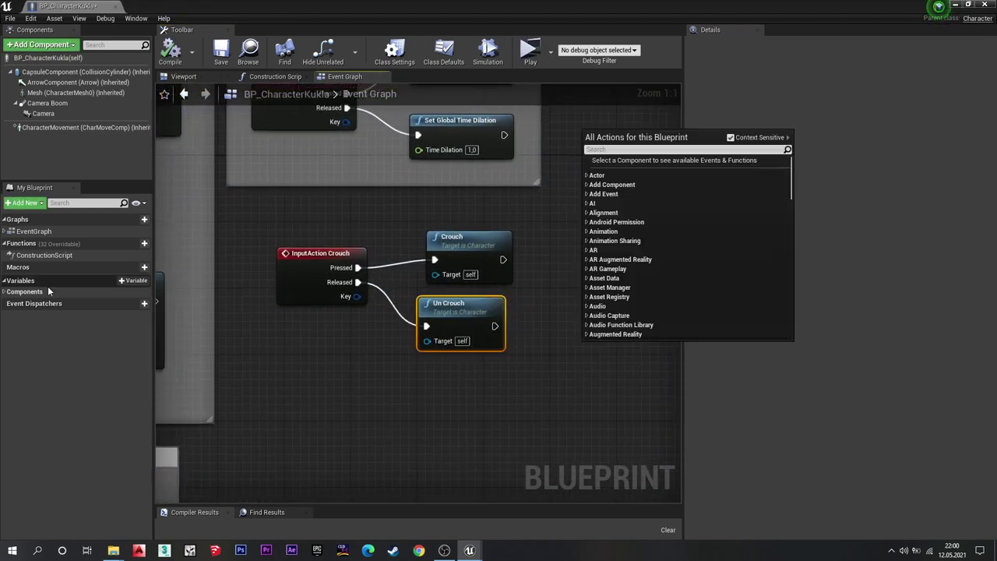
left_click(6, 285)
left_click(5, 281)
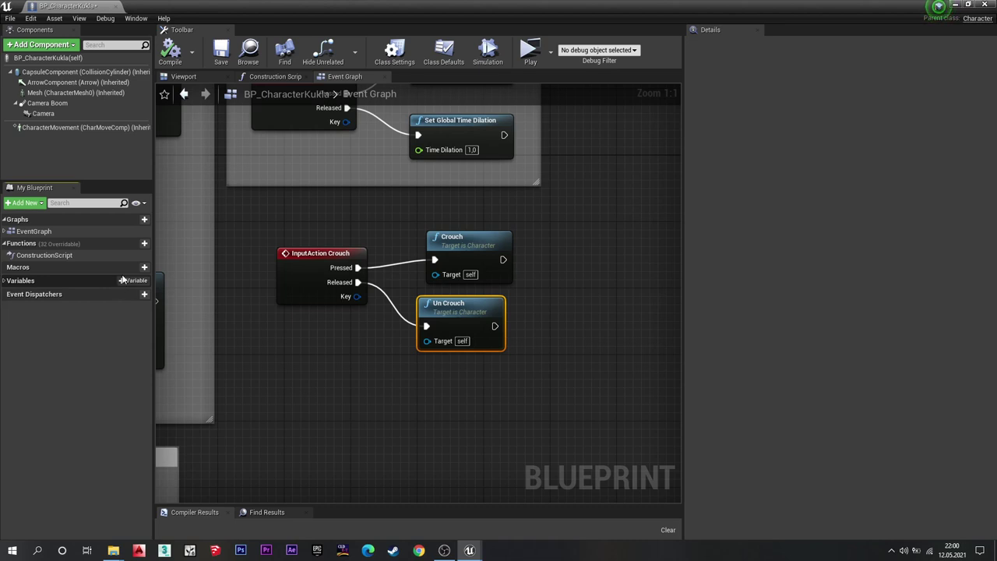
Add a new boolean variable to the character blueprint named Ctrl Crouch.
left_click(123, 282)
key("Caps_Lock")
type("Ctr")
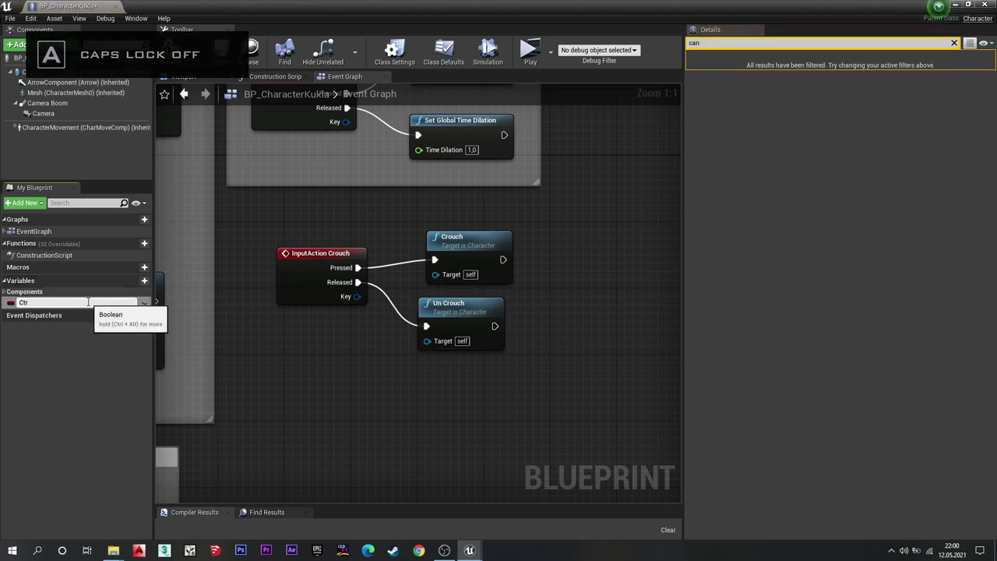
type("l")
key("Caps_Lock")
type(" Crouch")
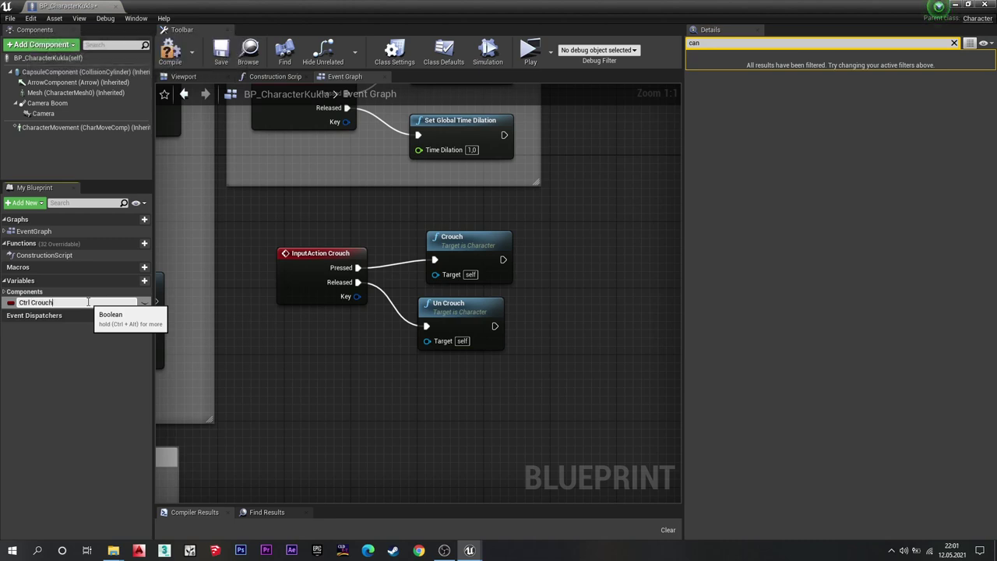
key("Return")
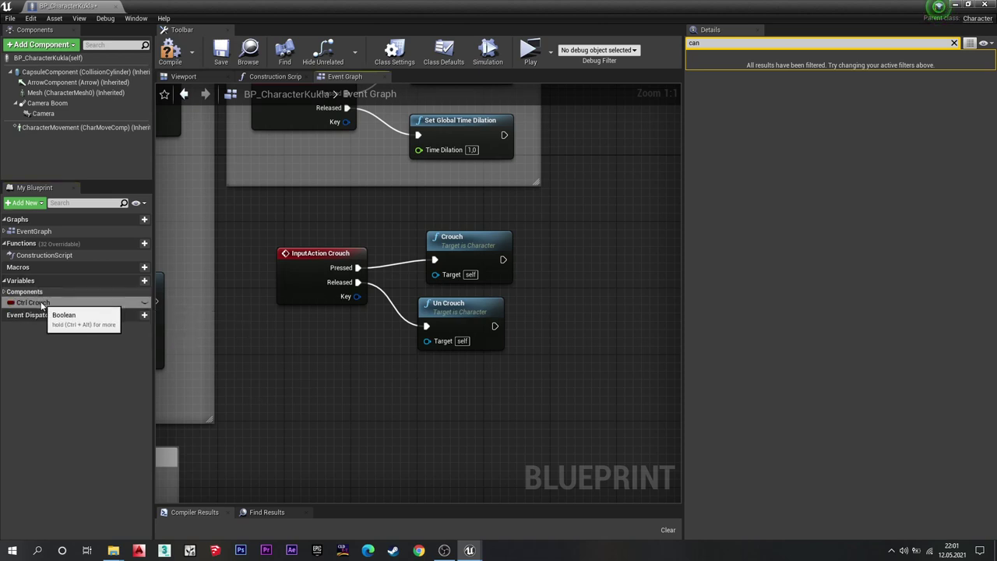
Add Ctrl Crouch setters after Crouch (true) and after Un Crouch (false).
mouse_move(43, 305)
left_mouse_down()
mouse_move(320, 399)
mouse_move(583, 283)
mouse_move(591, 257)
left_mouse_up()
left_click(358, 424)
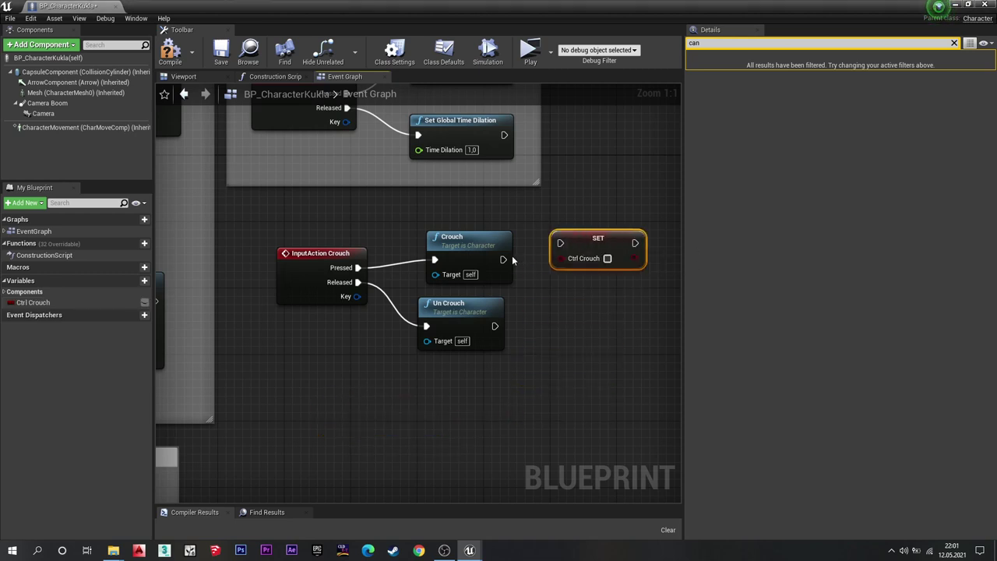
mouse_move(503, 260)
left_mouse_down()
mouse_move(578, 258)
mouse_move(560, 245)
left_mouse_up()
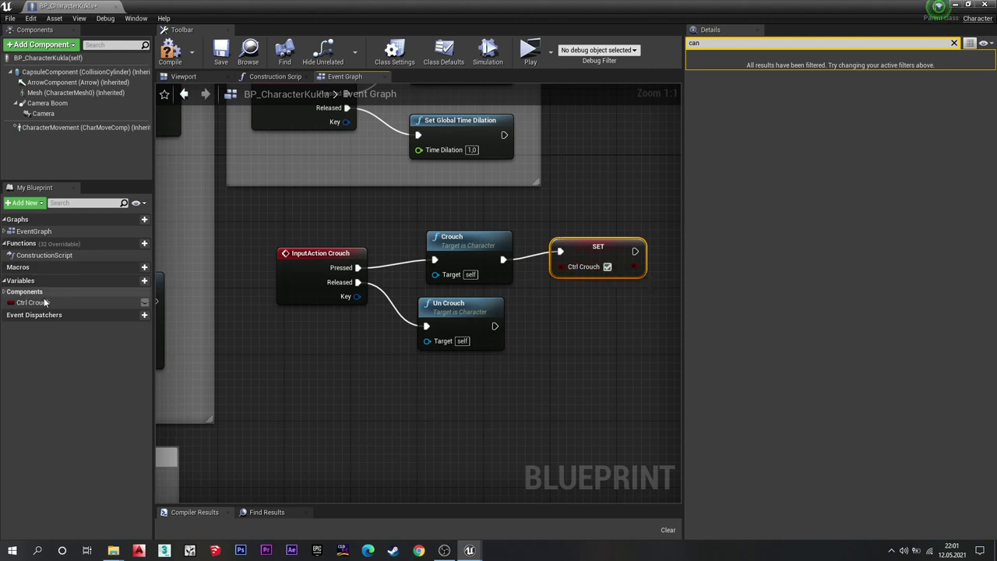
left_click_drag(45, 302, 591, 352)
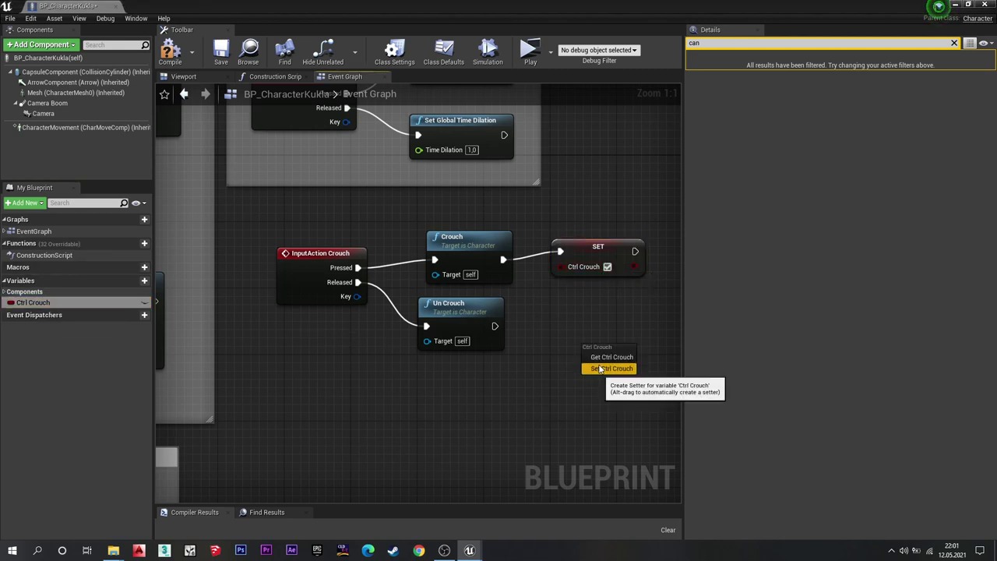
left_click(611, 368)
left_click_drag(612, 354, 578, 310)
left_click_drag(495, 326, 612, 322)
right_click_drag(616, 301, 528, 302)
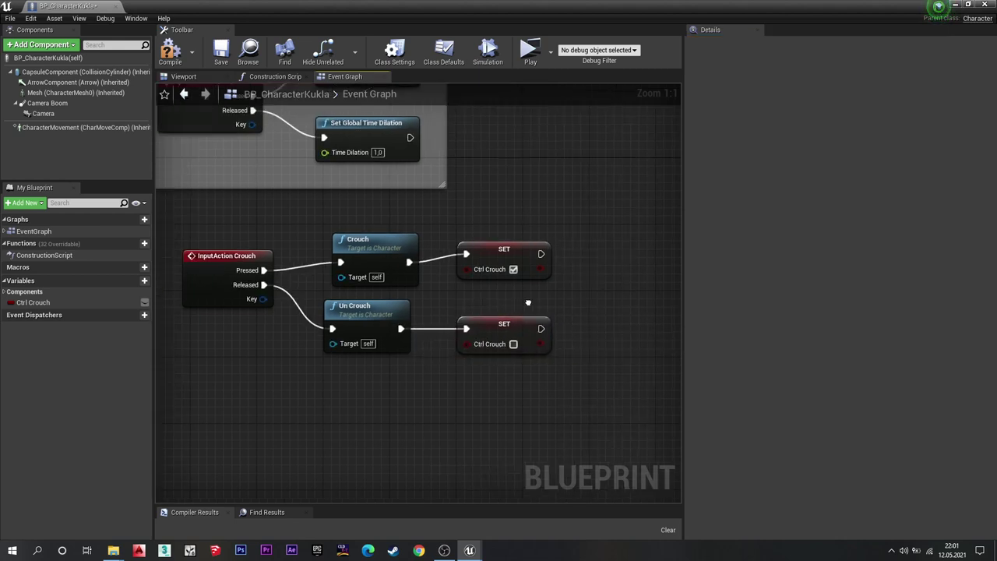
Group the crouch-related nodes in a comment titled Crouch.
mouse_move(589, 211)
left_mouse_down()
mouse_move(169, 378)
mouse_move(187, 387)
left_mouse_up()
key("c")
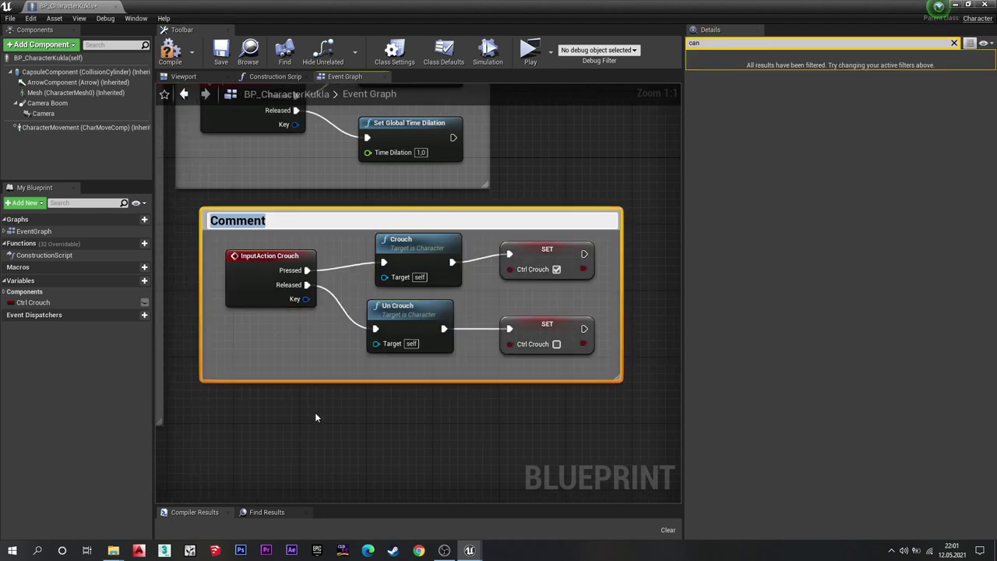
key("Caps_Lock")
type("C")
key("Caps_Lock")
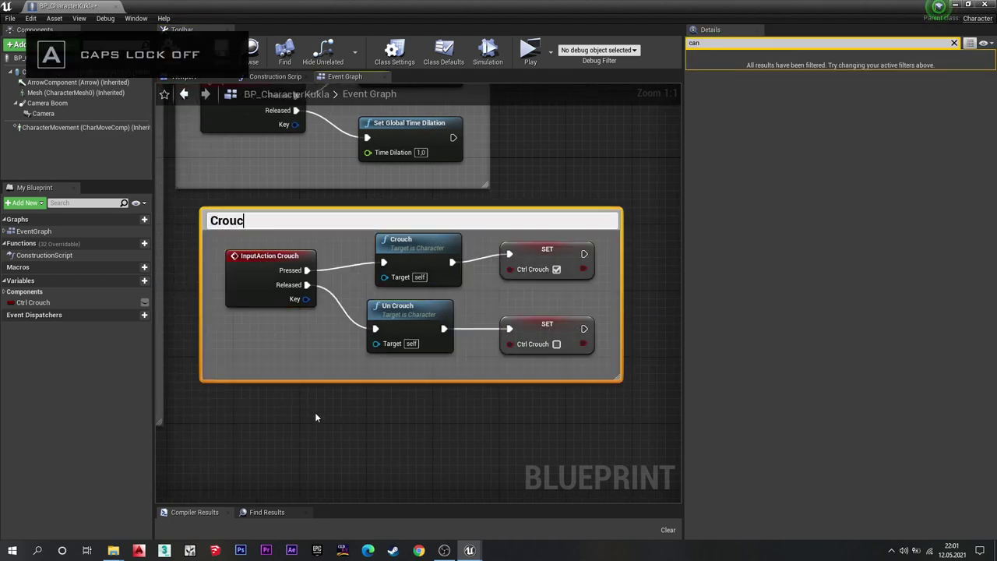
type("h")
key("Return")
left_click(316, 412)
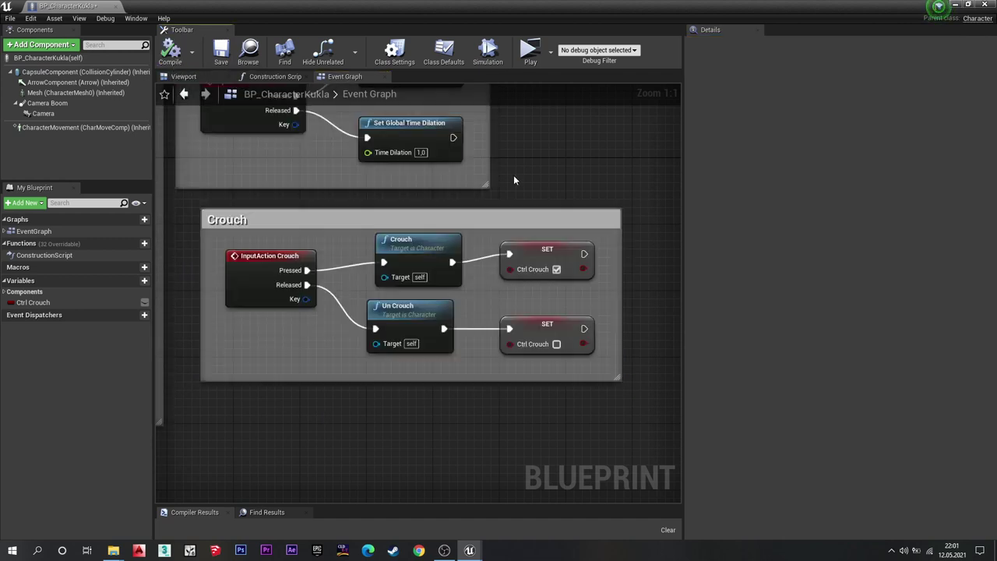
scroll(642, 236, "down", 2)
scroll(631, 257, "down", 3)
left_click_drag(635, 250, 633, 250)
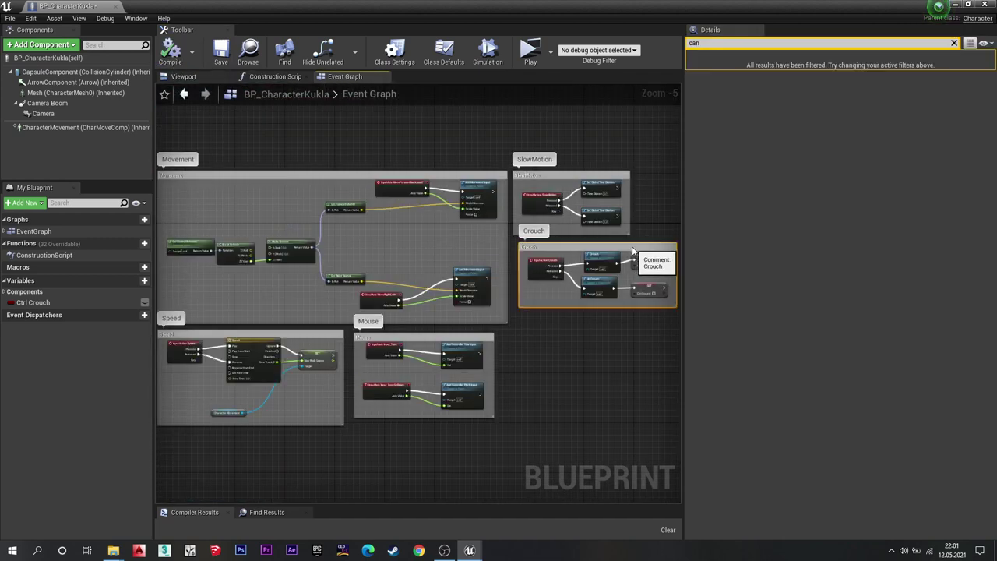
Close the blueprint editor, play the level maximized, walk forward with W, then stop.
left_click(955, 5)
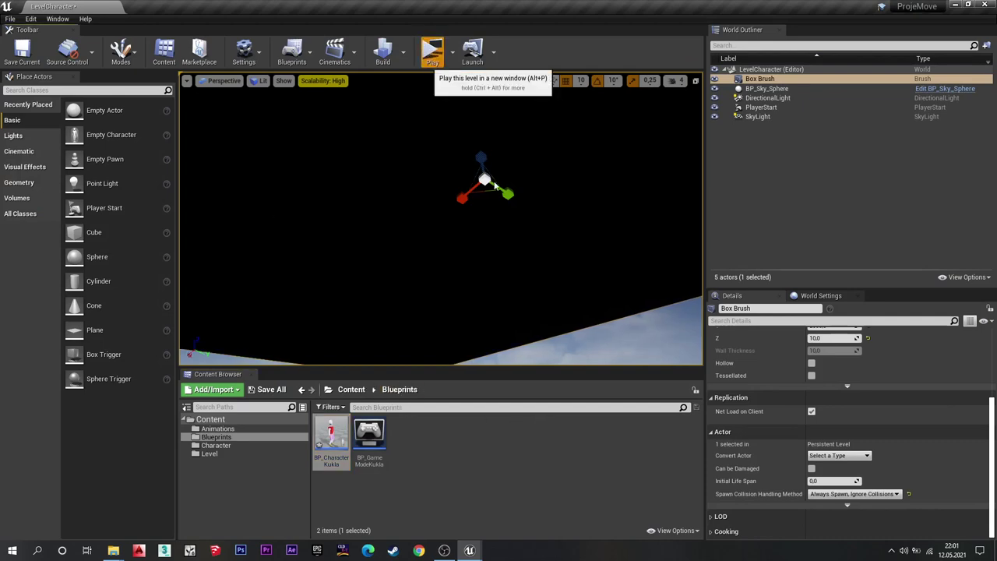
left_click(431, 49)
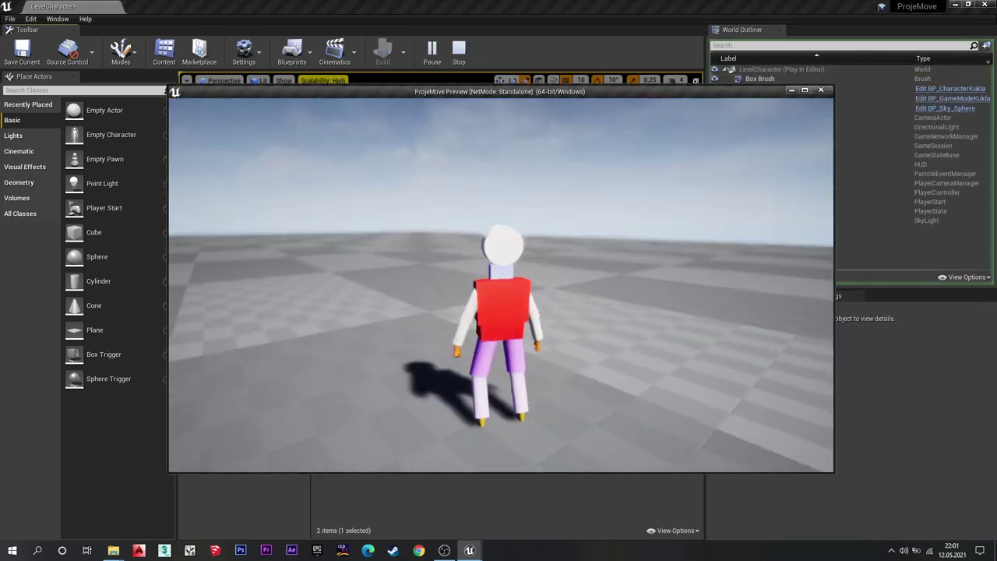
key("Escape")
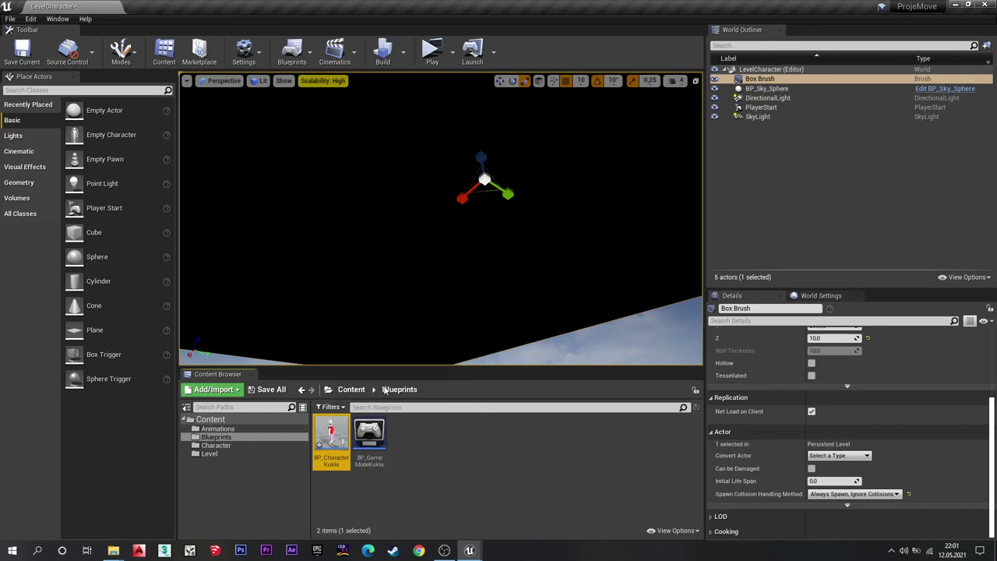
left_click(441, 283)
left_click(445, 68)
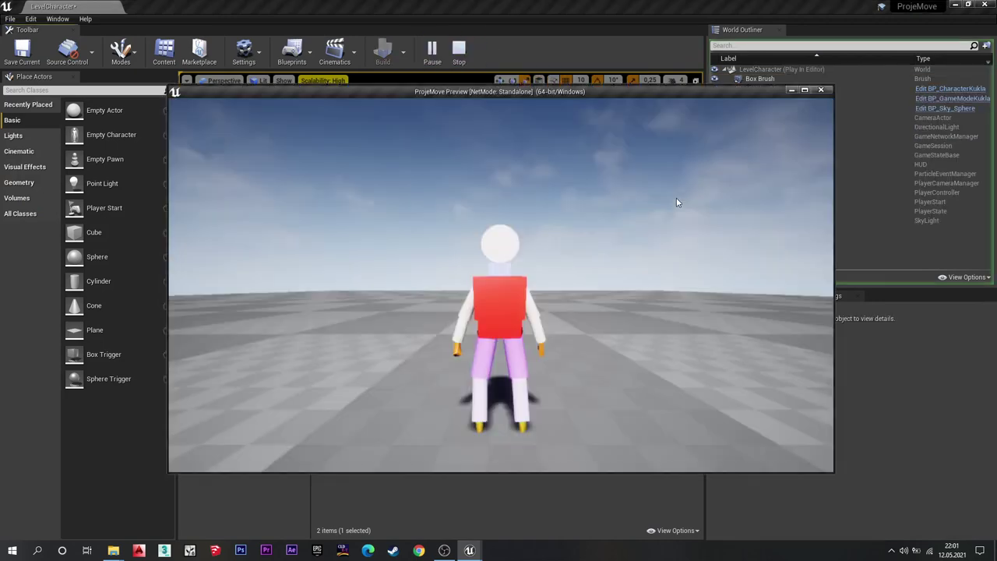
left_click(803, 90)
key("w")
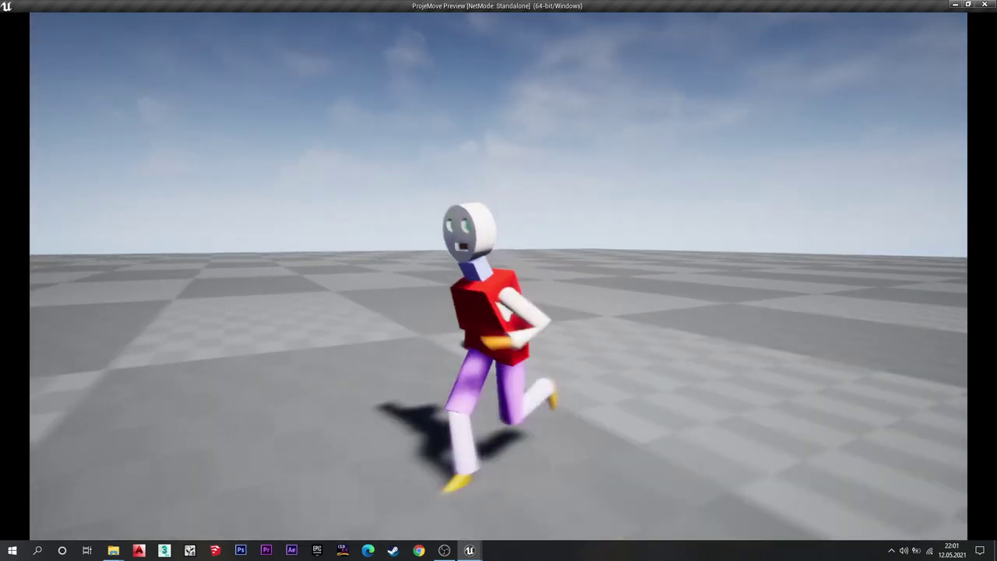
key("Escape")
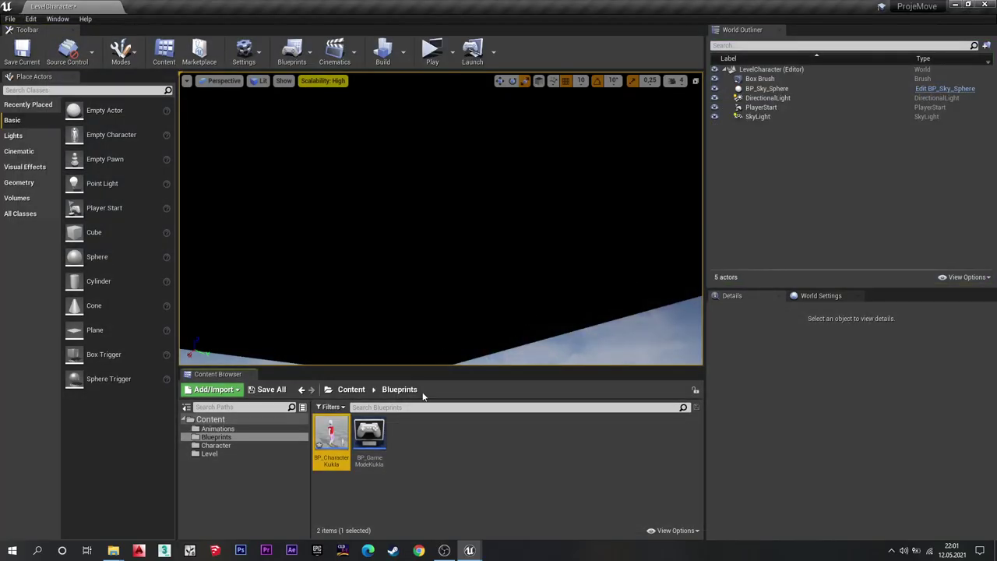
Save all unsaved content, confirming both listed assets.
left_click(352, 389)
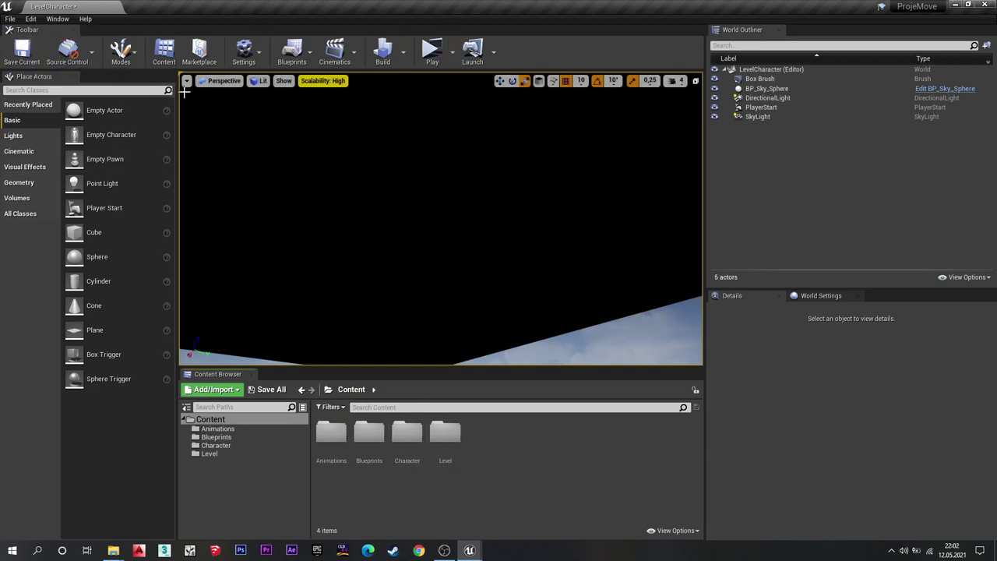
double_click(367, 433)
left_click(351, 389)
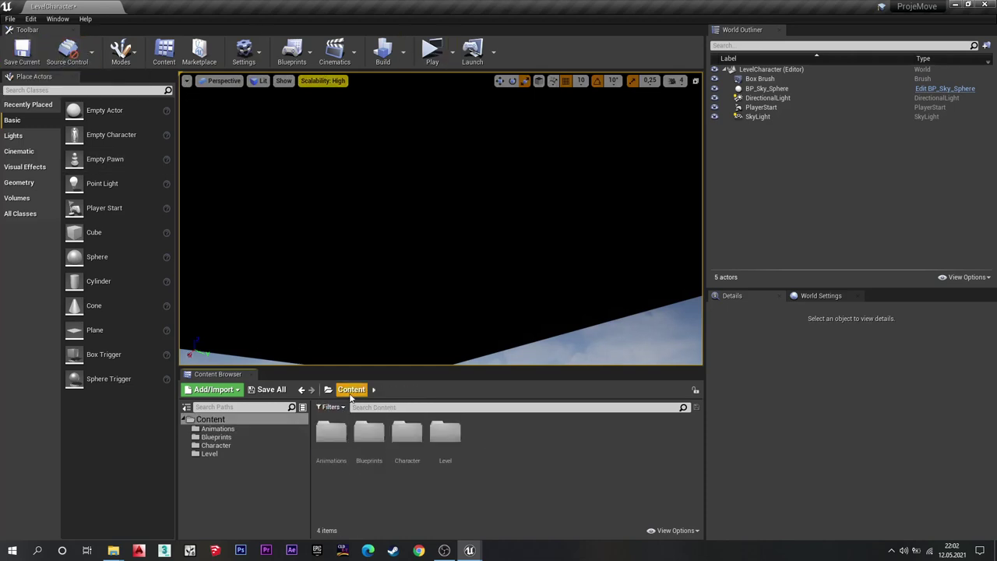
left_click(271, 389)
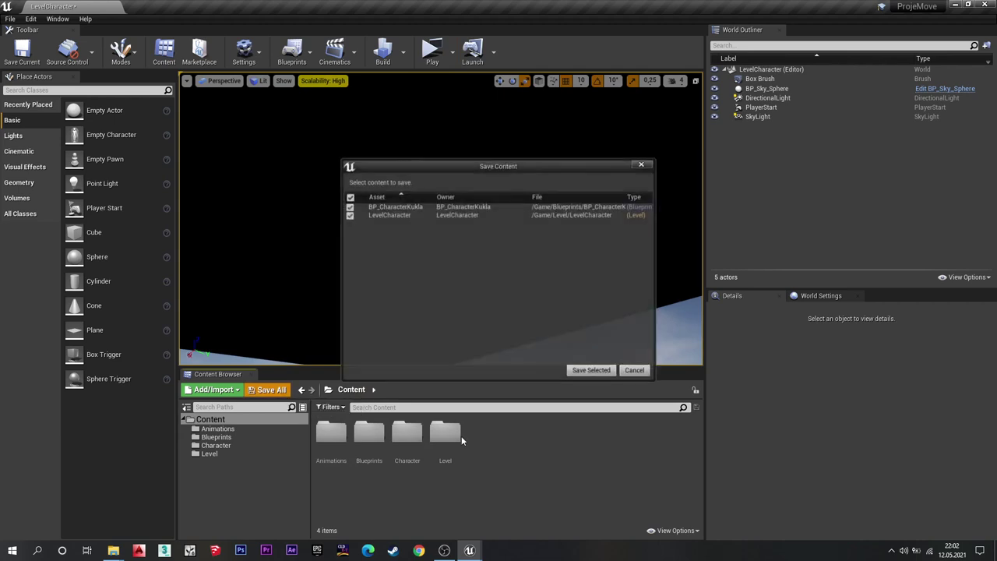
left_click(576, 371)
Open BP_AnimationKukla from the Animations folder and enter its New State Machine graph.
left_click(328, 441)
double_click(328, 441)
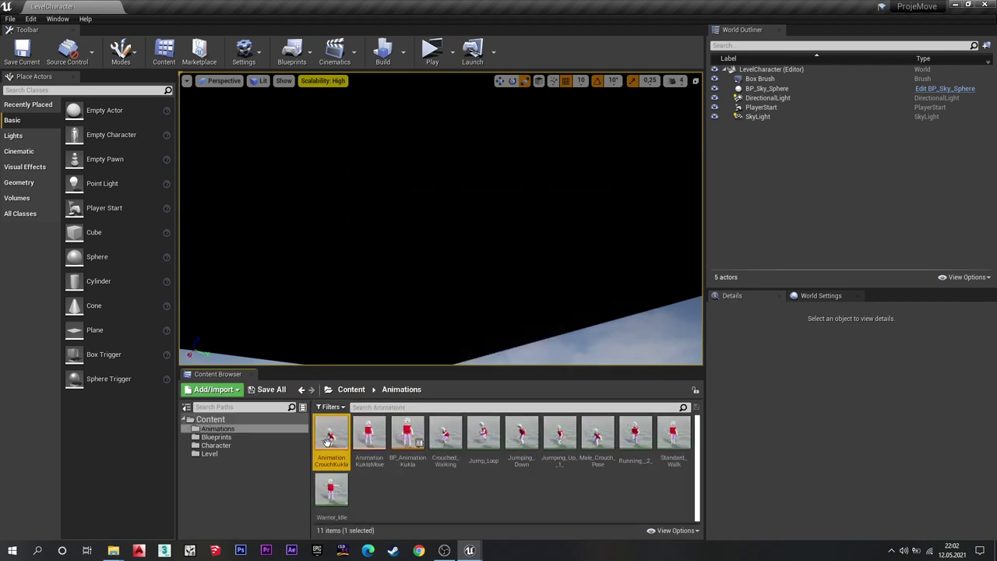
left_click(417, 511)
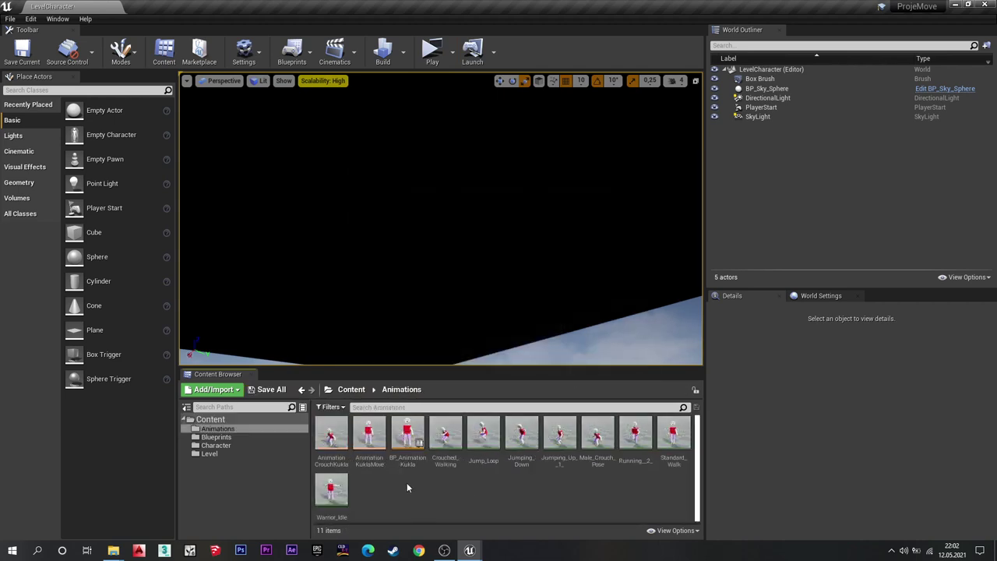
double_click(407, 435)
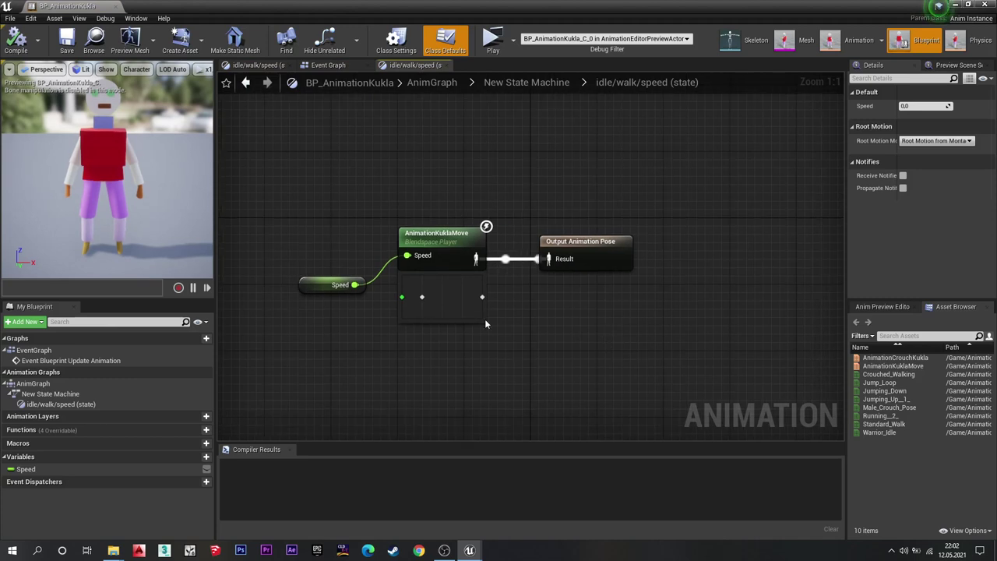
double_click(65, 396)
right_click_drag(512, 207, 492, 320)
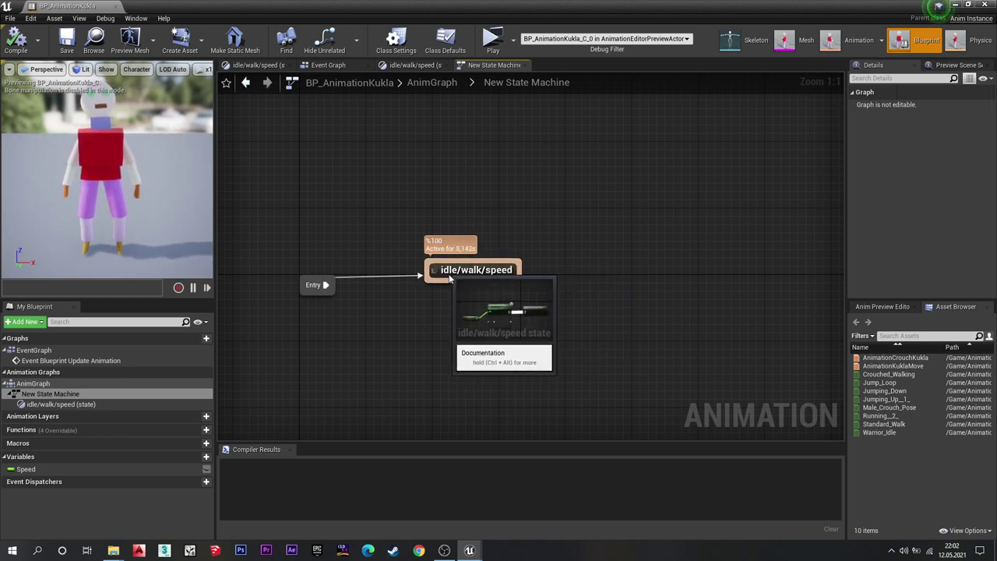
Drag a new transition out of idle/walk/speed and add a state at its end.
left_click_drag(443, 272, 451, 288)
right_click_drag(605, 313, 488, 282)
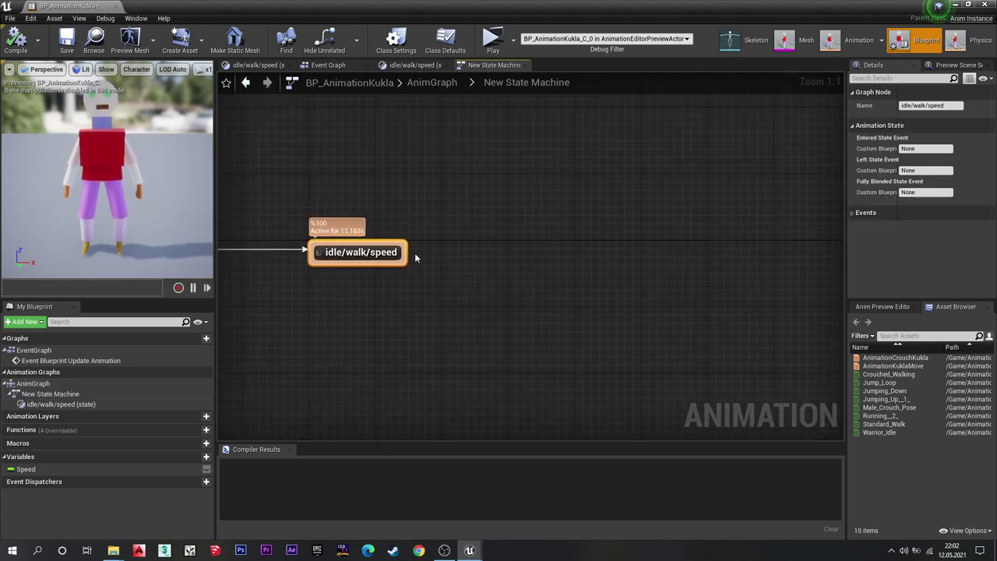
left_click_drag(406, 254, 577, 253)
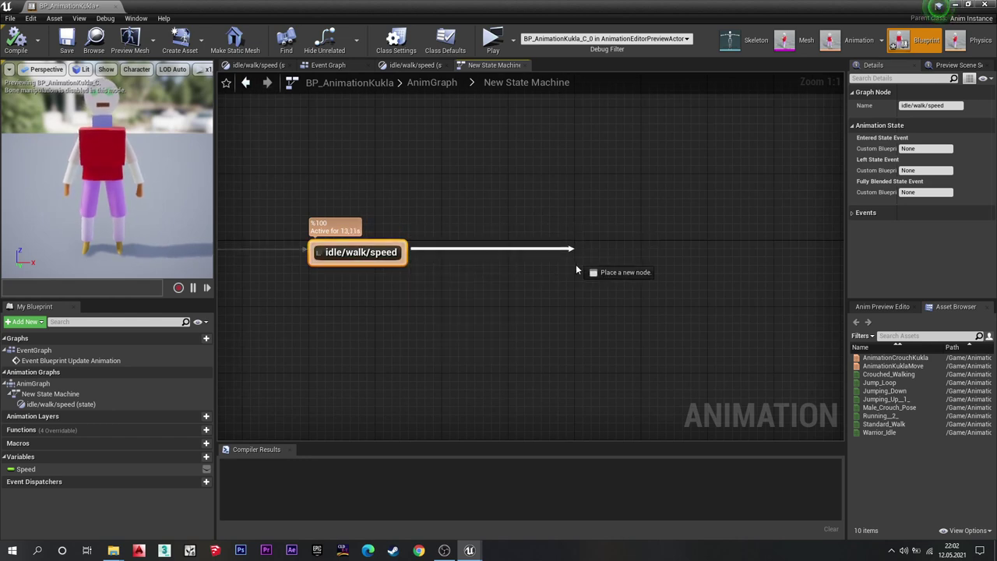
type("j")
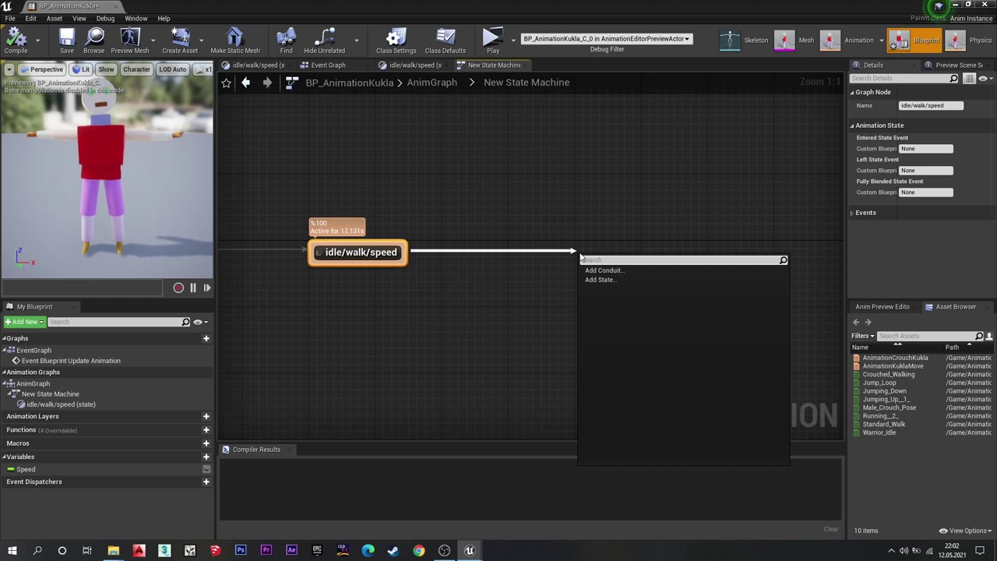
left_click(607, 281)
Name the new state Crouch idle/Walk and line it up with idle/walk/speed.
key("Caps_Lock")
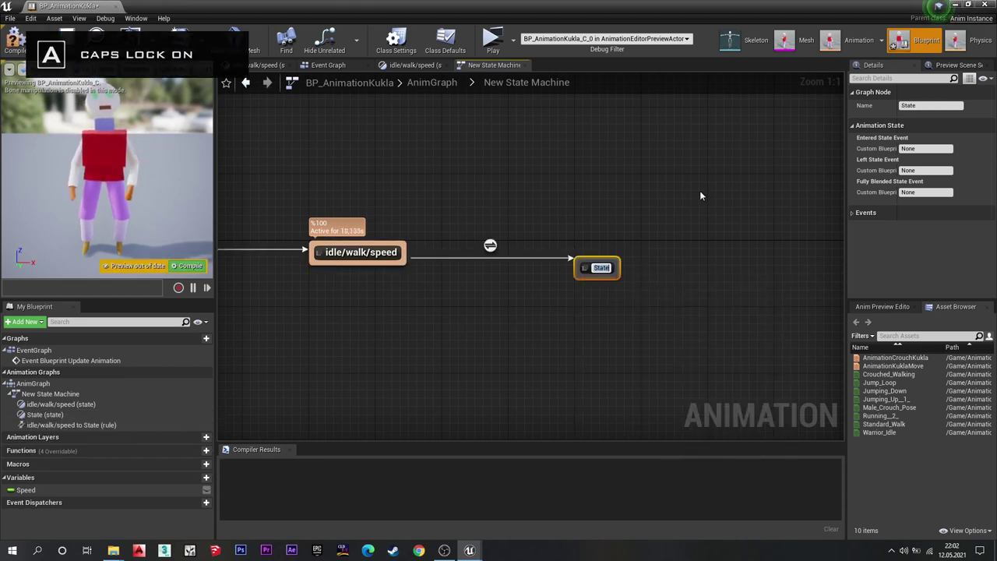
type("C")
key("Caps_Lock")
type("rouch")
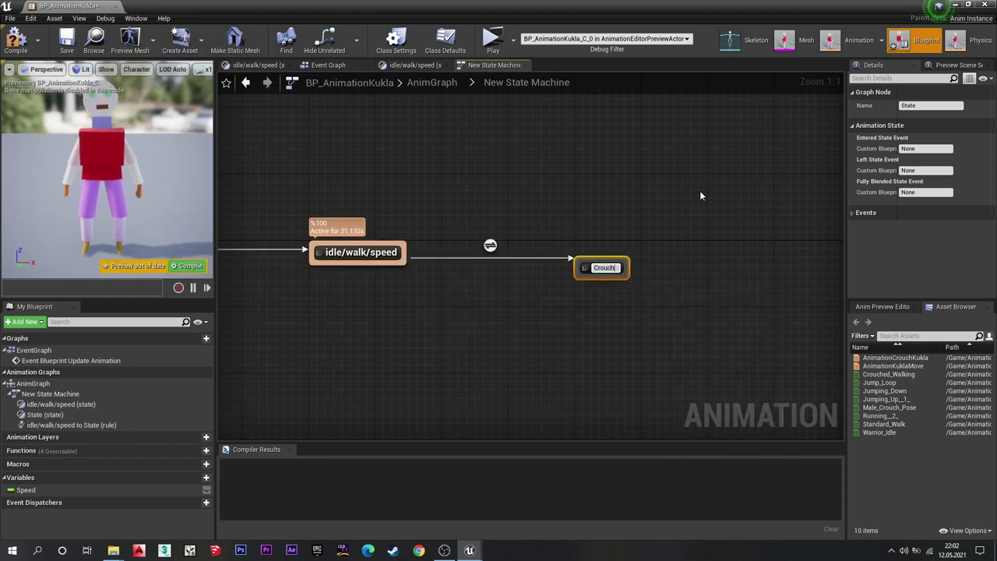
type(" idle")
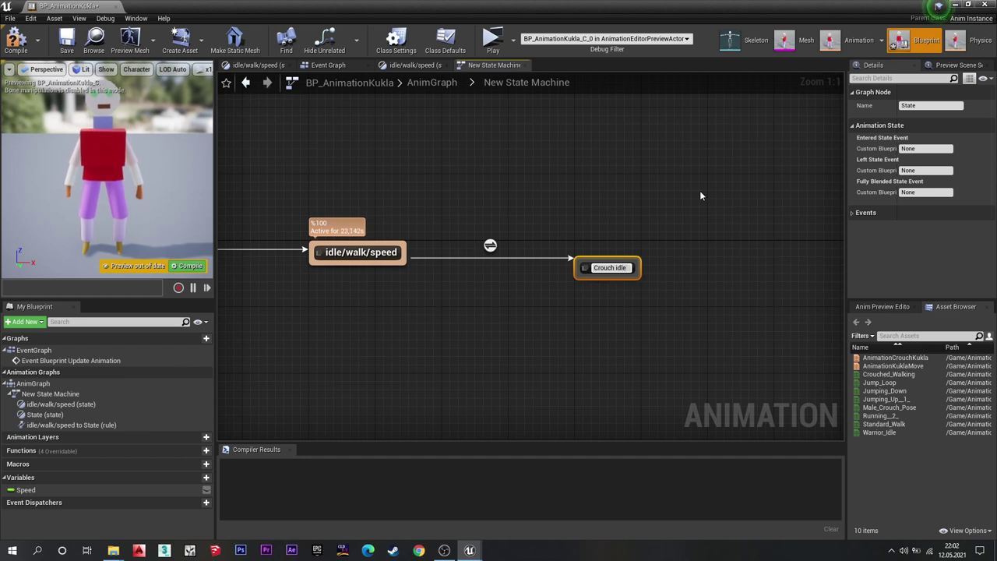
type("/")
key("Caps_Lock")
type("W")
key("Caps_Lock")
type("le/Walk")
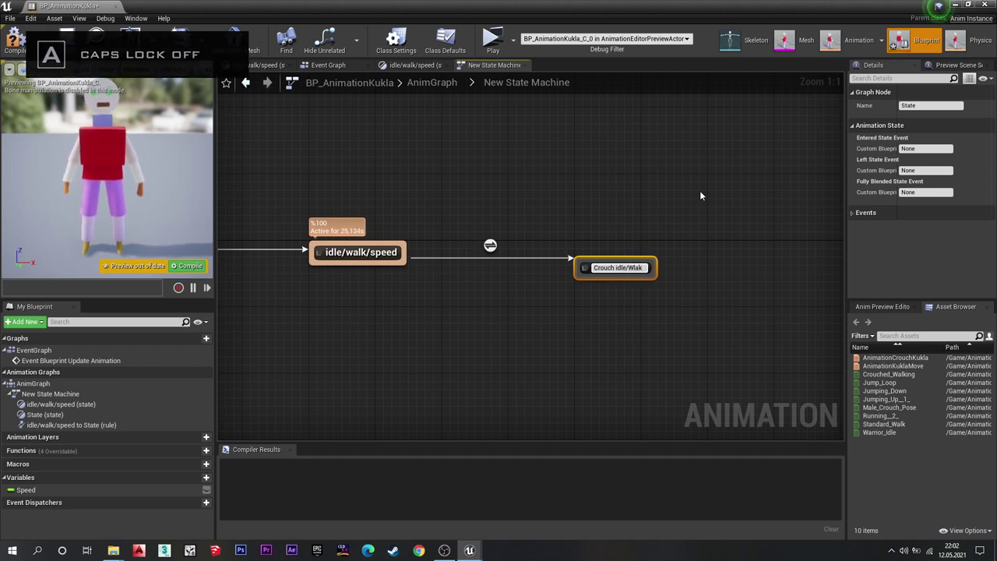
key("BackSpace")
key("BackSpace")
key("BackSpace")
type("al")
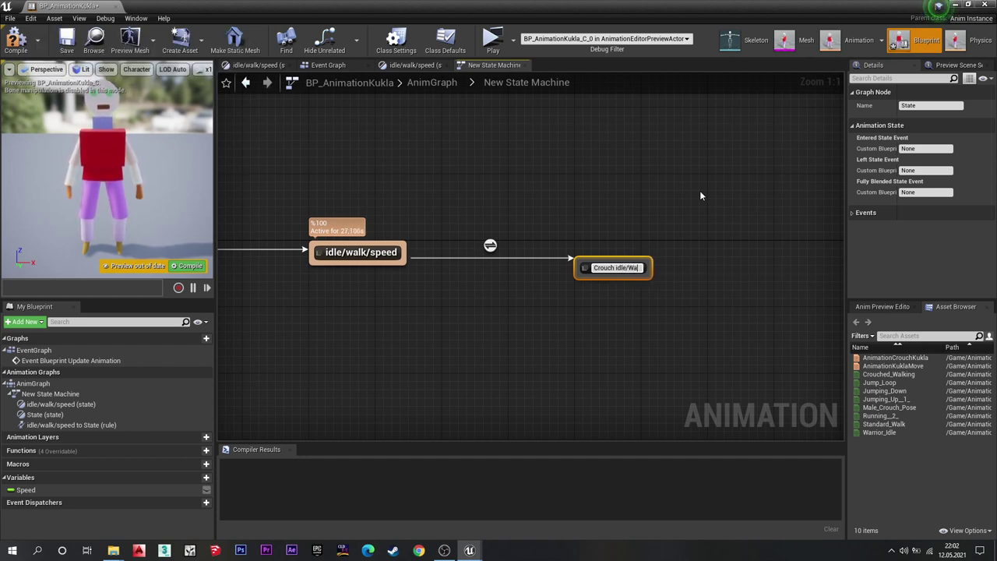
type("k")
left_click(618, 261)
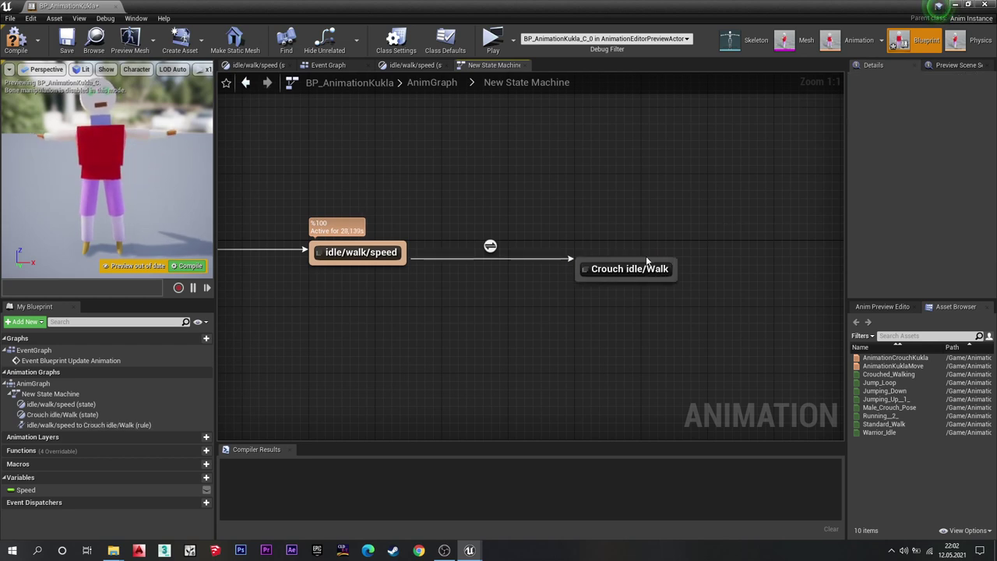
left_click_drag(647, 261, 638, 258)
left_click(581, 276)
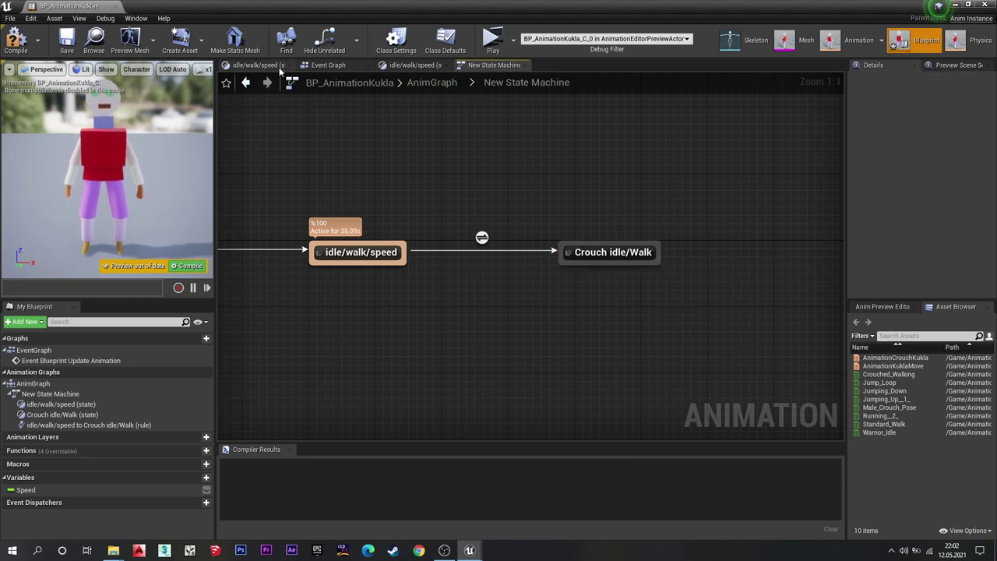
Open the Event Graph and zoom in on the update animation nodes.
double_click(49, 363)
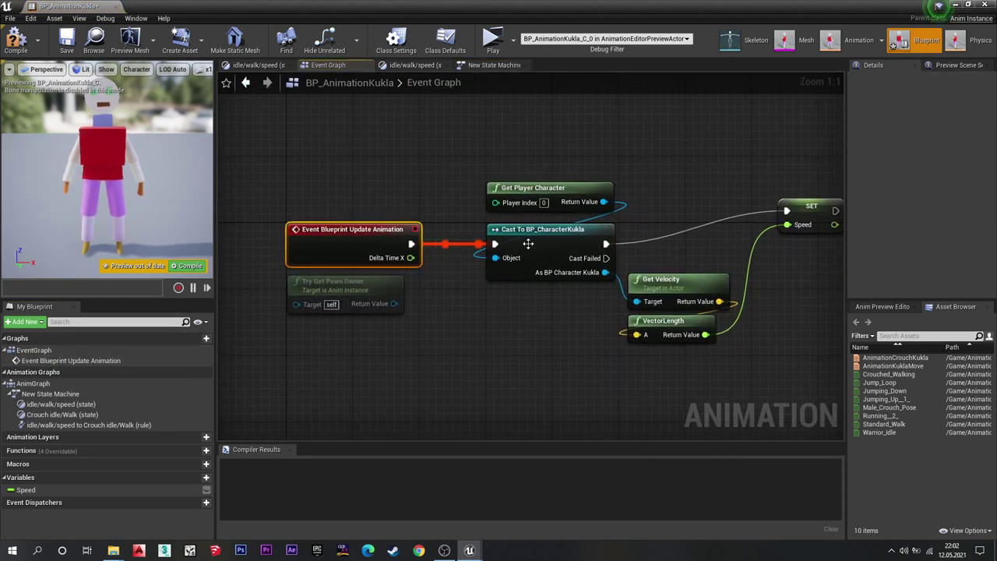
scroll(597, 338, "up", 1)
right_click_drag(598, 338, 523, 341)
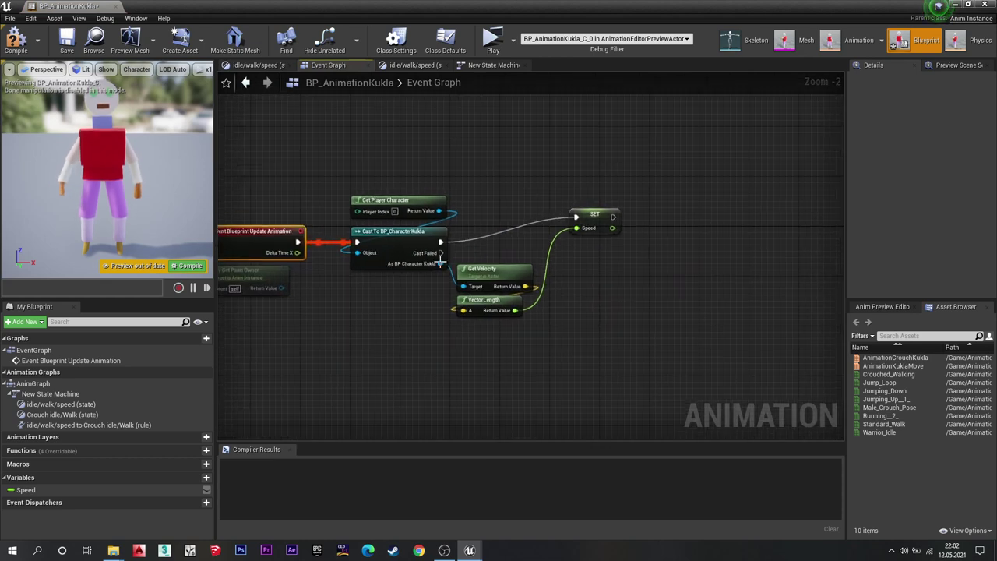
mouse_move(440, 263)
left_mouse_down()
mouse_move(708, 328)
mouse_move(202, 404)
left_mouse_up()
Add a new boolean variable named Press Crouch.
left_click(205, 478)
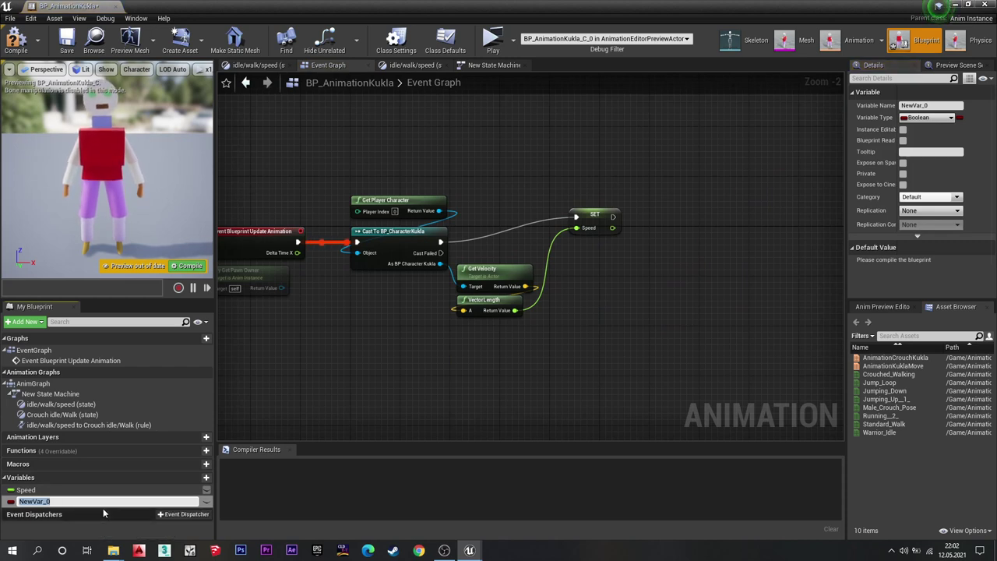
key("Caps_Lock")
type("P")
key("Caps_Lock")
type("ress")
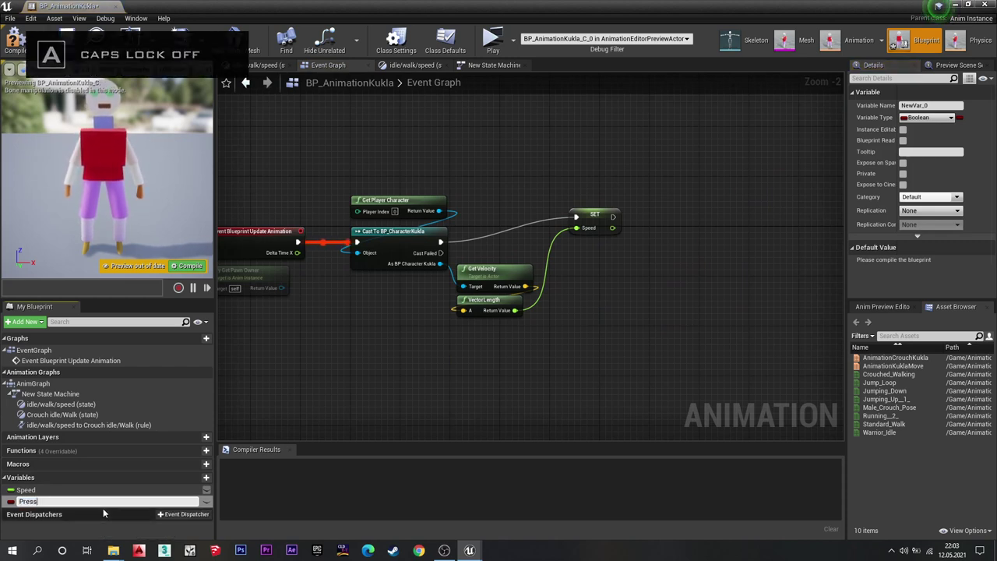
key("Caps_Lock")
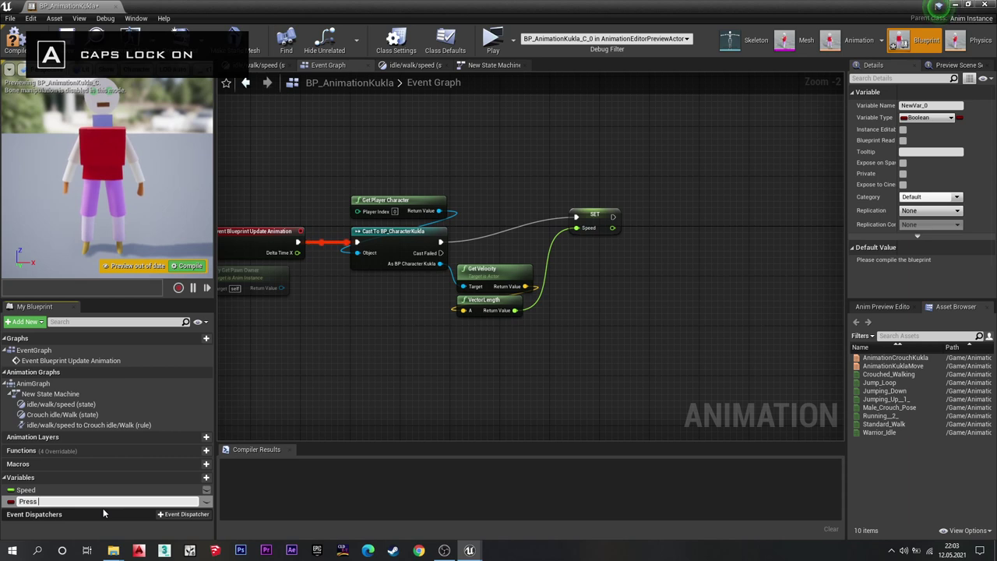
type("C")
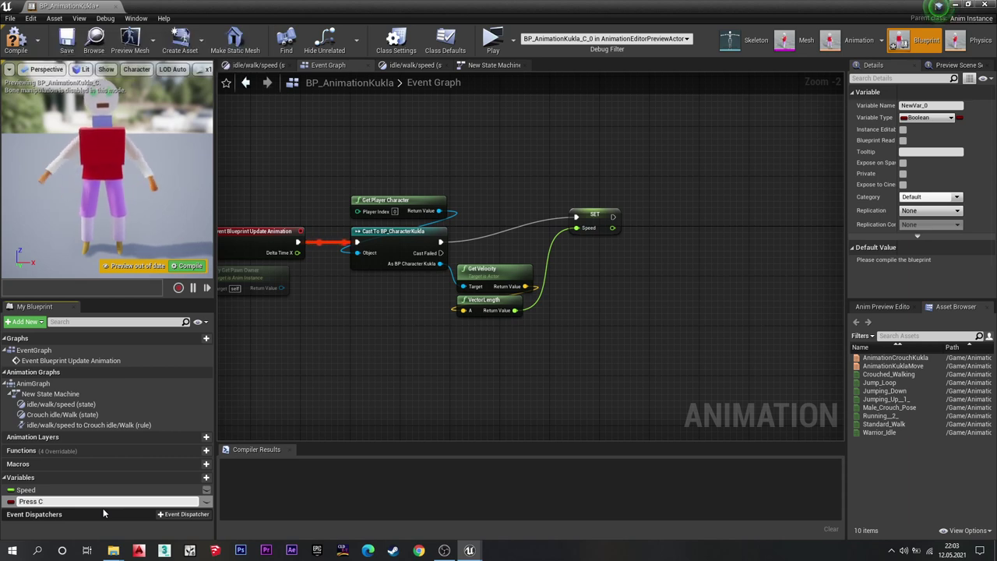
key("Caps_Lock")
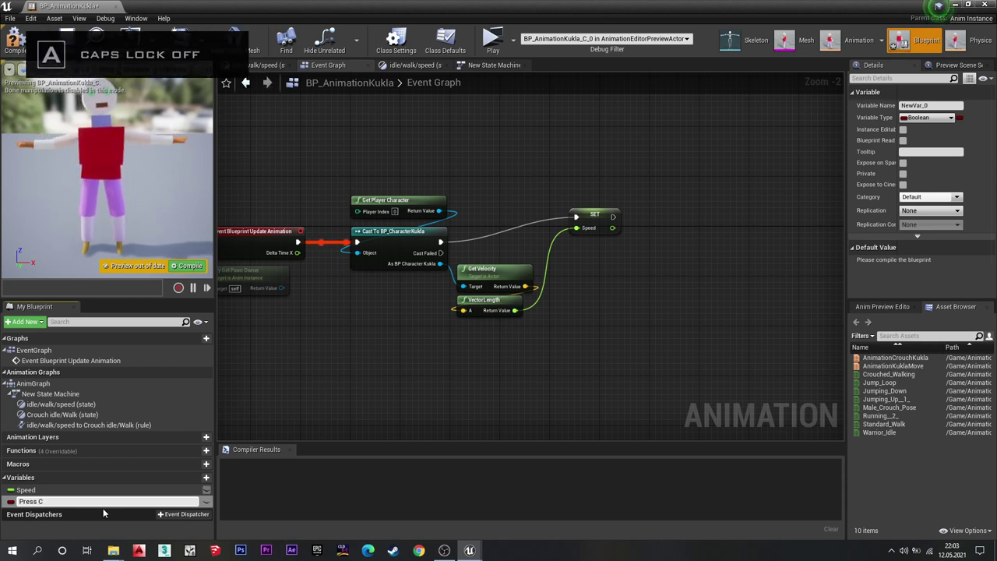
type("rouch")
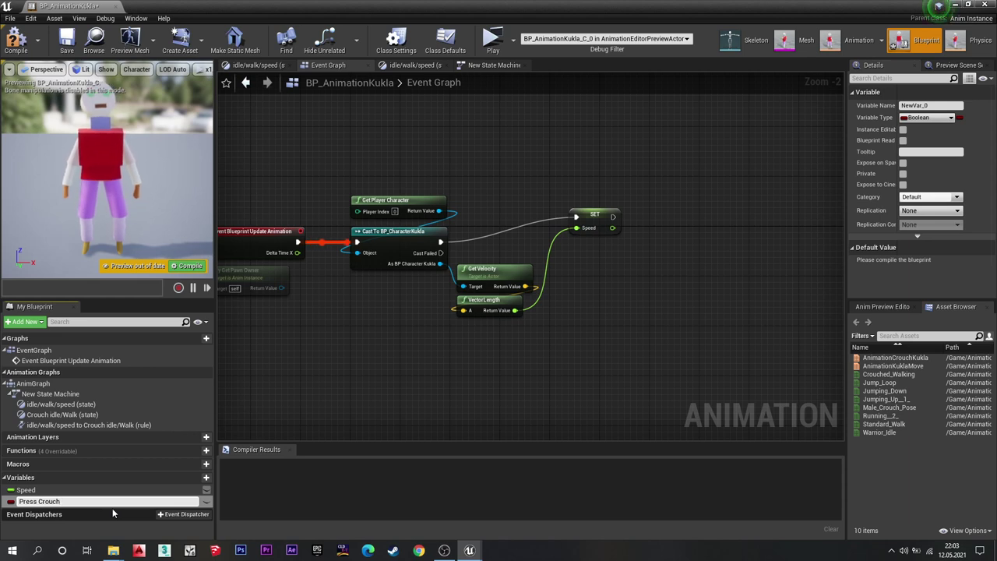
key("Return")
right_click_drag(488, 377, 447, 300)
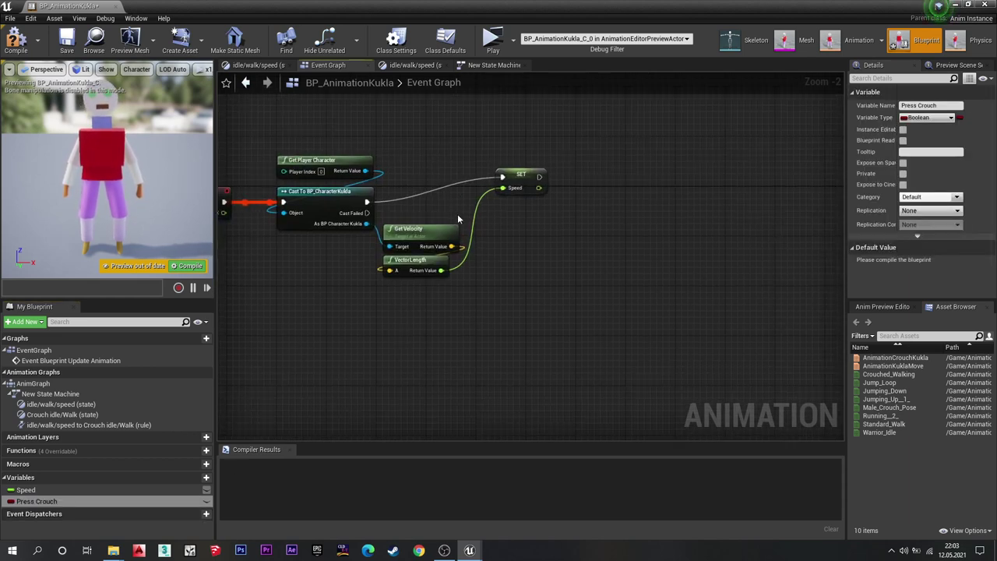
Add a Get Ctrl Crouch node off the As BP Character Kukla reference.
scroll(458, 219, "up", 2)
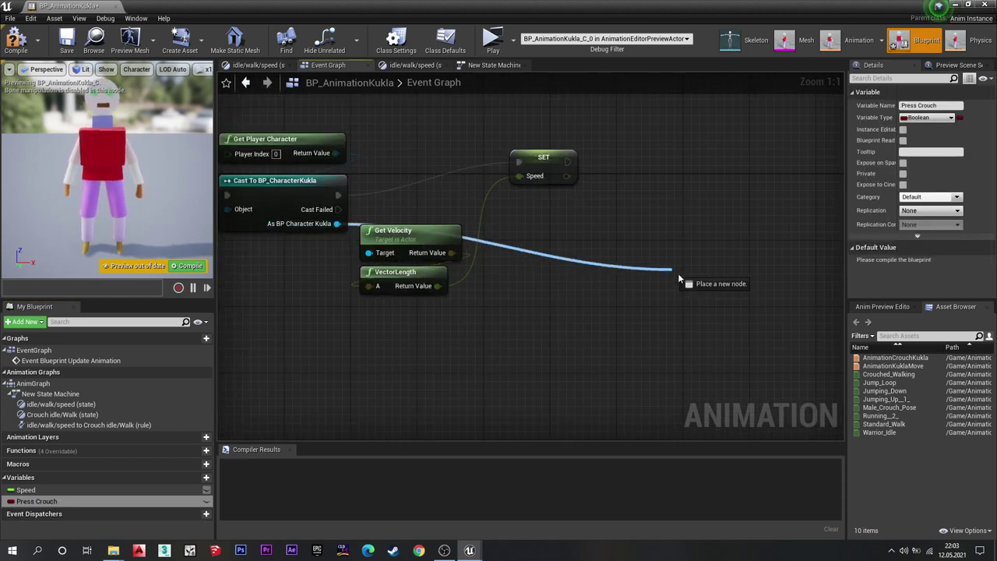
left_click_drag(337, 223, 681, 276)
type("get")
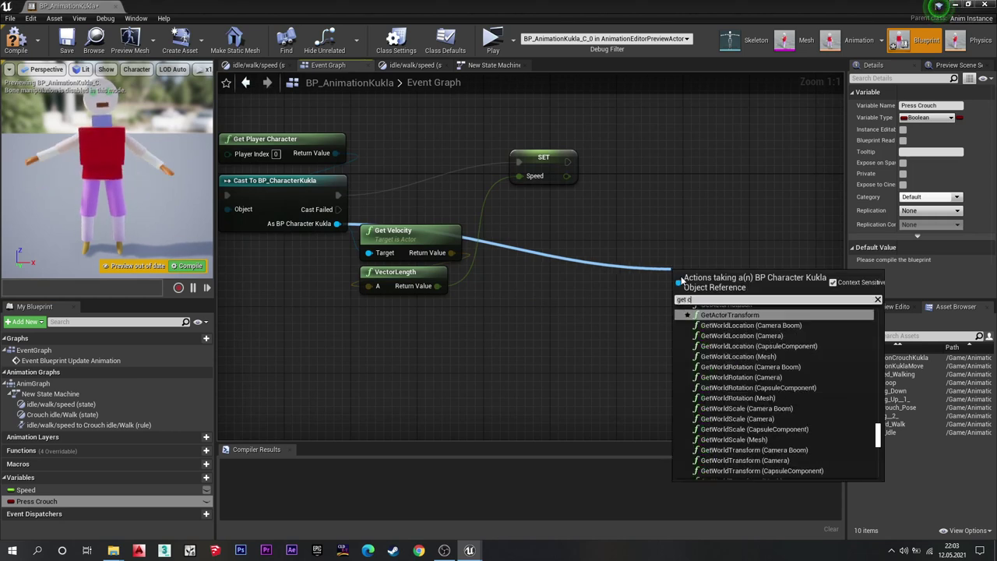
type(" ctr")
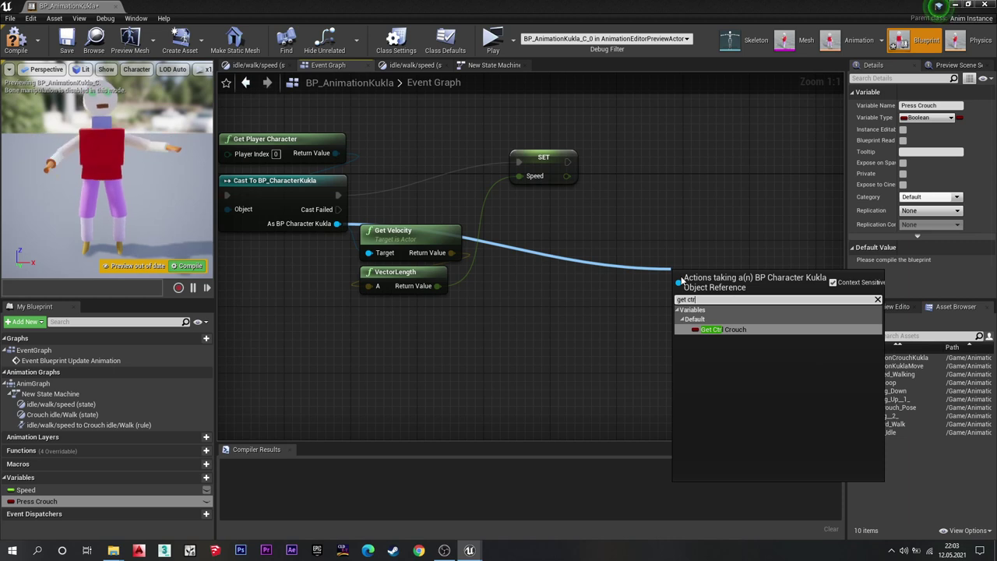
key("Return")
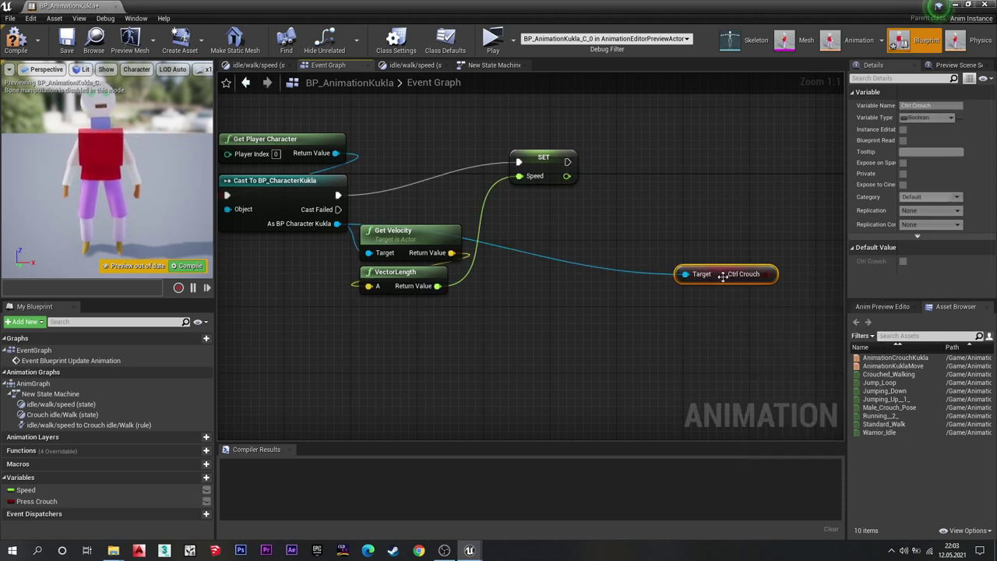
left_click_drag(723, 277, 549, 268)
right_click_drag(594, 218, 610, 168)
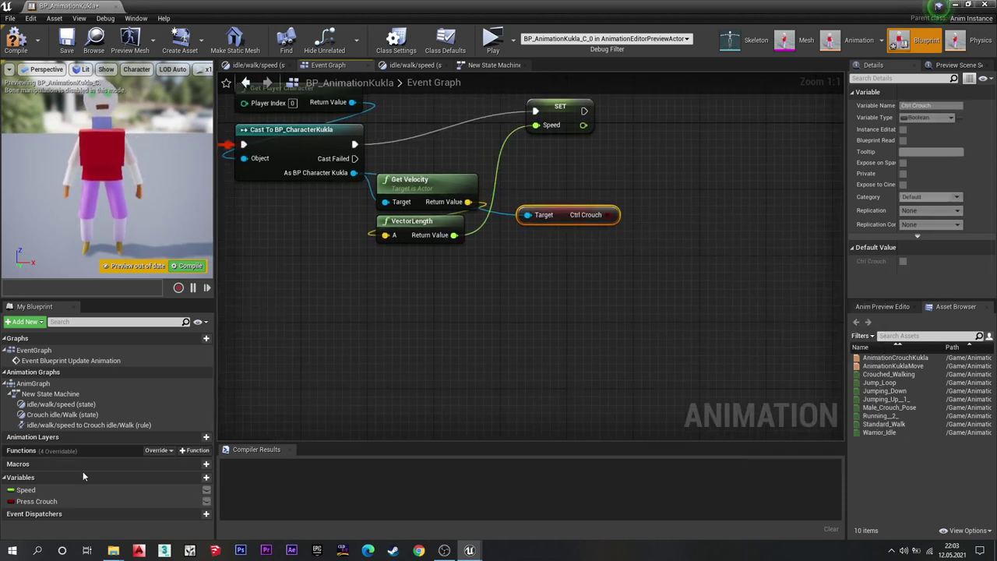
Chain a SET Press Crouch node after SET Speed, fed by Ctrl Crouch, and compile.
left_click_drag(36, 500, 562, 286)
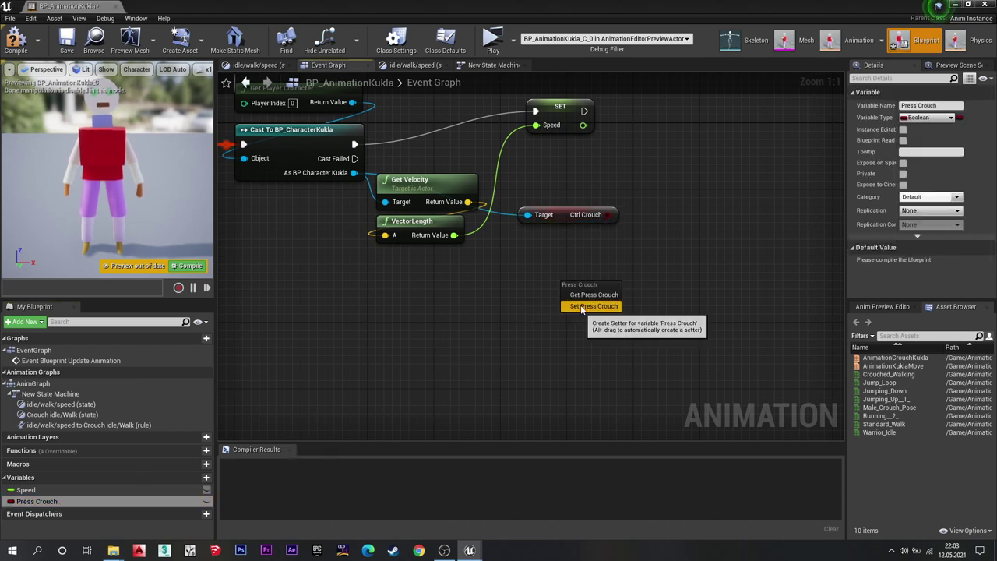
left_click(590, 294)
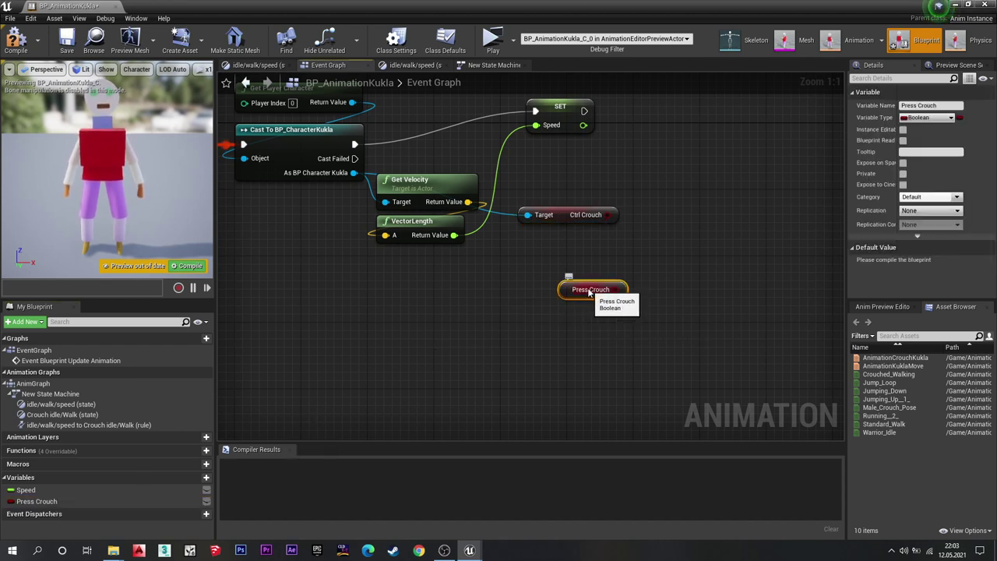
key("Delete")
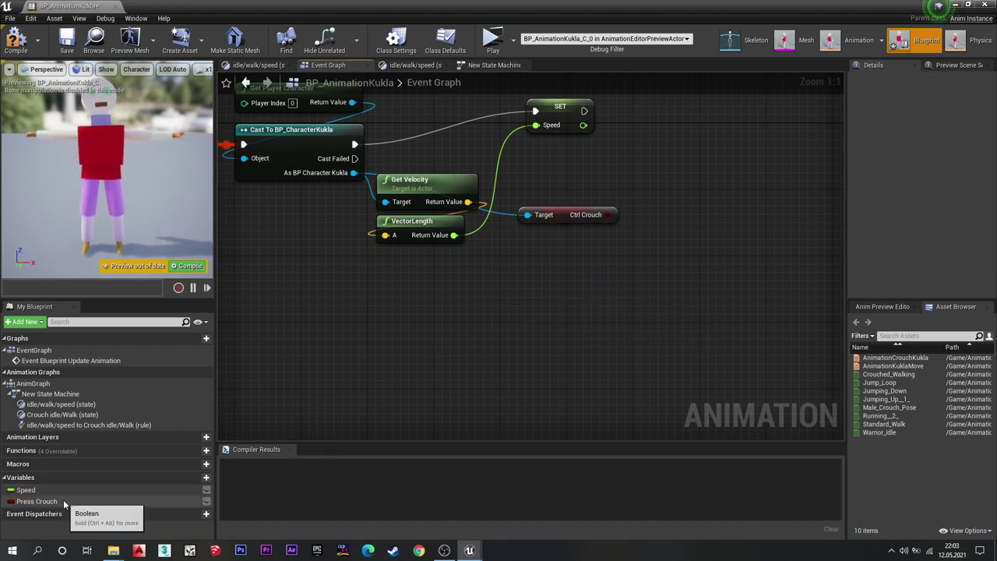
mouse_move(35, 501)
left_mouse_down()
mouse_move(528, 304)
mouse_move(678, 176)
left_mouse_up()
left_click(546, 311)
mouse_move(583, 110)
left_mouse_down()
mouse_move(640, 173)
mouse_move(652, 169)
left_mouse_up()
left_click_drag(606, 215, 653, 191)
left_click(748, 249)
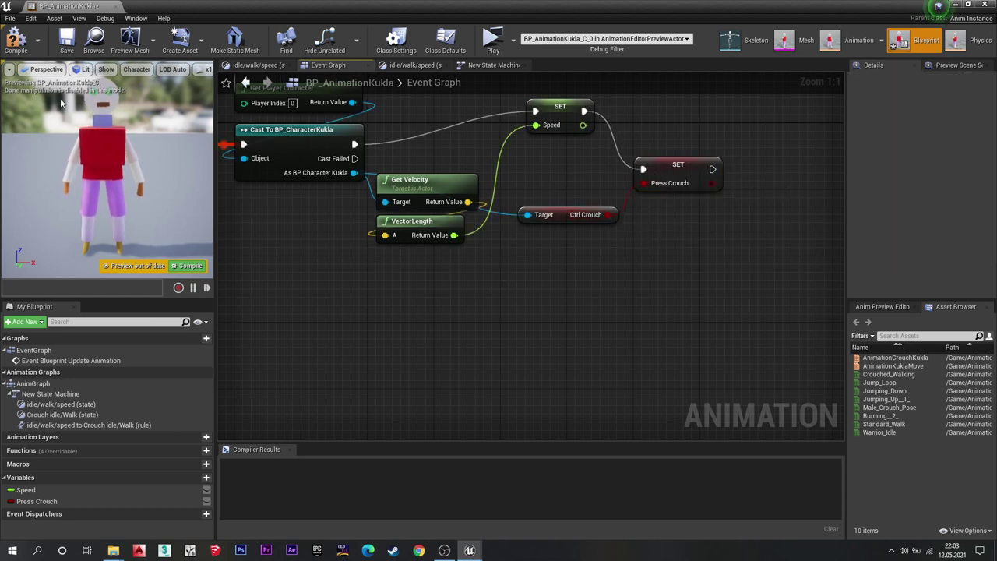
left_click(21, 37)
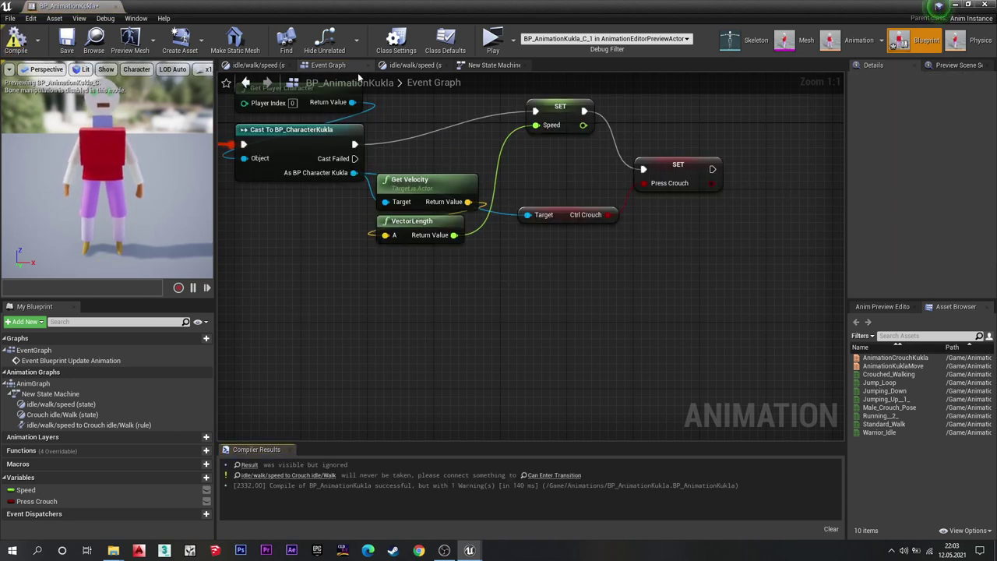
Open the idle/walk/speed to Crouch idle/Walk transition rule.
left_click(409, 67)
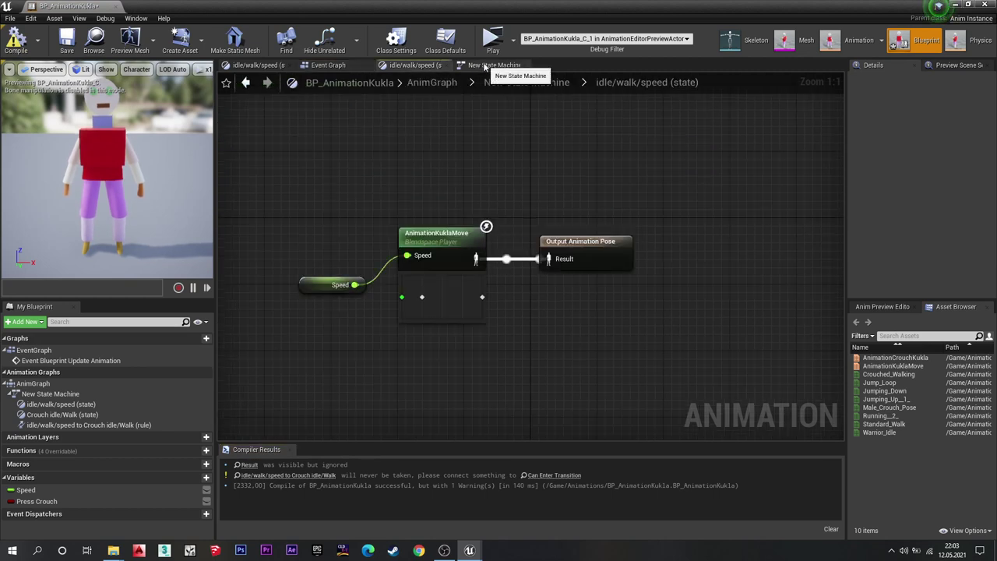
left_click(484, 67)
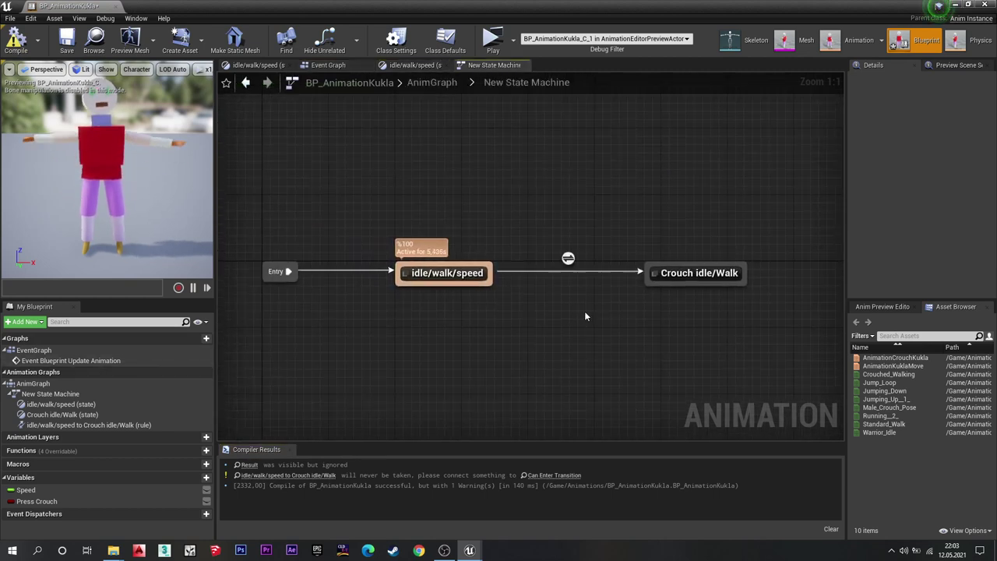
right_click_drag(711, 316, 619, 314)
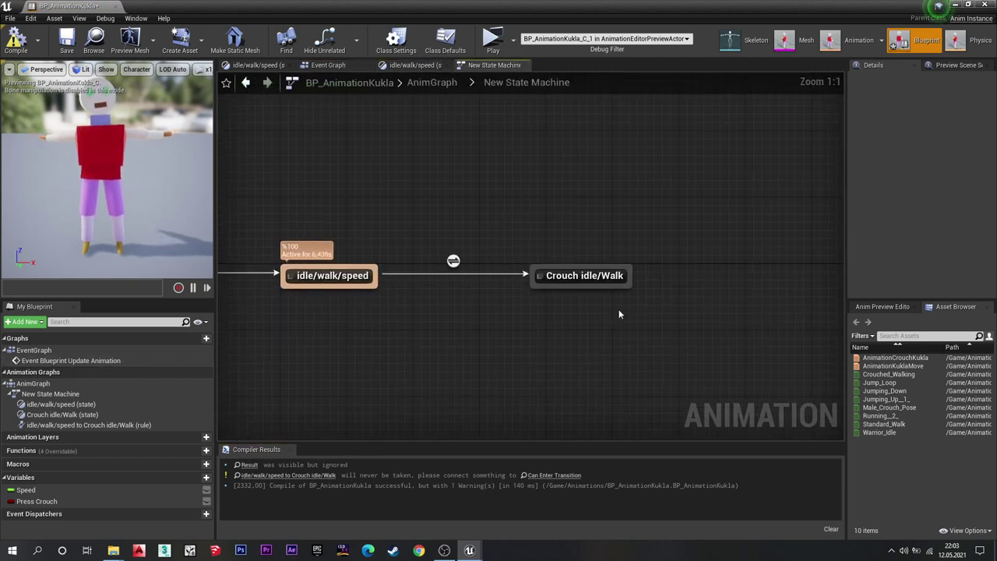
double_click(453, 260)
right_click_drag(559, 311, 524, 313)
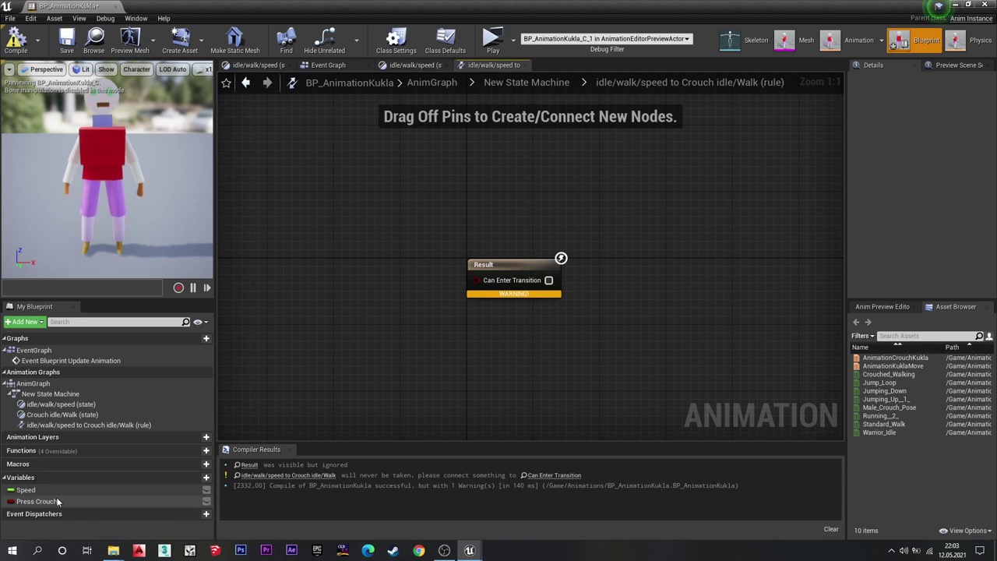
Connect Press Crouch to Can Enter Transition, compile, and reopen New State Machine.
left_click_drag(47, 506, 376, 335)
left_click_drag(478, 289, 477, 284)
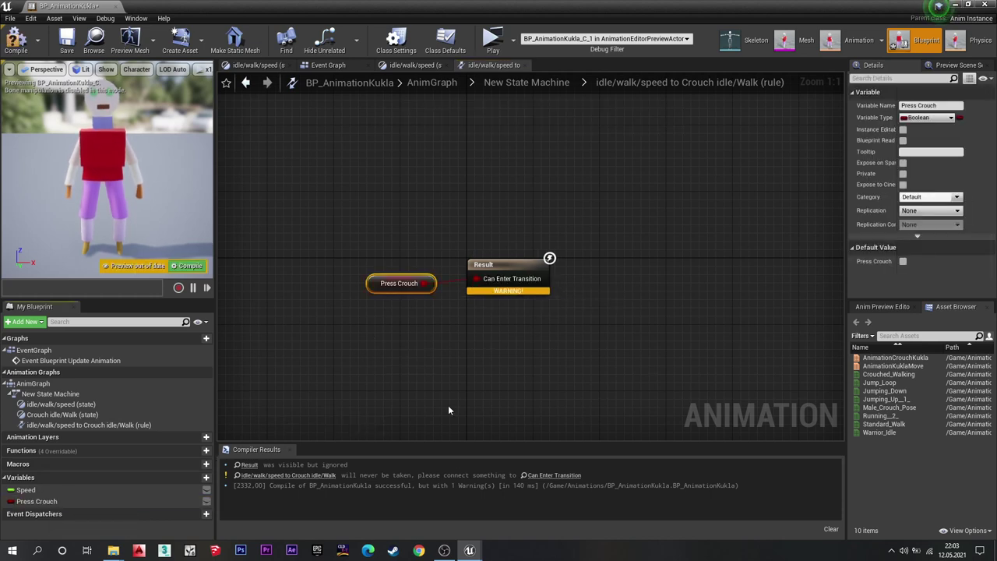
left_click(16, 43)
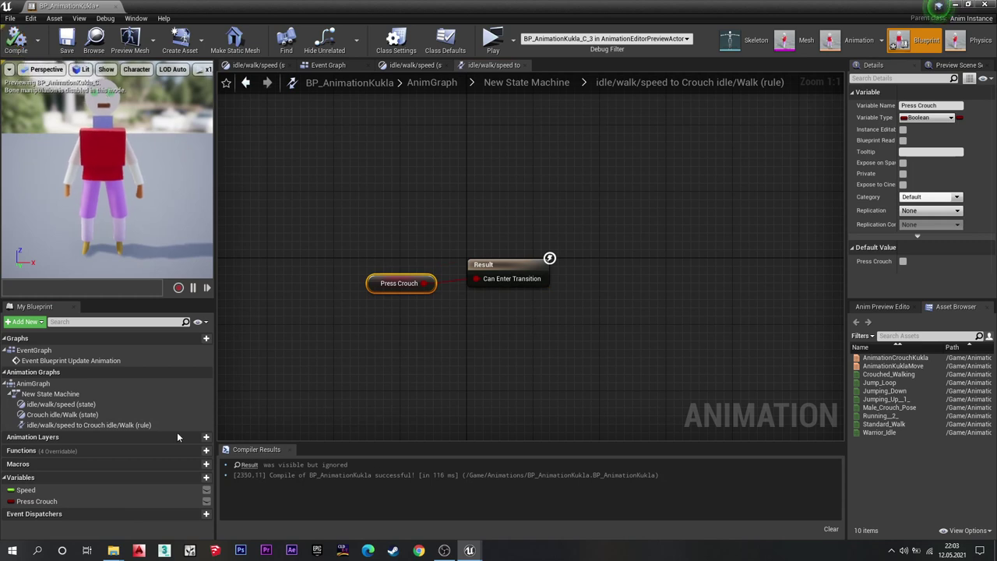
left_click(47, 394)
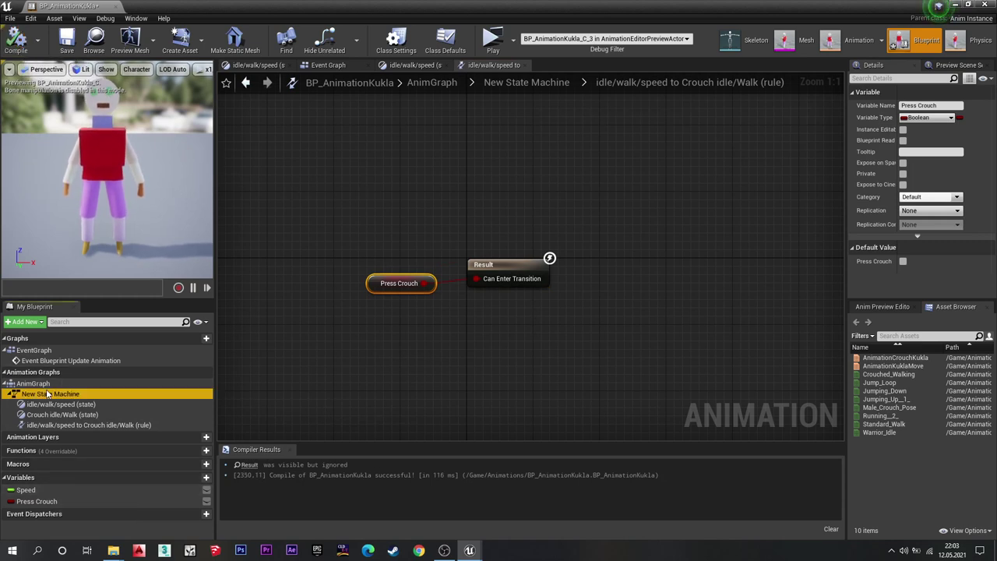
double_click(48, 394)
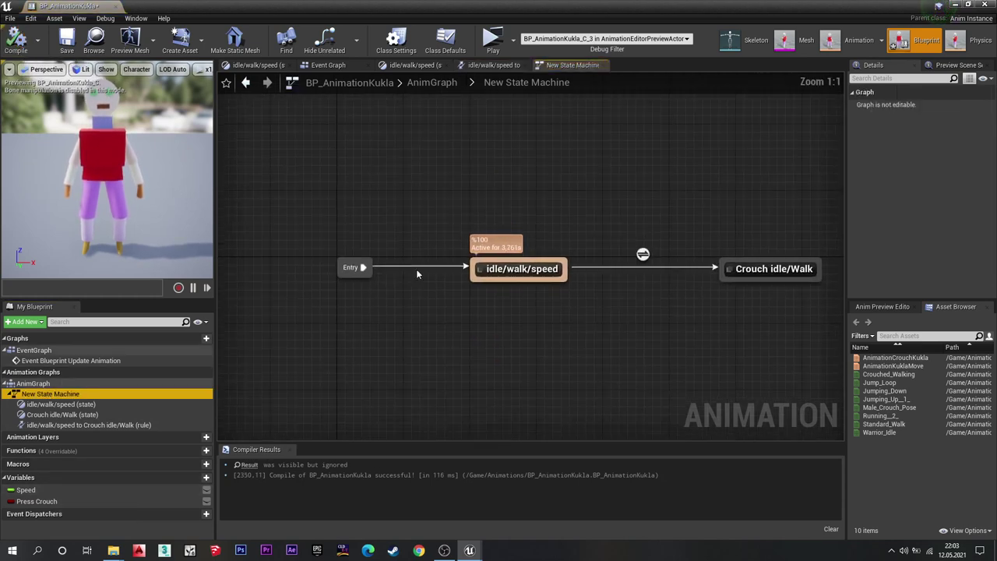
Add the AnimationCrouchKukla blendspace and a Speed getter to the Crouch idle/Walk state.
double_click(770, 275)
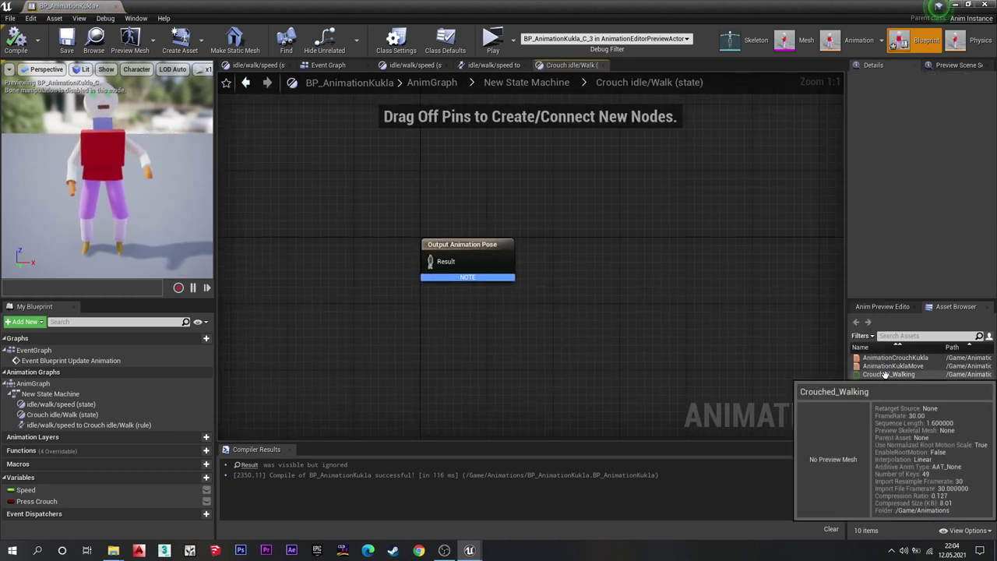
mouse_move(894, 358)
left_mouse_down()
mouse_move(636, 348)
mouse_move(432, 265)
mouse_move(491, 270)
left_mouse_up()
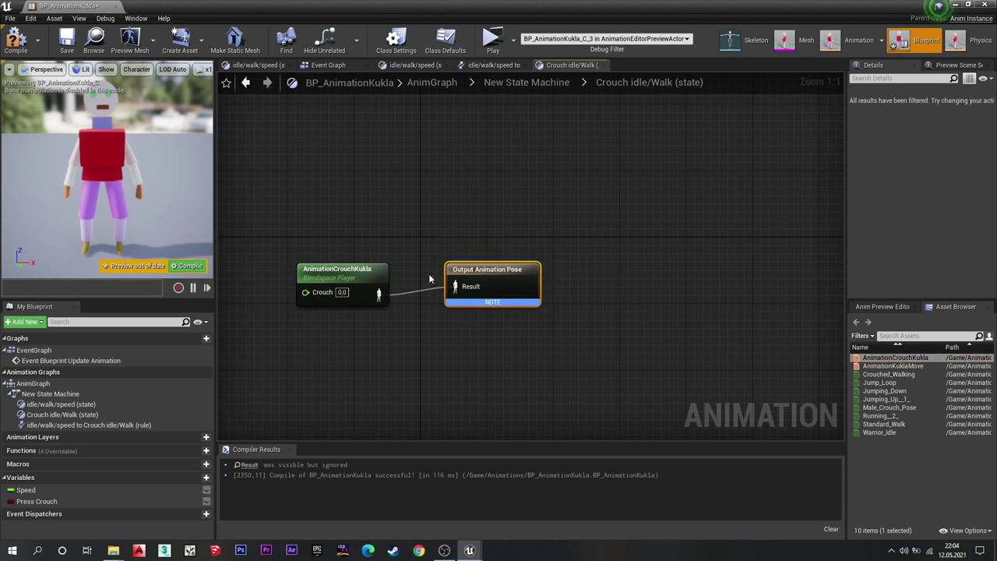
left_click_drag(367, 270, 392, 270)
left_click_drag(514, 270, 523, 269)
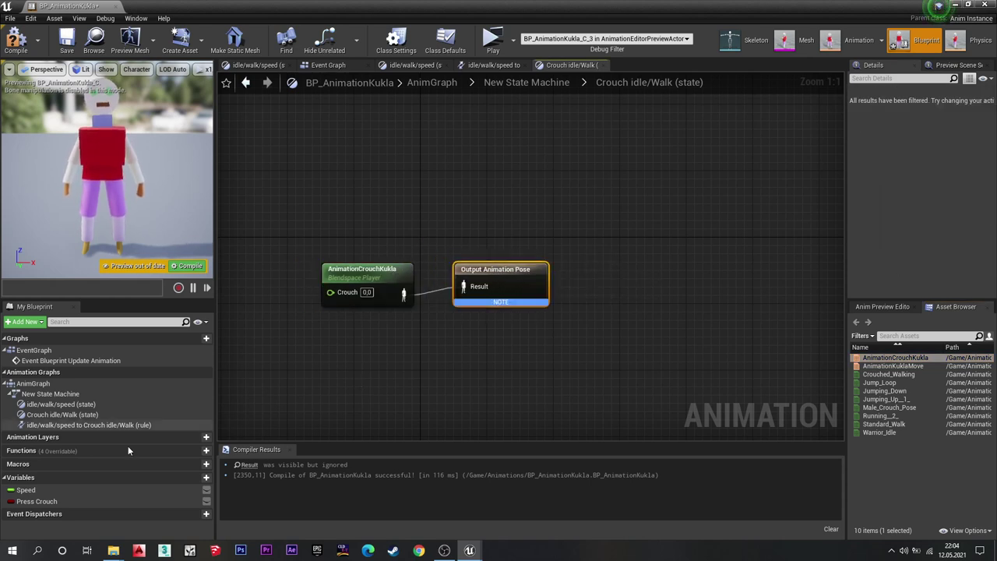
left_click_drag(27, 489, 304, 421)
mouse_move(326, 293)
left_mouse_down()
mouse_move(296, 370)
mouse_move(330, 293)
mouse_move(390, 296)
mouse_move(375, 287)
left_mouse_up()
left_click(345, 302)
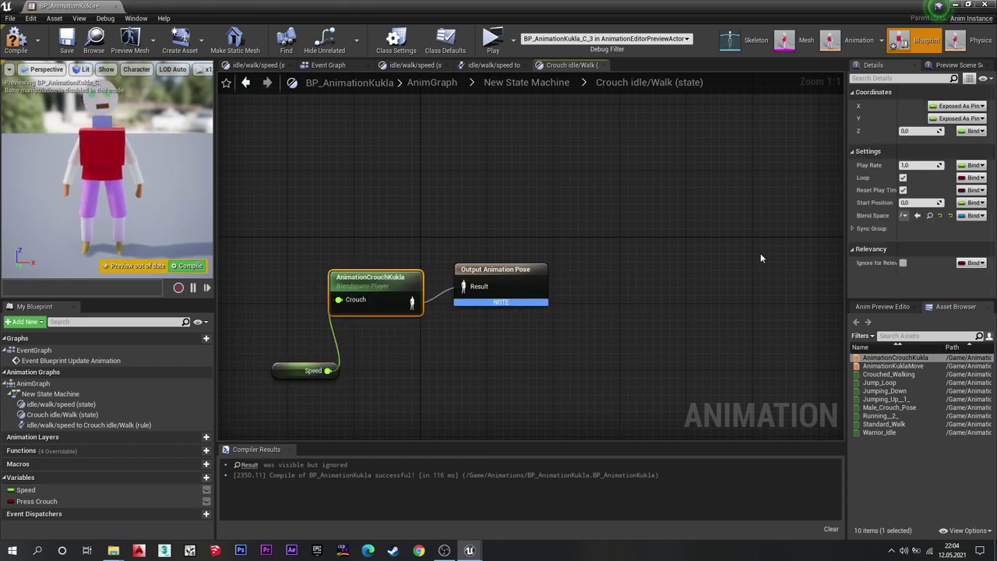
left_click(263, 206)
Give Speed a default value of 300.0 and compile.
left_click(298, 363)
type("300")
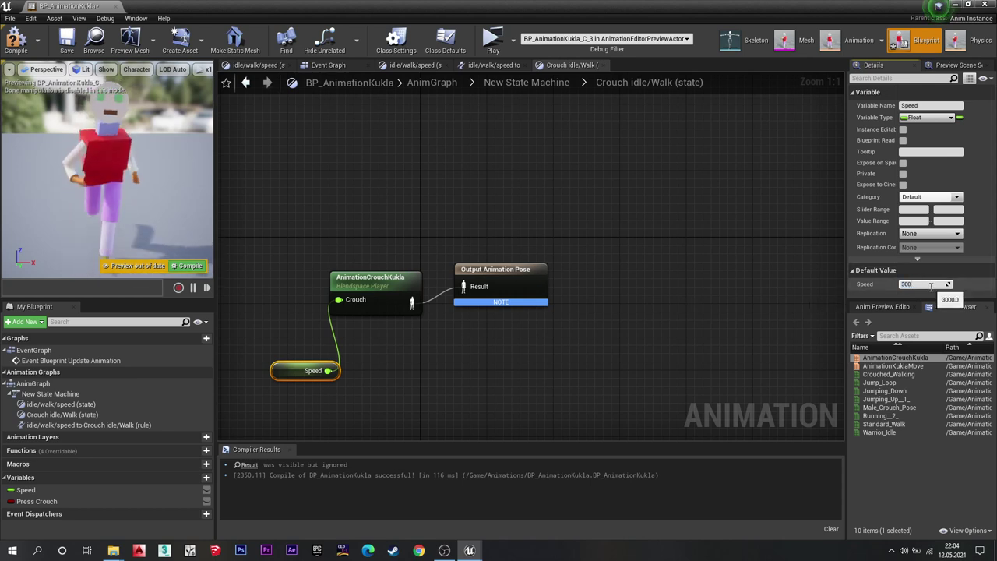
key("Return")
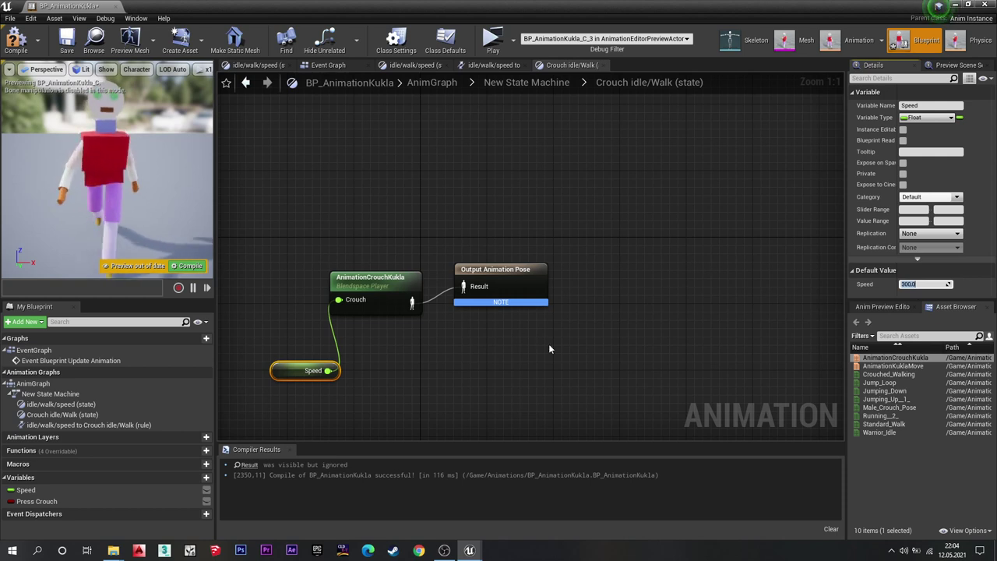
left_click(549, 349)
left_click_drag(511, 273, 521, 282)
left_click(454, 194)
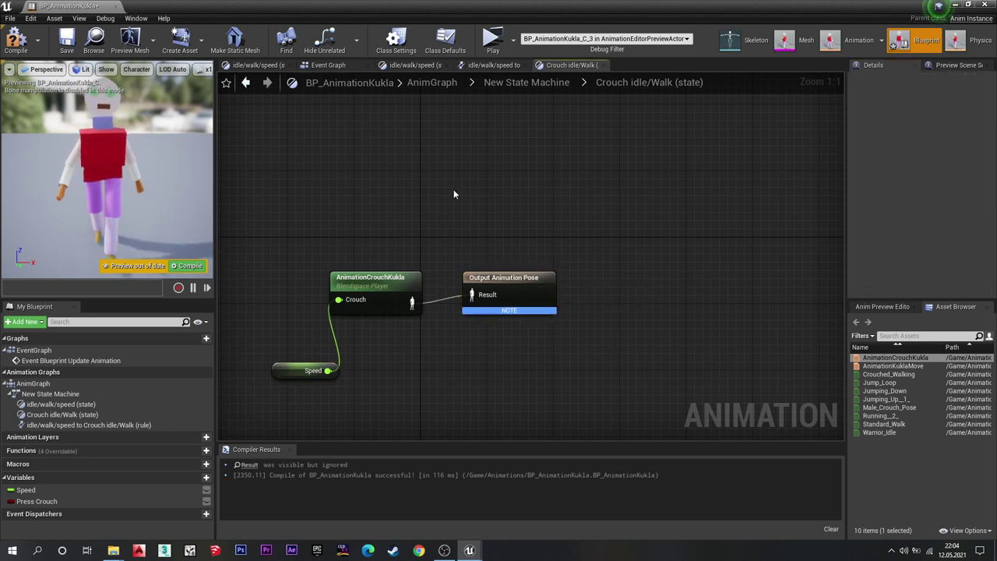
left_click(15, 47)
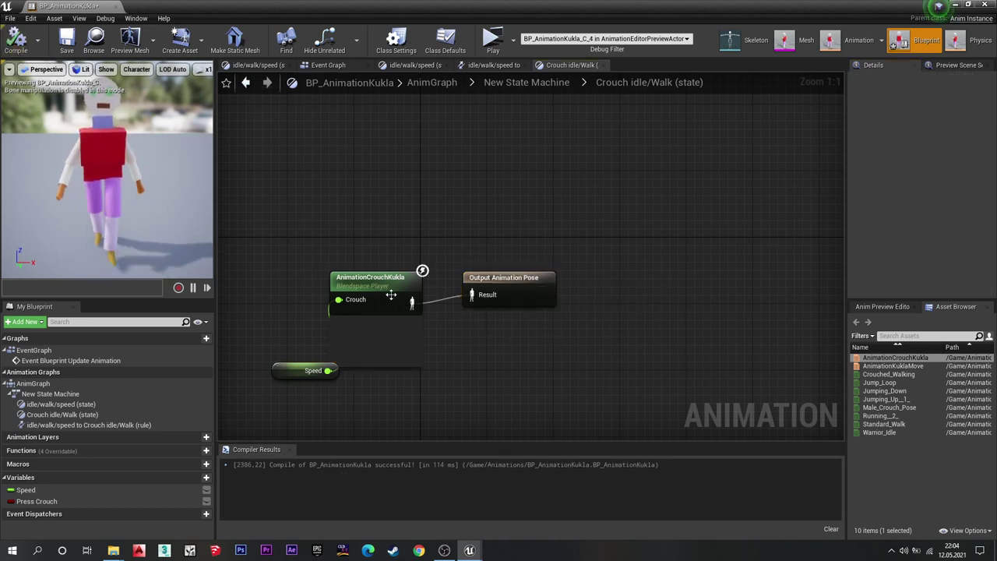
left_click_drag(395, 280, 403, 238)
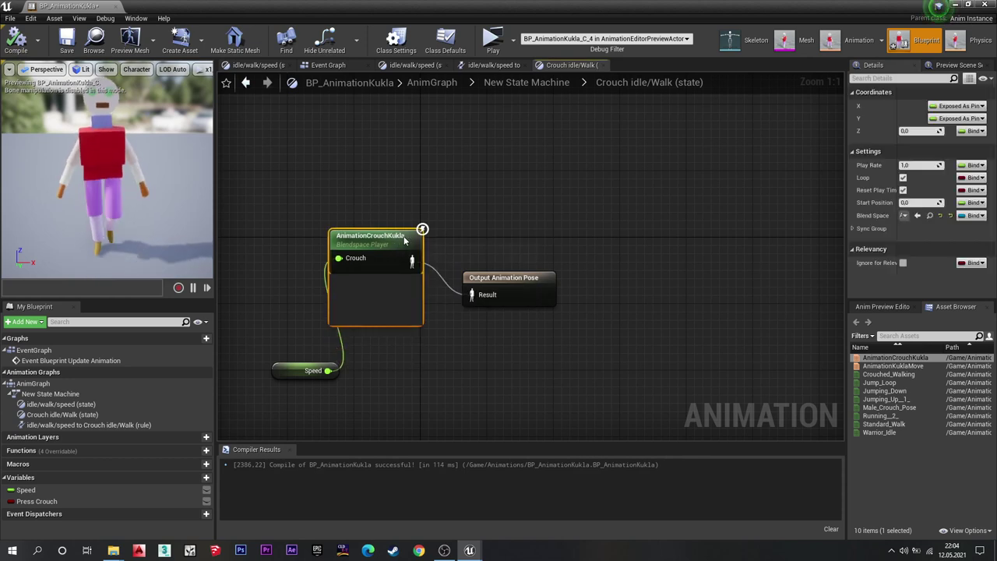
left_click(310, 370)
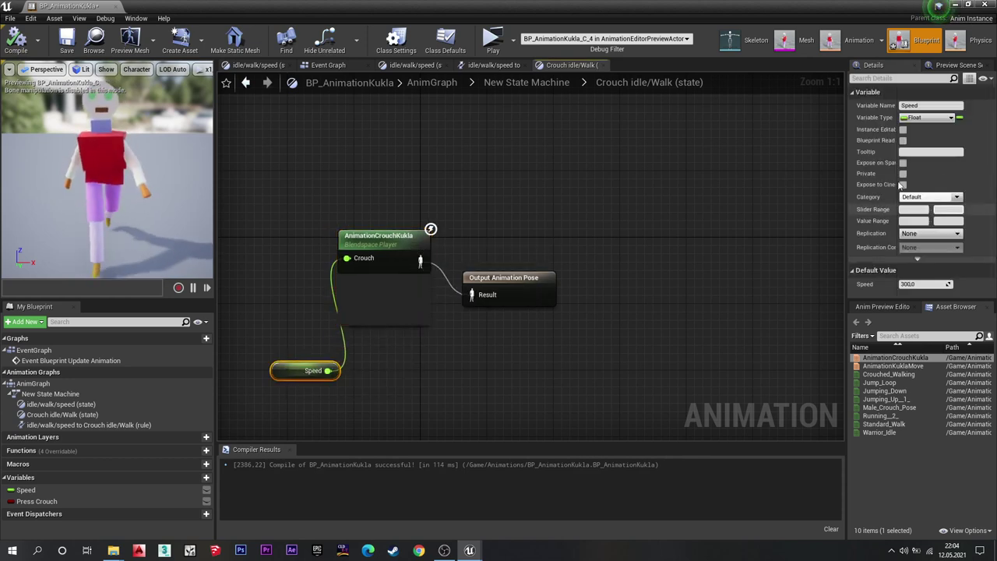
Delete the AnimationCrouchKukla blendspace node from Crouch idle/Walk and recompile.
left_click(72, 394)
double_click(71, 415)
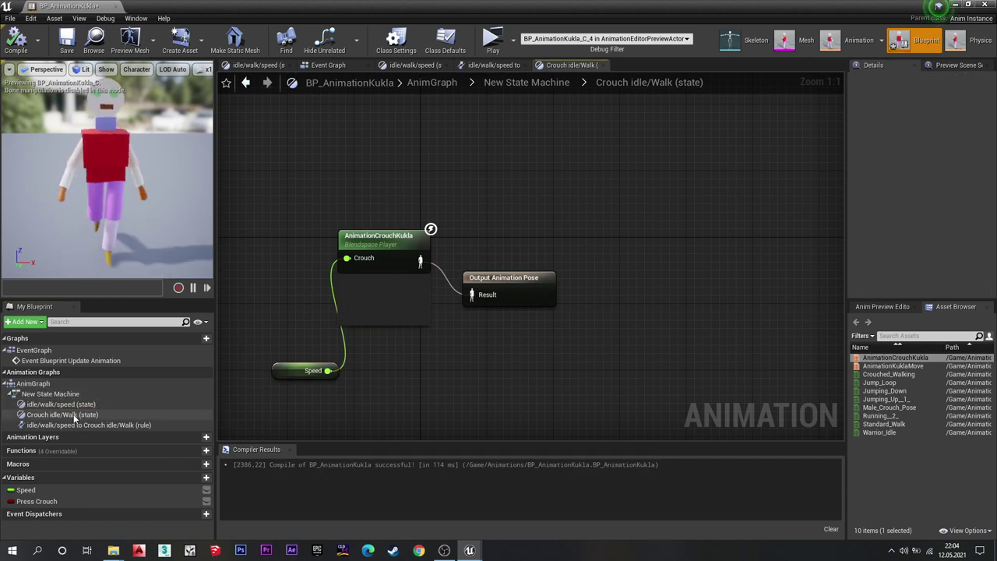
left_click(350, 302)
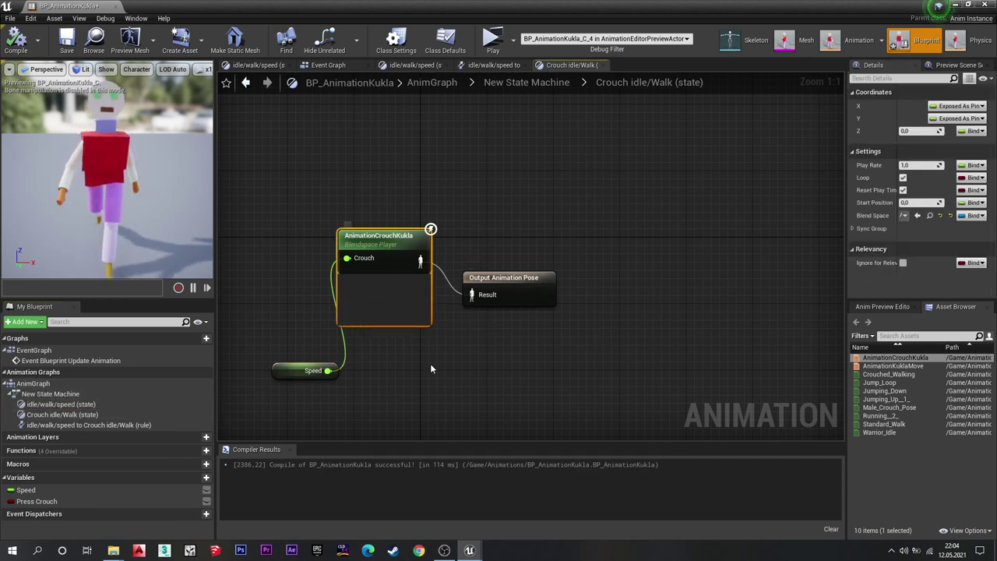
left_click(464, 380)
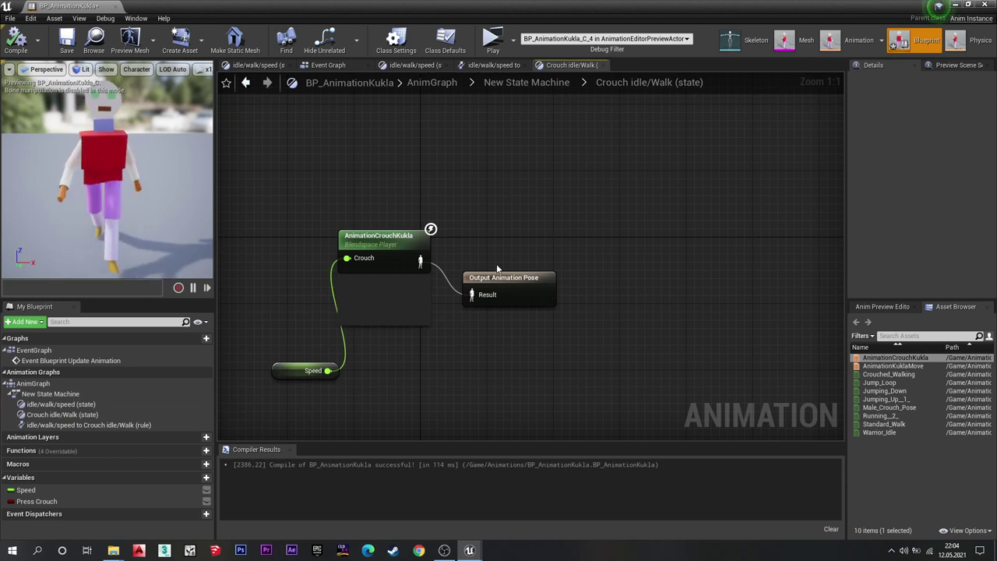
left_click(401, 243)
key("Delete")
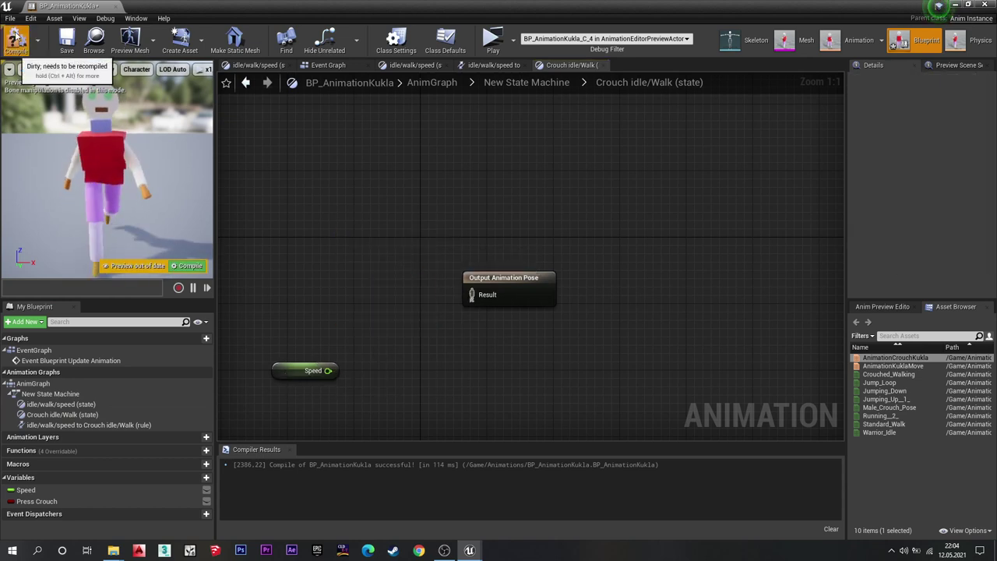
left_click(16, 39)
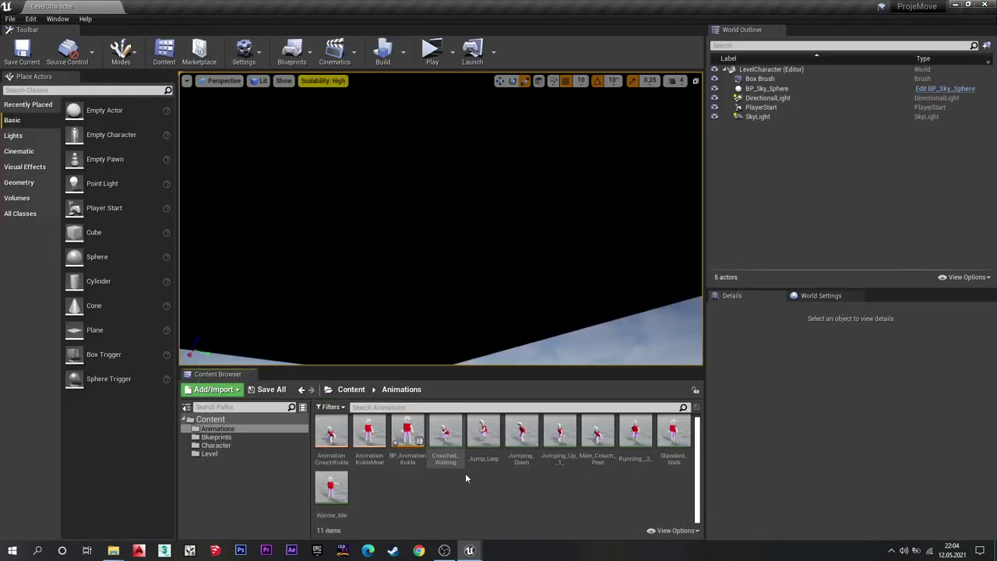
Scrub the AnimationCrouchKukla preview from Crouch 0.0 to 300.0 and back, then close it.
double_click(331, 435)
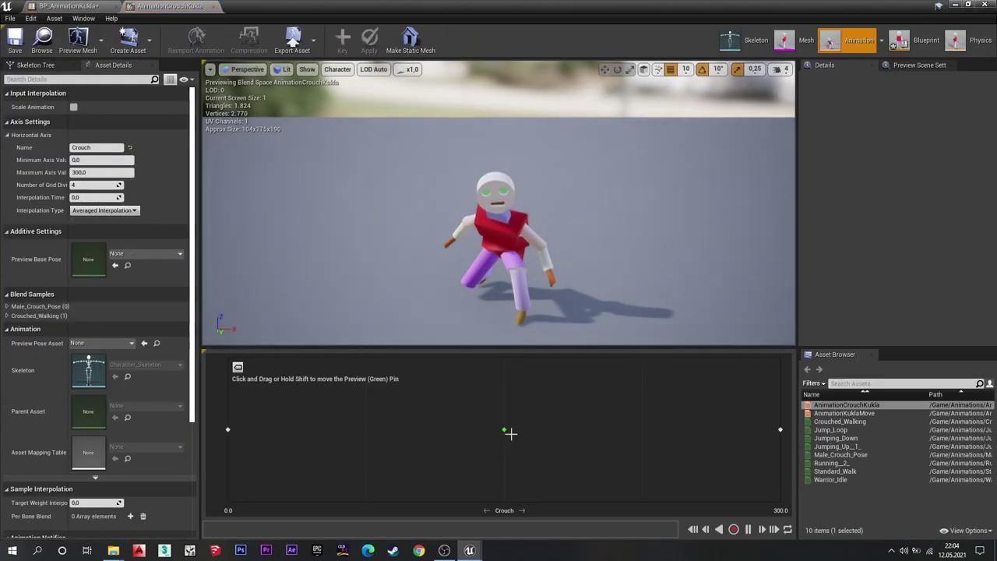
left_click_drag(511, 434, 204, 431)
left_click_drag(316, 433, 804, 435)
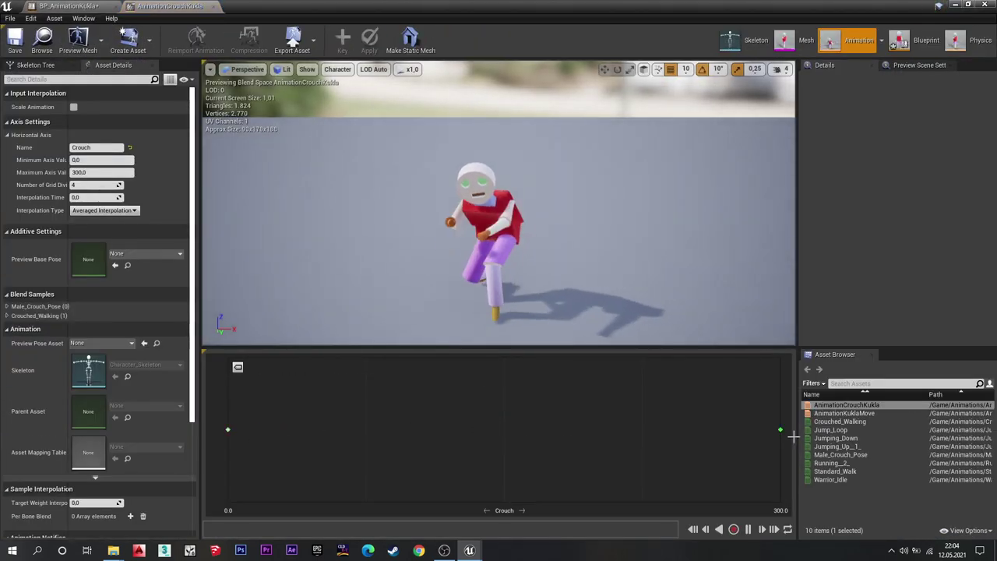
left_click_drag(629, 450, 202, 460)
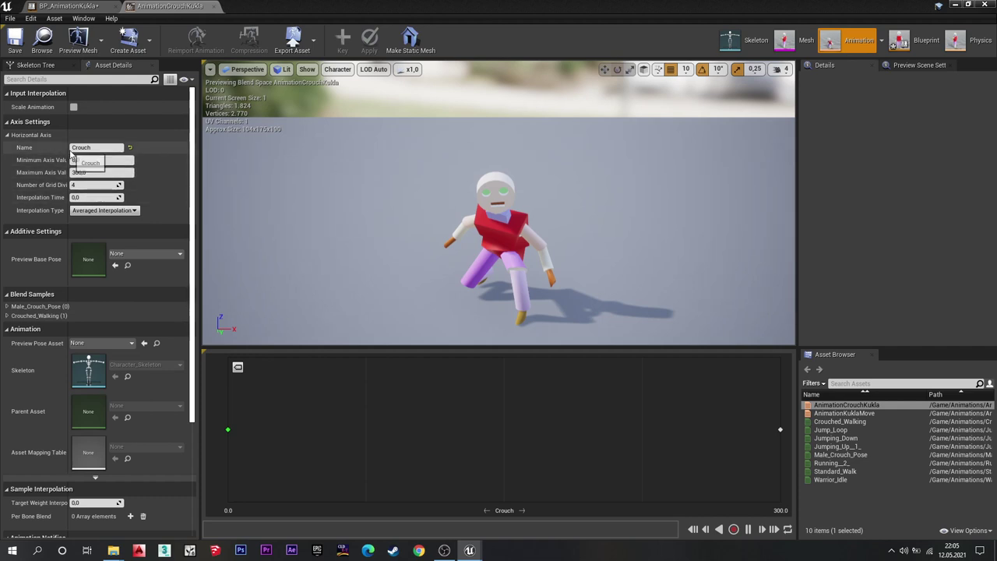
left_click_drag(65, 147, 93, 146)
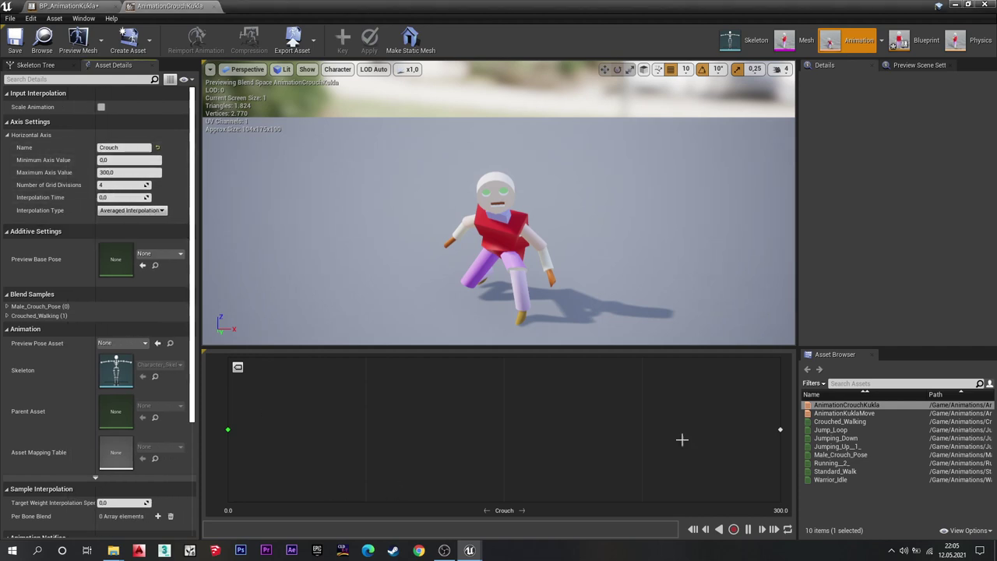
left_click(983, 5)
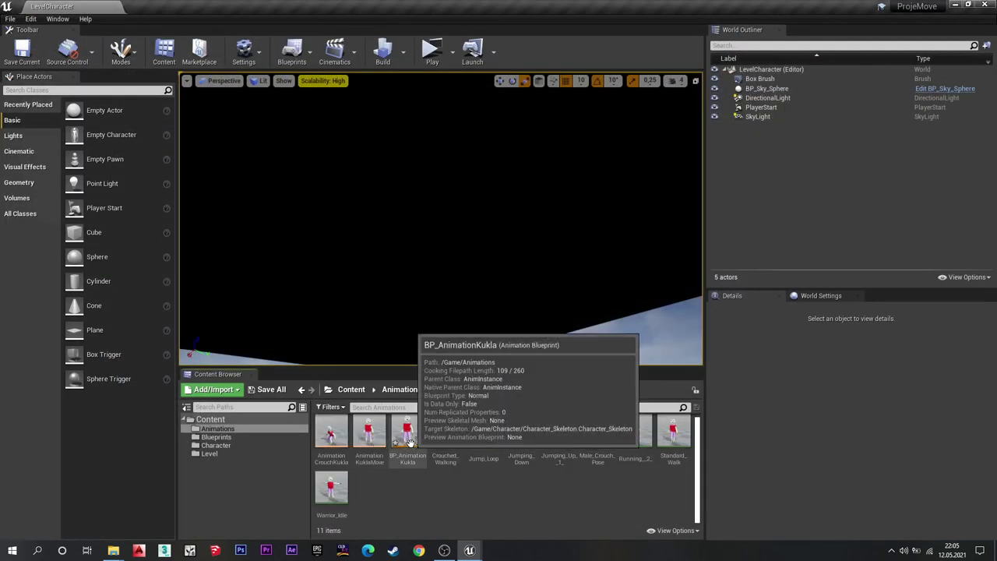
Add the AnimationCrouchKukla blendspace to the Crouch idle/Walk state graph and compile.
double_click(411, 447)
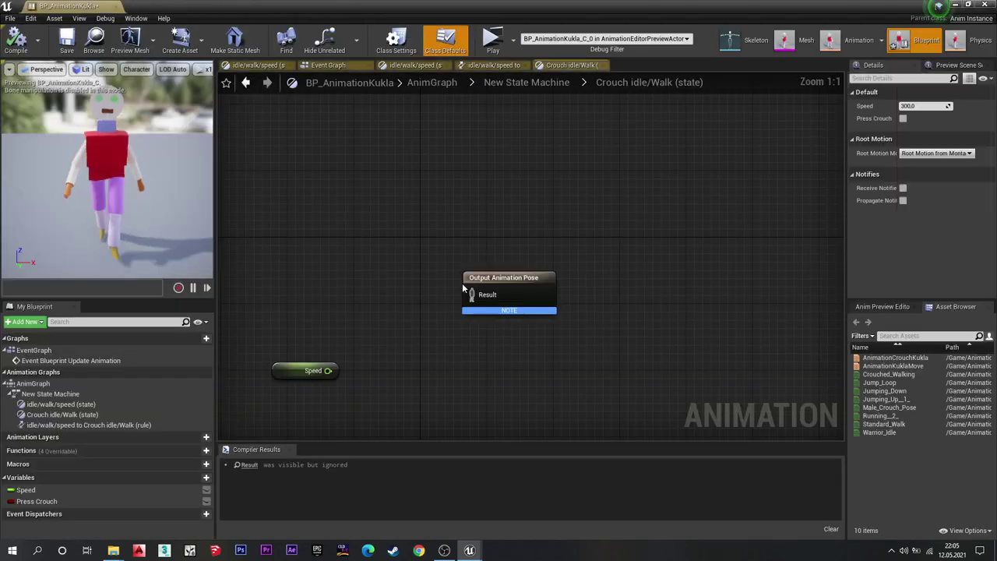
left_click_drag(306, 376, 297, 376)
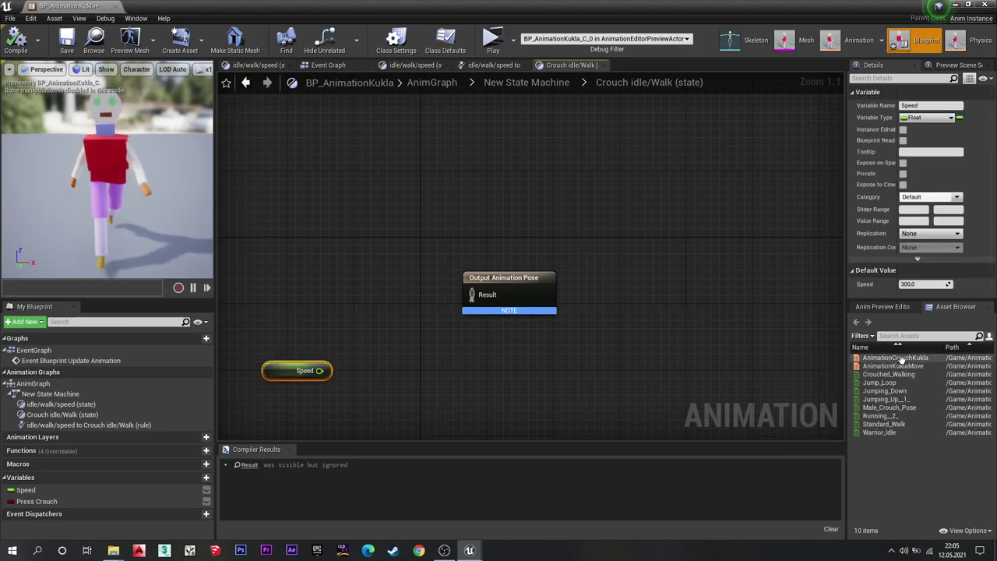
mouse_move(895, 357)
left_mouse_down()
mouse_move(684, 480)
mouse_move(478, 310)
left_mouse_up()
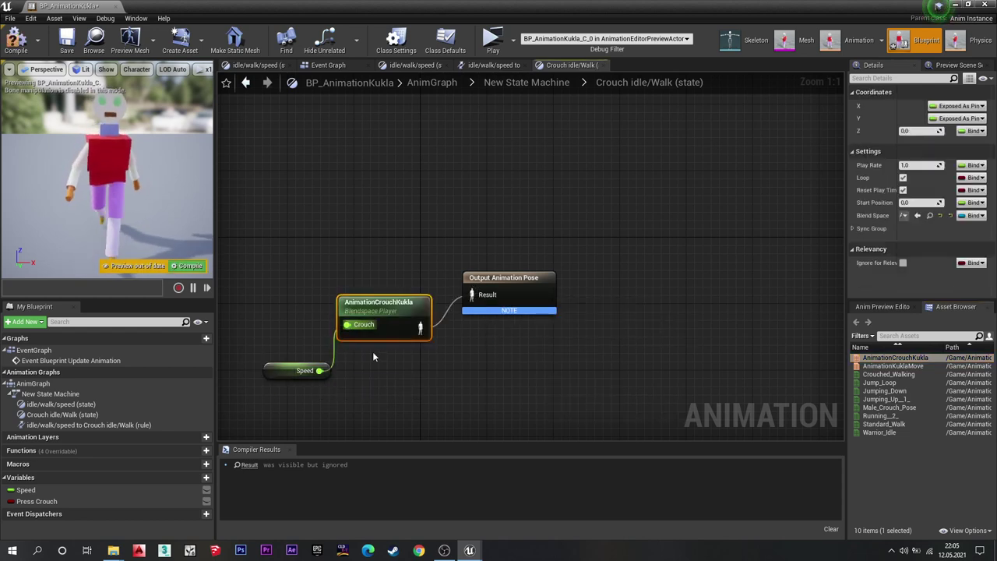
left_click(17, 41)
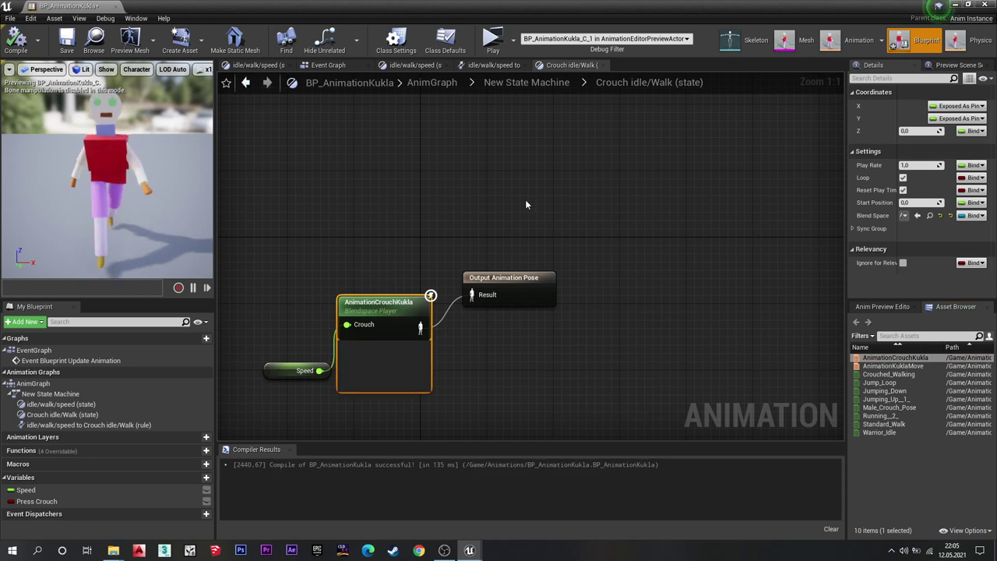
right_click_drag(525, 204, 546, 207)
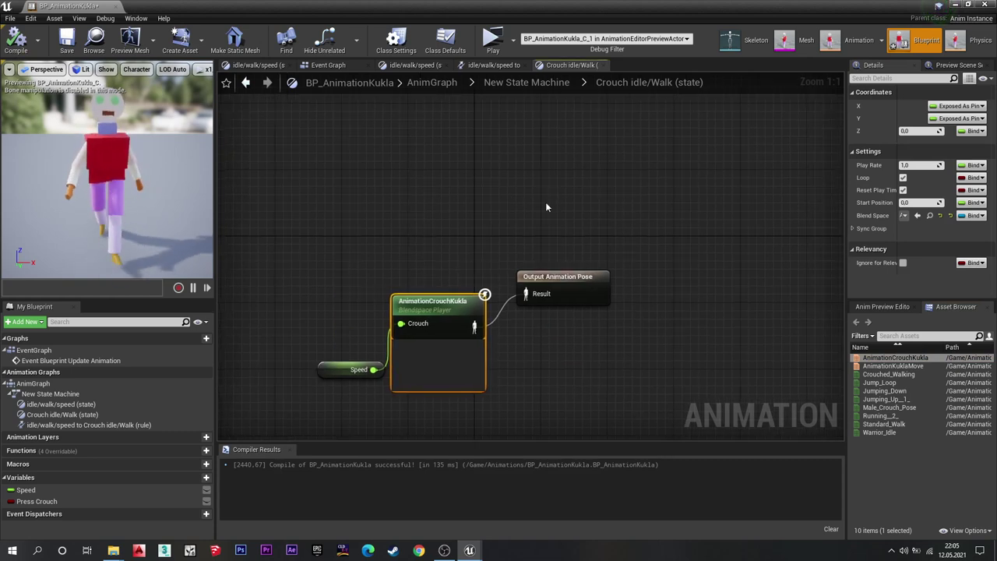
Preview the AnimationCrouchKukla crouch pose near 285 in the blend space editor.
double_click(465, 304)
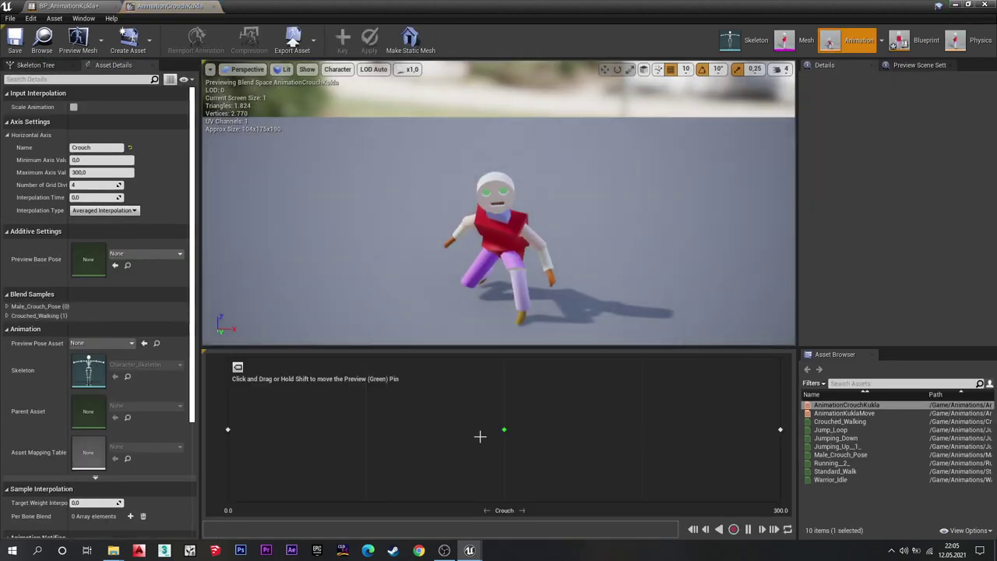
left_click_drag(501, 429, 754, 455)
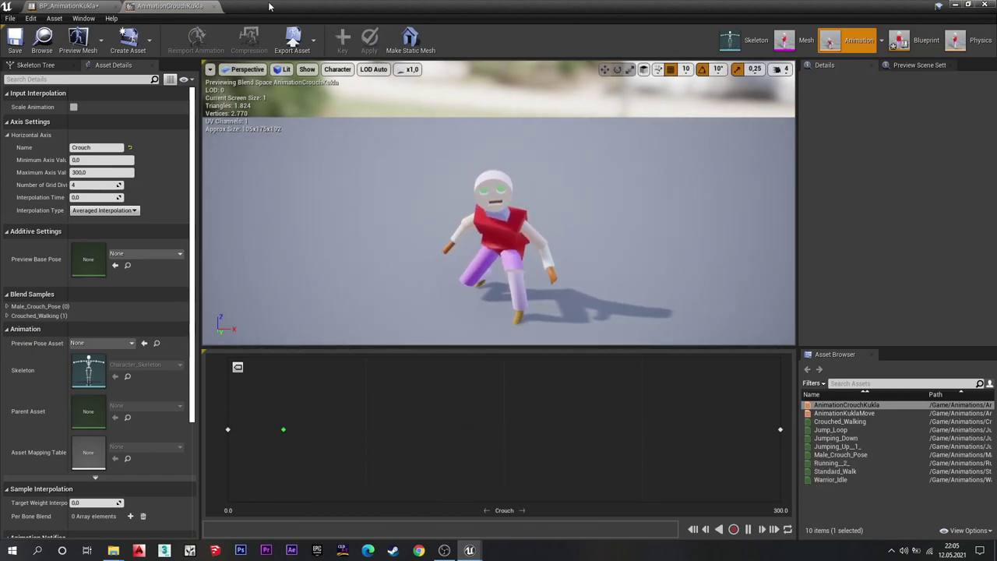
left_click(215, 7)
Set Press Crouch's default value to true and close the animation blueprint.
right_click_drag(683, 362, 641, 341)
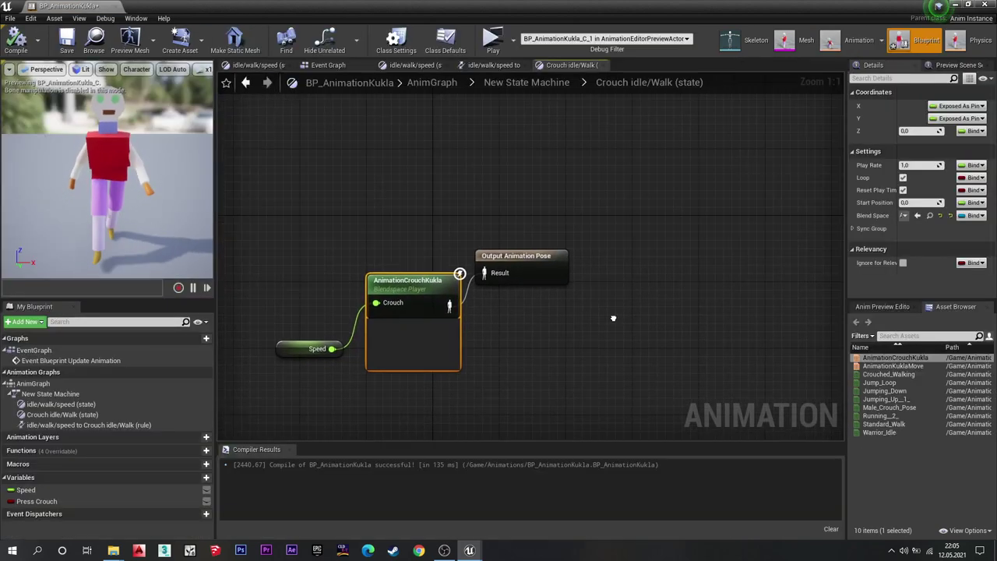
left_click(42, 501)
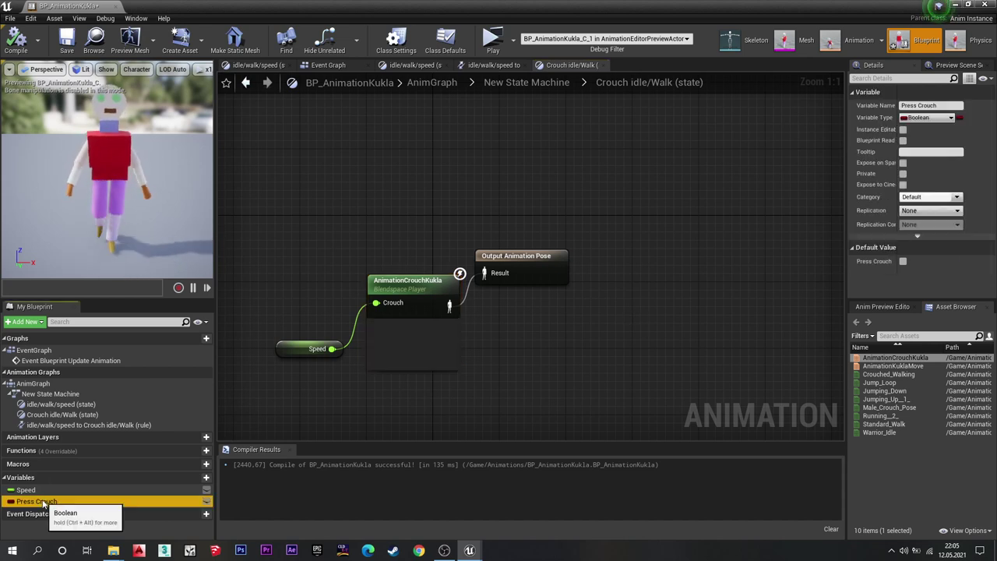
left_click(904, 262)
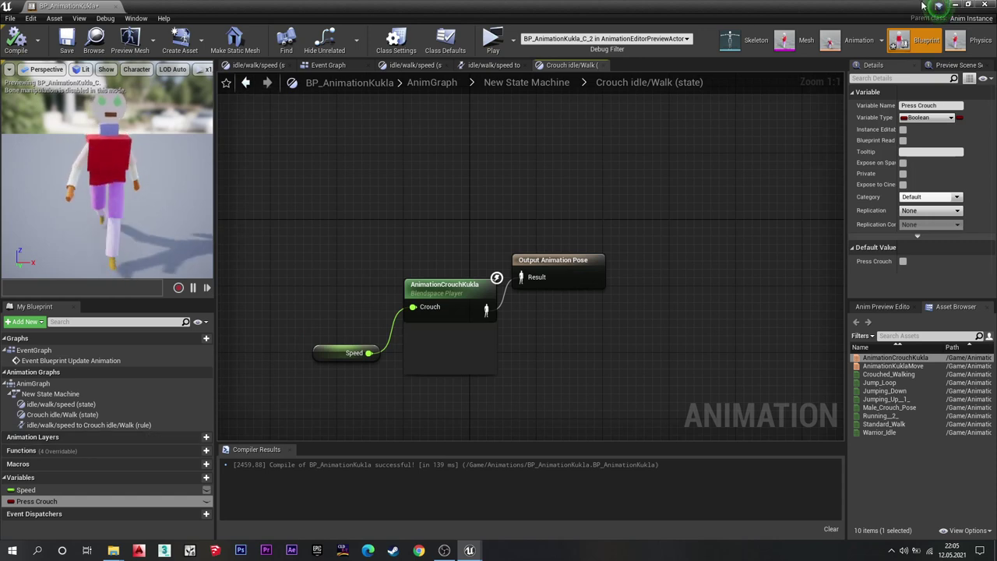
left_click(968, 14)
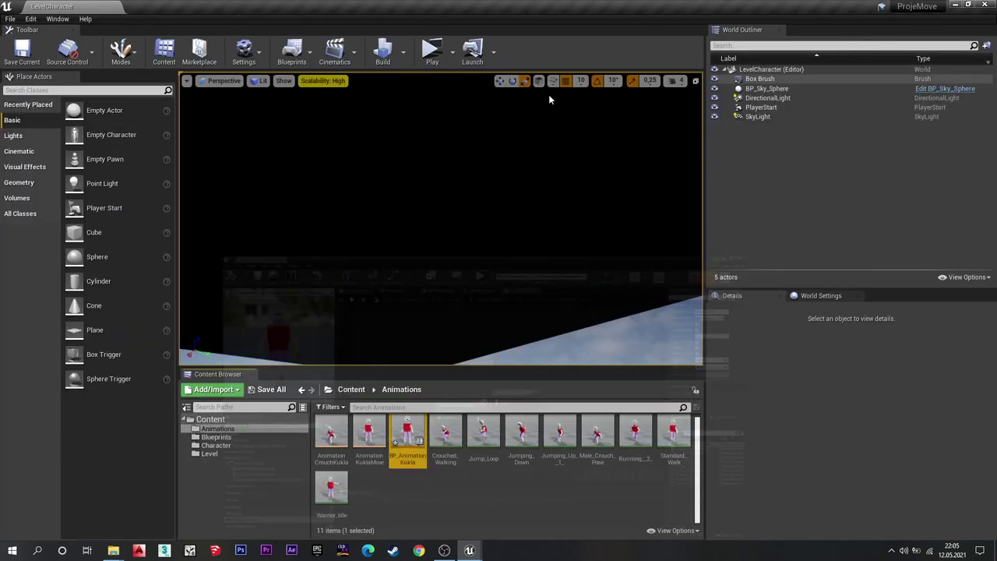
left_click(447, 55)
key("w")
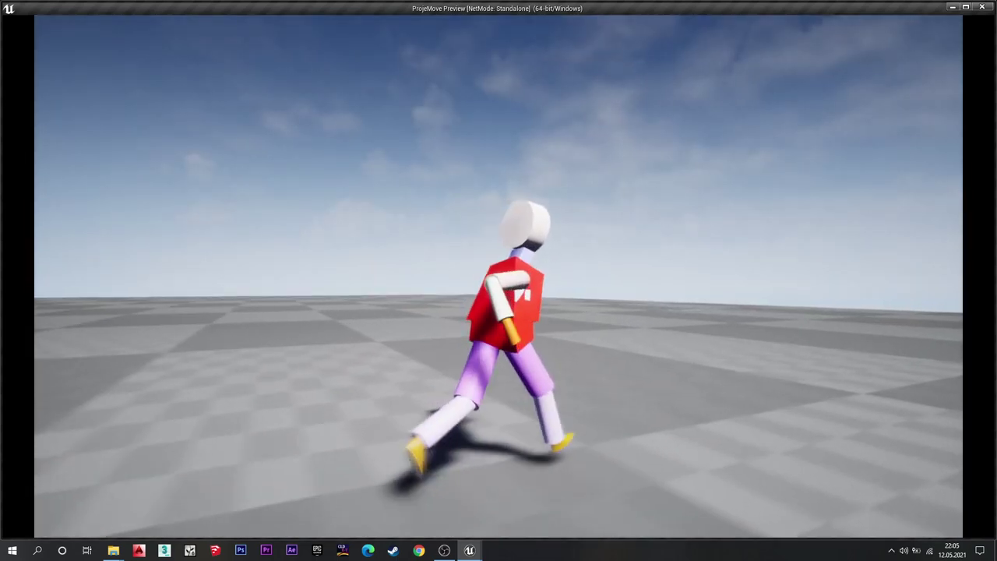
key("space")
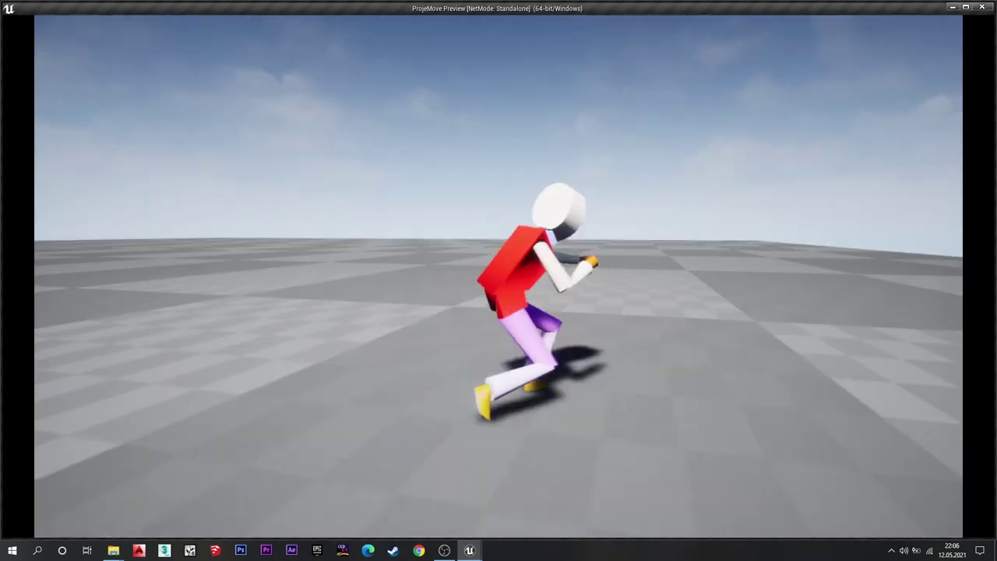
key("Escape")
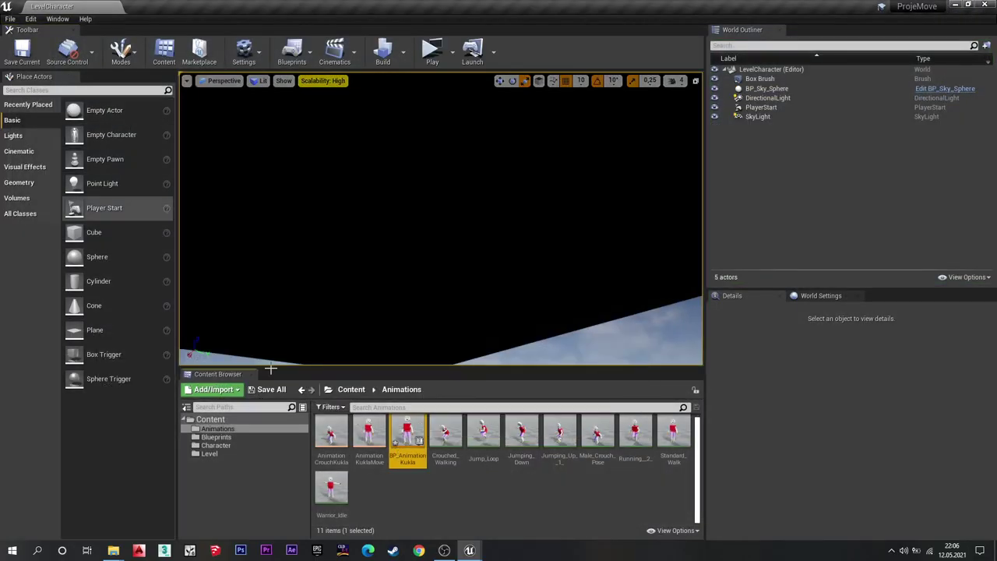
Open the BP_CharacterKukla blueprint from the Blueprints folder.
left_click(352, 392)
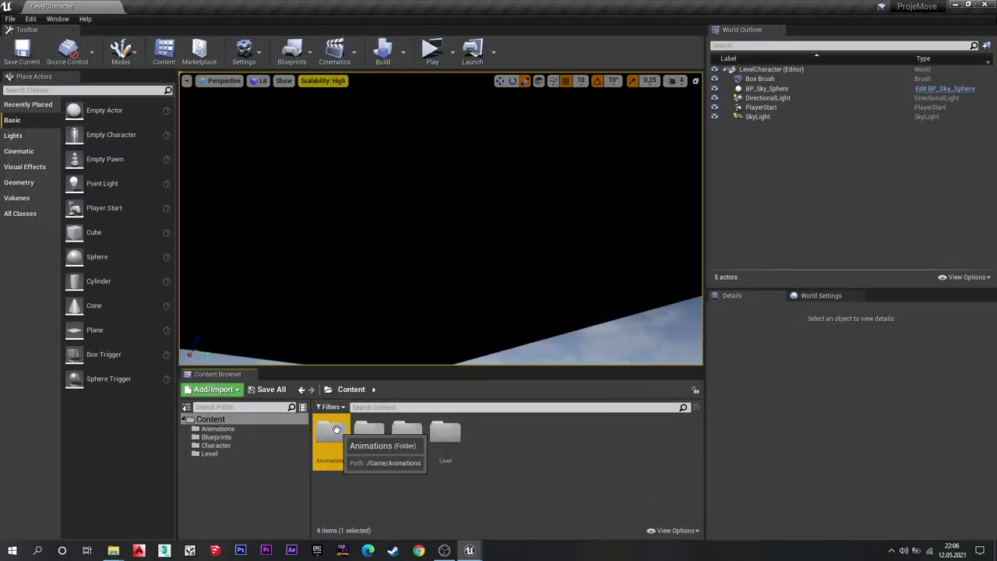
double_click(332, 437)
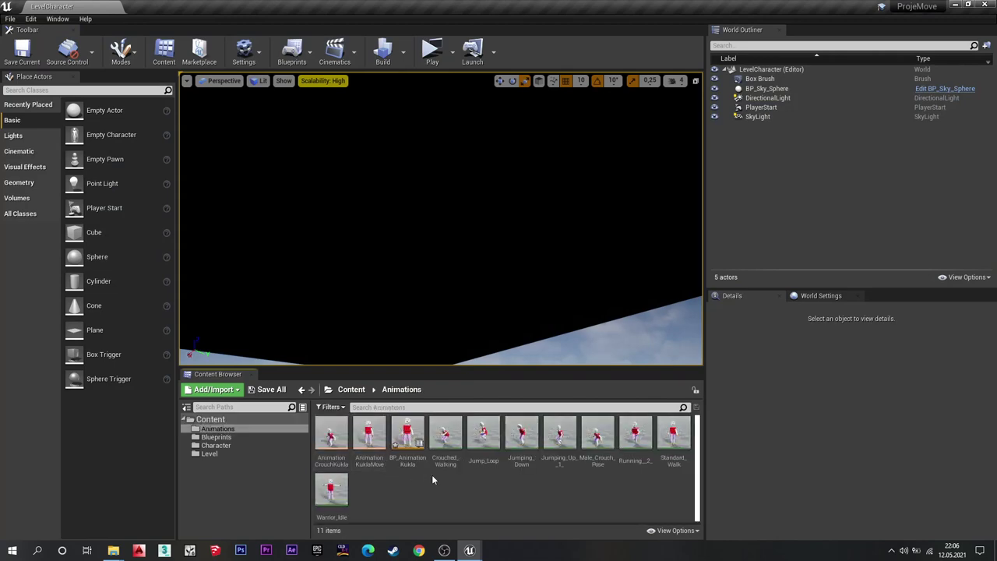
left_click(358, 389)
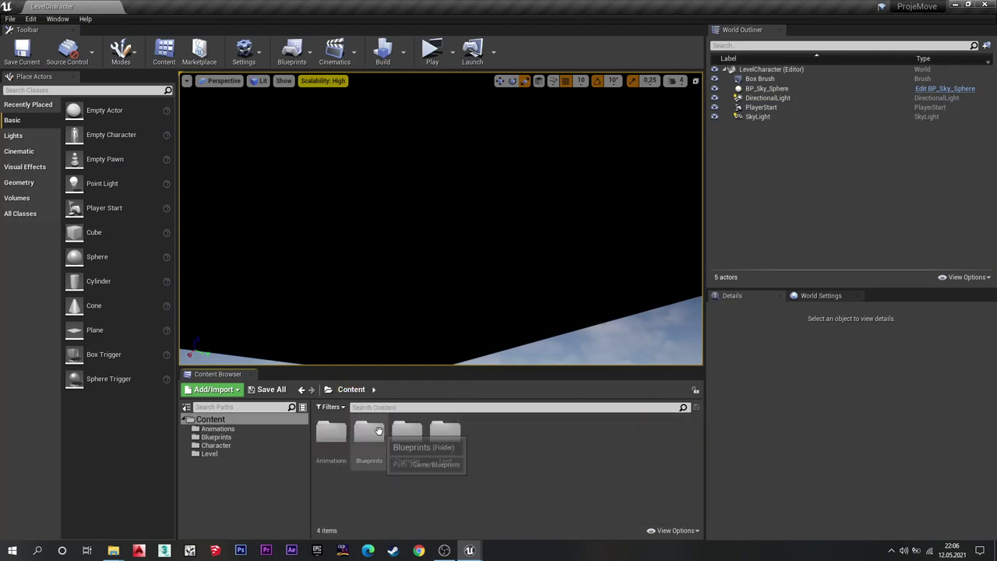
double_click(370, 435)
double_click(331, 437)
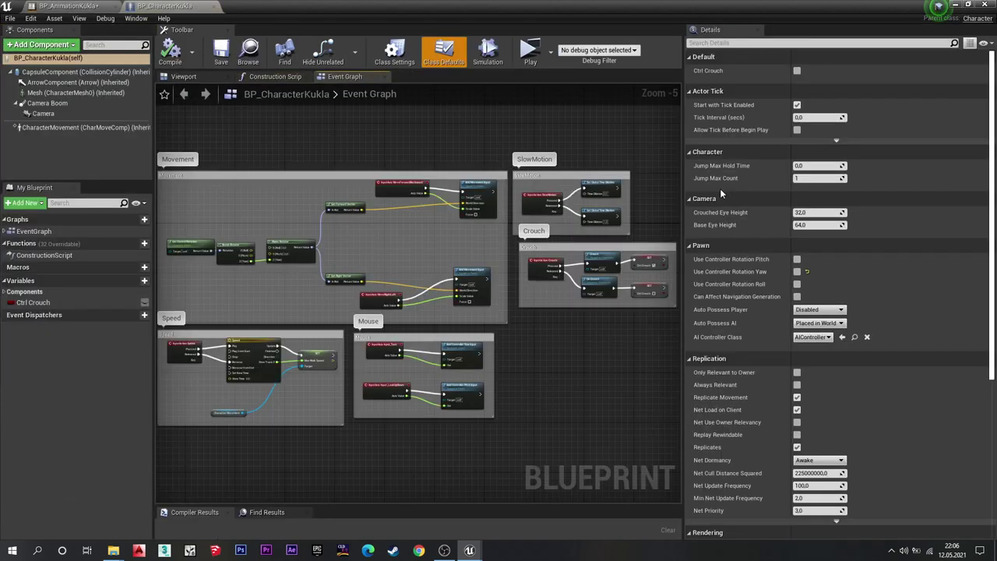
Filter CharacterMovement properties by 'can' to check Can Crouch and Can Jump, then compile.
left_click(46, 129)
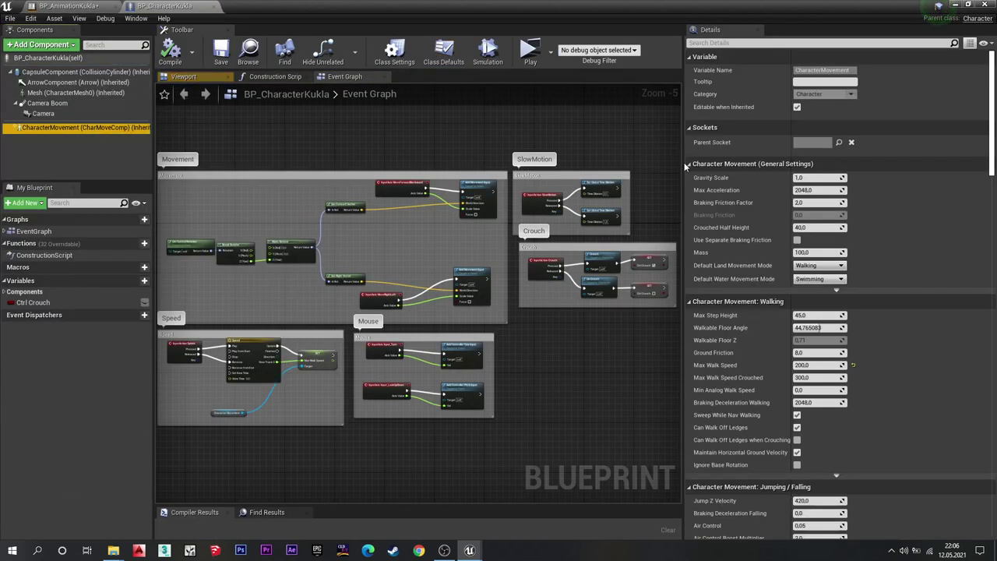
left_click(776, 43)
type("ca")
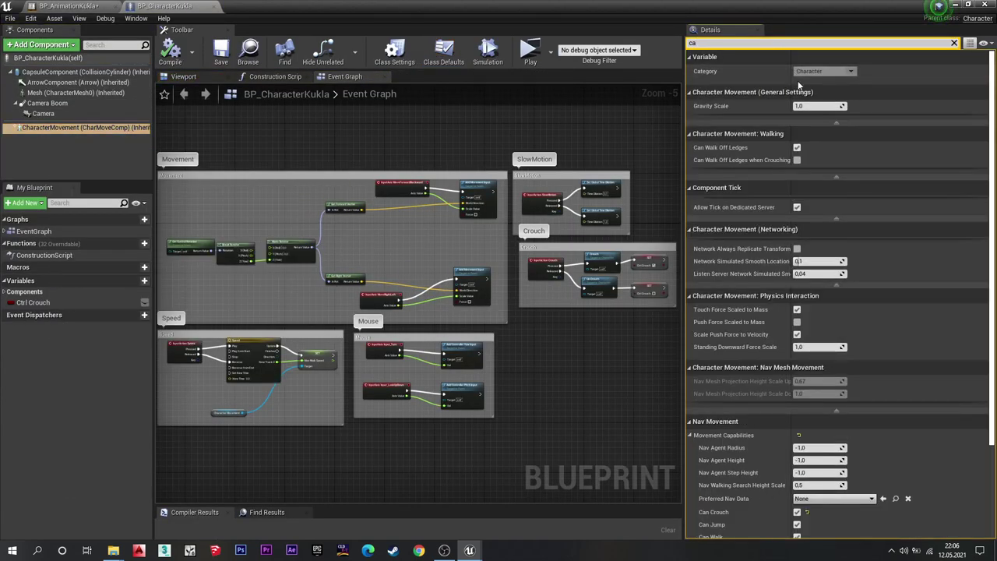
type("n")
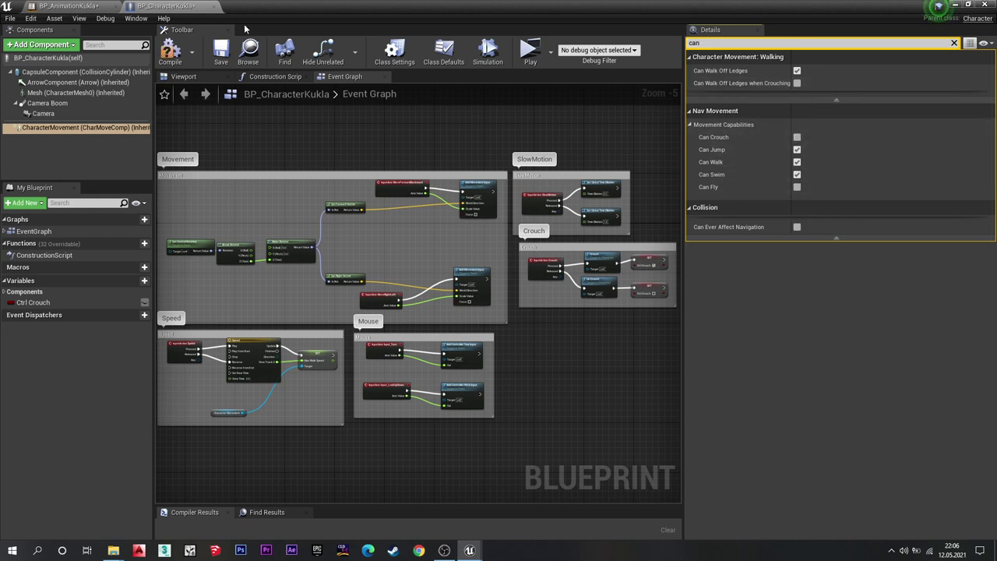
left_click(174, 51)
left_click(530, 52)
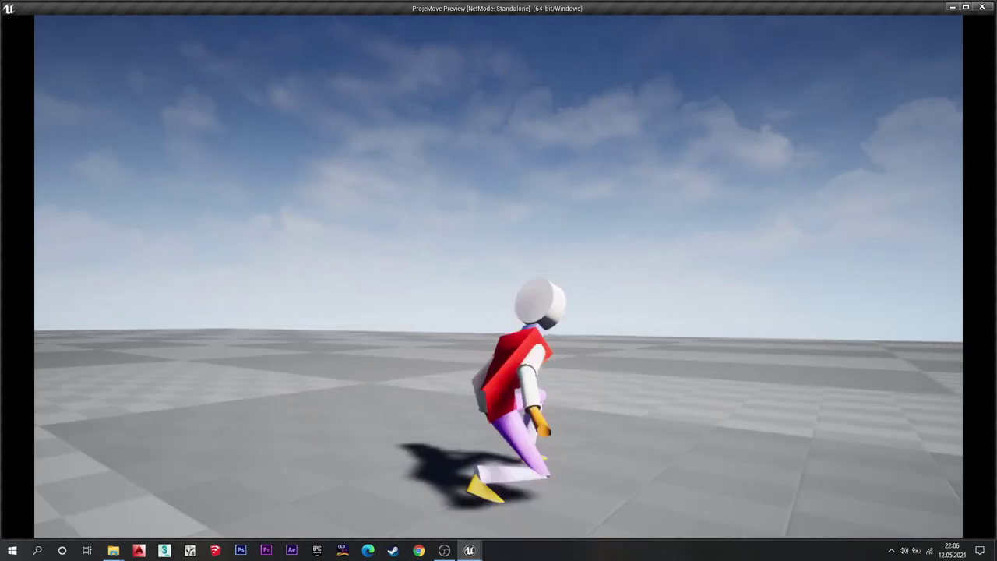
key("Escape")
right_click_drag(564, 376, 527, 325)
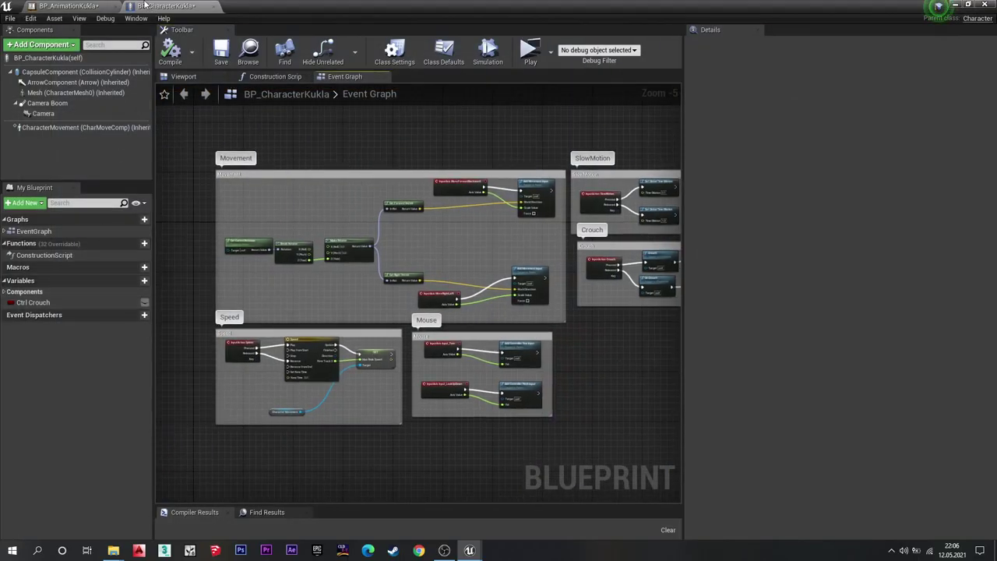
In BP_AnimationKukla, review the idle/walk/speed to Crouch idle/Walk rule and Press Crouch.
left_click(70, 6)
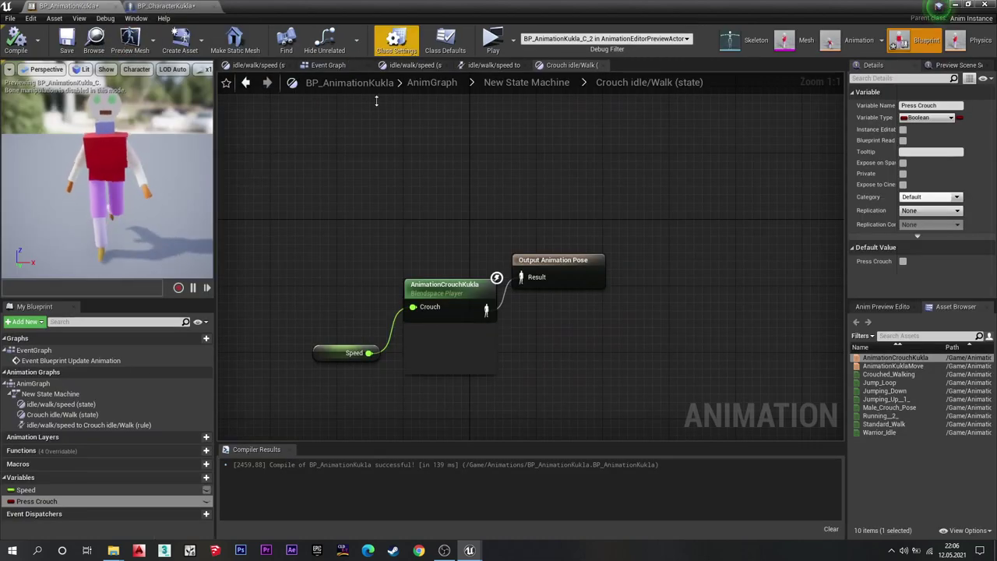
double_click(61, 403)
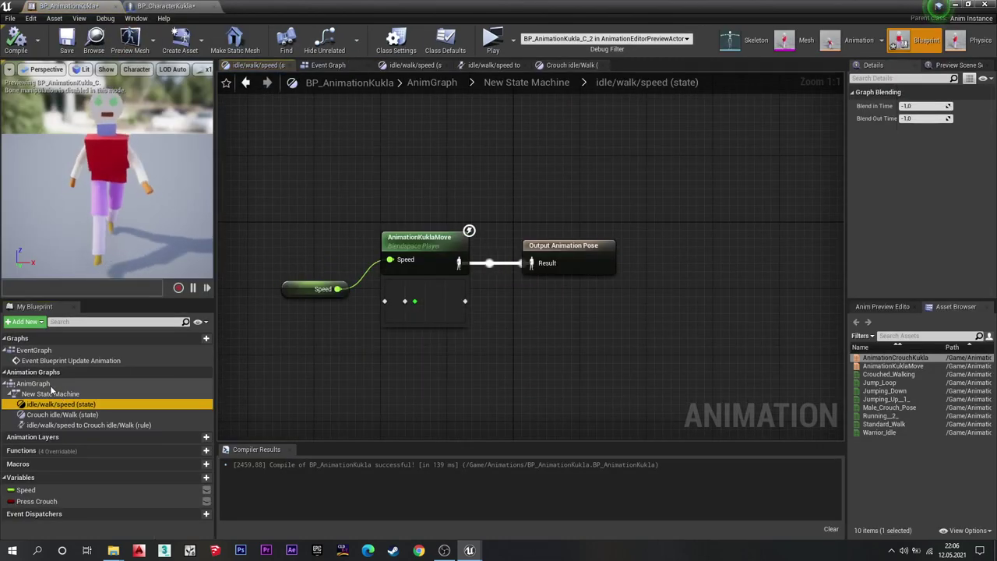
double_click(48, 394)
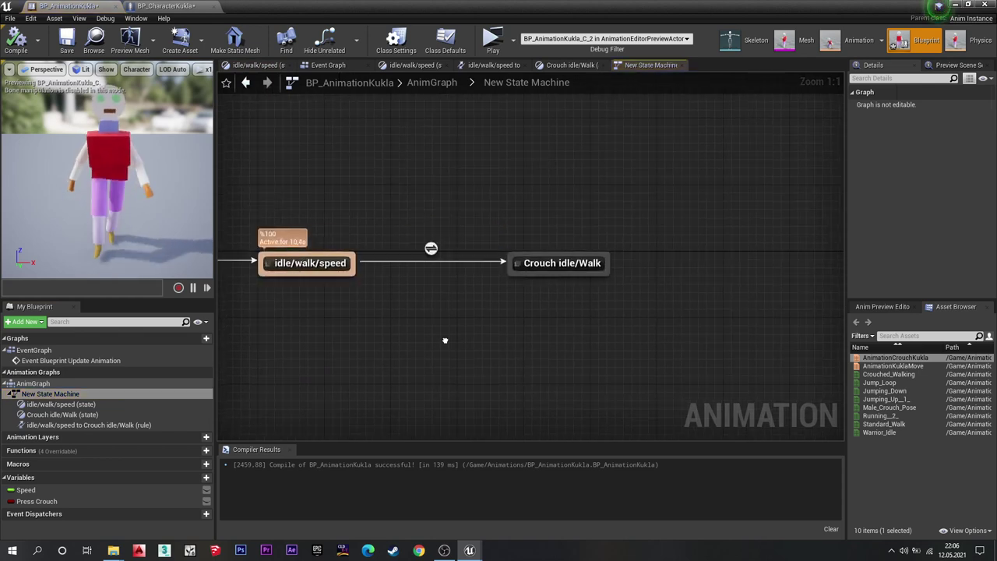
double_click(430, 249)
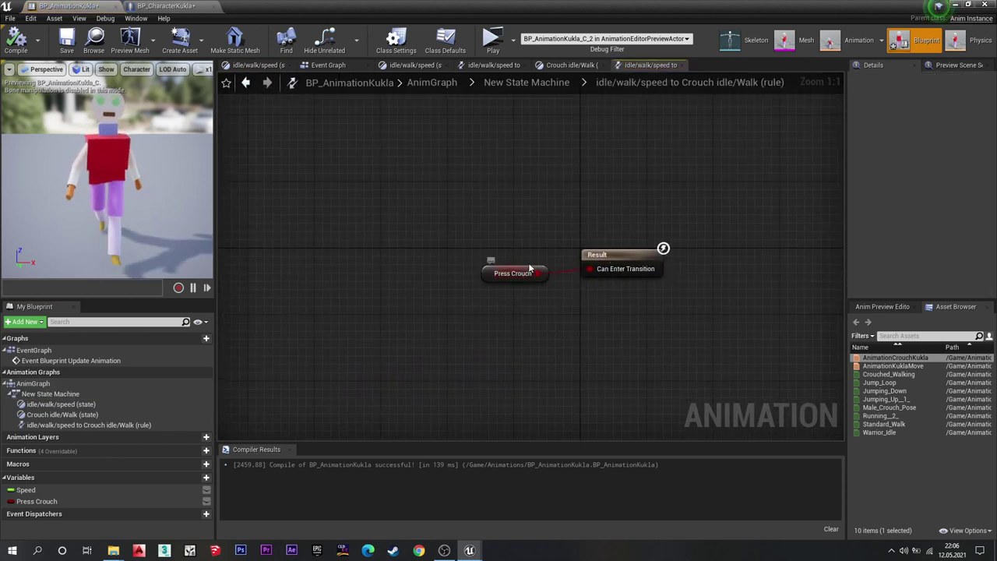
left_click(531, 267)
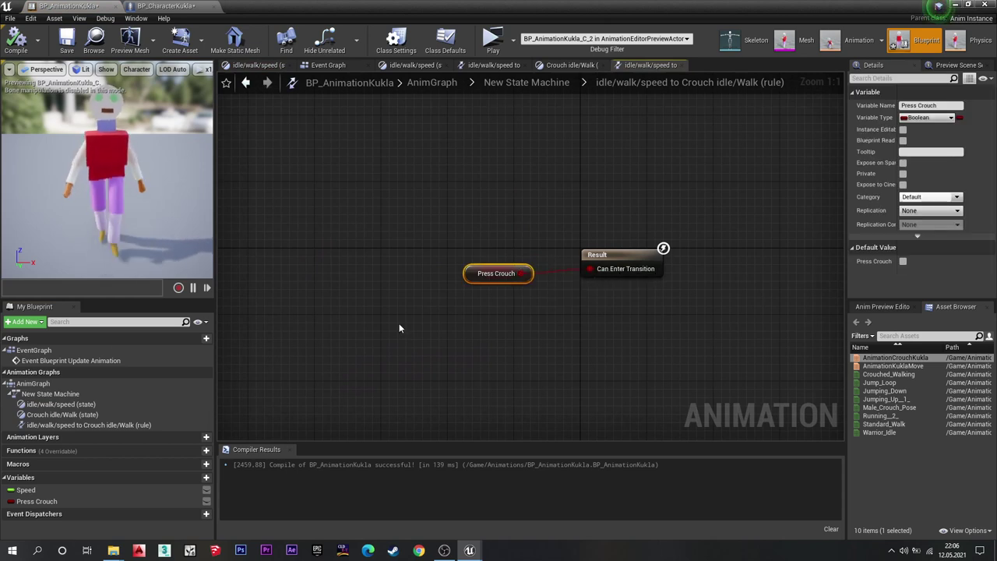
double_click(35, 384)
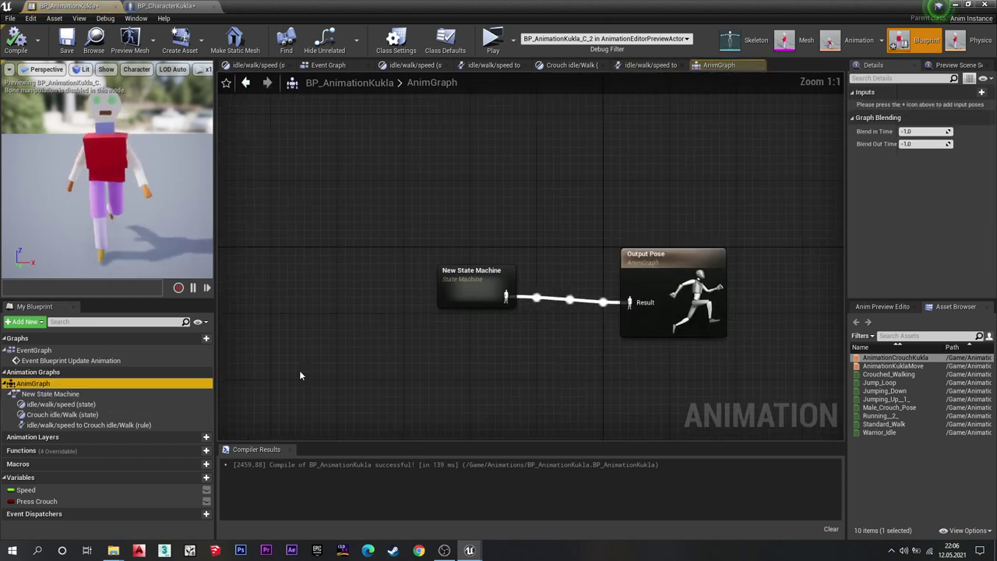
double_click(39, 396)
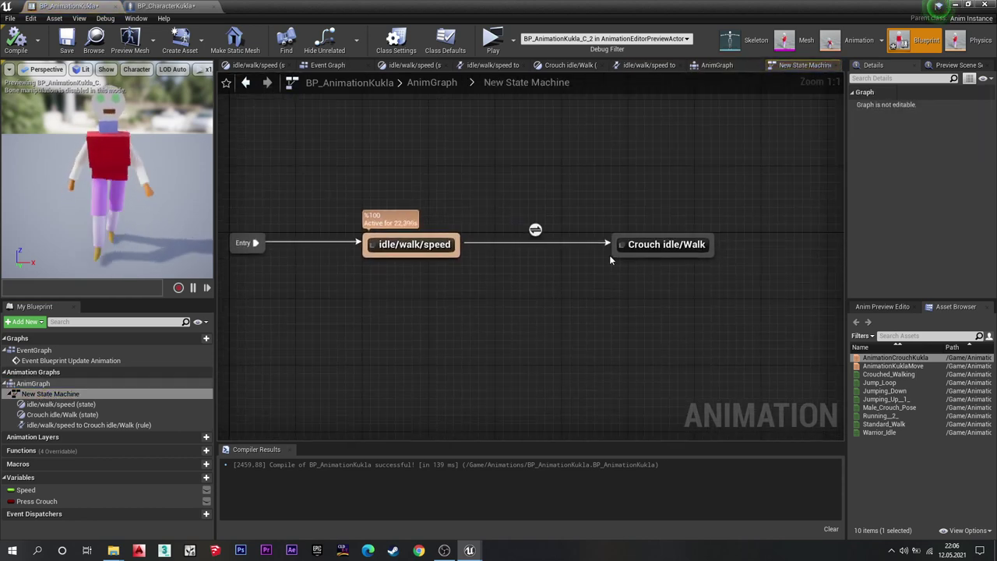
Connect Crouch idle/Walk back to idle/walk/speed and read Press Crouch in its rule, searching 'not bool'.
left_click_drag(614, 252, 501, 283)
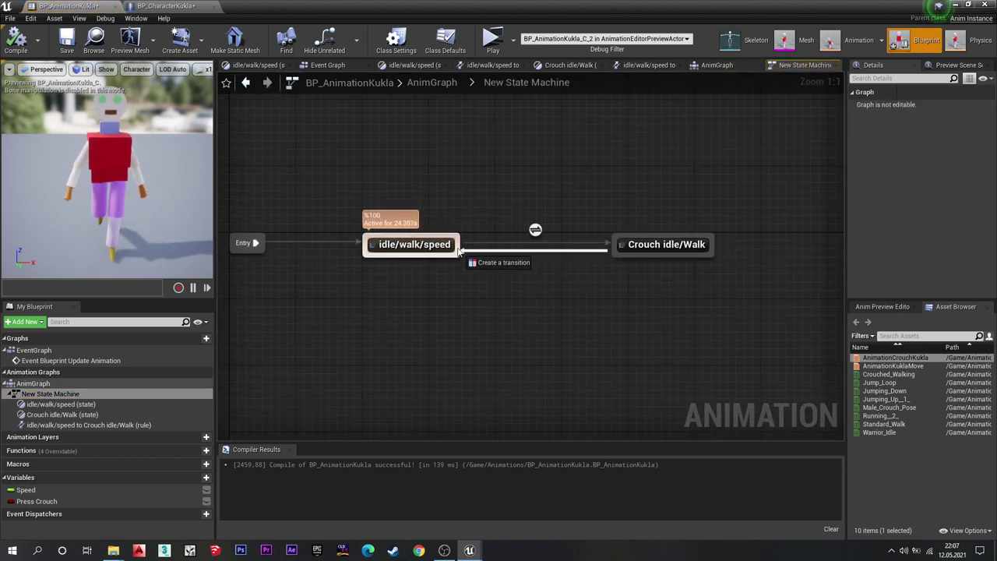
left_click_drag(460, 250, 460, 249)
double_click(535, 262)
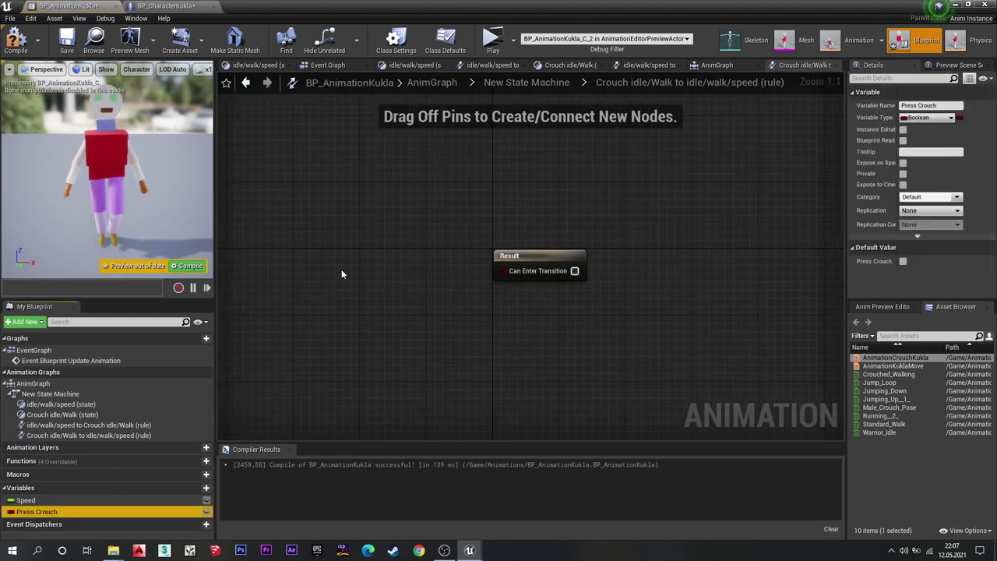
left_click_drag(41, 512, 338, 269)
left_click(363, 280)
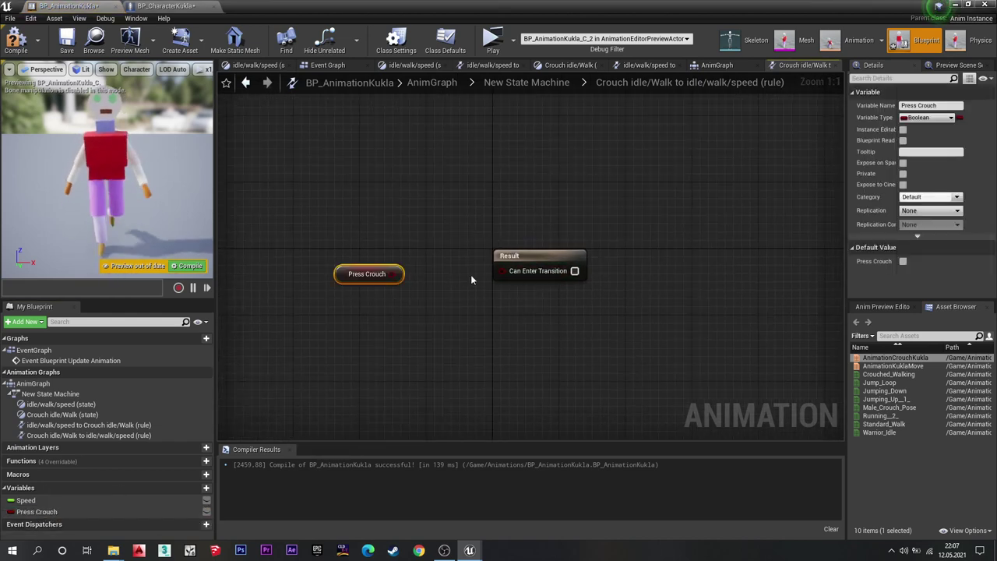
left_click_drag(412, 353, 412, 353)
type("not bol")
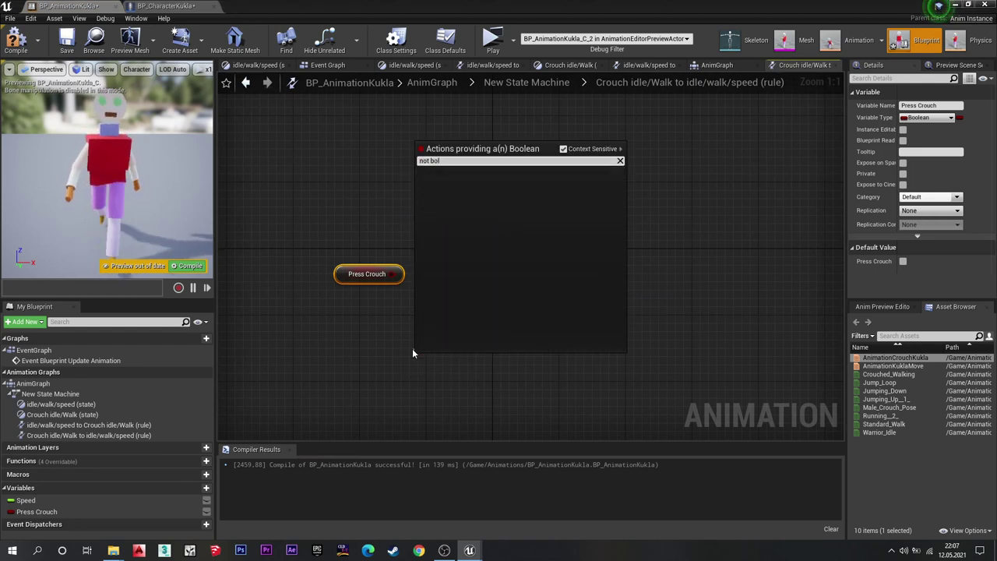
key("BackSpace")
key("BackSpace")
Feed a NOT node into Result, then run the character around with S, D, W, A.
type("ol")
key("Return")
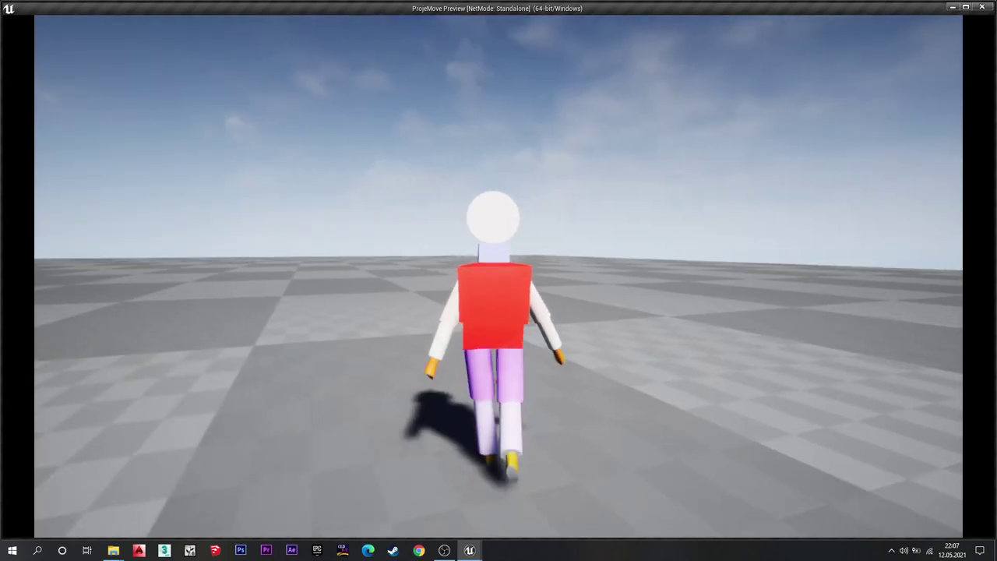
key("s")
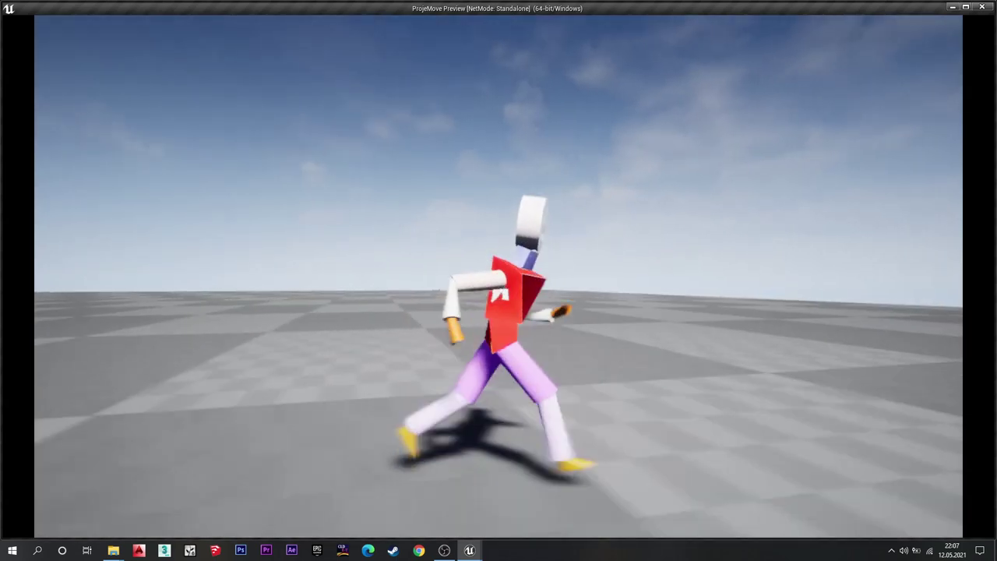
key("d")
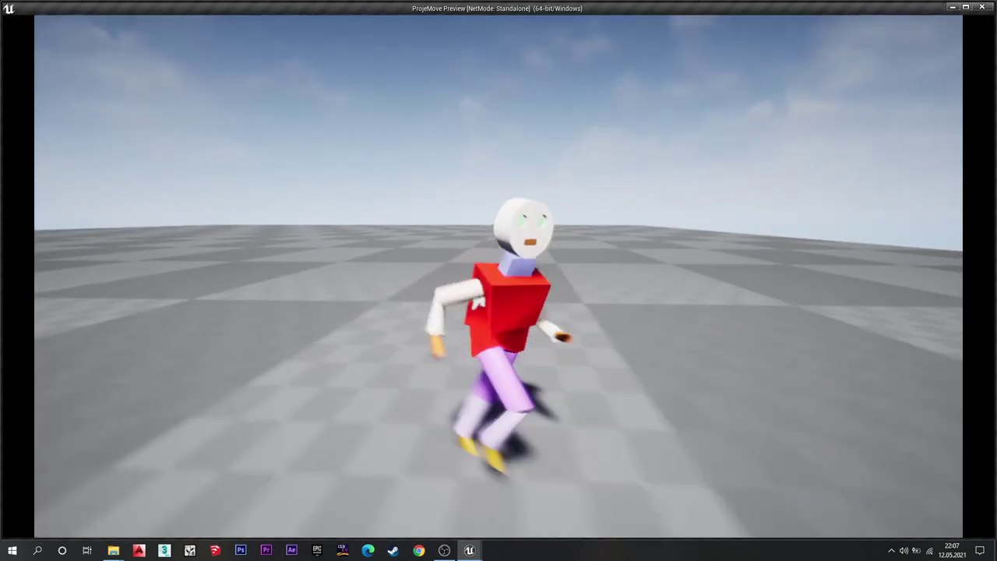
key("w")
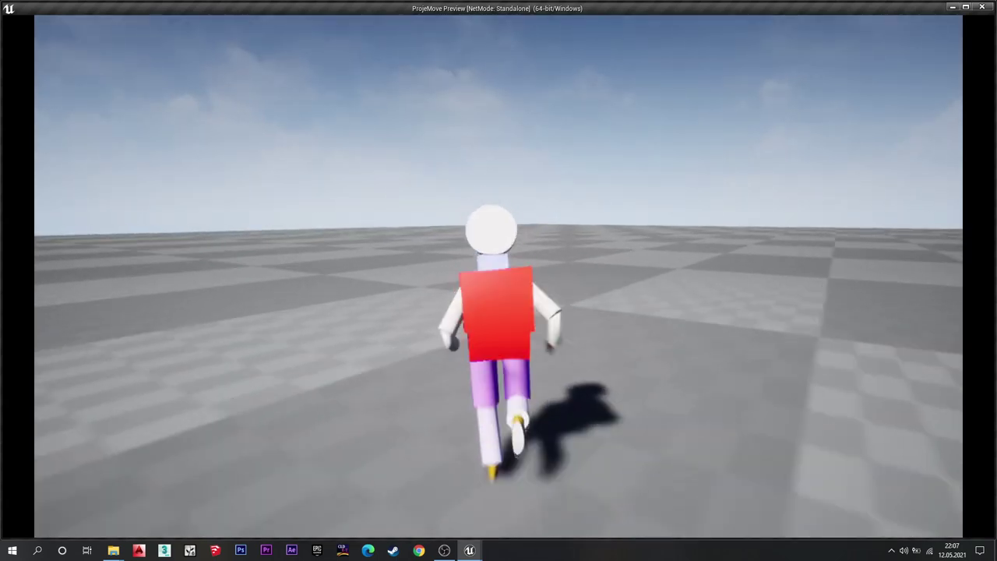
key("a")
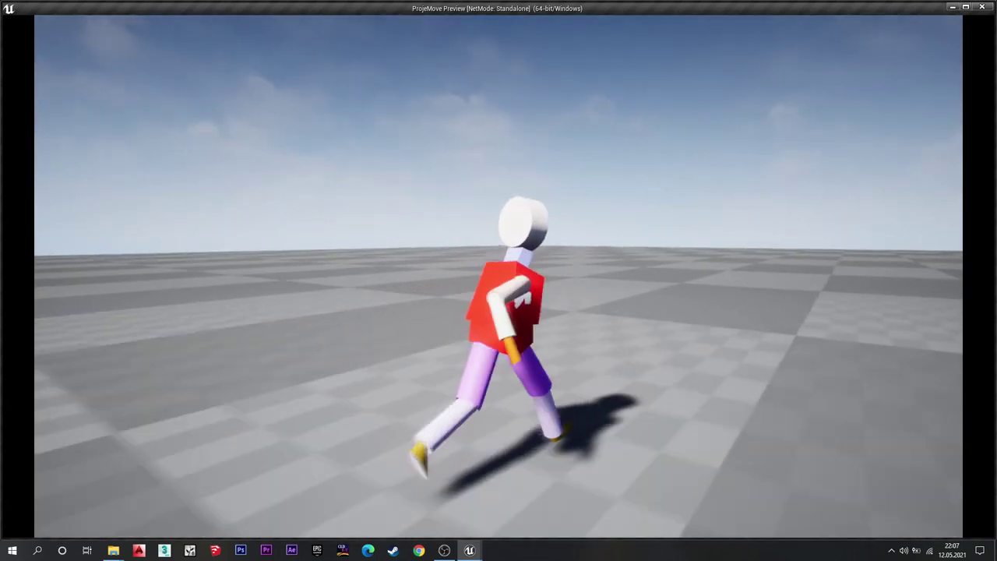
Toggle crouch with C while walking, then end the preview with Esc.
key("c")
key("d")
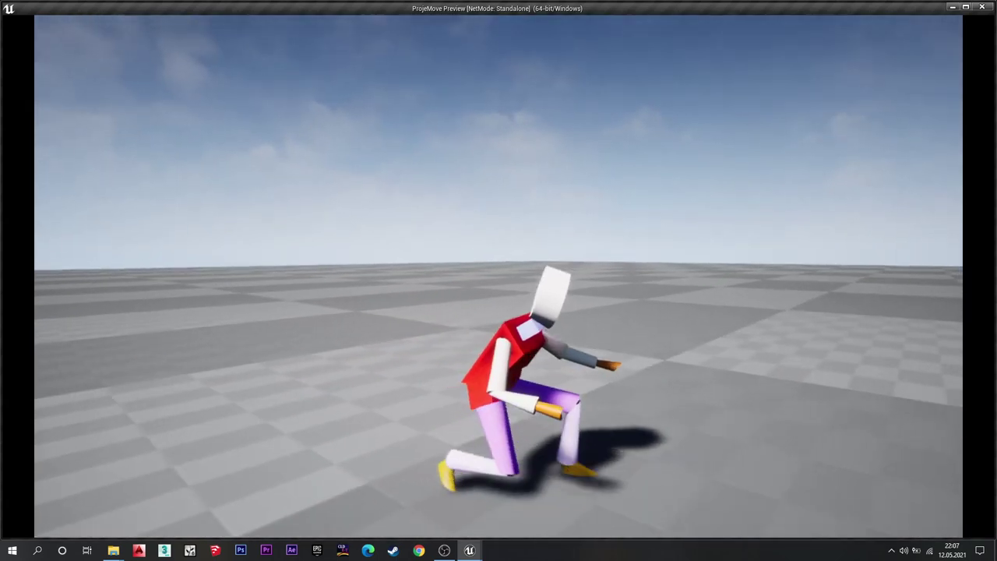
key("c")
key("w")
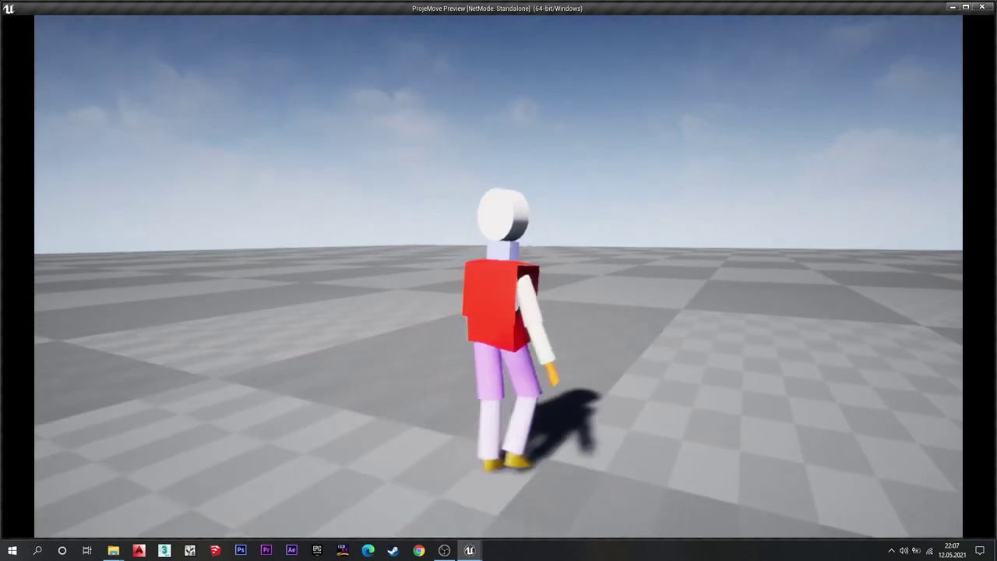
key("a")
key("c")
key("s")
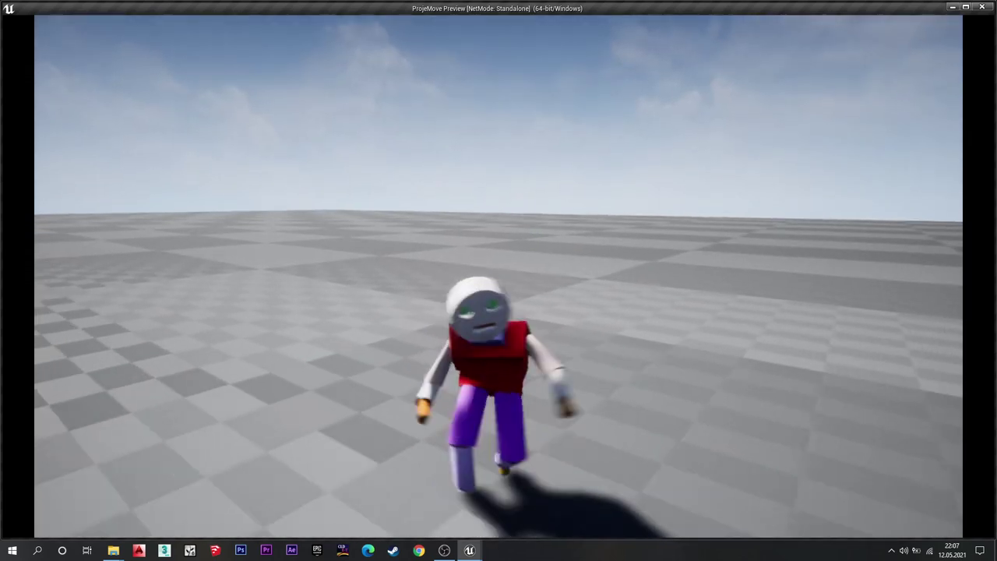
key("c")
key("c")
key("c")
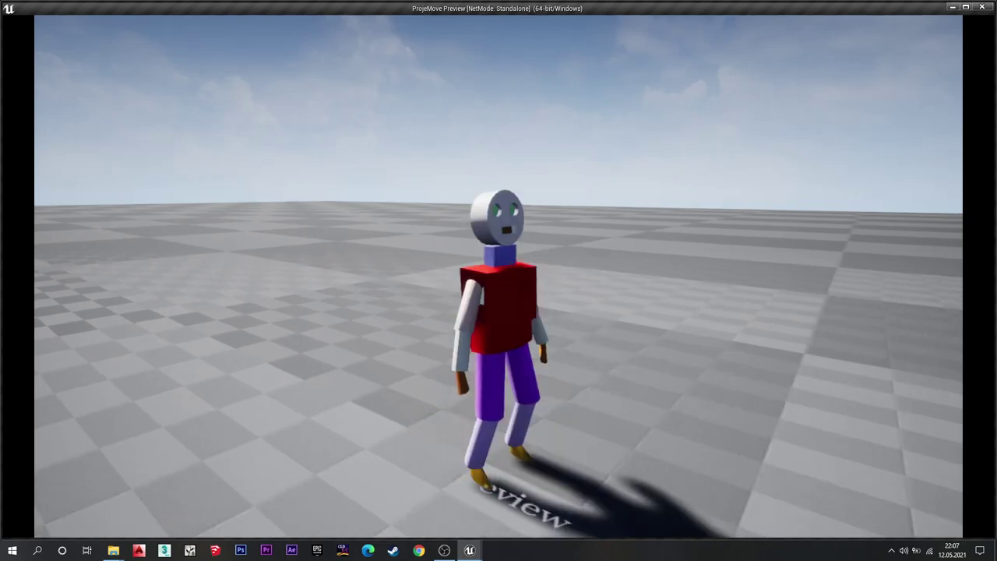
key("Escape")
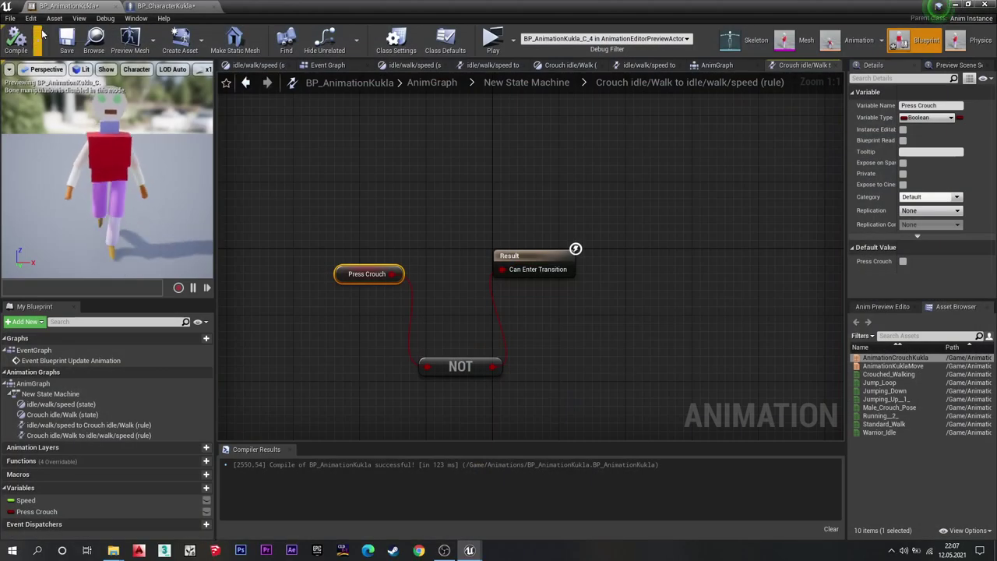
Save the unsaved character blueprint via Save All.
left_click(951, 4)
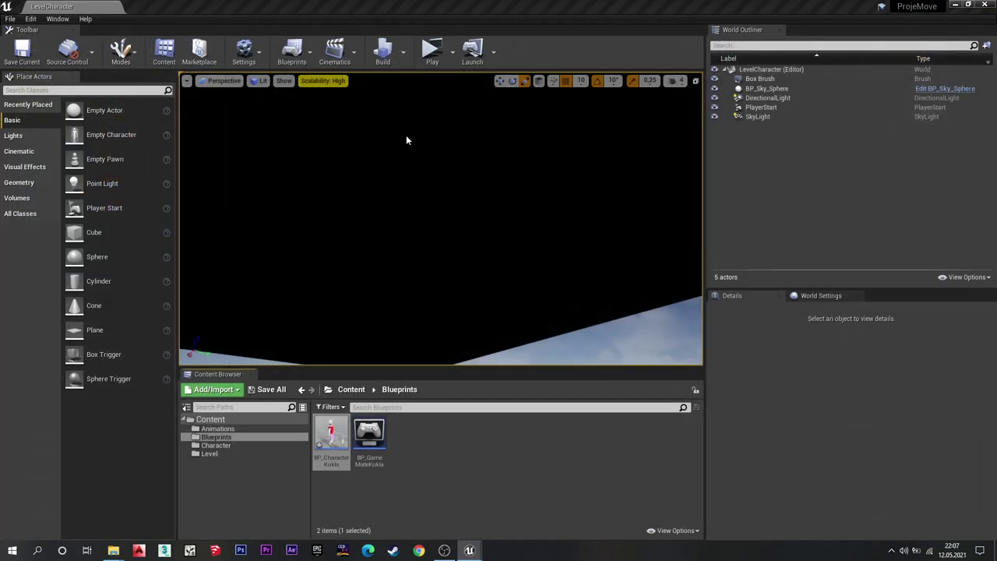
left_click(263, 391)
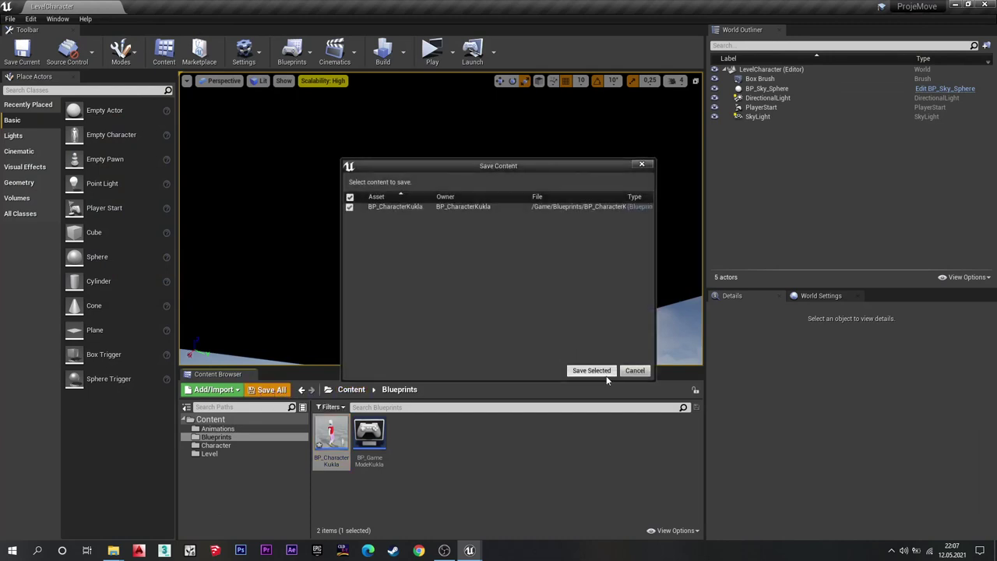
left_click(596, 370)
Open BP_AnimationKukla from the Animations folder.
left_click(351, 391)
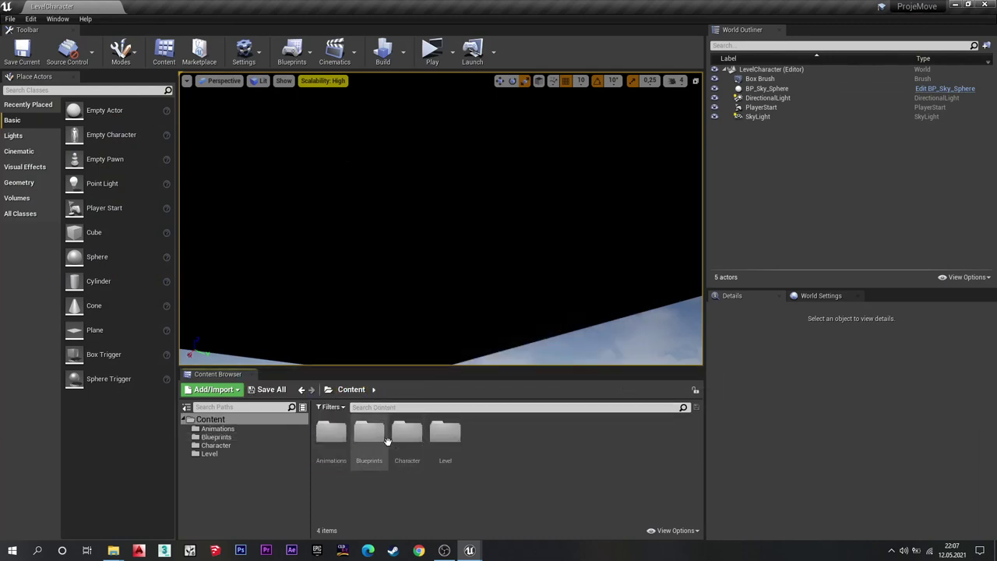
double_click(324, 437)
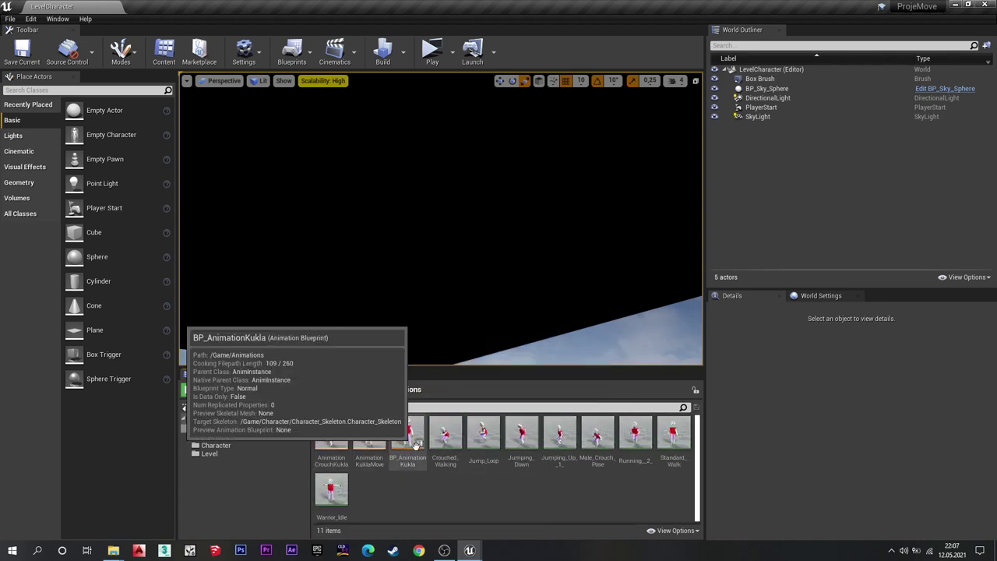
double_click(415, 444)
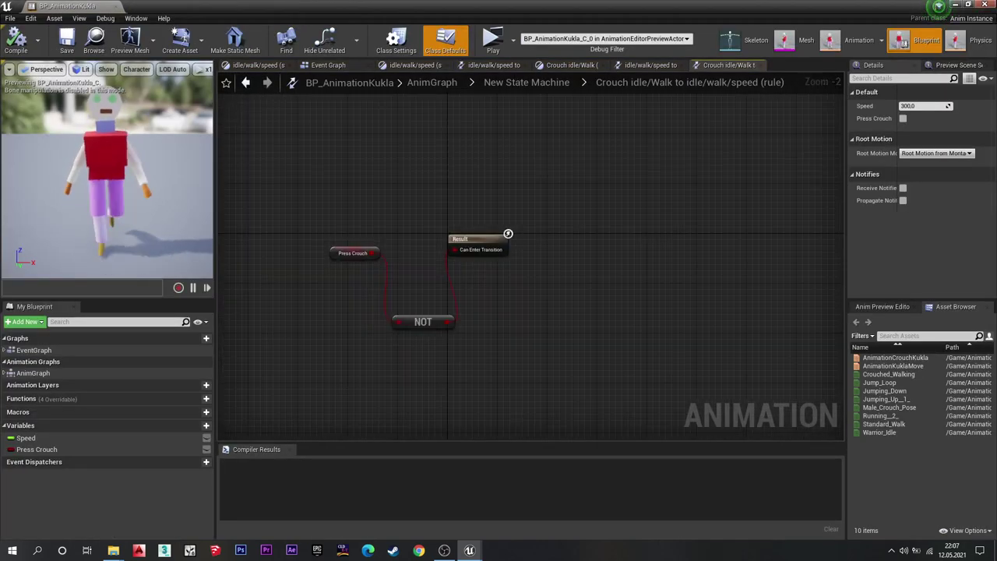
Open BP_CharacterKukla from the Blueprints folder.
key("alt+Tab")
left_click(351, 391)
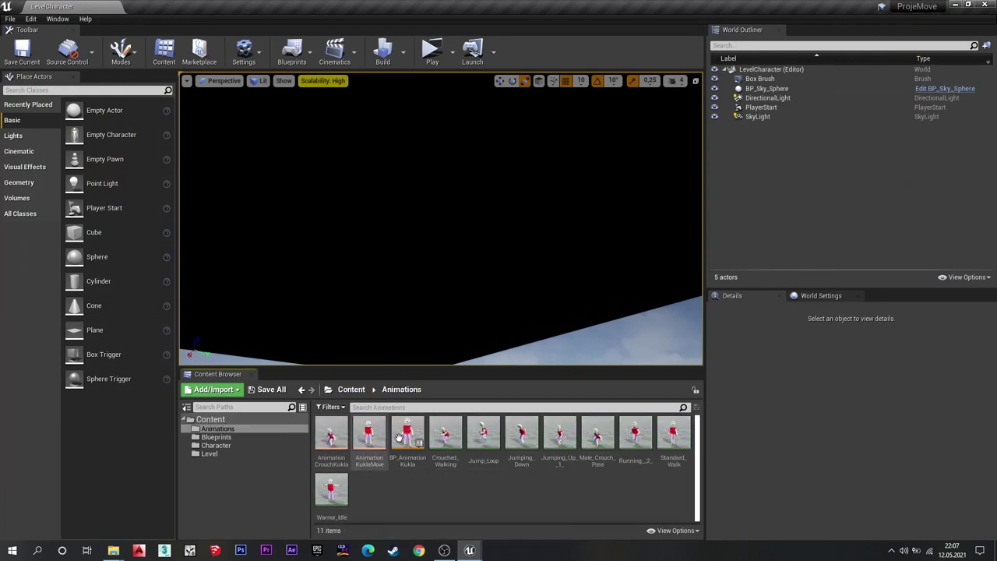
left_click(350, 390)
double_click(363, 429)
left_click(363, 423)
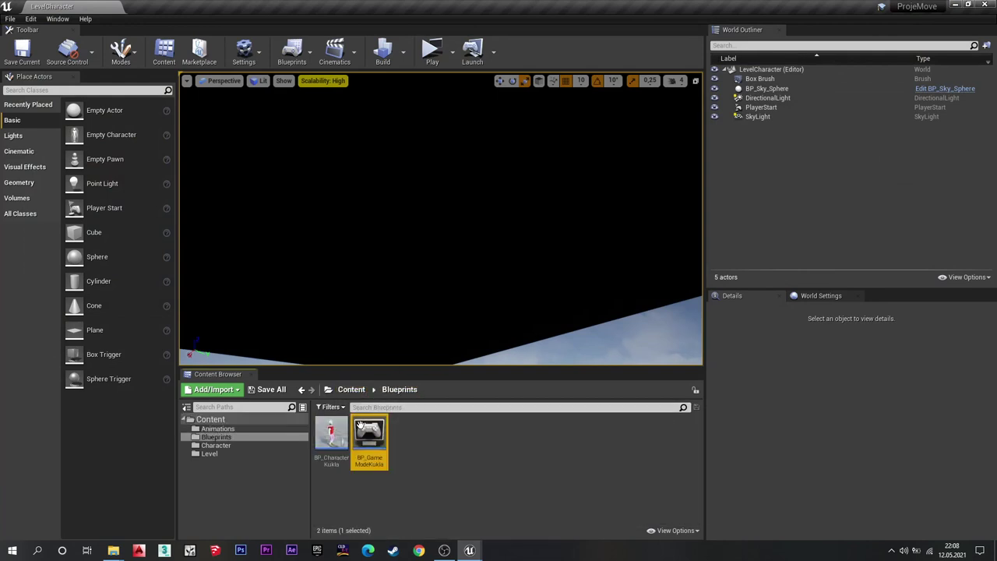
double_click(322, 440)
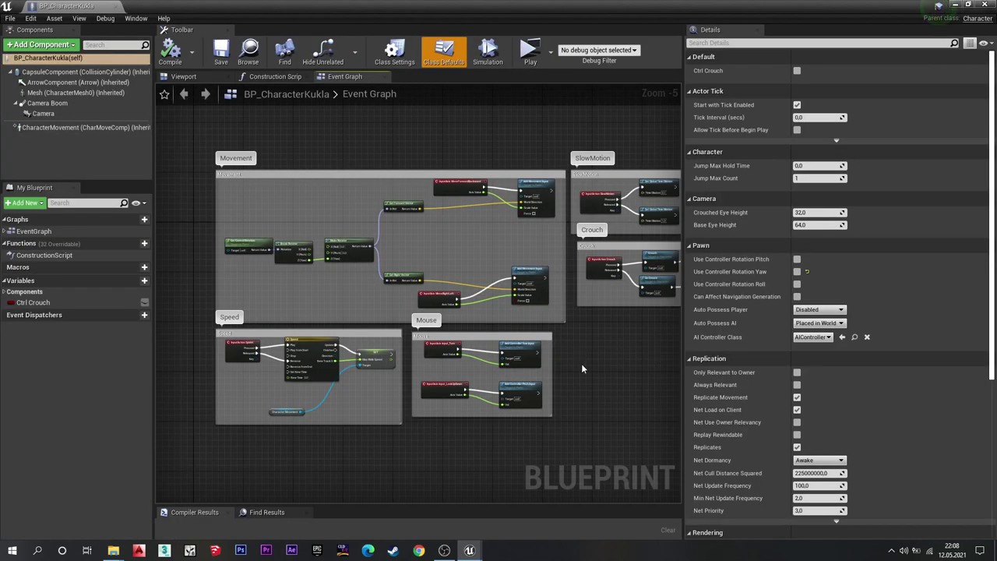
Place an InputAction Jump event below the Crouch logic.
scroll(557, 344, "up", 2)
scroll(498, 319, "up", 3)
right_click_drag(472, 318, 451, 312)
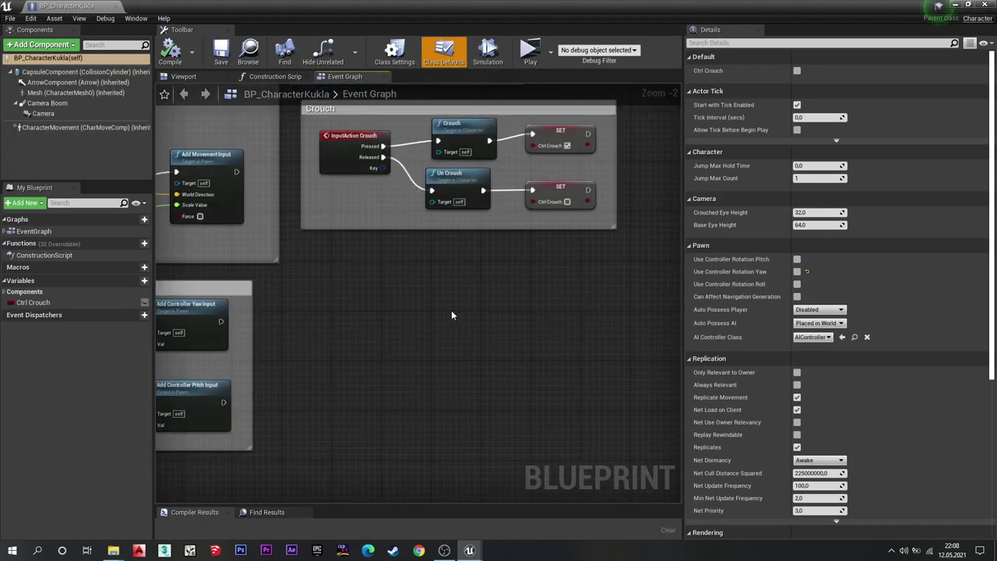
right_click(451, 312)
type("jump")
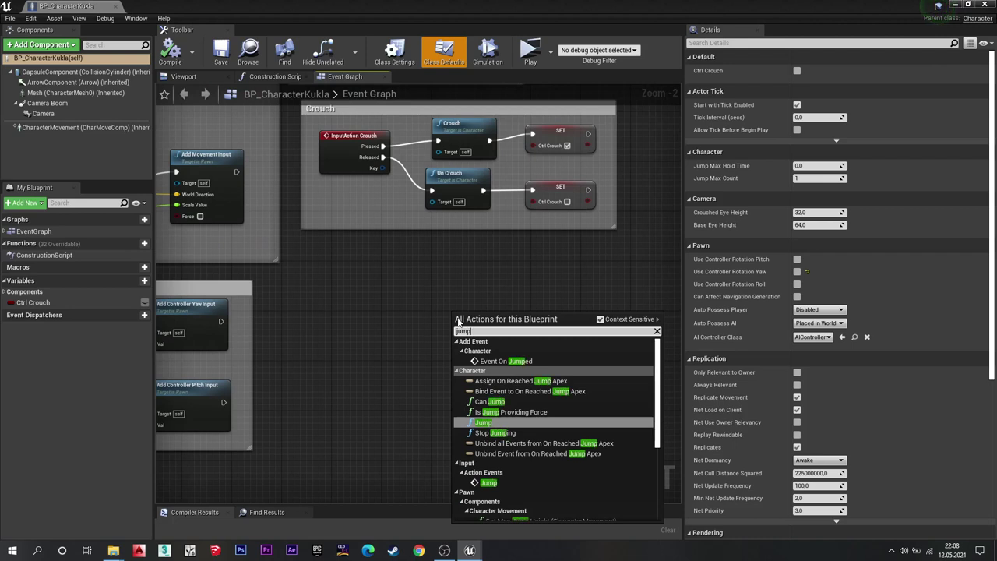
key("Down")
key("Down")
key("Down")
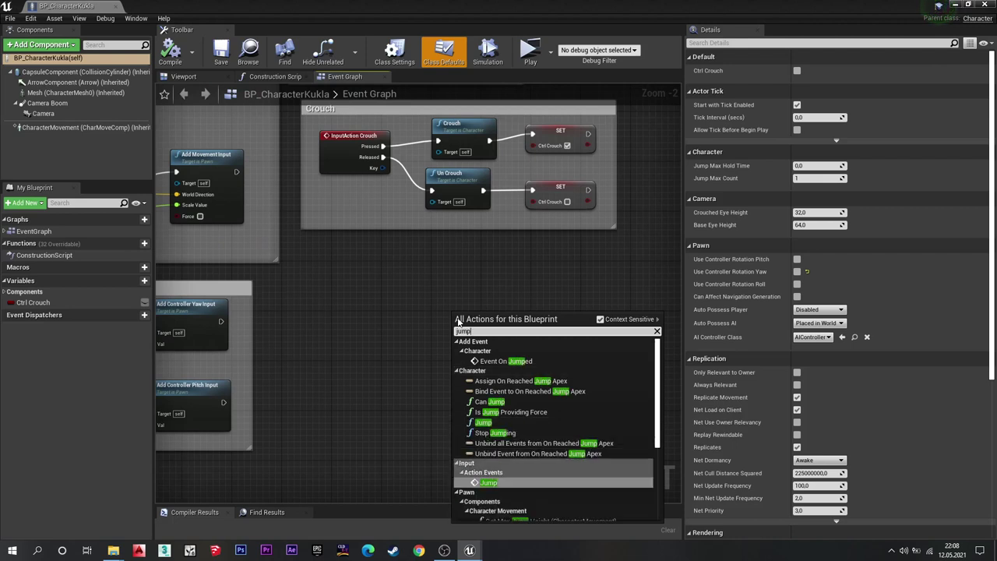
key("Return")
Wire Pressed to a Jump node and Released to a Stop Jumping node.
scroll(455, 315, "up", 2)
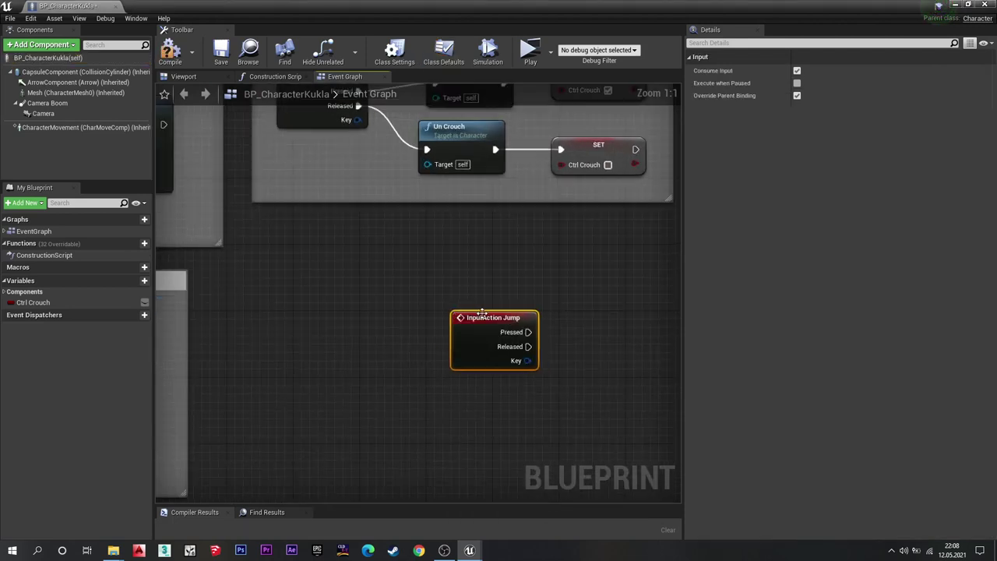
mouse_move(482, 312)
left_mouse_down()
mouse_move(316, 297)
mouse_move(467, 307)
left_mouse_up()
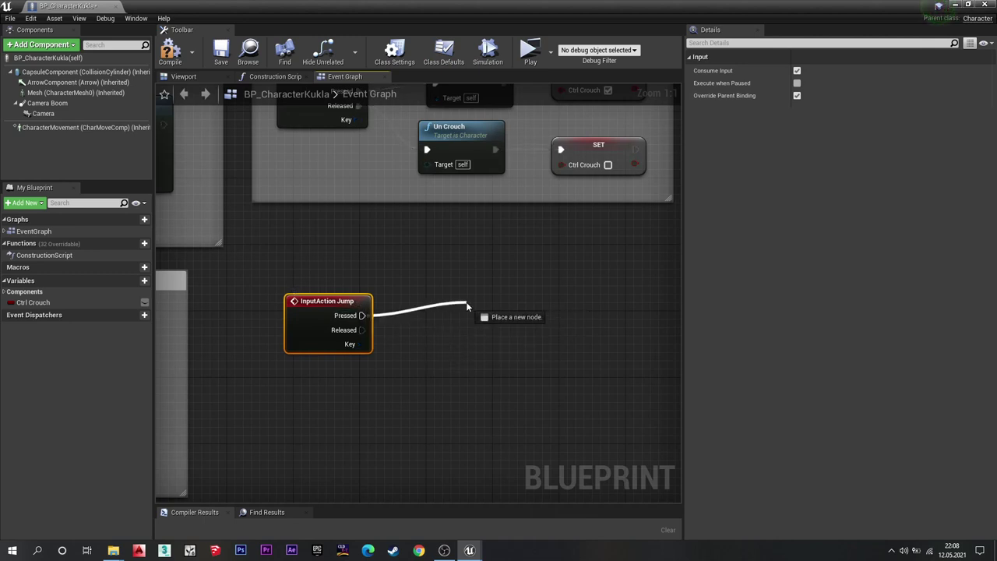
type("jum")
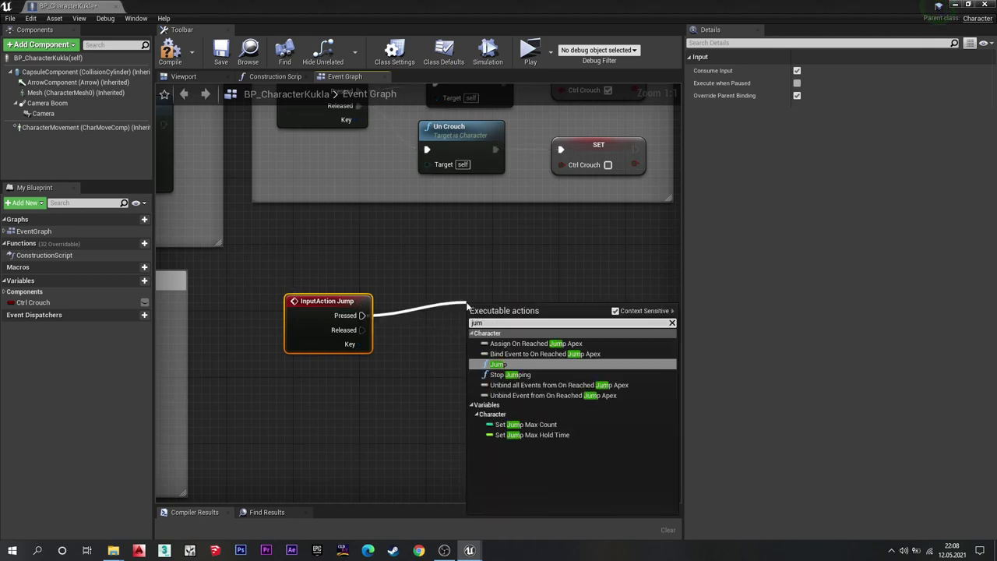
key("Return")
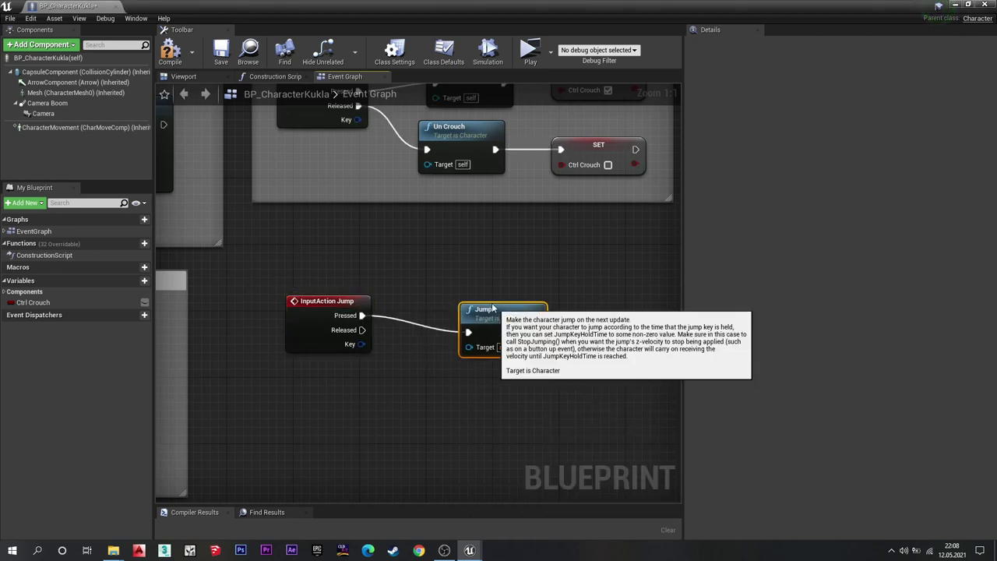
left_click_drag(467, 306, 434, 281)
left_click_drag(363, 329, 442, 407)
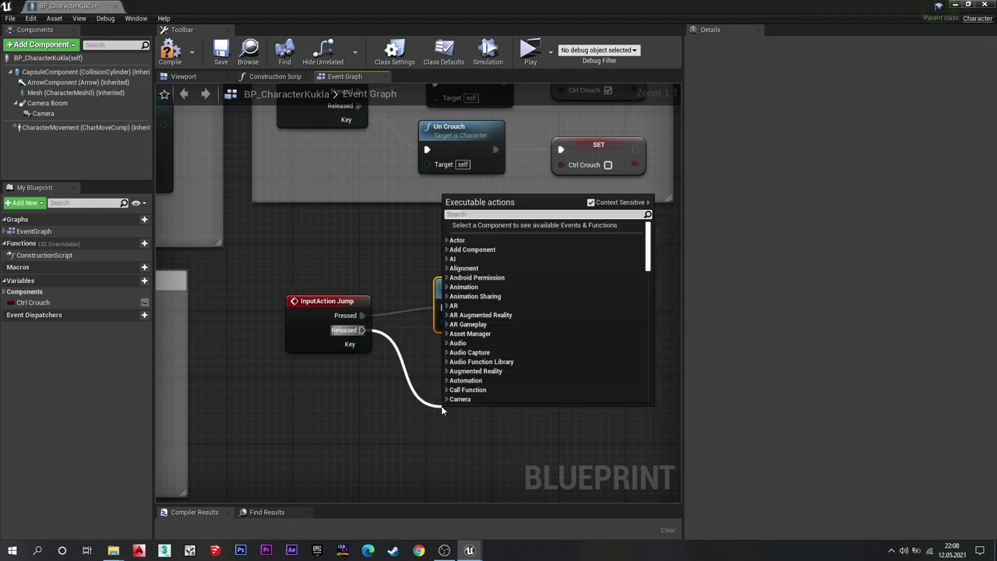
type("stop jum")
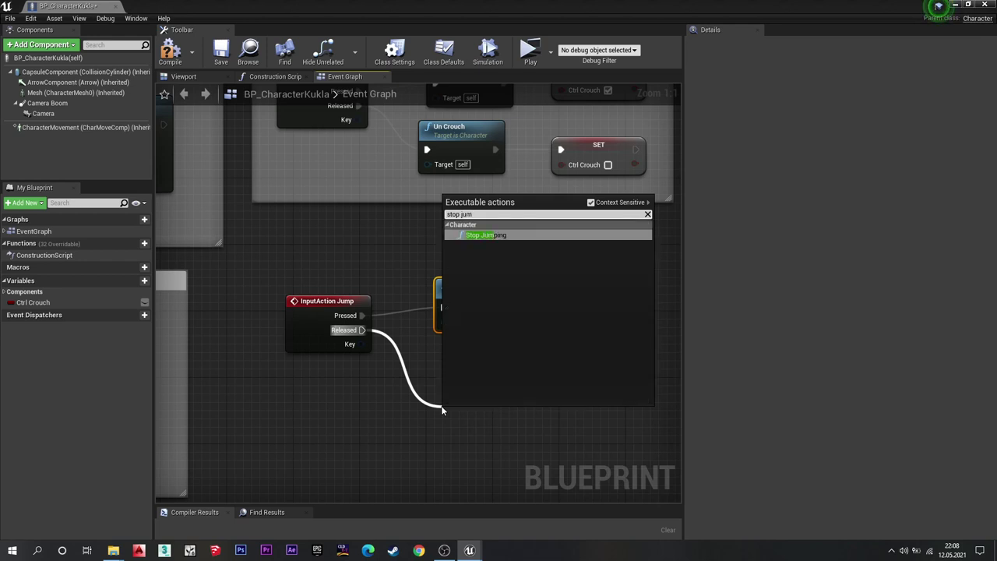
key("Return")
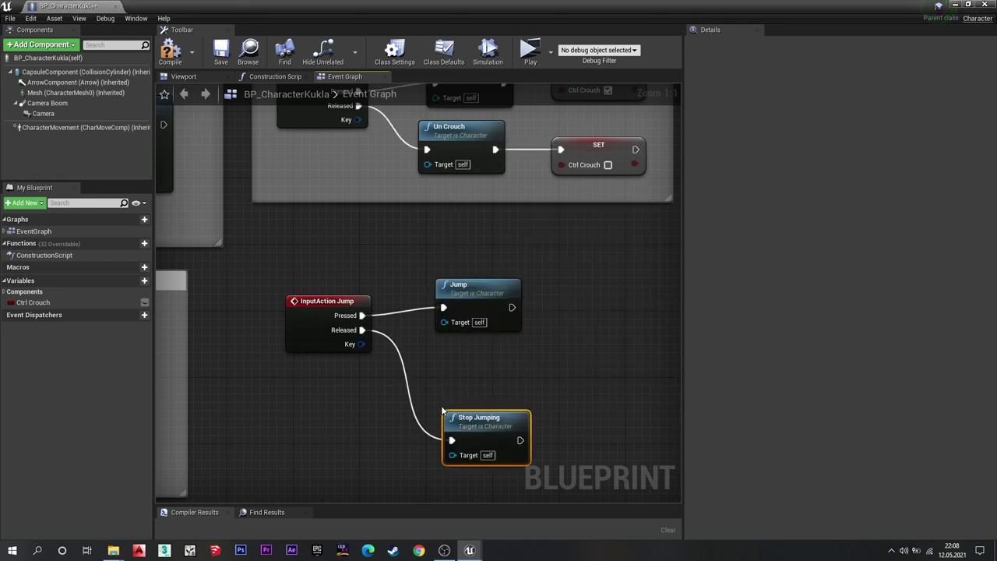
left_click_drag(456, 417, 448, 360)
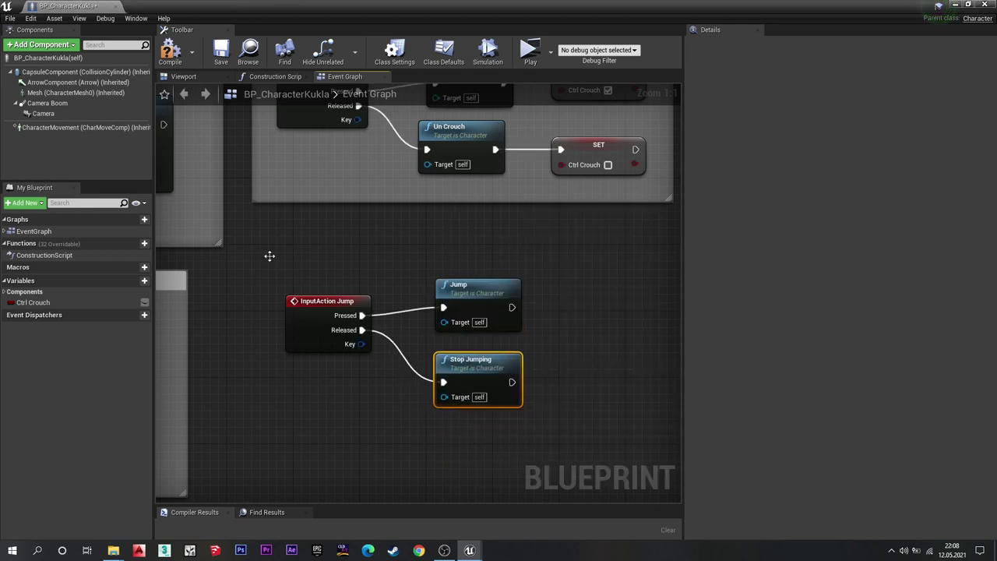
Create a new Boolean variable named Spacebar Jump.
left_click(144, 284)
key("Caps_Lock")
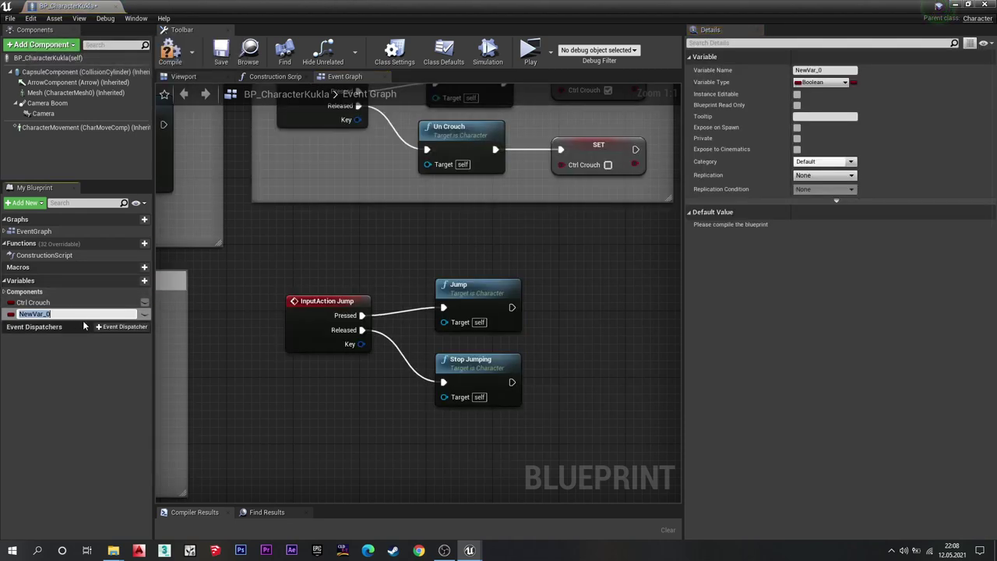
key("BackSpace")
key("Caps_Lock")
key("Caps_Lock")
type("J")
key("Caps_Lock")
type("ump")
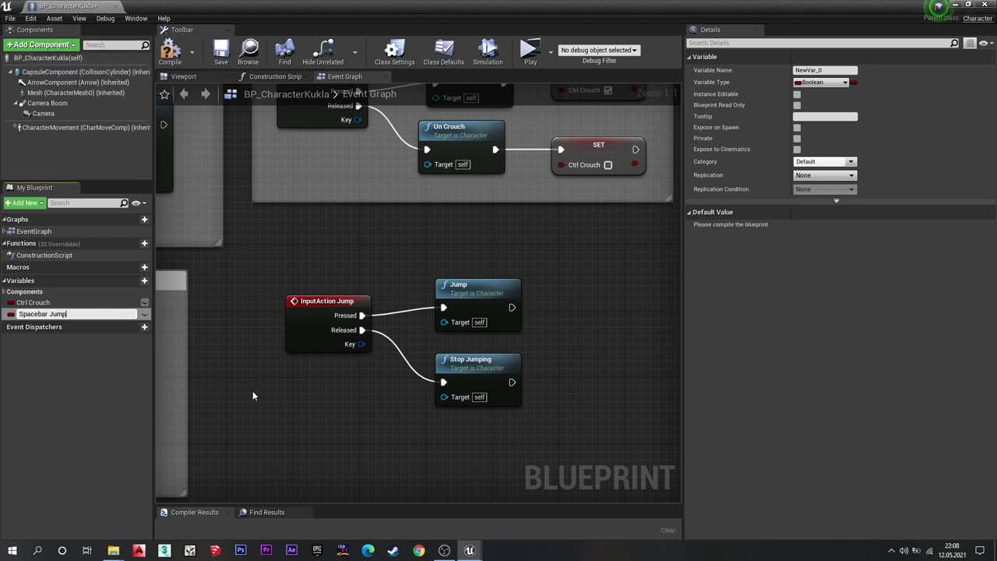
key("Return")
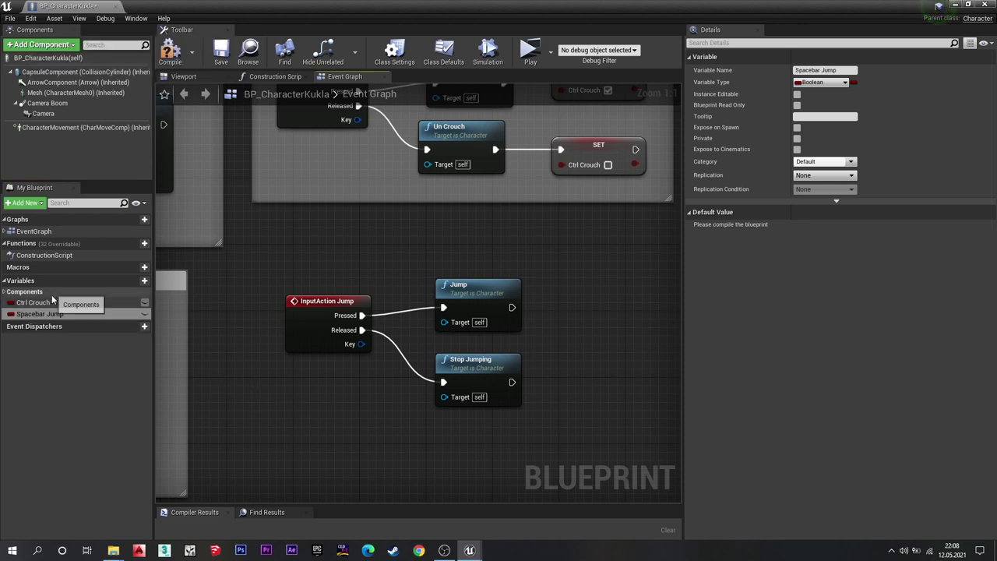
Set Spacebar Jump true after Jump and false after Stop Jumping.
mouse_move(45, 313)
left_mouse_down()
mouse_move(596, 268)
mouse_move(595, 295)
mouse_move(537, 313)
mouse_move(512, 307)
left_mouse_up()
left_click(620, 288)
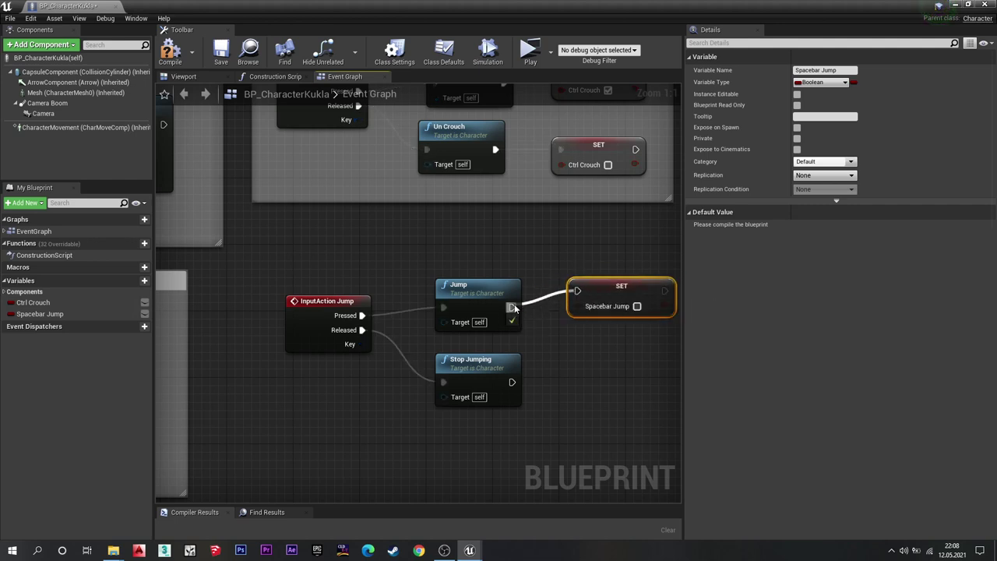
left_click(637, 306)
left_click_drag(74, 313, 609, 351)
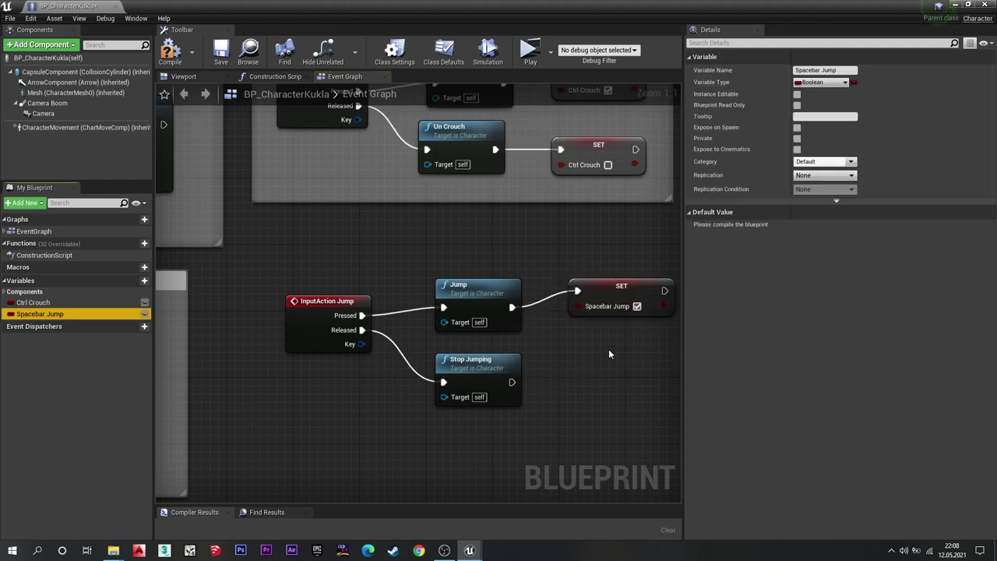
left_click(645, 375)
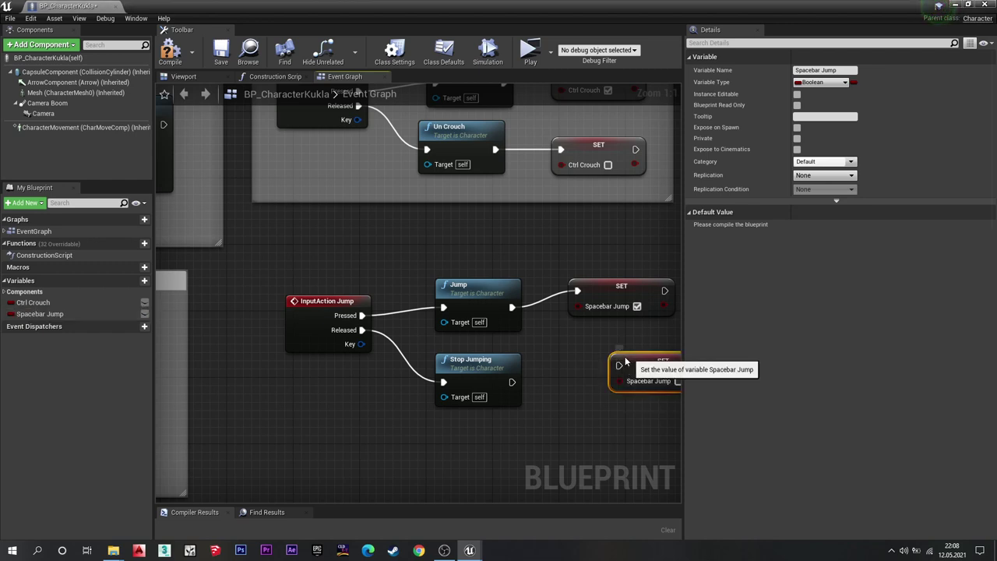
left_click_drag(635, 355, 576, 373)
left_click_drag(511, 382, 561, 382)
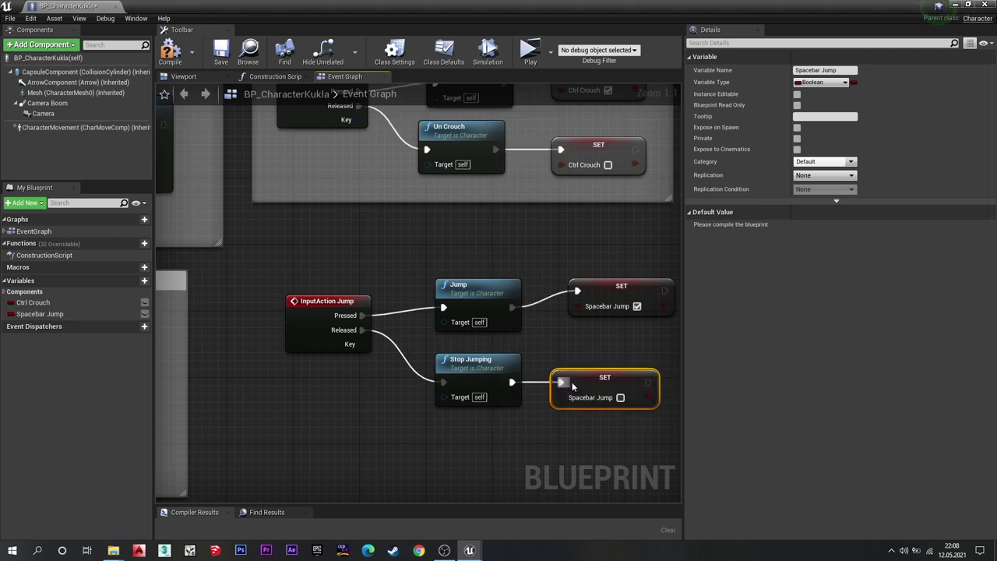
right_click_drag(644, 338, 544, 329)
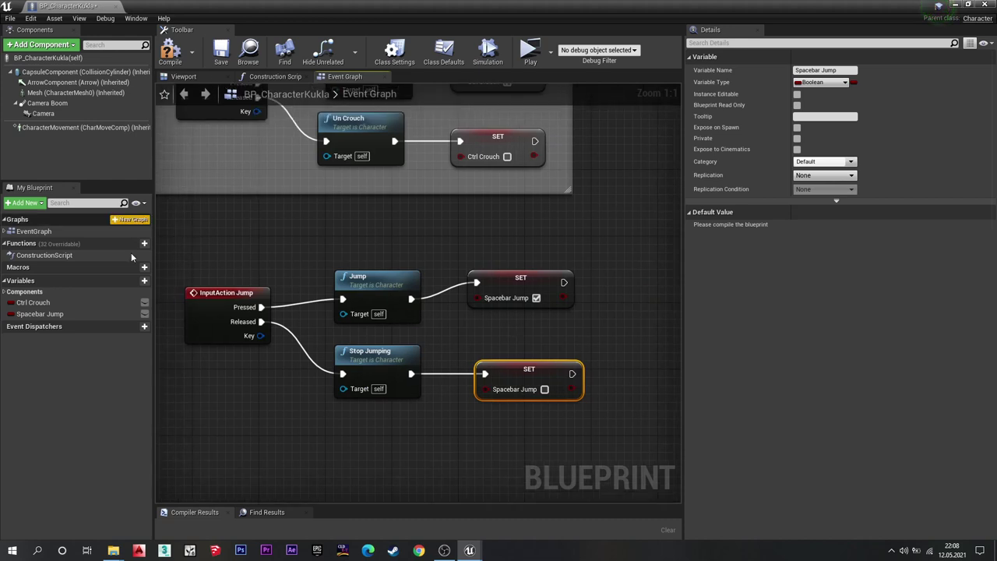
Compile, then wrap the jump input nodes in a comment titled Jump.
left_click(170, 52)
right_click_drag(542, 256, 608, 250)
left_click_drag(666, 220, 210, 446)
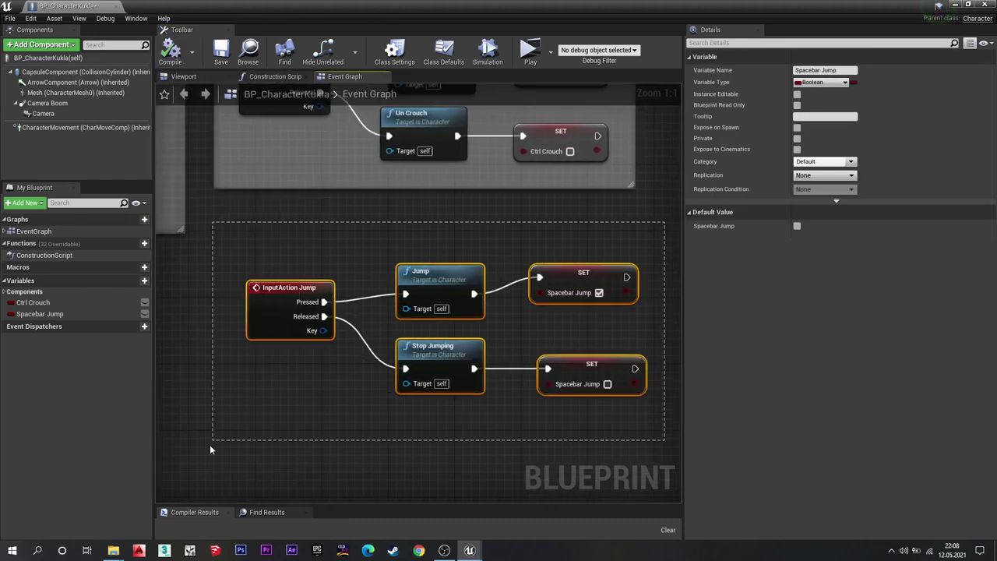
key("c")
key("Caps_Lock")
type("J")
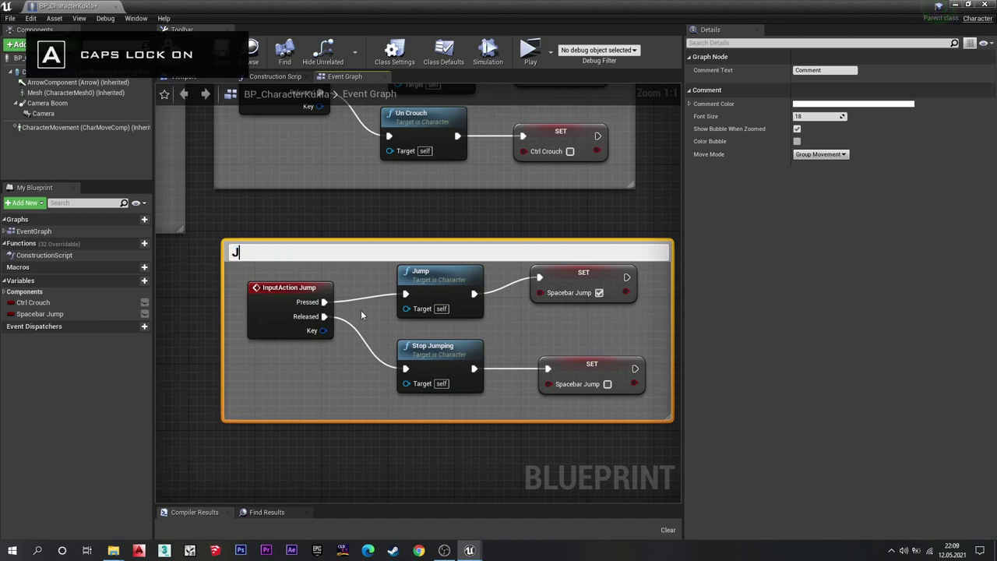
key("Caps_Lock")
type("ump")
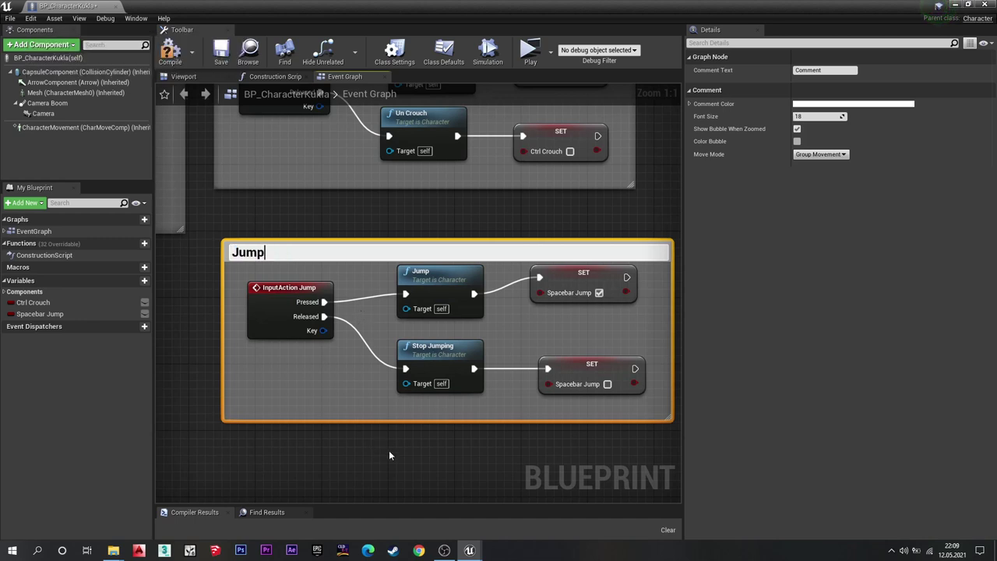
left_click(496, 448)
right_click_drag(495, 448, 502, 415)
scroll(527, 397, "down", 1)
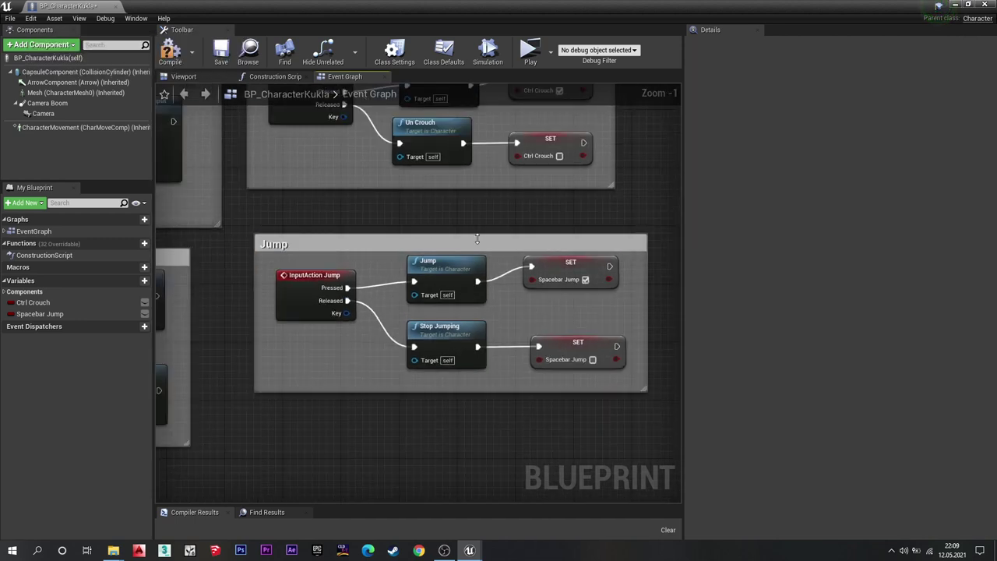
left_click_drag(477, 238, 455, 230)
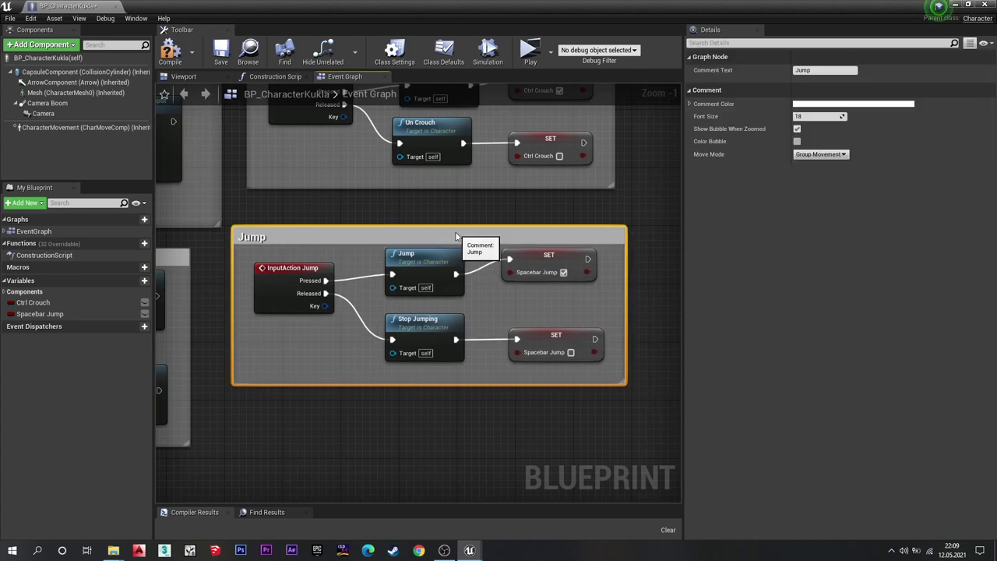
Play the game in a new window, walking with W and running with Shift.
left_click(538, 59)
key("w")
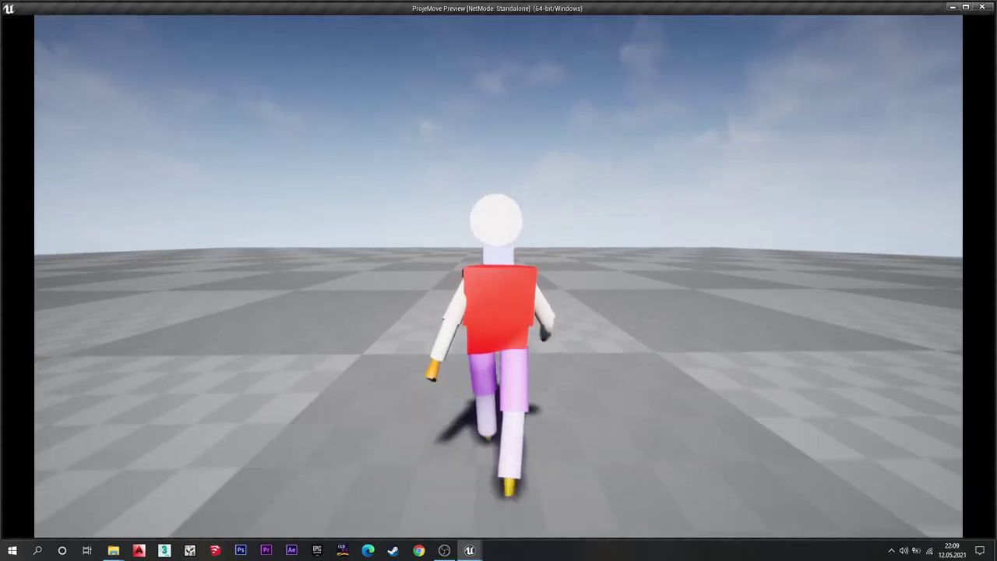
key("shift")
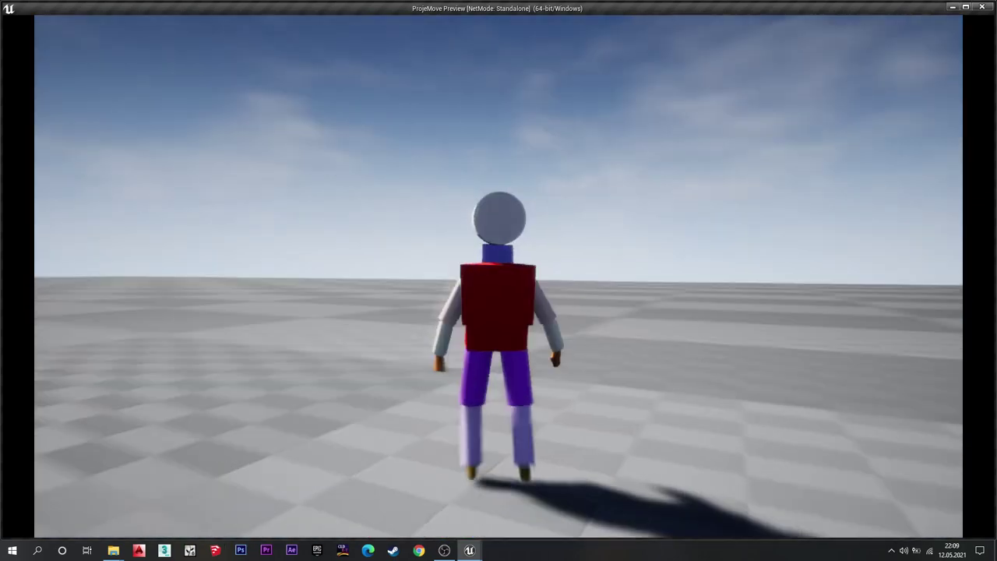
key("Escape")
Frame the Crouch and Jump blocks, then show the character mesh in Viewport.
scroll(372, 408, "down", 1)
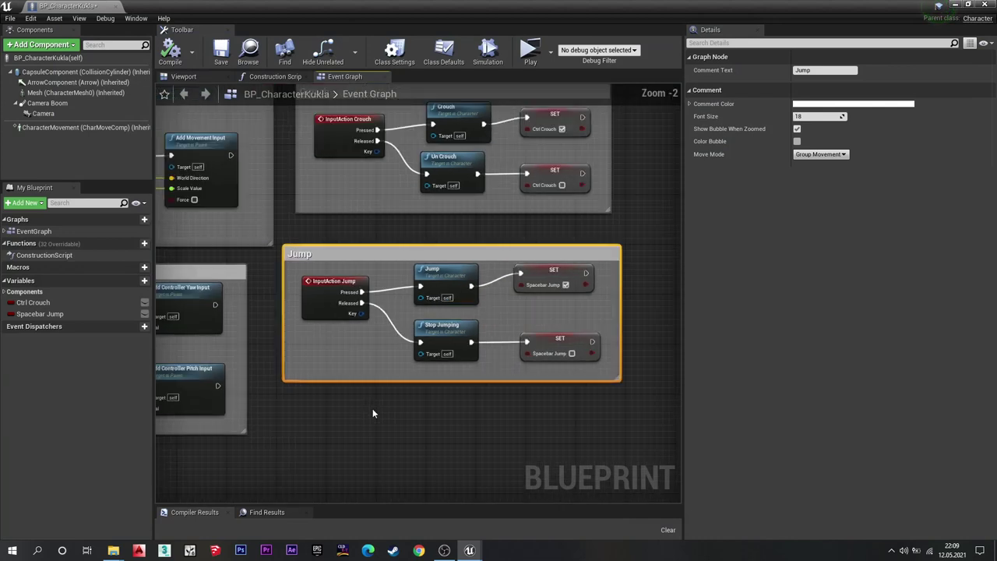
left_click(490, 410)
scroll(437, 370, "up", 1)
scroll(417, 286, "up", 1)
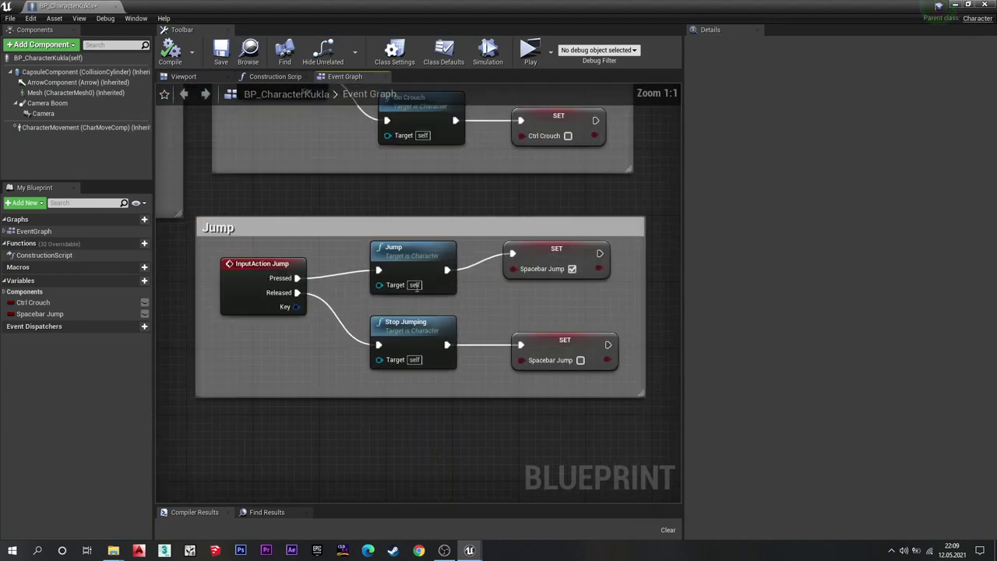
scroll(480, 307, "down", 1)
mouse_move(480, 307)
right_mouse_down()
mouse_move(525, 338)
mouse_move(431, 338)
right_mouse_up()
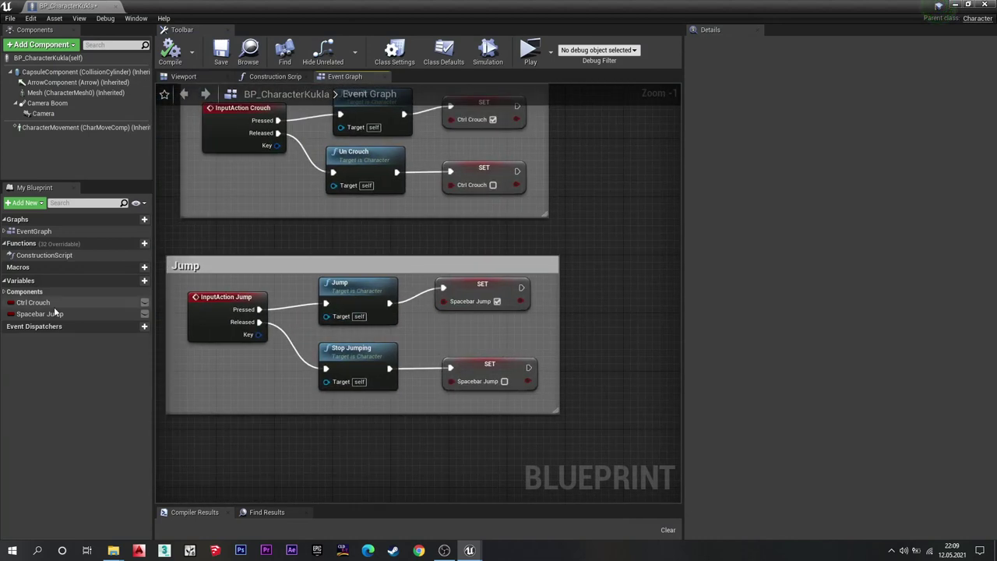
left_click(274, 76)
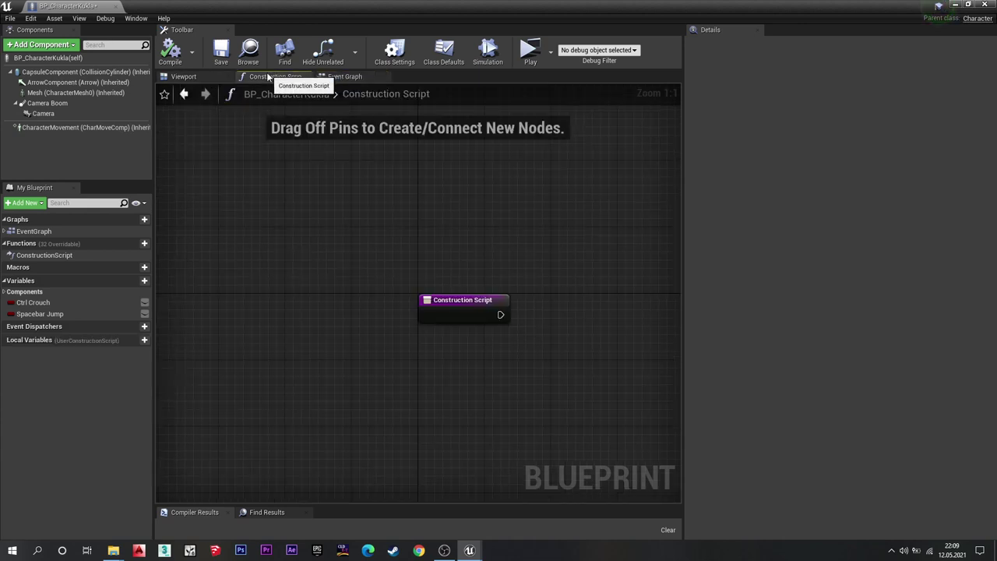
left_click(187, 77)
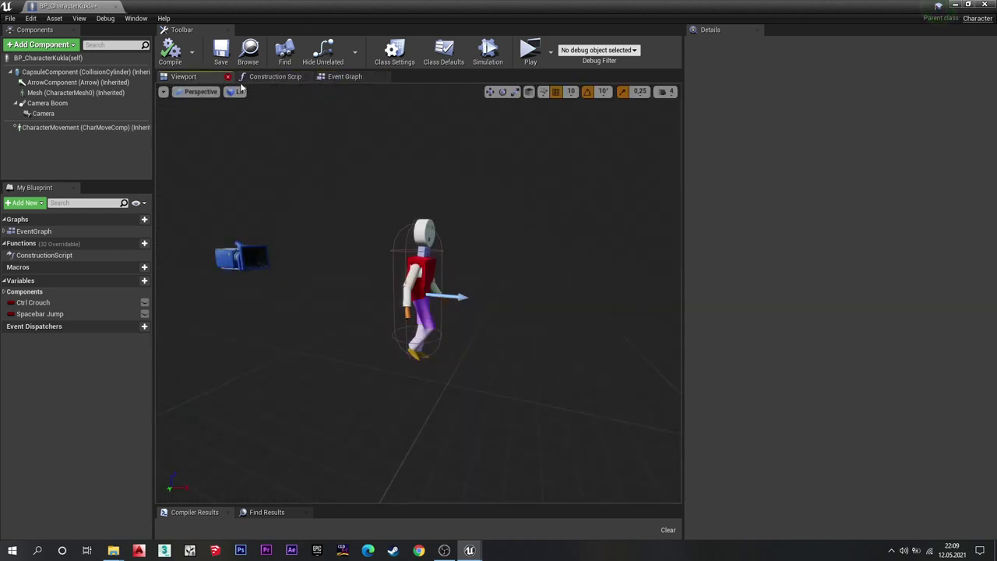
Close and save BP_CharacterKukla, then go to the Animations folder under Content.
left_click(978, 6)
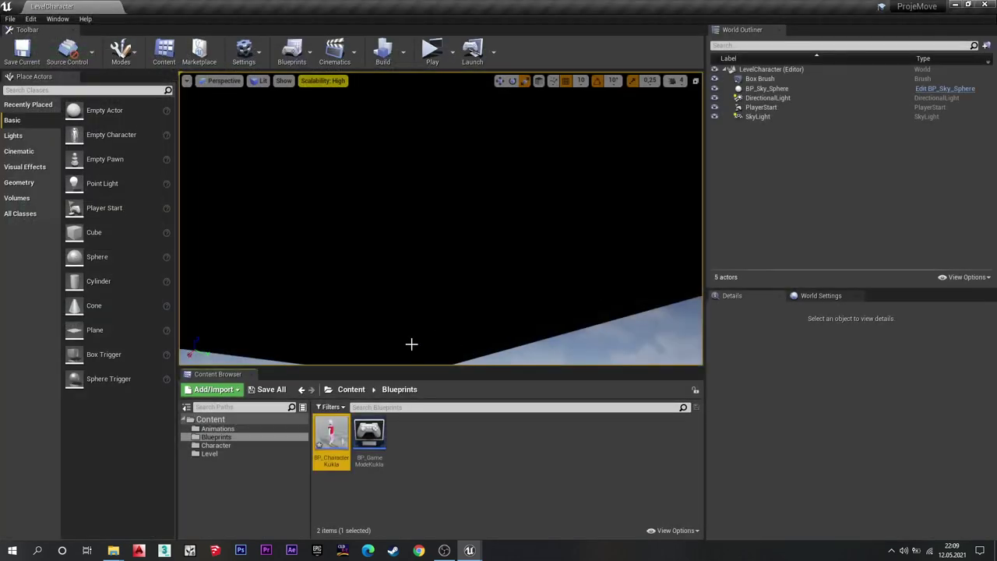
left_click(273, 390)
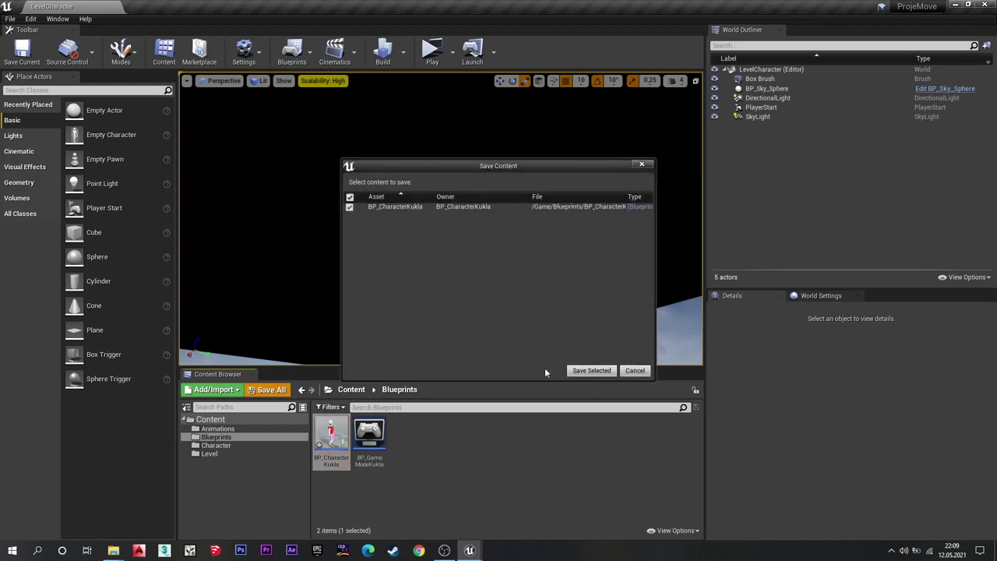
left_click(592, 371)
left_click(357, 395)
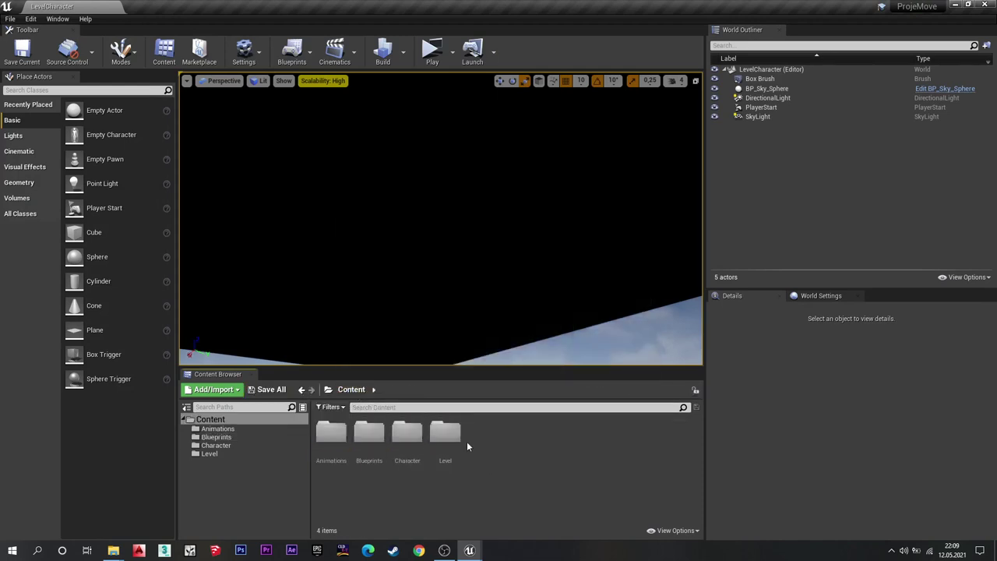
double_click(331, 456)
Open BP_AnimationKukla's Event Graph showing the speed and crouch logic.
double_click(408, 434)
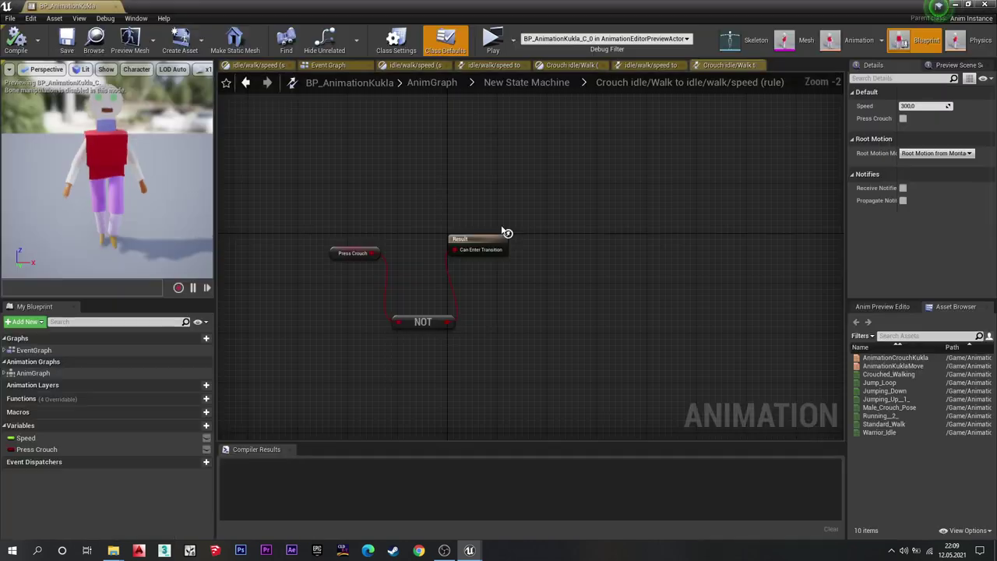
left_click(259, 66)
double_click(33, 350)
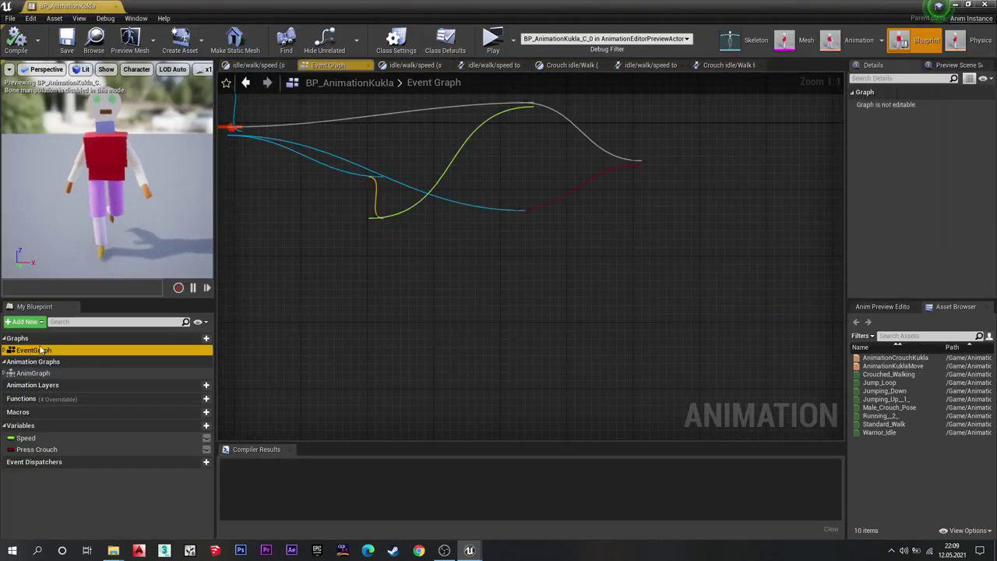
right_click_drag(321, 264, 338, 306)
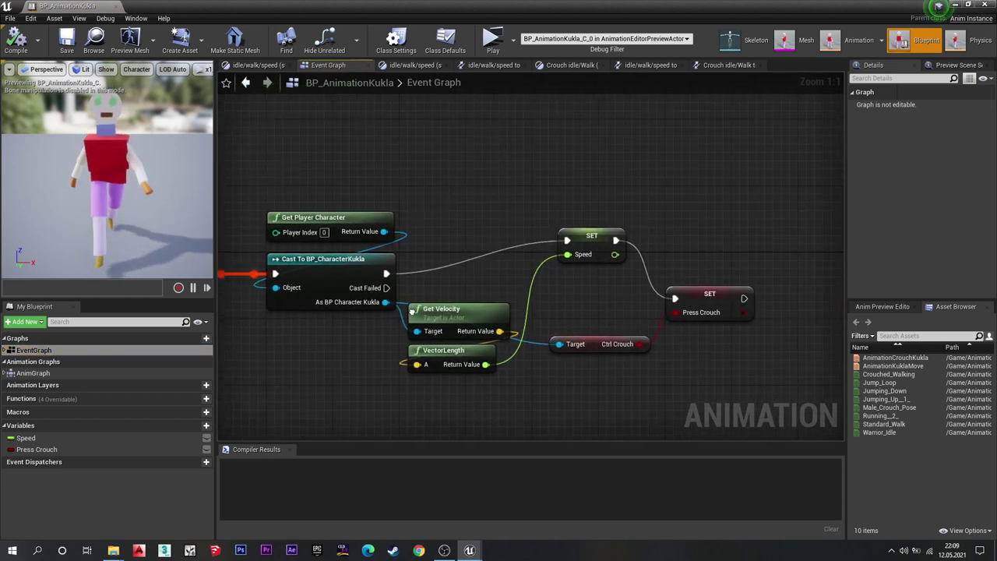
Add an Is Falling node fed by the character's movement component.
left_click_drag(339, 306, 572, 120)
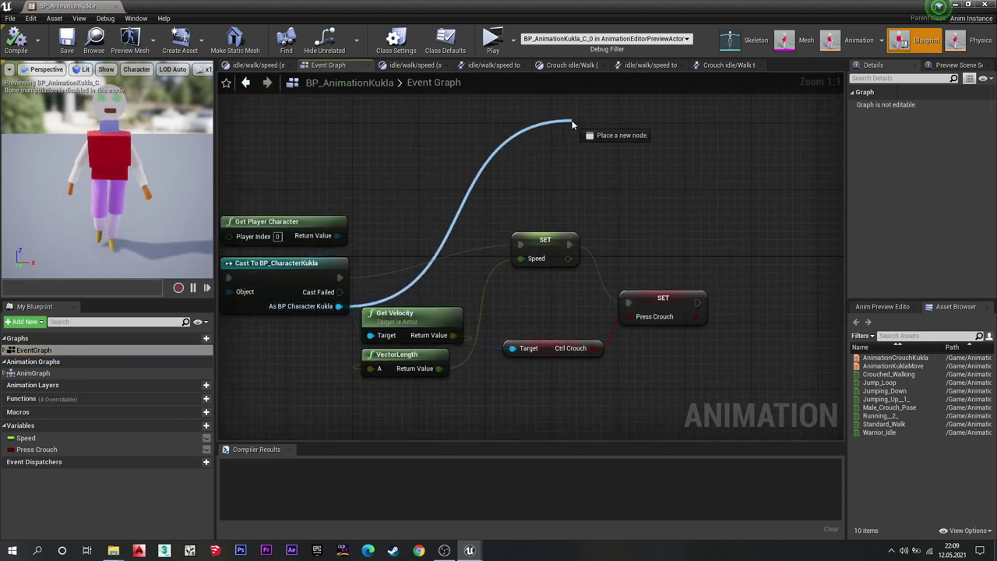
type("is")
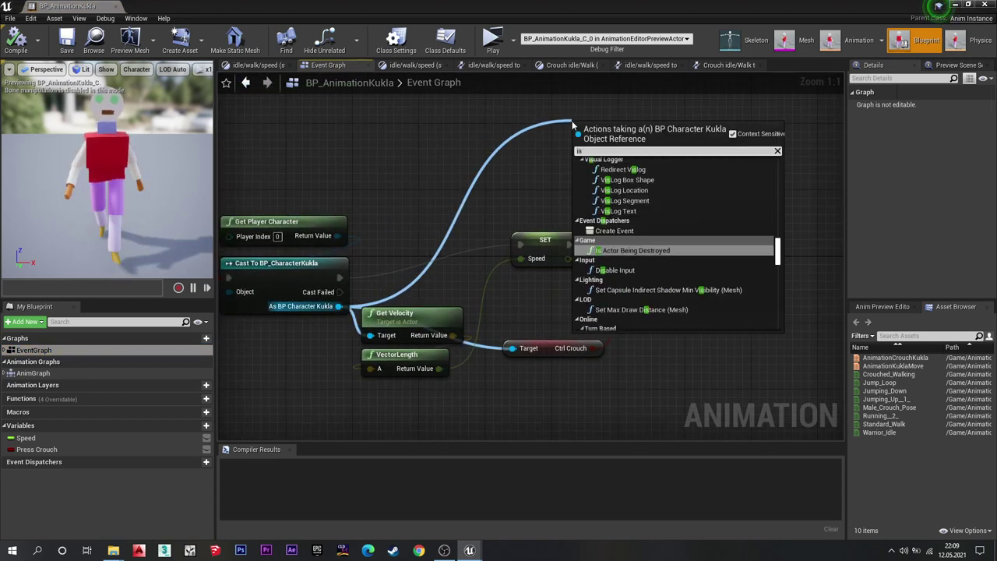
type(" fa")
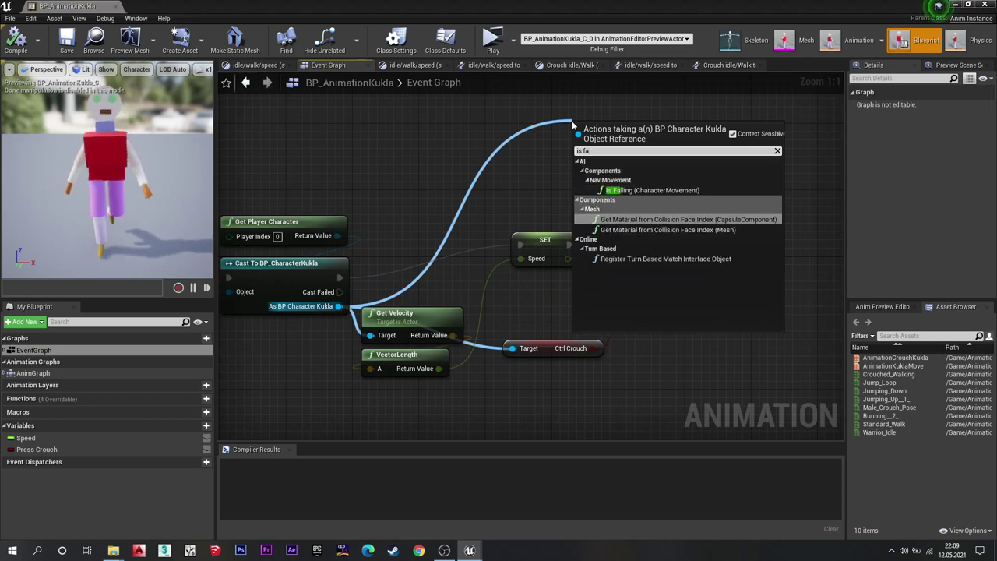
key("Return")
left_click_drag(652, 126, 668, 151)
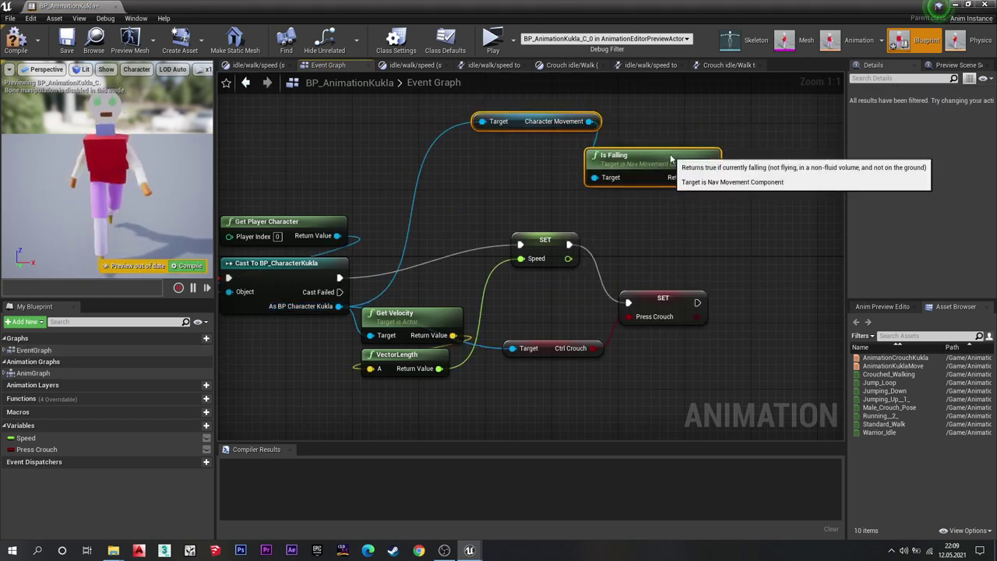
Add a new Boolean variable named 'Falling ?'.
left_click(206, 428)
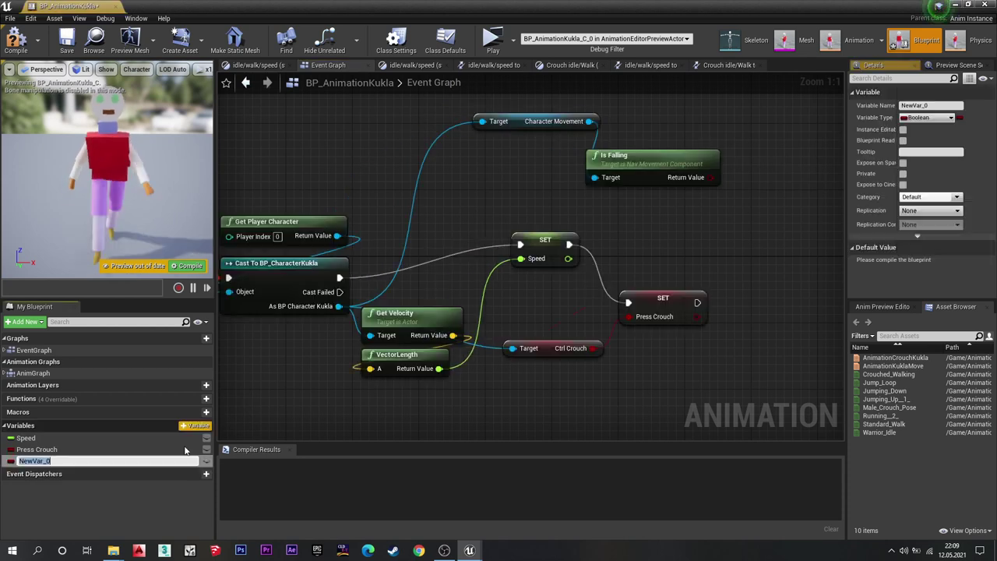
key("Caps_Lock")
type("Fal")
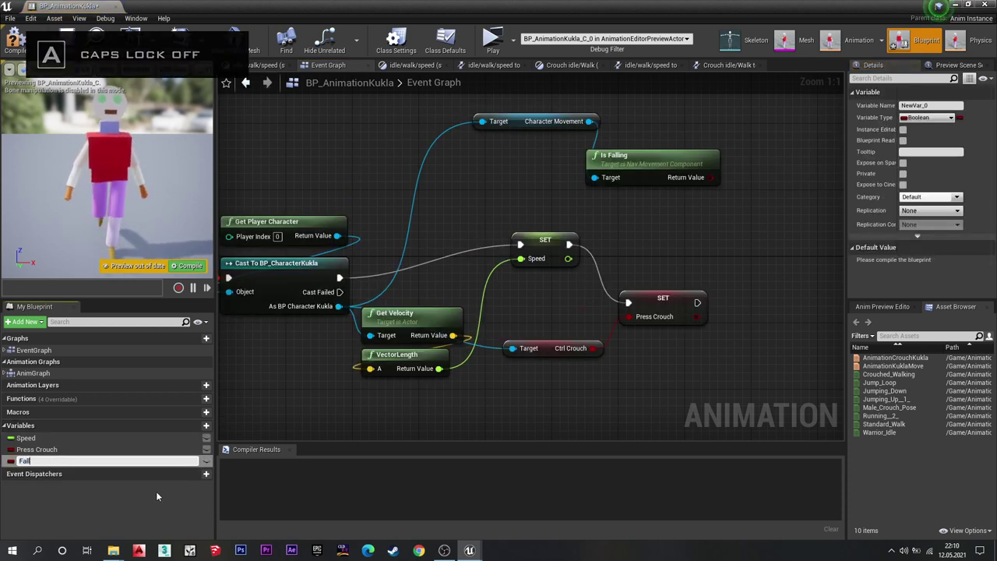
type("lling")
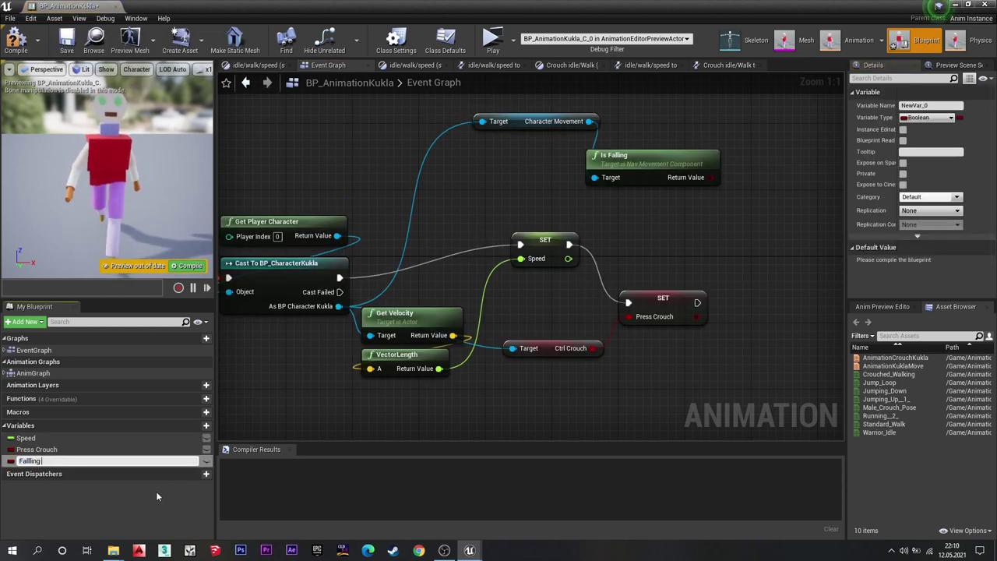
type(" ?")
key("Return")
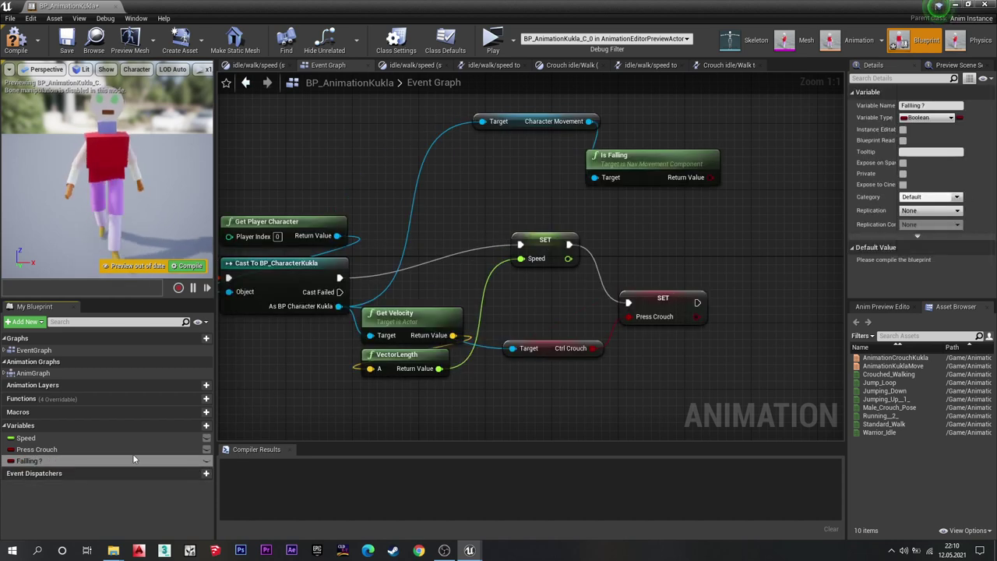
Add a second Boolean variable named 'Press SpaceBar'.
left_click(206, 425)
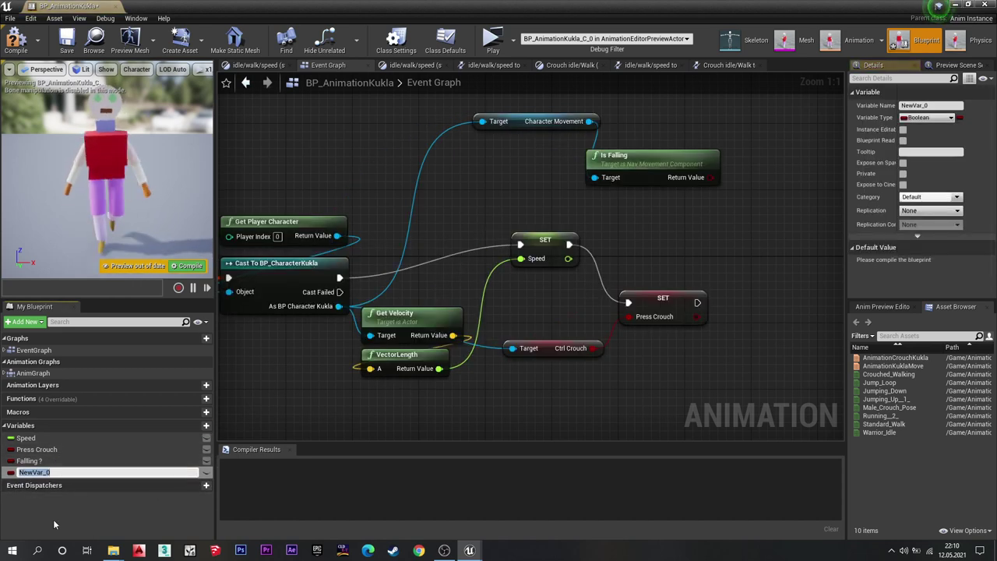
key("Caps_Lock")
type("Press")
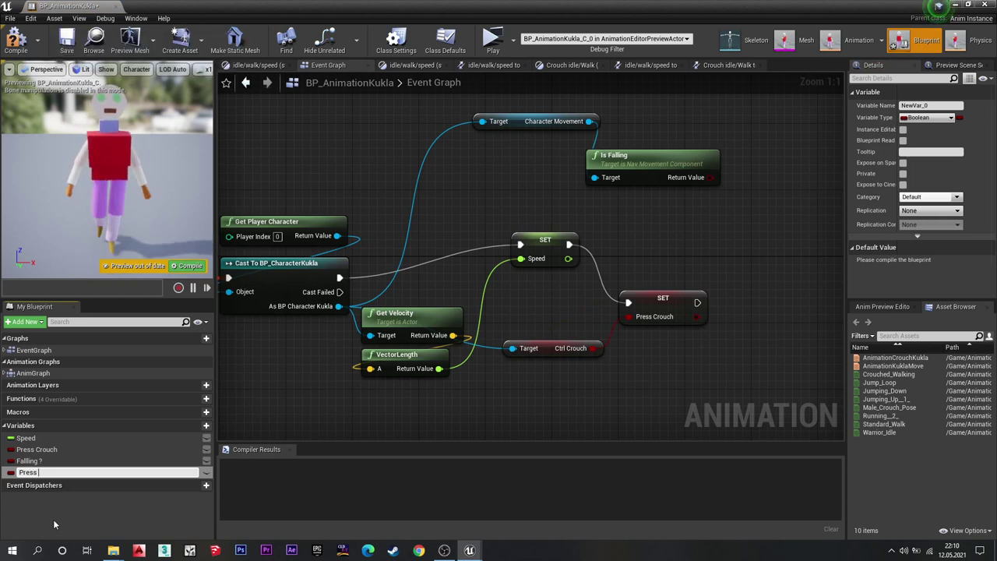
key("Caps_Lock")
type("S")
key("Caps_Lock")
type("pac")
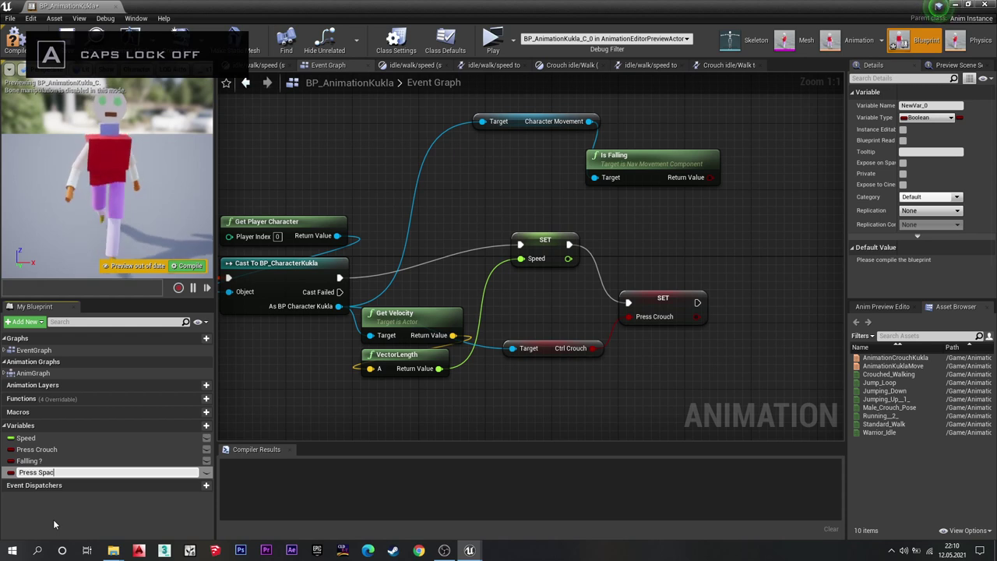
type("e")
key("Caps_Lock")
type("B")
key("Caps_Lock")
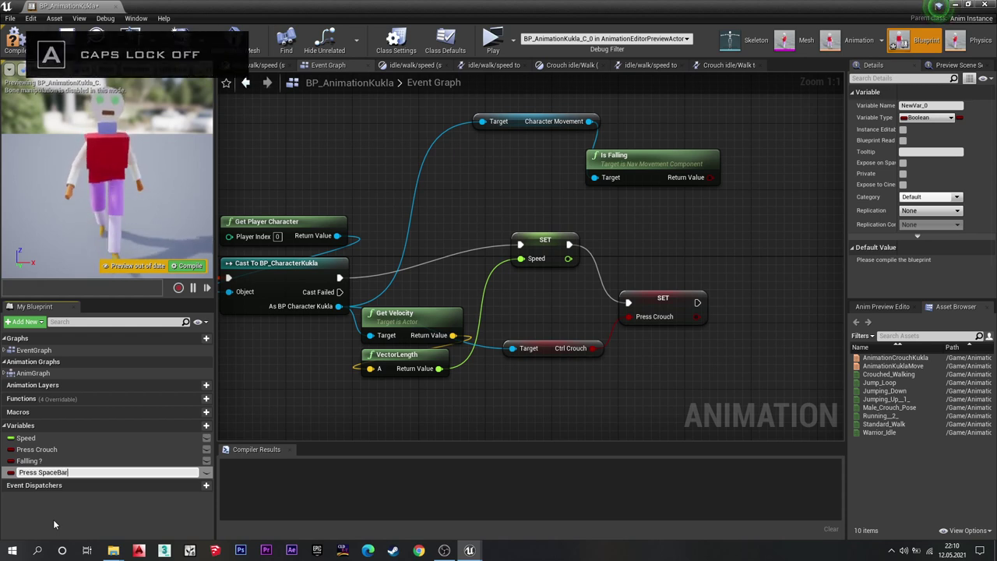
key("Return")
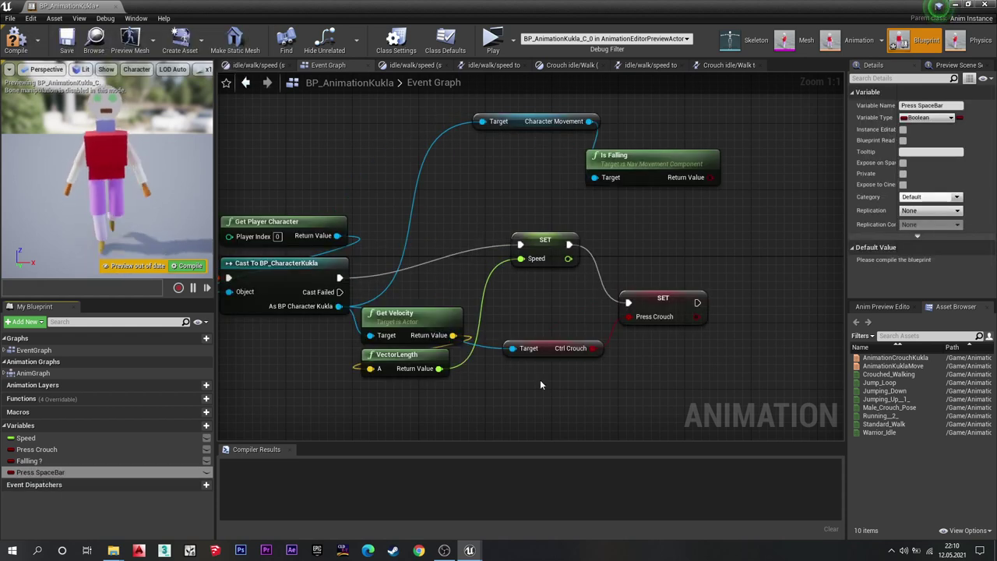
Place a SET Falling ? node beside Is Falling, then delete it.
right_click_drag(550, 405, 513, 404)
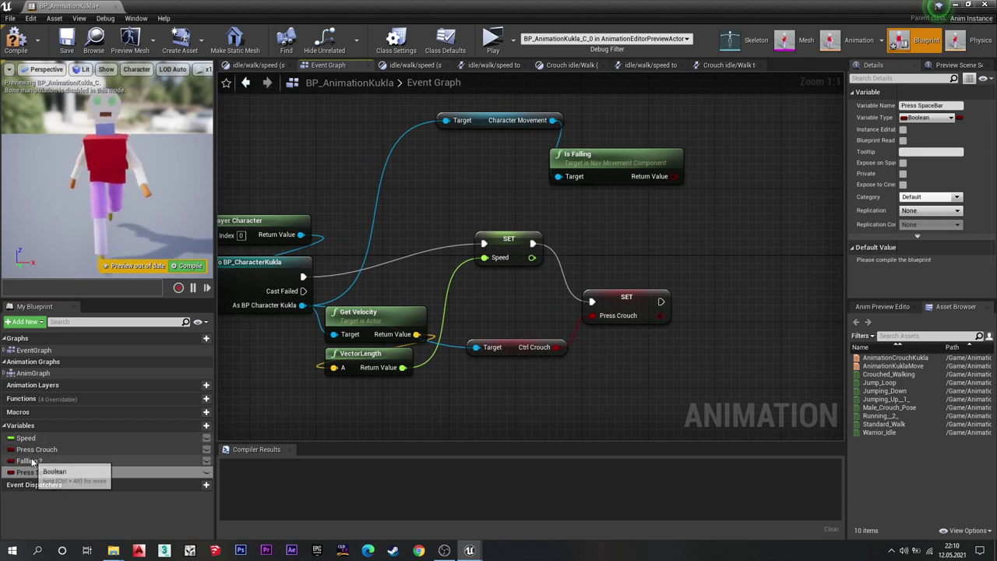
right_click(635, 262)
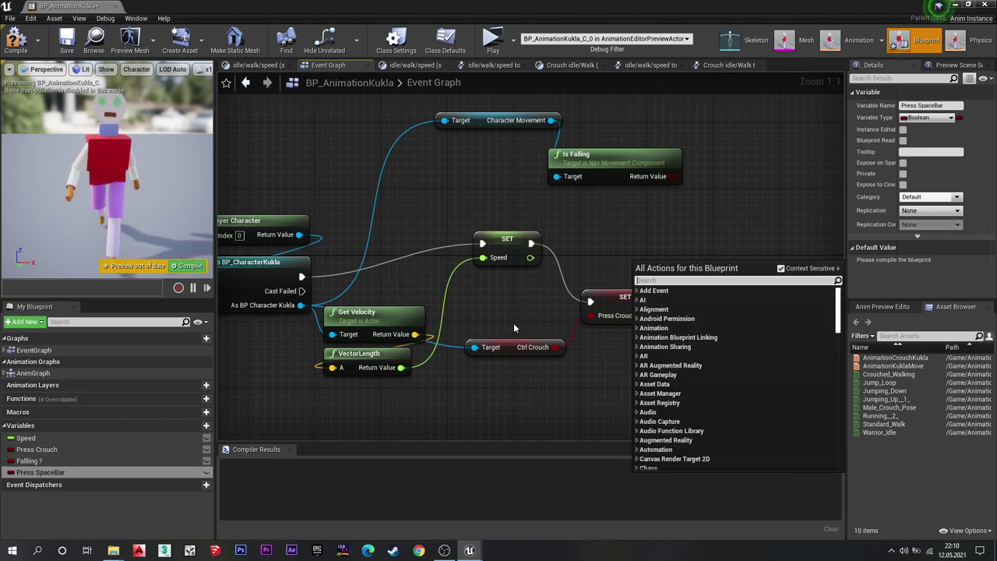
left_click(609, 258)
mouse_move(30, 460)
left_mouse_down()
mouse_move(686, 191)
mouse_move(706, 160)
left_mouse_up()
right_click_drag(715, 239, 653, 247)
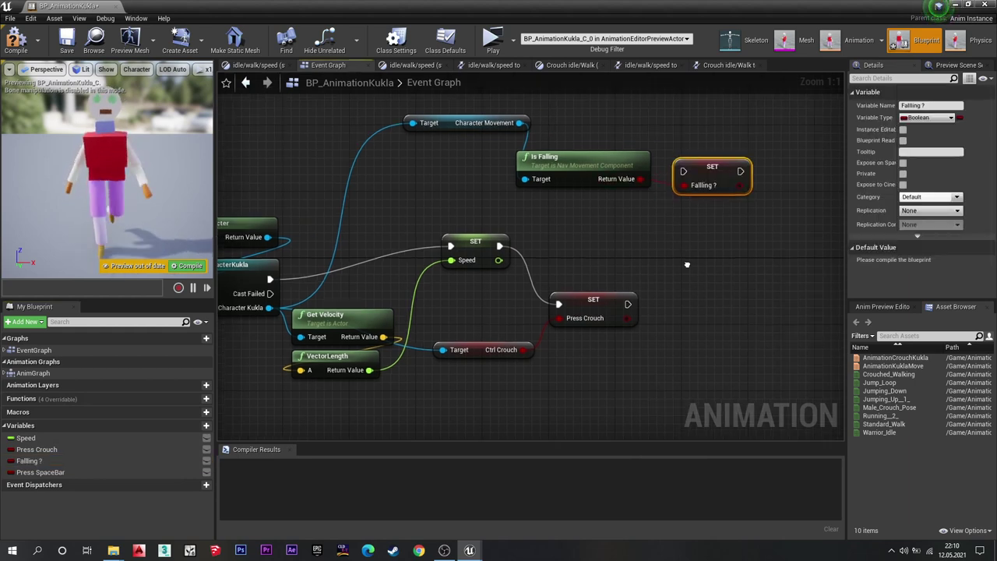
key("Delete")
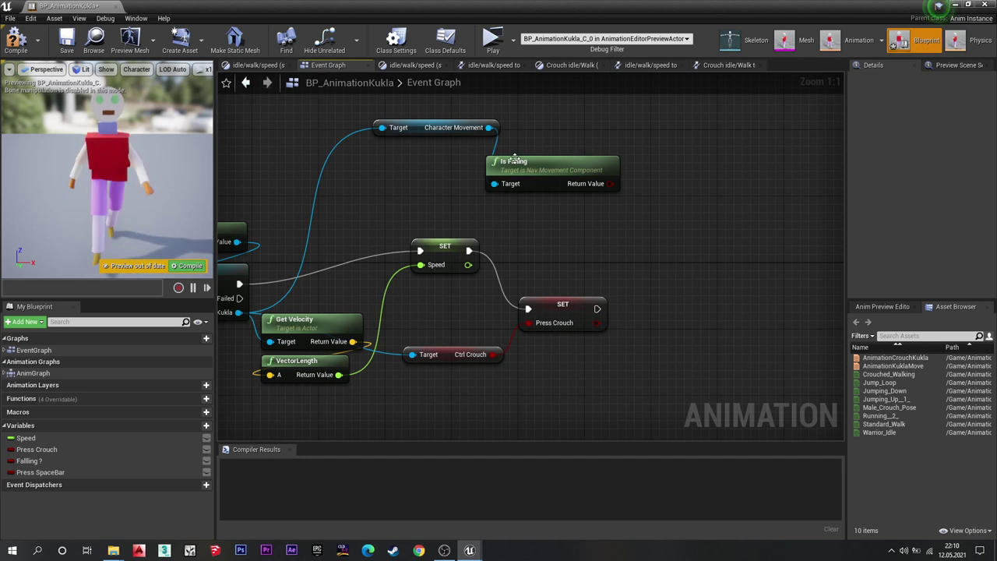
Add a SET Press Space Bar node from Is Falling's Return Value.
right_click_drag(303, 269, 382, 278)
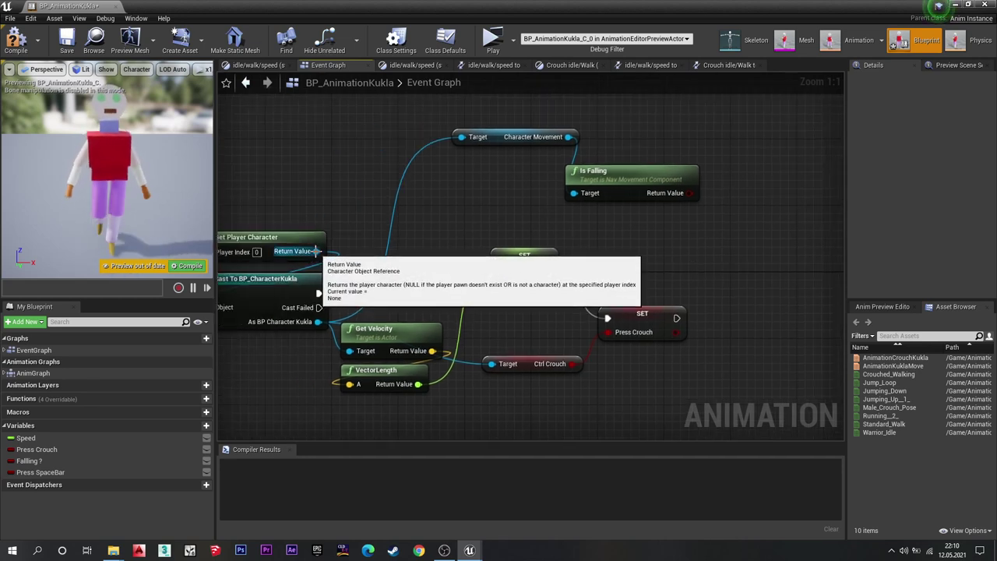
left_click_drag(315, 251, 717, 238)
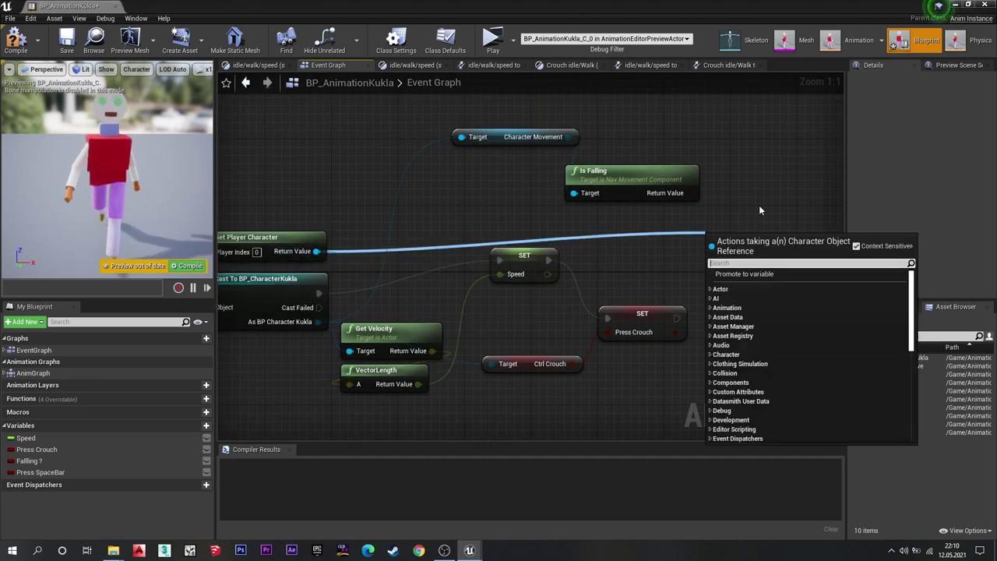
left_click(695, 196)
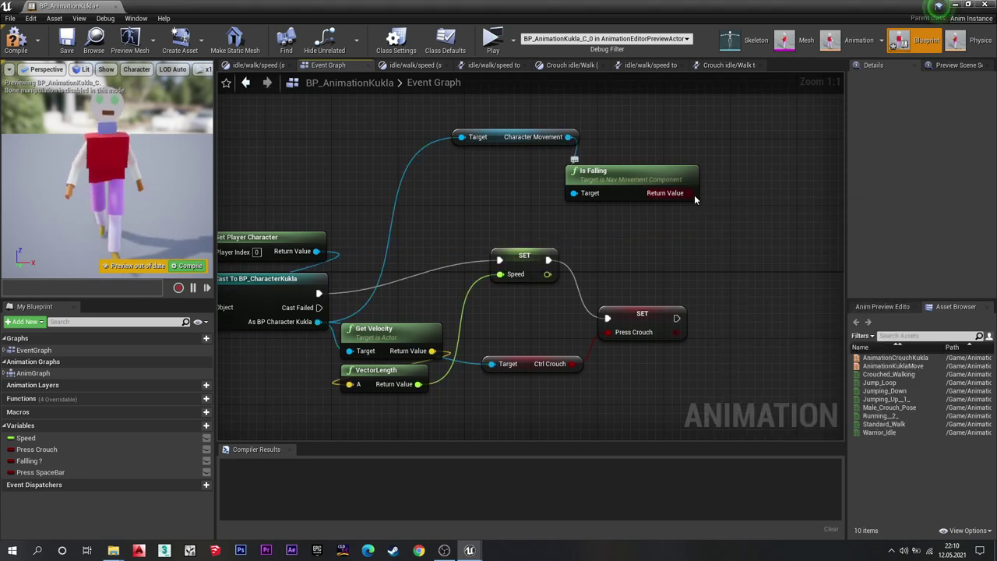
left_click_drag(693, 193, 737, 233)
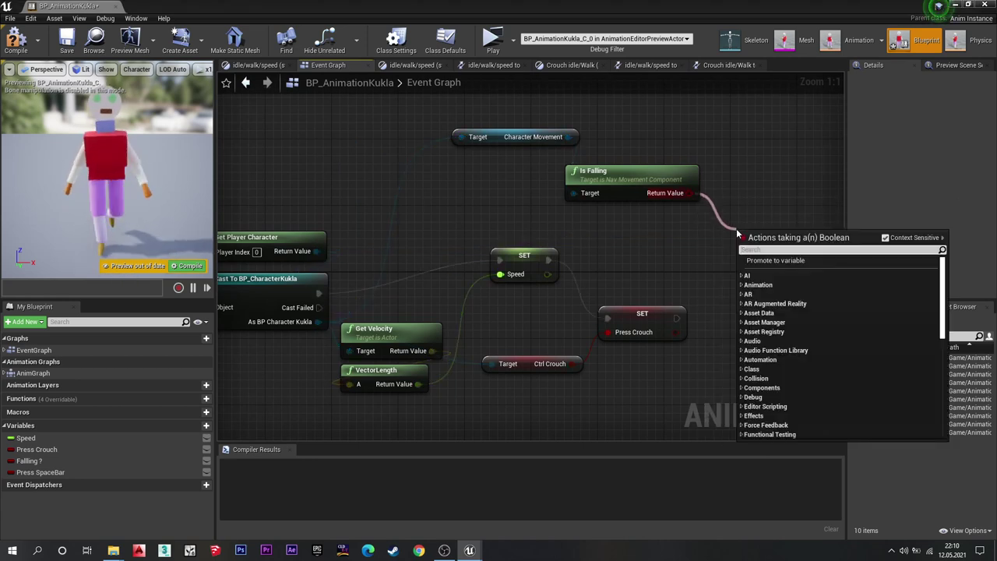
type("sap")
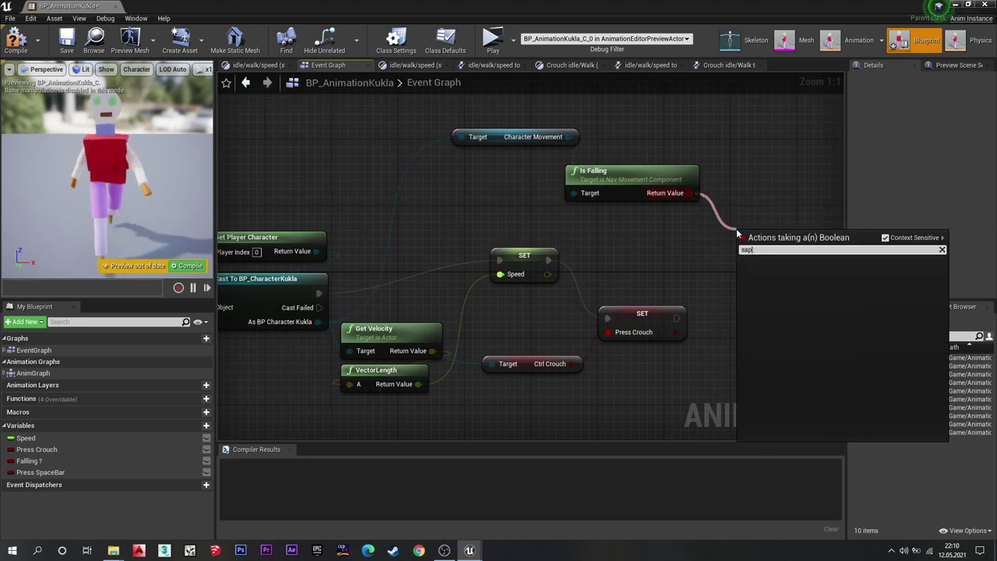
key("BackSpace")
key("BackSpace")
type("pace")
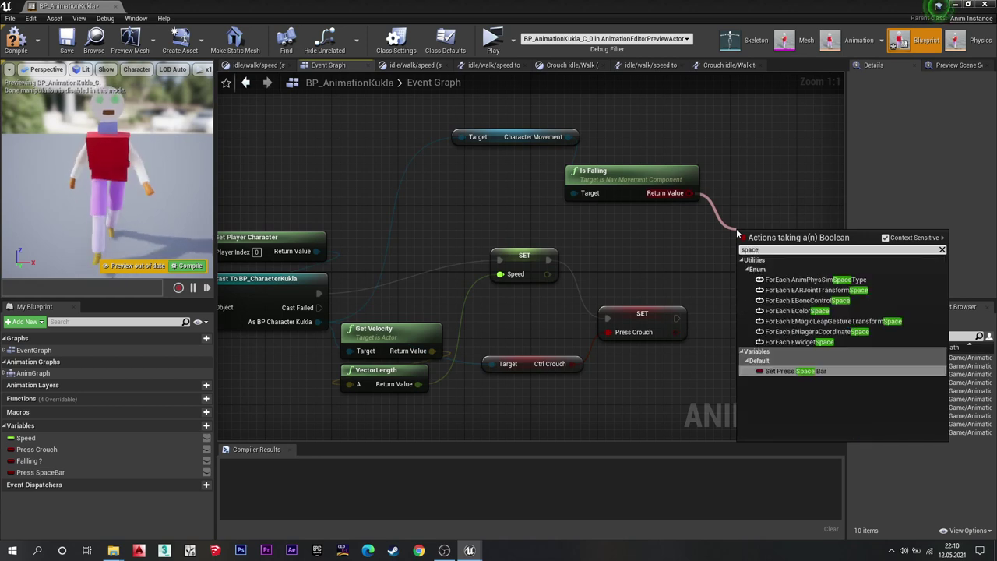
key("Return")
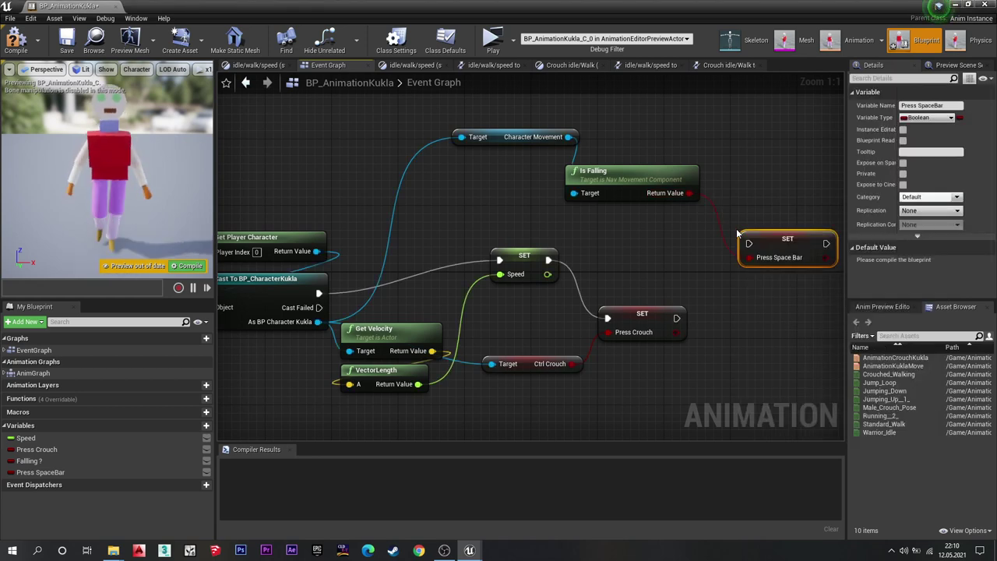
Rearrange the Is Falling and SET Press Space Bar nodes, then delete the SET node.
right_click_drag(702, 195, 597, 159)
left_click_drag(506, 144, 490, 160)
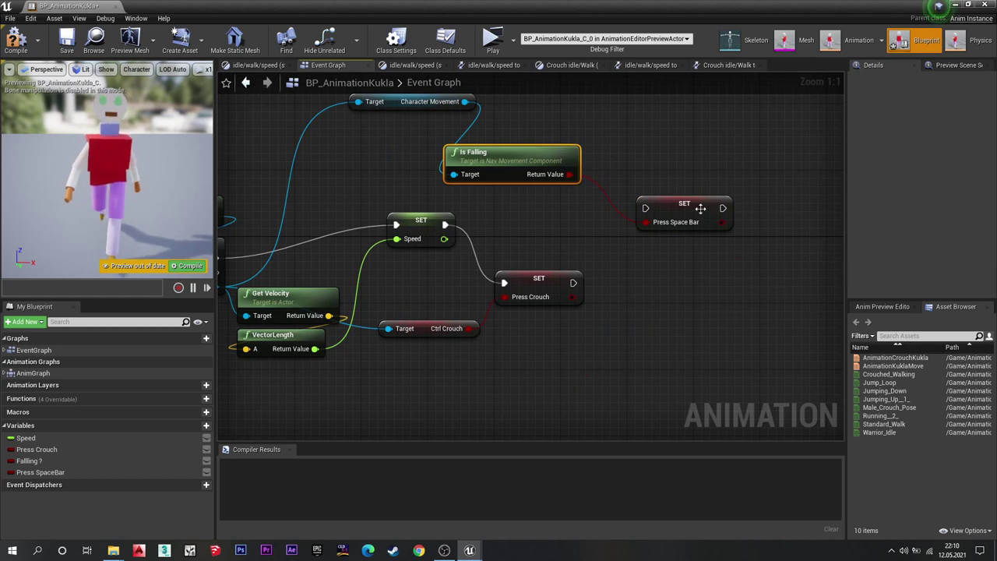
left_click_drag(698, 208, 664, 207)
left_click_drag(537, 156, 546, 156)
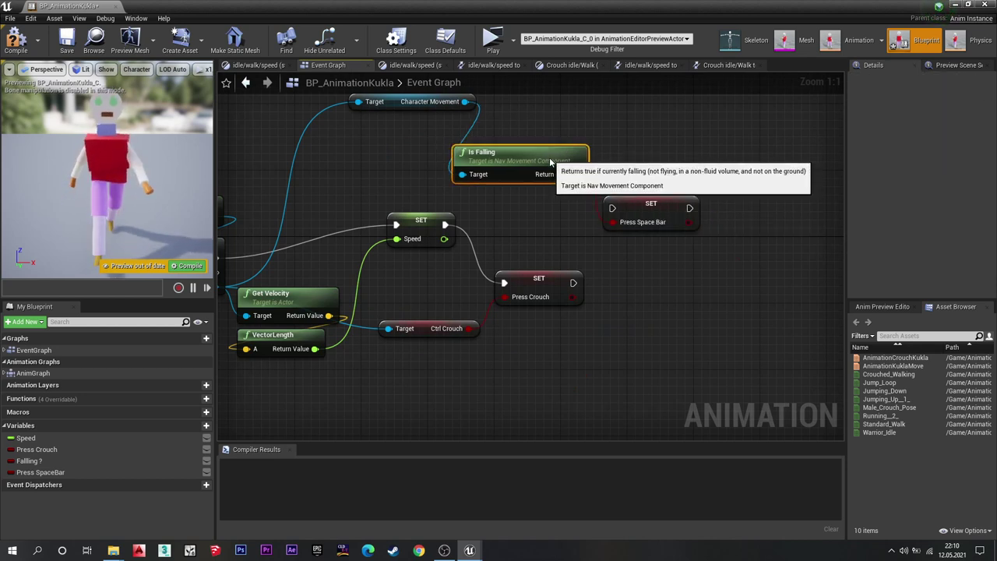
left_click(671, 214)
key("Delete")
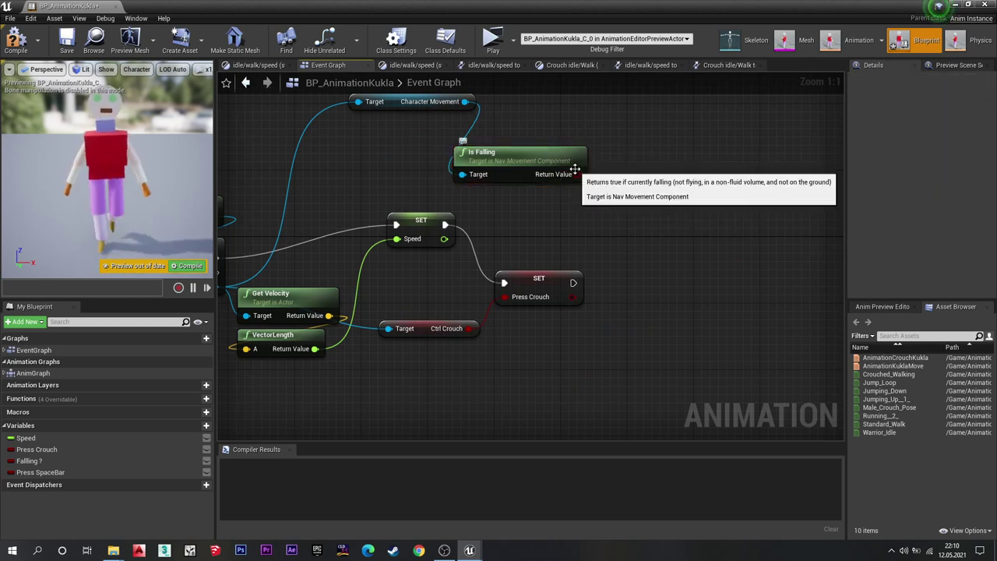
Search for a Press Space Bar getter from Is Falling's Return Value, then cancel without adding.
left_click_drag(578, 174, 641, 246)
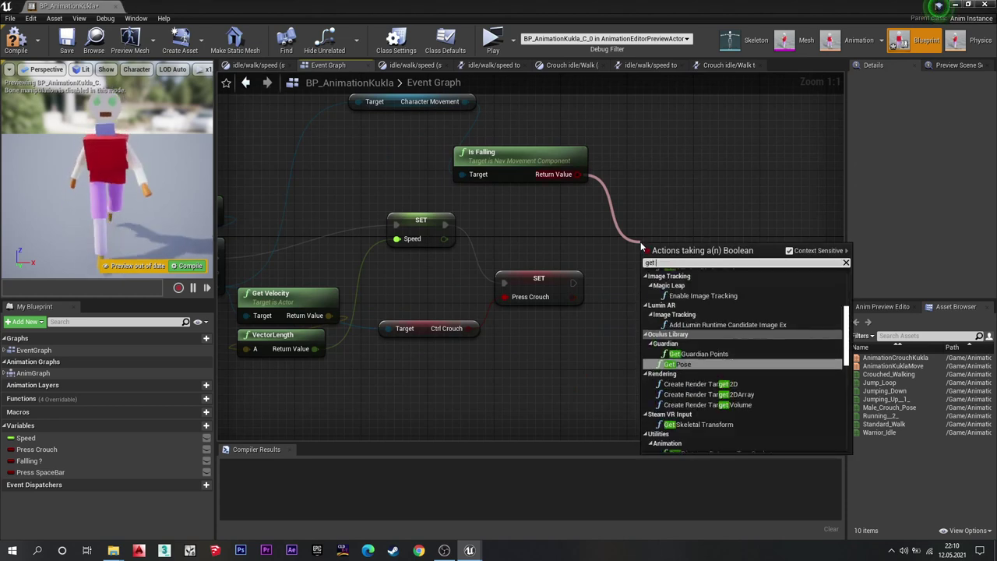
type("get spe")
key("BackSpace")
key("BackSpace")
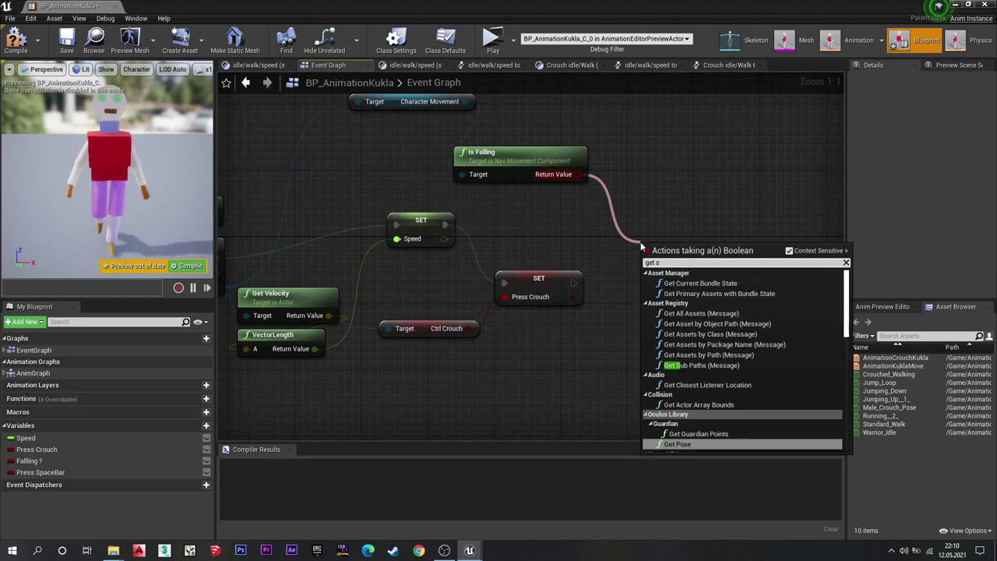
type("pa")
key("Escape")
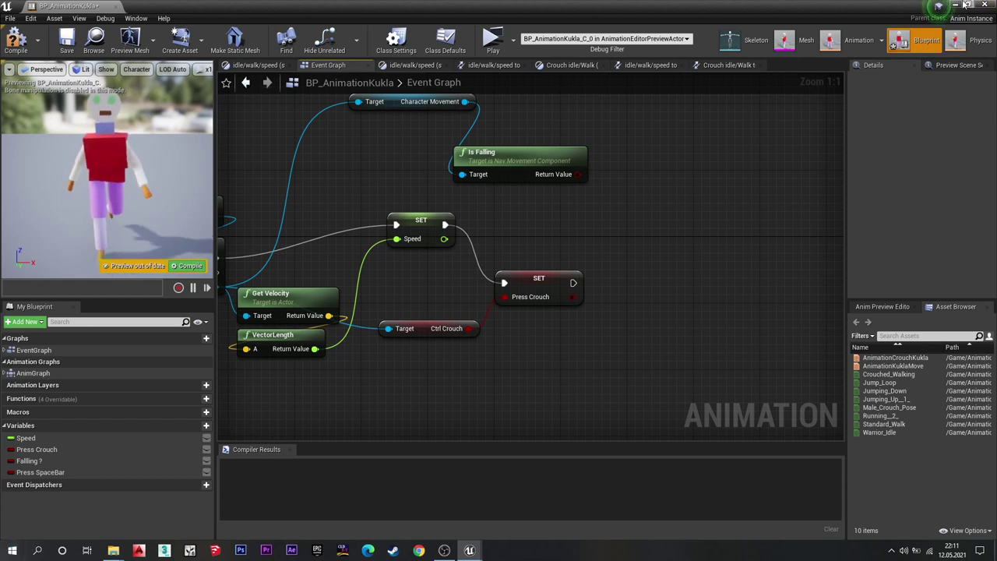
Save BP_AnimationKukla and zoom out of the Event Graph.
left_click(66, 40)
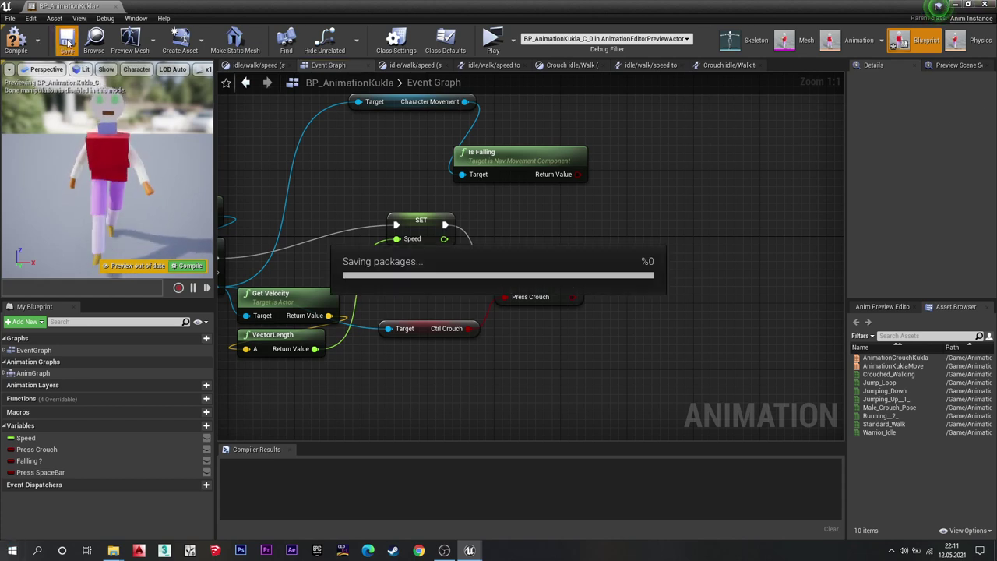
scroll(533, 198, "down", 2)
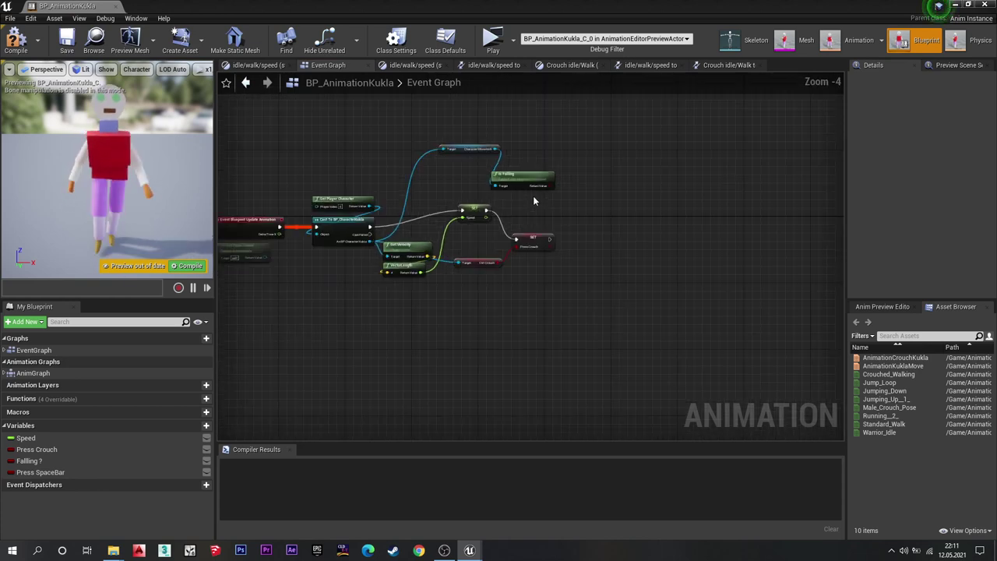
scroll(533, 199, "down", 1)
scroll(466, 225, "down", 2)
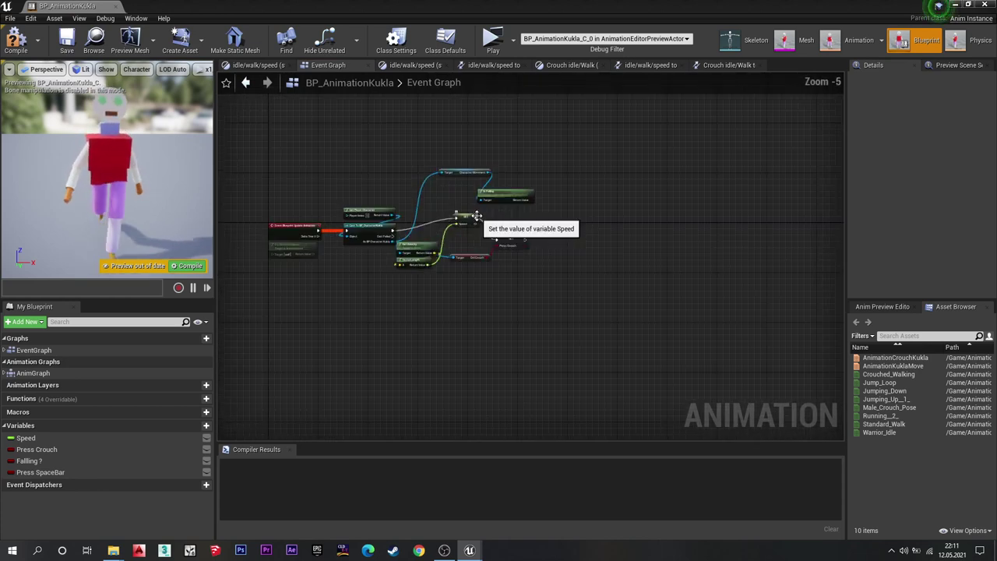
scroll(460, 220, "down", 2)
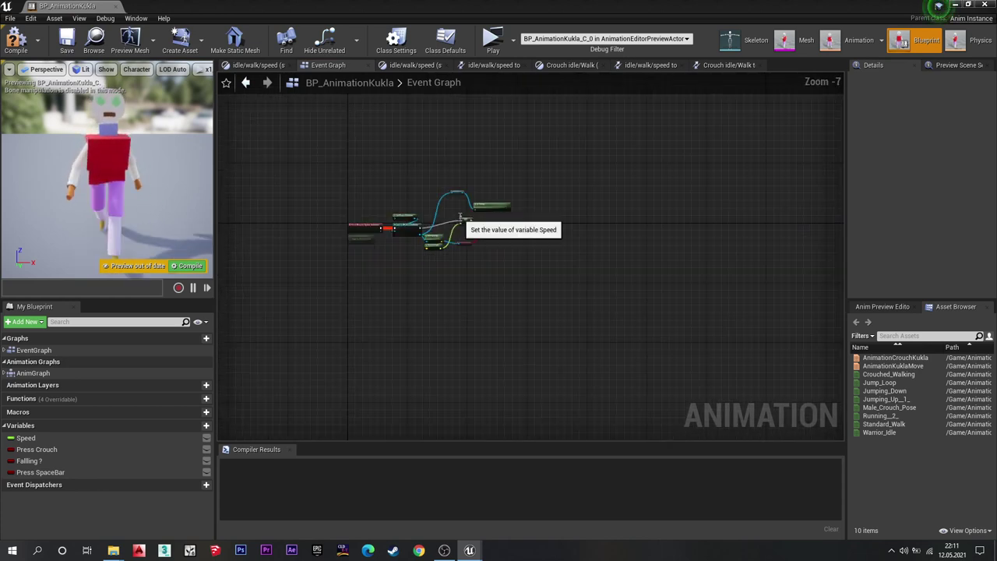
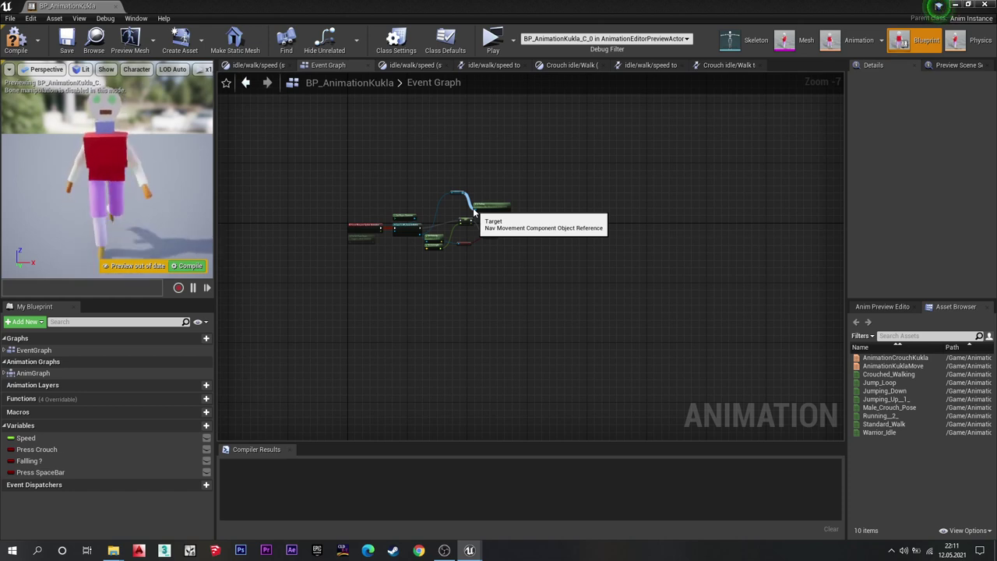
Add a SET Falling ? node to the Event Graph, then delete it again.
scroll(460, 233, "up", 7)
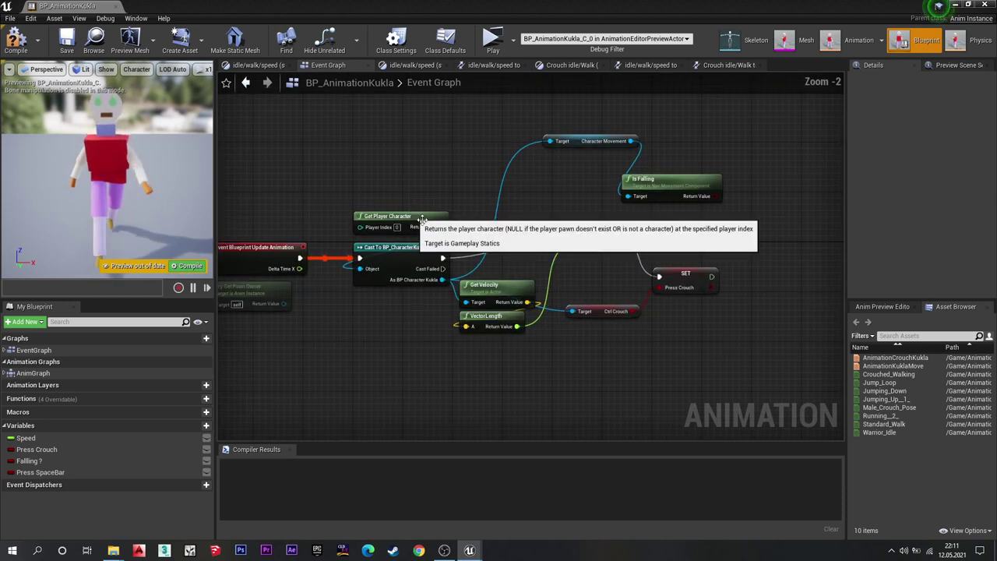
mouse_move(487, 259)
right_mouse_down()
mouse_move(399, 293)
mouse_move(569, 265)
right_mouse_up()
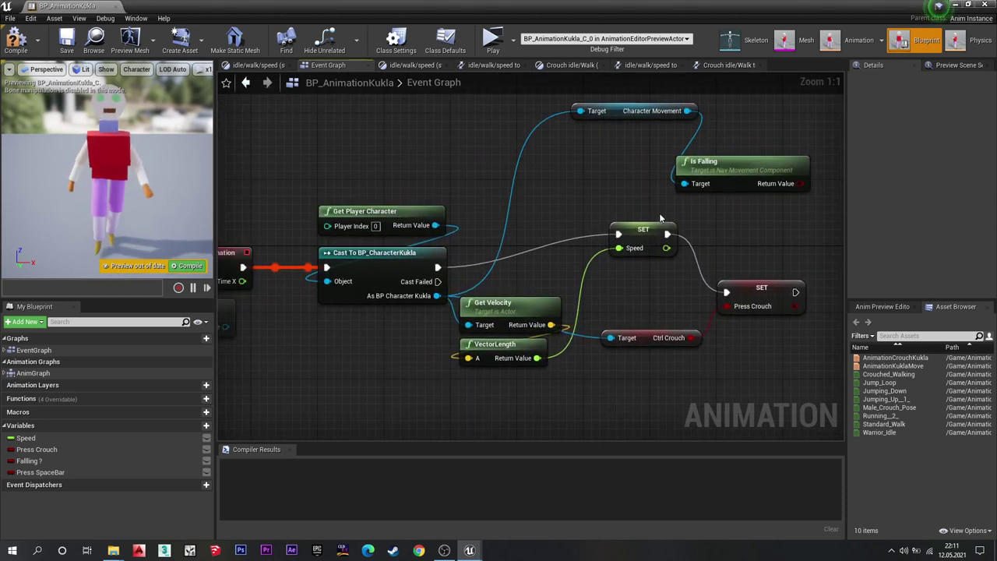
right_click_drag(662, 195, 478, 186)
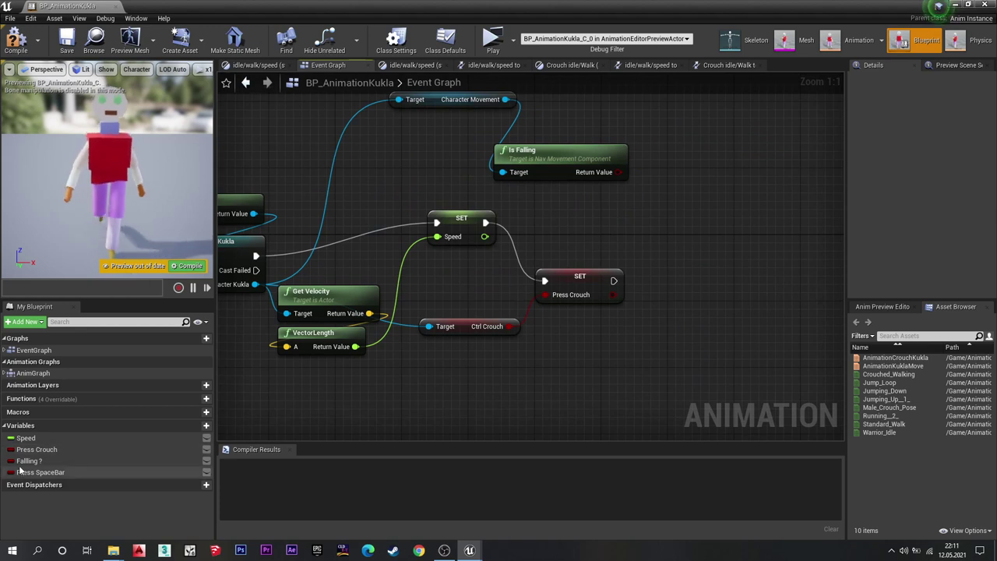
left_click_drag(46, 460, 654, 164, "alt")
right_click_drag(652, 223, 692, 212)
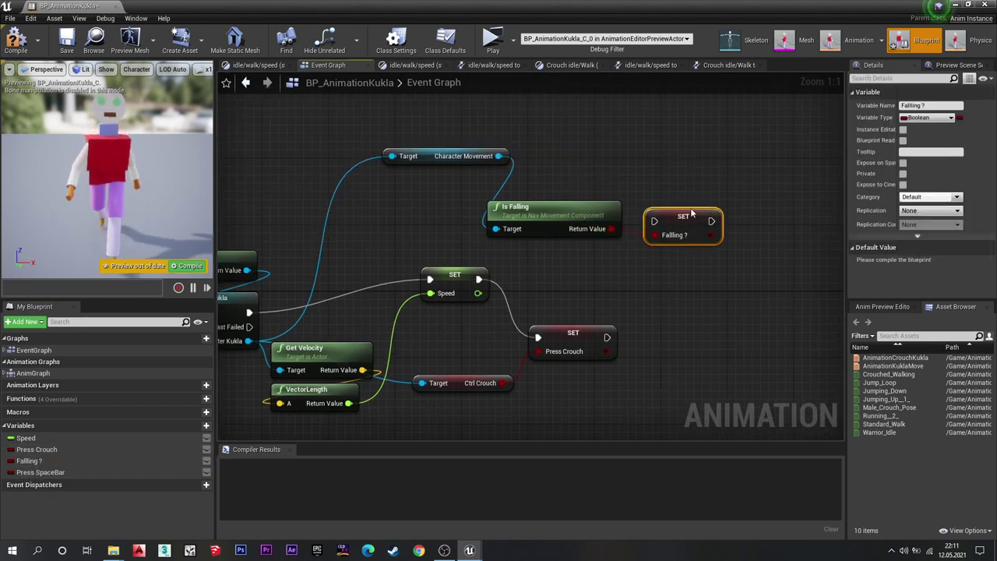
right_click_drag(642, 265, 665, 243)
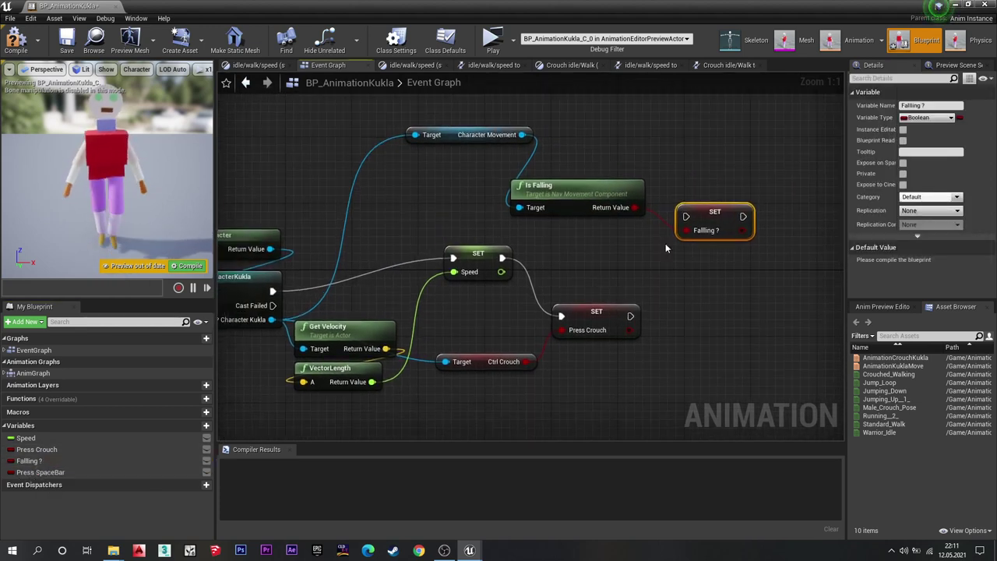
key("Delete")
Delete the Is Falling and Character Movement nodes from the Event Graph.
right_click_drag(639, 302, 669, 290)
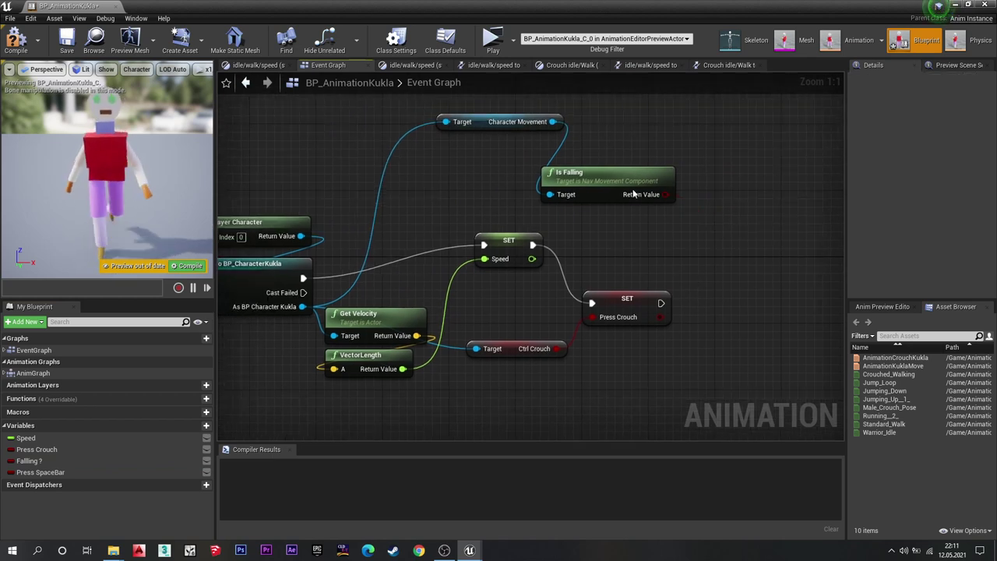
left_click(627, 181)
key("Delete")
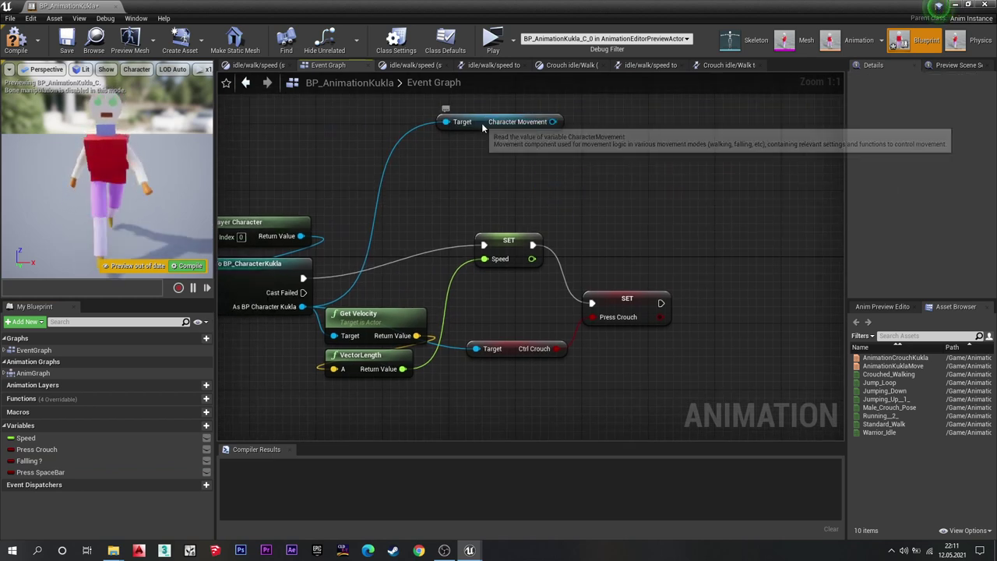
left_click(481, 123)
key("Delete")
Recompile BP_AnimationKukla and open the idle/walk/speed state.
right_click_drag(547, 177, 638, 183)
scroll(639, 183, "down", 1)
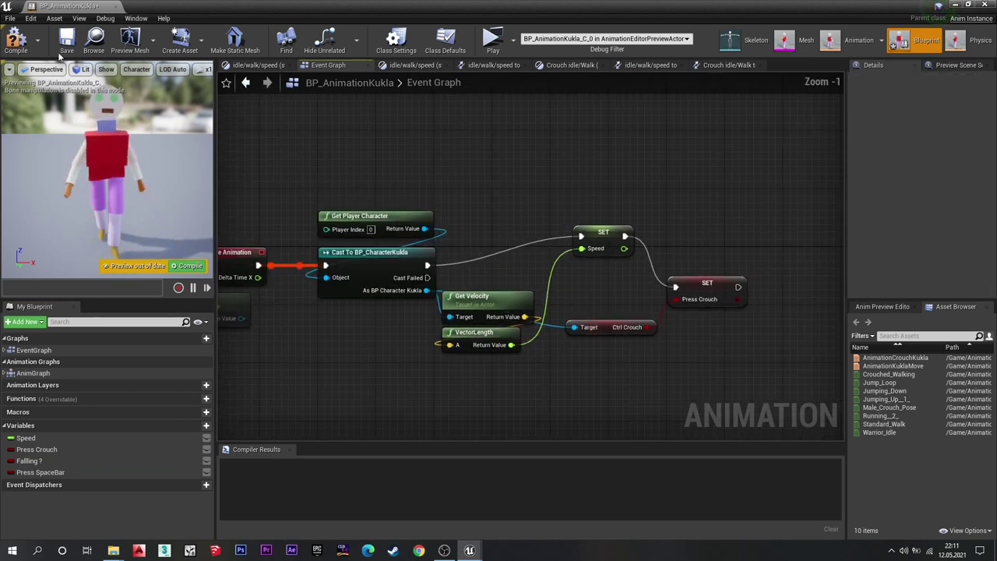
left_click(15, 41)
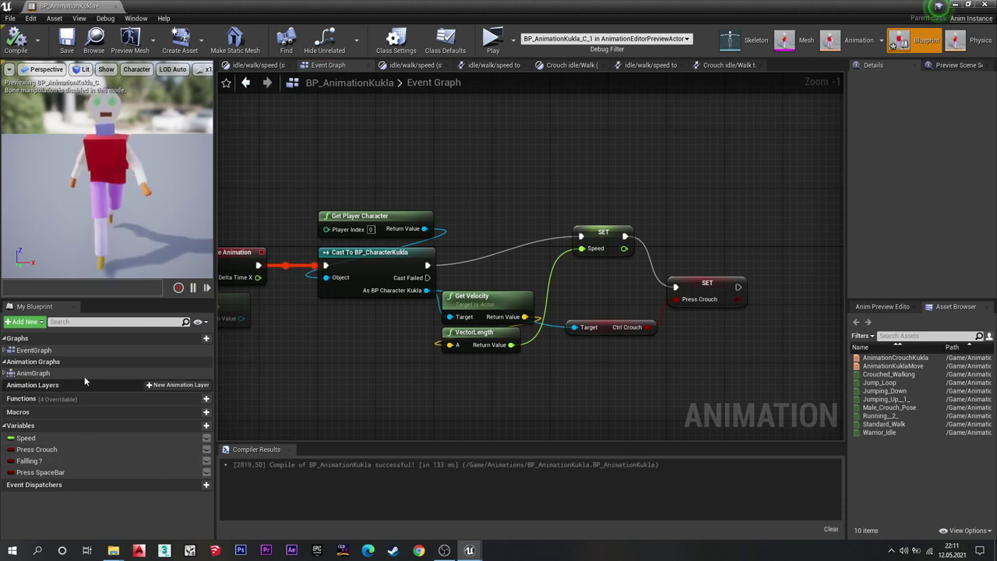
left_click(260, 67)
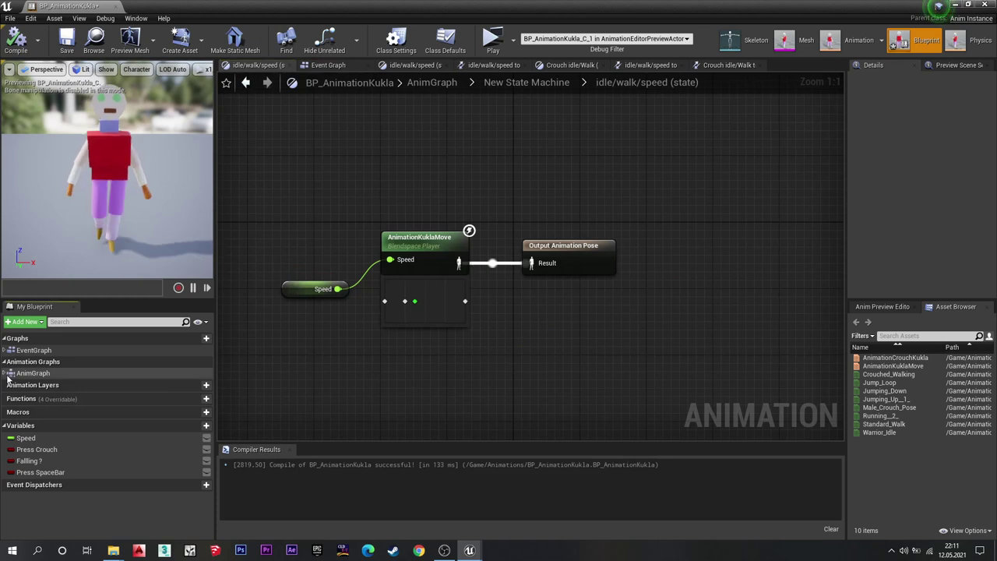
Open the New State Machine graph from under AnimGraph.
left_click(9, 374)
double_click(40, 385)
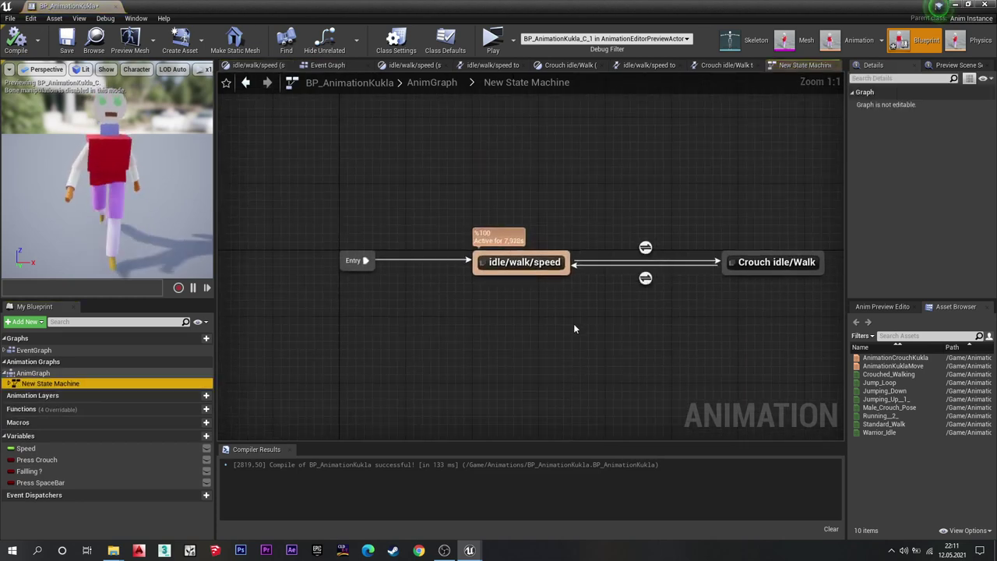
right_click_drag(574, 323, 404, 288)
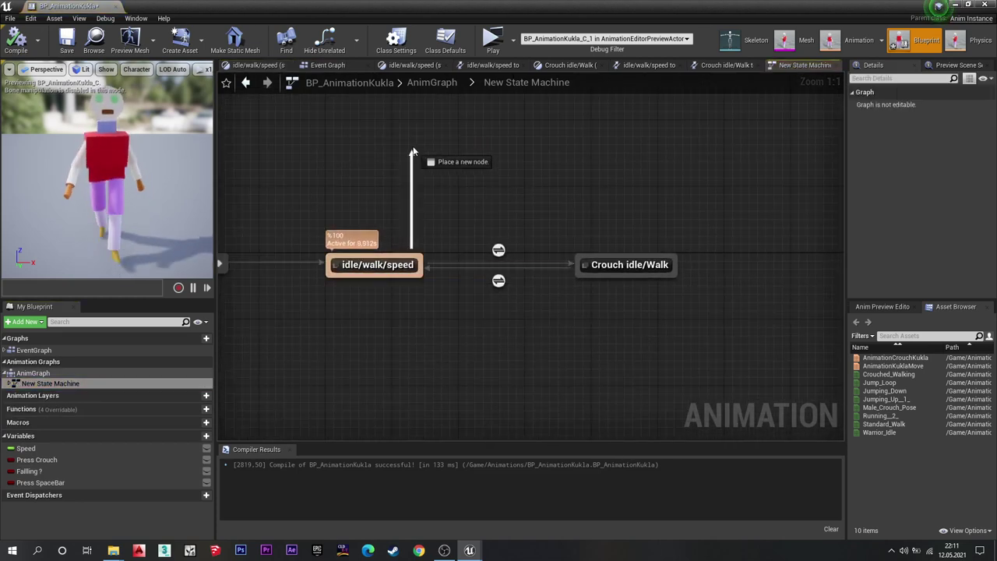
Draw a transition out of idle/walk/speed into a new state named 'Jump Up'.
left_click_drag(414, 254, 410, 149)
left_click(436, 173)
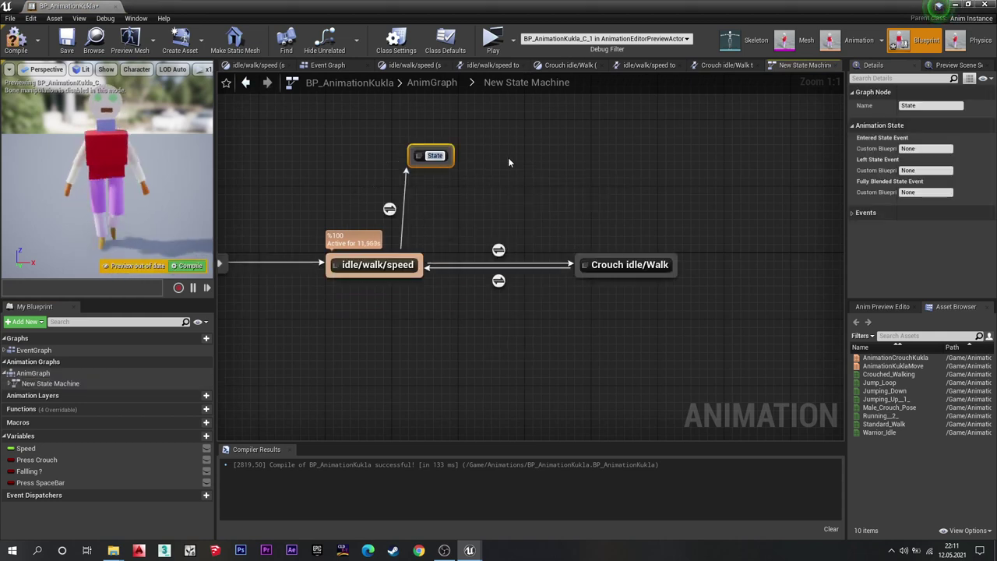
key("Caps_Lock")
type("J")
key("Caps_Lock")
type("ump")
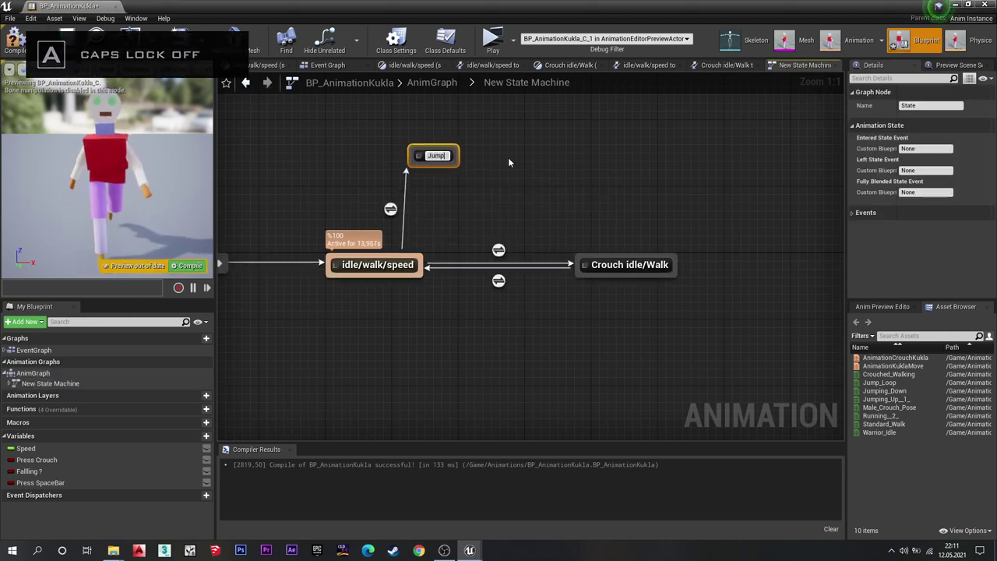
key("Caps_Lock")
type(" U")
key("Caps_Lock")
type("p")
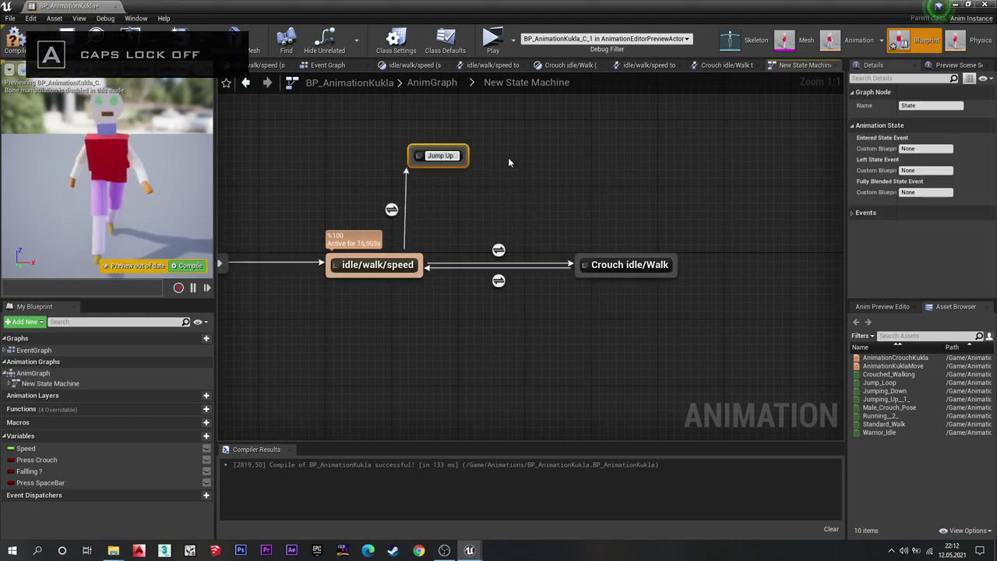
key("Return")
right_click_drag(522, 158, 518, 192)
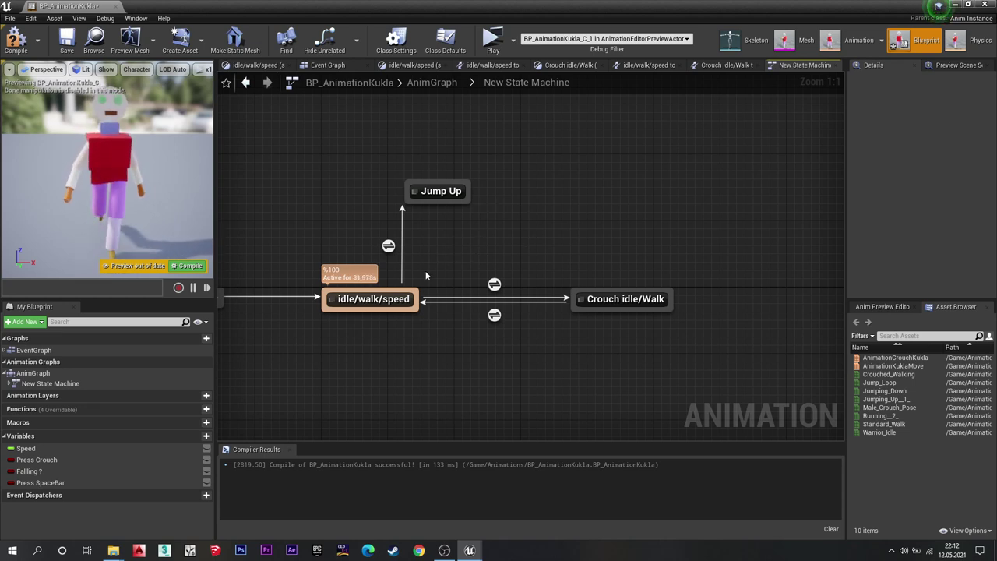
Wire Press SpaceBar into the idle/walk/speed to Jump Up rule's Can Enter Transition and recompile.
double_click(389, 246)
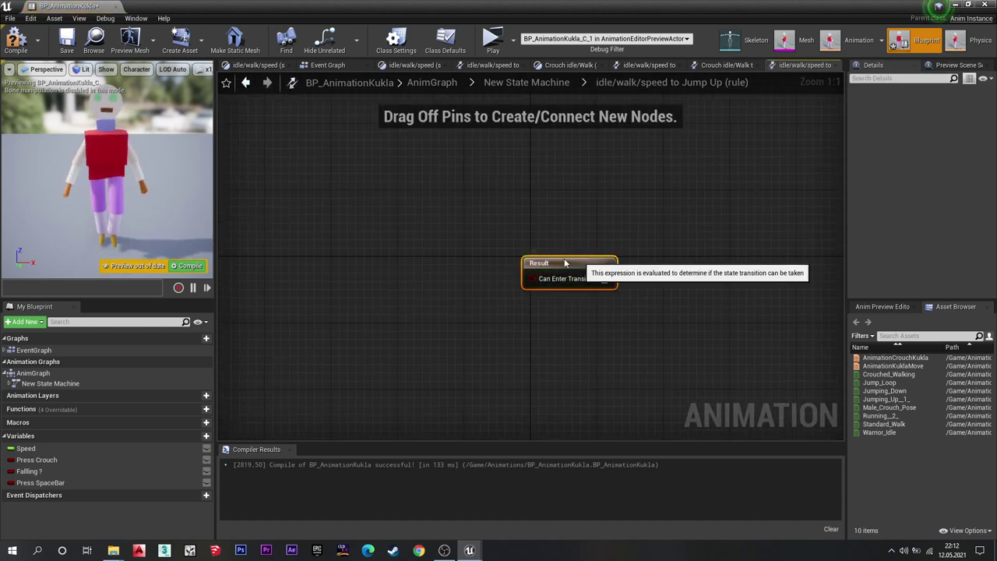
left_click_drag(580, 269, 495, 276)
left_click_drag(37, 485, 249, 419)
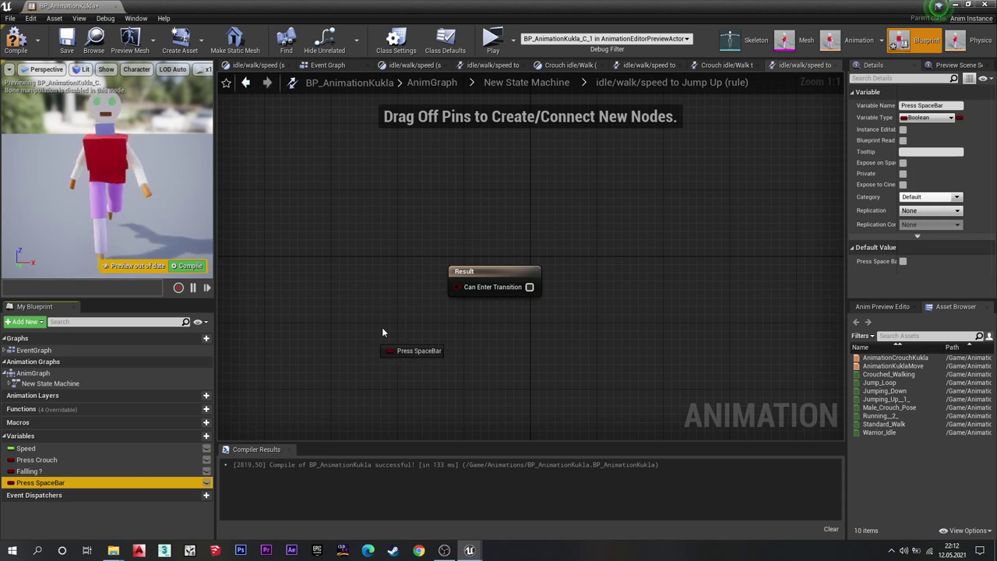
left_click_drag(454, 291, 455, 288)
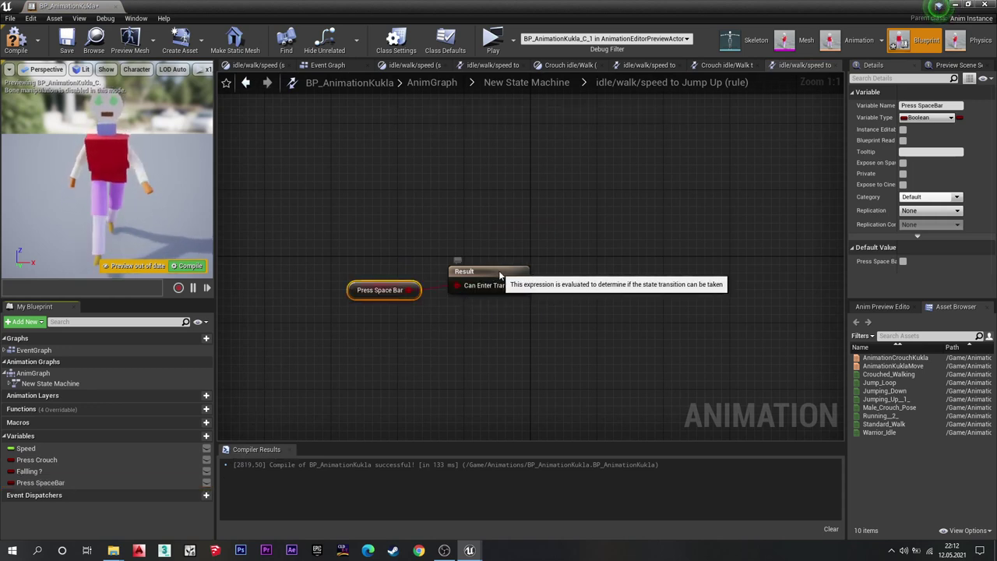
left_click(496, 295)
left_click(15, 39)
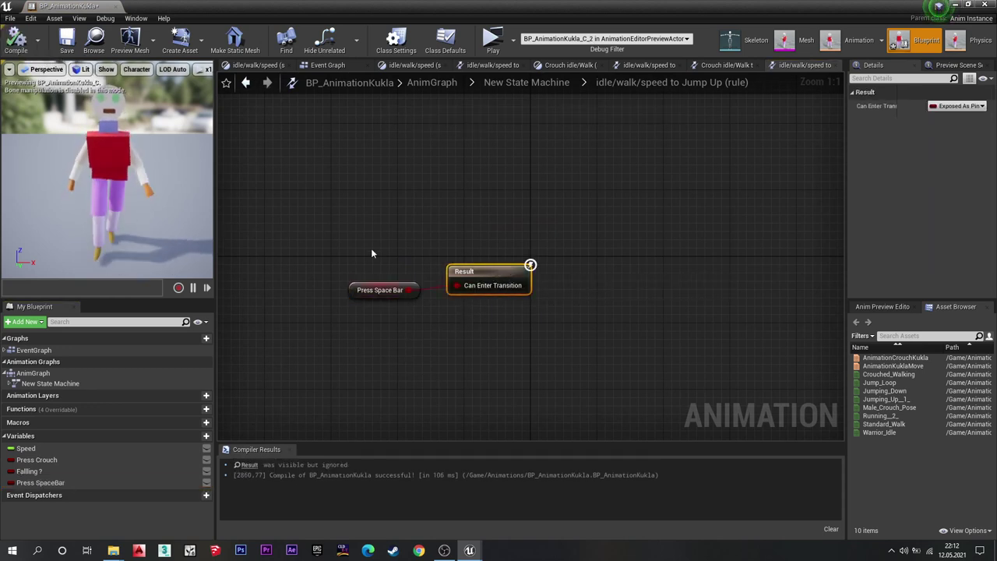
Feed Jumping_Up_1 into Jump Up's Output Animation Pose, recompile, and return to New State Machine.
double_click(55, 386)
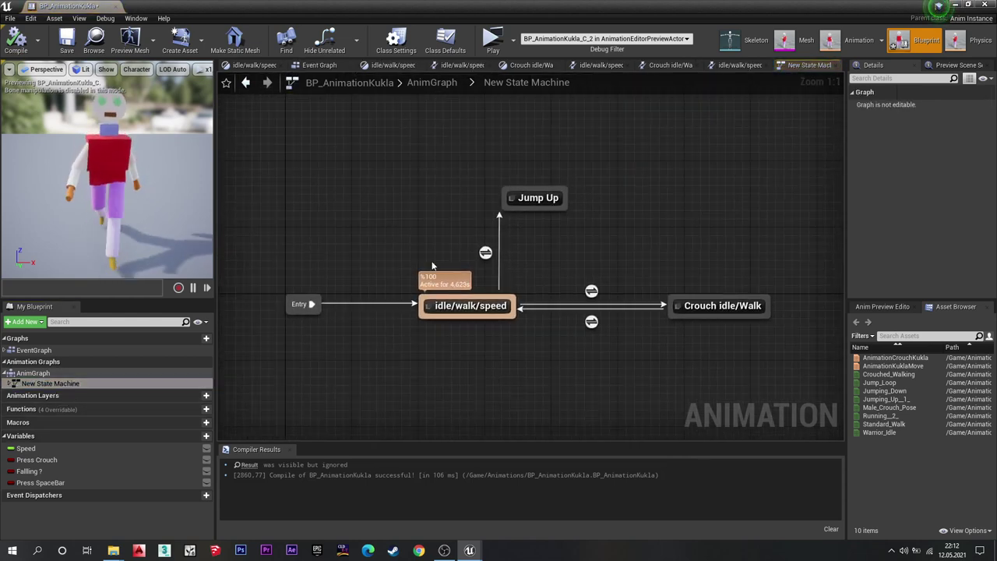
left_click(534, 198)
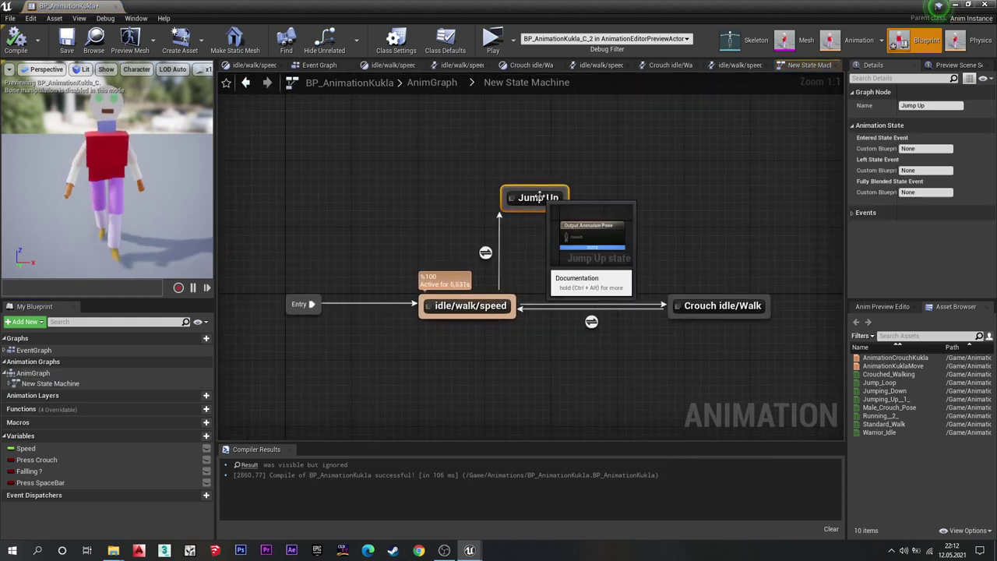
double_click(539, 197)
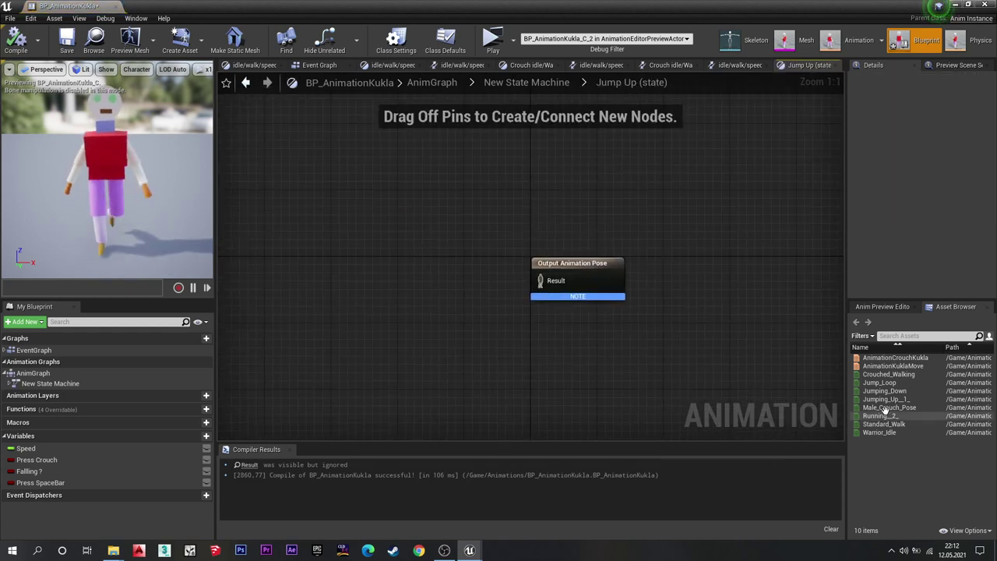
left_click_drag(885, 399, 545, 281)
mouse_move(432, 282)
left_mouse_down()
mouse_move(432, 266)
mouse_move(442, 275)
left_mouse_up()
left_click(12, 38)
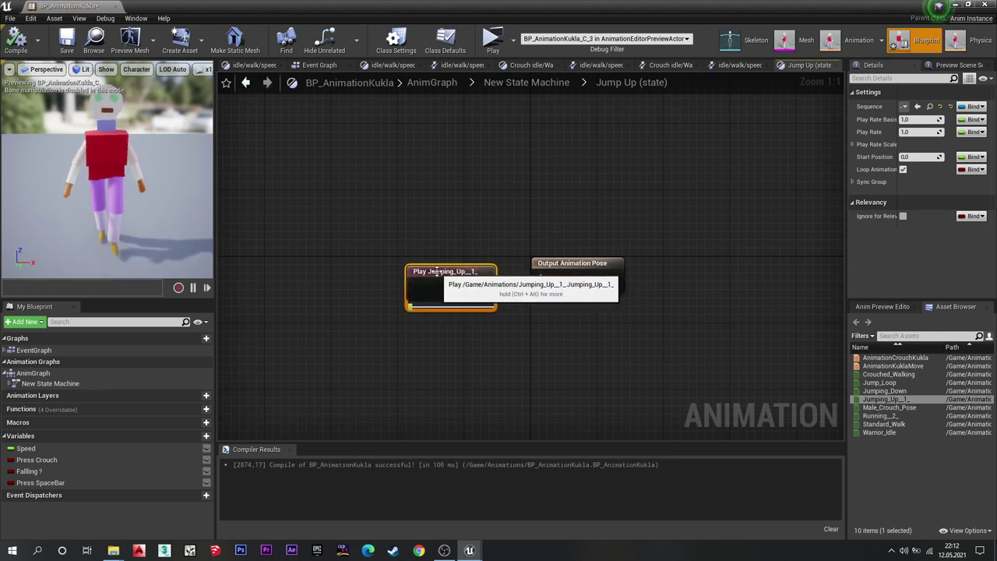
double_click(39, 374)
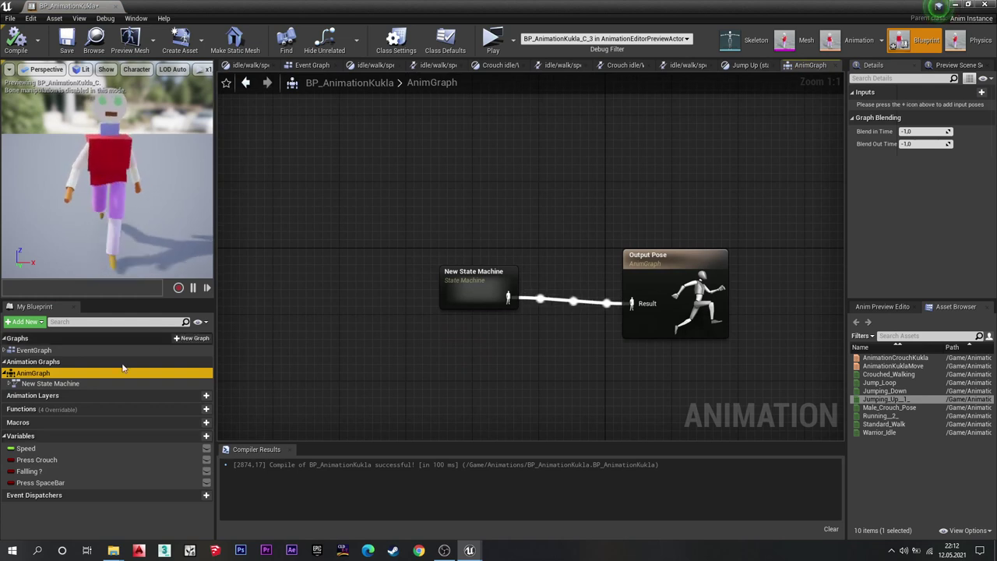
double_click(48, 384)
right_click_drag(383, 345, 304, 353)
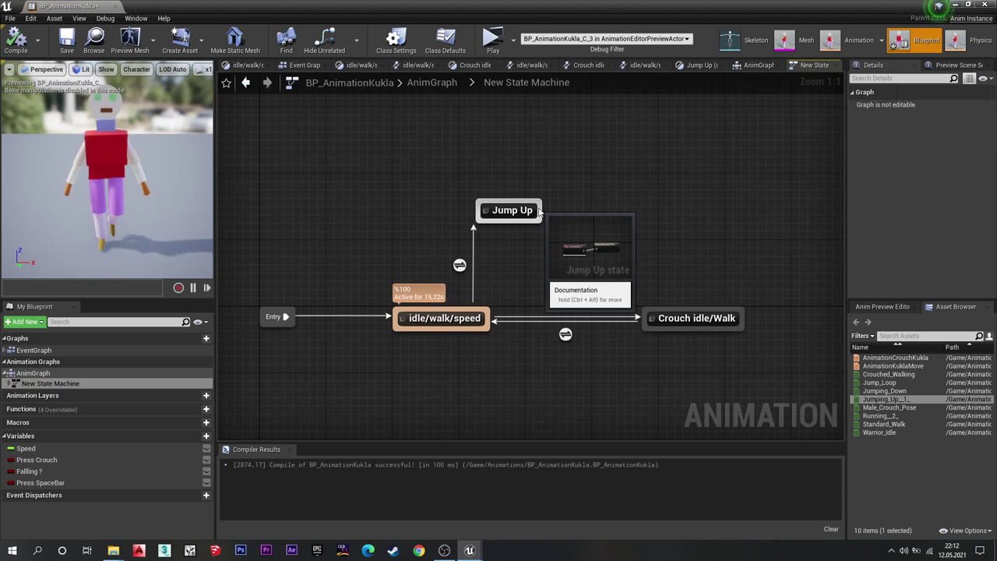
Draw a transition from Jump Up to a new state named 'Jump Loop'.
left_click_drag(539, 210, 627, 204)
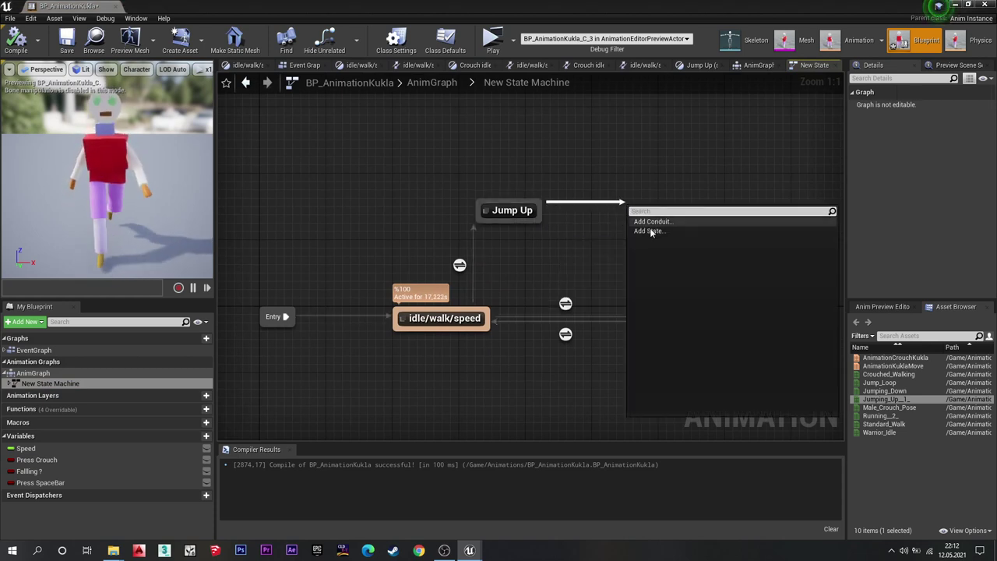
left_click(648, 232)
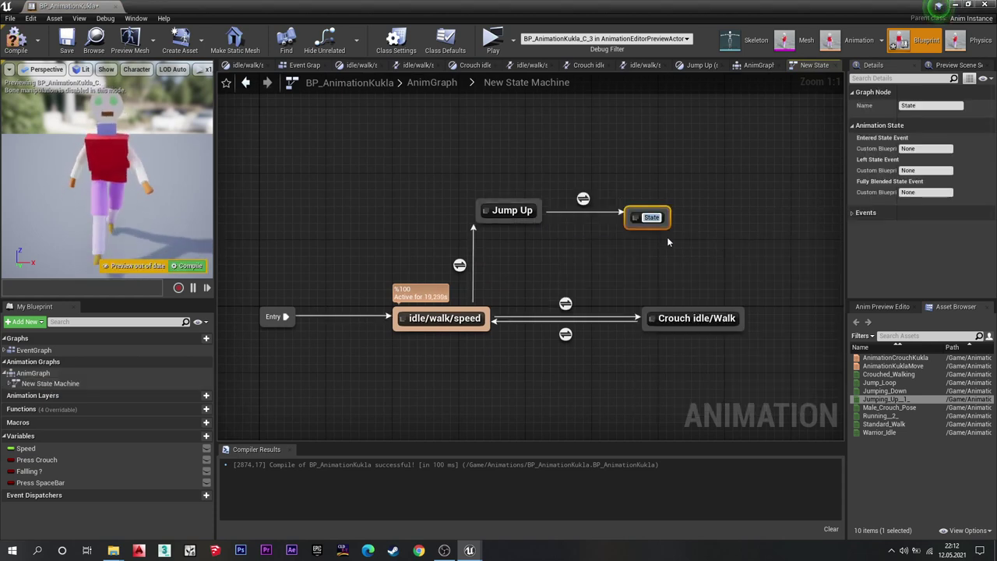
key("Caps_Lock")
type("J")
key("Caps_Lock")
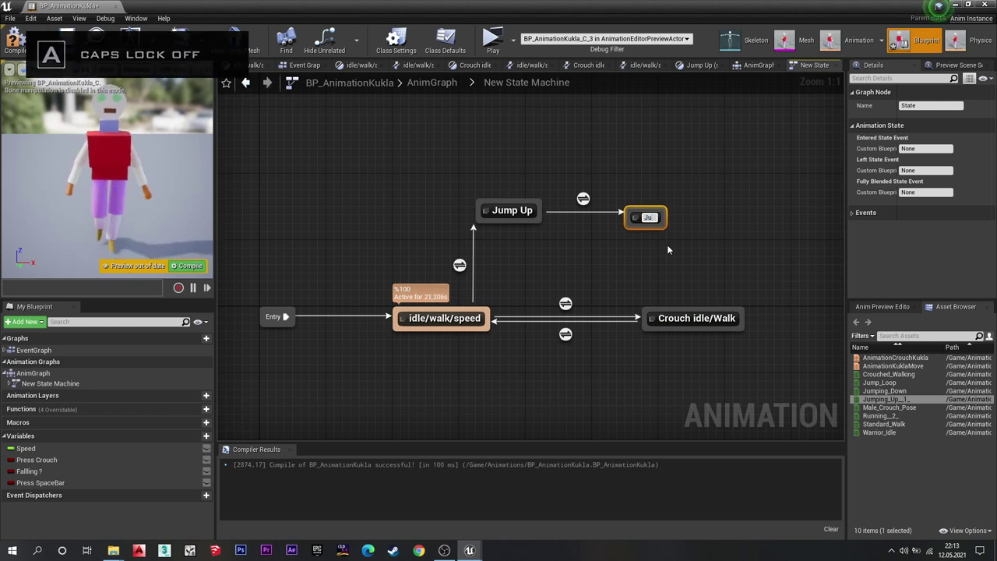
type("ump")
key("Caps_Lock")
type("L")
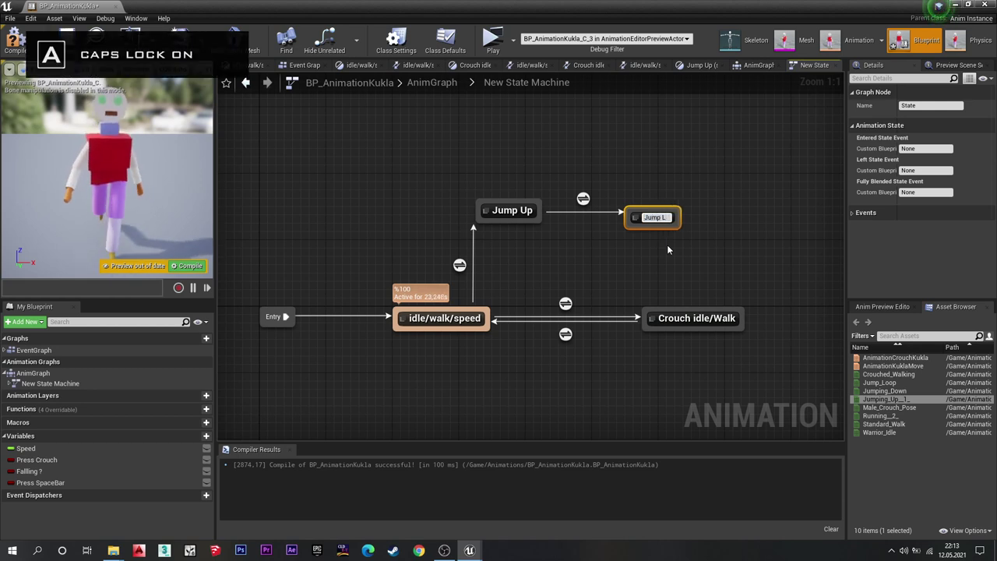
key("Caps_Lock")
type("oop")
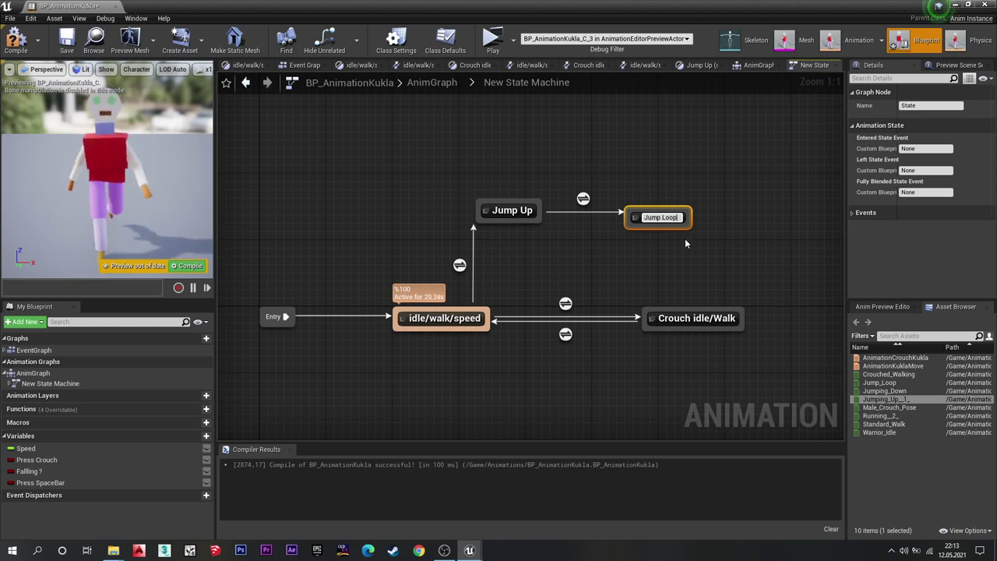
left_click(739, 203)
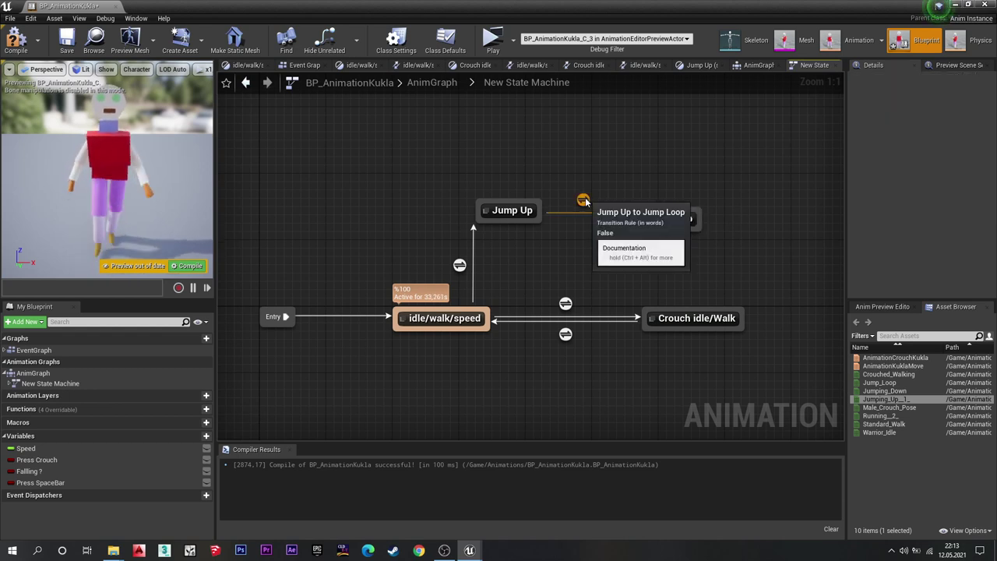
left_click(688, 218)
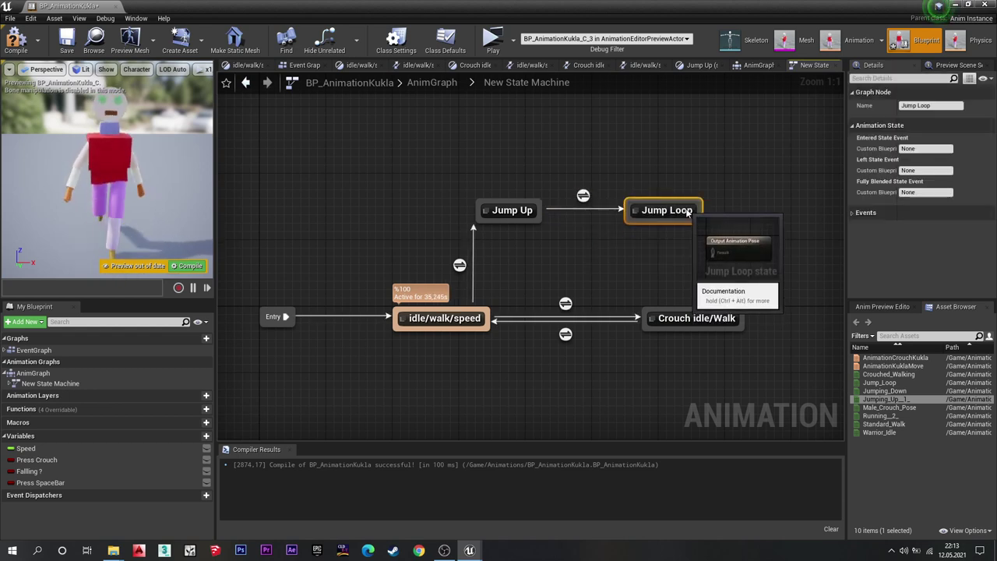
Wire Falling ? into the Jump Up to Jump Loop rule, then return to New State Machine.
double_click(584, 196)
left_click_drag(607, 267, 540, 283)
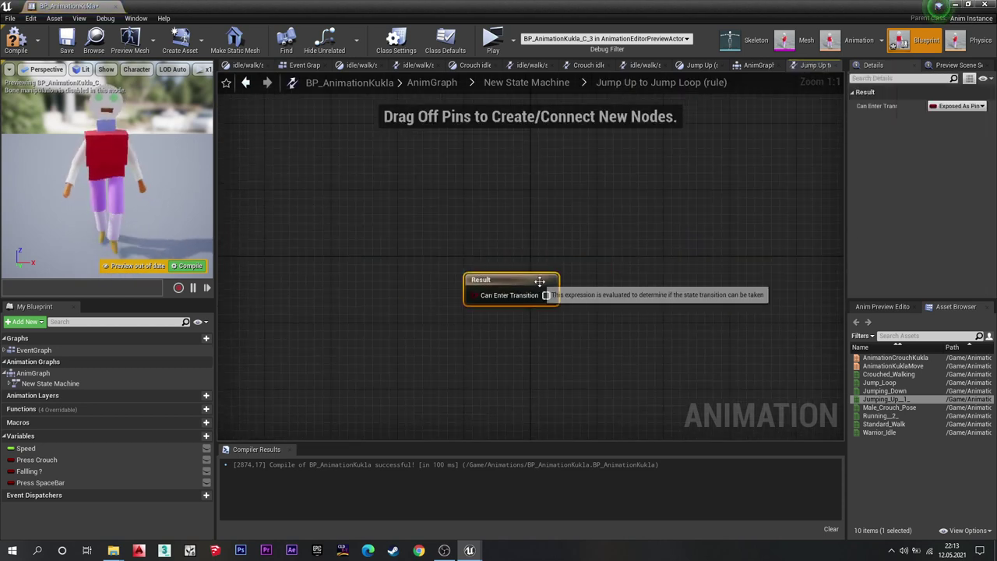
mouse_move(30, 471)
left_mouse_down("ctrl")
mouse_move(489, 295)
mouse_move(527, 294)
left_mouse_up("ctrl")
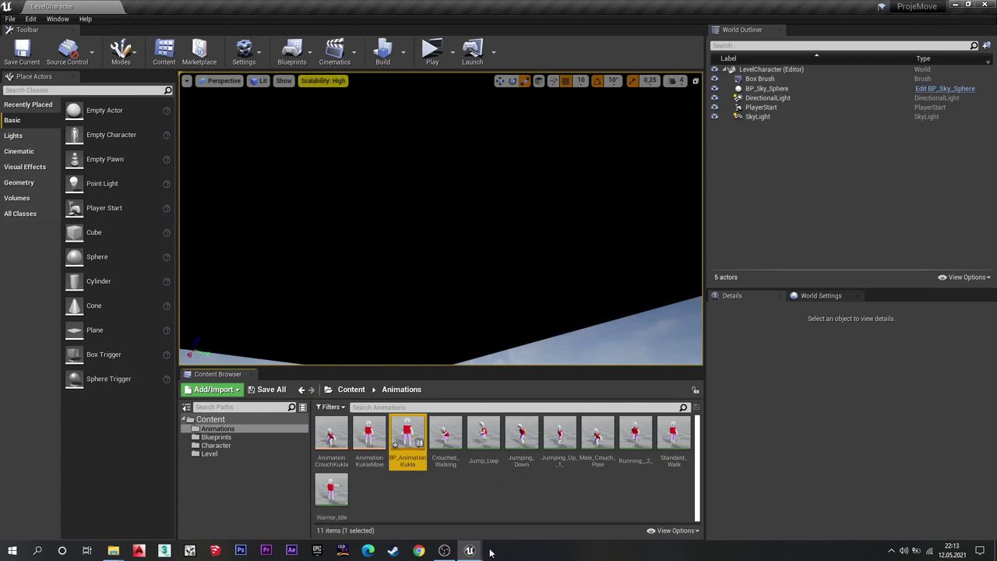
mouse_move(468, 550)
left_click(507, 506)
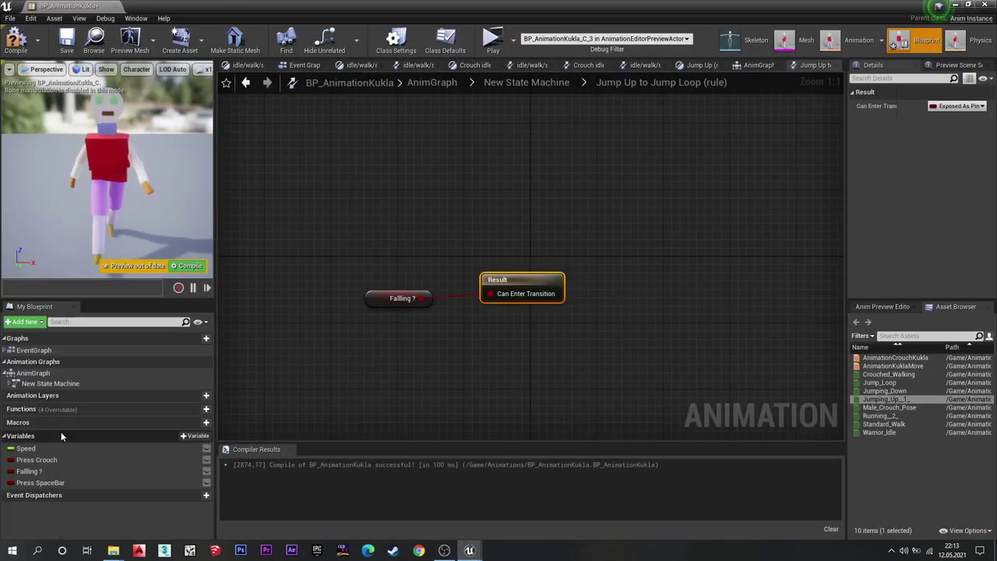
double_click(46, 384)
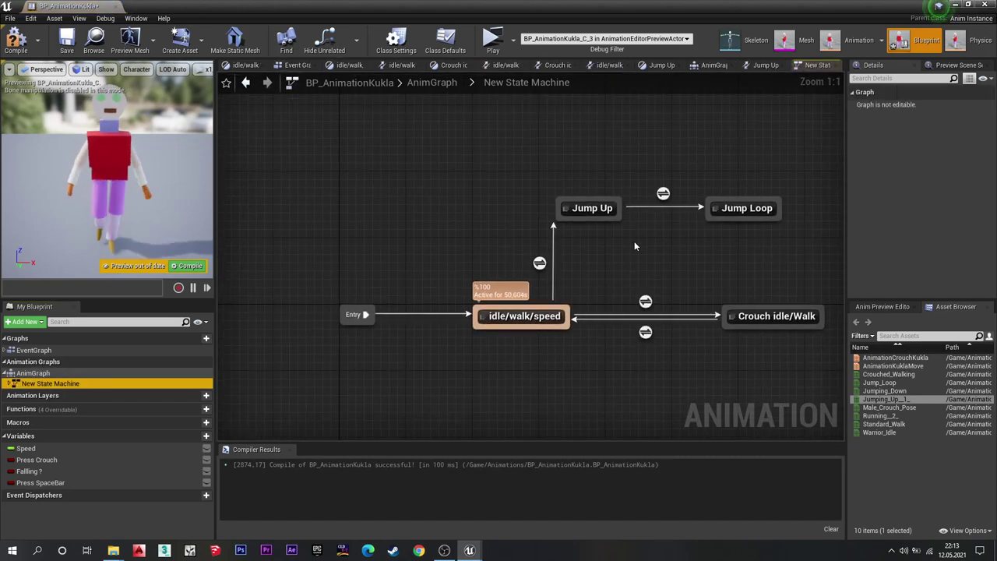
Feed Jumping_Down into Jump Loop's Output Animation Pose, compile, and return to New State Machine.
double_click(722, 208)
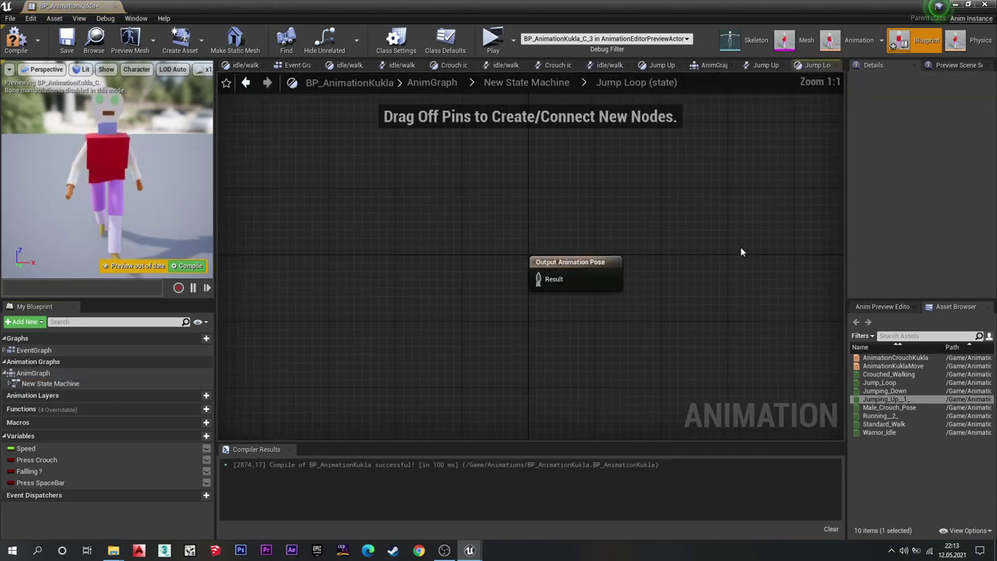
left_click(884, 390)
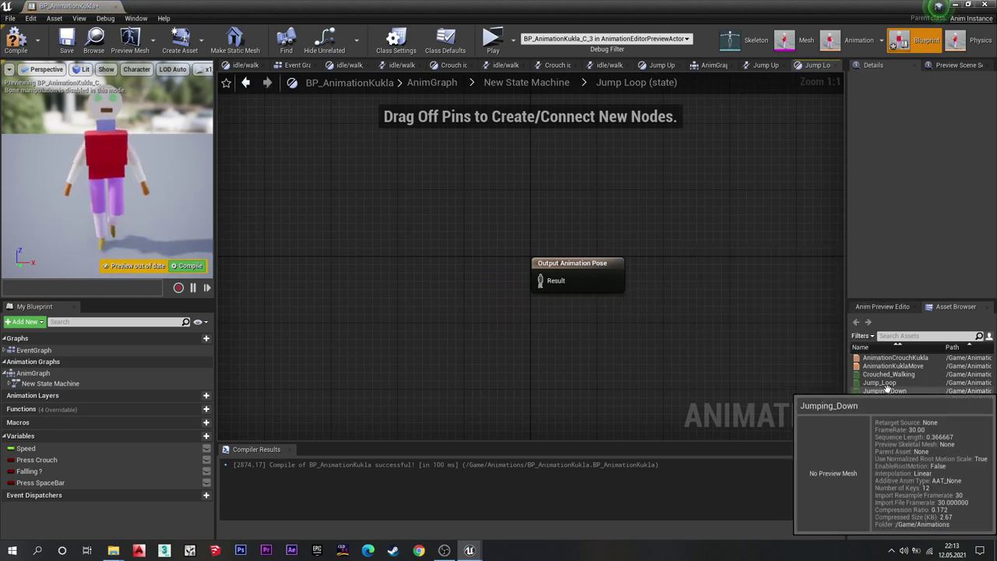
left_click_drag(886, 387, 541, 282)
right_click_drag(638, 318, 601, 296)
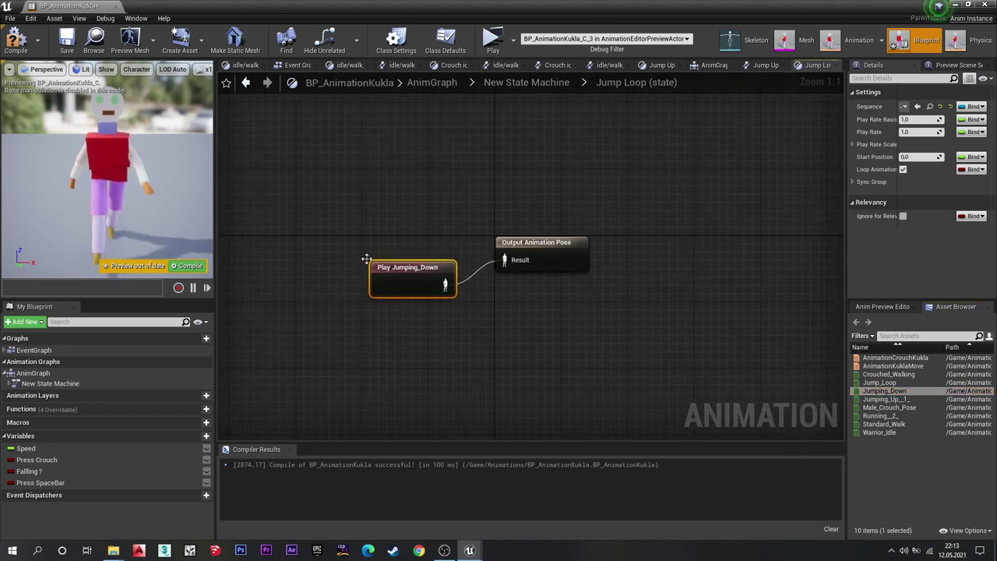
left_click_drag(397, 271, 389, 255)
left_click(311, 202)
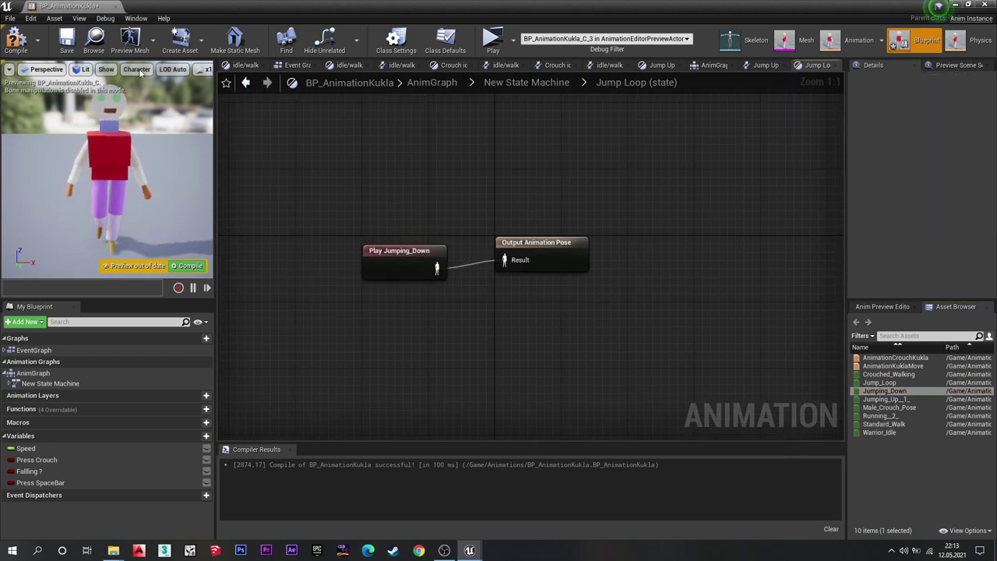
left_click(30, 46)
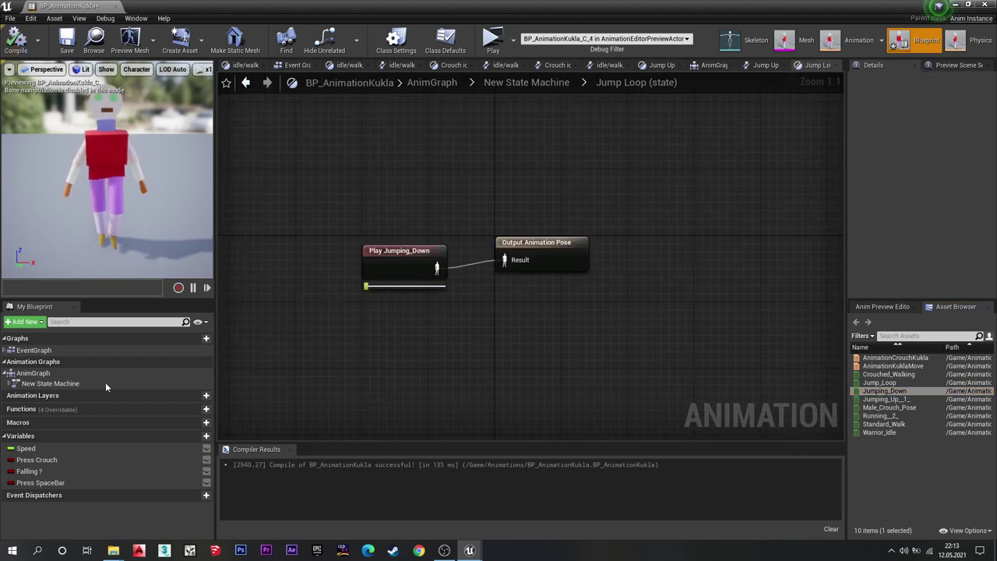
double_click(48, 384)
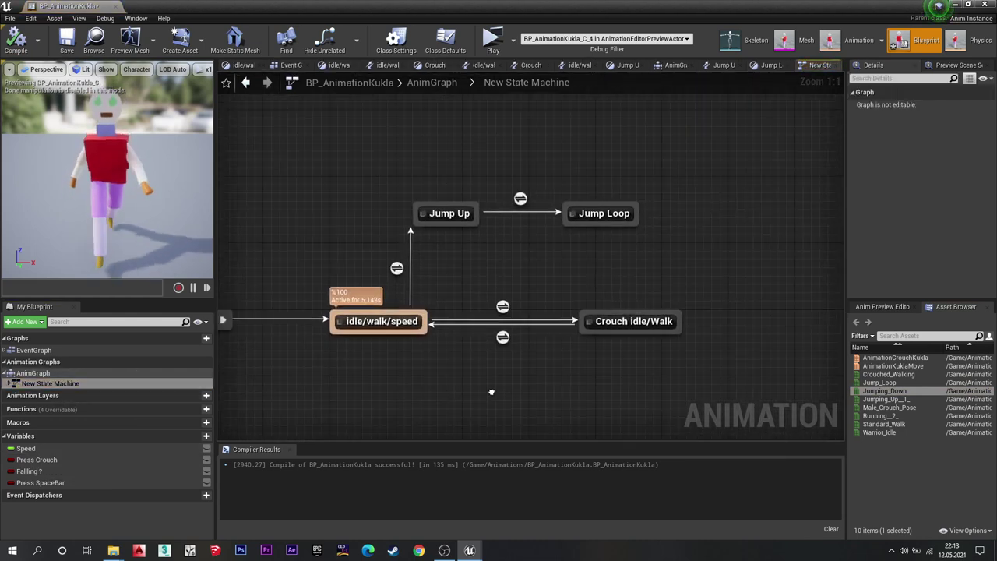
Draw a transition from Jump Loop to a new state named 'Jump Down' and recompile.
left_click_drag(611, 229, 617, 264)
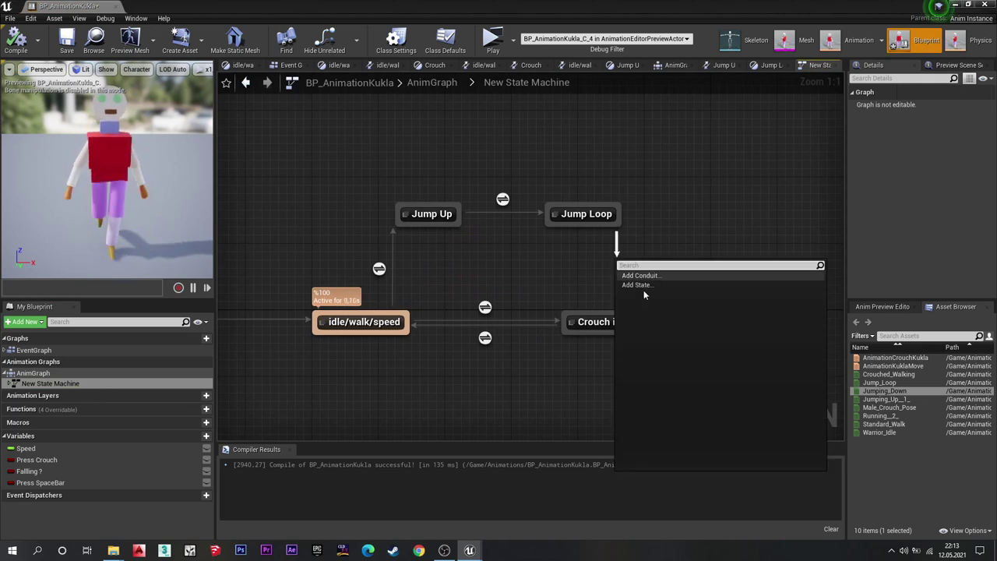
left_click(644, 285)
key("Caps_Lock")
type("Jump")
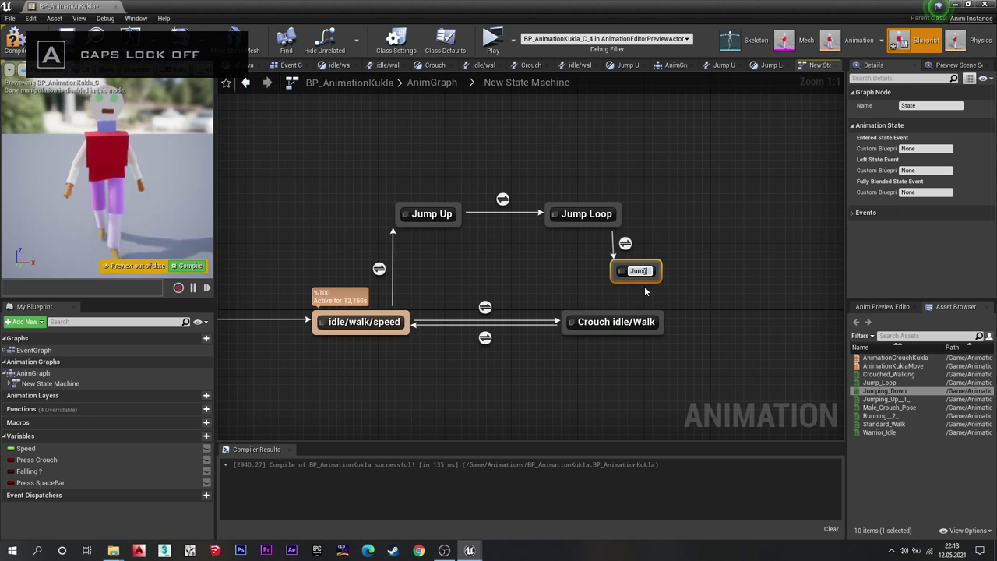
key("Caps_Lock")
type(" D")
key("Caps_Lock")
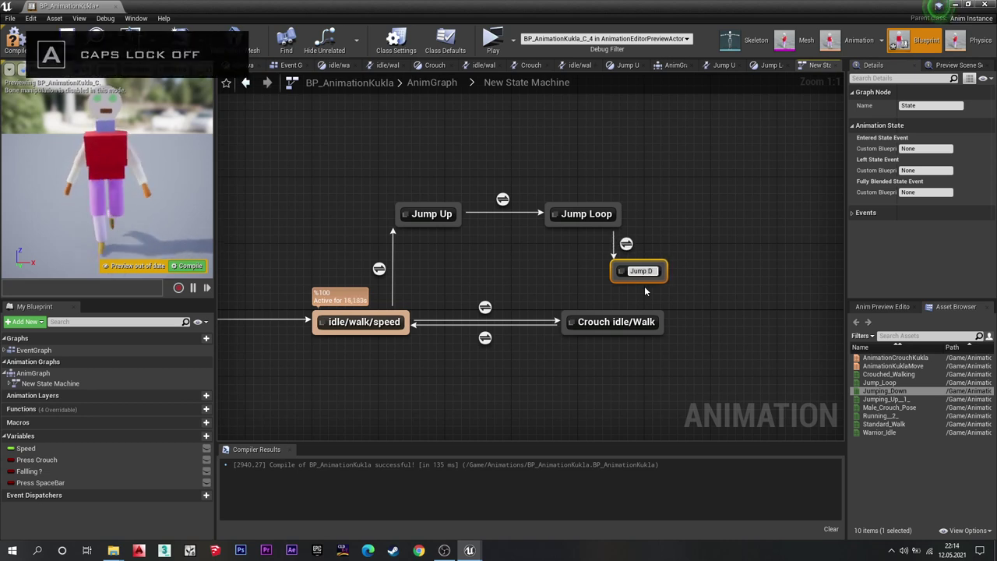
type("own")
left_click(746, 264)
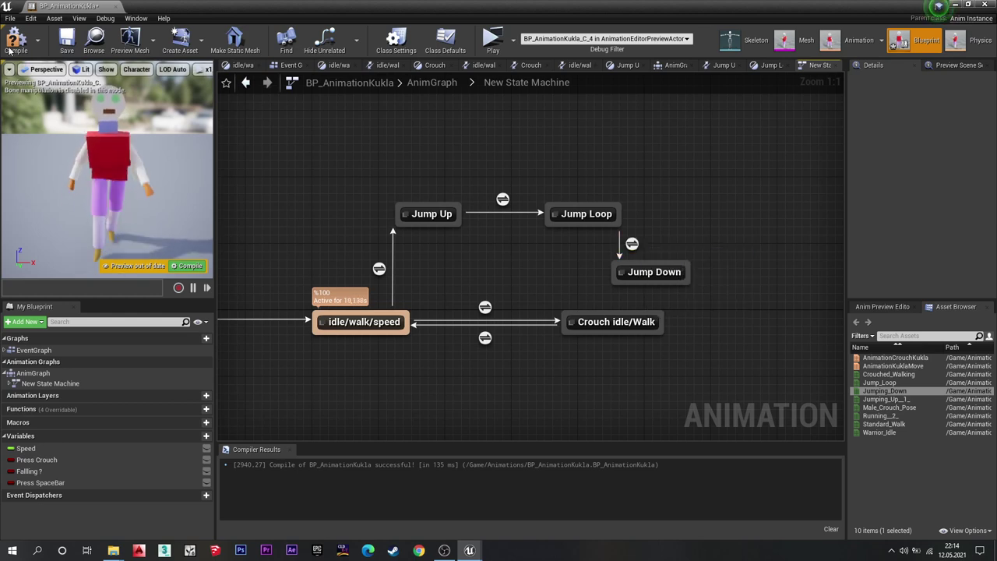
key("F7")
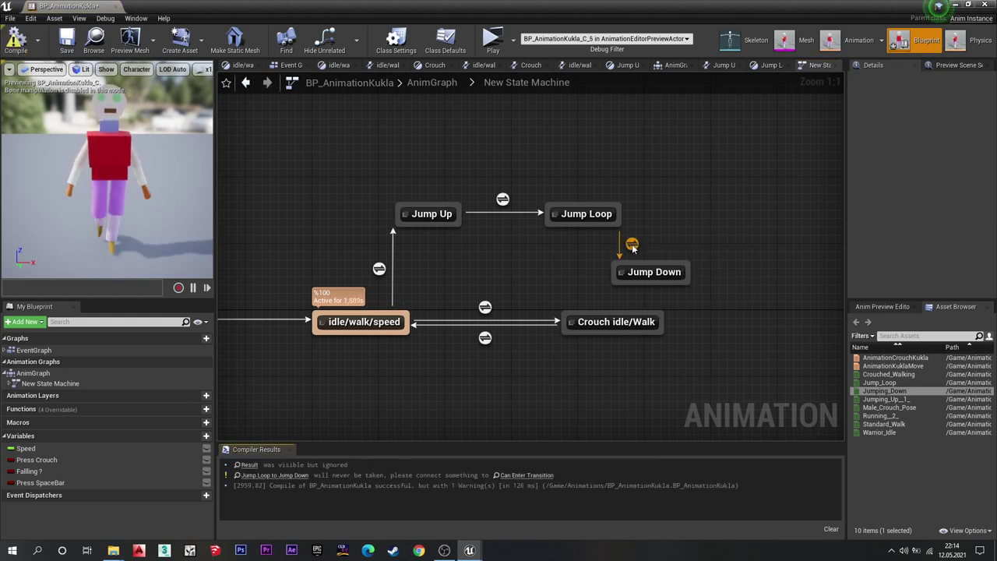
left_click(632, 245)
Drive the Jump Loop to Jump Down rule with NOT Falling ? and compile.
double_click(631, 245)
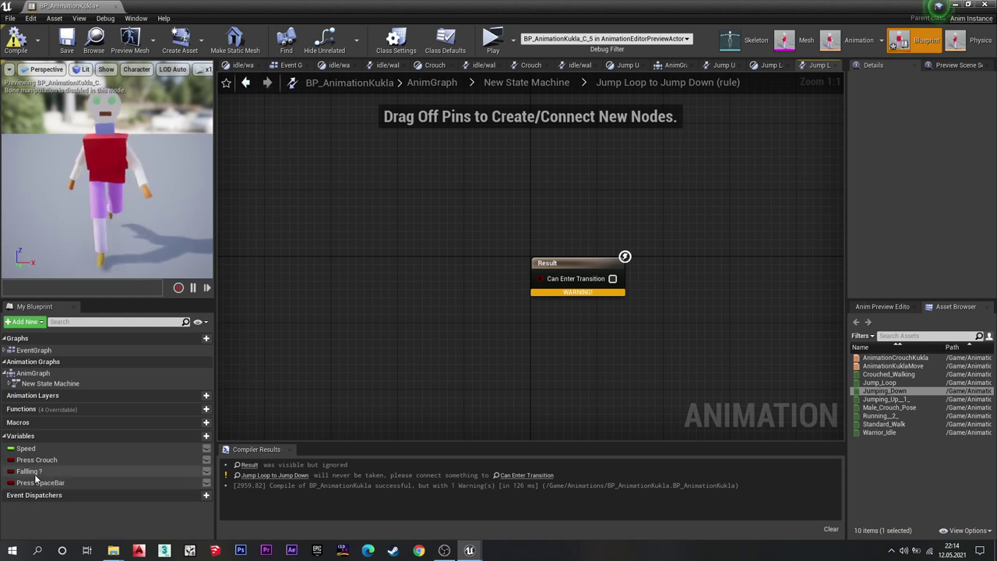
left_click_drag(35, 472, 331, 395)
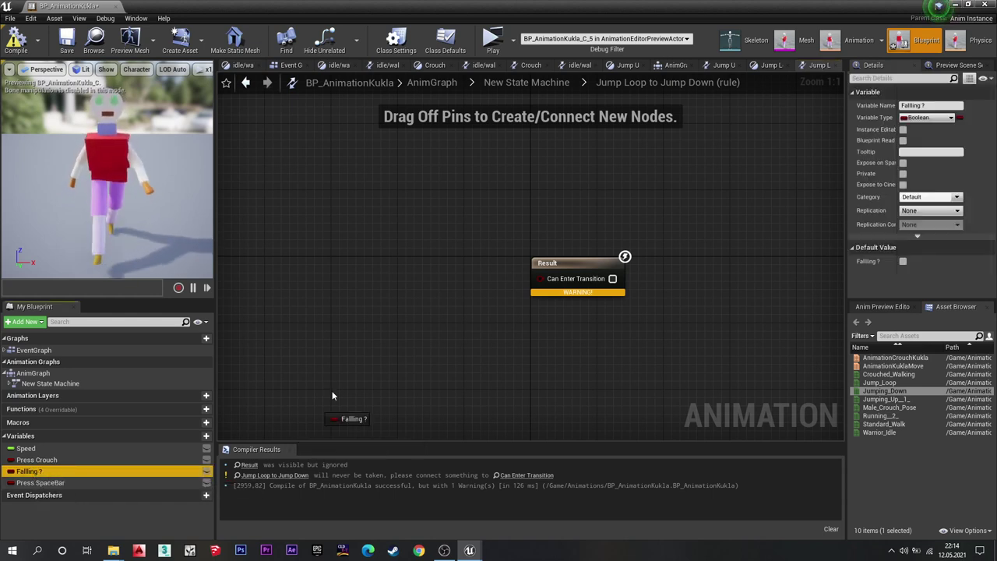
left_click_drag(379, 284, 344, 323)
left_click(401, 290)
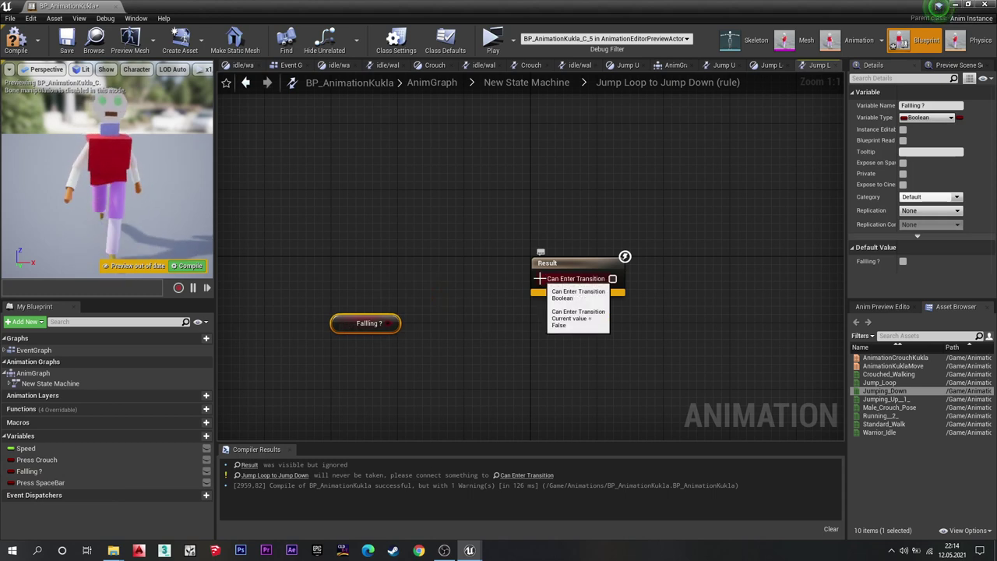
left_click_drag(536, 278, 440, 347)
type("not")
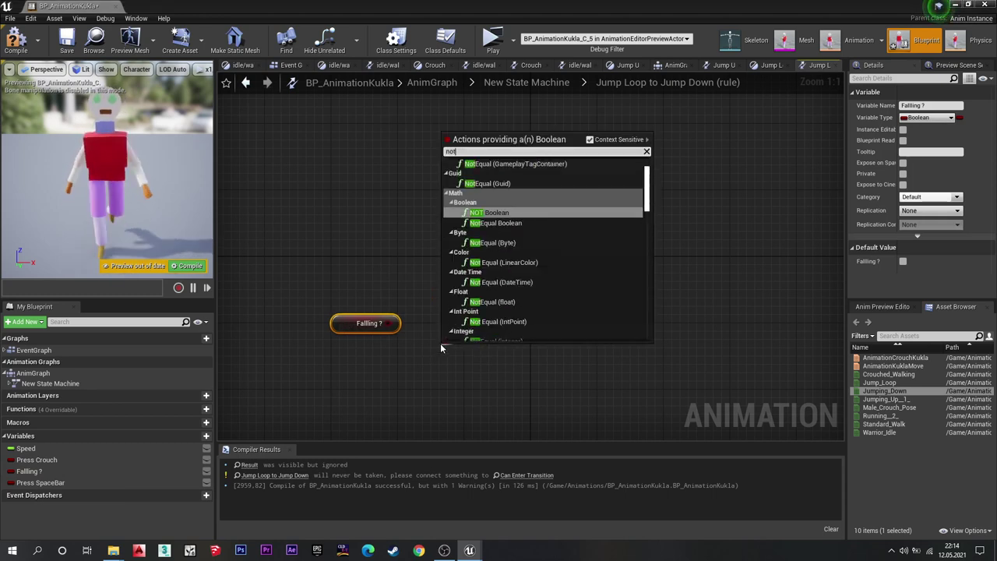
key("Return")
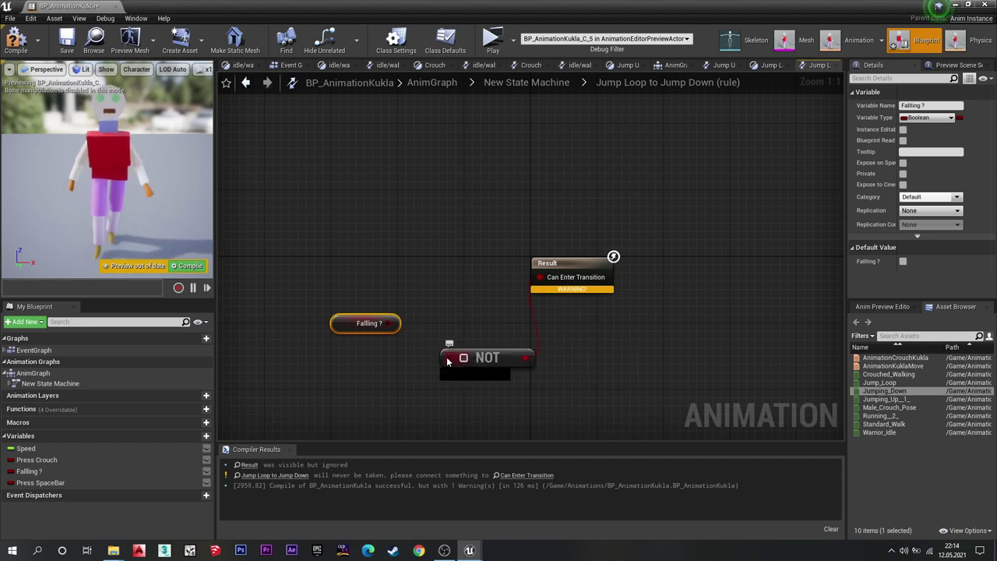
left_click_drag(448, 360, 391, 325)
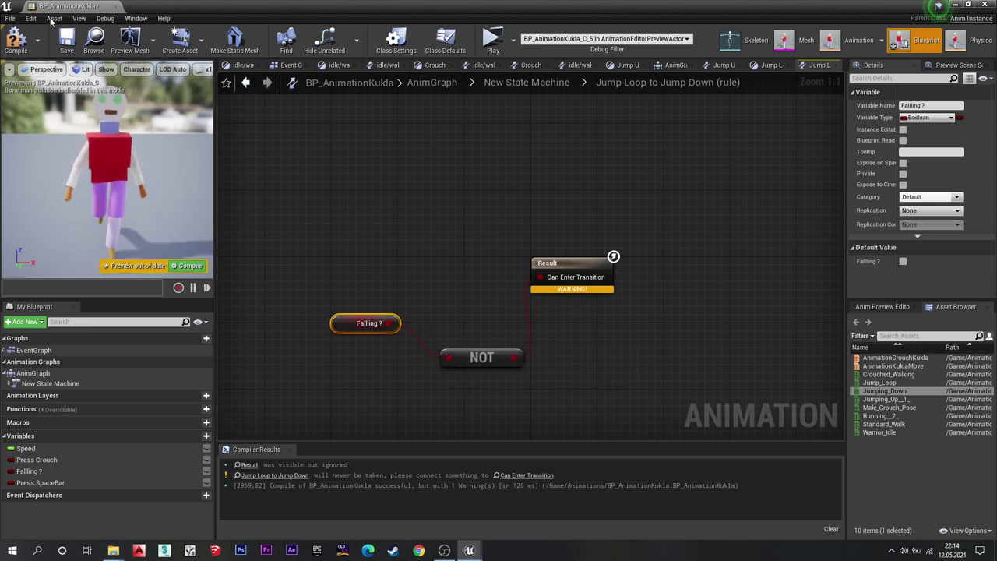
left_click(28, 39)
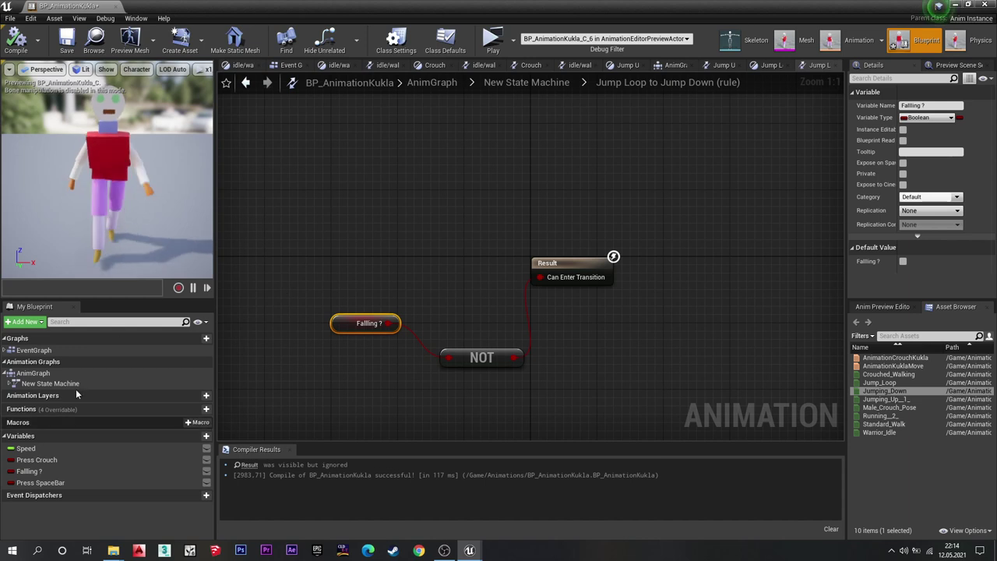
Add an Is Falling node off the character movement reference in the Event Graph.
double_click(46, 351)
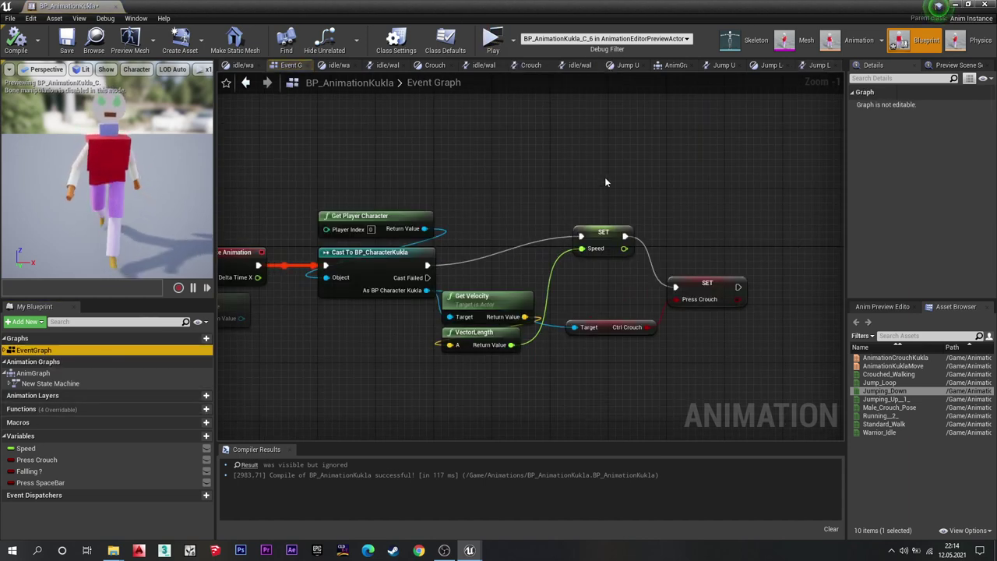
right_click_drag(605, 177, 497, 155)
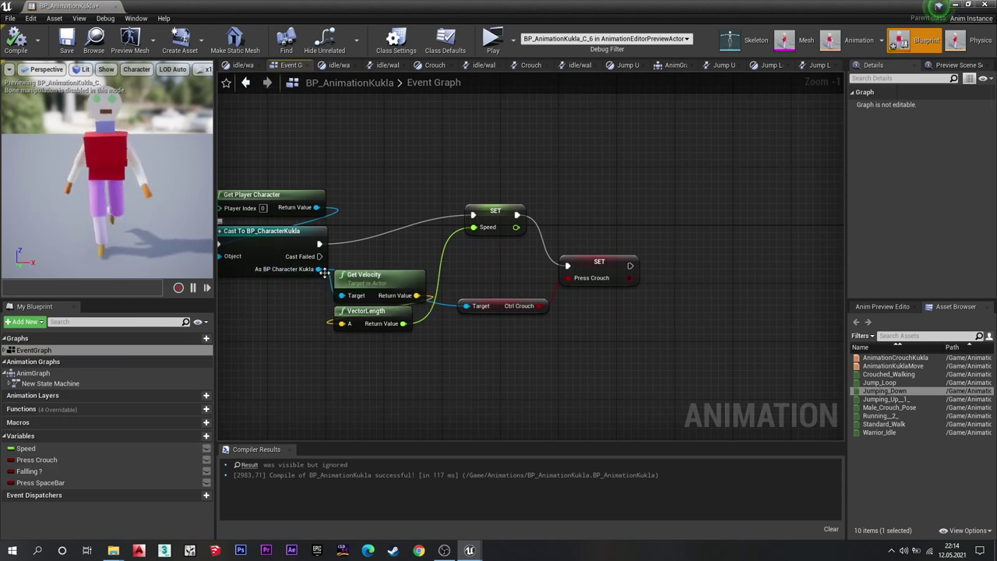
left_click_drag(318, 269, 547, 414)
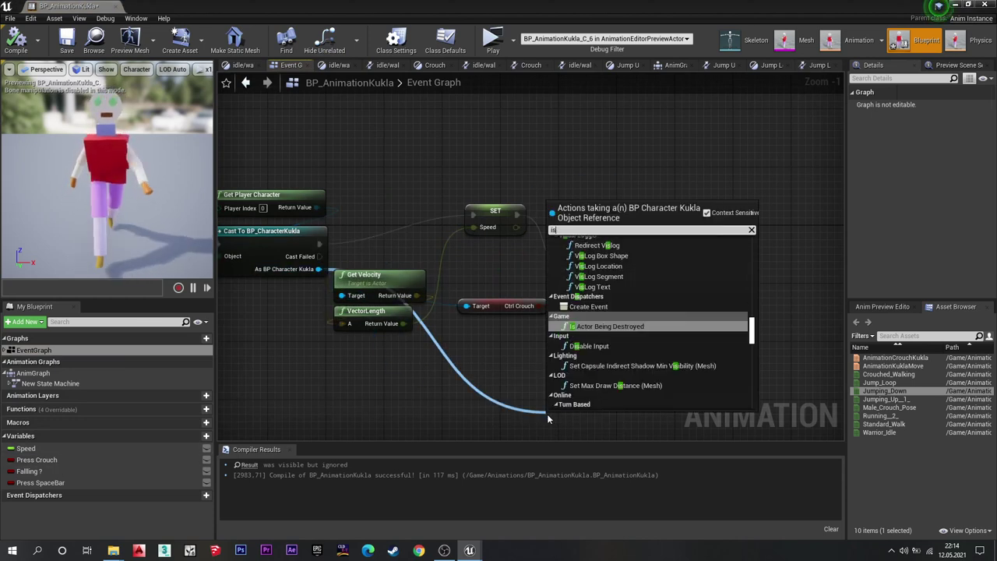
type("is falling")
key("Return")
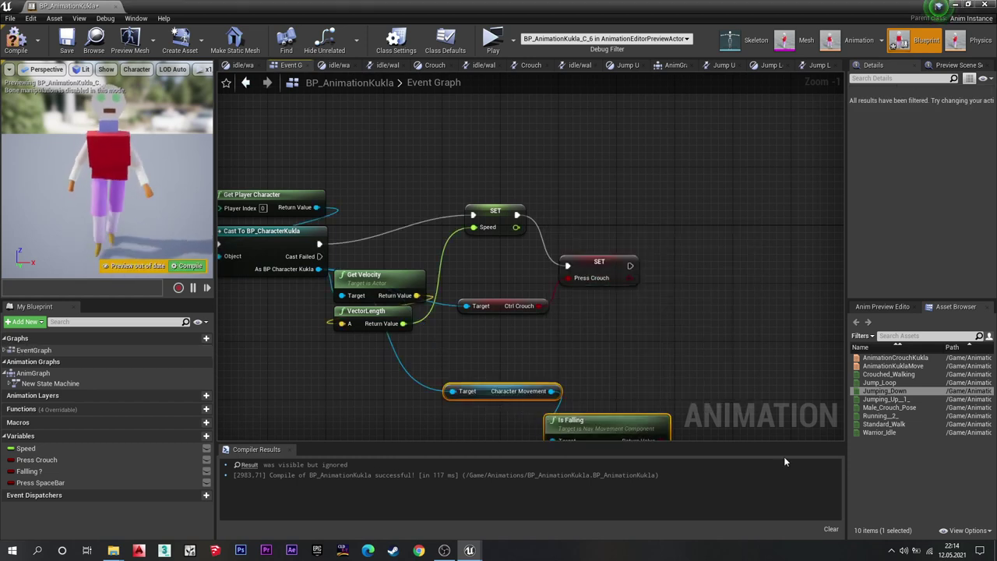
right_click_drag(466, 436, 316, 316)
Add a Falling ? setter after SET Press Crouch, fed by Is Falling, and compile.
left_click_drag(35, 472, 607, 196)
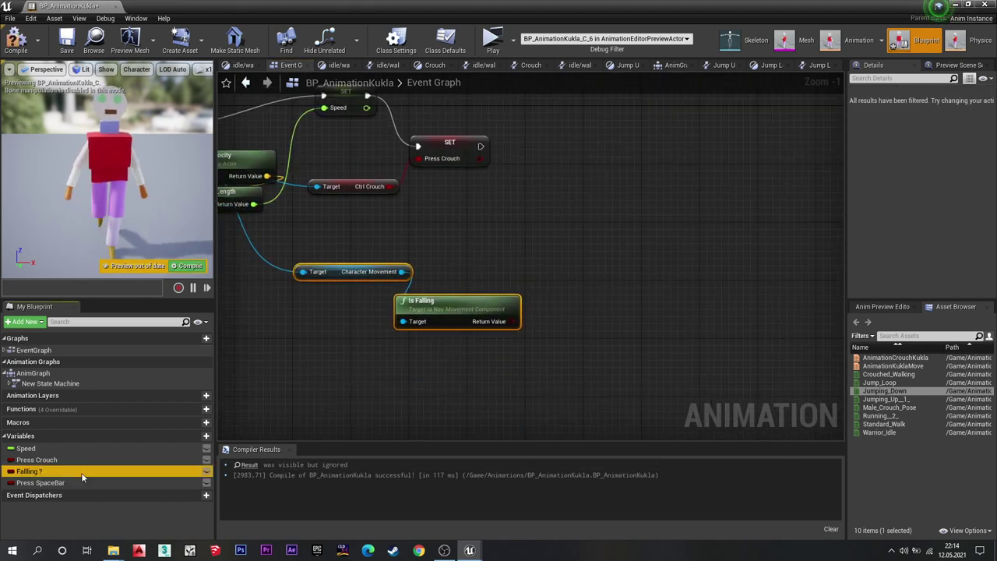
left_click(651, 220)
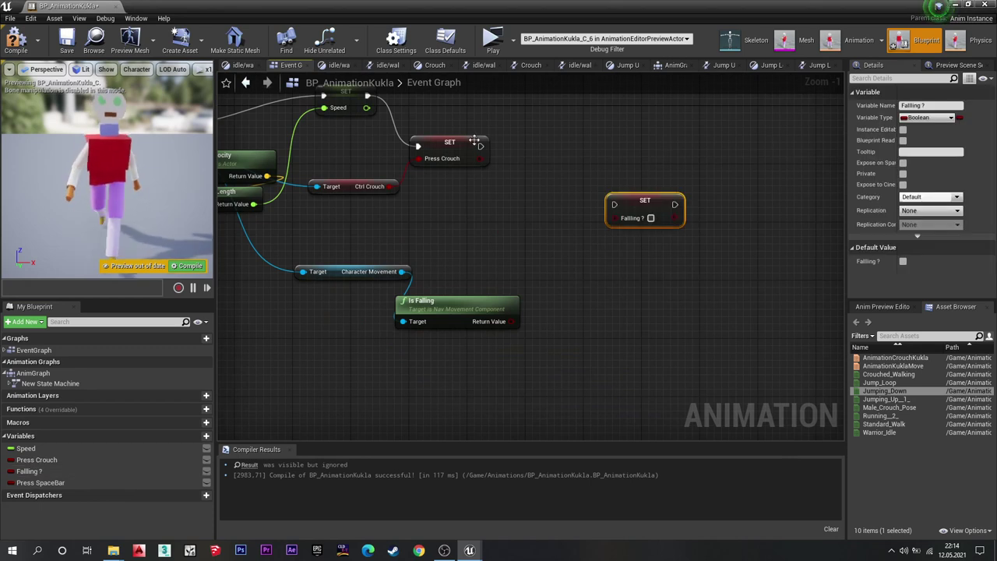
left_click_drag(480, 146, 613, 204)
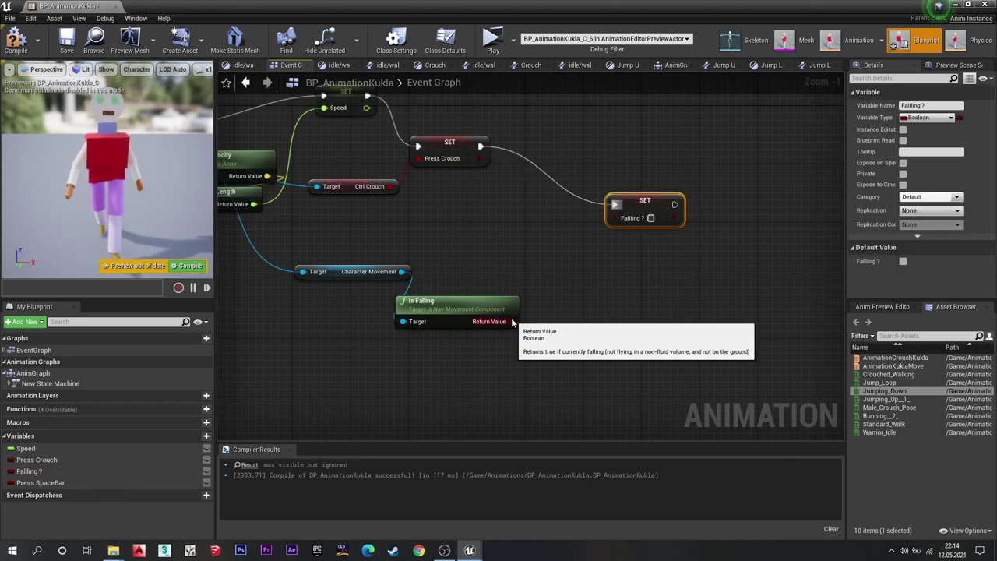
left_click_drag(514, 321, 552, 290)
left_click_drag(616, 222, 614, 218)
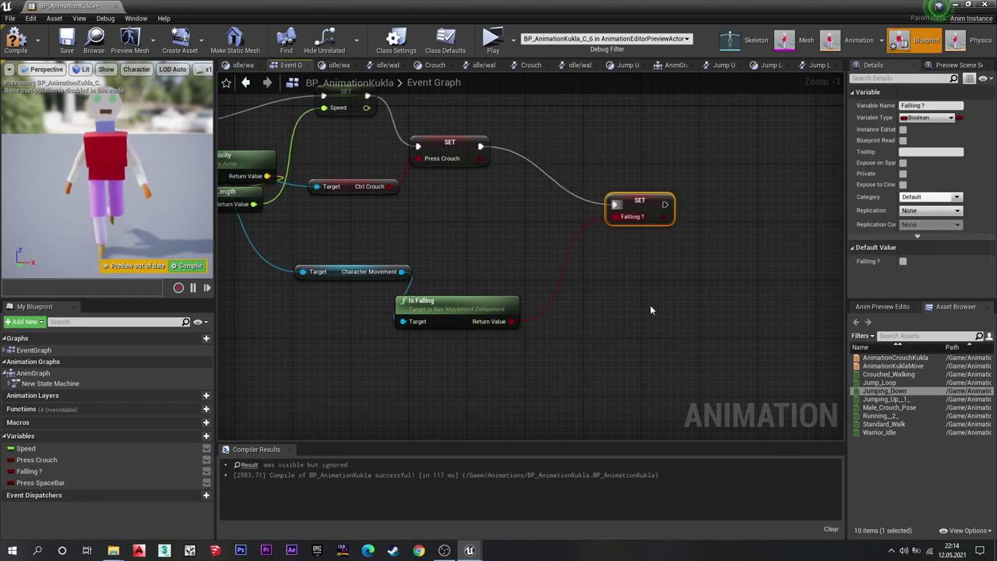
left_click(9, 43)
Arrange the Character Movement, Is Falling, and setter nodes neatly together.
right_click_drag(507, 283, 571, 313)
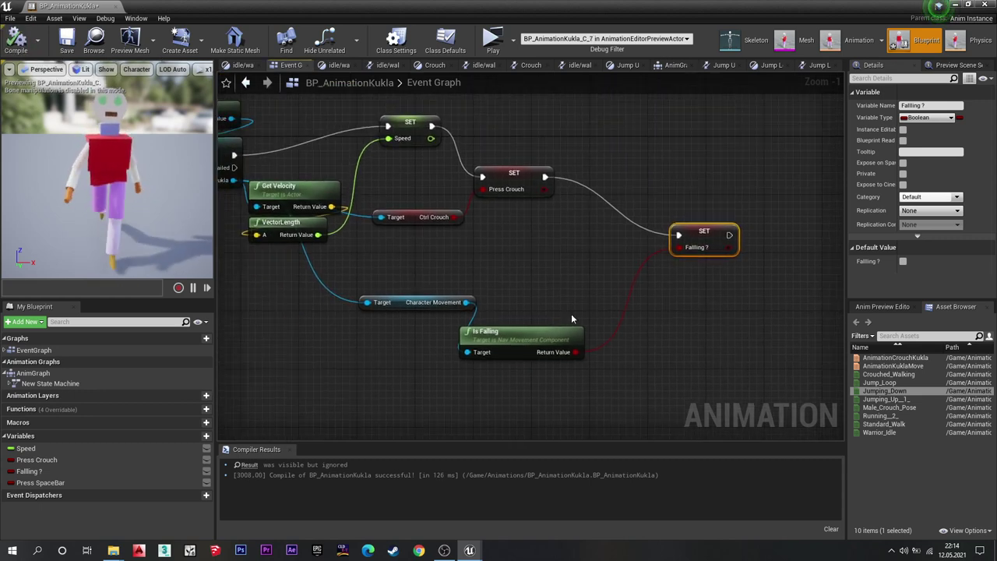
left_click_drag(397, 301, 381, 246)
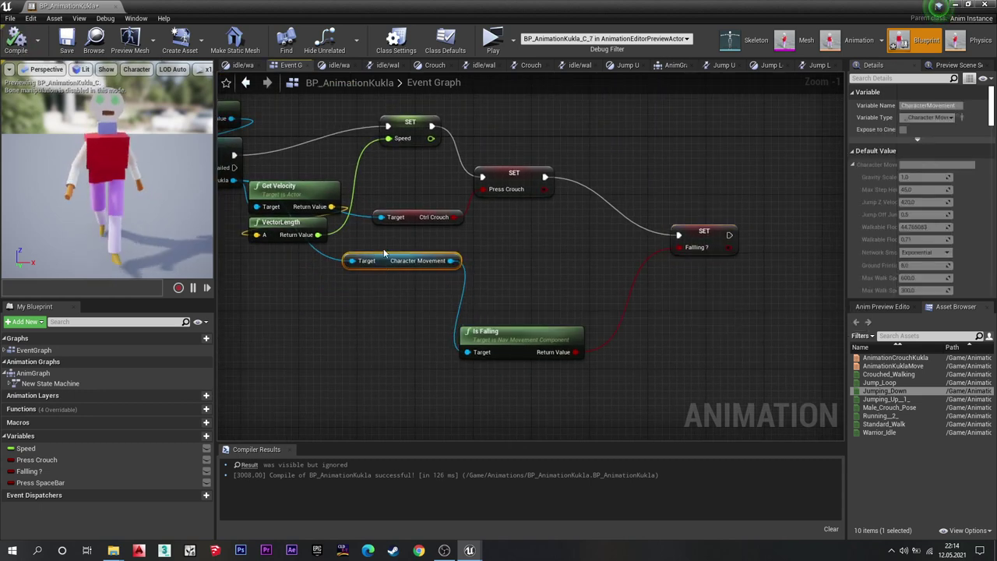
left_click_drag(509, 332, 387, 273)
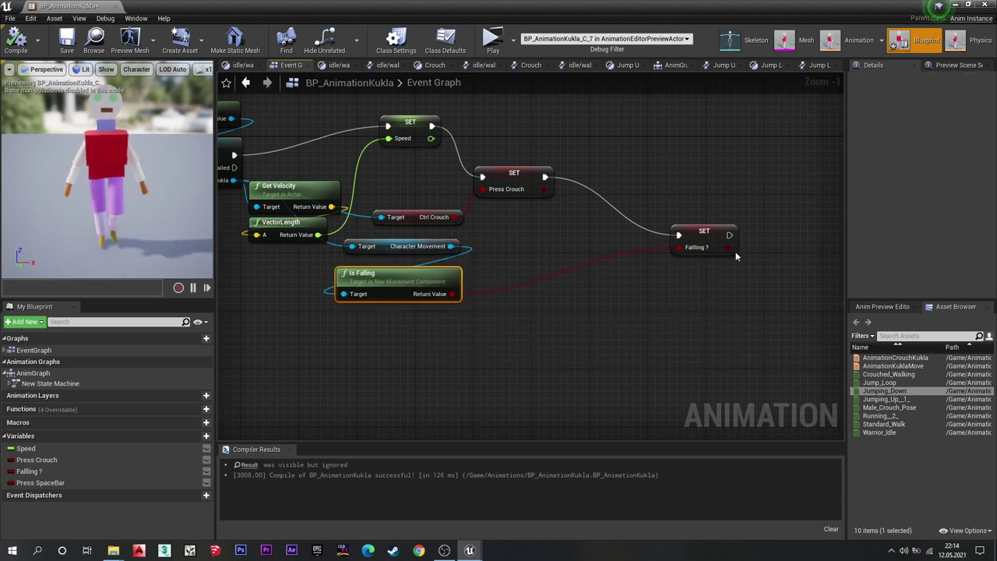
left_click_drag(701, 230, 613, 185)
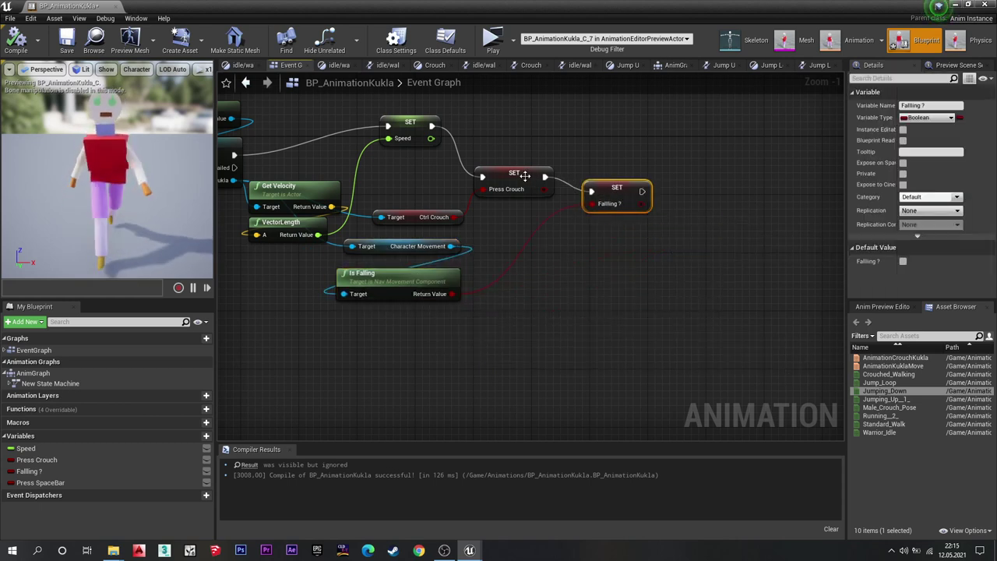
left_click_drag(524, 176, 531, 190)
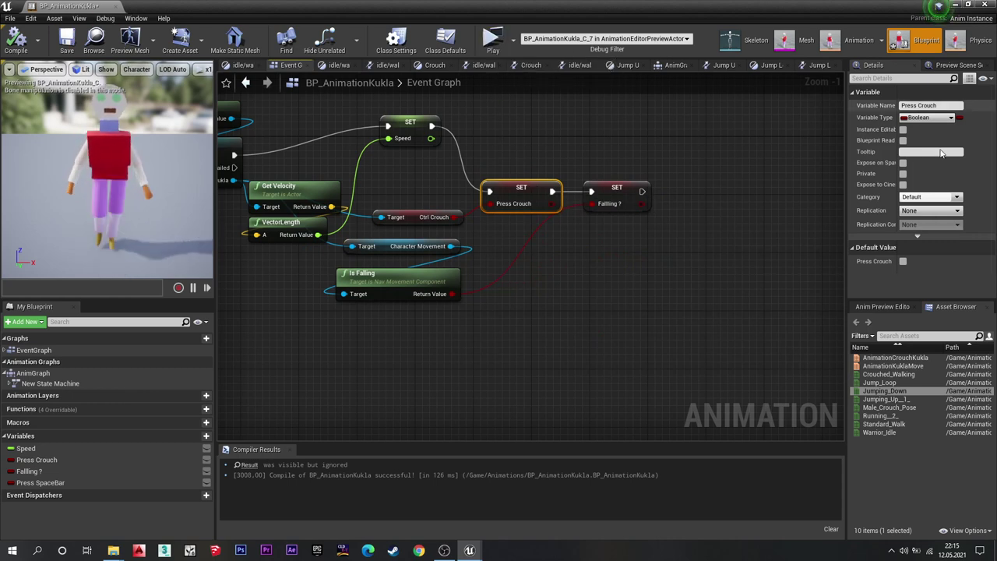
Feed Jumping_Down into Jump Down's Output Animation Pose, compile, and return to New State Machine.
double_click(33, 377)
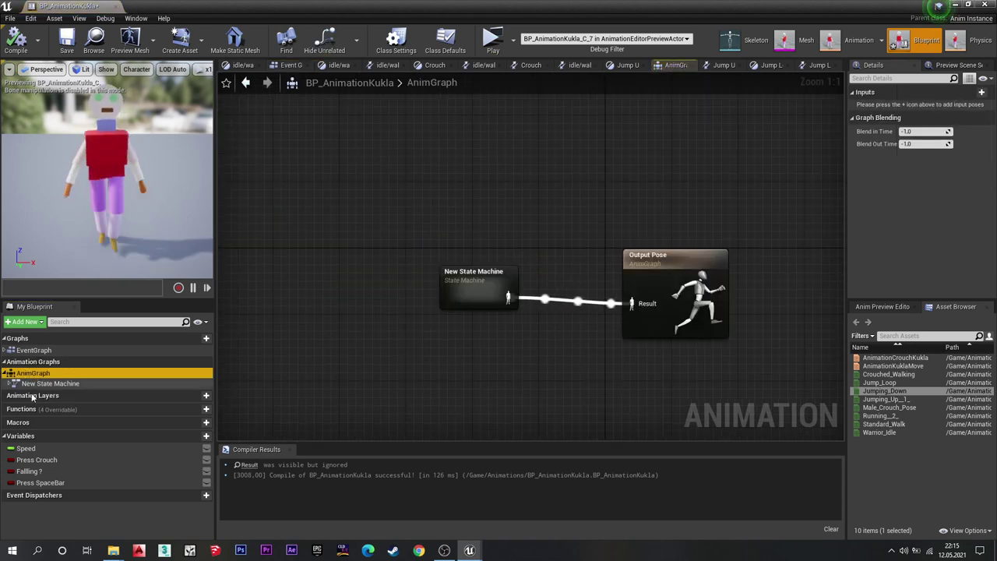
double_click(130, 382)
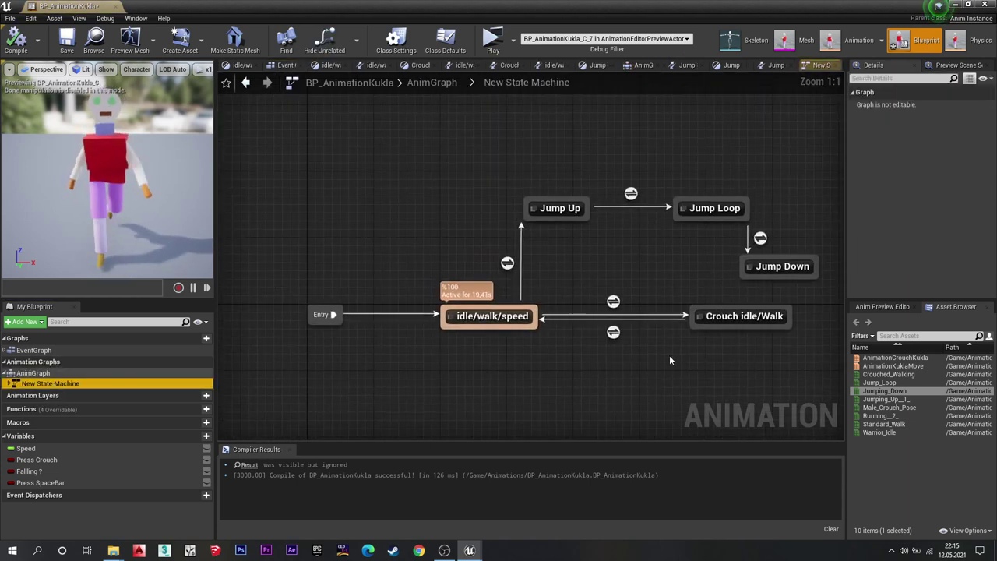
right_click_drag(672, 356, 535, 368)
left_click(627, 260)
double_click(627, 259)
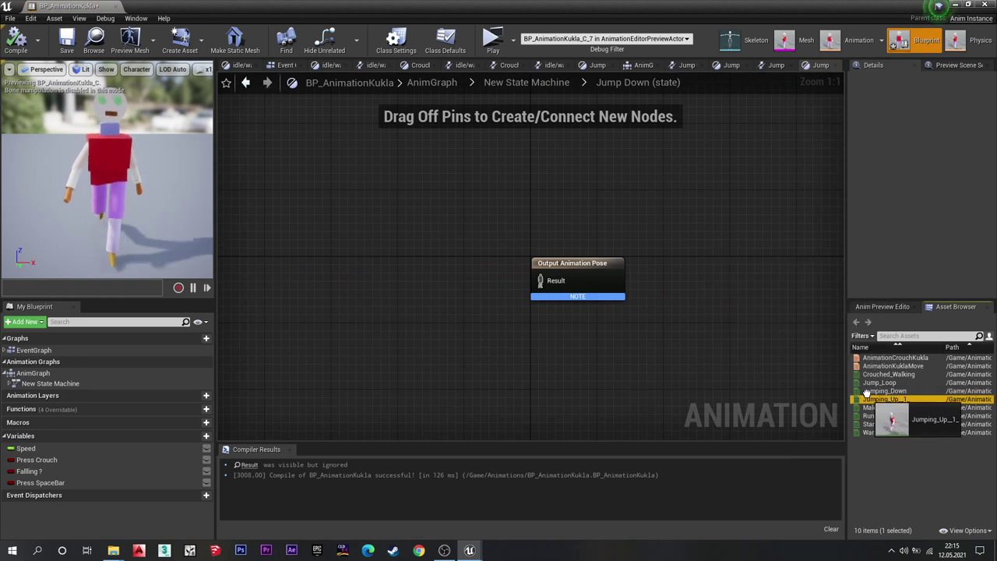
left_click(885, 392)
left_click_drag(884, 391, 549, 296)
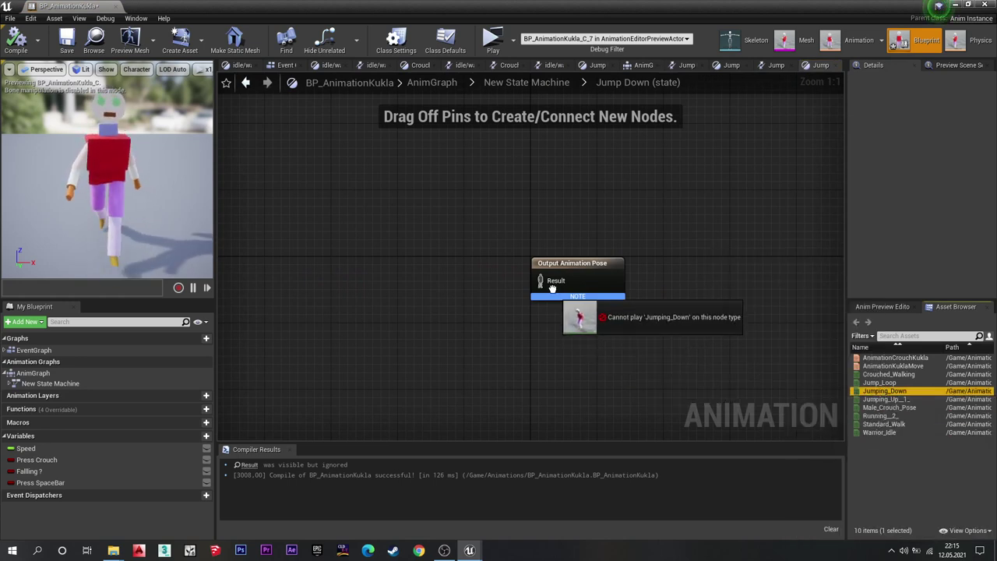
left_click(15, 43)
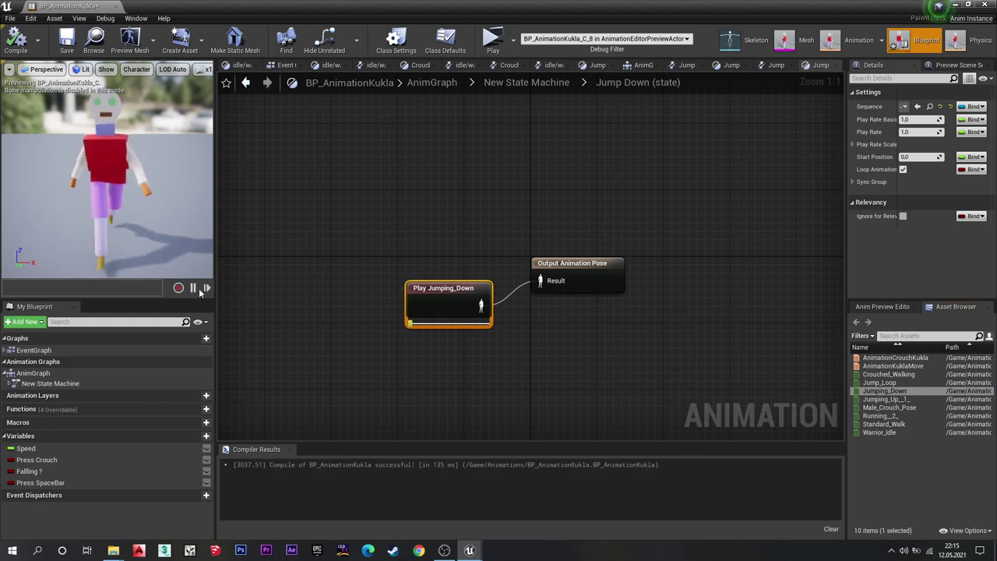
double_click(49, 383)
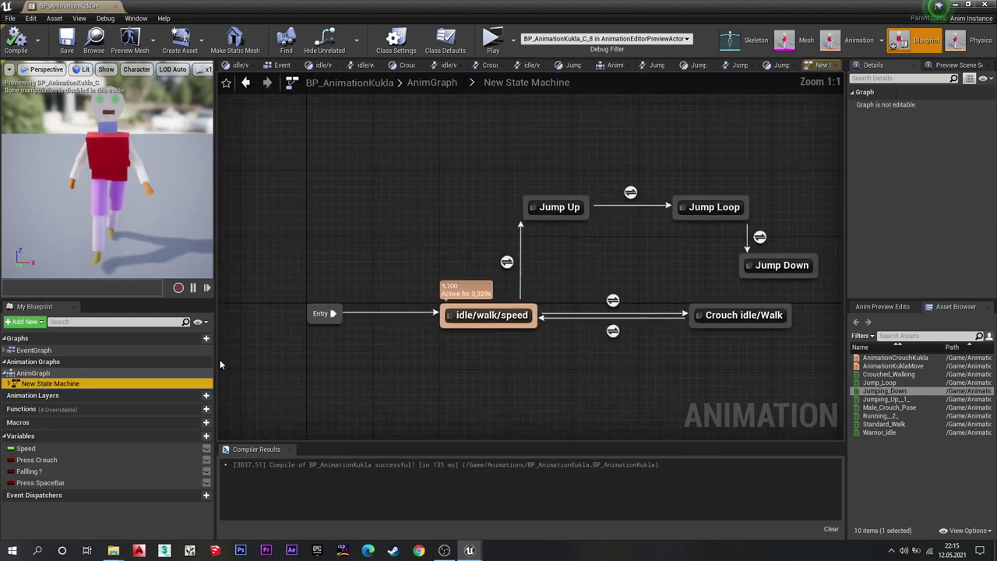
Draw a transition from the Jump Down state to idle/walk/speed and select it.
mouse_move(633, 195)
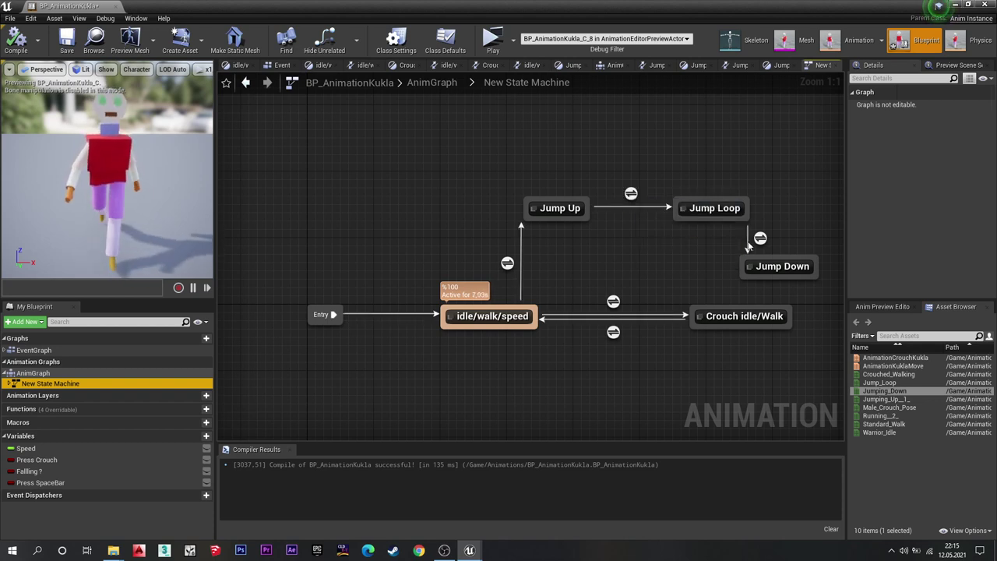
mouse_move(760, 240)
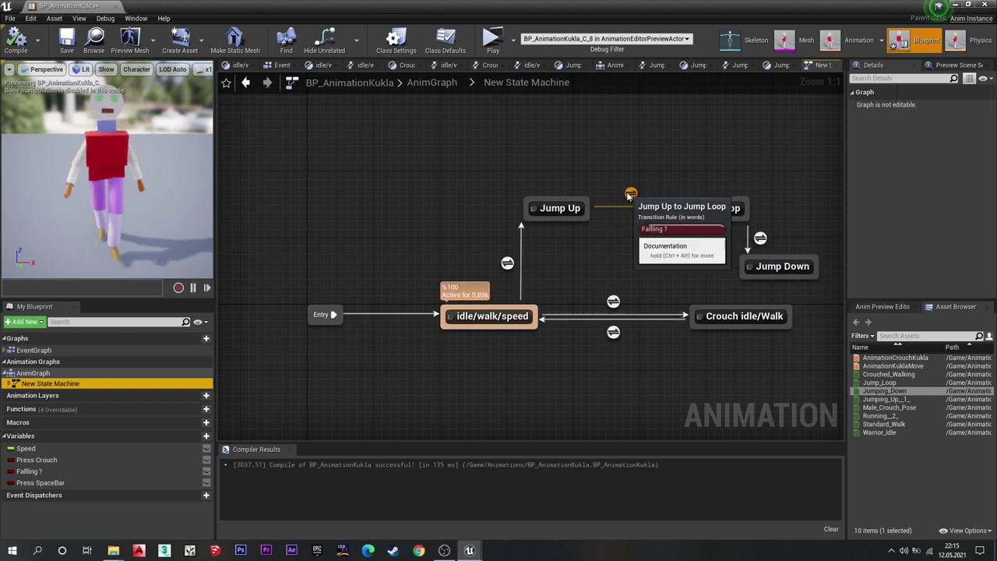
mouse_move(508, 265)
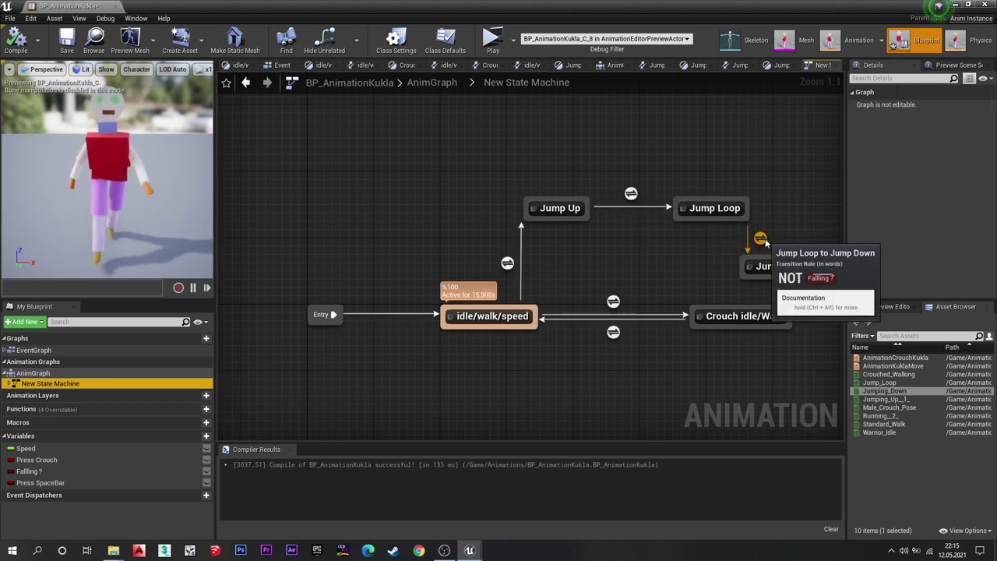
left_click_drag(745, 282, 533, 309)
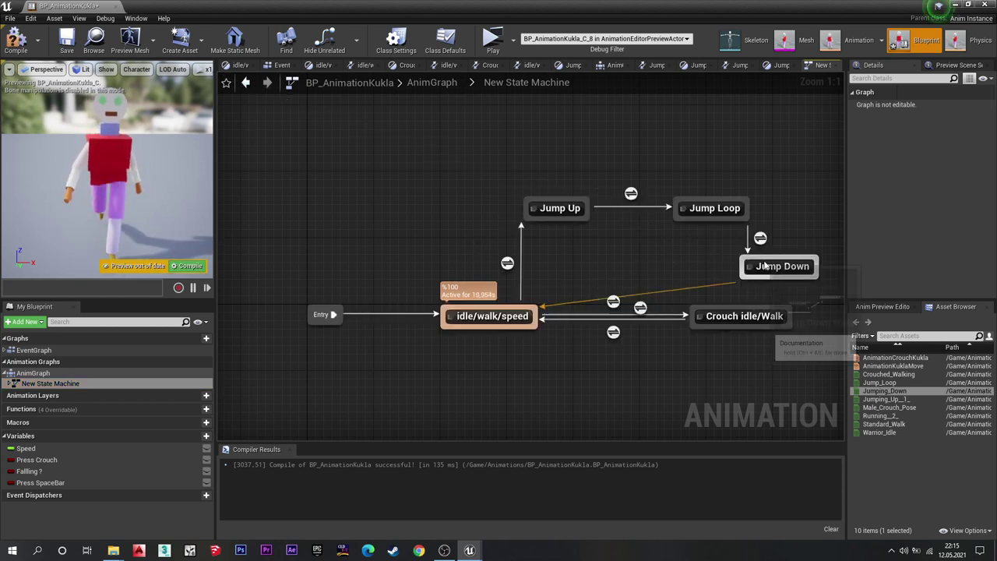
mouse_move(790, 272)
left_mouse_down()
mouse_move(774, 256)
mouse_move(799, 240)
left_mouse_up()
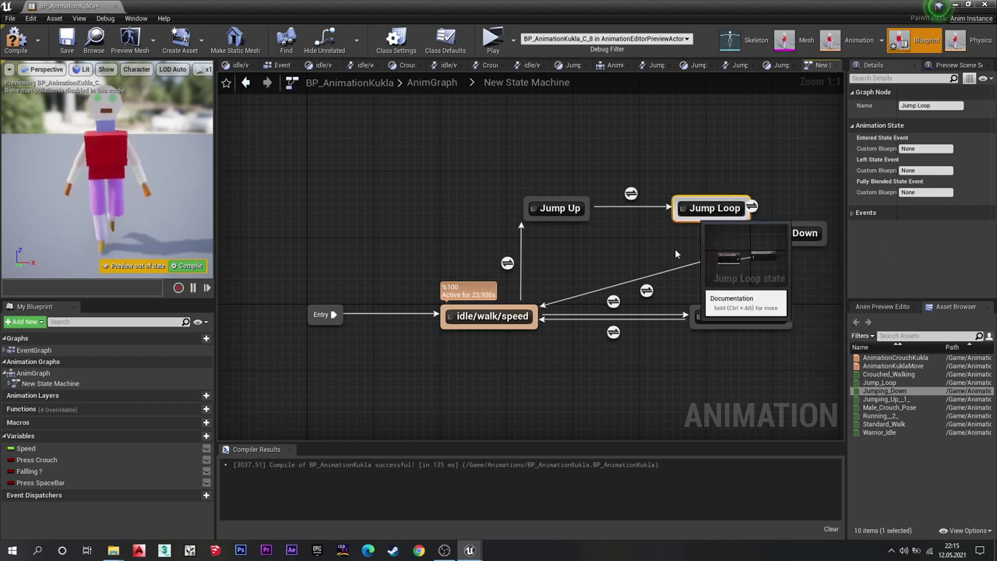
left_click(646, 290)
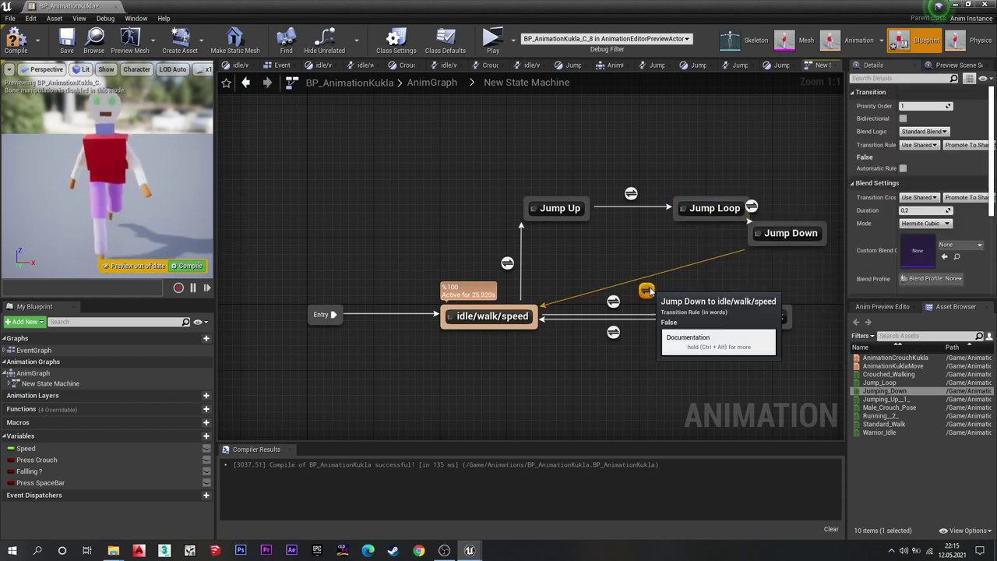
In the transition rule, add Press SpaceBar and Falling ? getters and a NOT on Falling ?
double_click(647, 291)
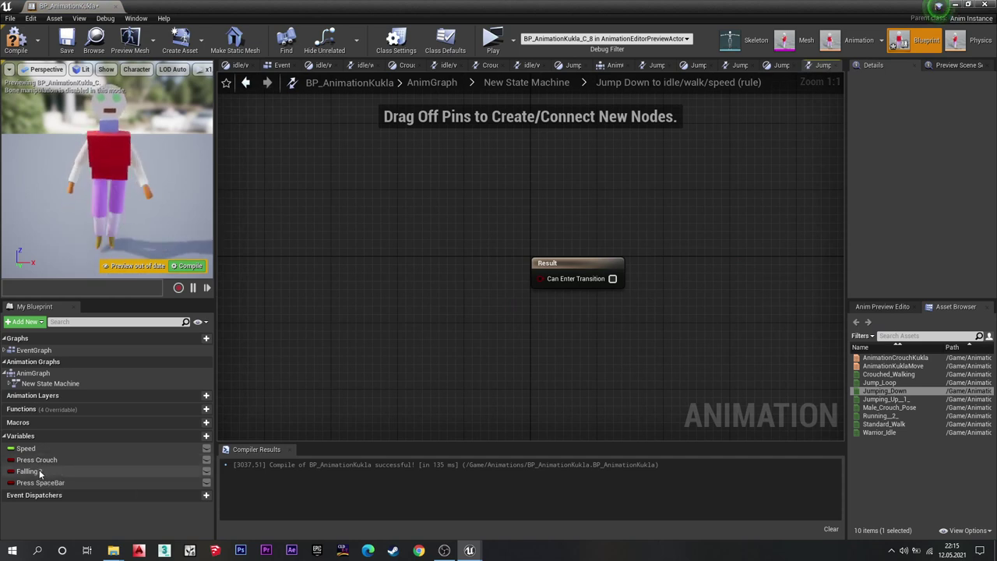
left_click_drag(35, 482, 372, 341)
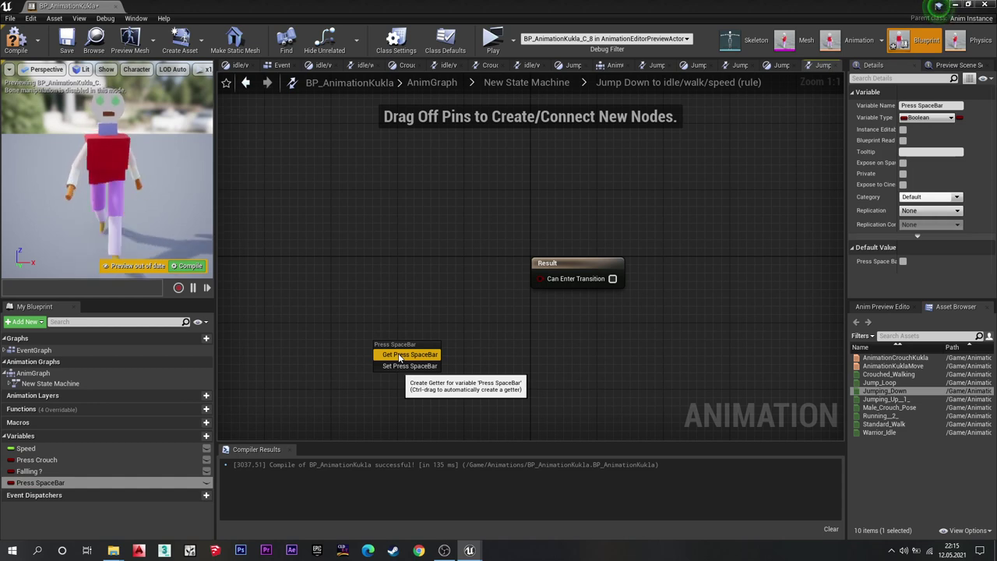
left_click(400, 355)
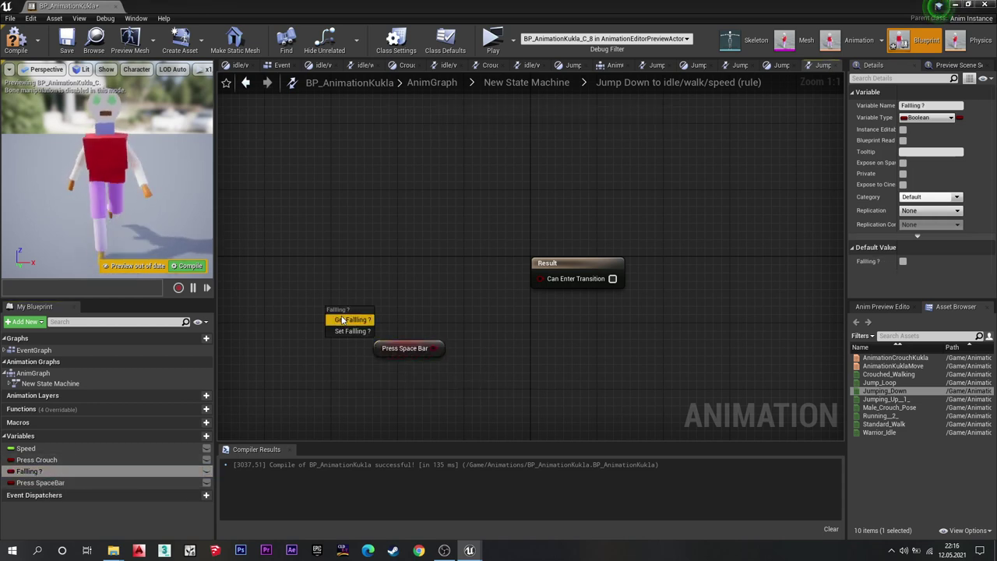
left_click_drag(39, 472, 326, 310, "ctrl")
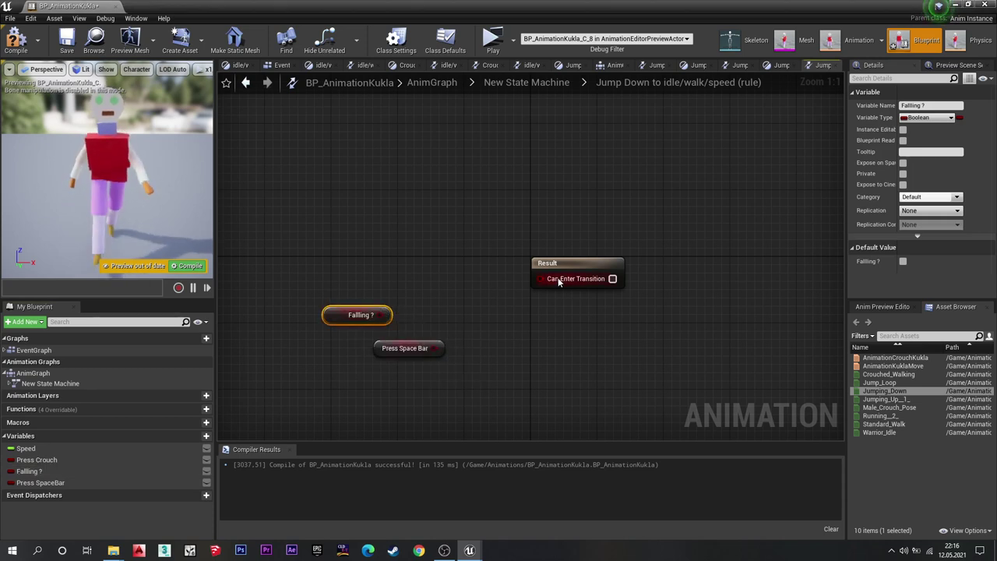
mouse_move(557, 282)
left_mouse_down()
mouse_move(462, 293)
mouse_move(457, 279)
left_mouse_up()
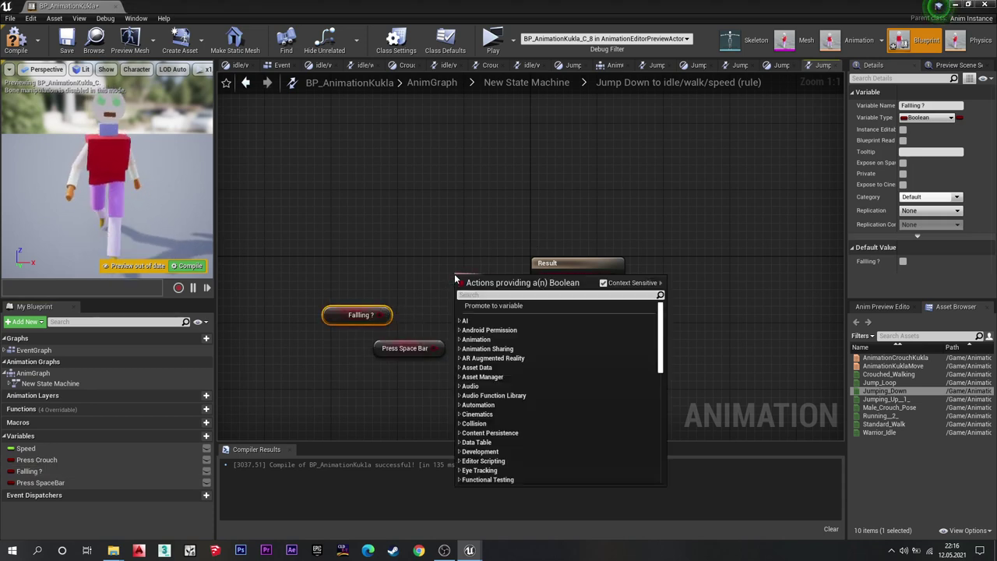
type("not")
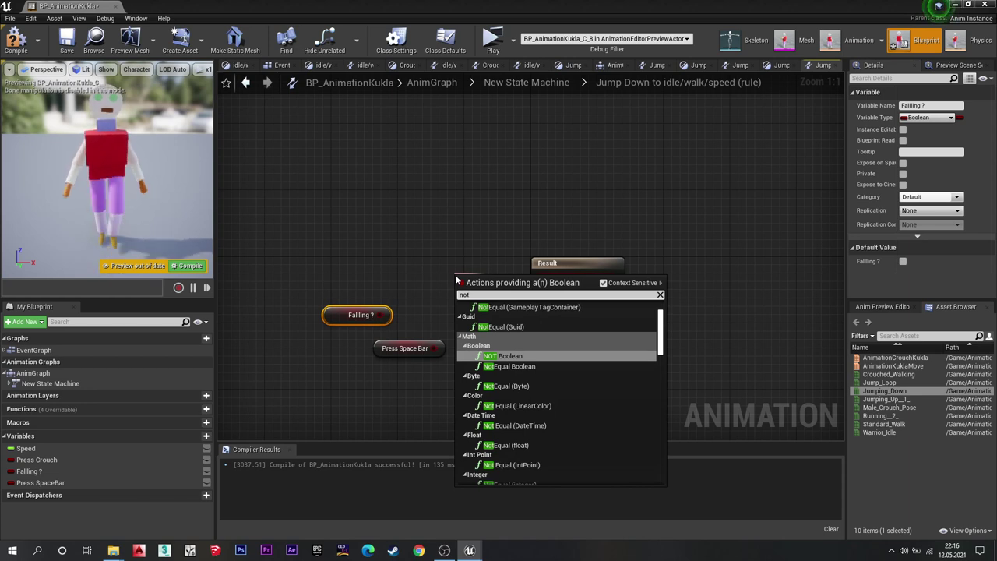
key("Return")
left_click_drag(520, 285, 452, 287)
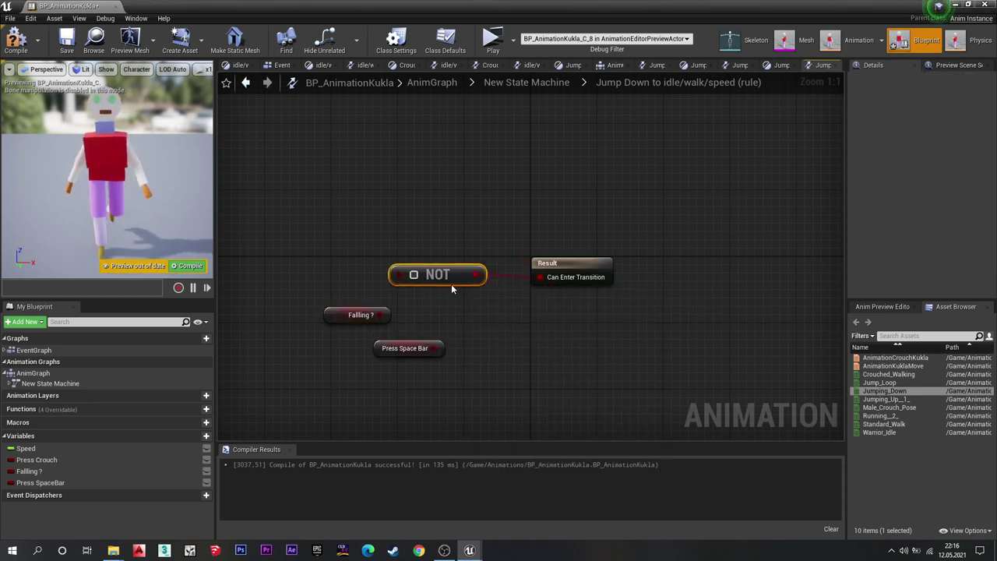
left_click_drag(380, 315, 409, 285)
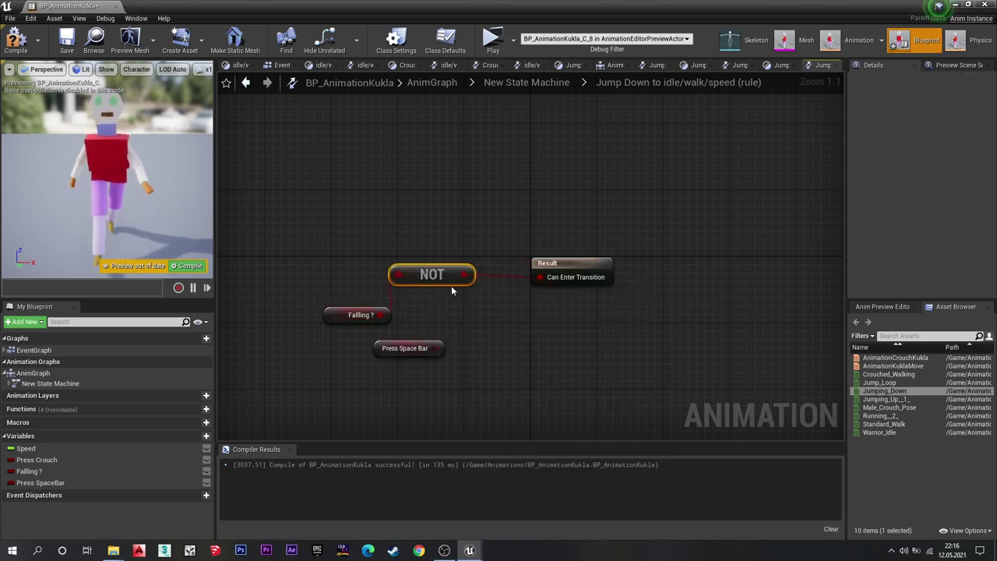
Duplicate the NOT node to invert Press Space Bar as well.
key("ctrl+w")
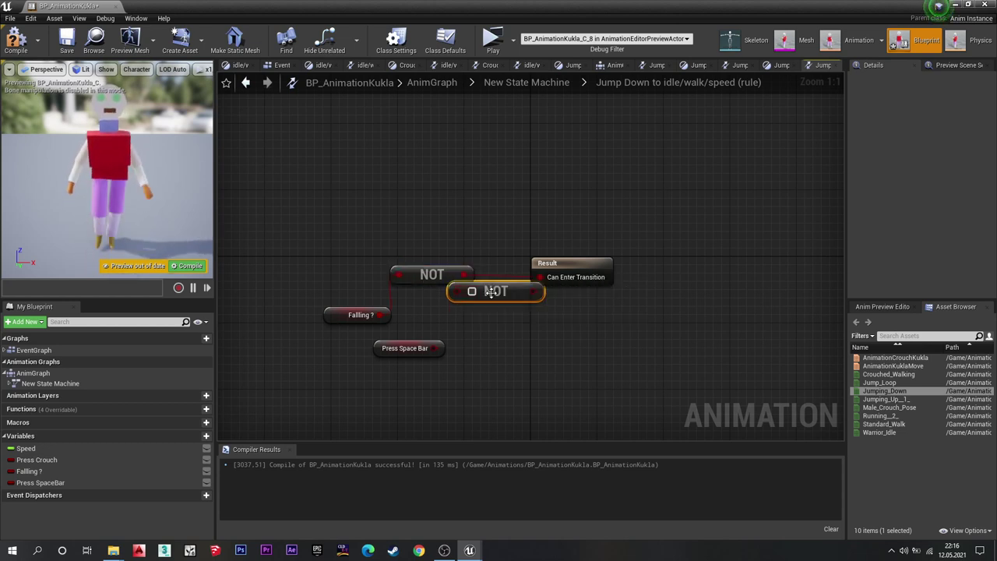
left_click_drag(490, 292, 506, 352)
left_click_drag(437, 351, 456, 357)
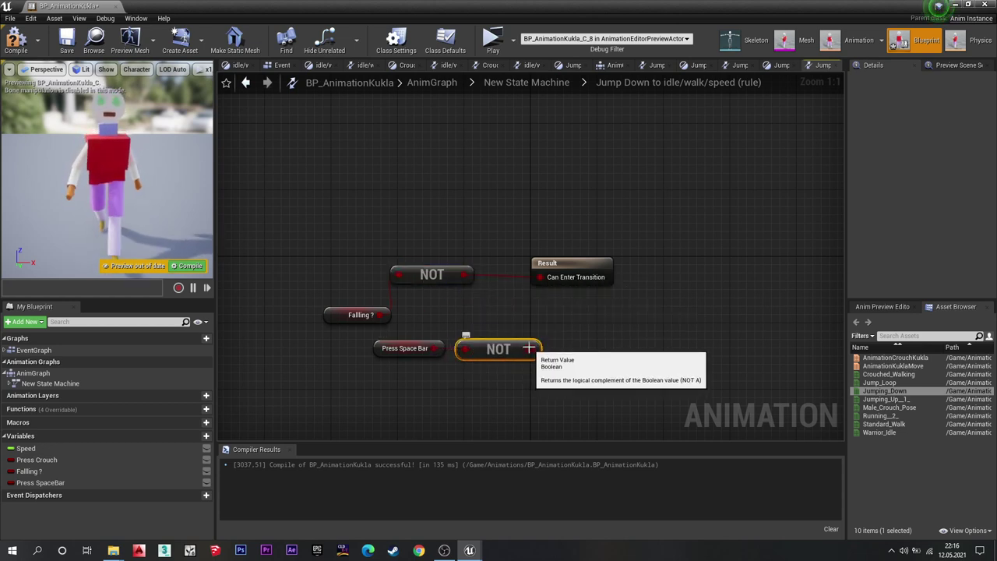
left_click_drag(529, 350, 540, 277)
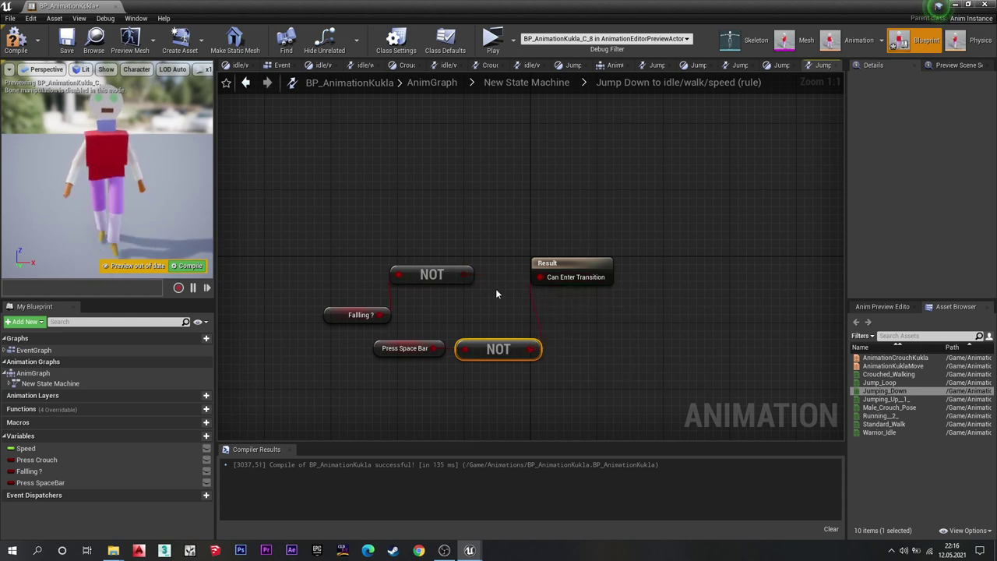
Combine both NOT outputs with an AND Boolean into Can Enter Transition, then compile.
left_click_drag(540, 277, 452, 184)
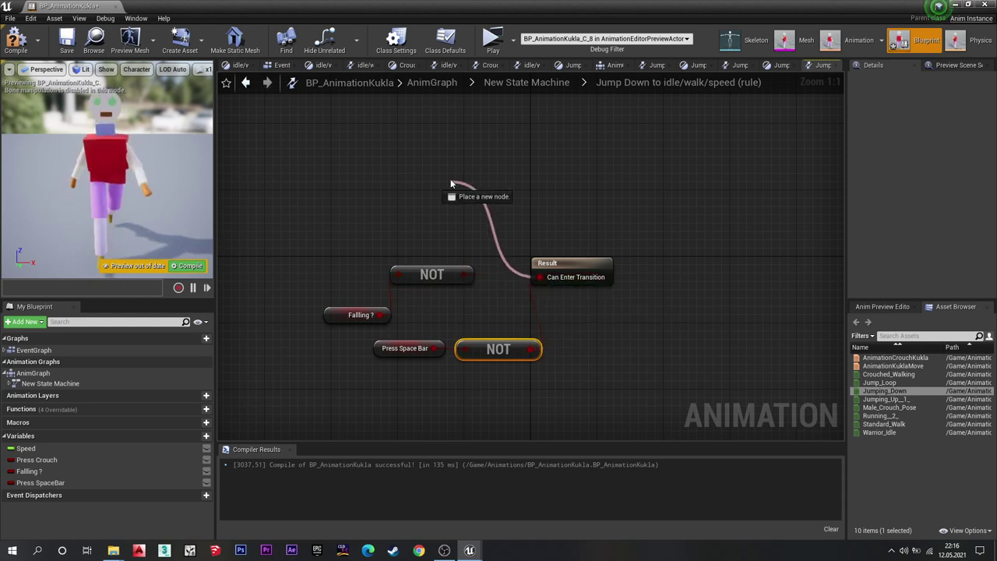
type("and b")
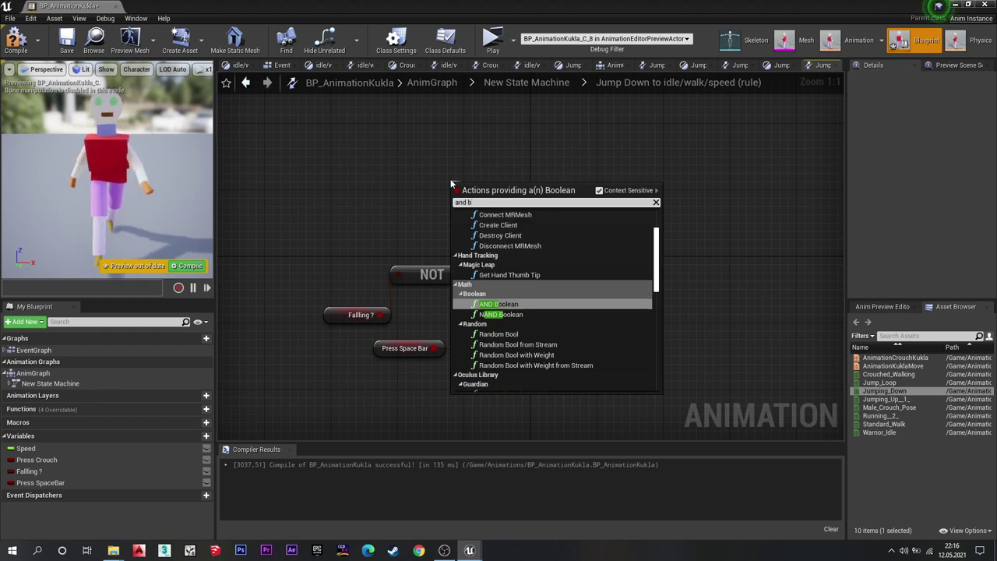
type("ole")
key("BackSpace")
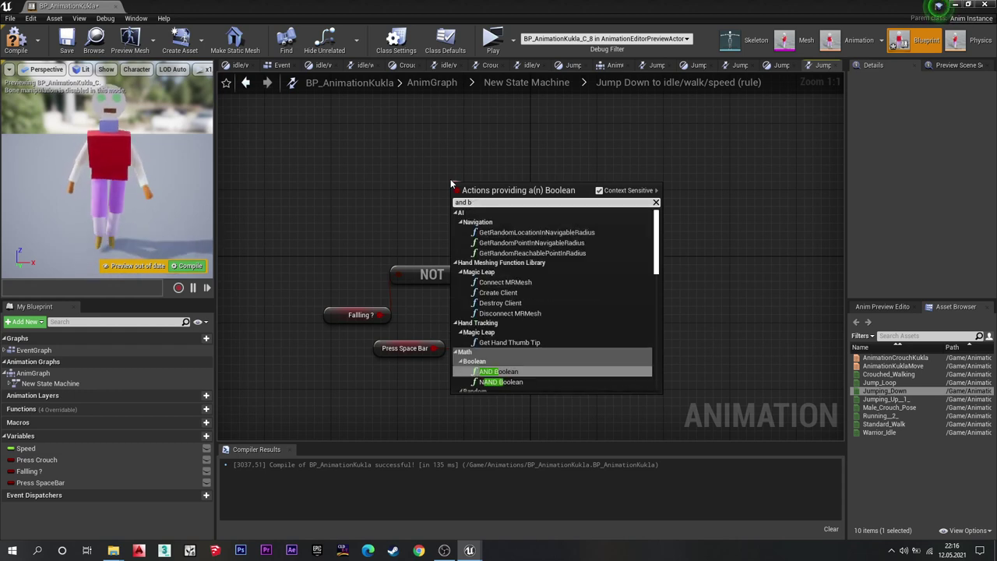
key("Return")
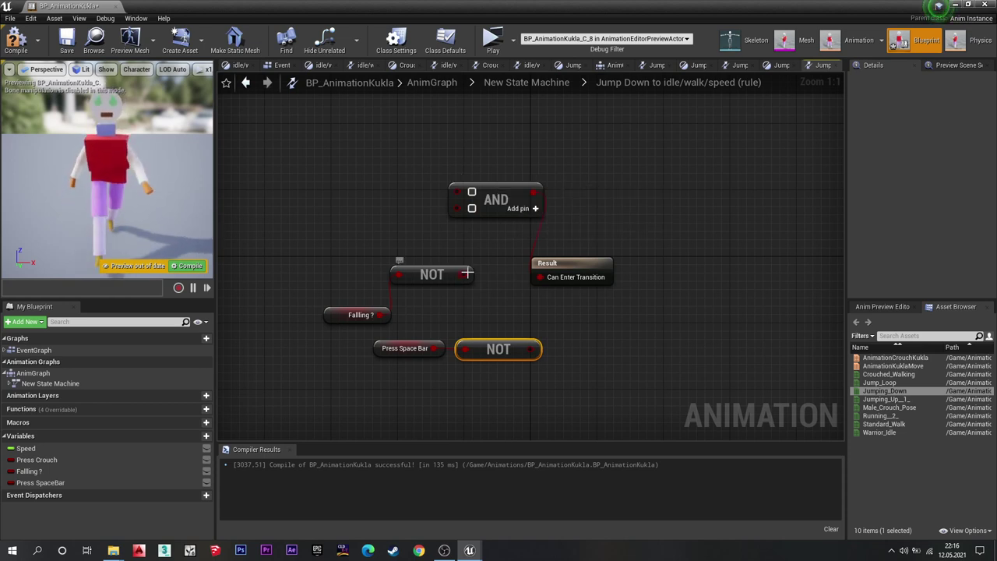
left_click_drag(467, 274, 467, 192)
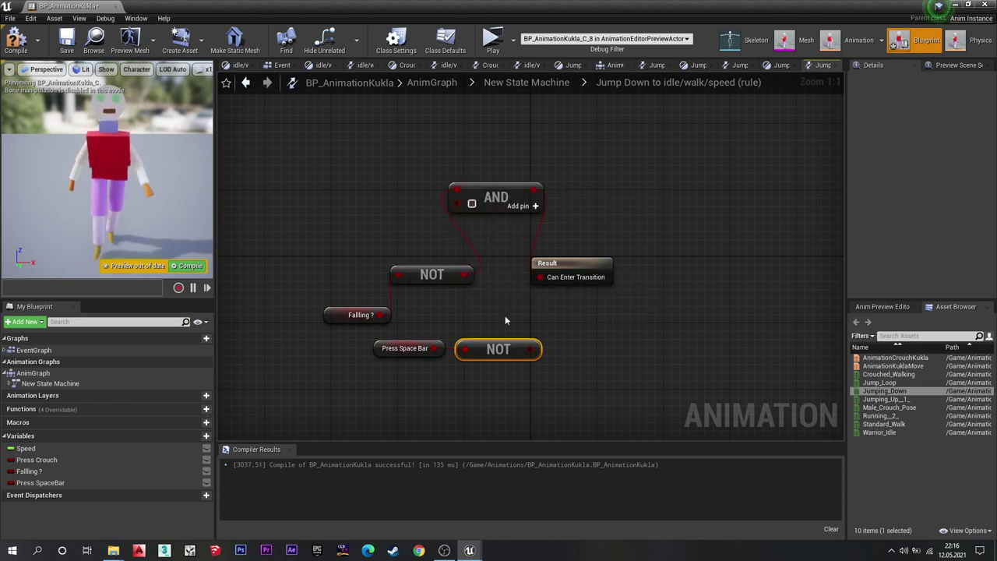
left_click_drag(539, 347, 458, 206)
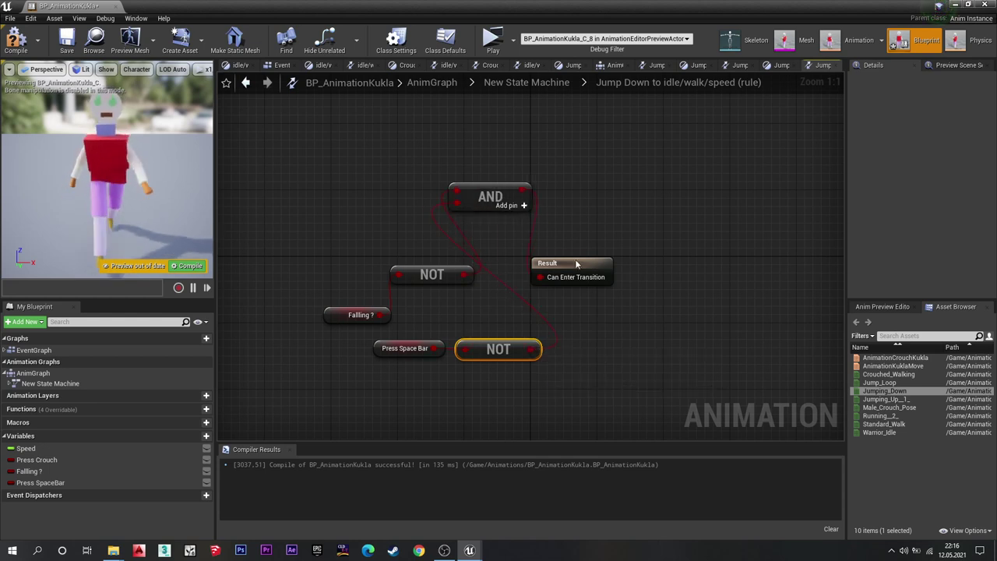
left_click(14, 39)
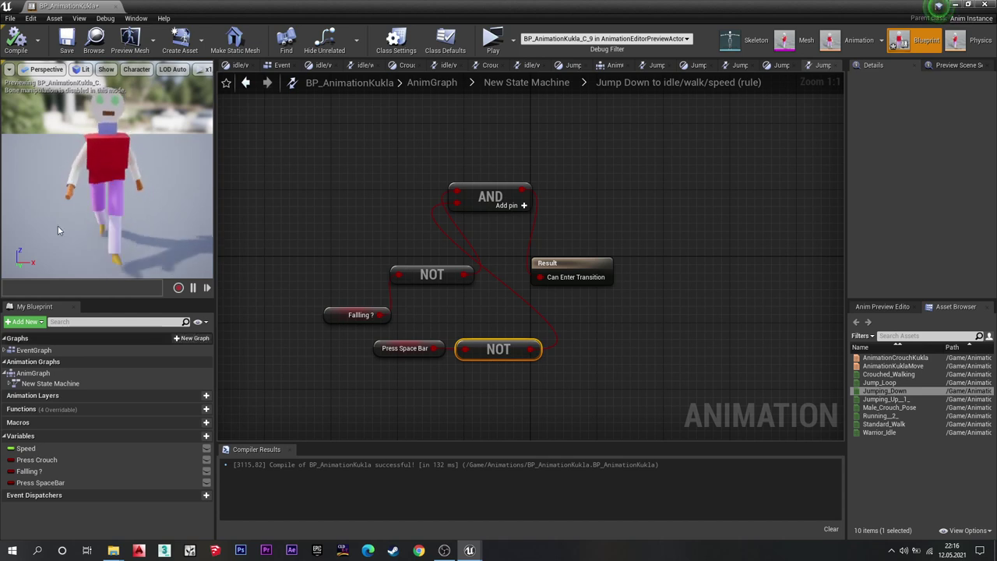
In the Event Graph, add a Get Spacebar Jump node from the character reference.
double_click(85, 353)
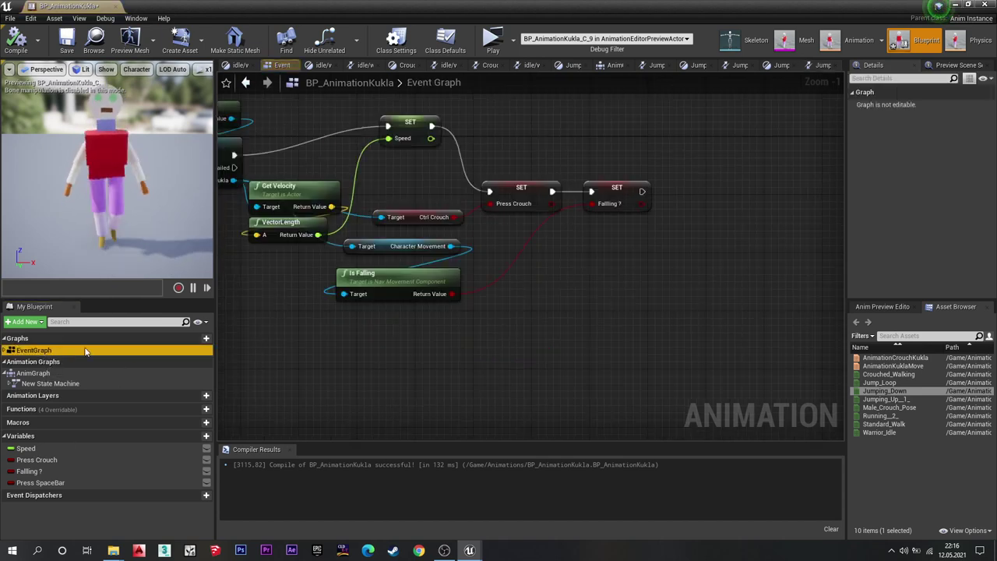
right_click_drag(567, 315, 637, 352)
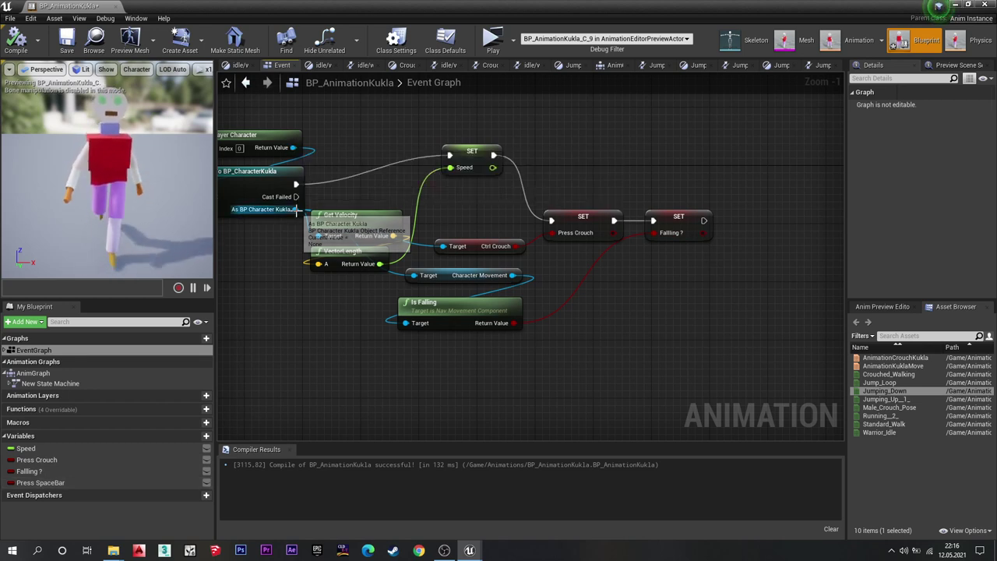
mouse_move(295, 208)
left_mouse_down()
mouse_move(743, 380)
mouse_move(713, 351)
left_mouse_up()
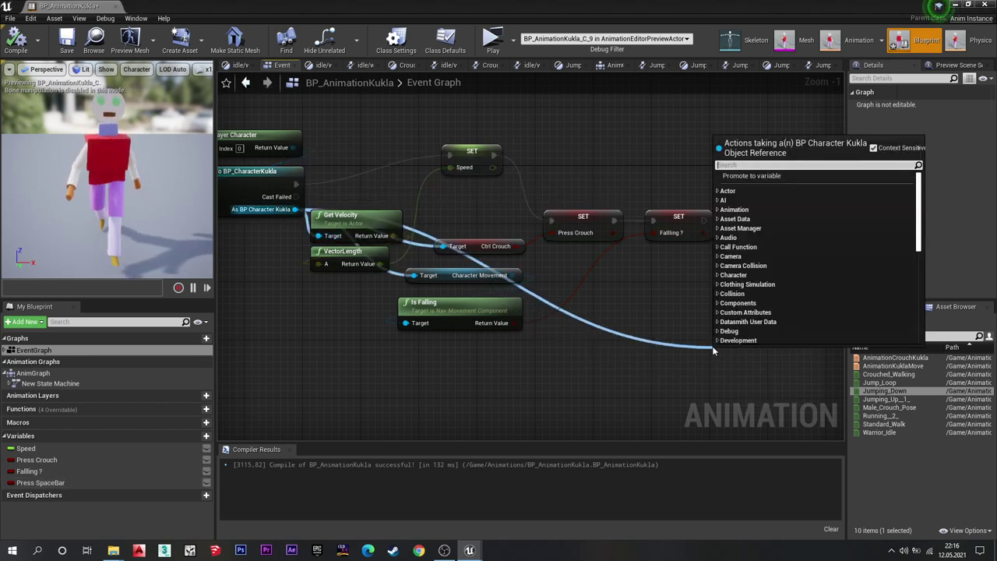
type("get ju")
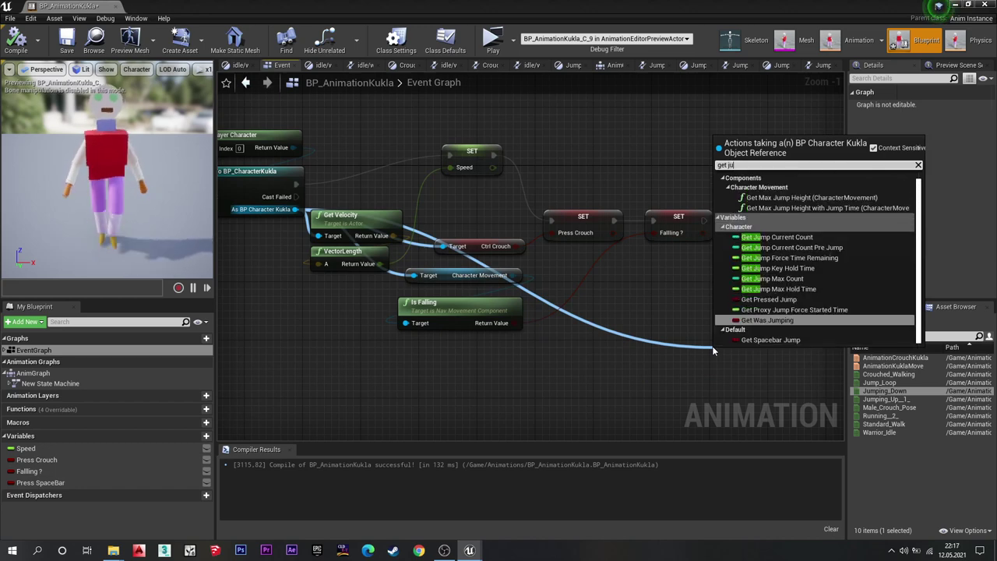
key("Down")
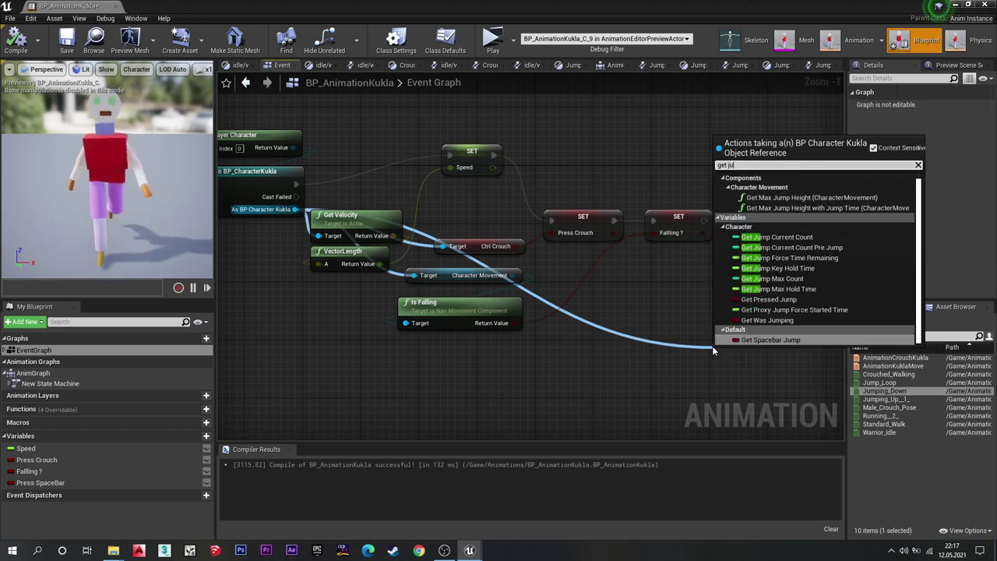
key("Return")
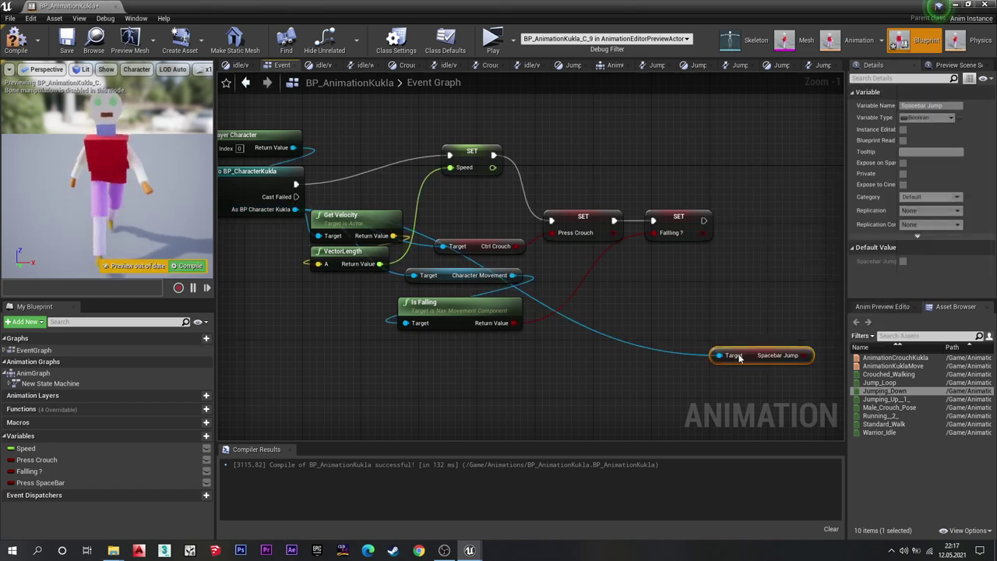
left_click_drag(739, 357, 638, 350)
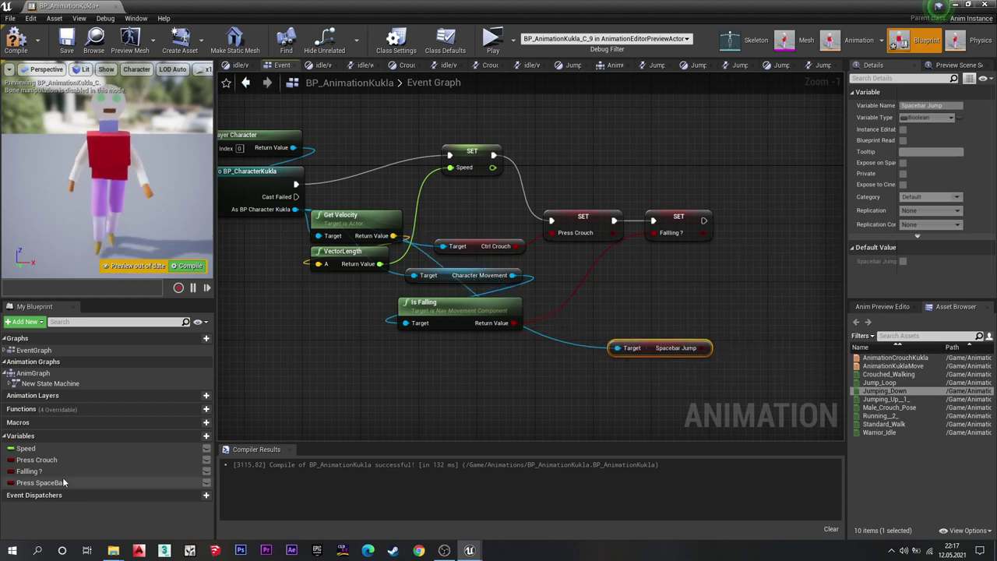
Set Press SpaceBar from Spacebar Jump, chained after SET Falling, and compile.
left_click_drag(63, 484, 735, 275)
left_click(740, 312)
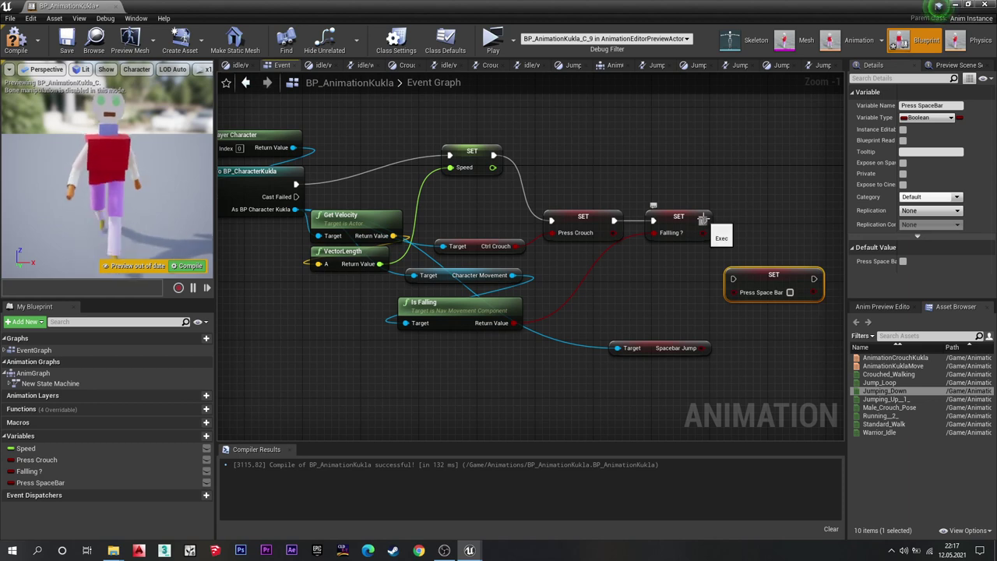
left_click_drag(703, 348, 770, 240)
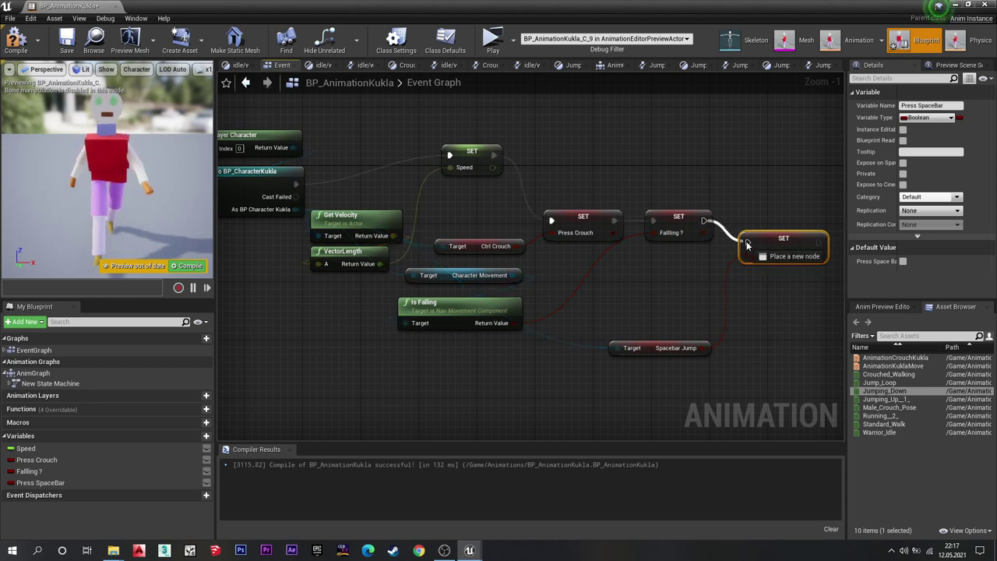
left_click_drag(704, 221, 748, 242)
left_click(685, 278)
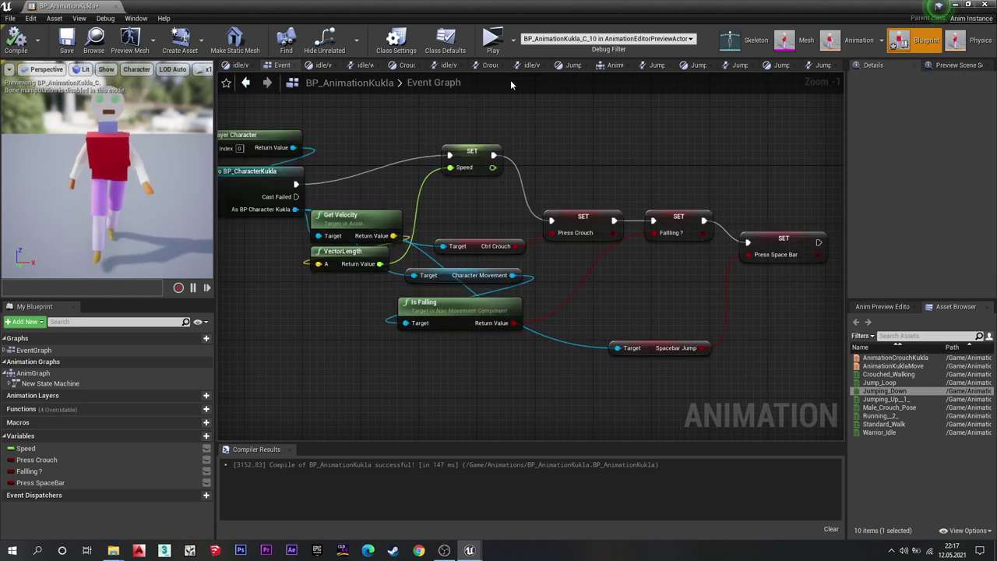
left_click(493, 39)
key("w")
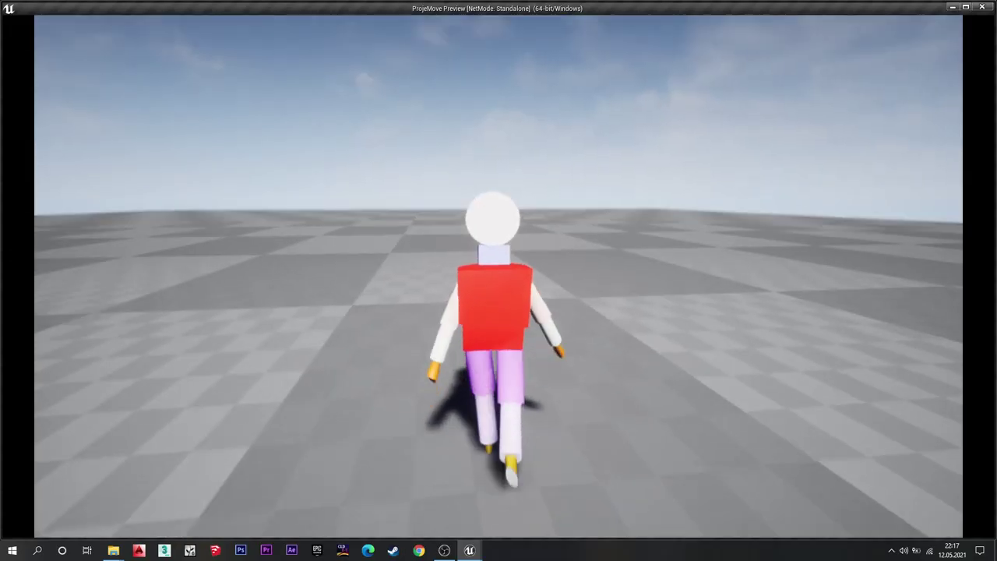
key("space")
key("d")
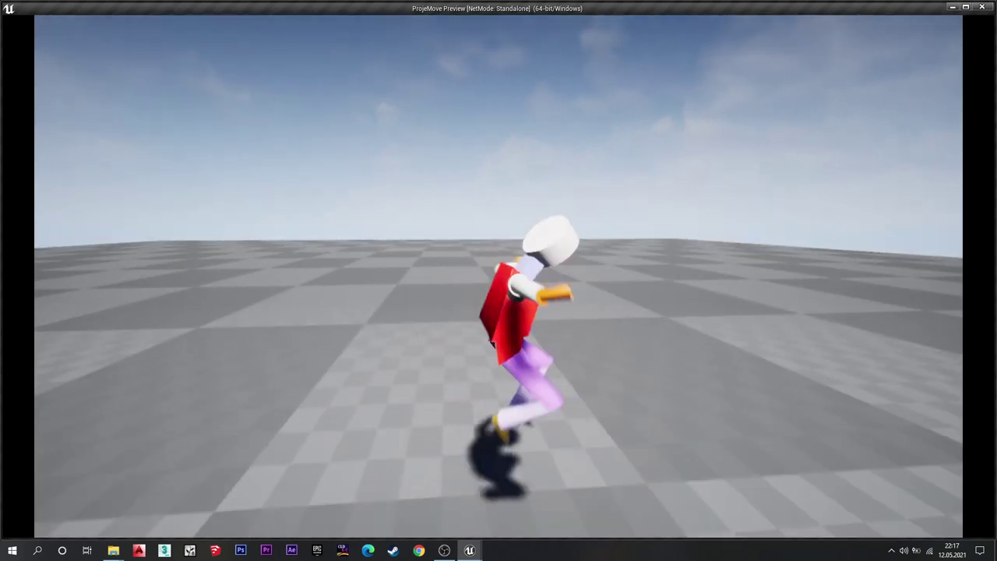
key("s")
key("space")
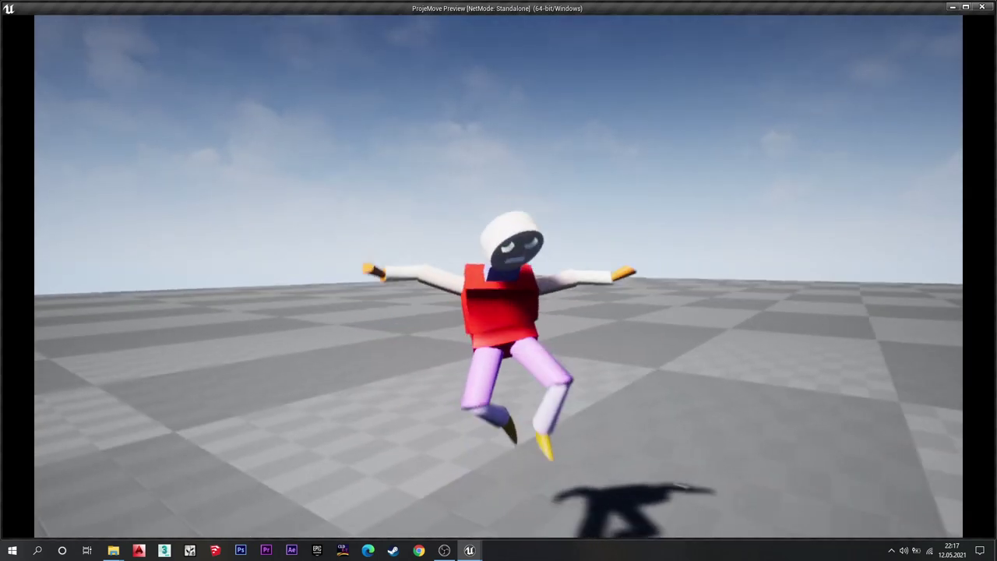
key("Escape")
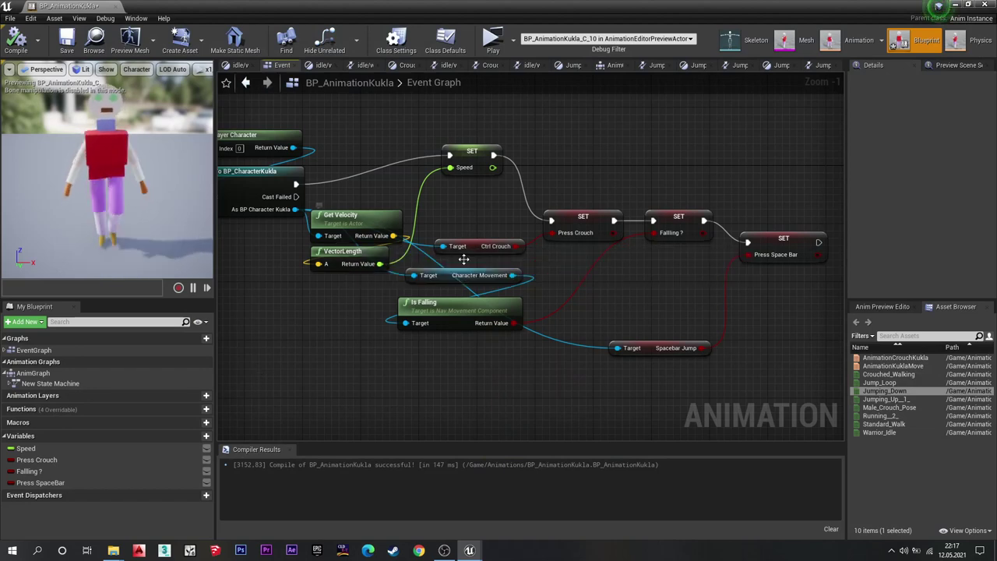
Rearrange the New State Machine, moving the Jump Down state, and check the Jump Up state.
double_click(50, 383)
right_click_drag(503, 371, 485, 346)
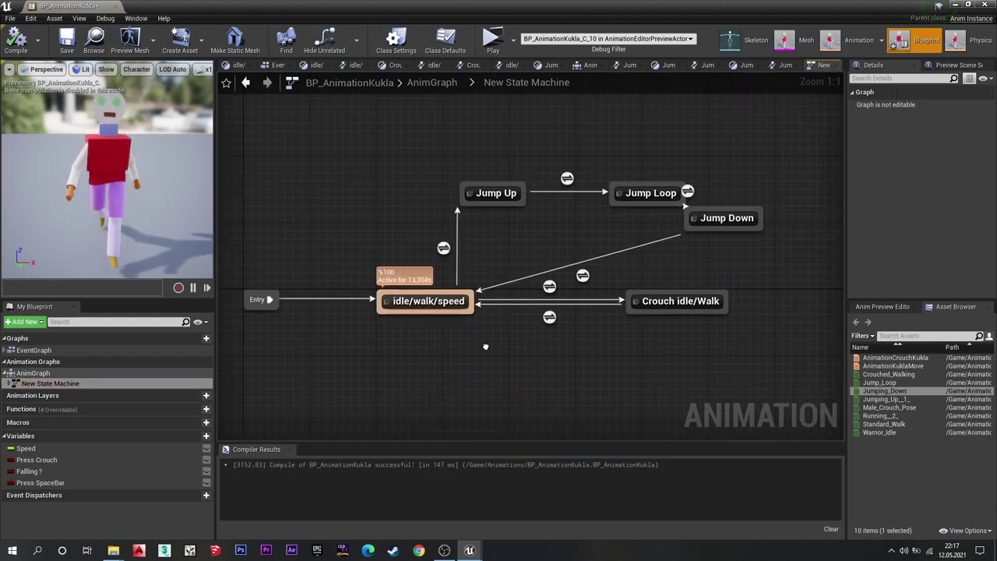
left_click(583, 275)
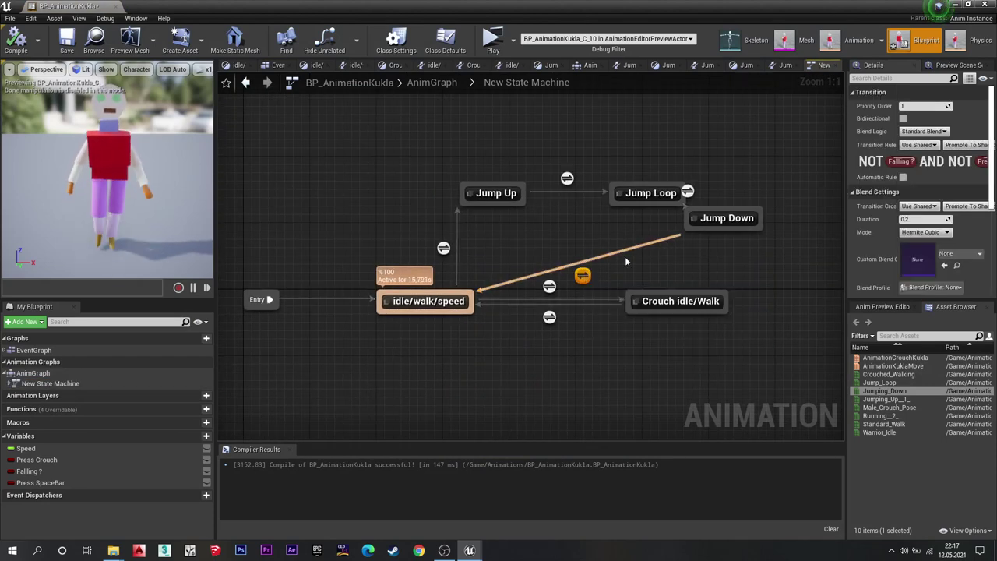
left_click_drag(736, 218, 724, 243)
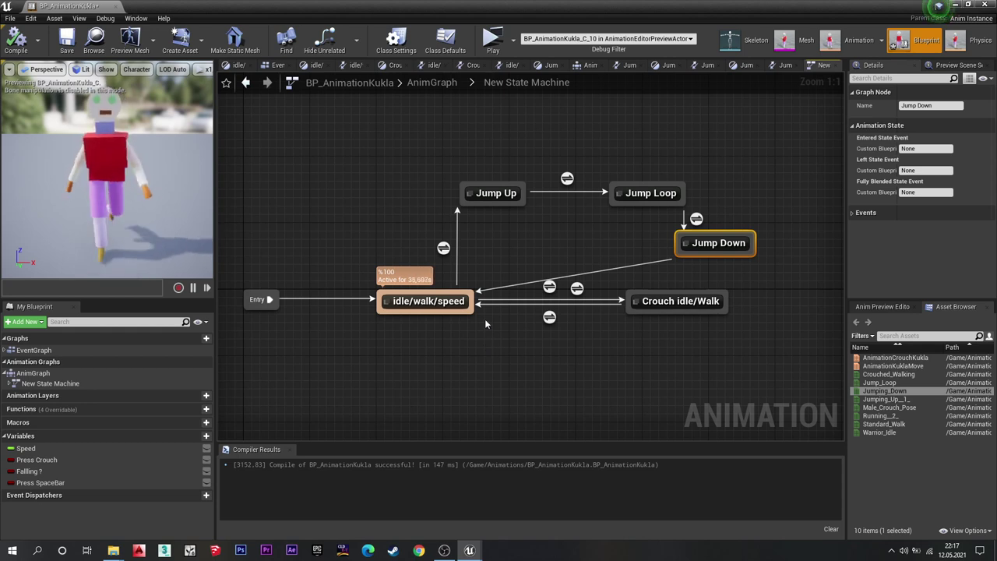
double_click(487, 195)
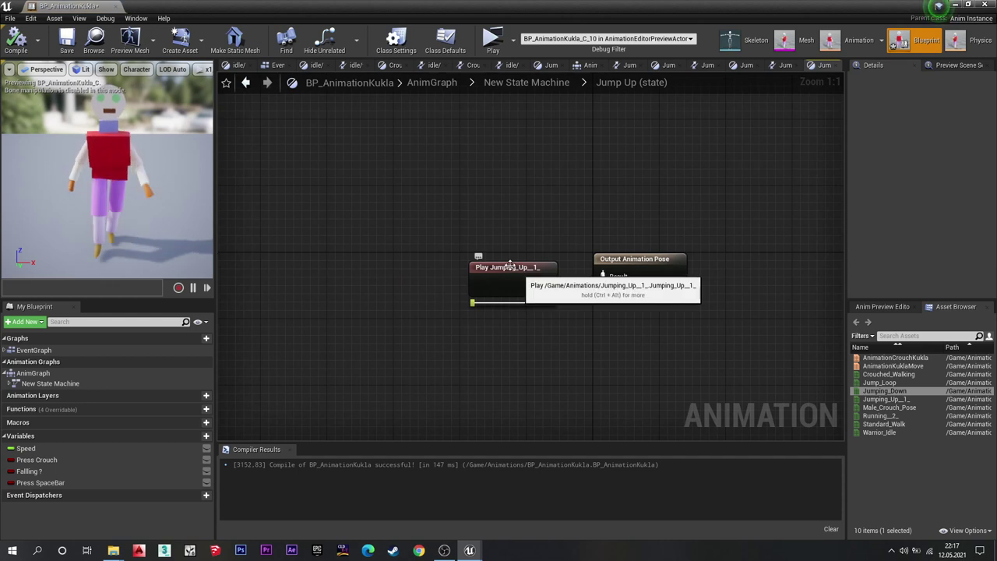
double_click(41, 385)
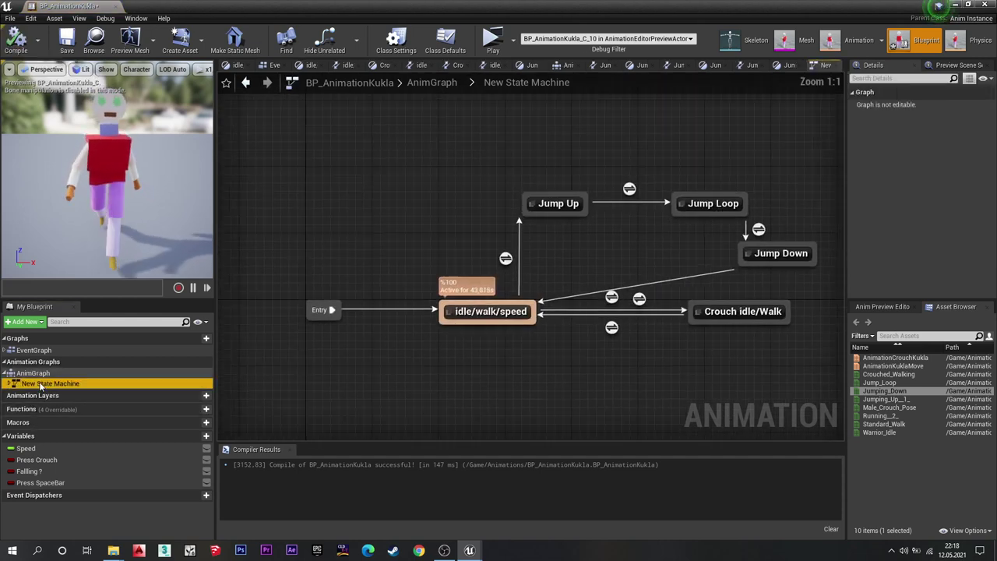
In the Jump Loop state, replace Play Jumping_Down with the Jump_Loop animation.
left_click(715, 209)
double_click(715, 209)
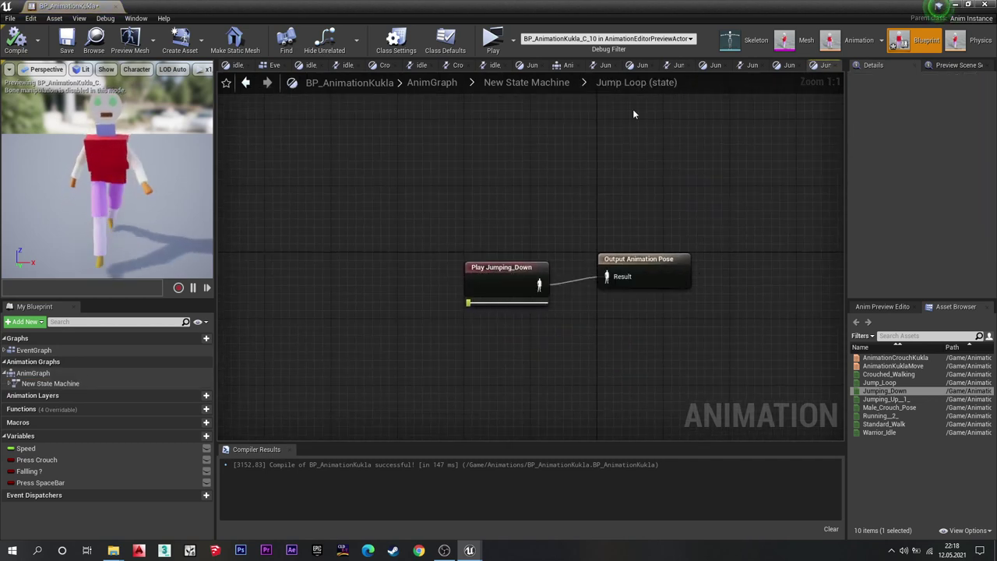
left_click(518, 267)
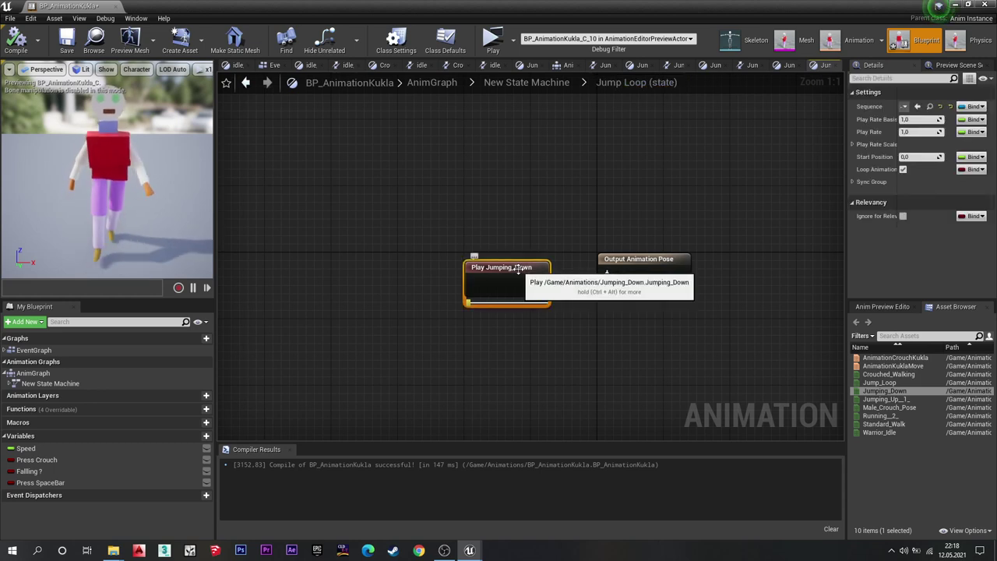
key("Delete")
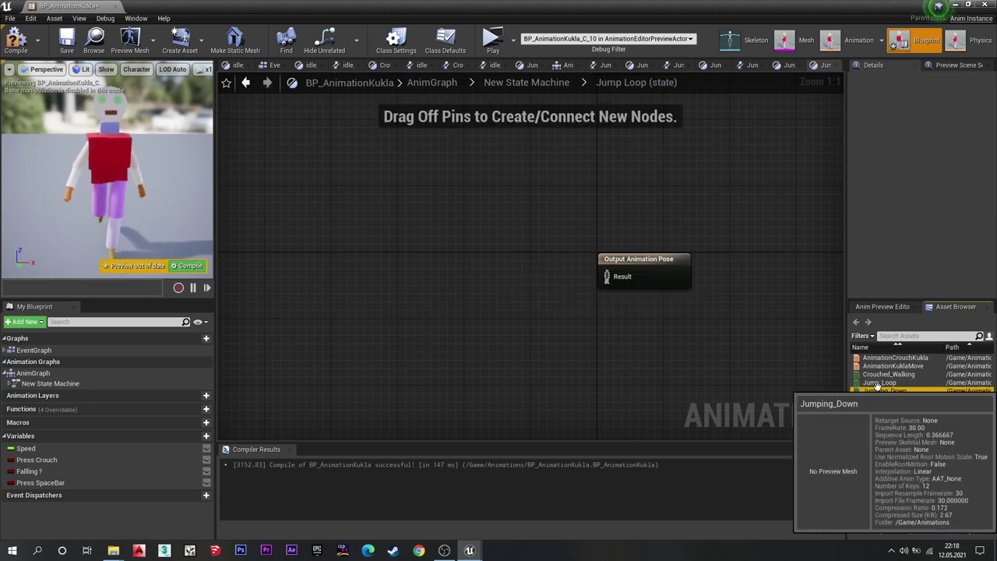
mouse_move(876, 384)
left_mouse_down()
mouse_move(635, 290)
mouse_move(611, 292)
left_mouse_up()
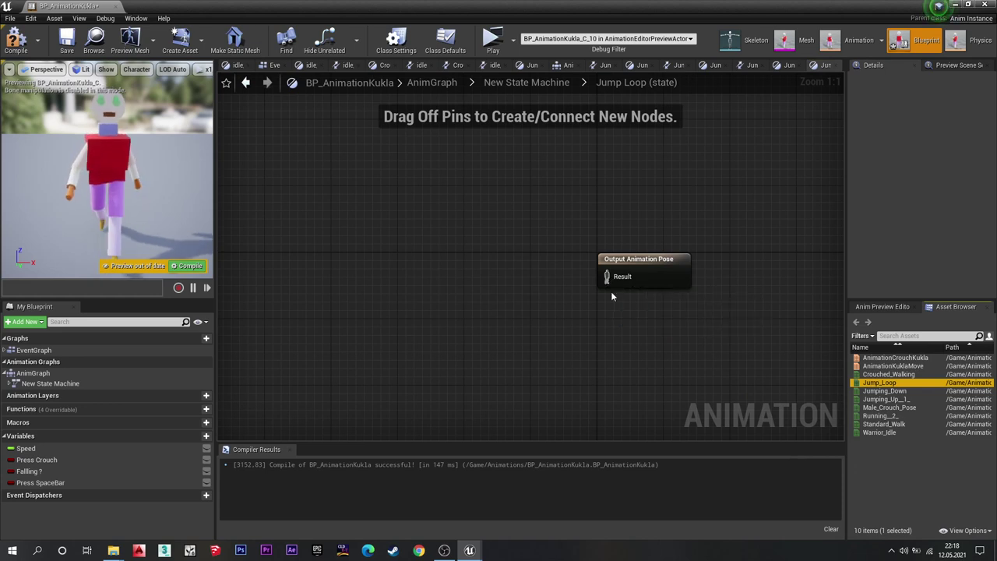
Play-test running and jumping with WASD and Space, then return to the top-level Content folder.
left_click(493, 41)
key("space")
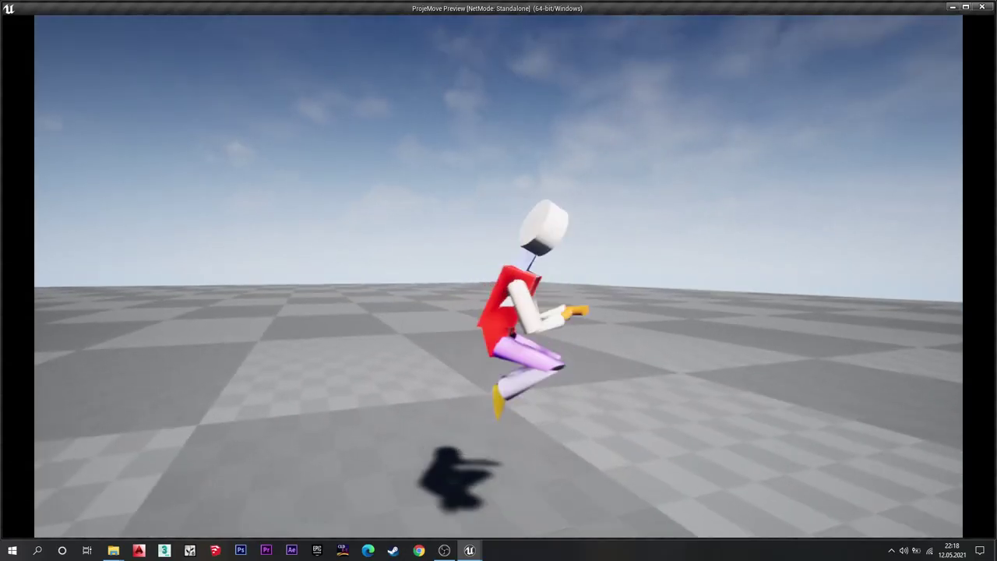
key("w")
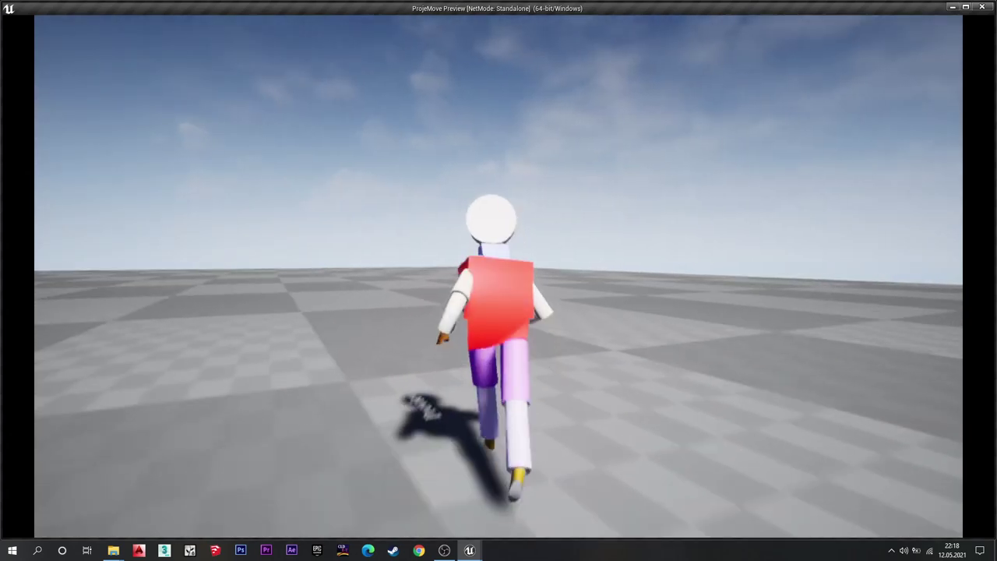
key("s")
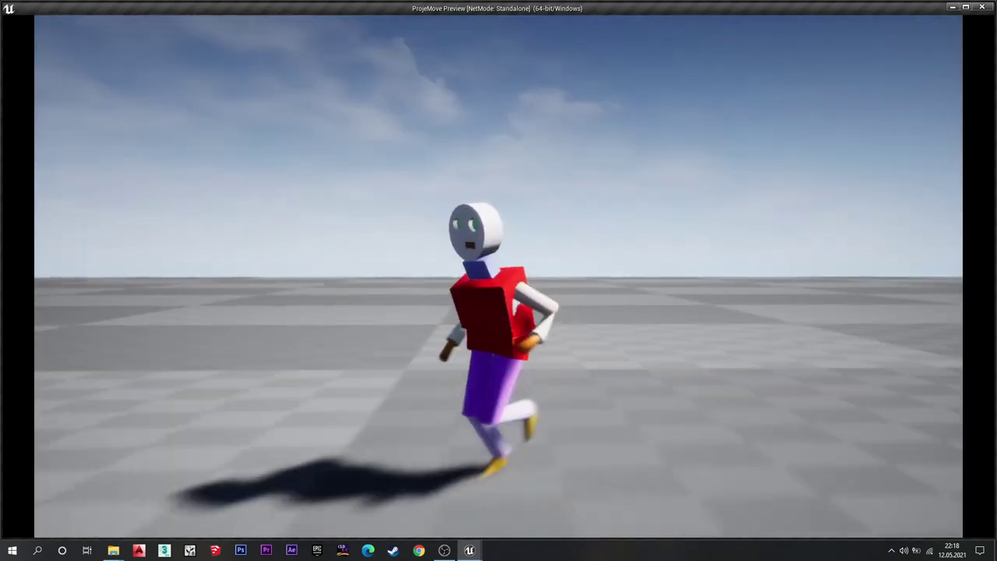
key("space")
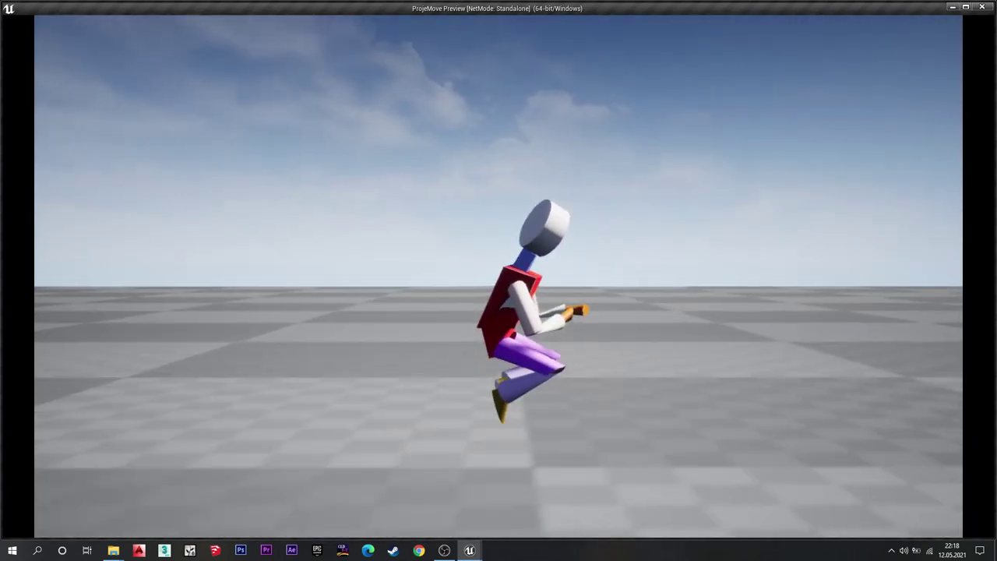
key("w")
key("d")
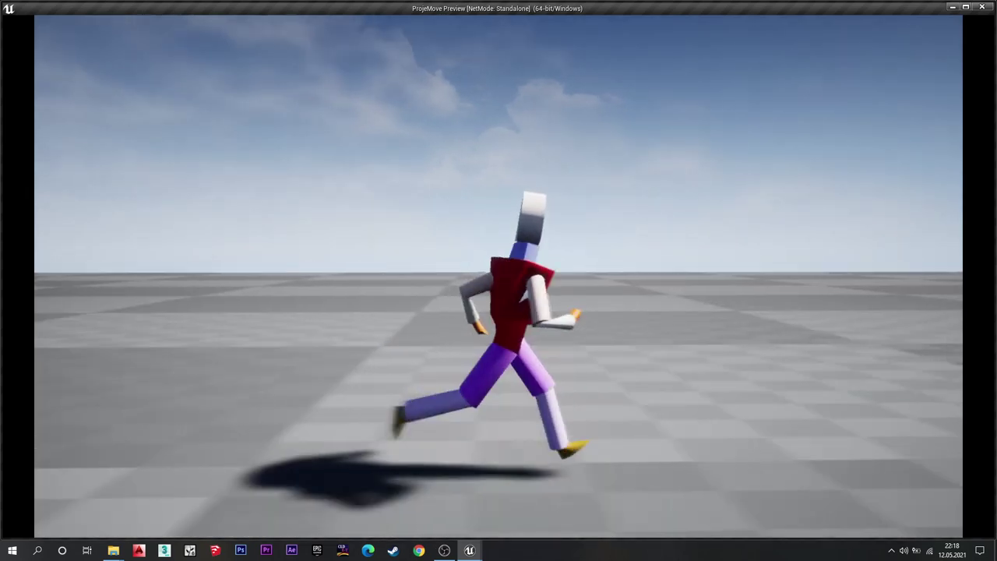
key("s")
key("a")
key("space")
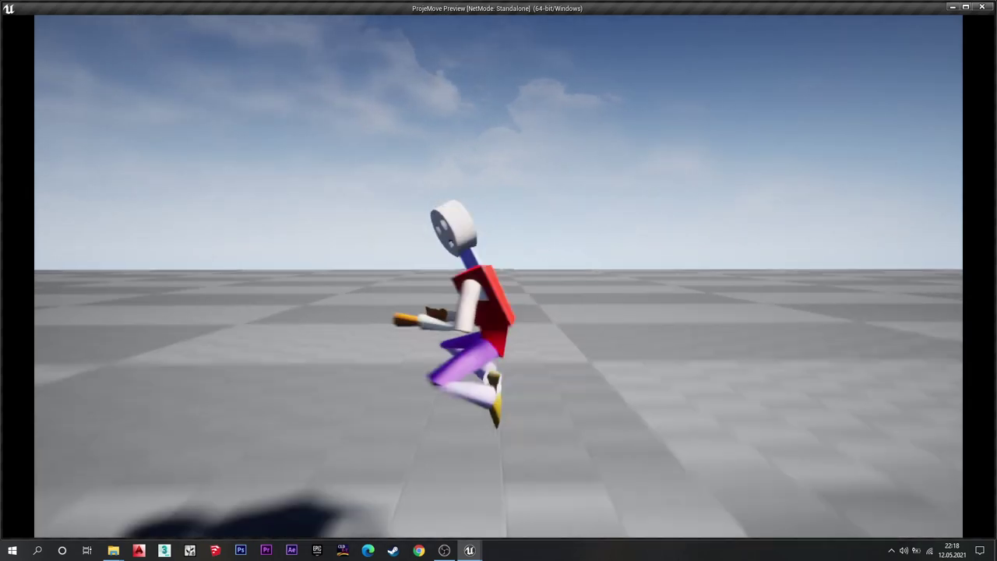
key("w")
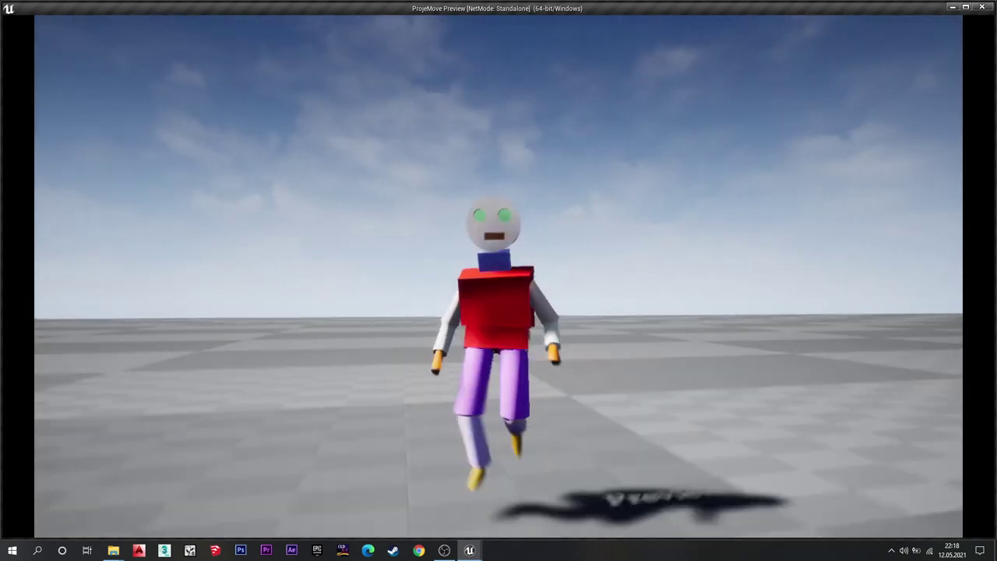
key("a")
key("space")
key("d")
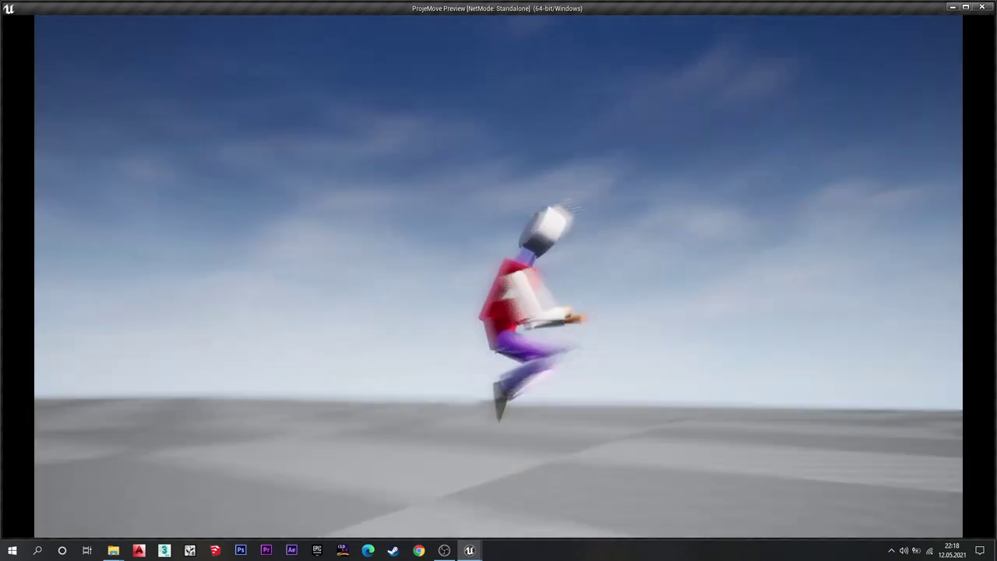
key("w")
key("s")
key("w")
key("s")
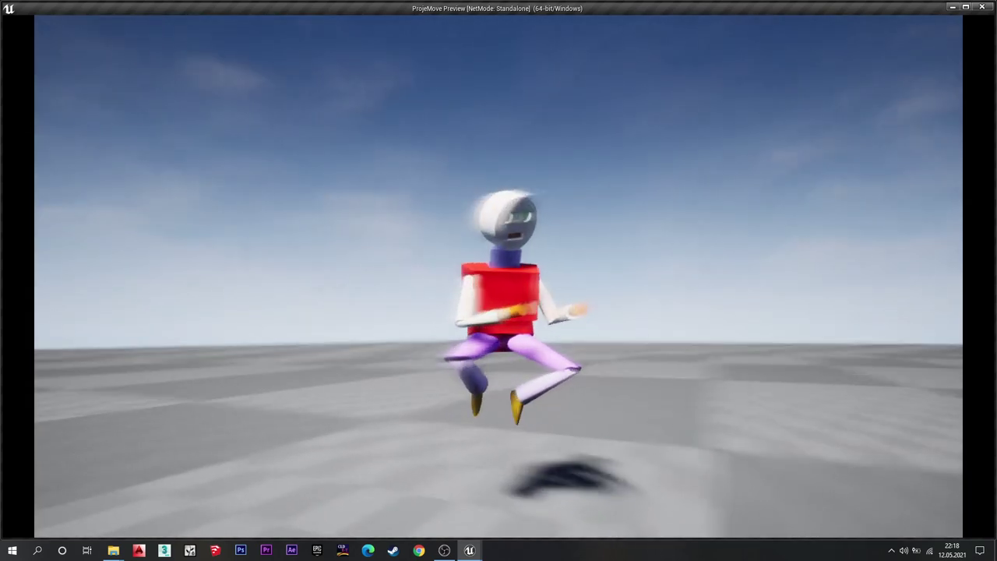
key("d")
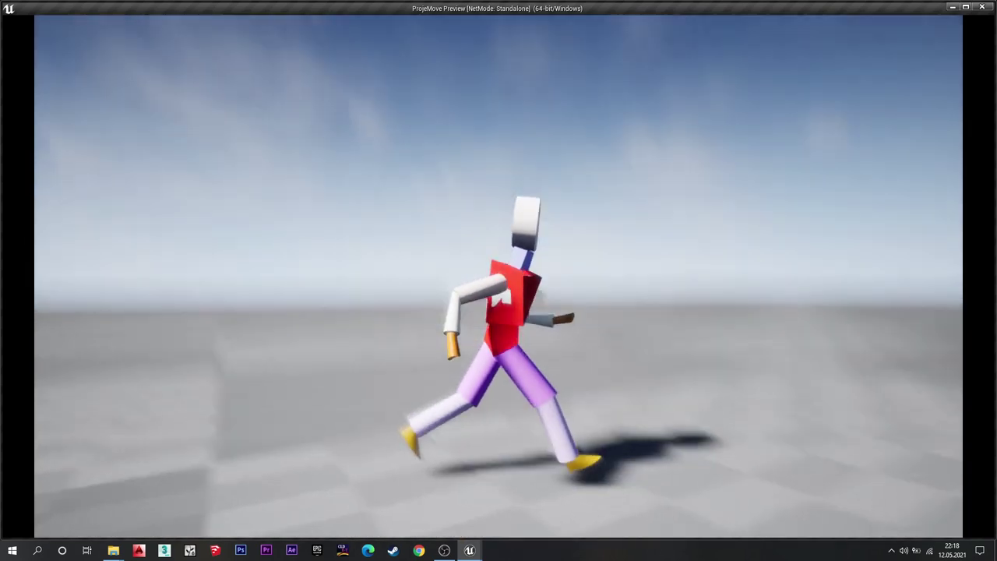
key("w")
key("s")
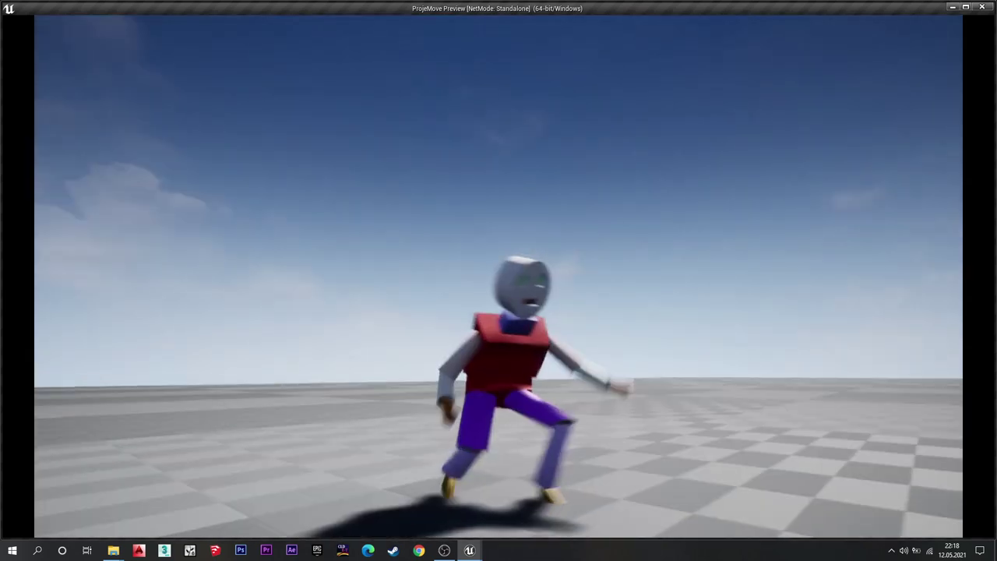
key("w")
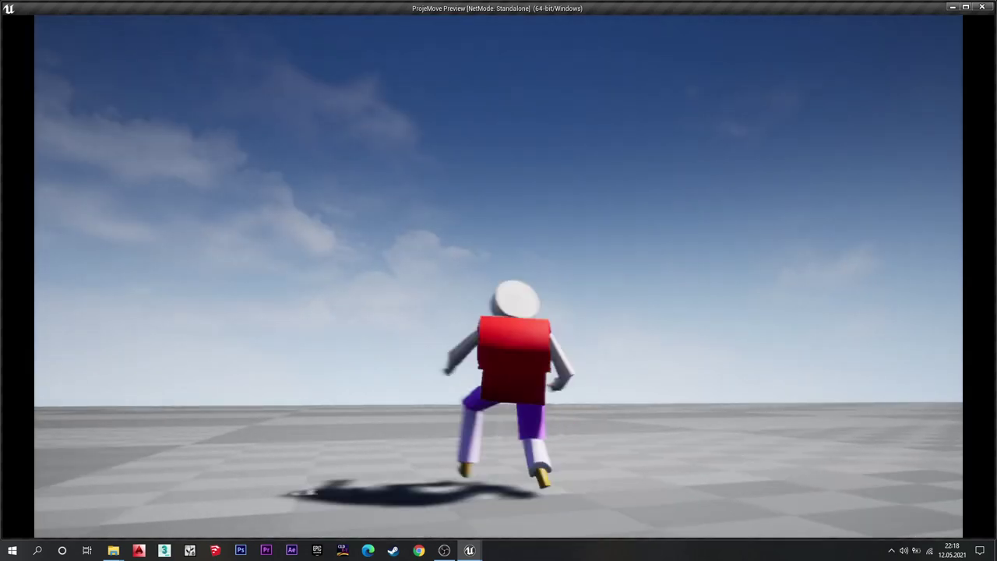
key("a")
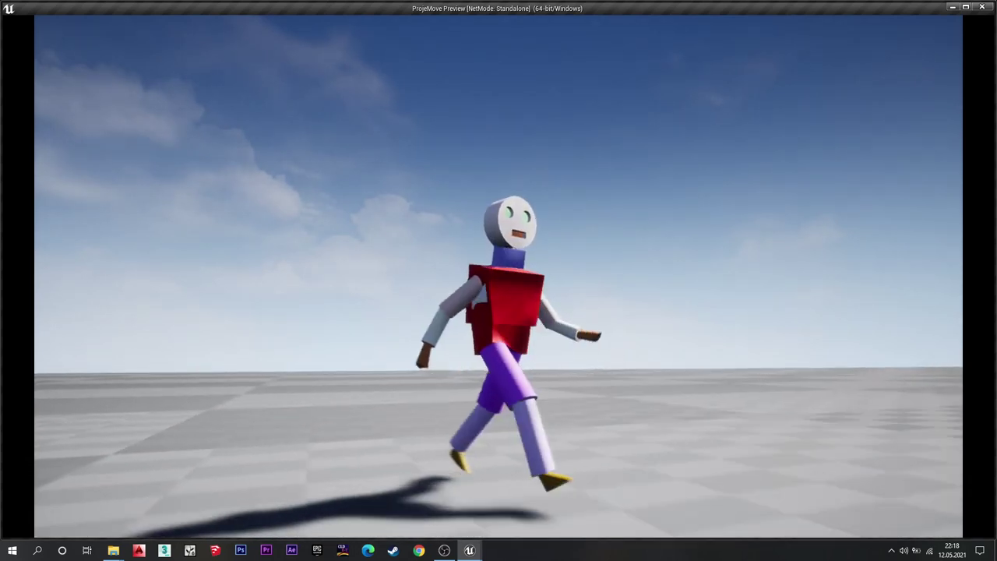
key("w")
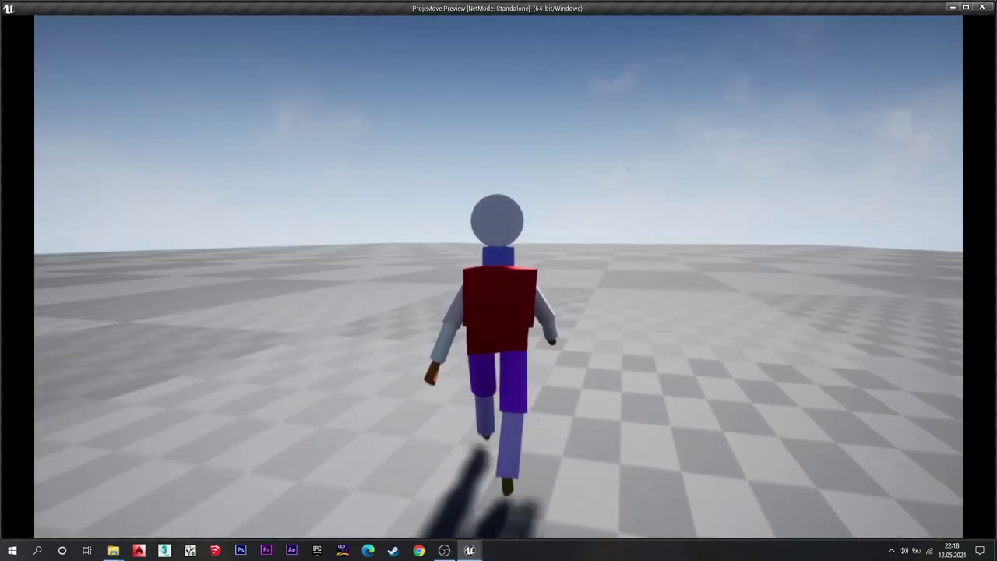
key("d")
key("space")
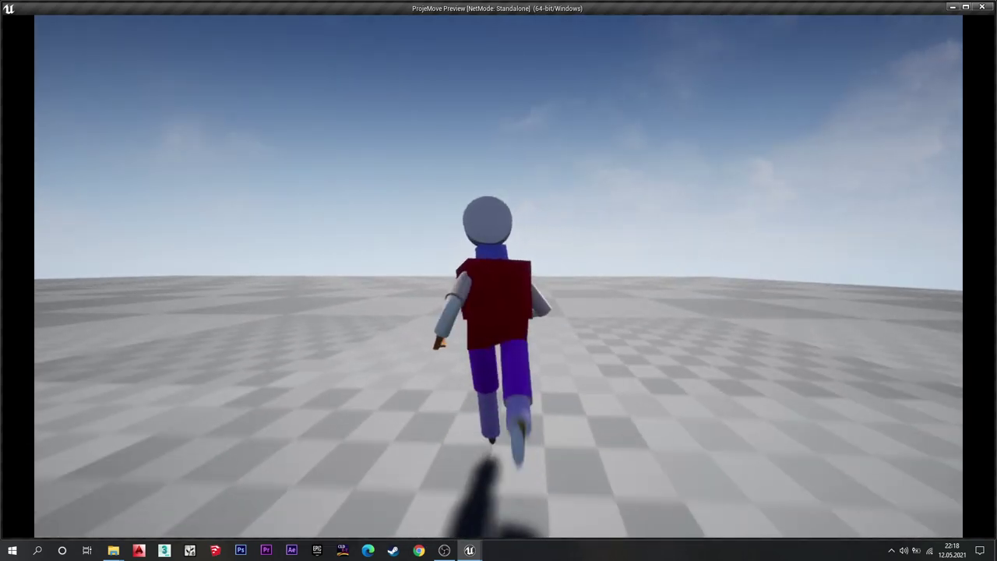
key("d")
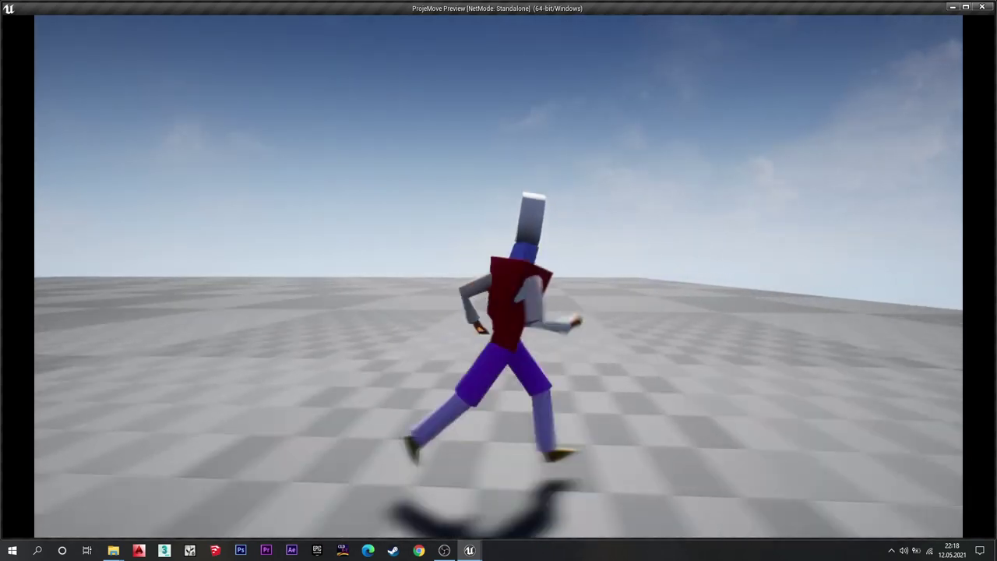
key("w")
key("s")
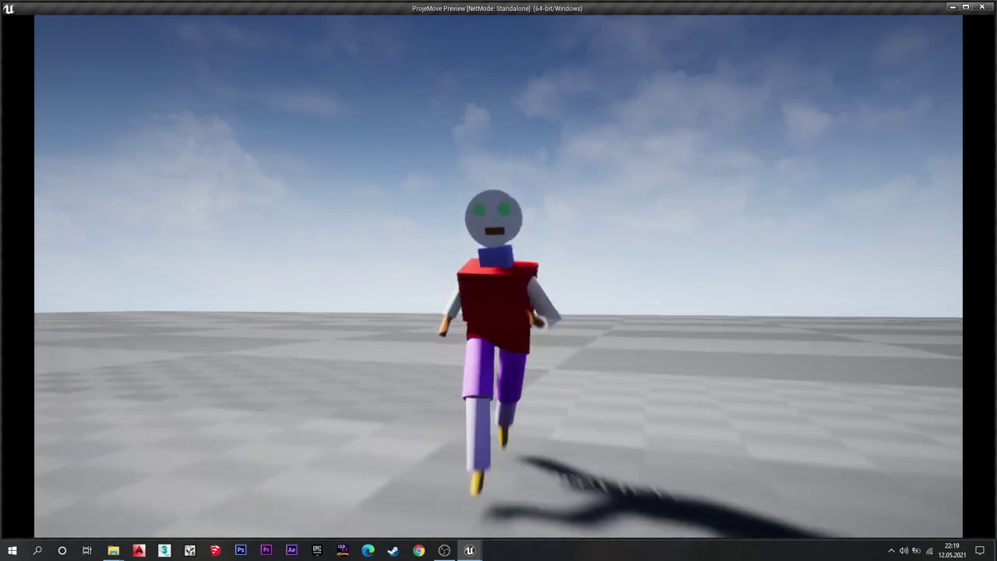
key("d")
key("w")
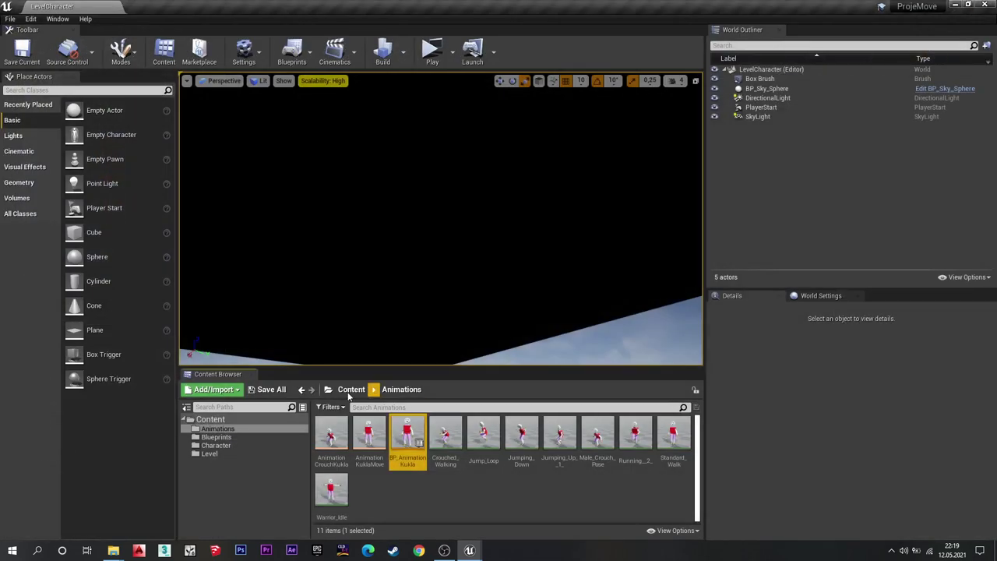
left_click(350, 391)
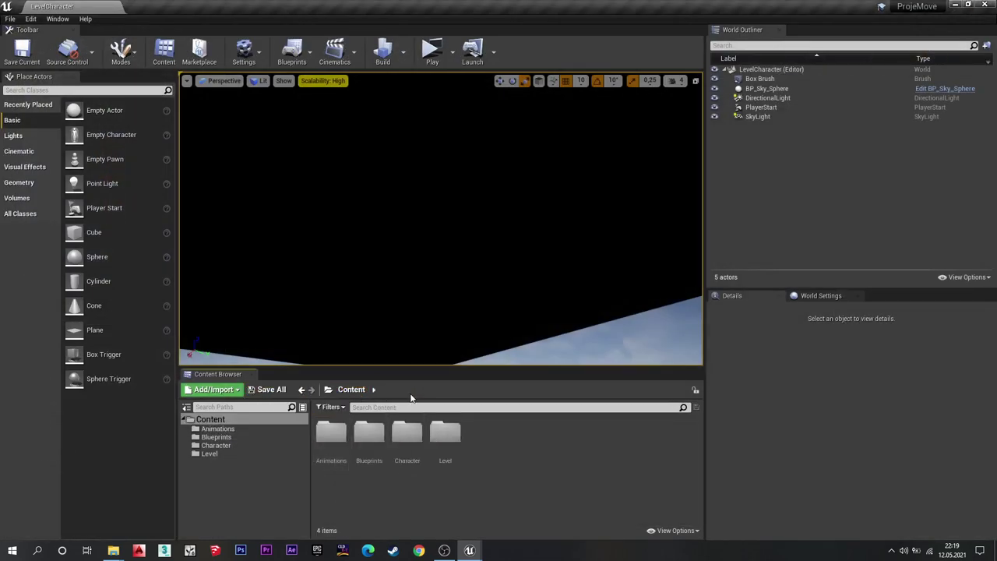
Open BP_CharacterKukla from Blueprints and add an Event Tick node near the SlowMotion and Crouch nodes.
double_click(378, 440)
double_click(333, 449)
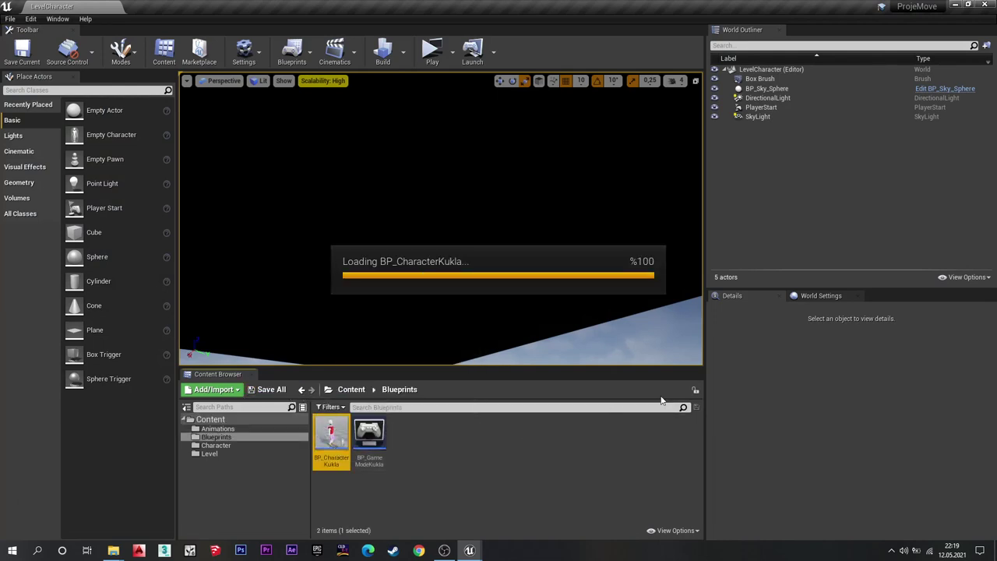
scroll(602, 355, "down", 3)
scroll(603, 329, "down", 2)
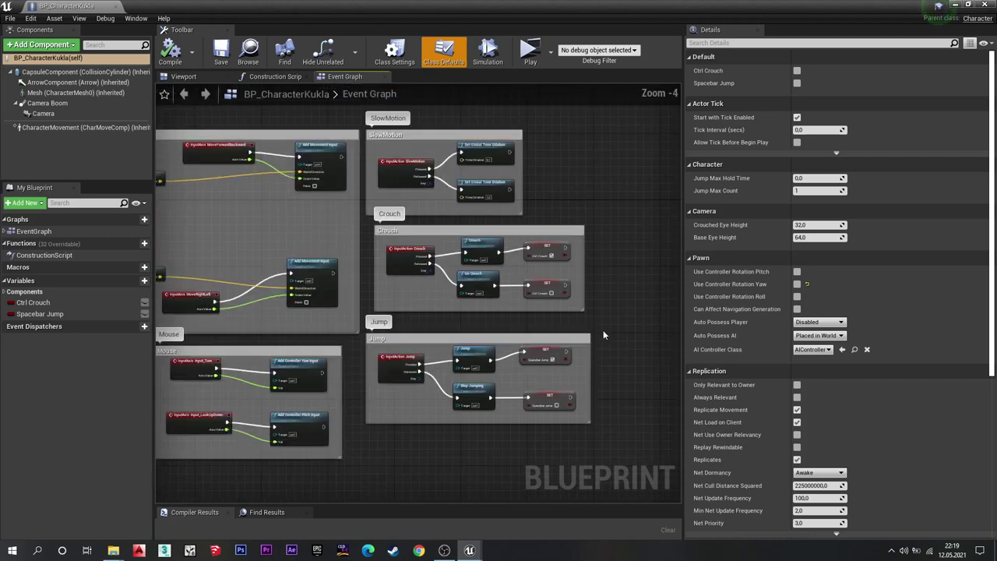
scroll(603, 335, "down", 3)
right_click_drag(557, 254, 430, 254)
scroll(530, 262, "up", 3)
scroll(549, 243, "up", 3)
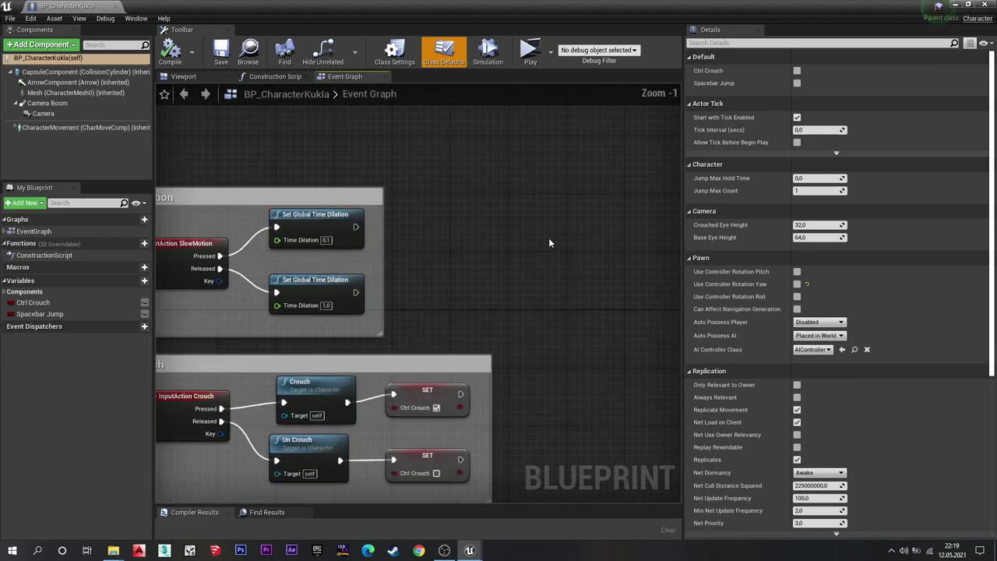
scroll(530, 242, "down", 1)
right_click(421, 246)
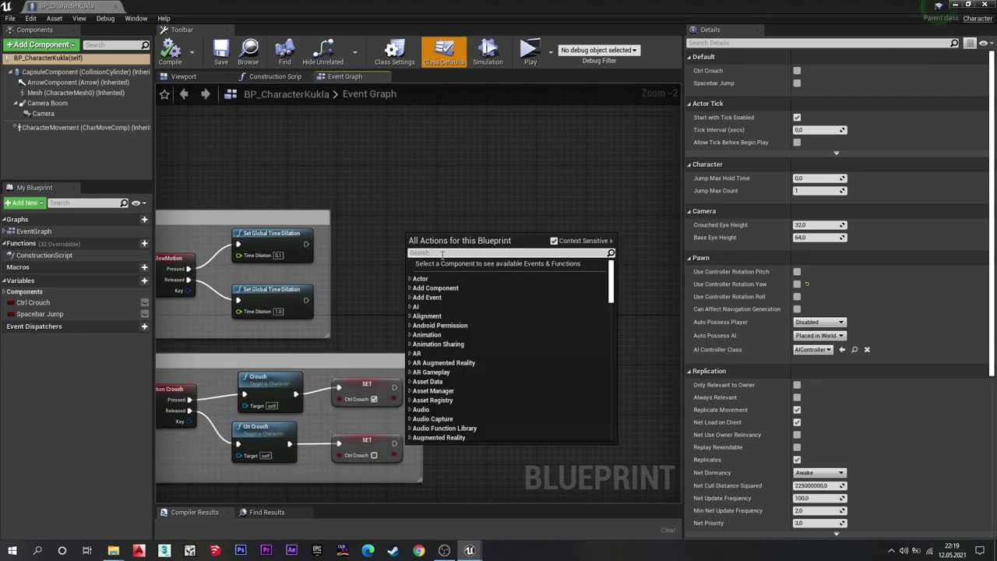
type("even tic")
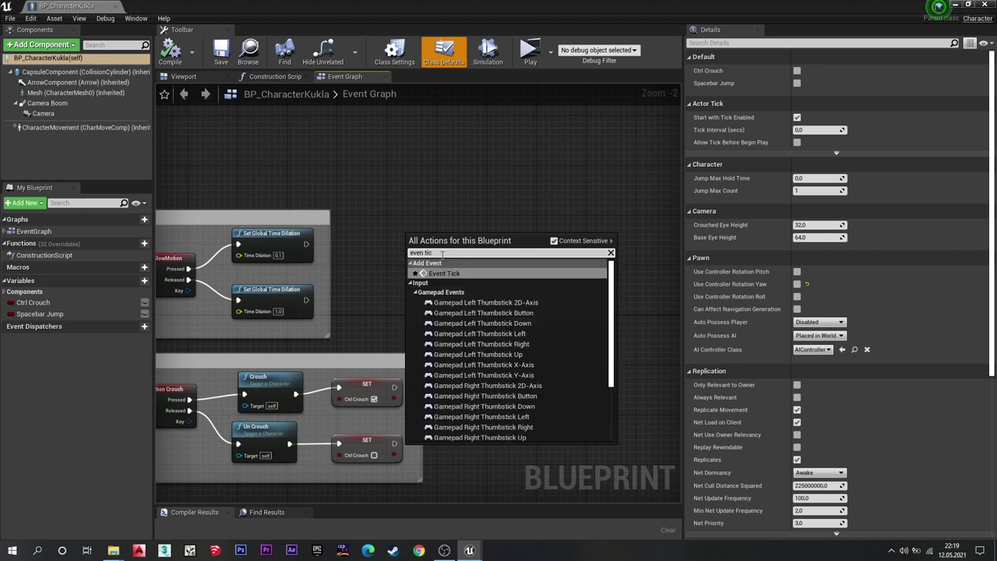
key("Return")
Add a Get Velocity node above Event Tick and feed it into a VectorLength node.
scroll(440, 252, "up", 2)
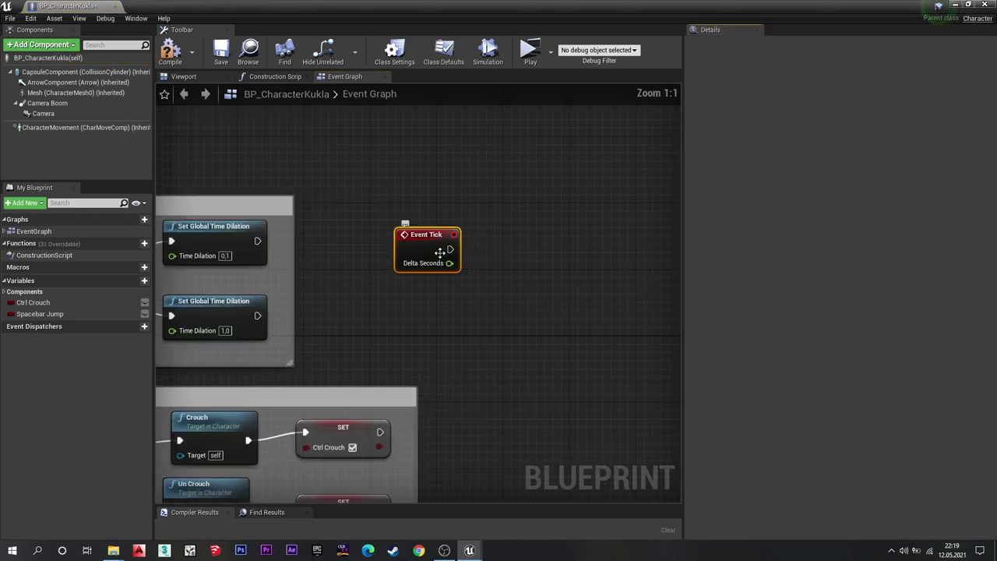
right_click_drag(481, 199, 434, 233)
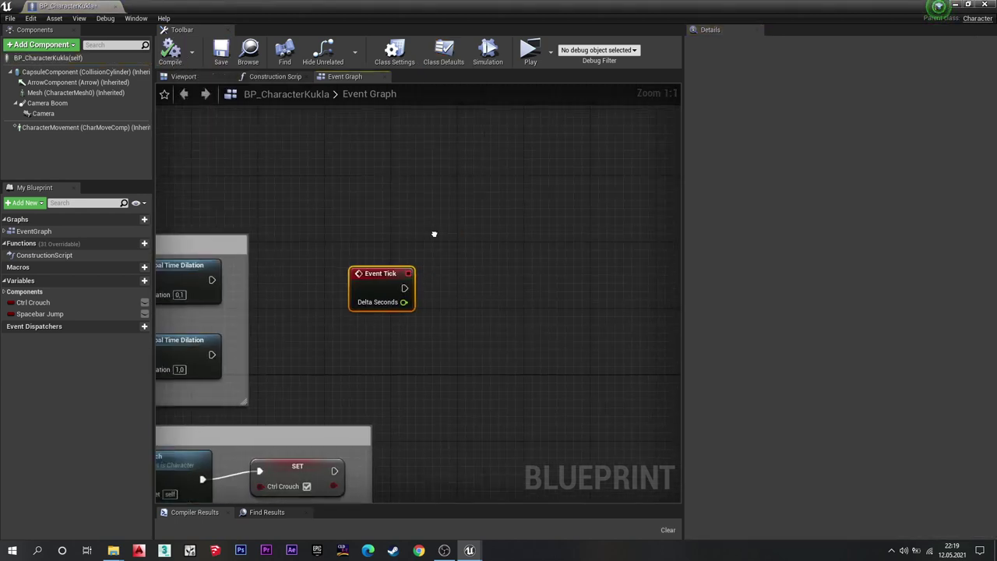
right_click(368, 147)
type("get ve")
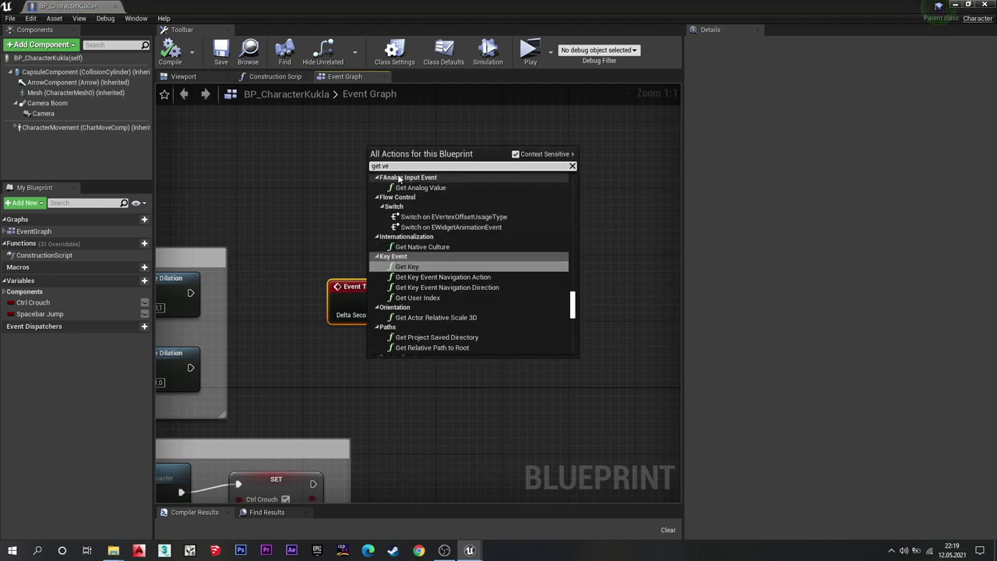
scroll(398, 178, "down", 5)
scroll(398, 177, "down", 3)
left_click(398, 177)
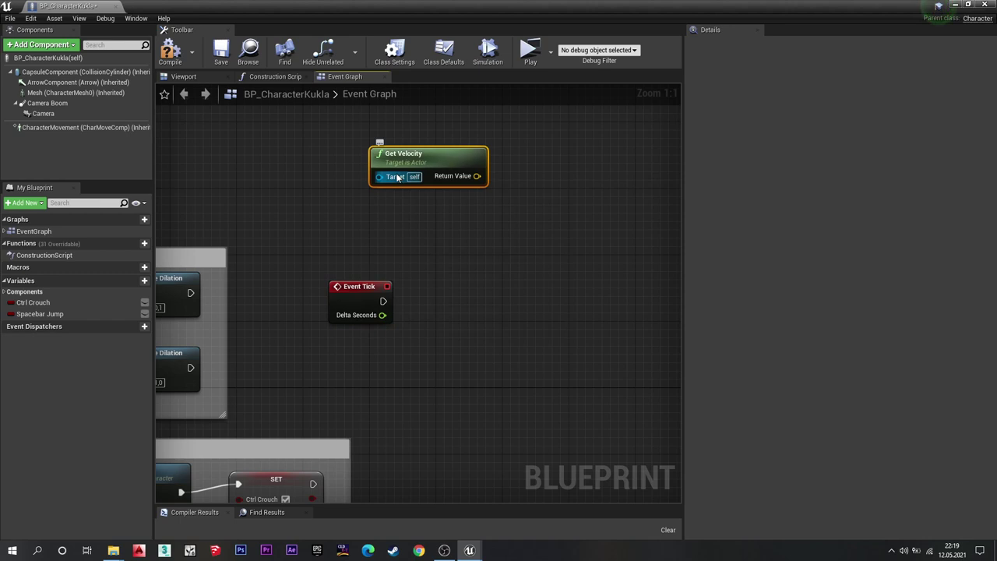
left_click_drag(477, 176, 481, 268)
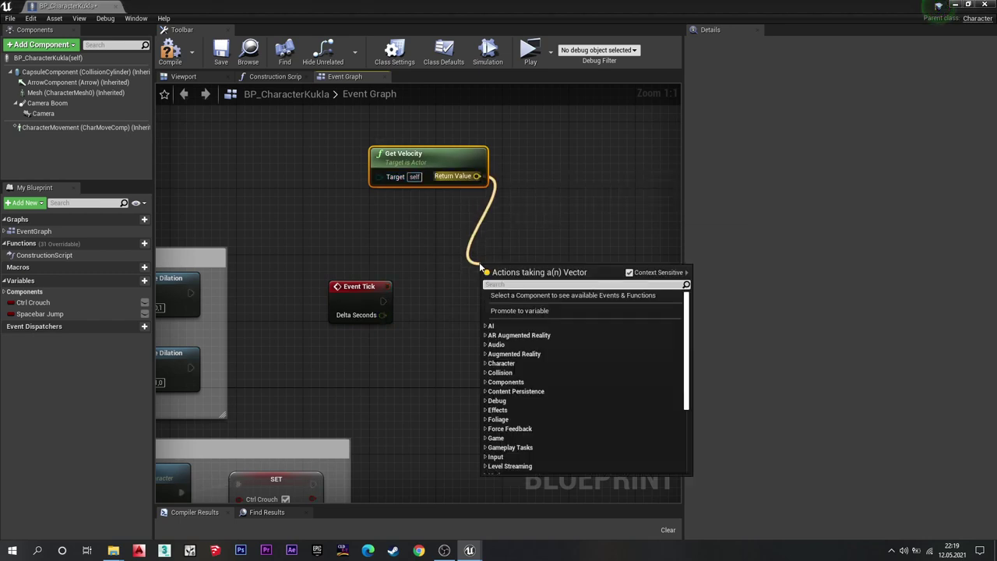
type("vect")
type("length")
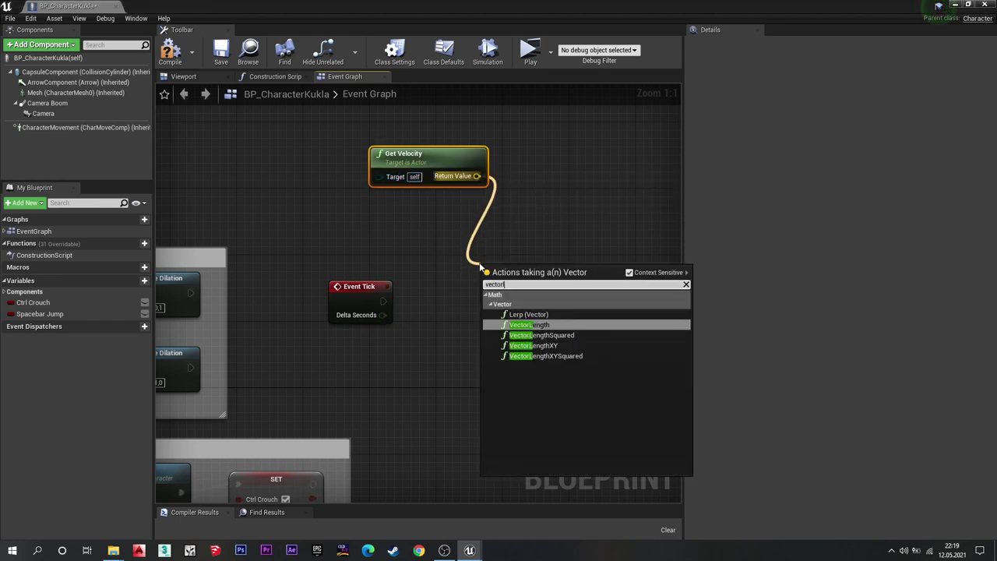
key("Return")
Stack Get Velocity above VectorLength, positioned just above Event Tick.
left_click_drag(517, 279, 417, 212)
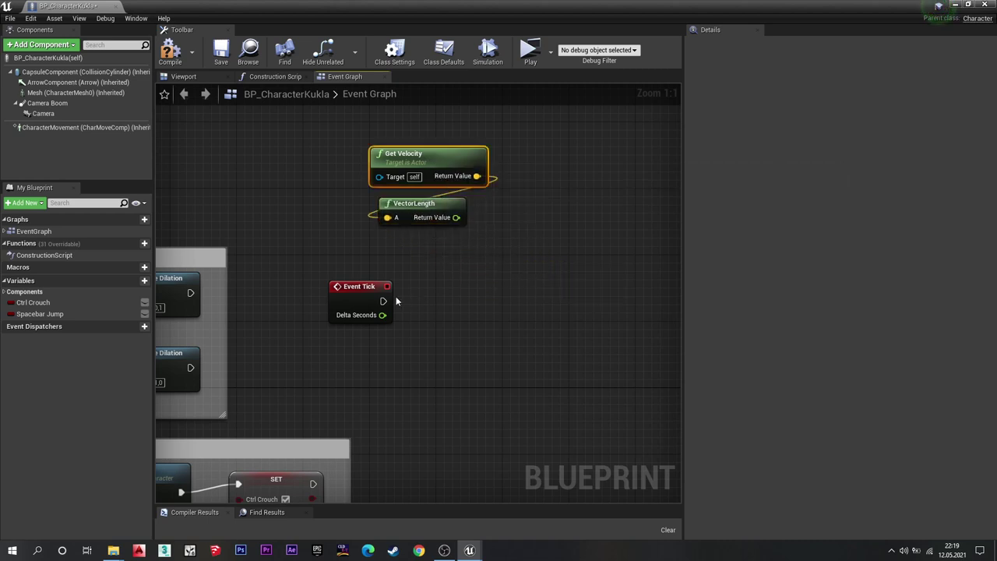
left_click_drag(374, 286, 355, 285)
mouse_move(413, 282)
right_mouse_down()
mouse_move(416, 300)
mouse_move(400, 292)
right_mouse_up()
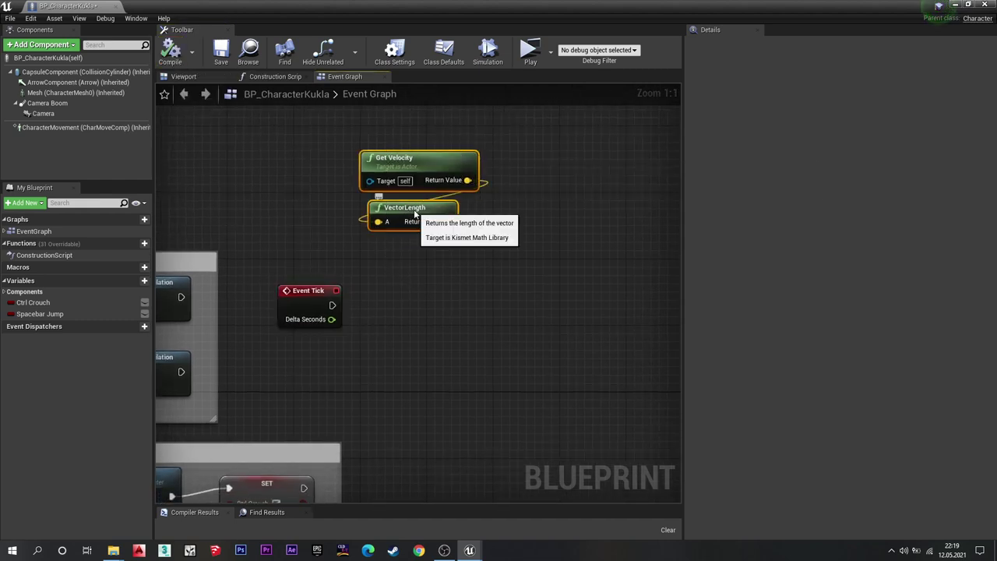
left_click_drag(415, 214, 375, 239)
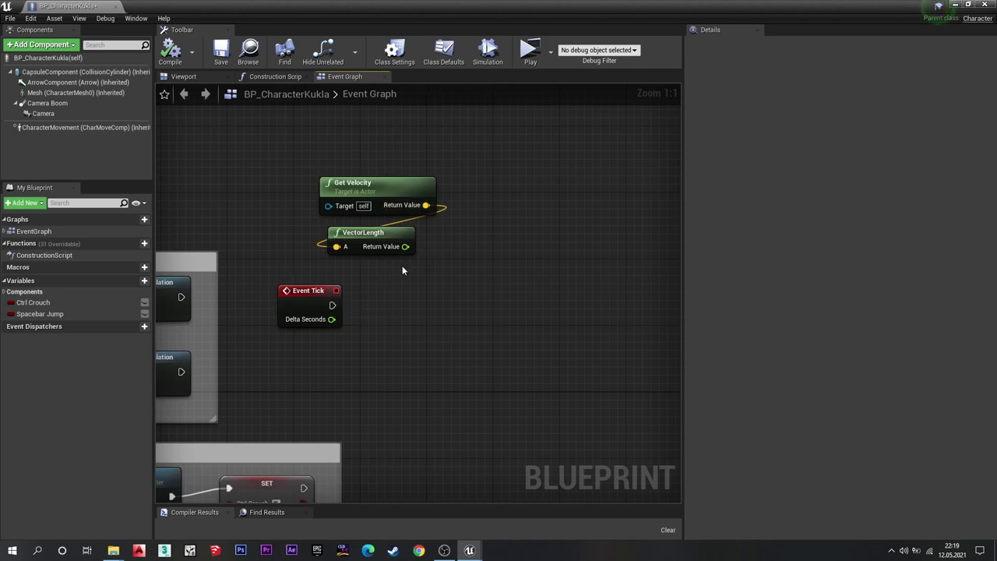
left_click(398, 186)
left_click_drag(382, 242, 389, 225)
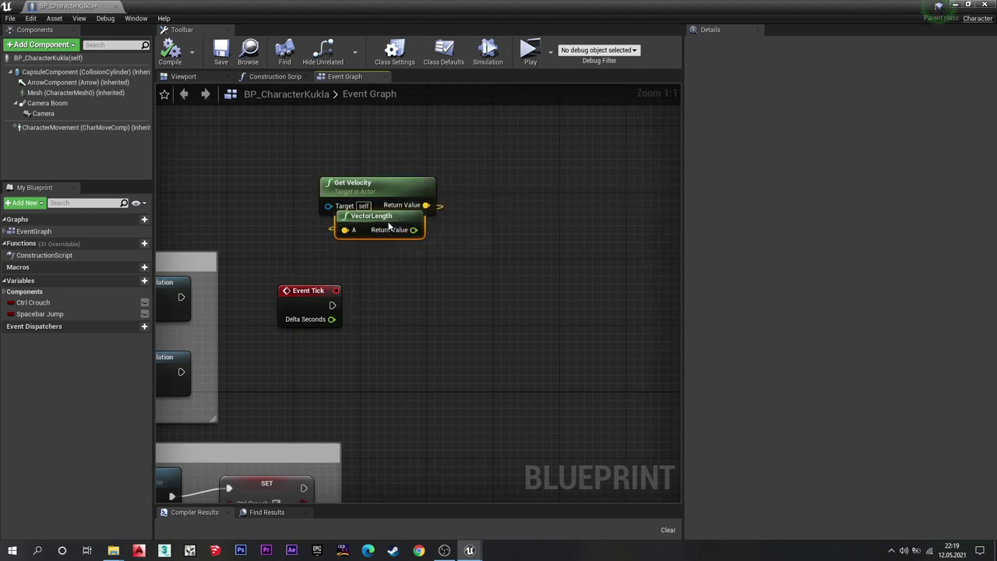
left_click_drag(389, 192, 389, 158)
left_click(394, 227)
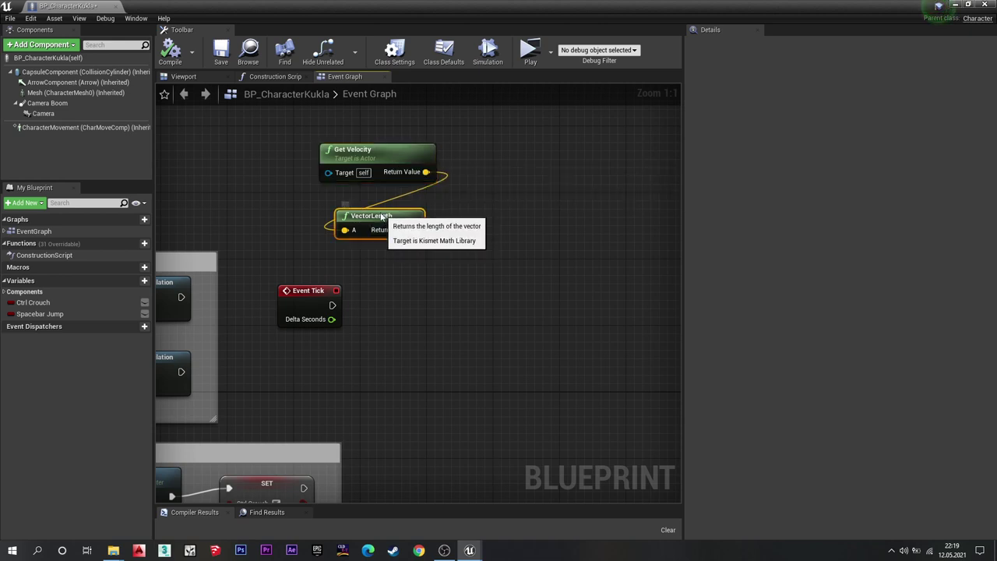
left_click_drag(406, 239, 397, 231)
left_click(431, 275)
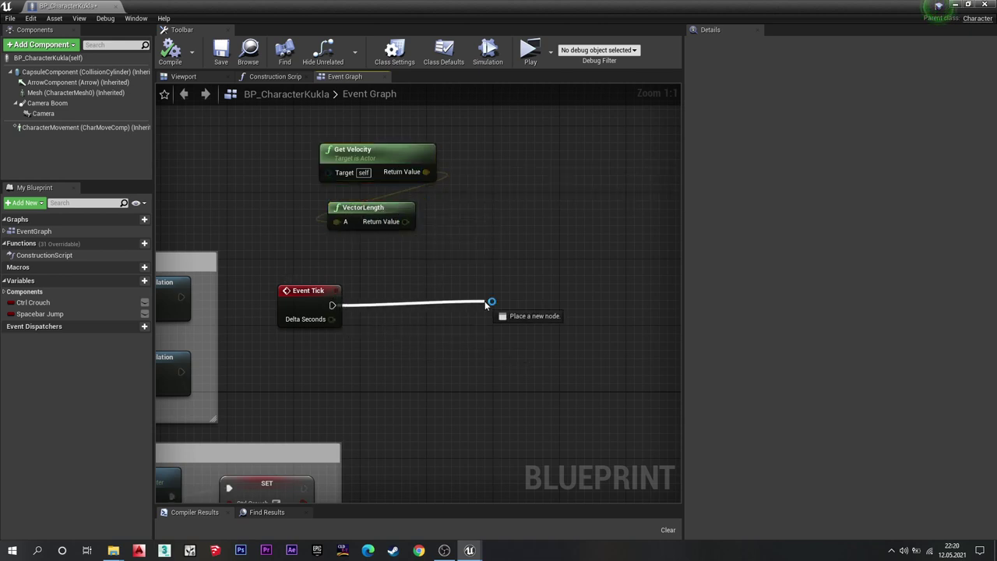
Add a Print String on Event Tick showing the VectorLength speed with Duration 0.
left_click_drag(485, 303, 485, 303)
type("pri")
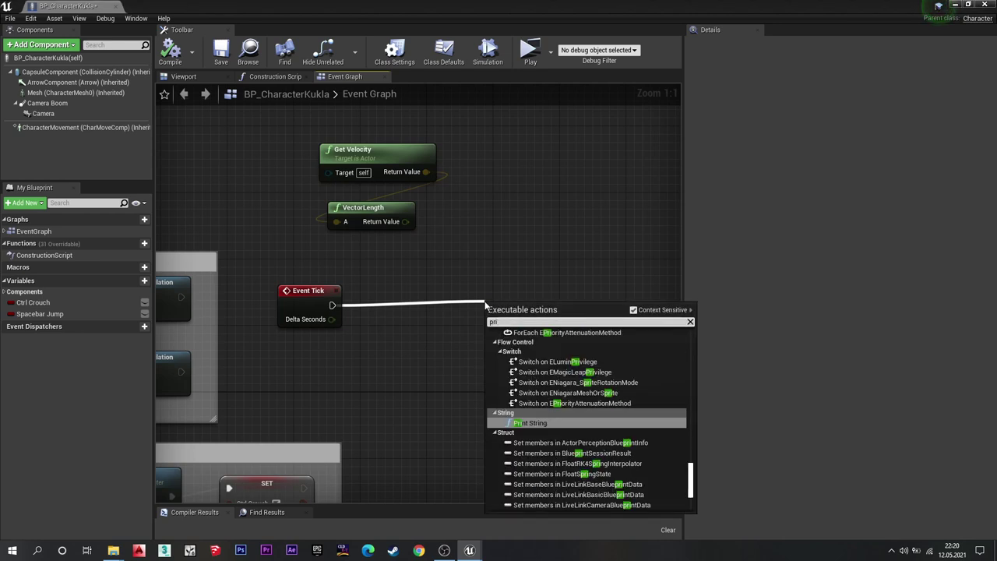
key("Return")
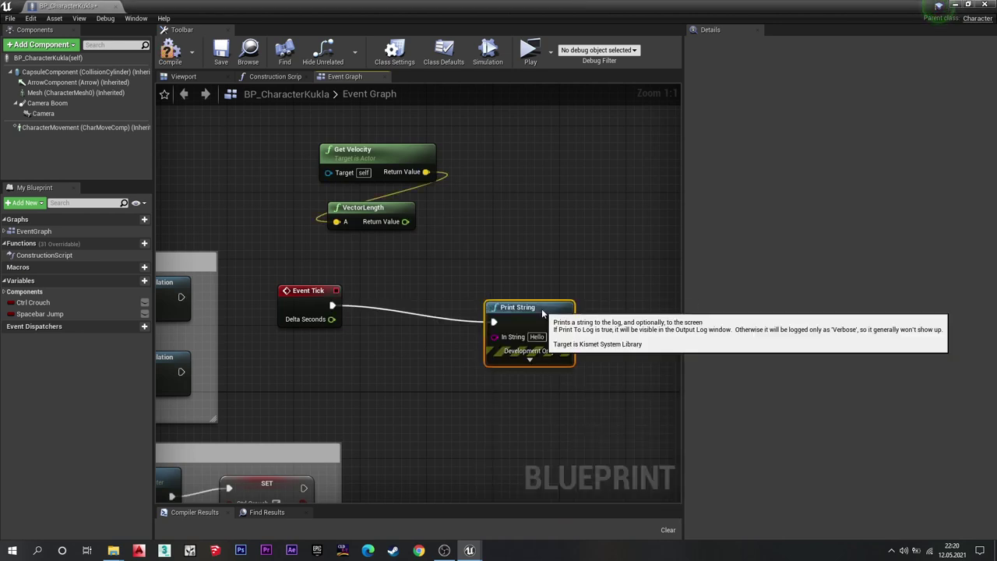
left_click_drag(495, 306, 503, 298)
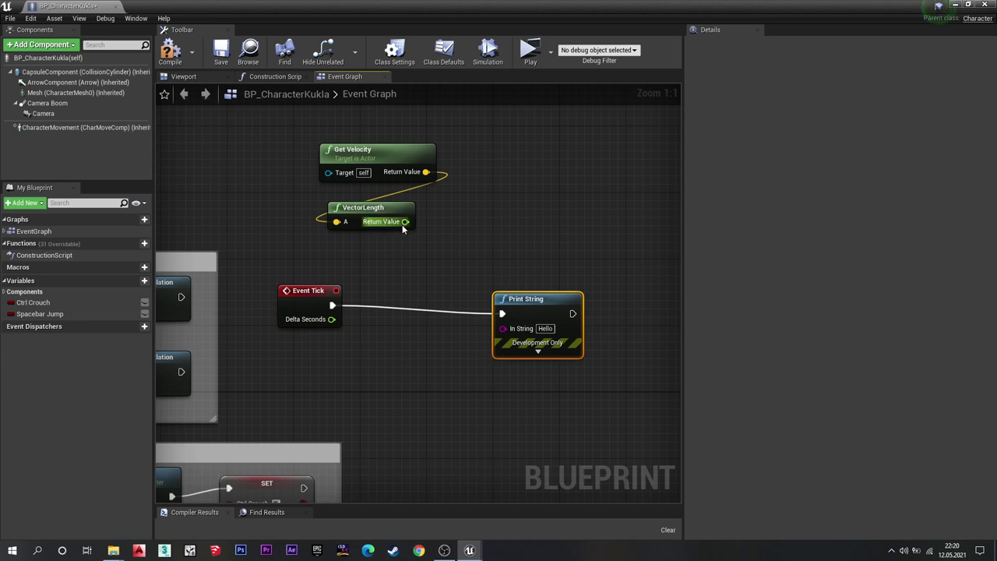
left_click_drag(402, 225, 408, 226)
left_click_drag(503, 333, 503, 328)
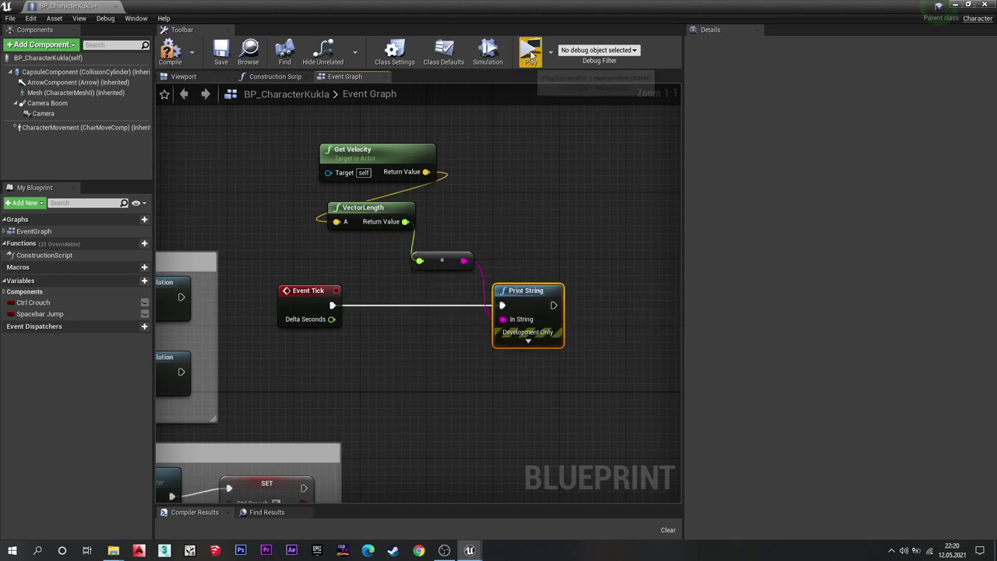
key("alt+p")
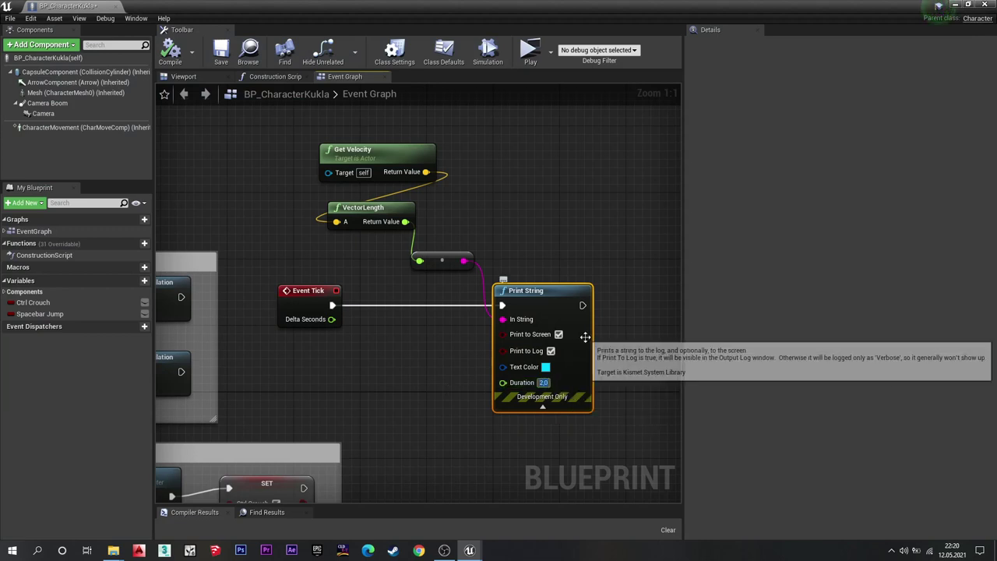
type("0")
left_click(484, 126)
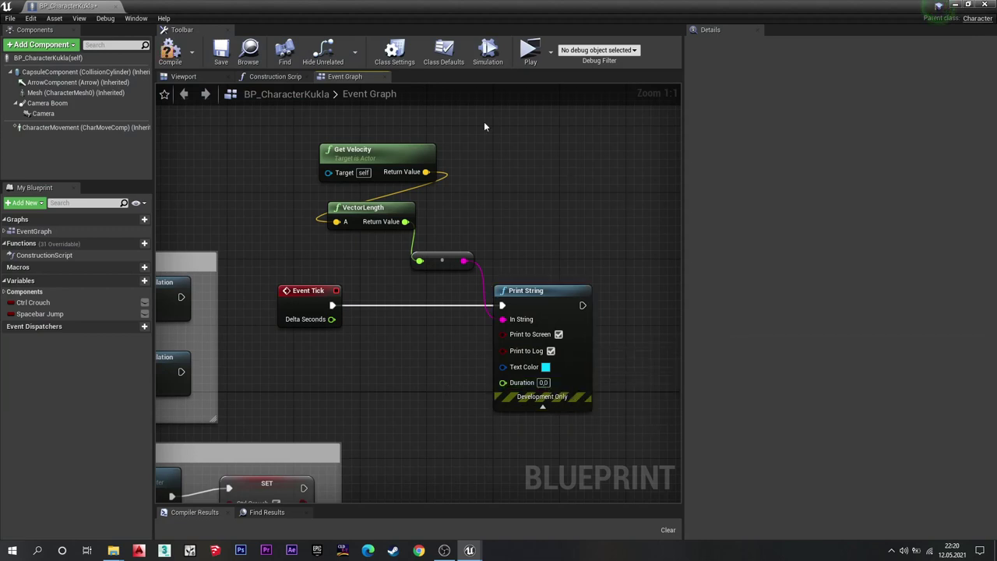
Play-test by running and crouch-sliding to watch the printed speed, then exit.
left_click(531, 55)
key("w")
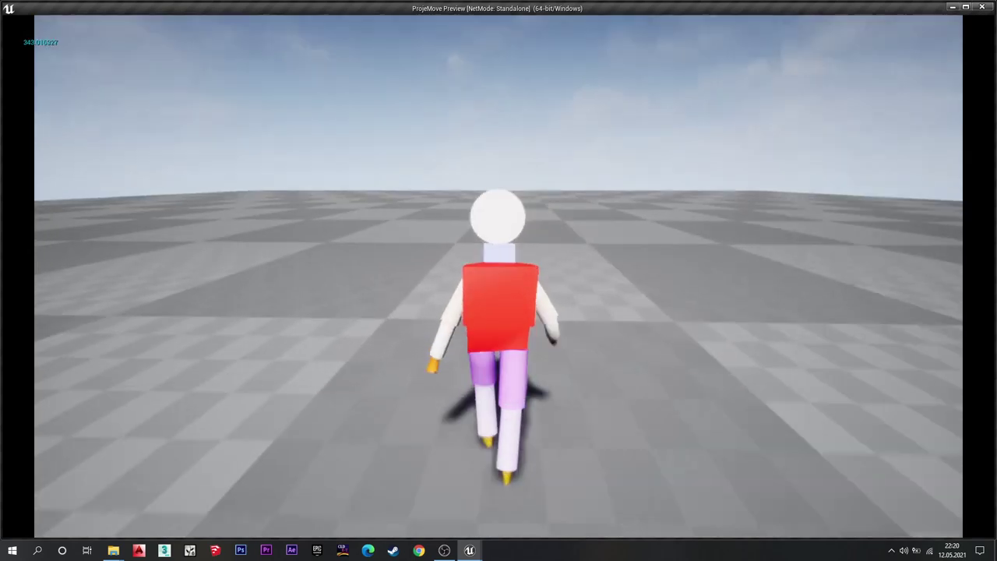
key("d")
key("c")
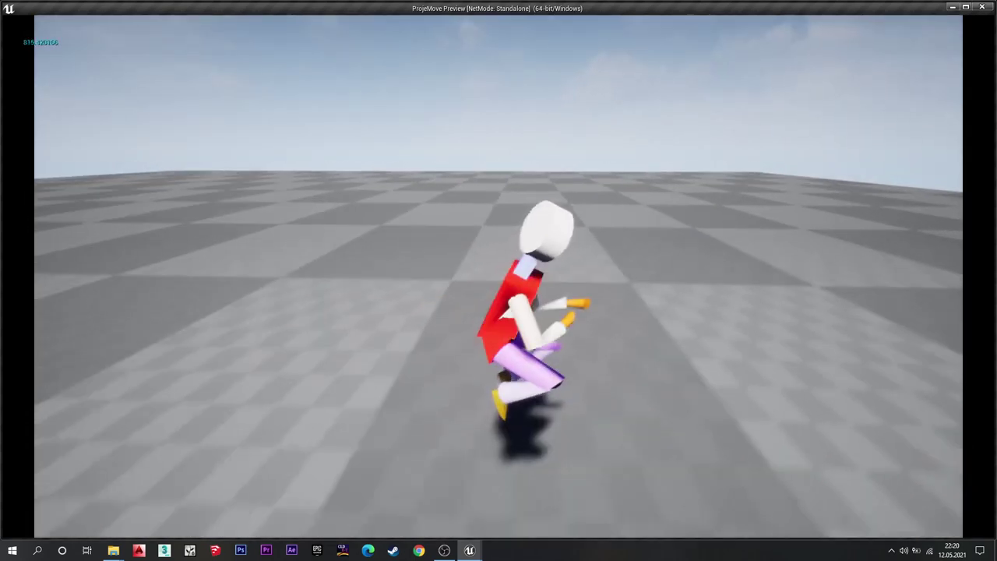
key("s")
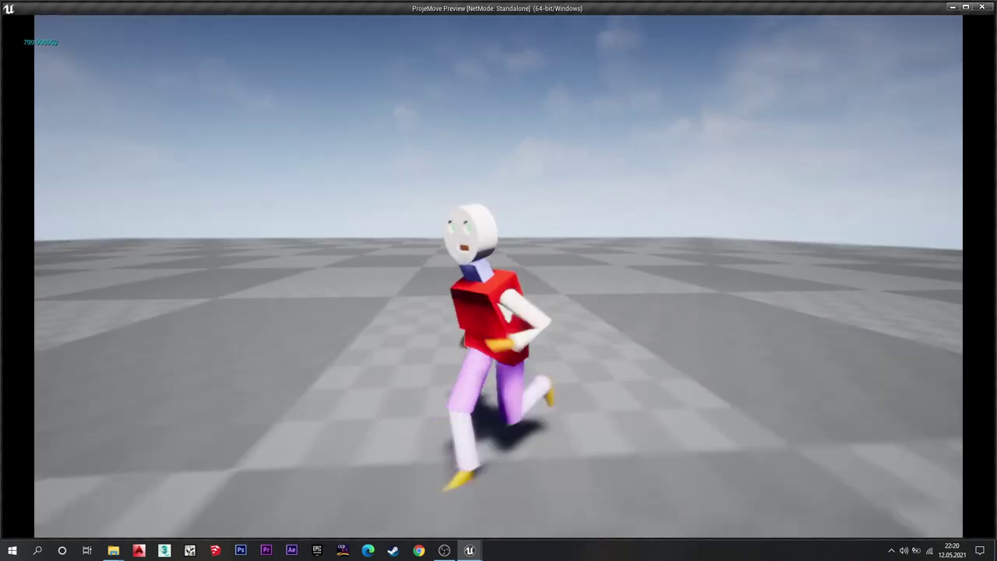
key("w")
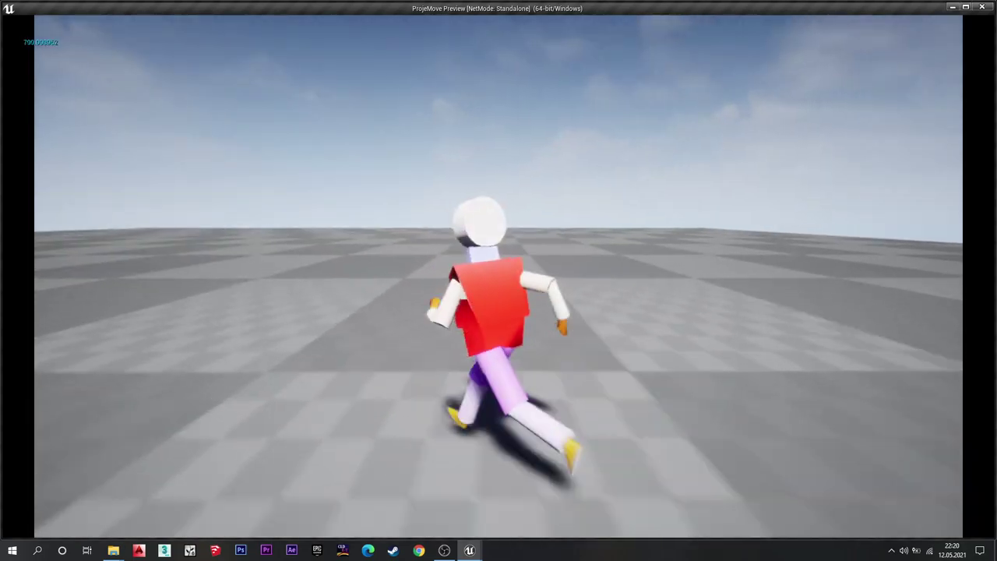
key("Escape")
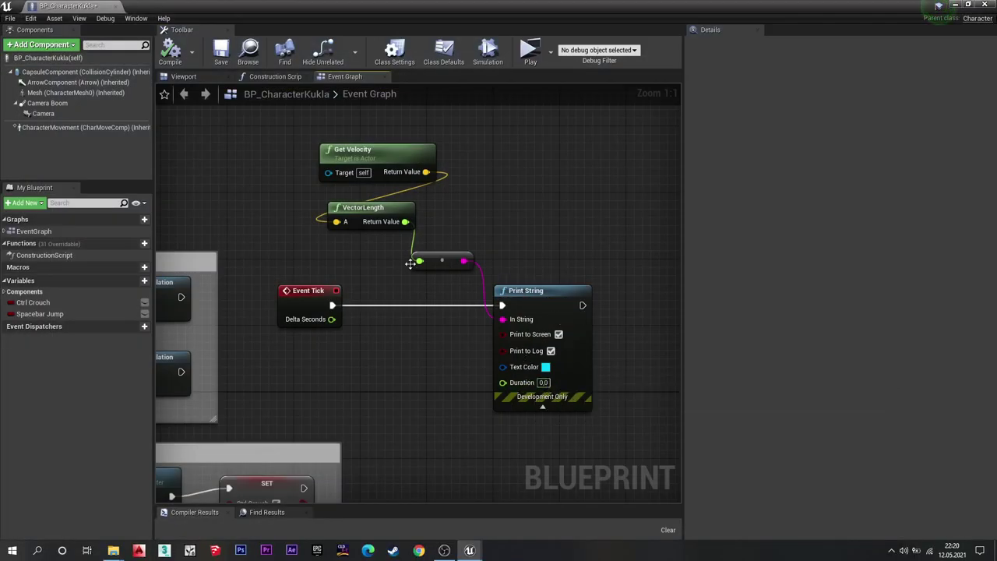
Round the speed with a Floor node after VectorLength feeding Print String, removing the old conversion node.
left_click_drag(405, 222, 477, 210, "ctrl")
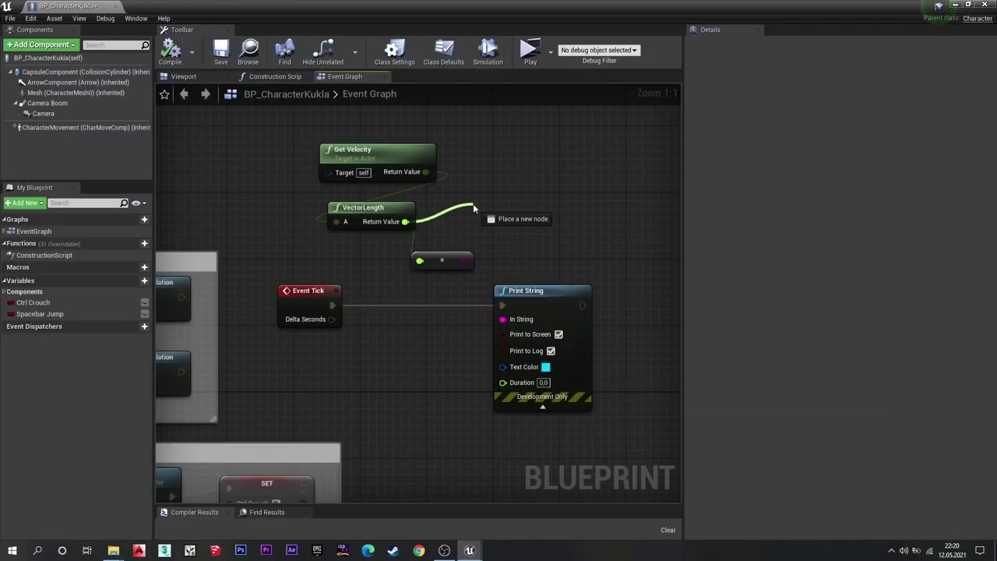
type("f")
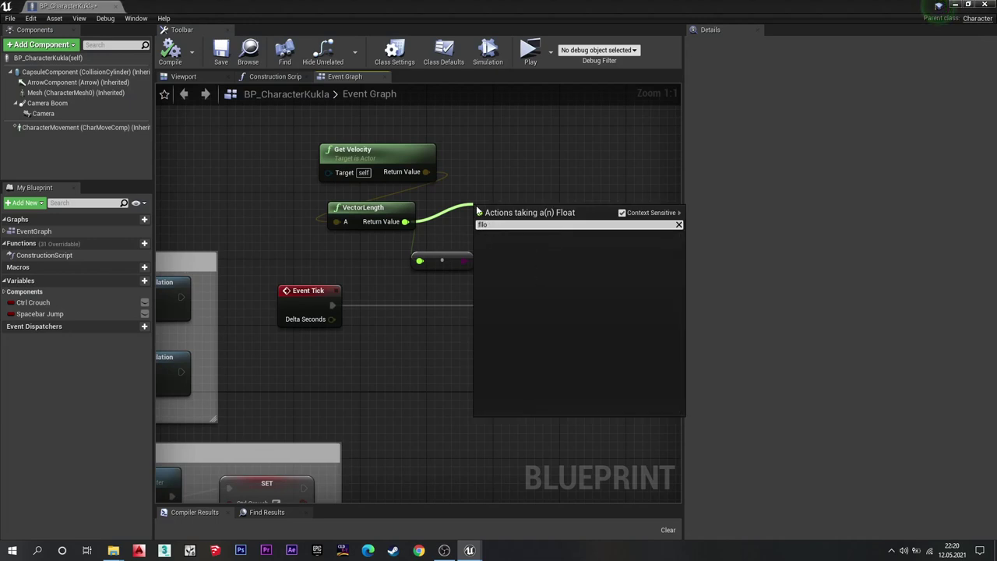
type("o")
type("r")
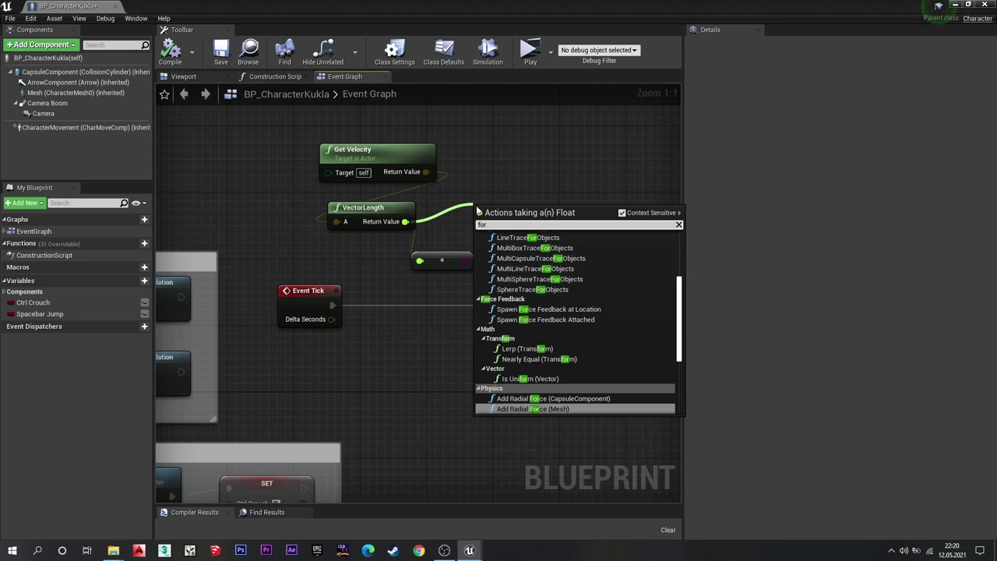
key("BackSpace")
type("l")
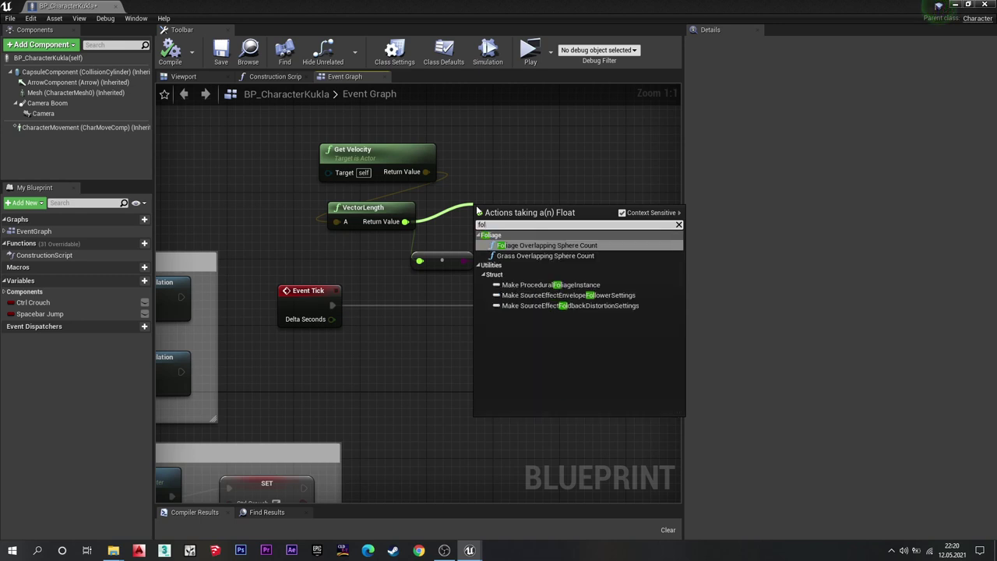
key("BackSpace")
key("BackSpace")
type("lorr")
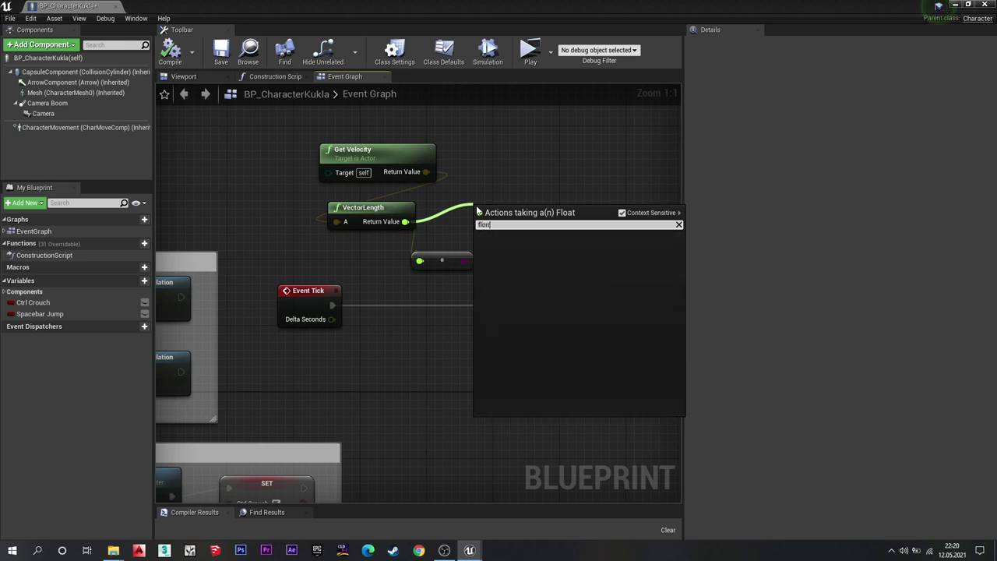
key("BackSpace")
type("or")
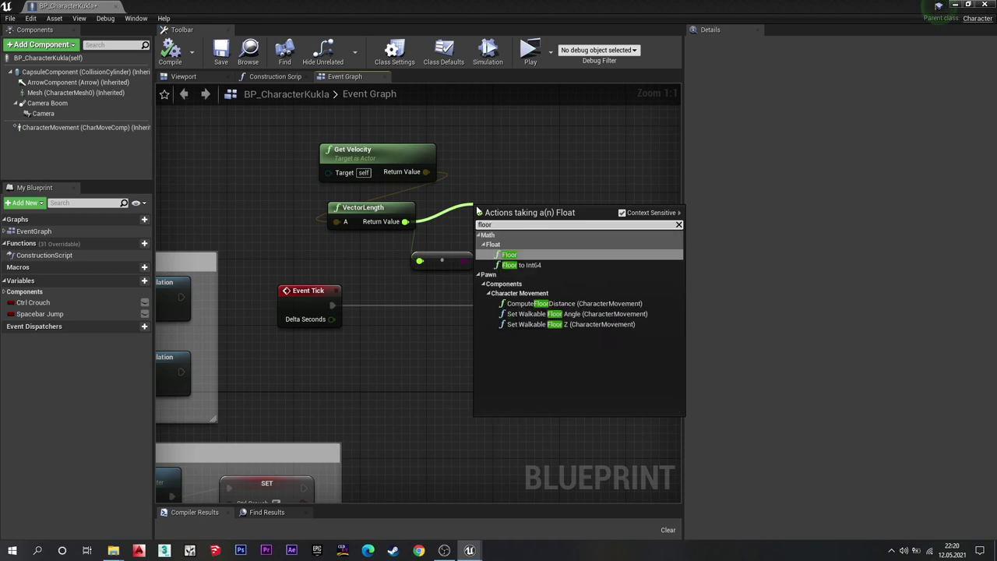
key("Return")
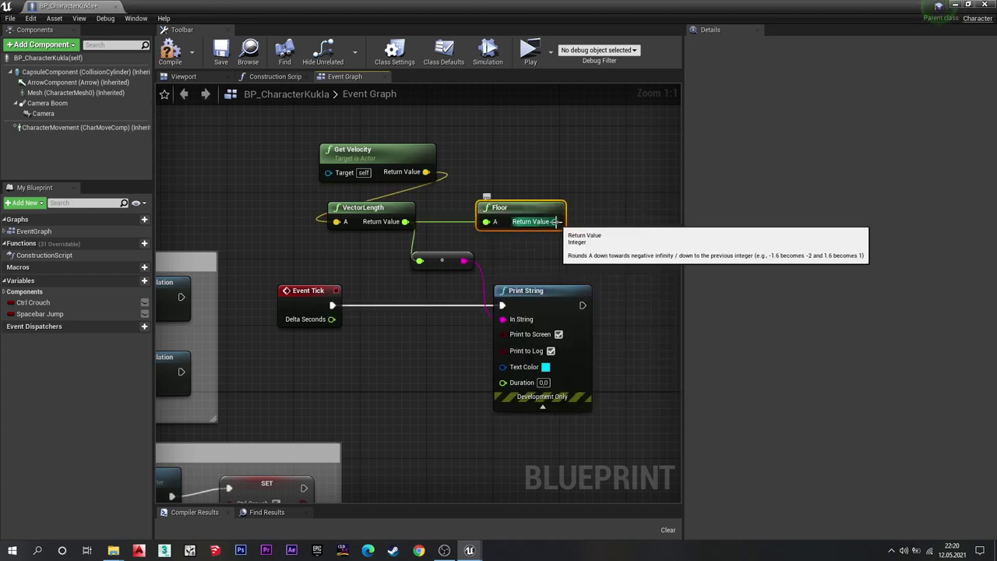
left_click_drag(554, 221, 511, 325)
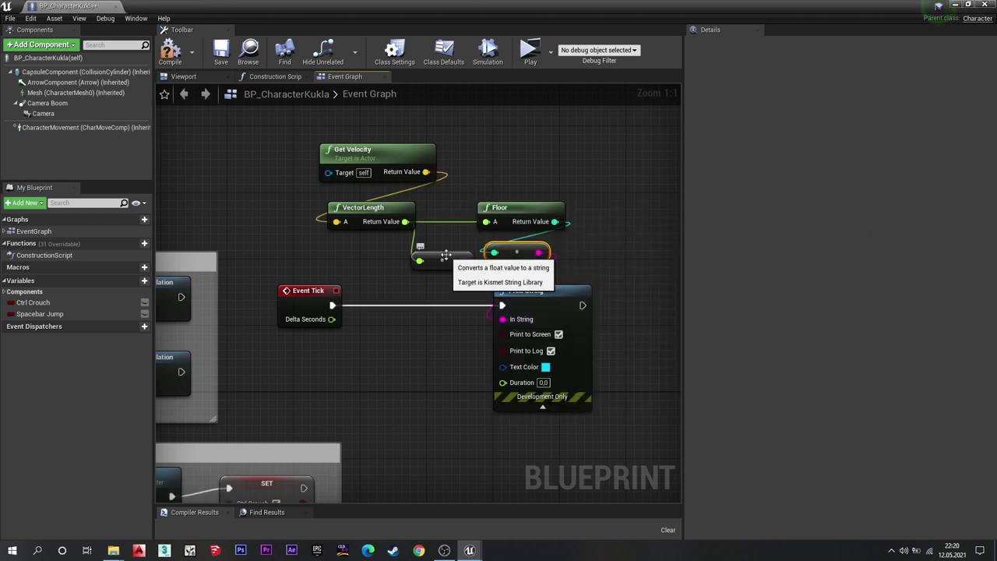
key("Delete")
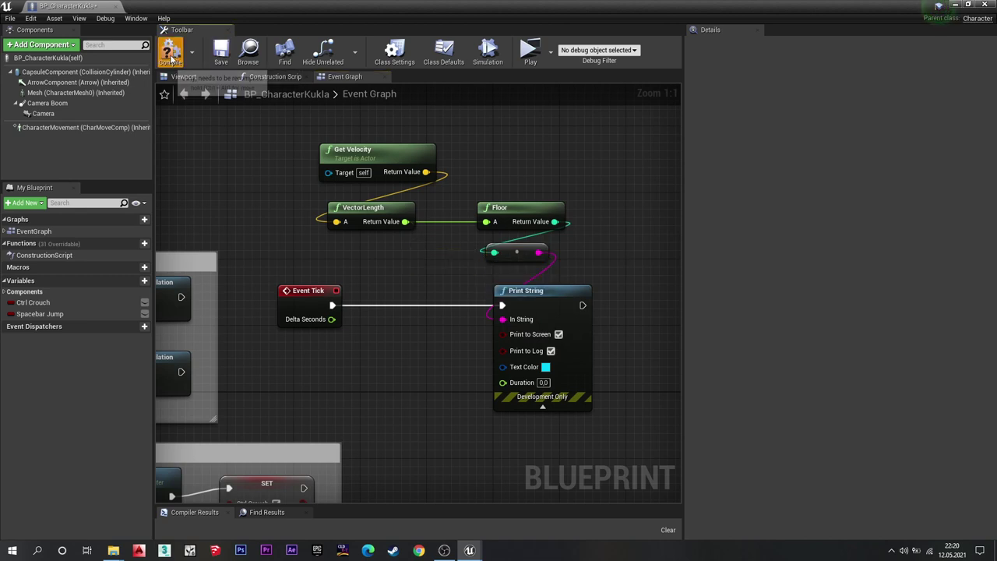
Play-test the character, sprinting and jumping to watch the whole-number speed readout, then stop the preview.
left_click(536, 49)
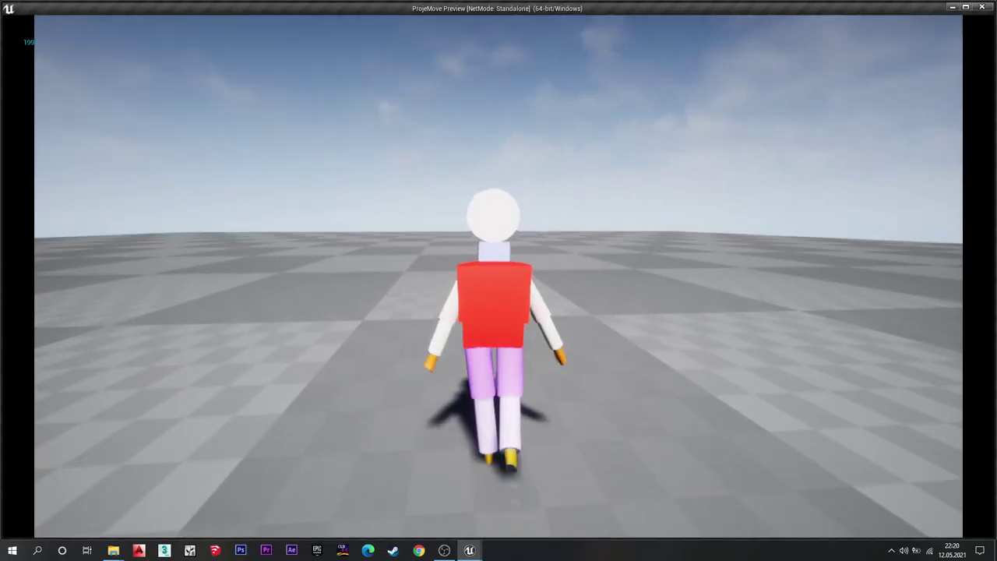
key("shift")
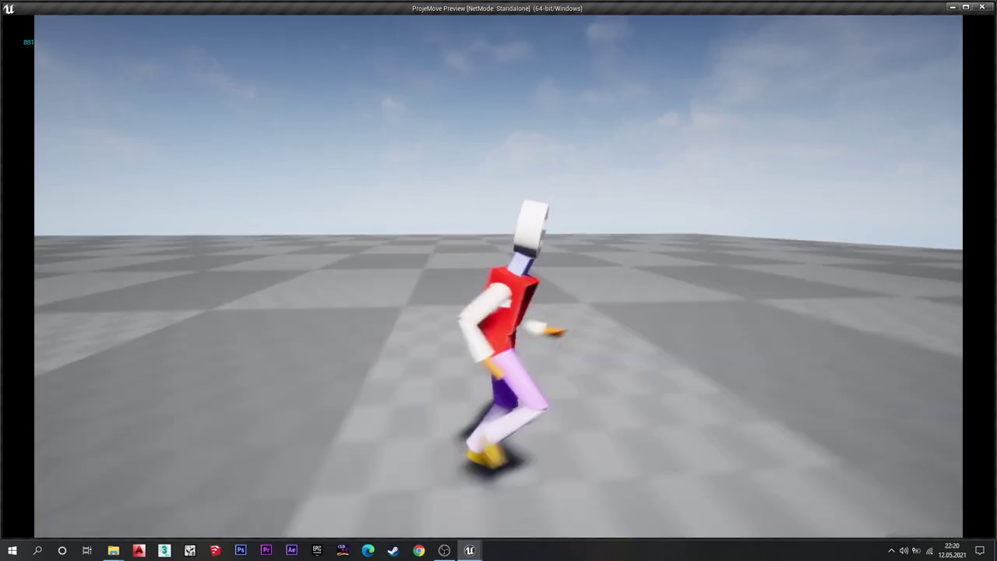
key("space")
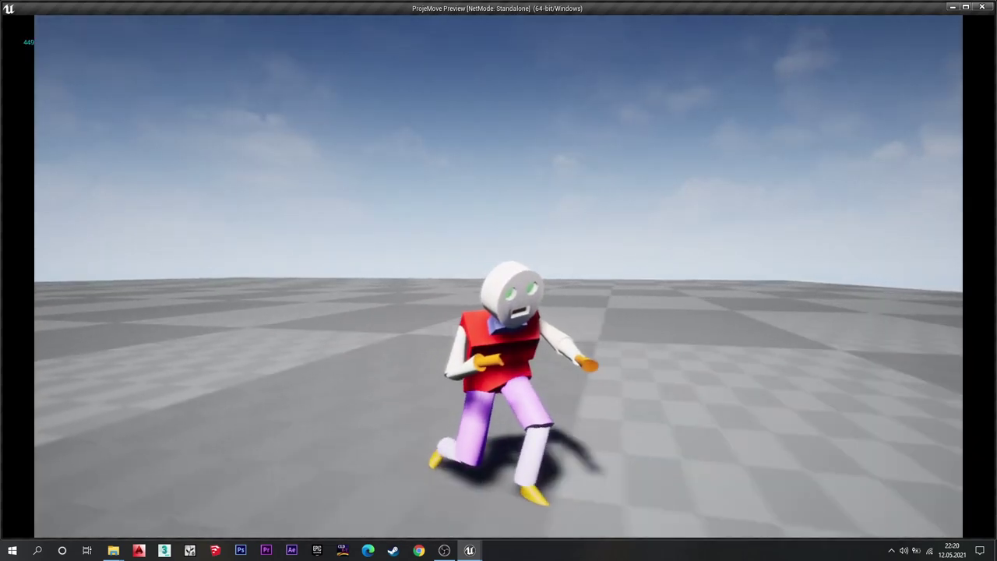
key("Escape")
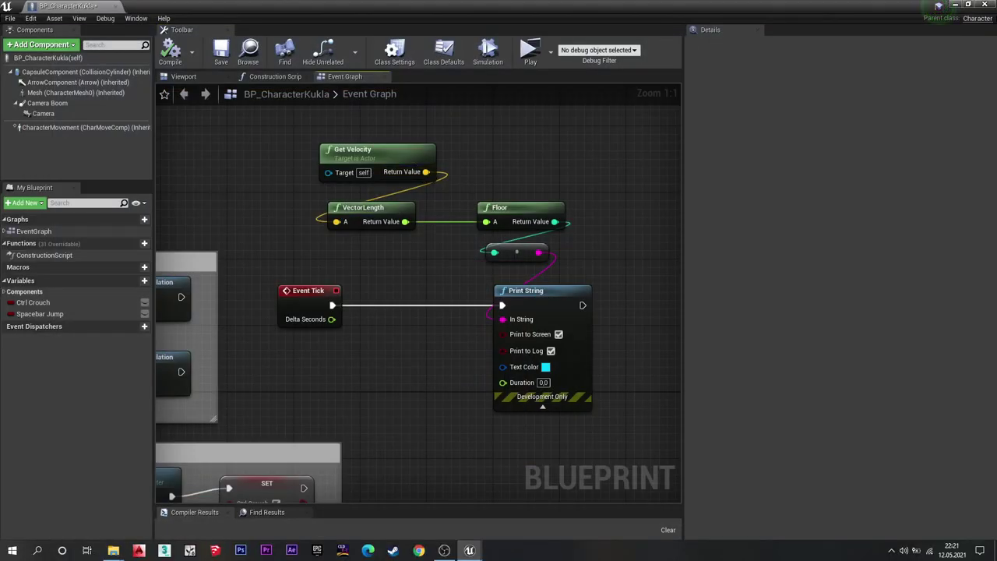
Wrap the Get Velocity to Print String nodes in a comment titled SpeedSensor.
right_click_drag(475, 262, 416, 288)
scroll(416, 288, "down", 1)
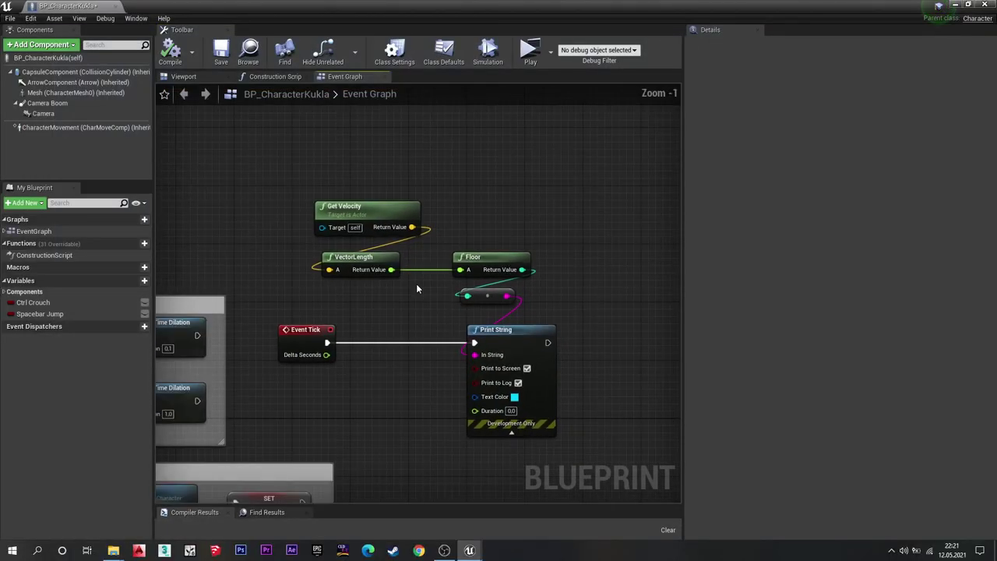
left_click_drag(600, 141, 403, 427)
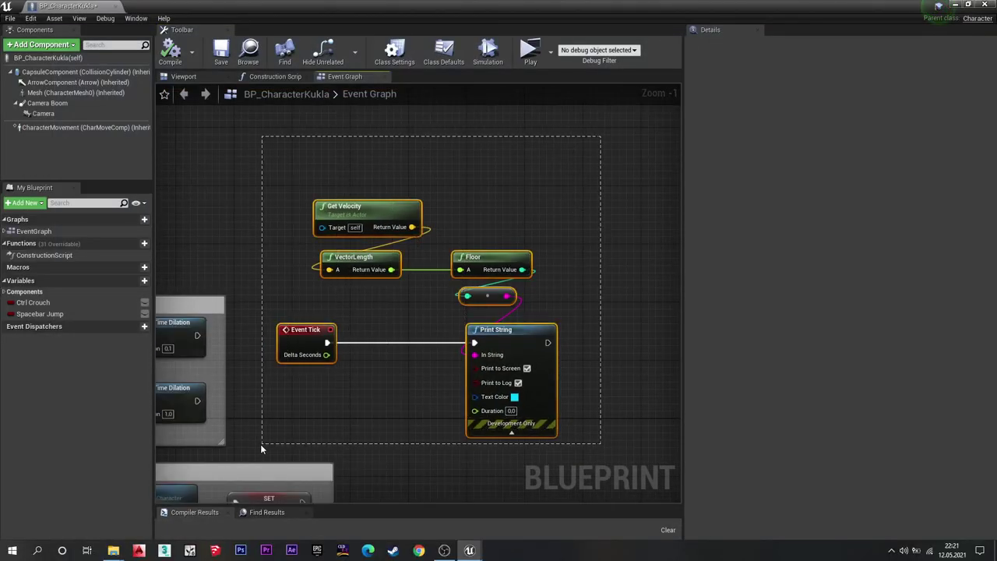
key("c")
key("Caps_Lock")
type("Speed S")
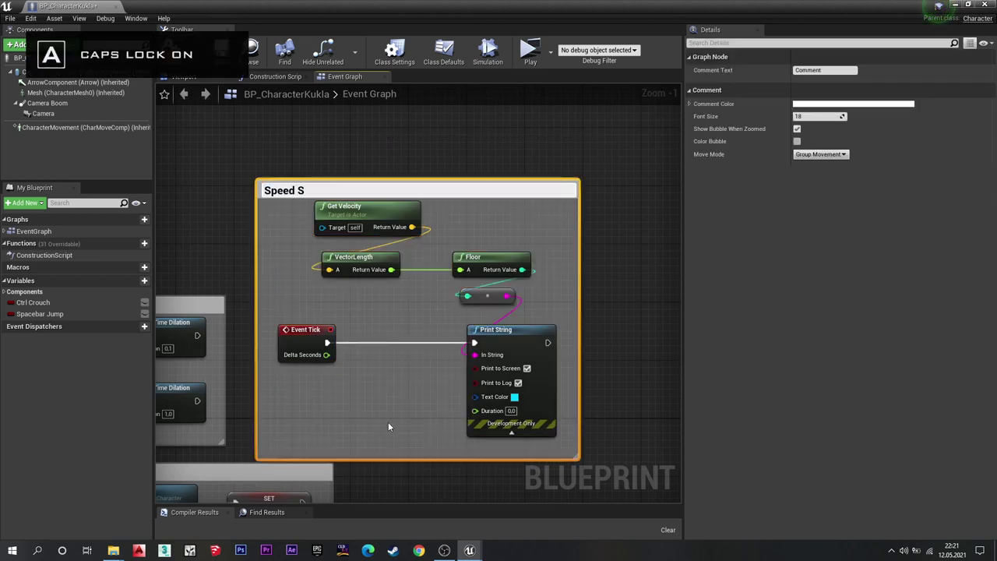
type("E")
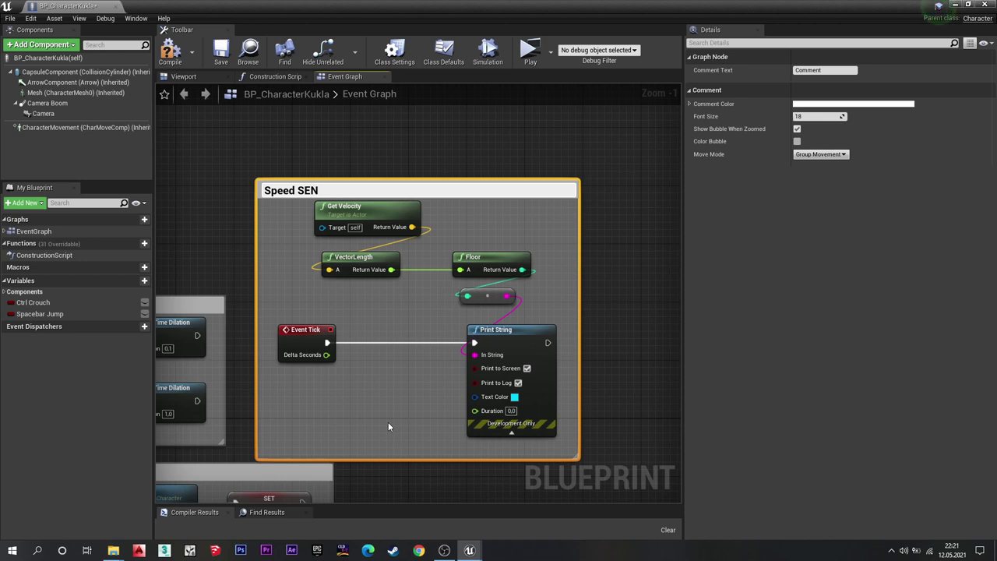
key("BackSpace")
key("Caps_Lock")
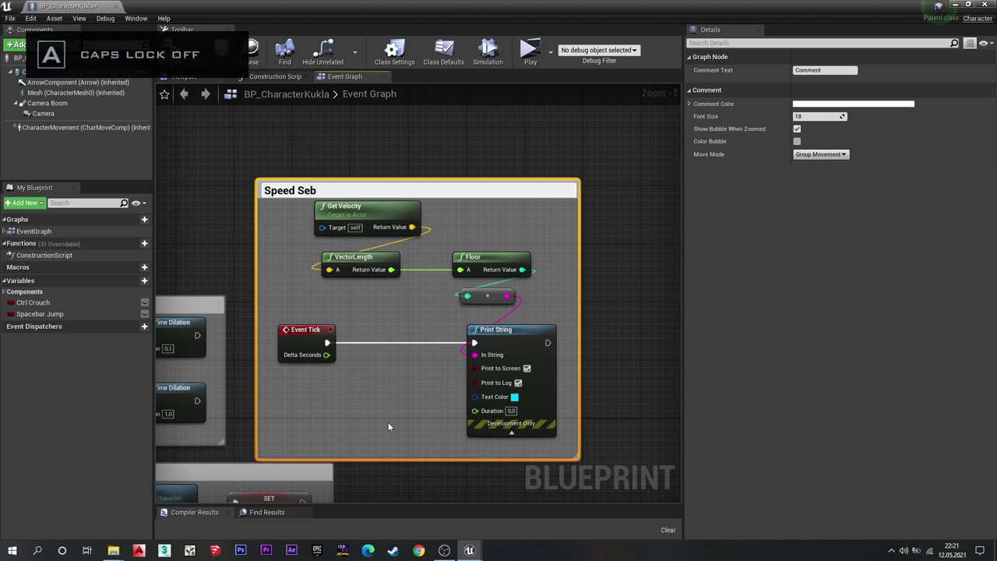
key("BackSpace")
type("n")
key("Caps_Lock")
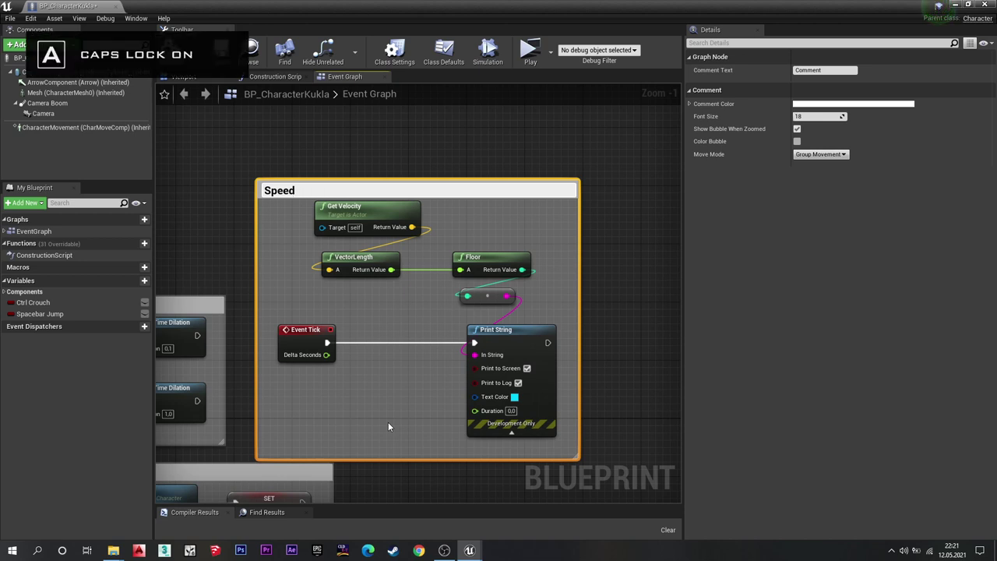
type("r")
key("Return")
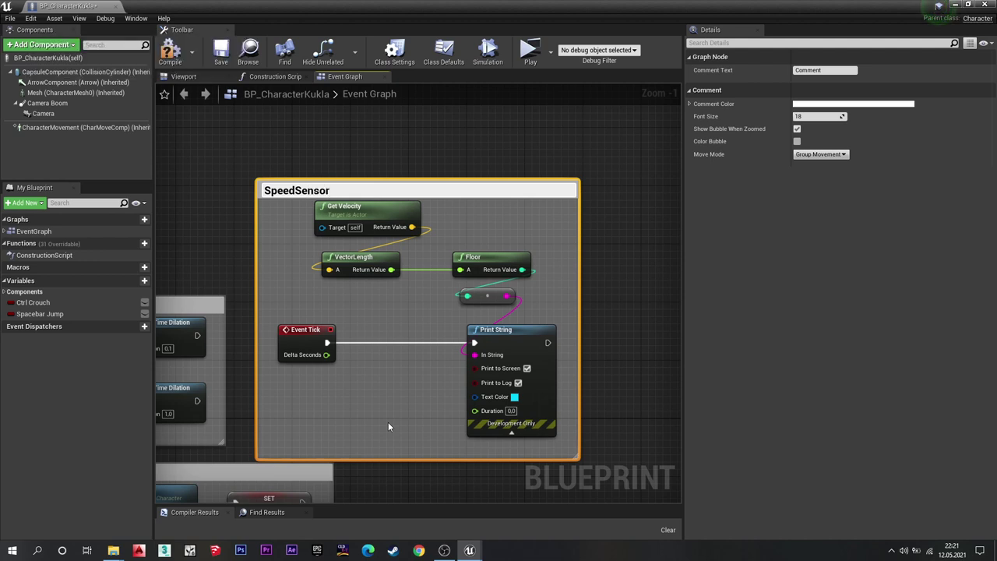
left_click(620, 292)
Move the SpeedSensor comment down to sit beneath the Speed group.
left_click_drag(529, 204, 516, 182)
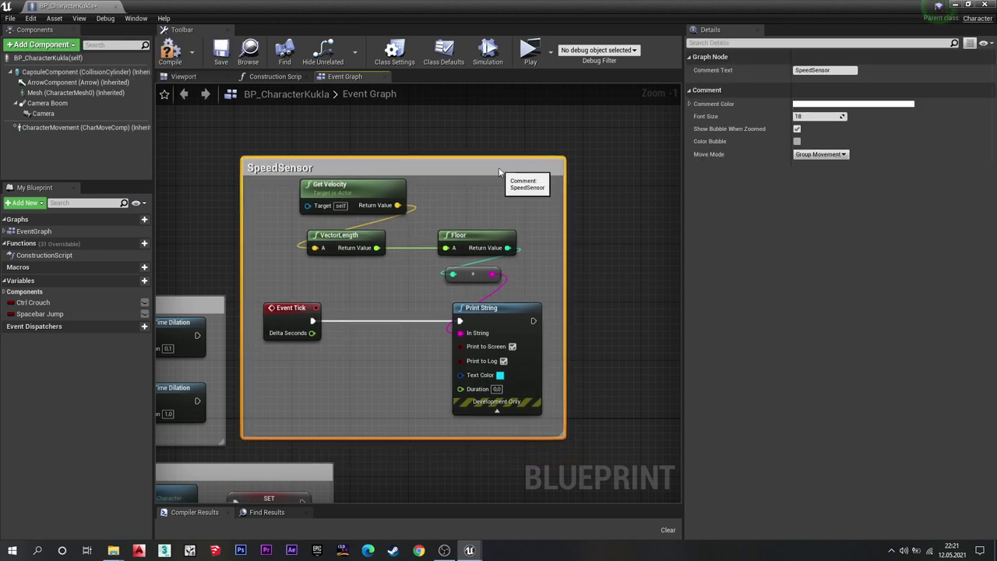
right_click_drag(460, 273, 576, 309)
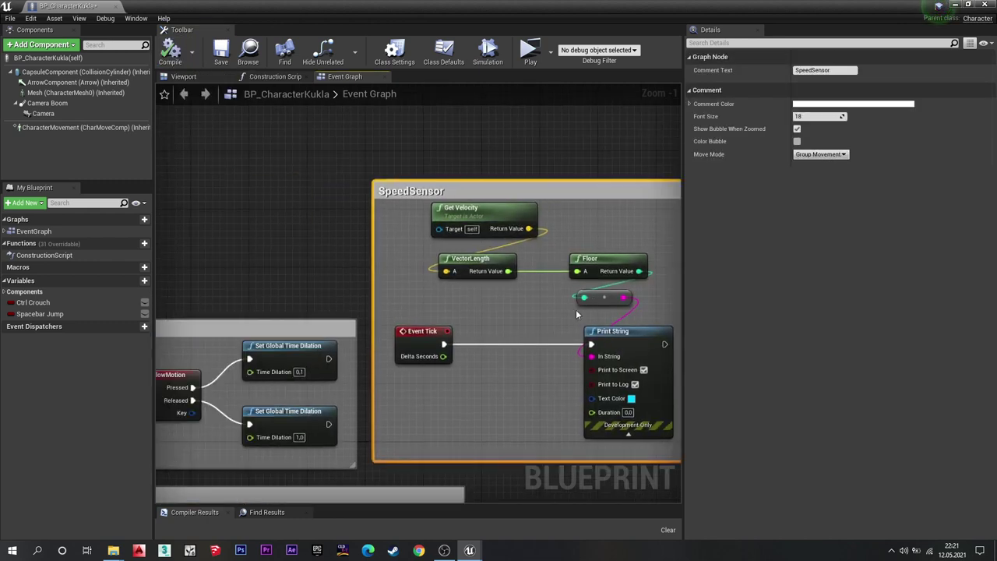
scroll(553, 345, "down", 6)
right_click_drag(553, 345, 489, 284)
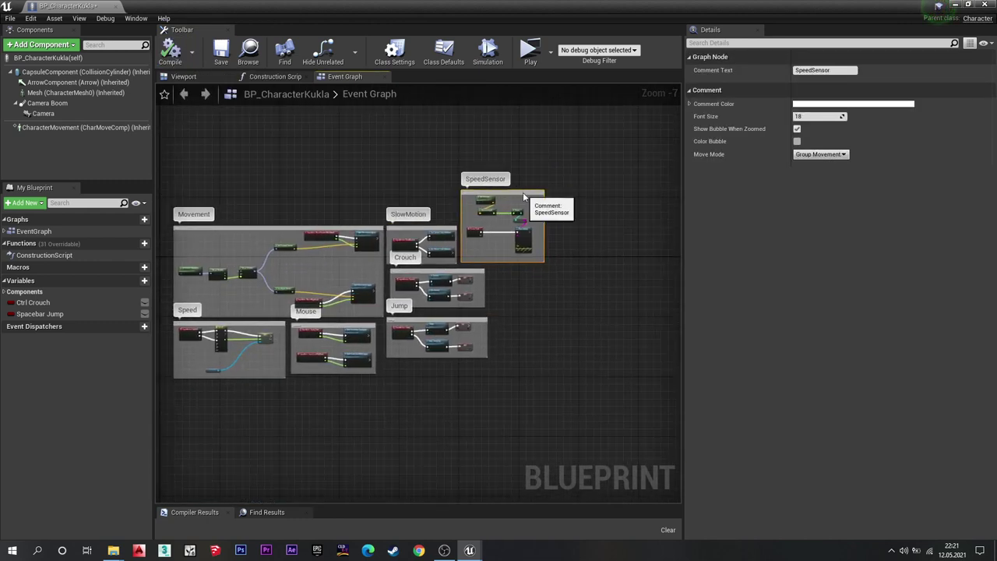
mouse_move(521, 192)
left_mouse_down()
mouse_move(374, 386)
mouse_move(193, 404)
left_mouse_up()
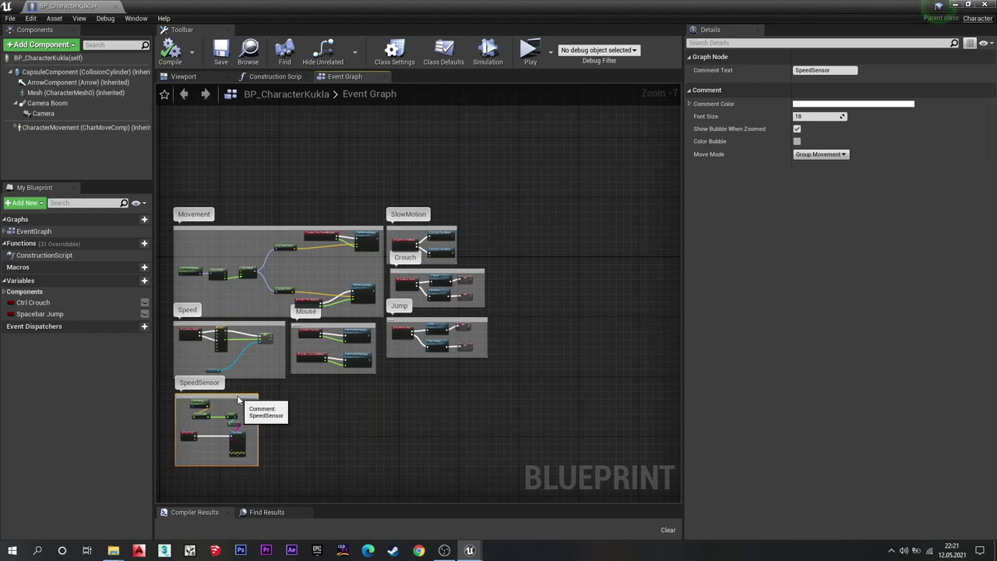
right_click_drag(474, 392, 495, 441)
scroll(460, 354, "up", 3)
Shift the Crouch group slightly left and move the Jump group up closer to it.
right_click_drag(339, 256, 266, 225)
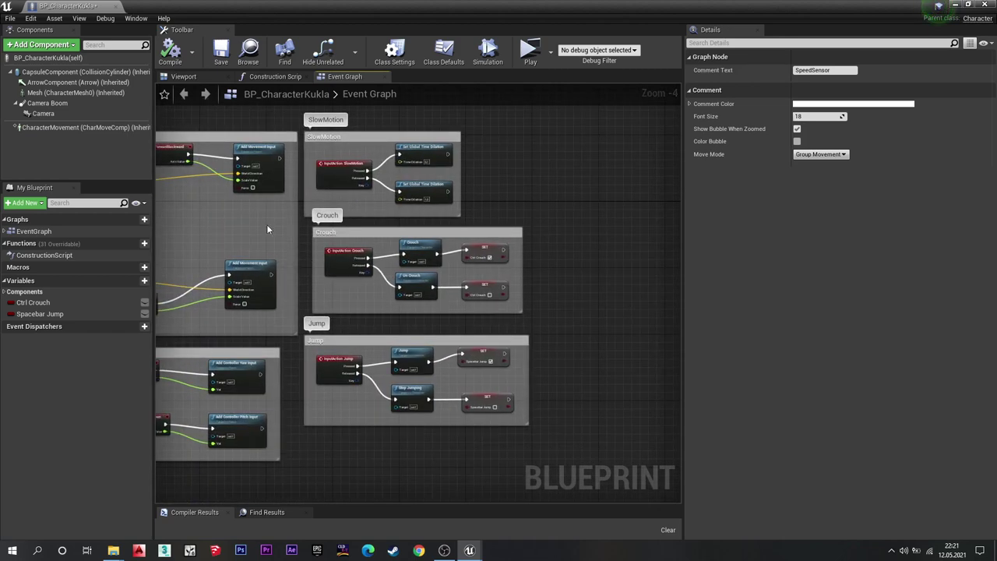
scroll(303, 243, "up", 3)
scroll(302, 246, "down", 3)
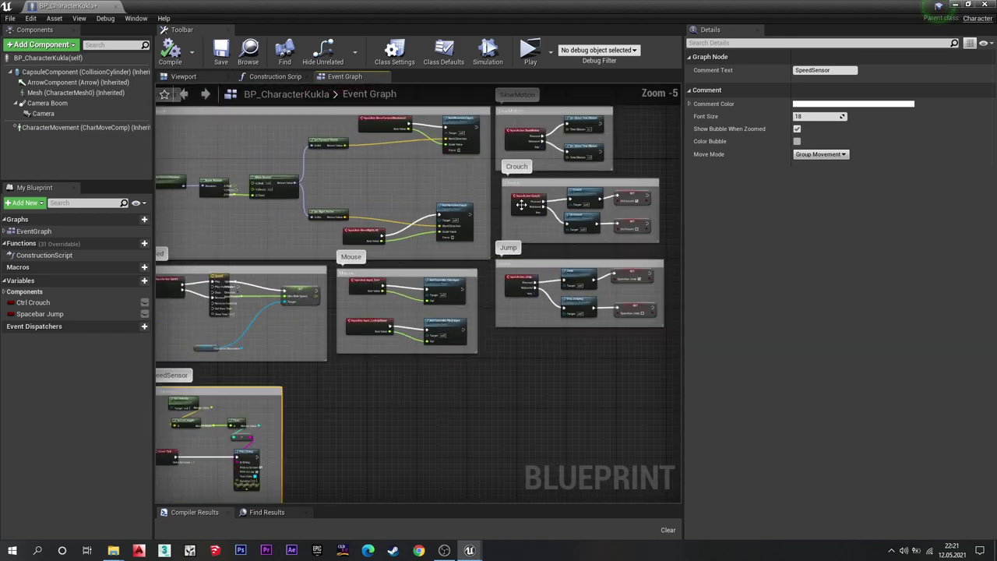
scroll(566, 292, "down", 3)
right_click_drag(566, 292, 504, 298)
scroll(412, 212, "up", 2)
right_click_drag(412, 212, 370, 247)
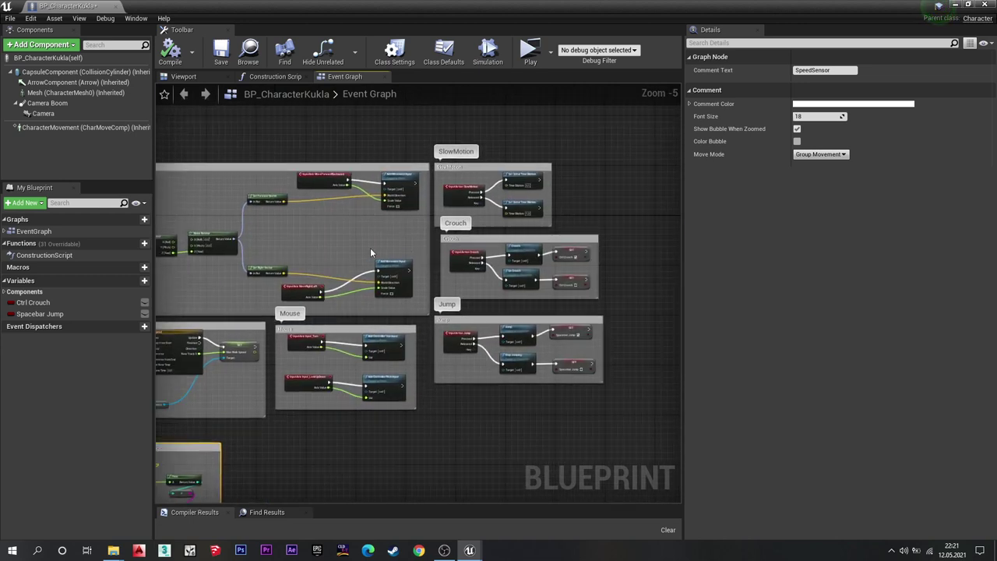
scroll(570, 211, "up", 2)
right_click_drag(570, 210, 475, 232)
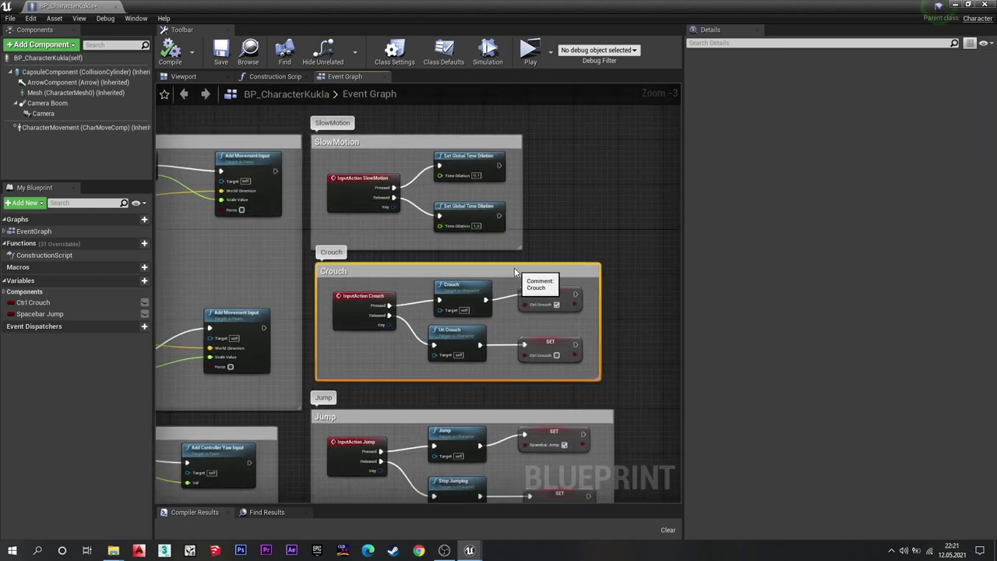
left_click_drag(527, 306, 514, 306)
left_click_drag(548, 414, 550, 401)
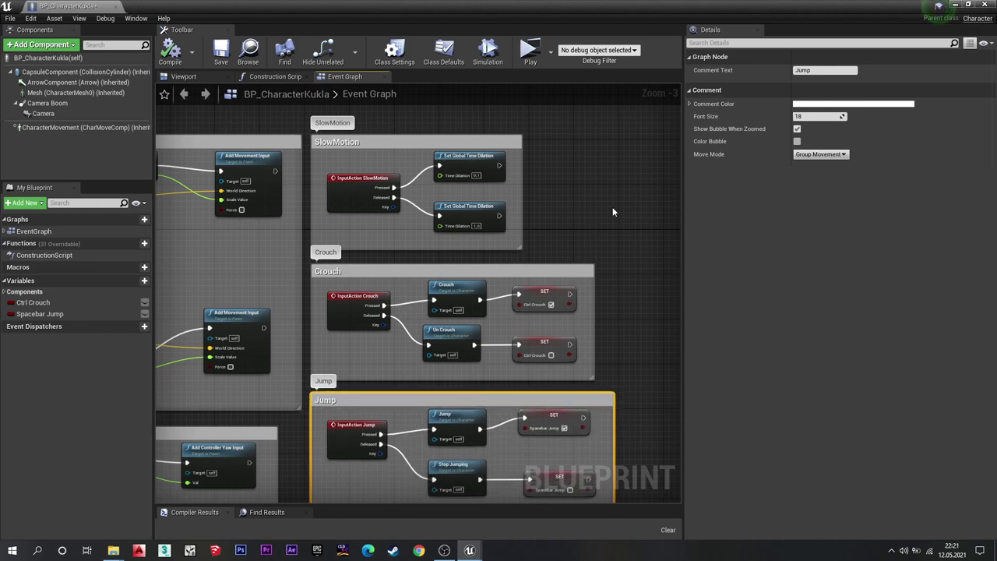
scroll(613, 207, "down", 1)
scroll(615, 201, "down", 1)
scroll(614, 202, "down", 1)
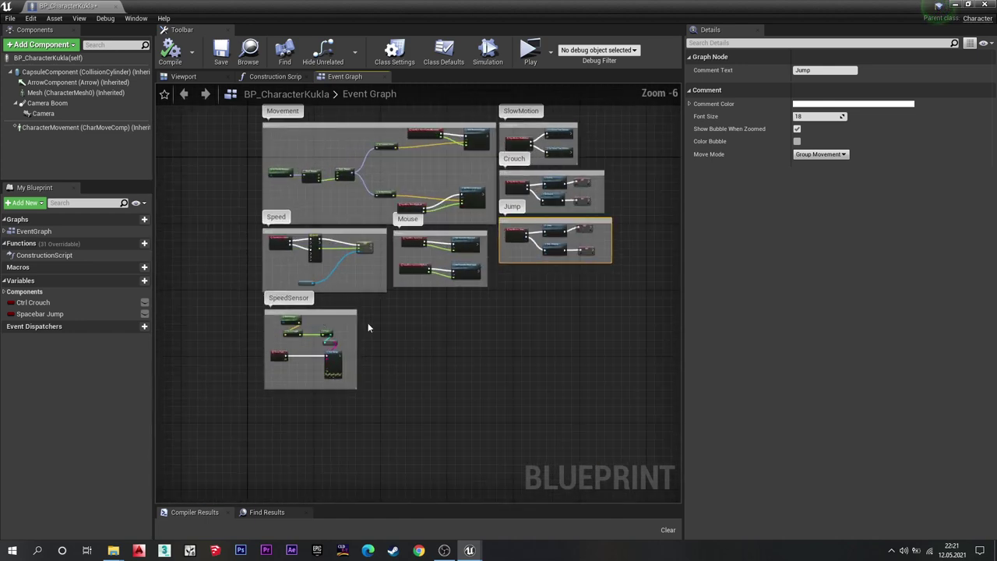
right_click_drag(369, 328, 409, 373)
right_click(398, 353)
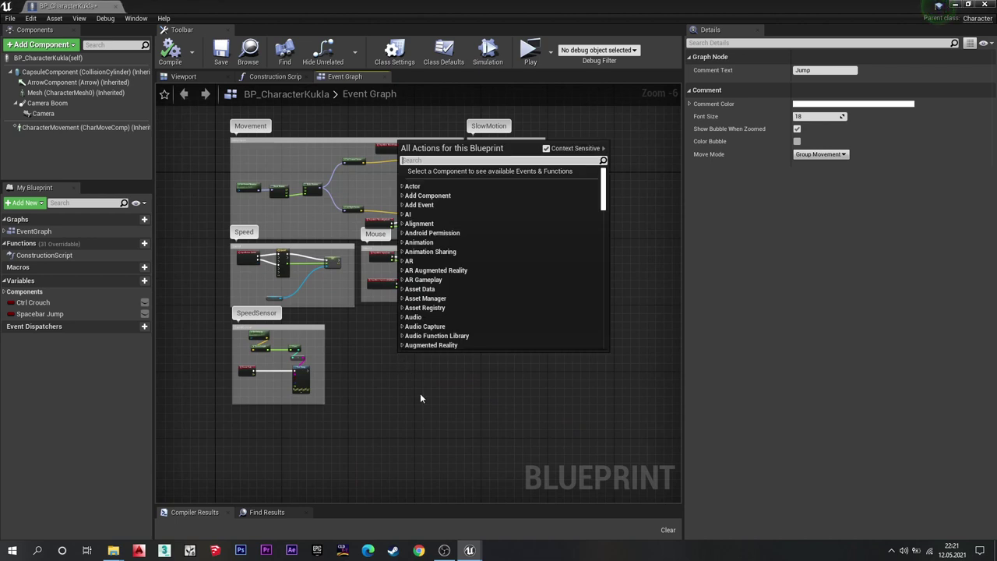
Close the character blueprint editor and return to the root Content folder.
left_click(202, 232)
left_click(983, 4)
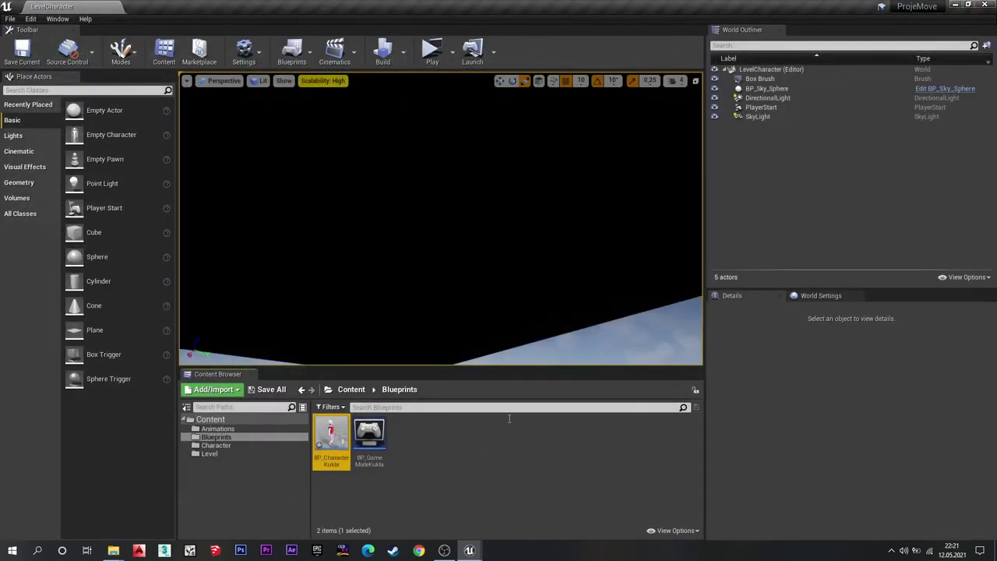
left_click(351, 389)
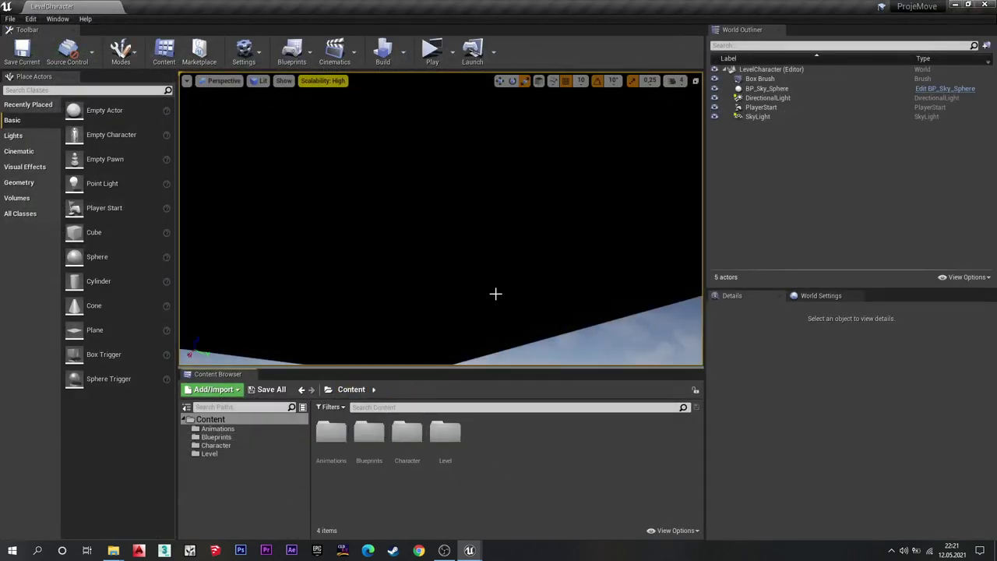
right_click_drag(494, 291, 499, 195)
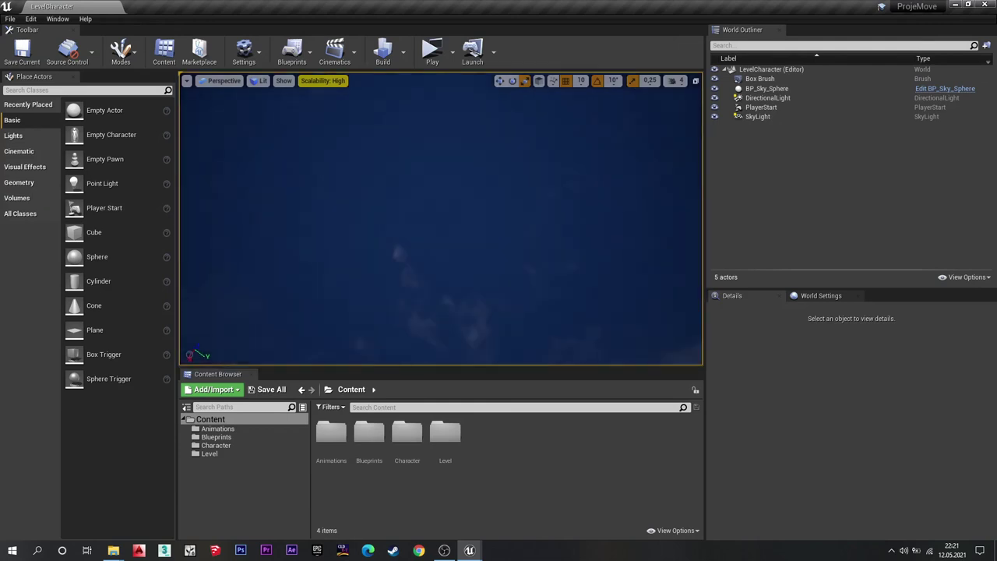
right_click_drag(376, 183, 376, 140)
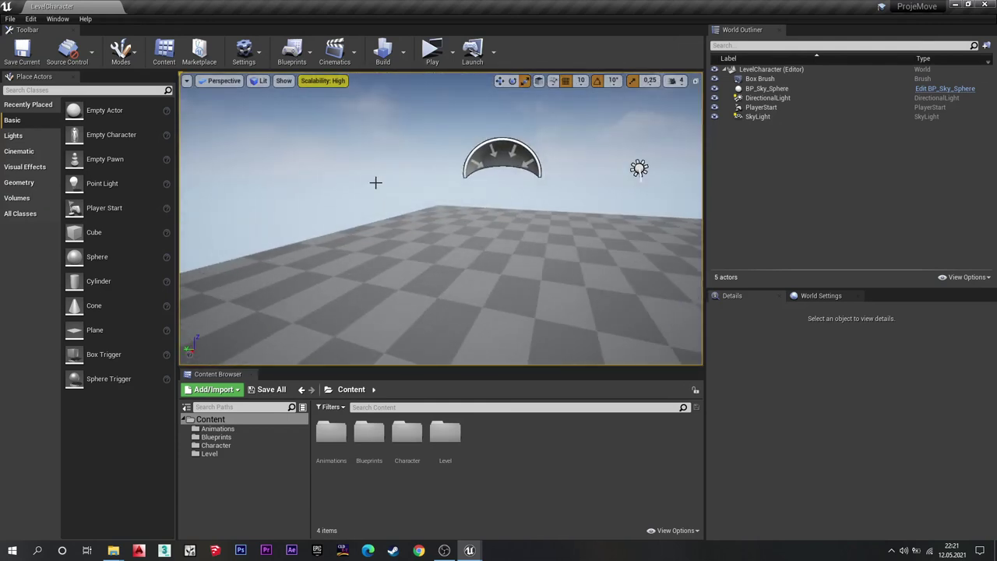
Create a new folder named Widget in Content.
right_click(502, 472)
left_click(558, 158)
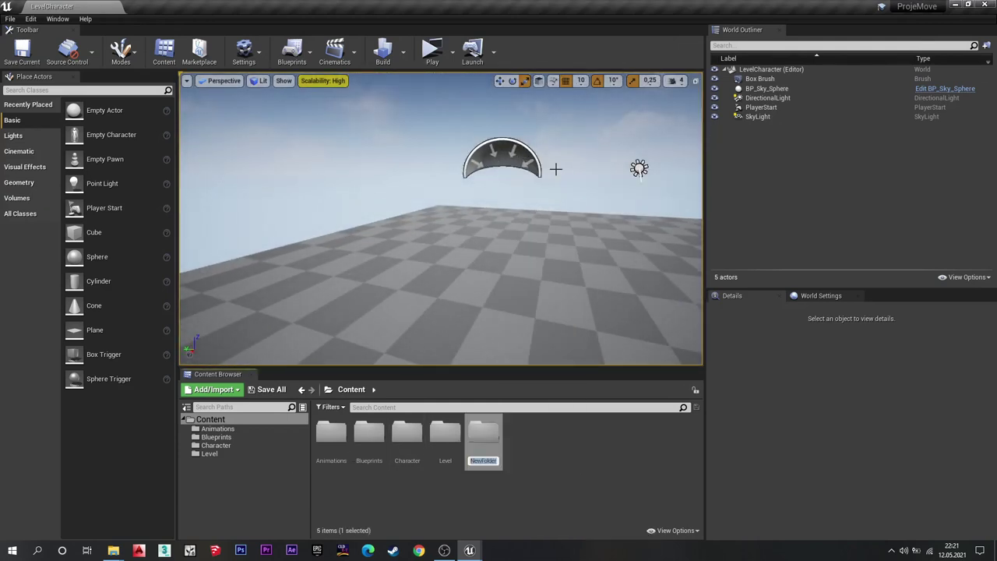
key("Caps_Lock")
type("W")
key("Caps_Lock")
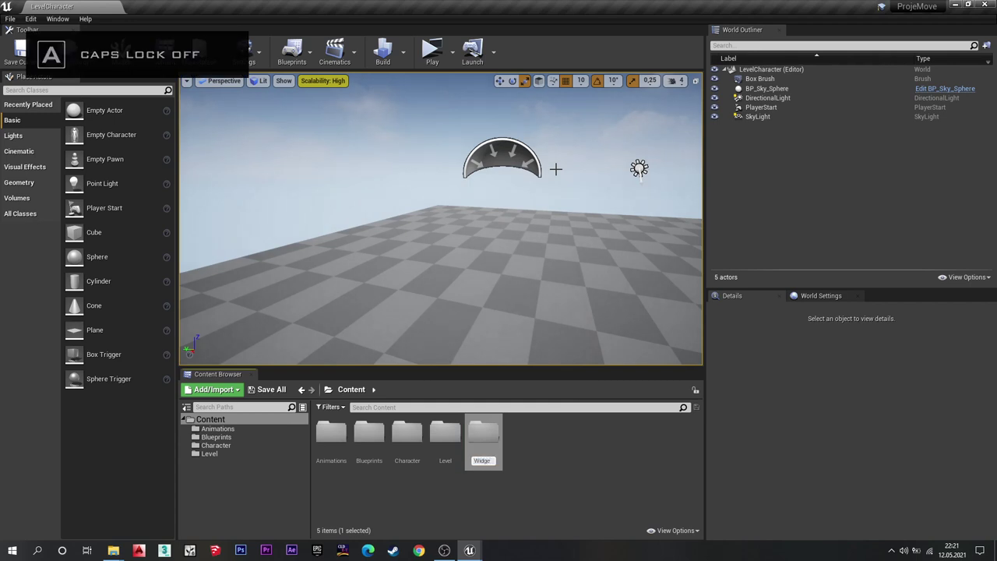
type("t")
key("Return")
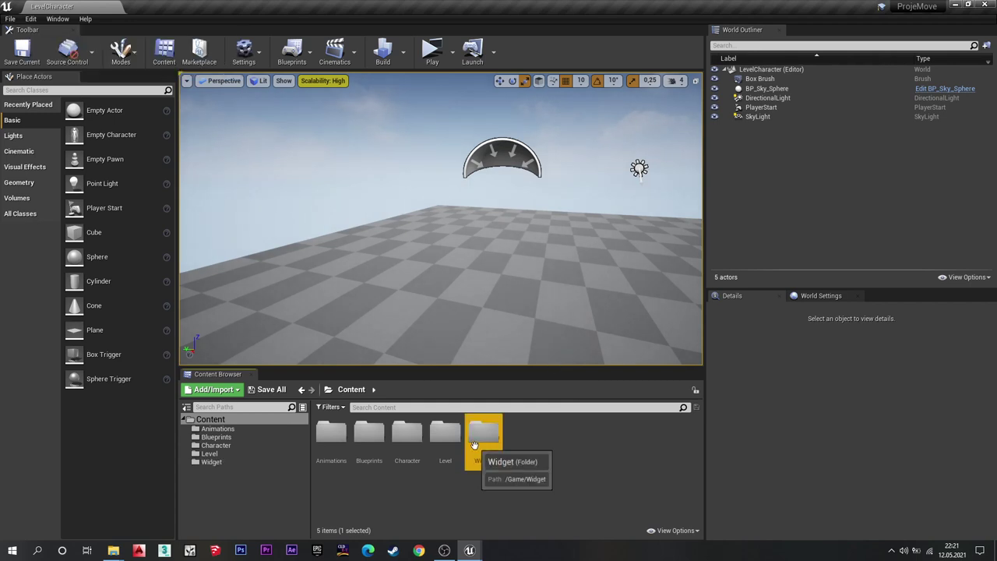
Add a new Widget Blueprint asset inside the Widget folder.
double_click(474, 445)
left_click(360, 388)
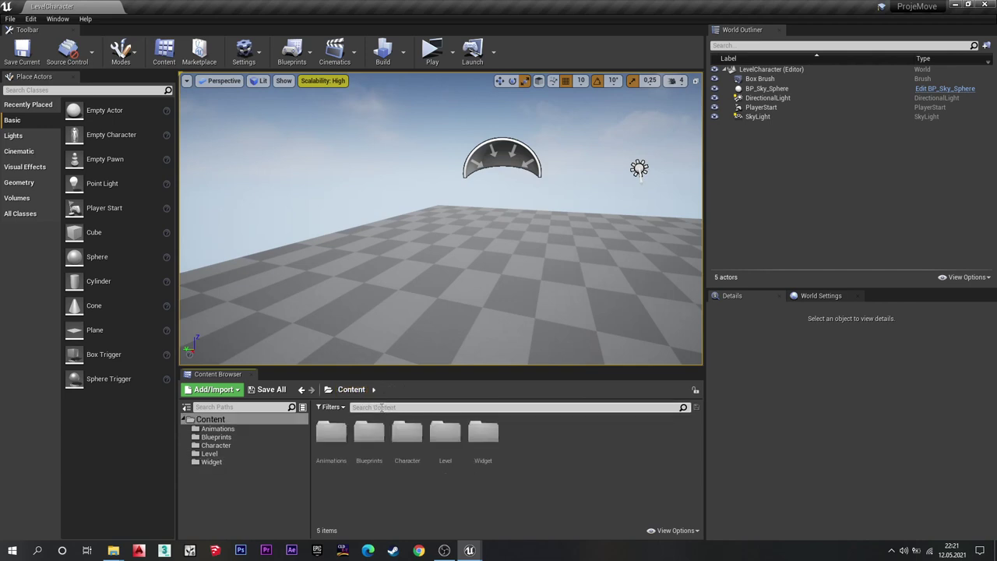
double_click(474, 445)
right_click(423, 451)
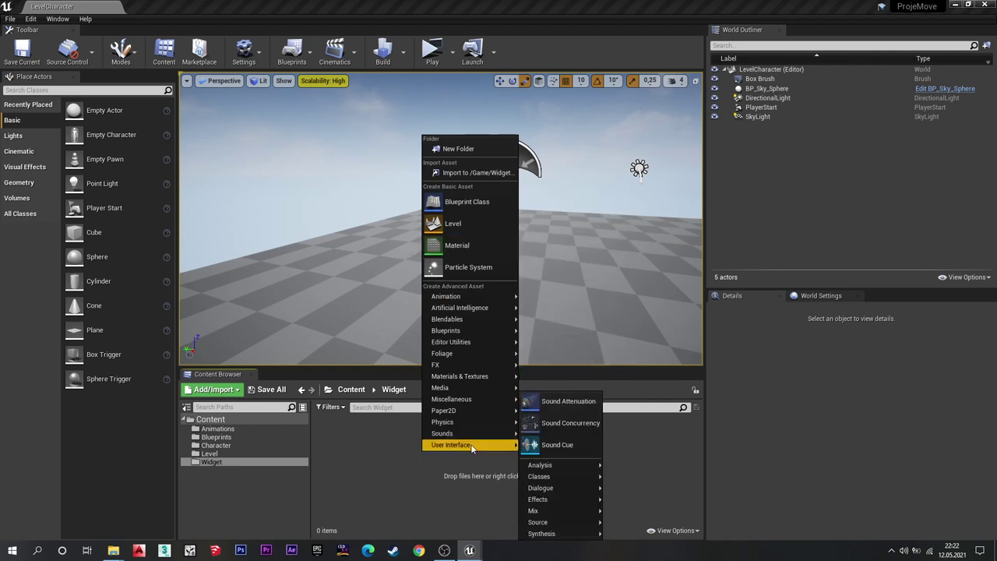
mouse_move(472, 448)
left_click(547, 513)
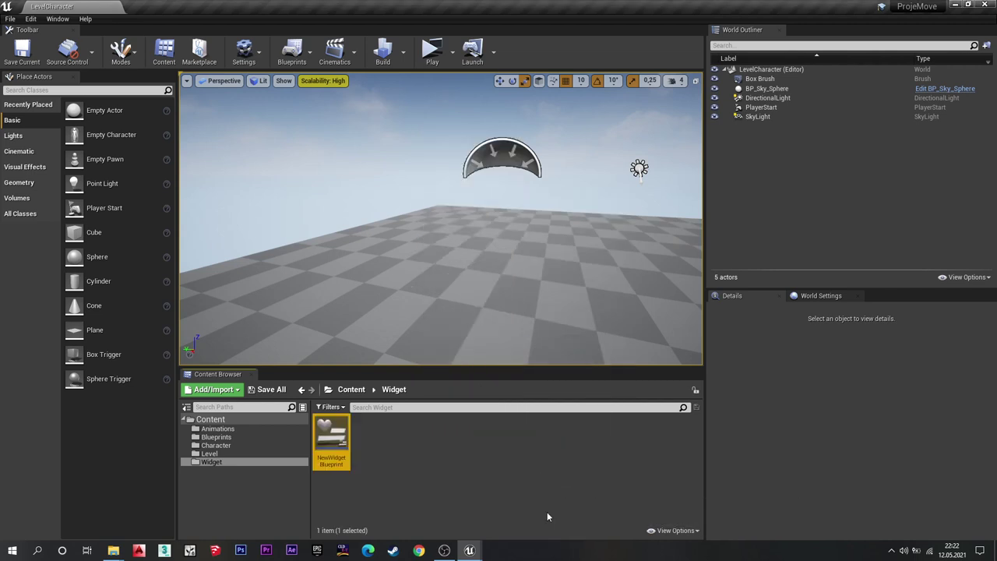
Name the new widget blueprint WidgetSpeed.
key("Caps_Lock")
type("W")
key("Caps_Lock")
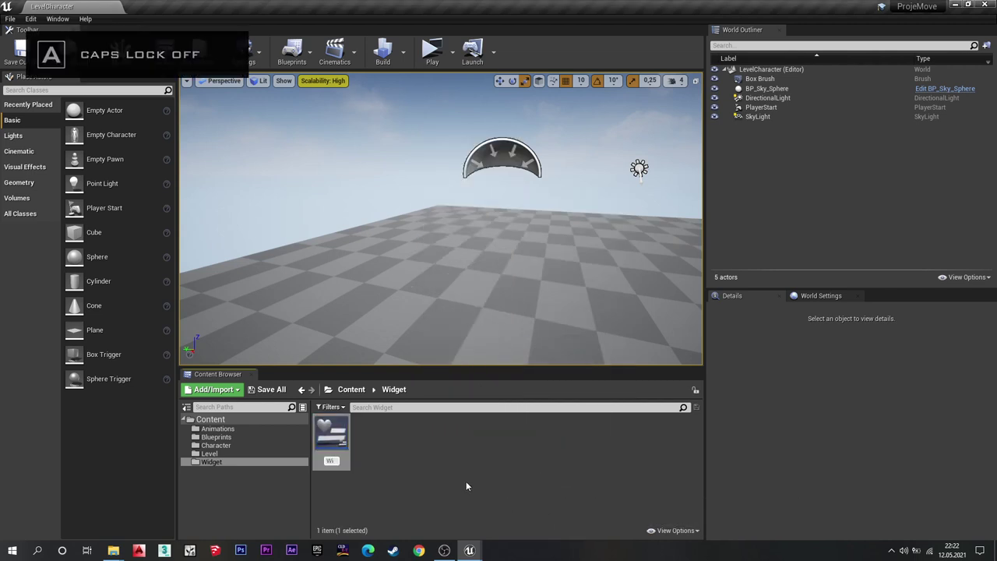
type("idget")
key("Return")
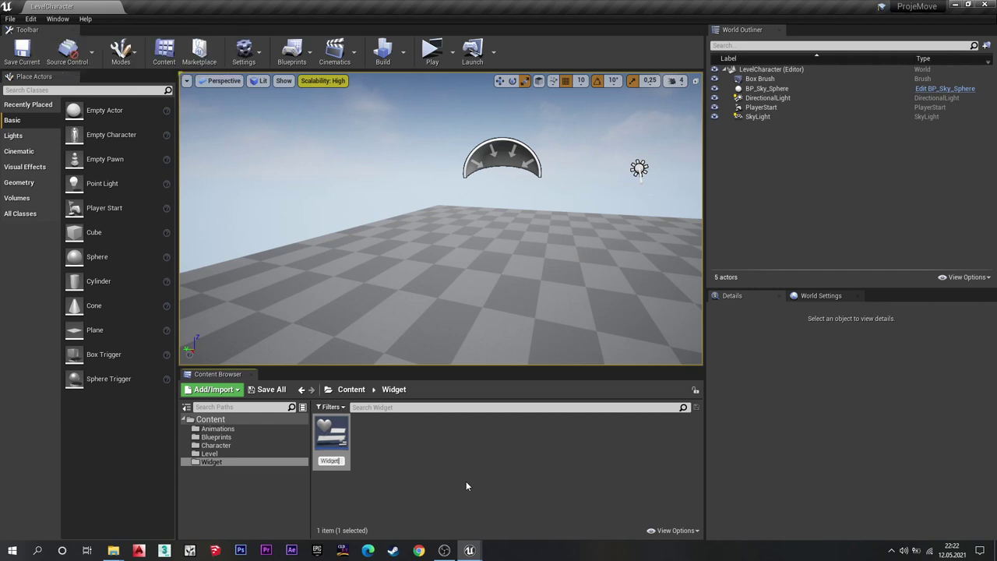
key("Caps_Lock")
type("Speed")
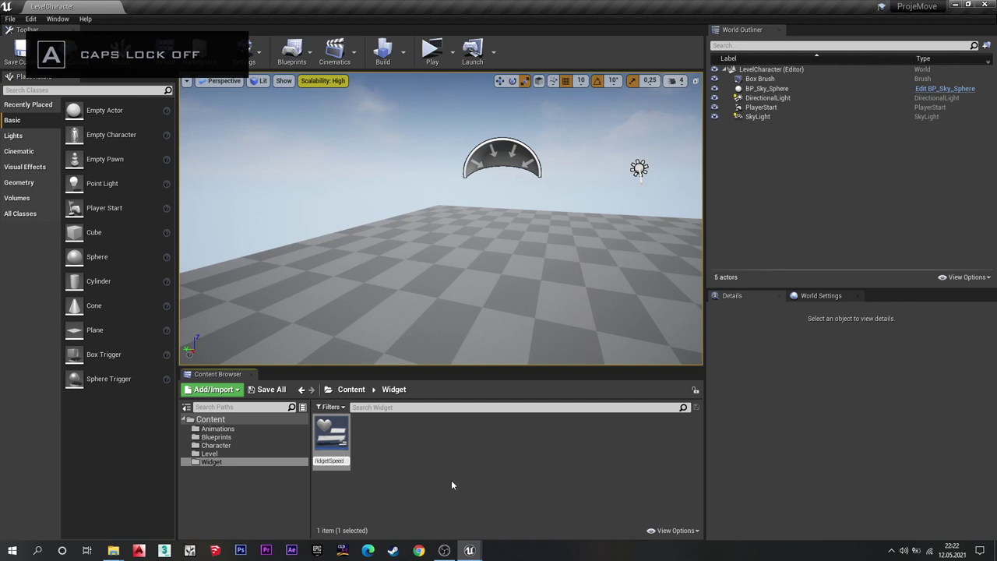
key("Return")
Add a Text element at position 0,0 on the WidgetSpeed canvas reading 'Speed: 800 km /h'.
double_click(339, 441)
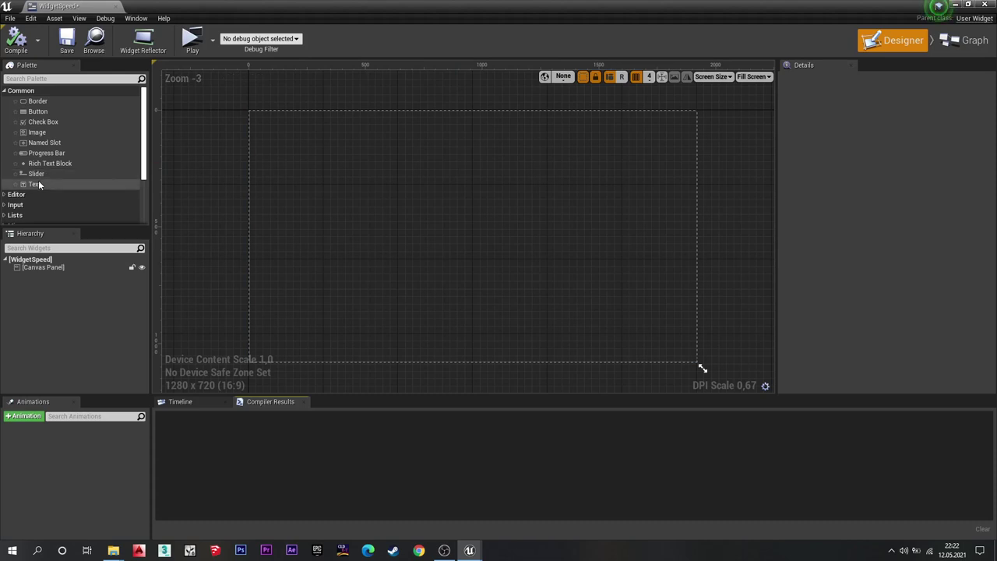
mouse_move(34, 184)
left_mouse_down()
mouse_move(286, 136)
mouse_move(258, 119)
left_mouse_up()
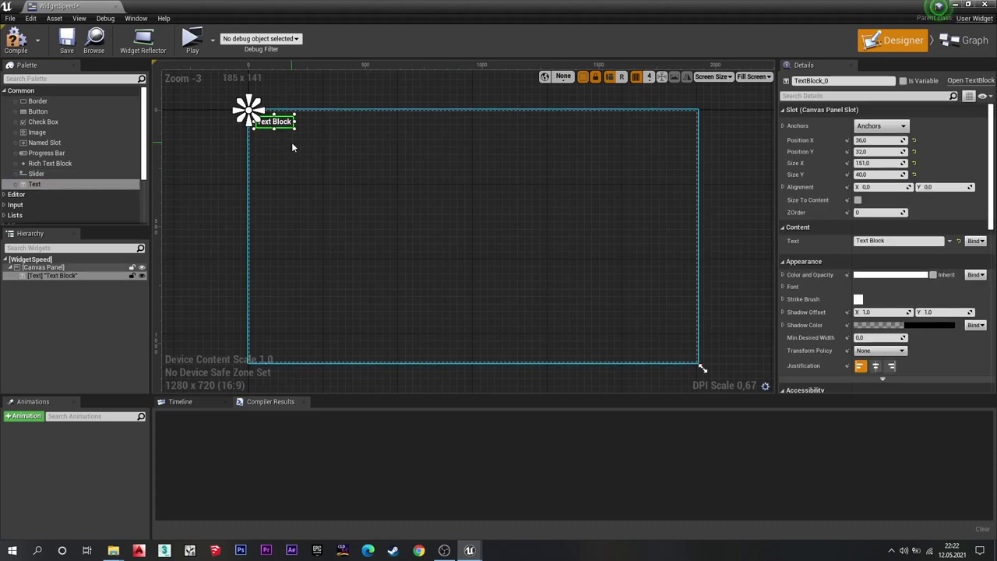
left_click(914, 140)
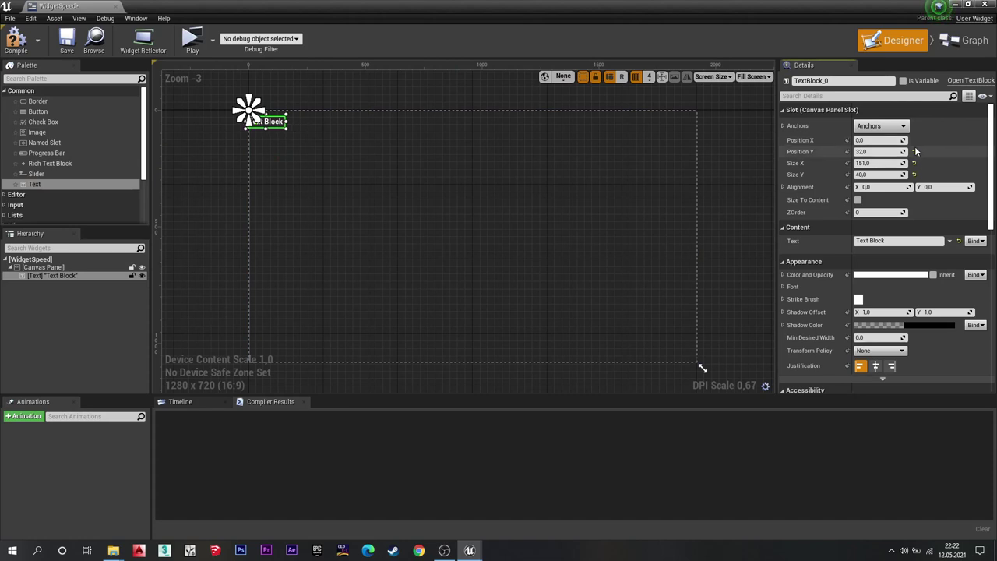
left_click(915, 153)
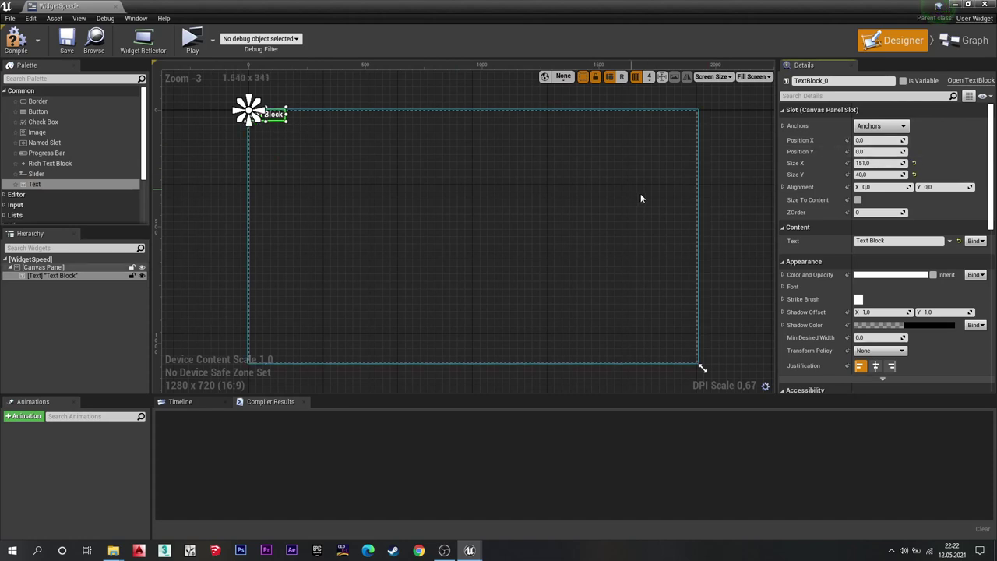
left_click(886, 241)
key("Caps_Lock")
type("S")
key("Caps_Lock")
type("p")
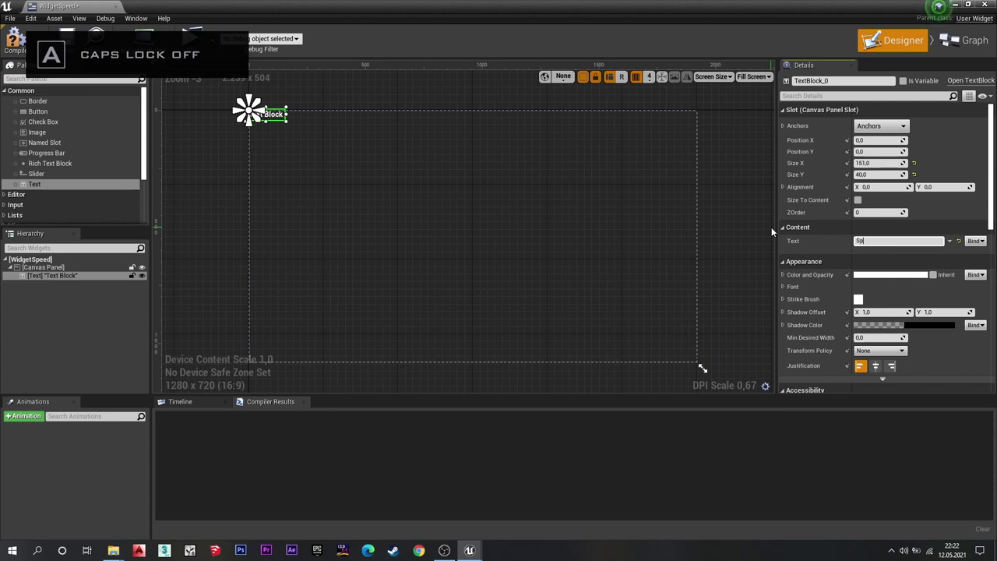
type("eed:")
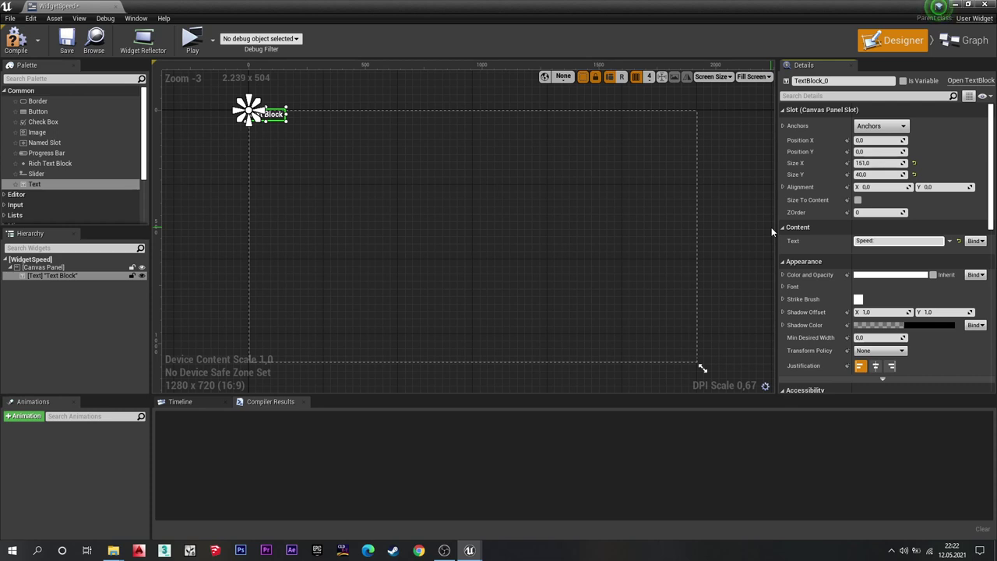
type(" 800")
type(" km/")
type("h")
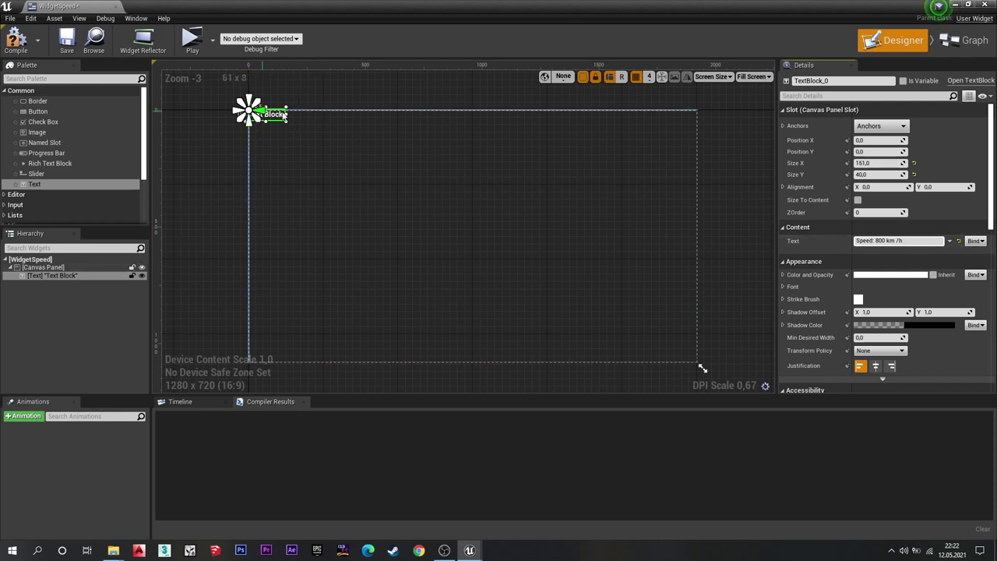
left_click(416, 166)
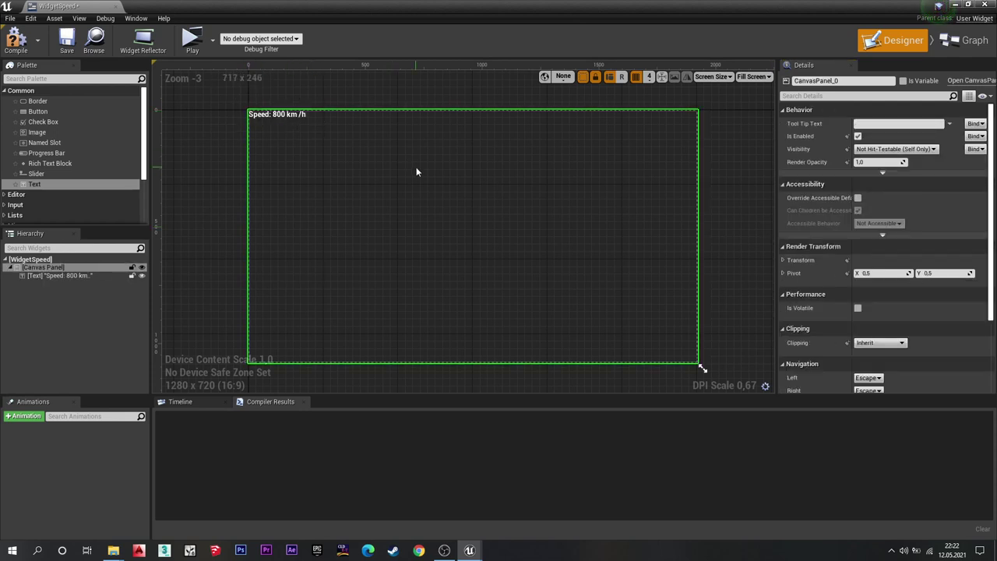
Set the speed text's font typeface to Bold Italic.
left_click(285, 115)
left_click(287, 115)
left_click(287, 115)
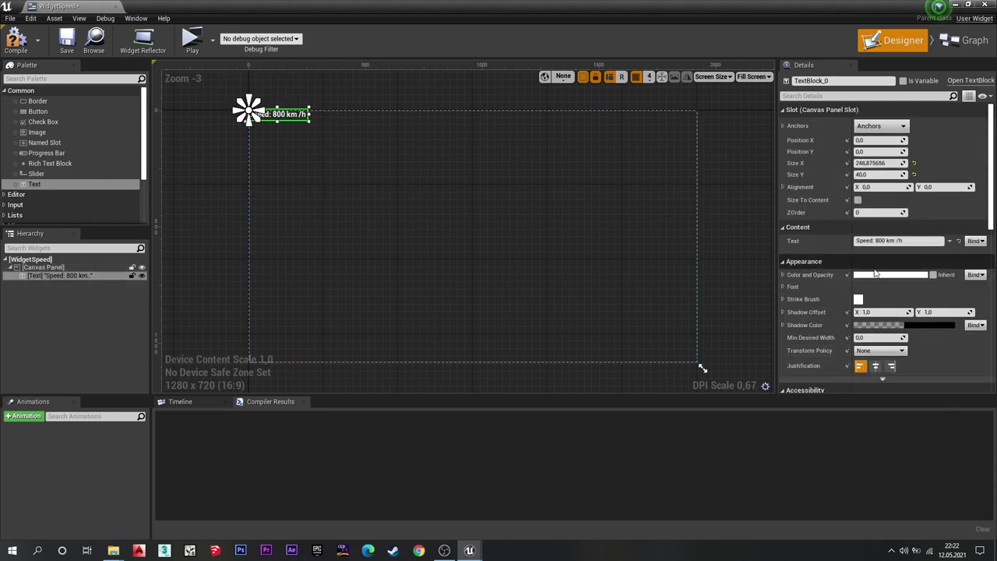
left_click(784, 286)
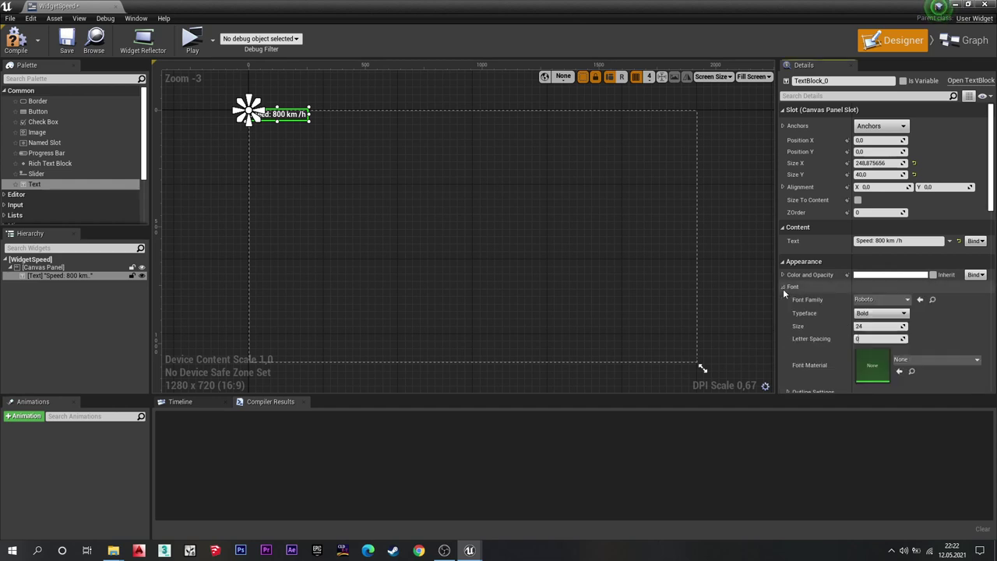
left_click(878, 315)
left_click(870, 331)
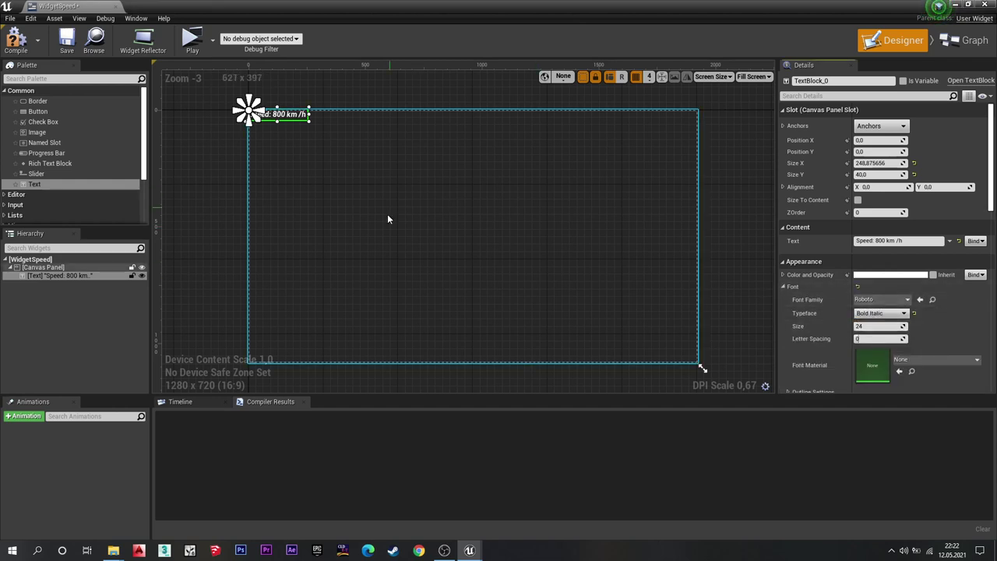
Rename the text element to Speed, compile, and tick Is Variable.
double_click(47, 275)
type("S")
key("Caps_Lock")
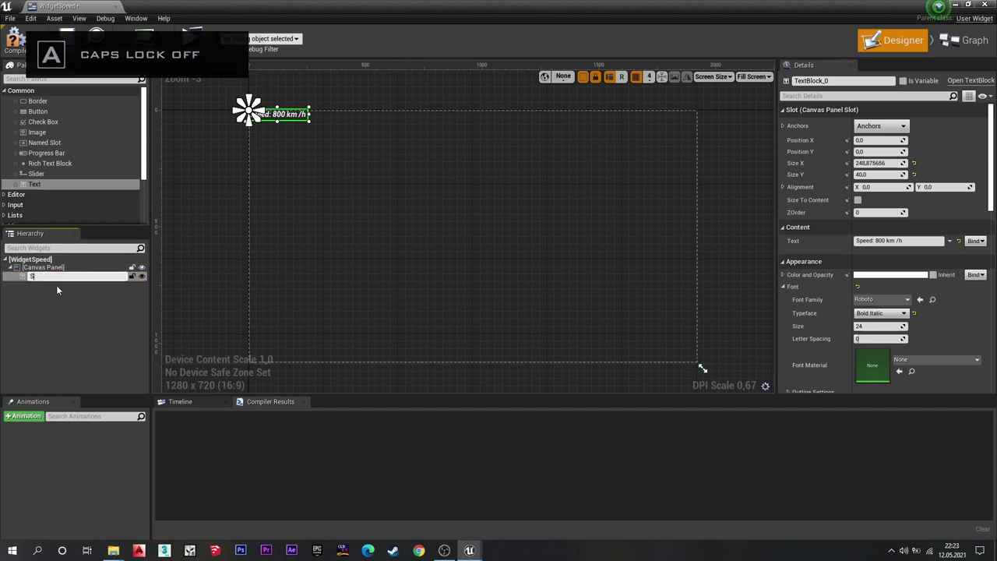
type("d")
left_click(84, 368)
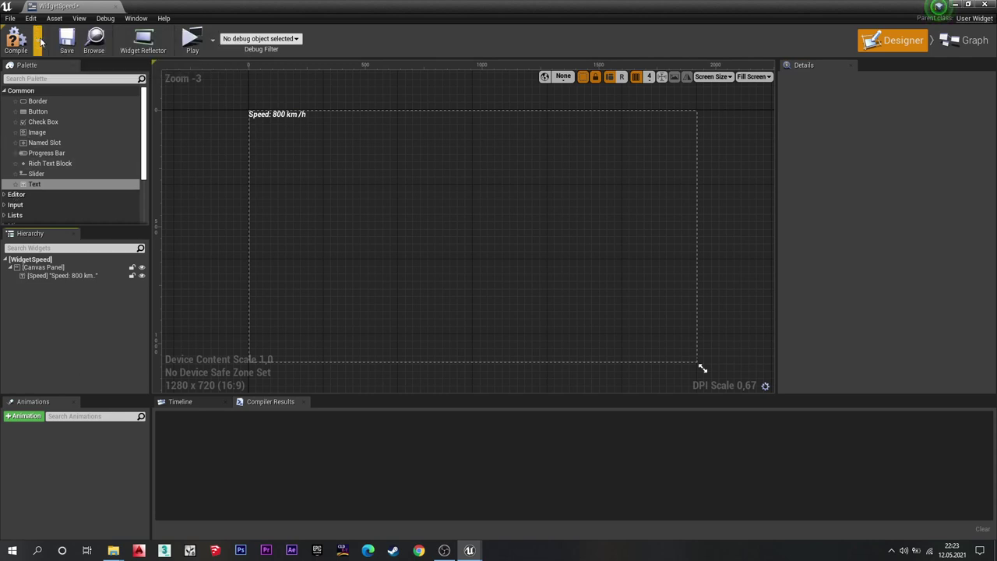
key("F7")
left_click(62, 275)
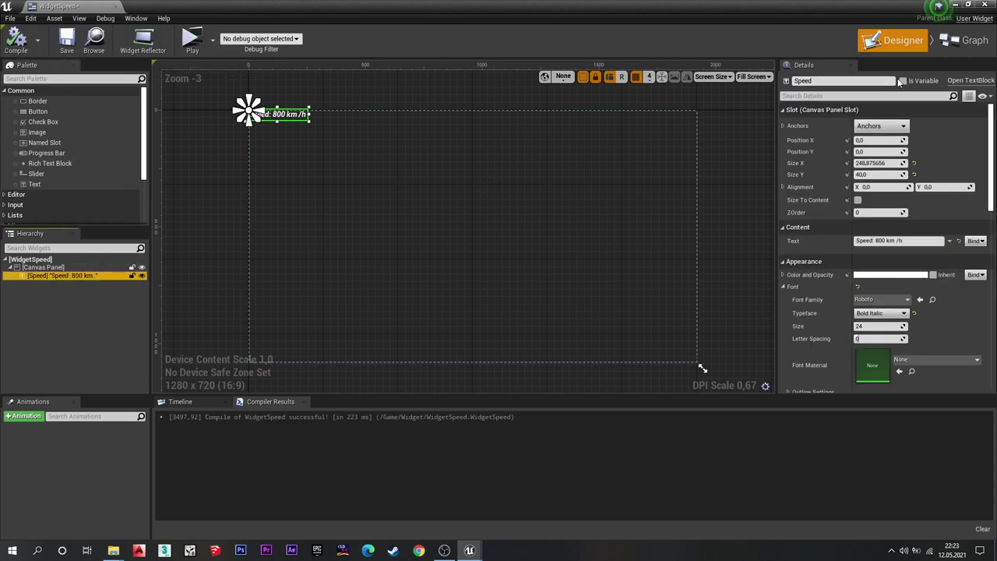
left_click(902, 81)
Delete Event Pre Construct and Event Construct from the Event Graph and recompile.
left_click(966, 40)
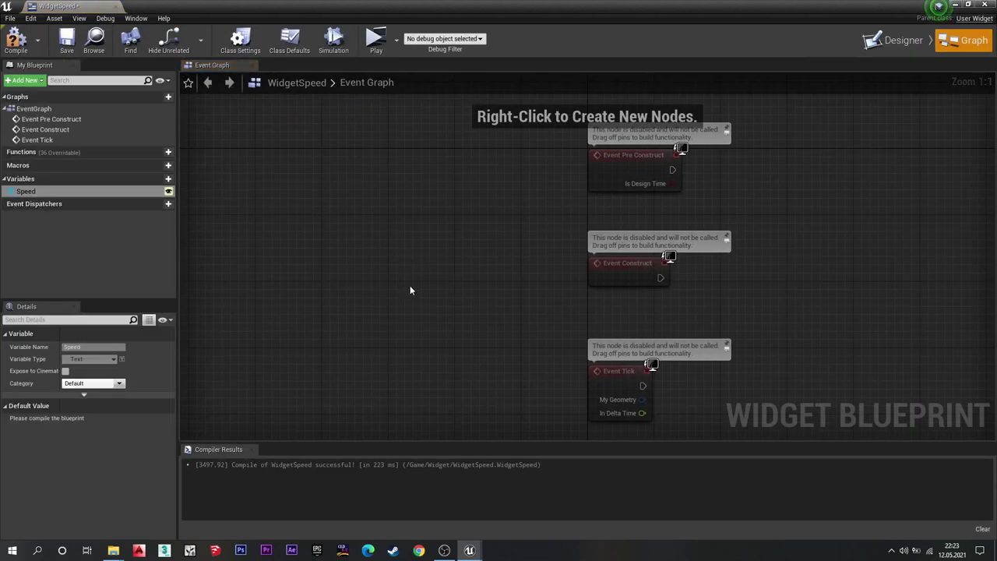
right_click_drag(411, 289, 429, 303)
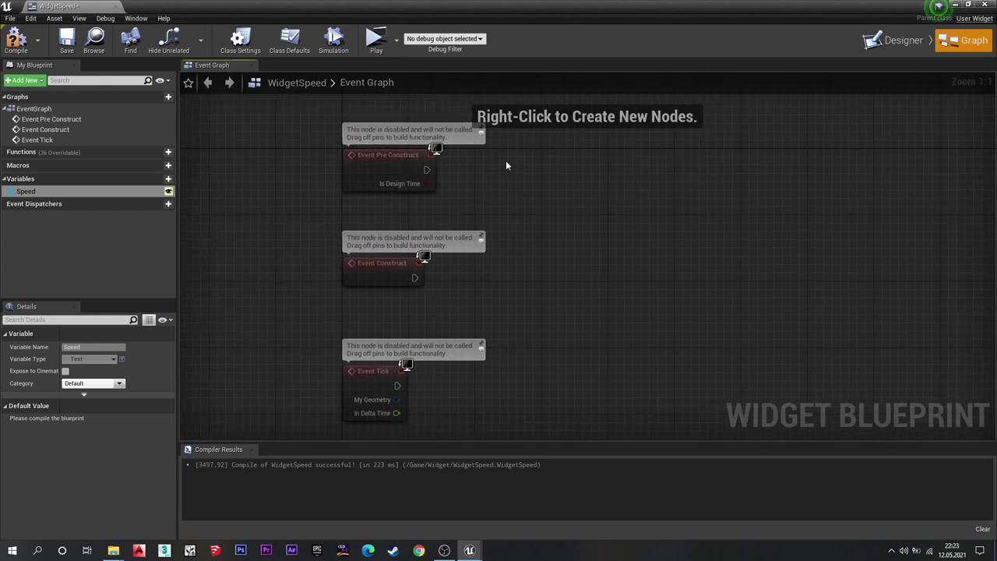
left_click_drag(505, 165, 372, 294)
key("Delete")
mouse_move(380, 376)
left_mouse_down()
mouse_move(336, 243)
mouse_move(345, 243)
left_mouse_up()
left_click(16, 39)
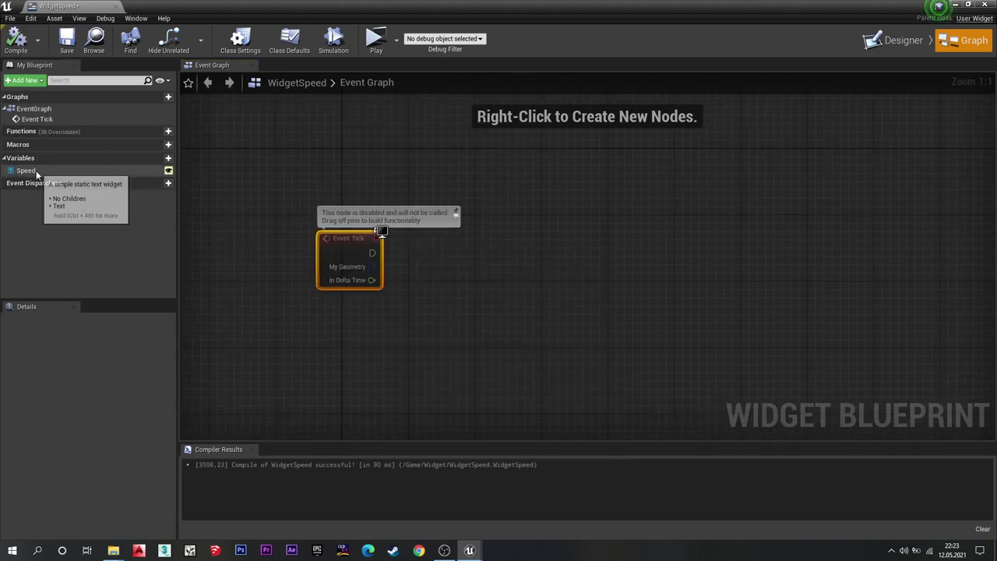
Place a Speed getter feeding a SetText (Text) node, then start a 'cast to' search from Event Tick.
left_click_drag(37, 173, 424, 157)
left_click(278, 169)
type("set tex")
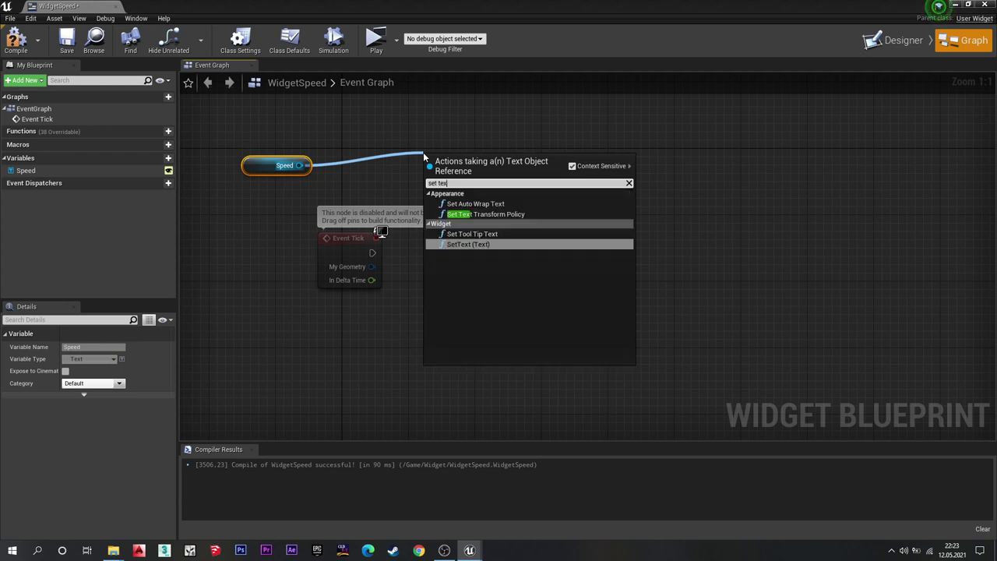
key("Return")
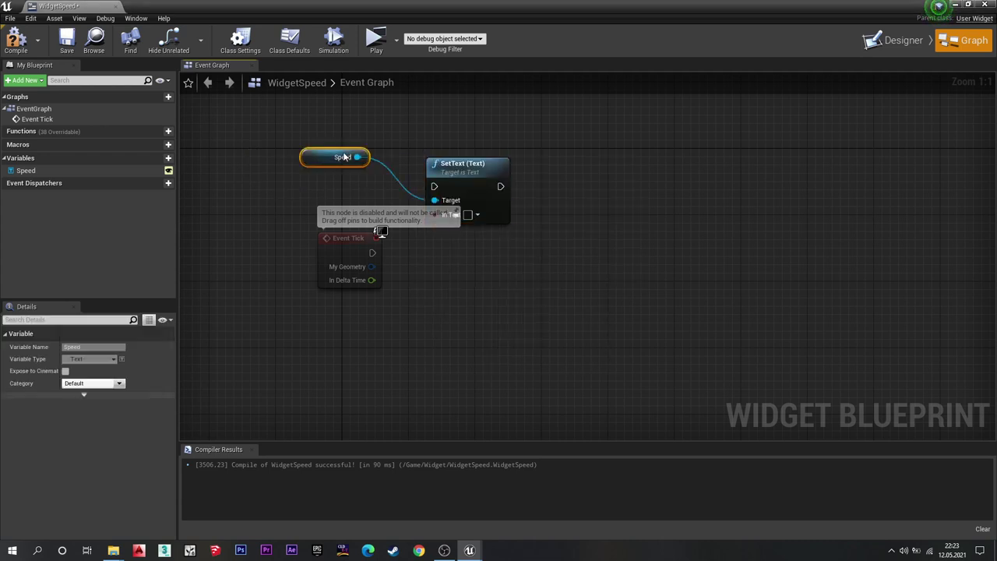
left_click_drag(282, 165, 475, 141)
left_click_drag(541, 119, 434, 211)
left_click_drag(468, 175, 828, 284)
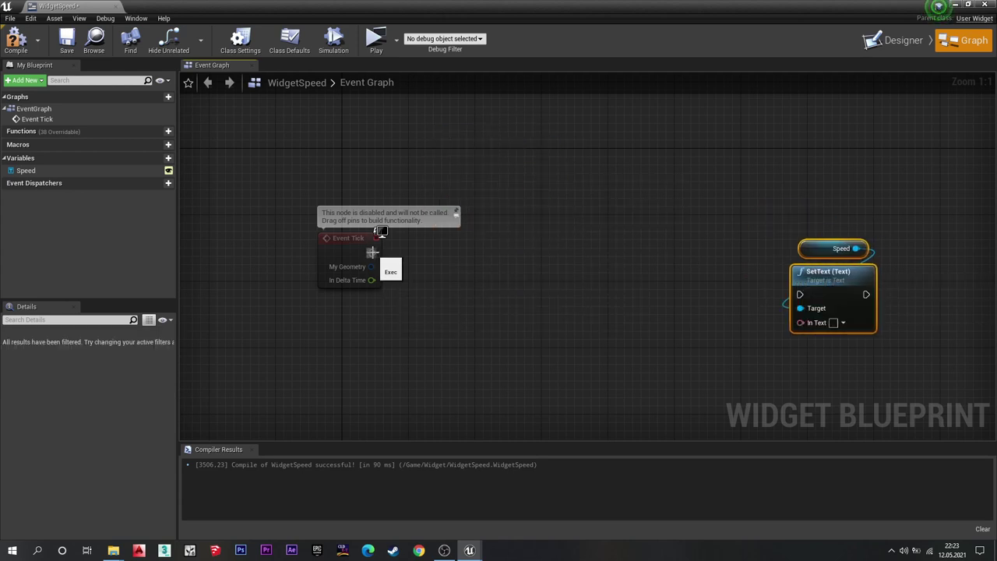
left_click_drag(372, 252, 518, 244)
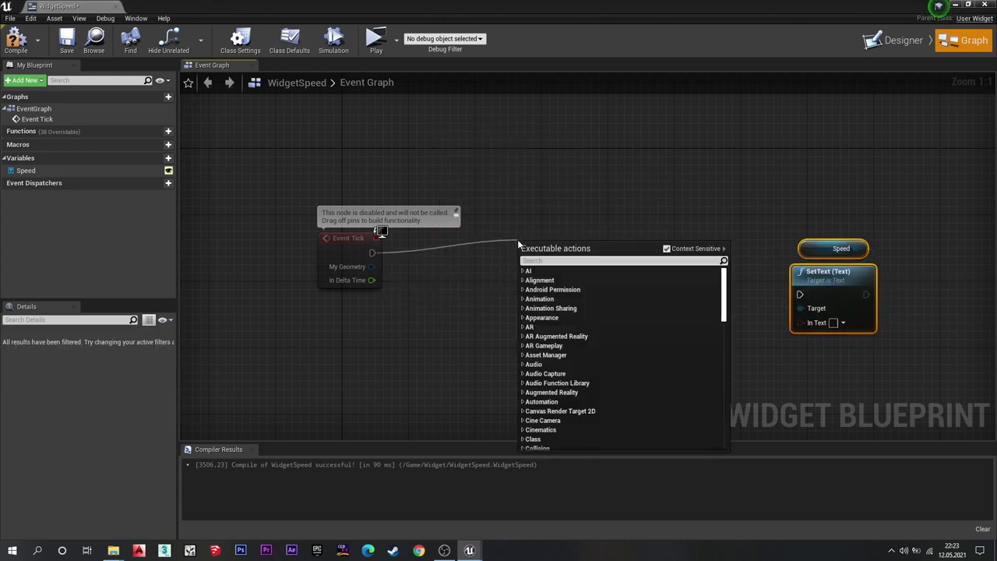
type("cast to bp")
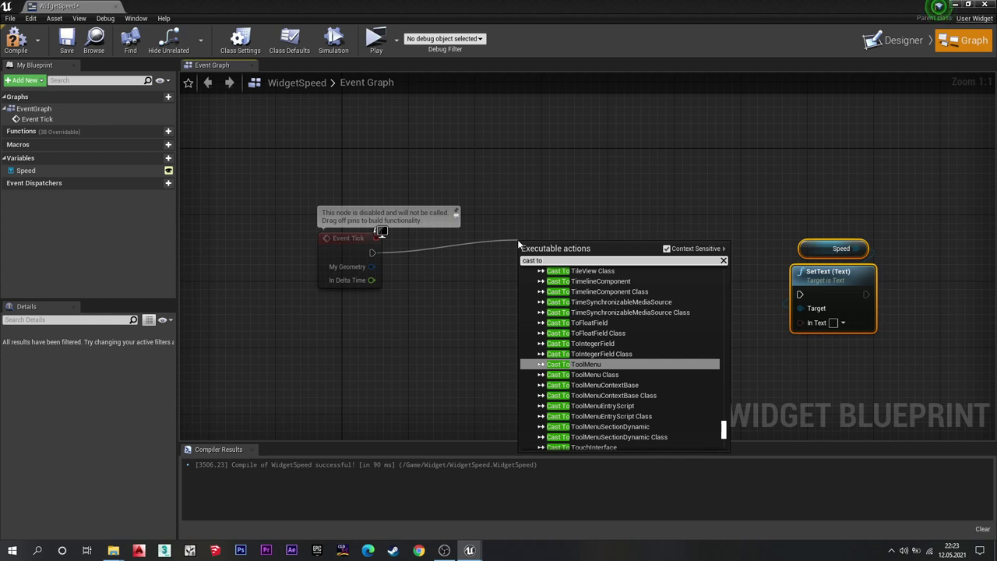
Add a Cast To BP_AnimationKukla node after Event Tick and move it closer.
type("bp")
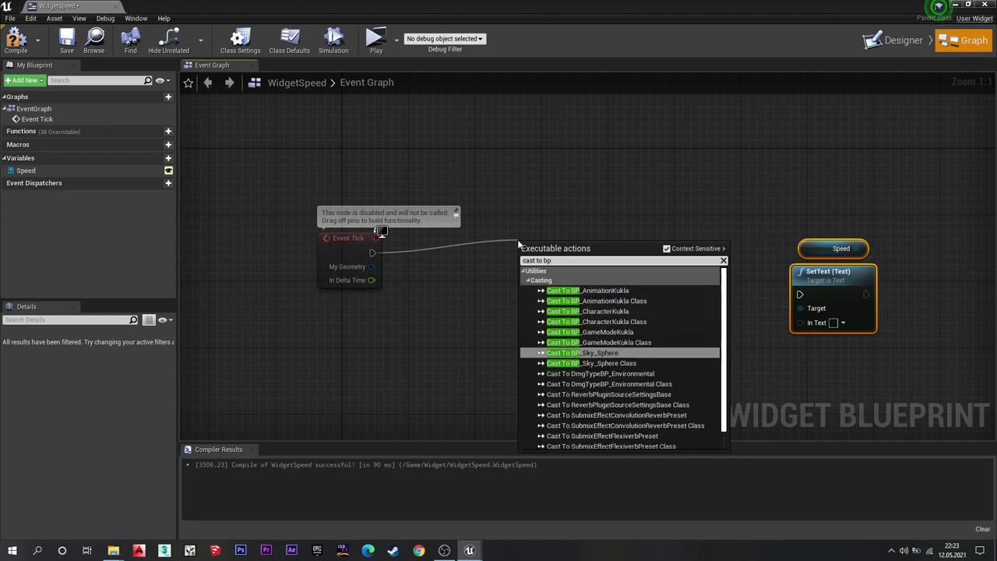
key("Up")
key("Up")
key("Up")
key("Up")
key("Up")
key("Up")
key("Return")
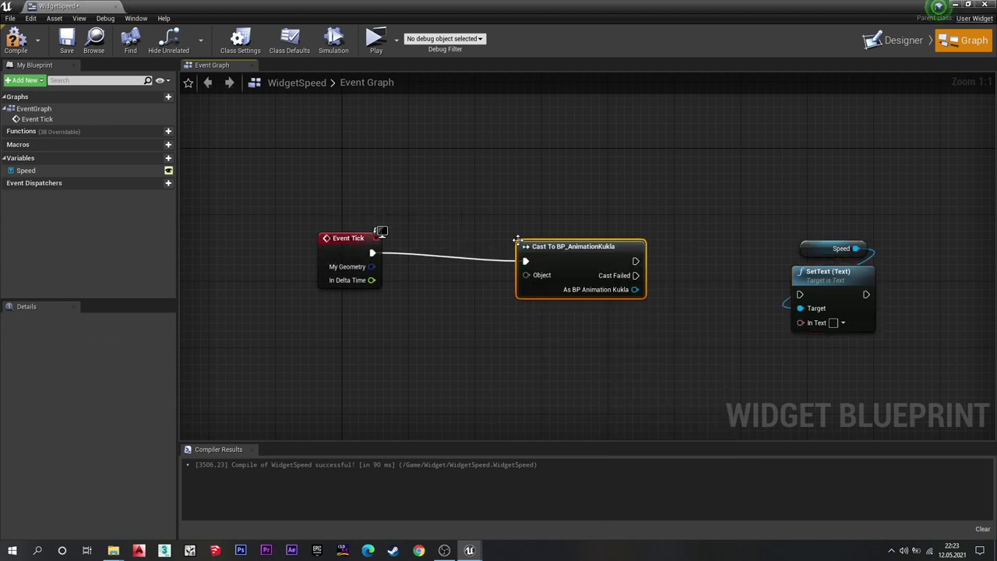
mouse_move(550, 247)
left_mouse_down()
mouse_move(493, 239)
mouse_move(436, 380)
left_mouse_up()
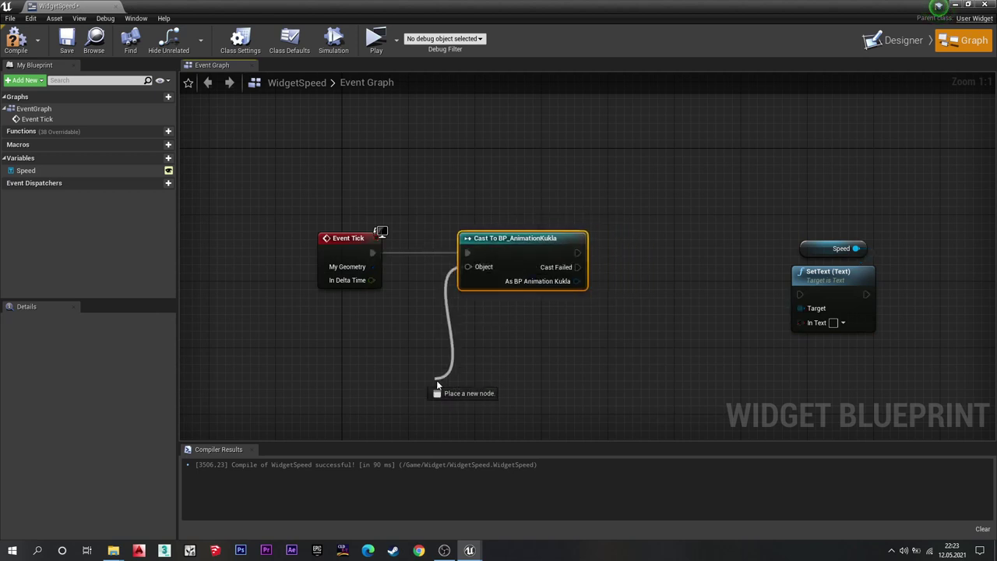
Add a Get Player Character node and position it under the cast node.
type("get")
type(" player")
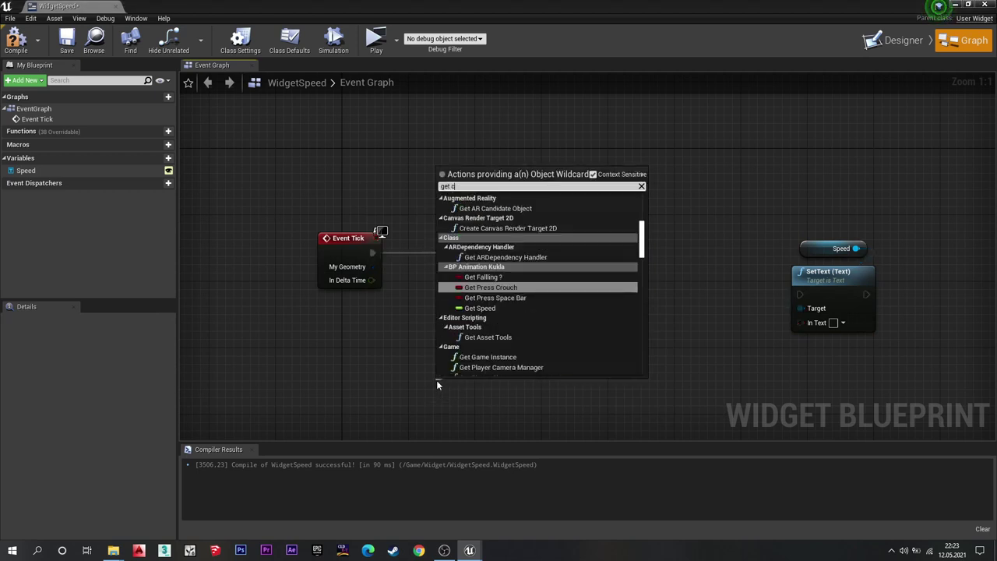
key("Escape")
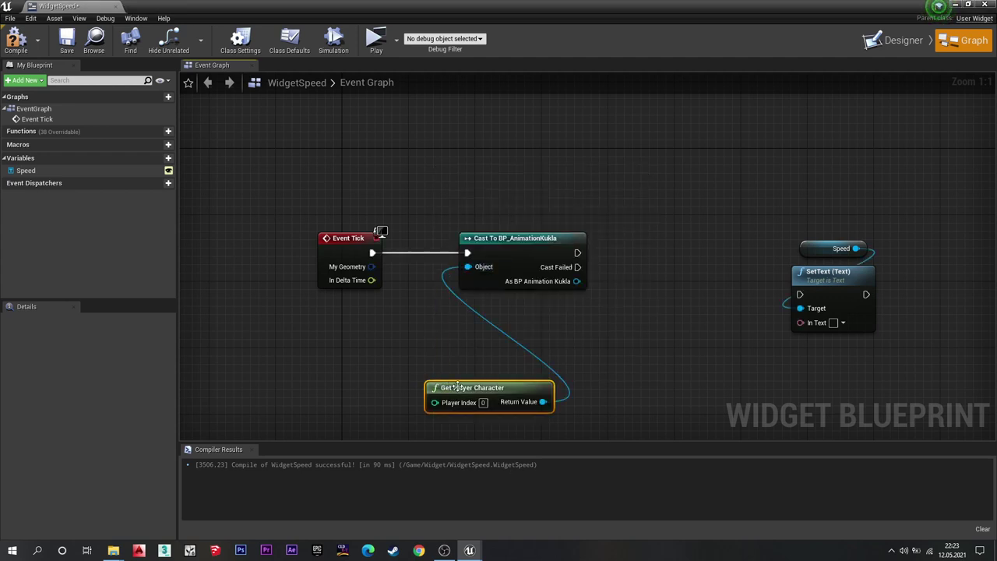
left_click_drag(457, 387, 499, 296)
Search unsuccessfully for Get Velocity off the cast output, then select the cast node.
left_click_drag(576, 281, 614, 370)
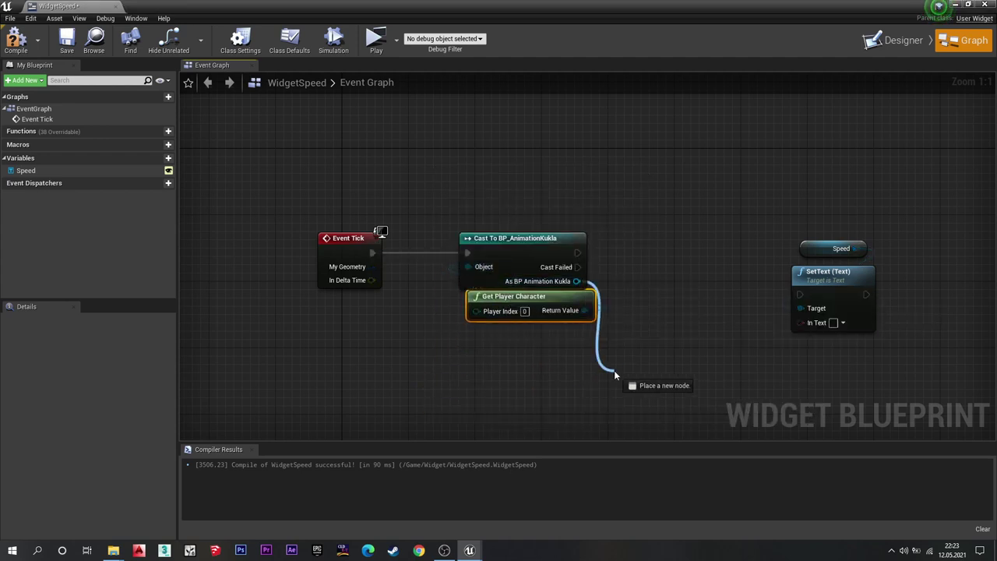
type("get ve")
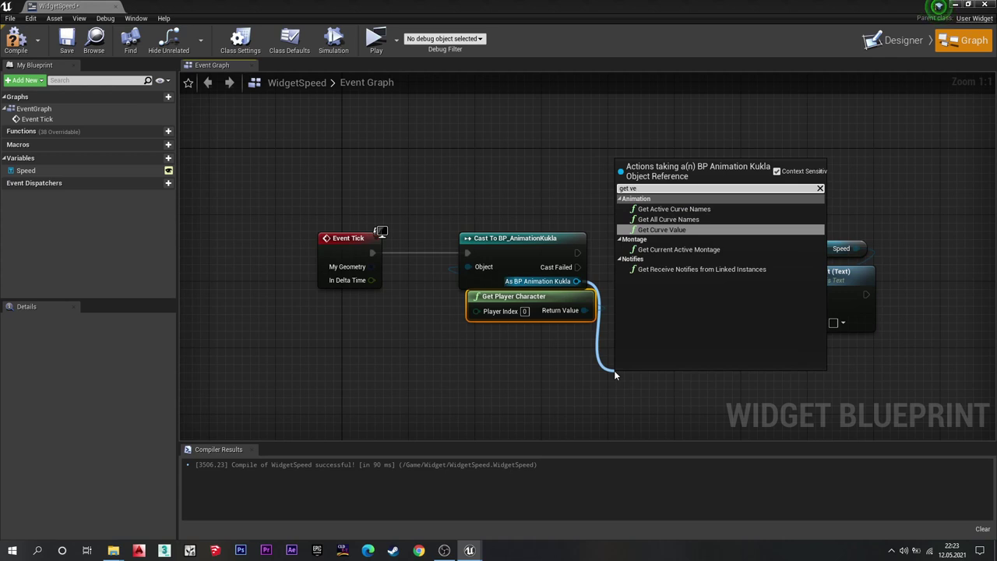
type("l")
key("BackSpace")
key("BackSpace")
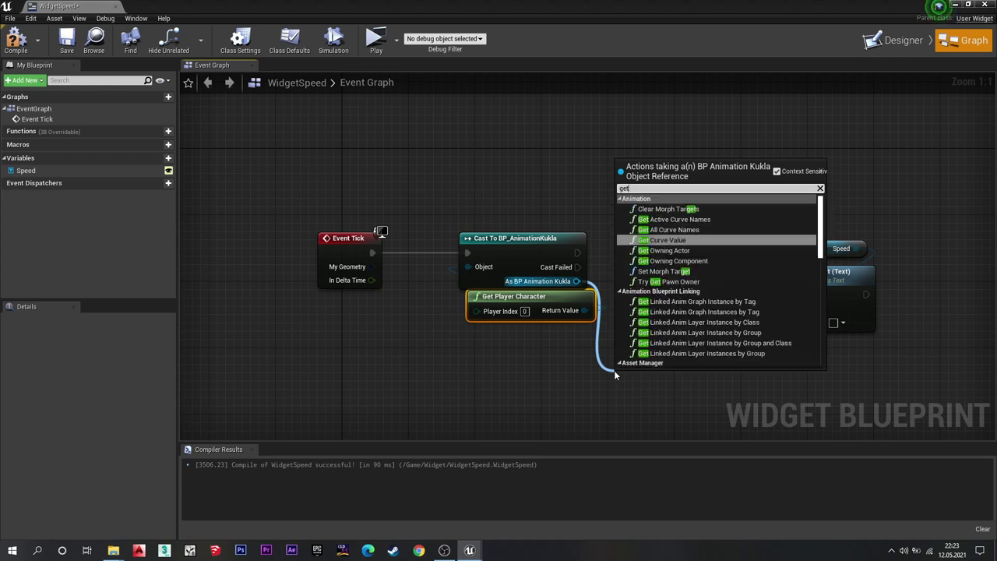
key("Escape")
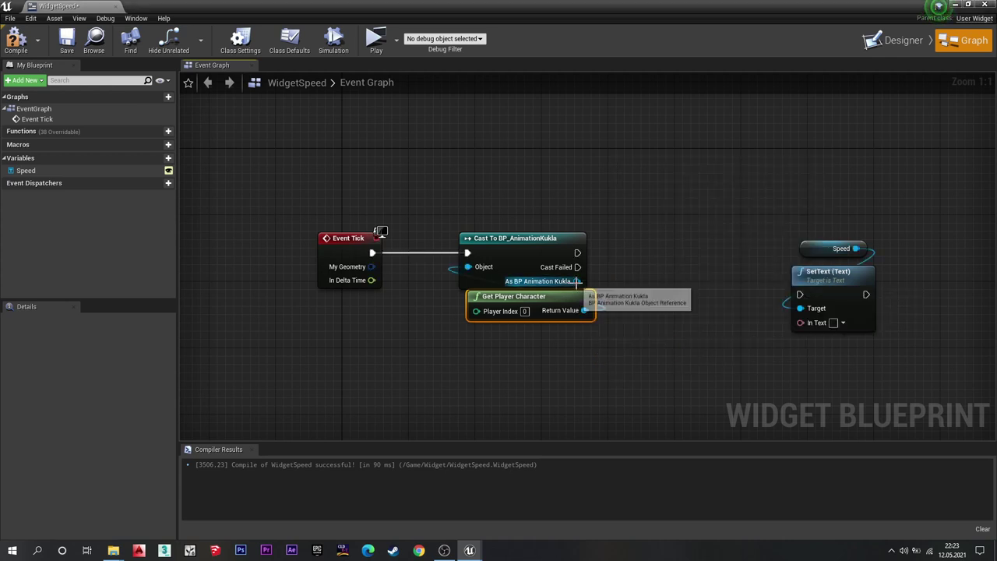
left_click_drag(577, 280, 646, 373)
type("get ve")
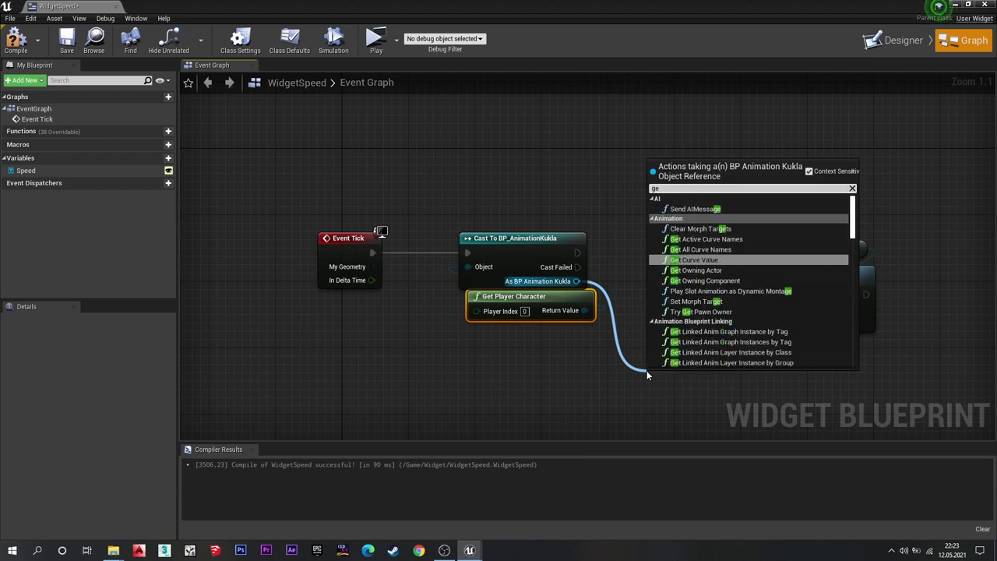
key("Escape")
left_click(514, 239)
Replace the AnimationKukla cast with Cast To BP_CharacterKukla after Event Tick, fed by Get Player Character.
key("Delete")
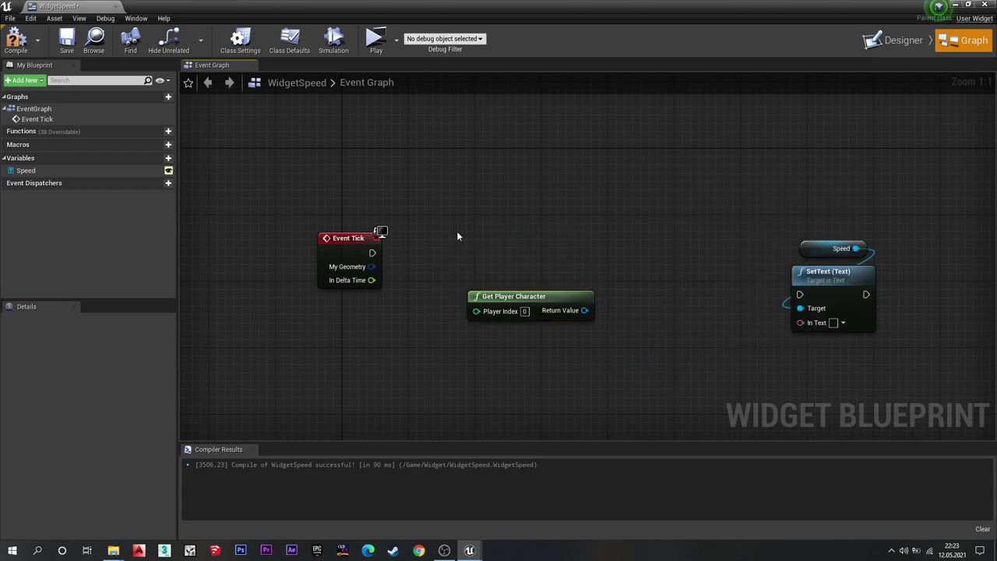
left_click_drag(372, 254, 474, 208)
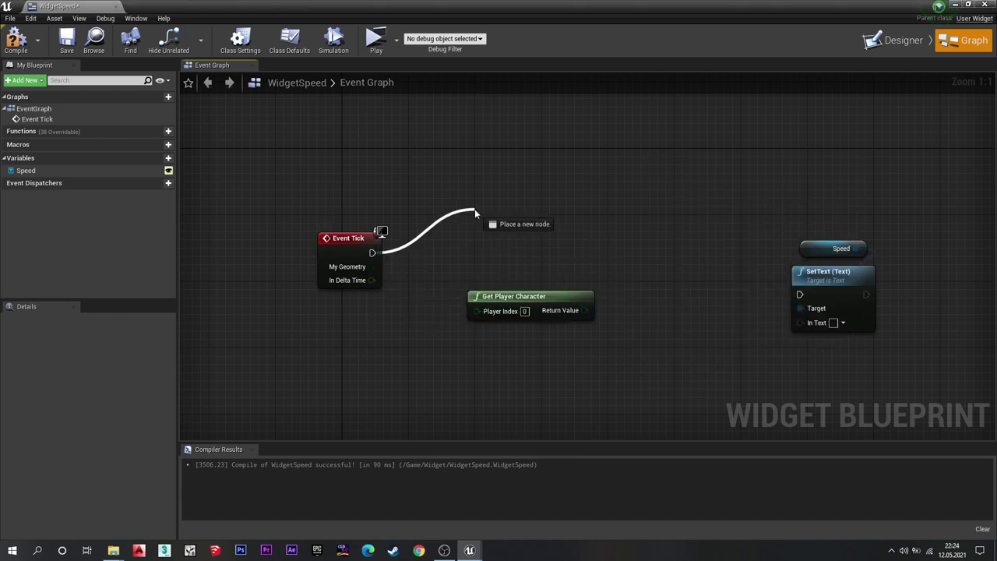
type("get")
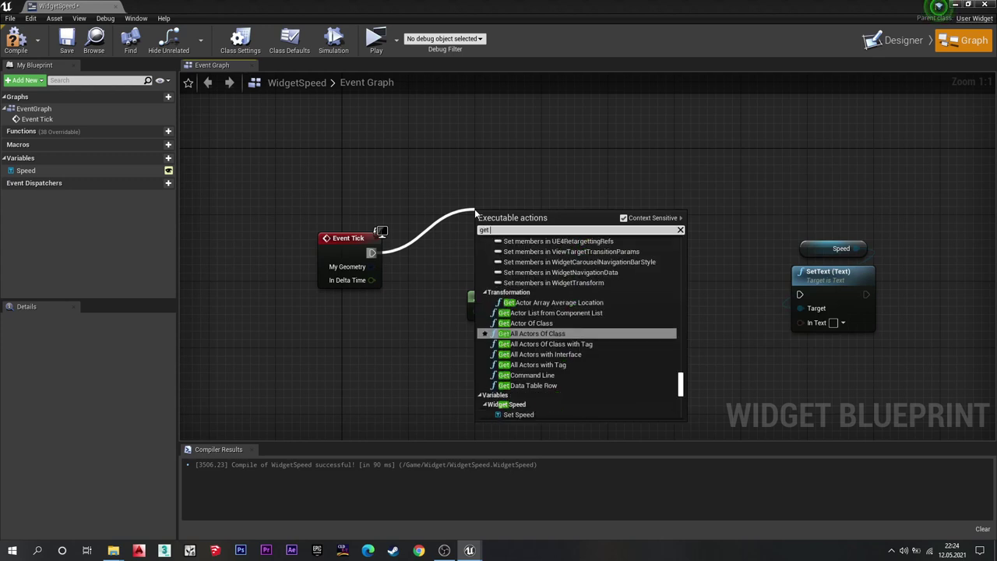
key("BackSpace")
key("BackSpace")
key("BackSpace")
type("c")
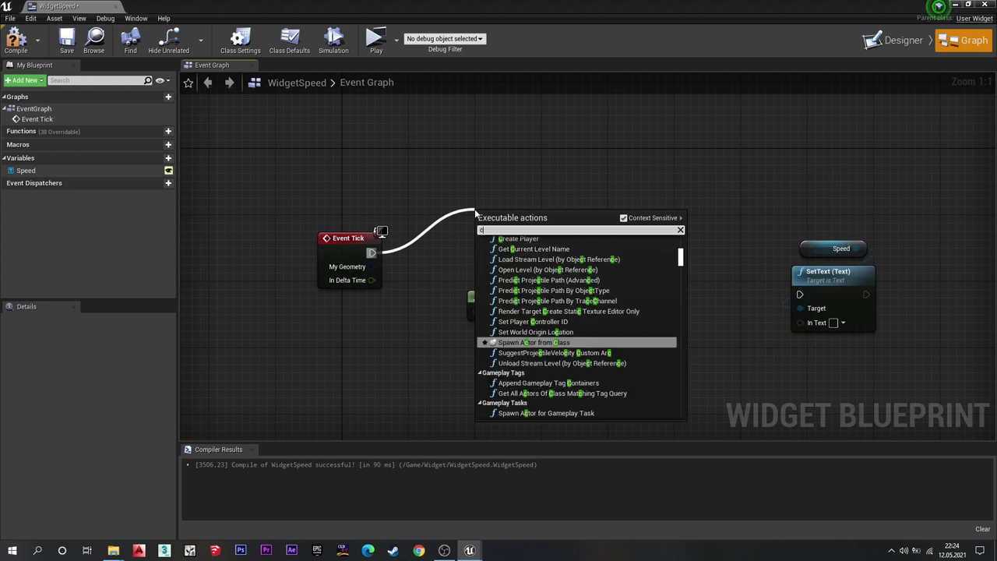
type("ast to ")
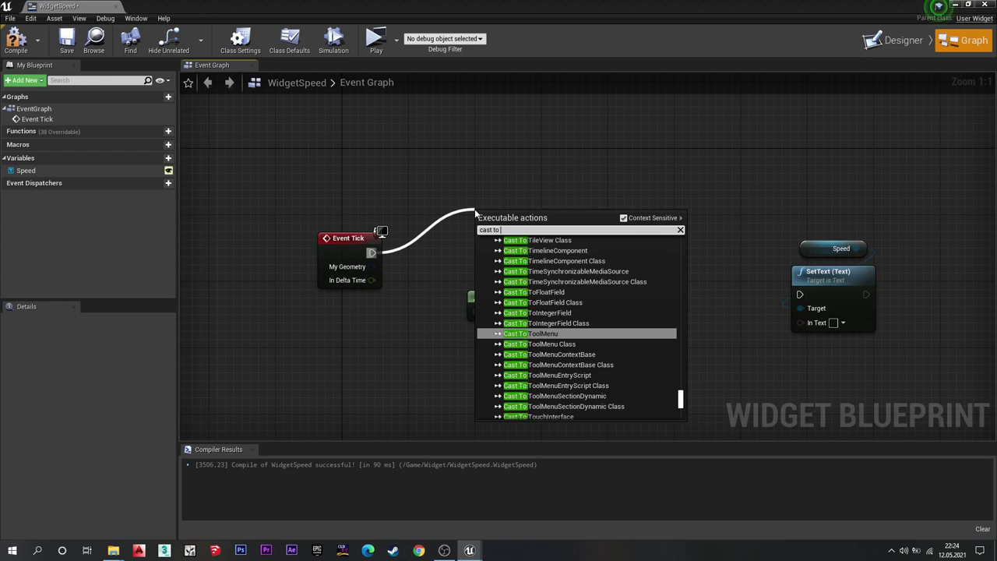
type("bp")
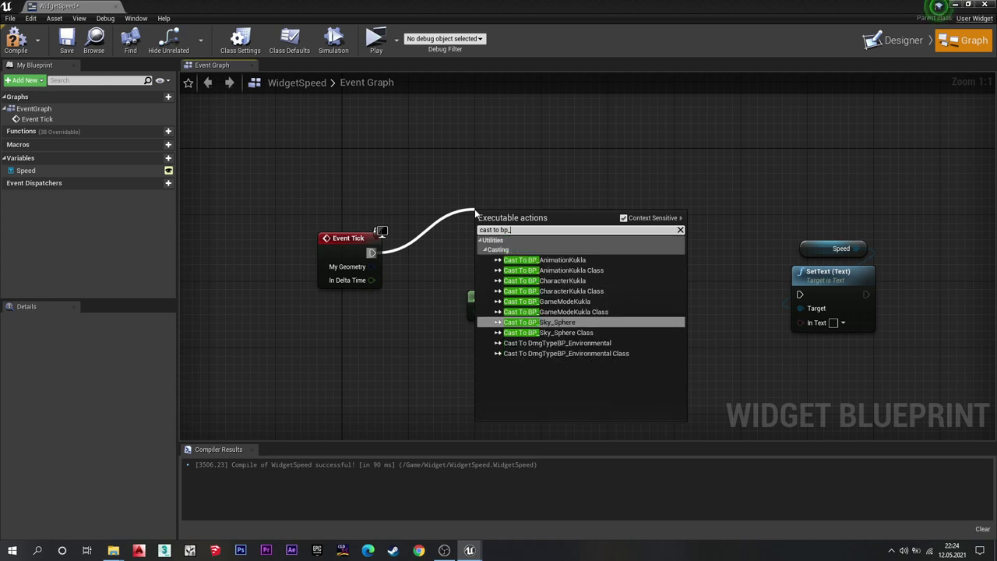
type("_")
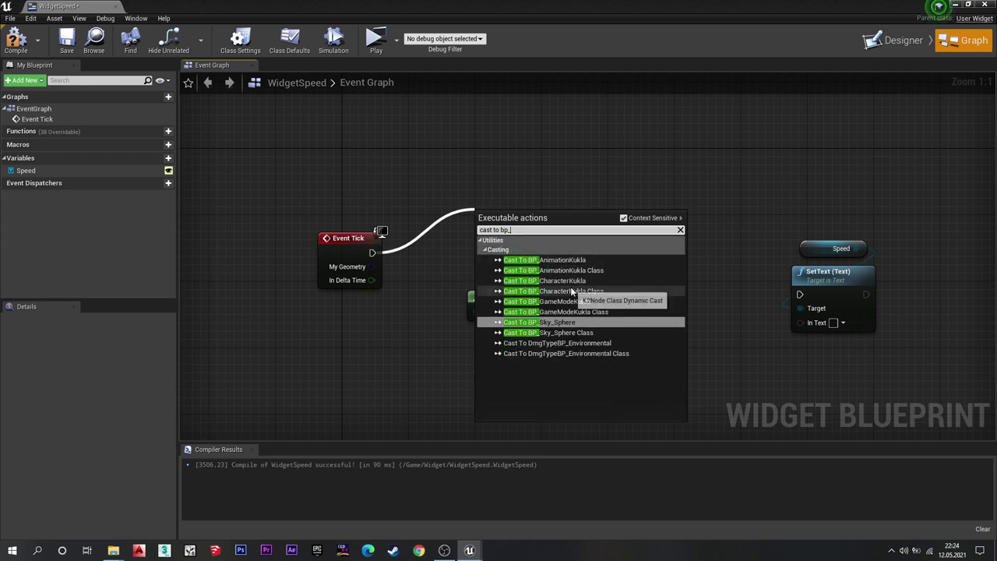
left_click(565, 280)
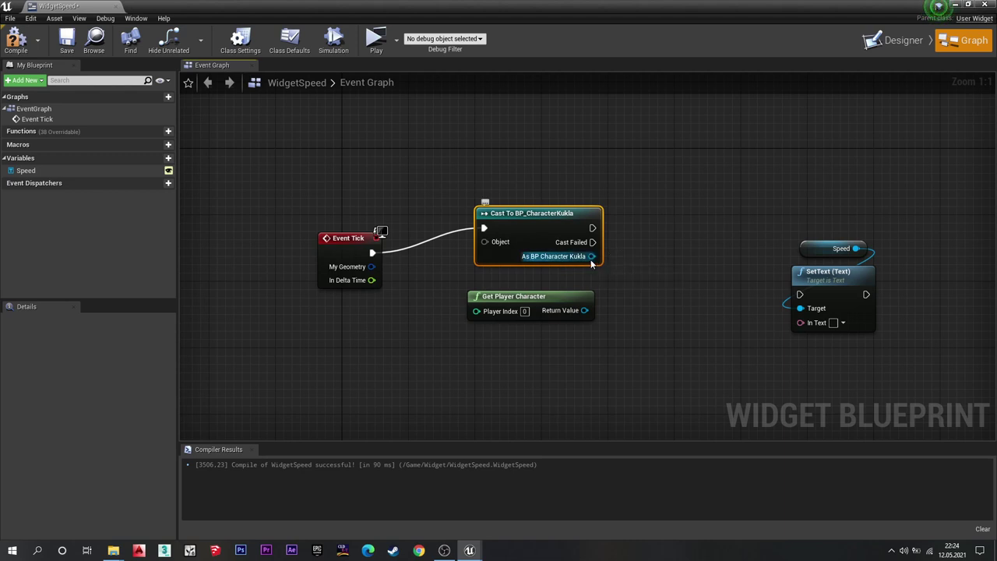
mouse_move(592, 257)
left_mouse_down()
mouse_move(551, 304)
mouse_move(476, 329)
mouse_move(483, 241)
left_mouse_up()
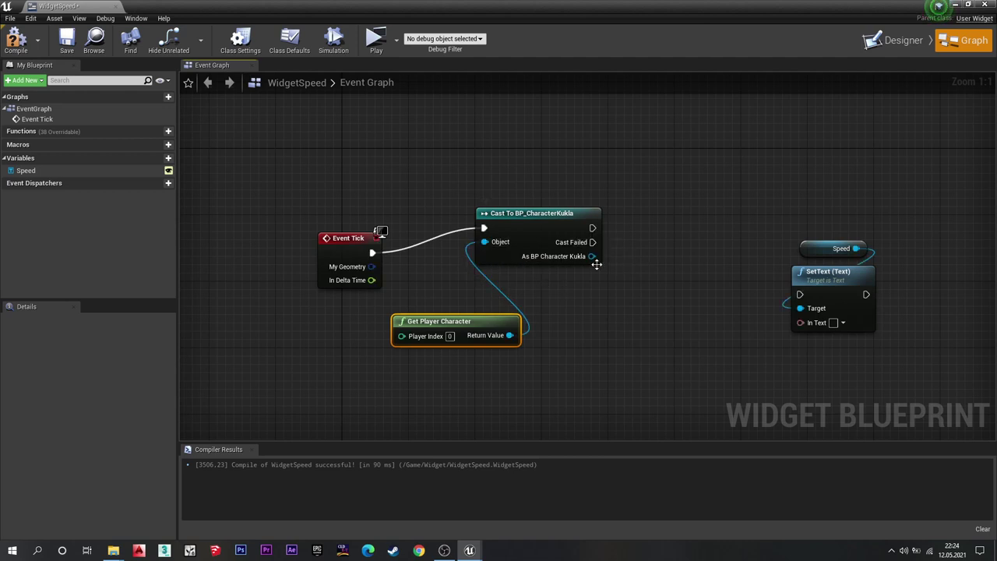
left_click_drag(592, 256, 609, 360)
Add Get Velocity on the cast BP_CharacterKukla and feed it into a VectorLength node.
type("get vel")
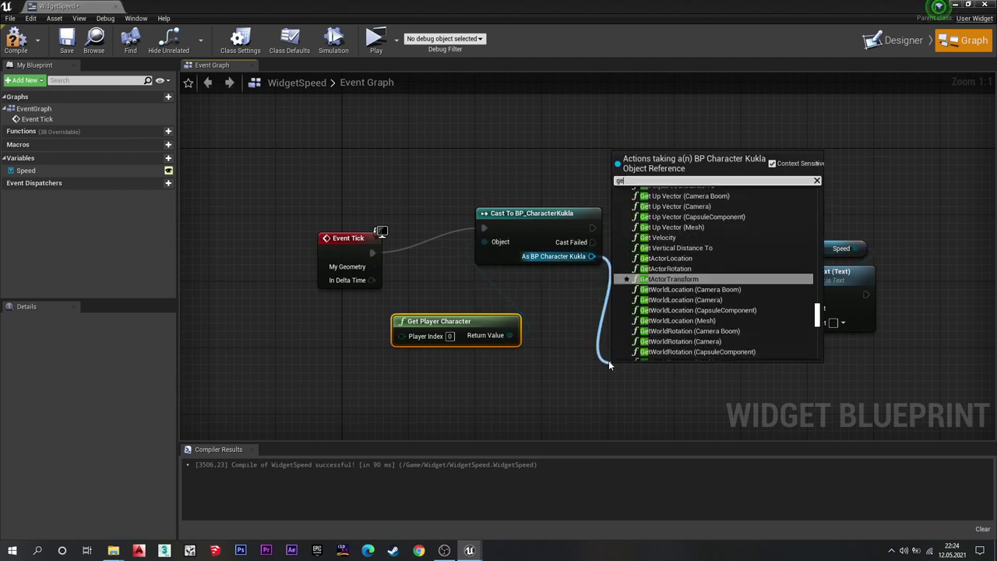
key("Return")
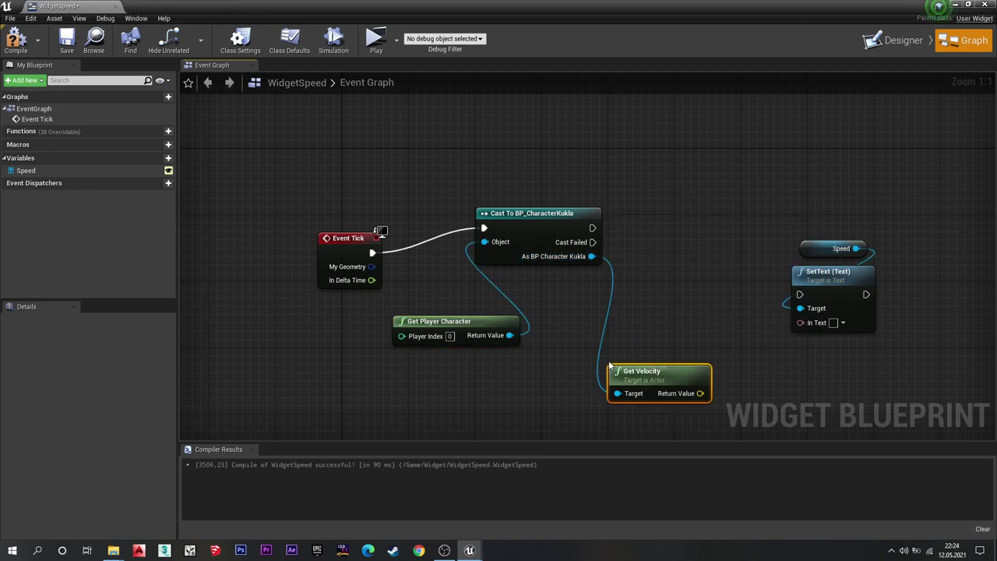
left_click_drag(637, 371, 598, 331)
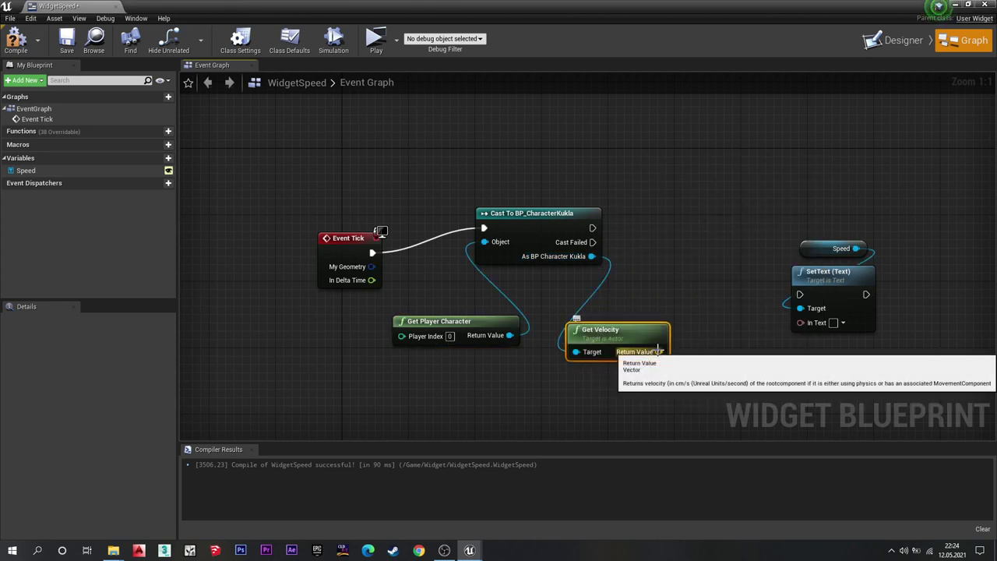
left_click_drag(660, 352, 686, 392)
type("vector")
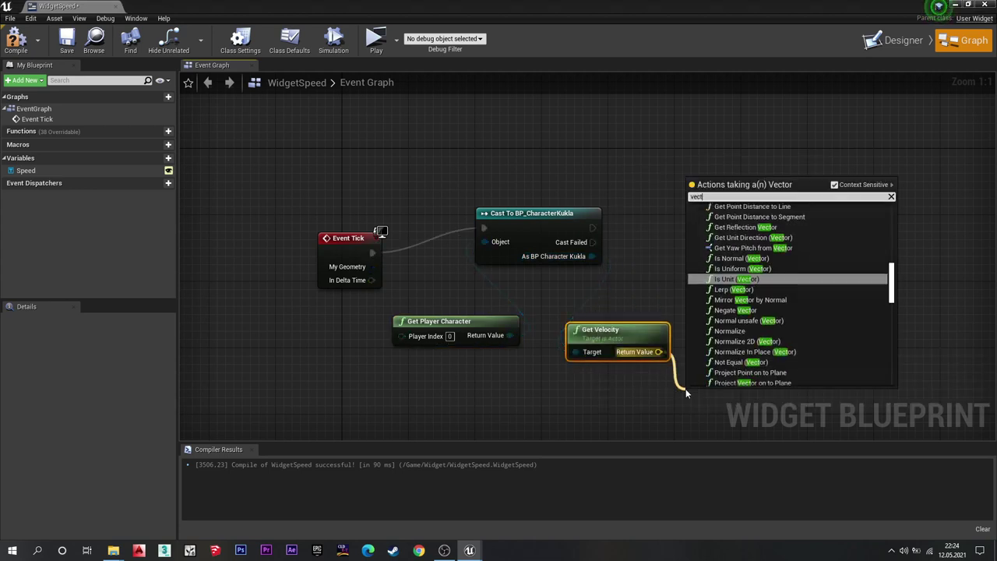
type(" length")
key("Return")
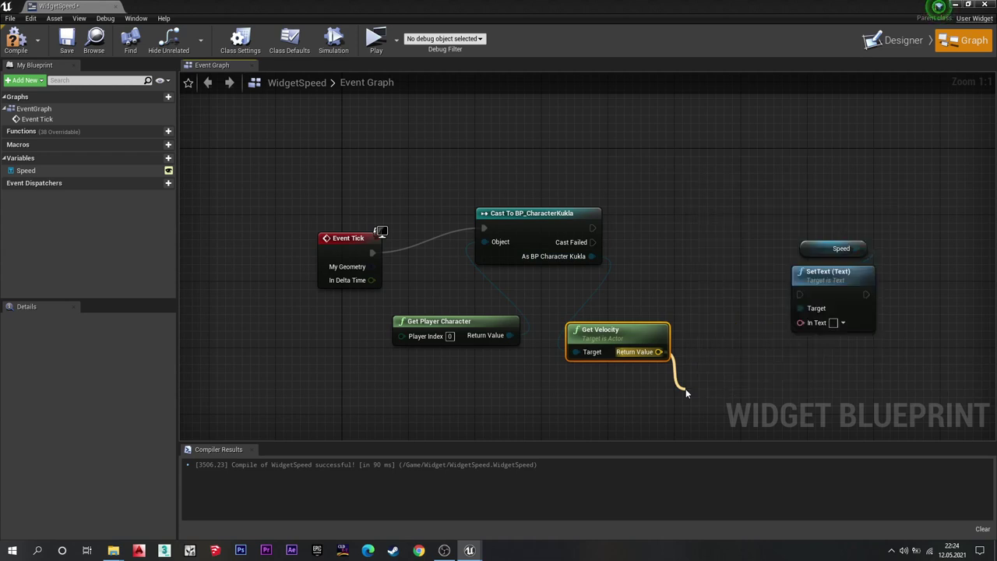
left_click_drag(736, 395, 613, 370)
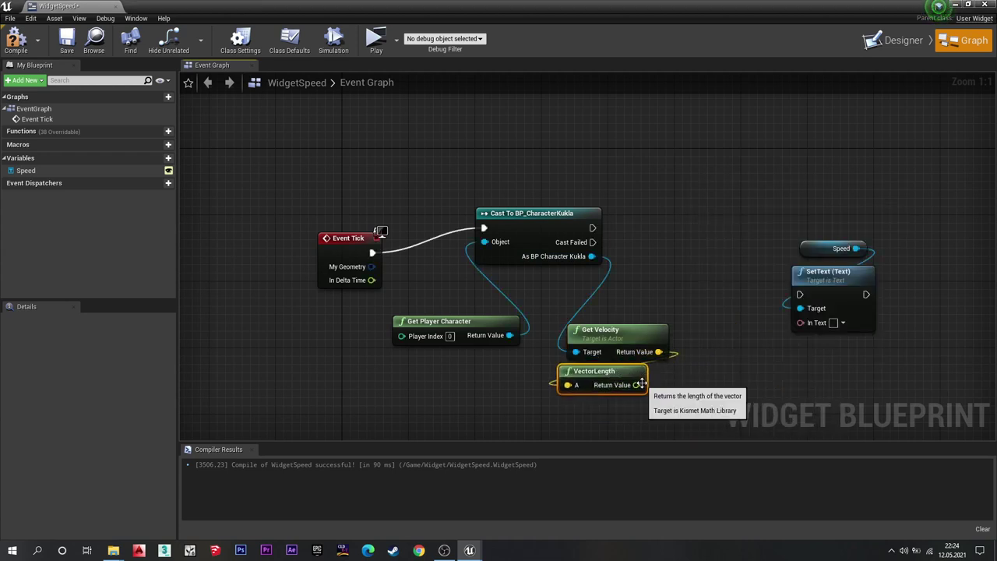
left_click_drag(637, 384, 747, 381)
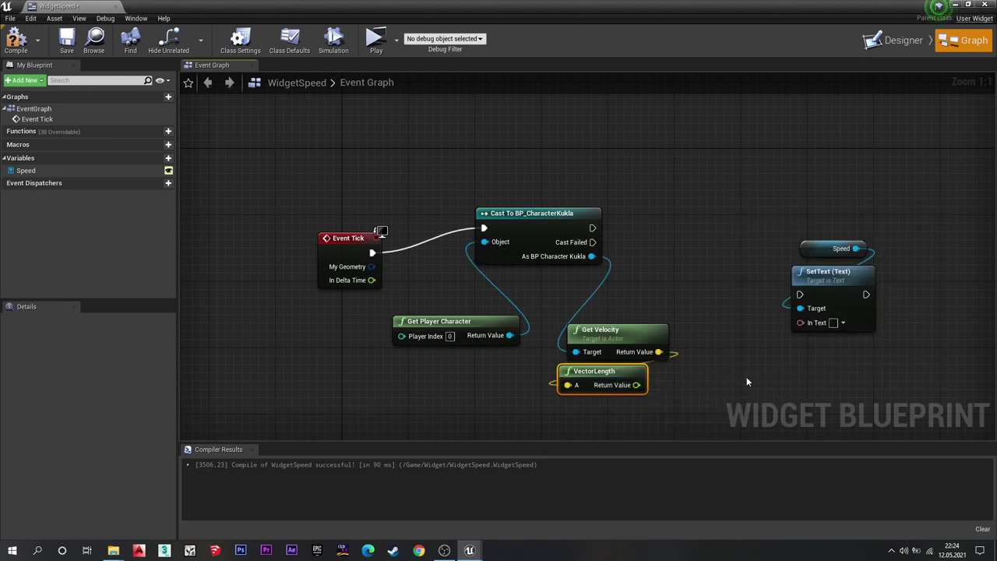
Round the velocity length down with a Floor node and feed it into Append's B input.
right_click(713, 365)
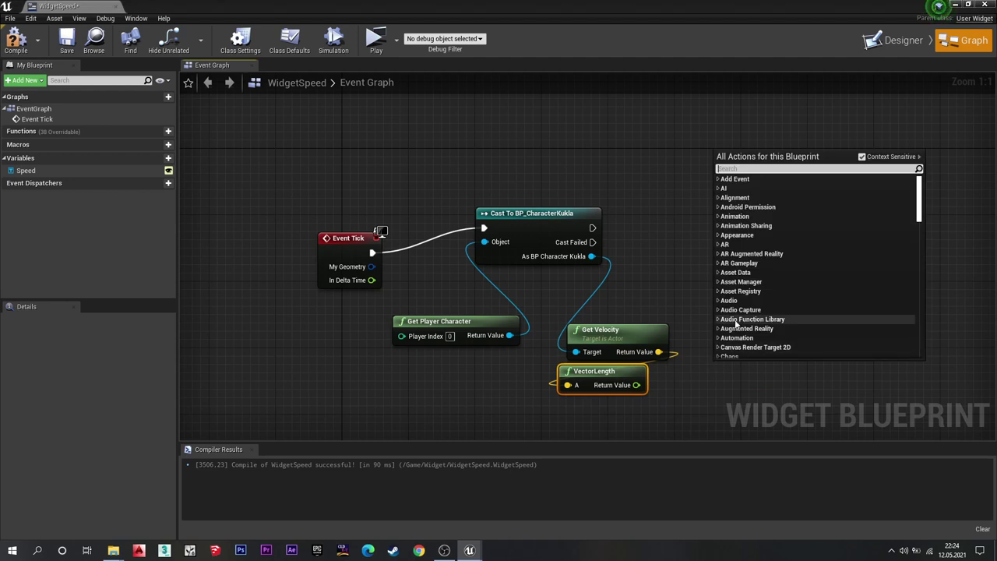
type("add")
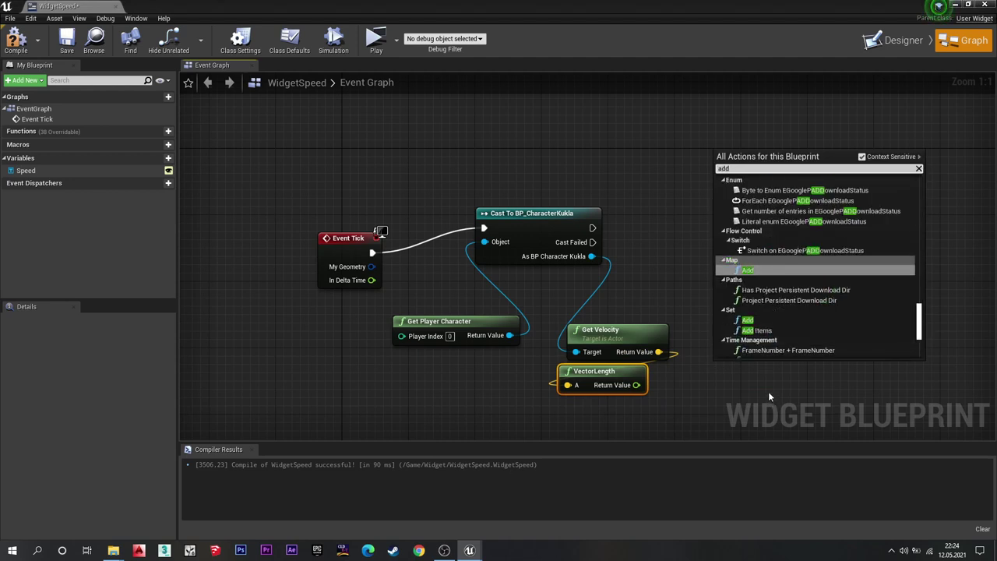
key("BackSpace")
key("BackSpace")
type("p")
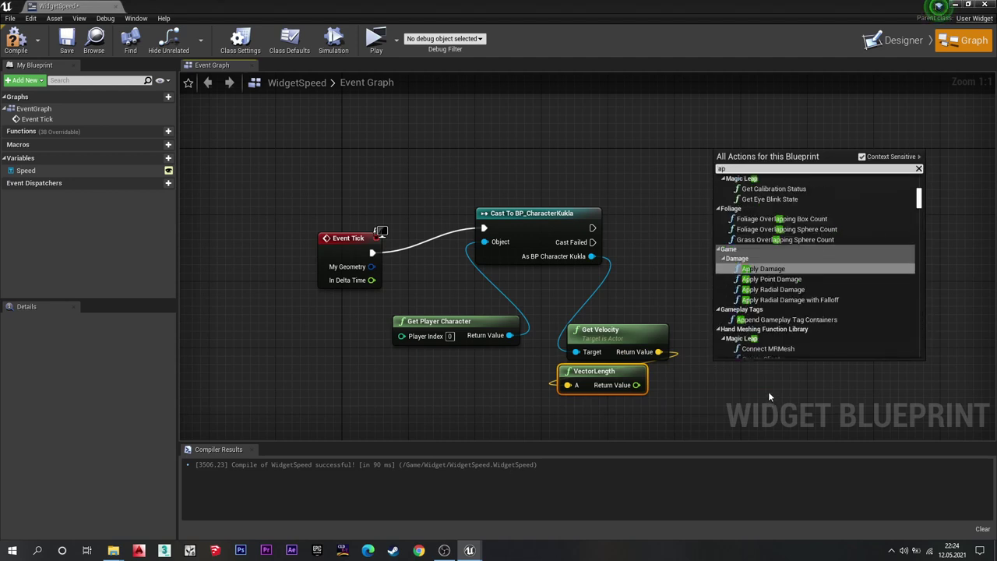
type("p")
key("BackSpace")
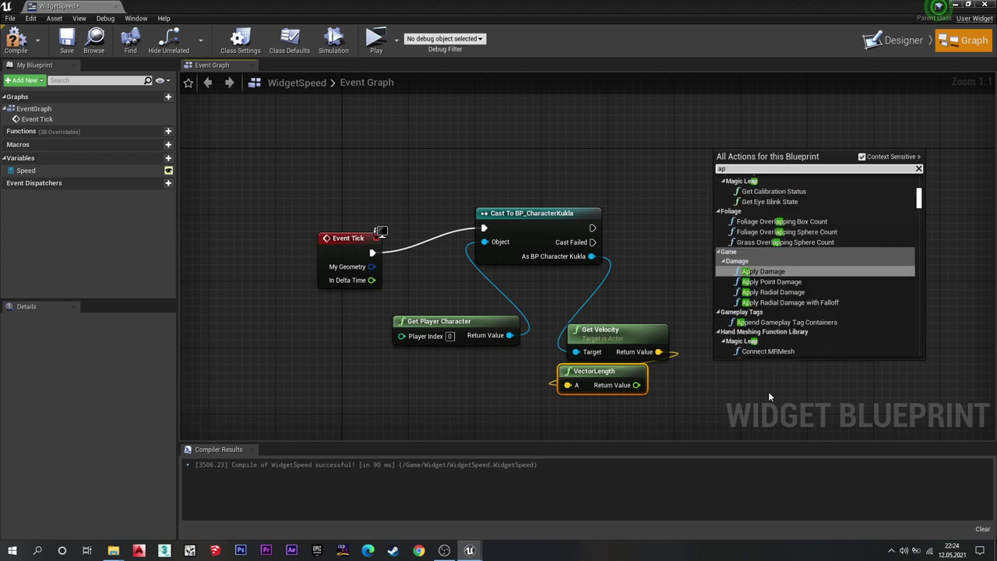
type("pend")
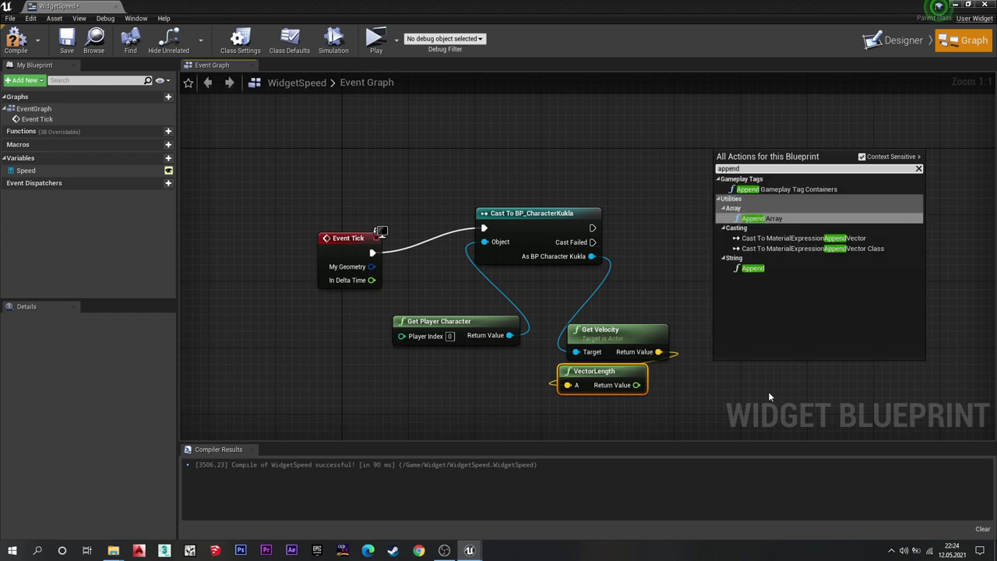
key("Down")
key("Down")
key("Escape")
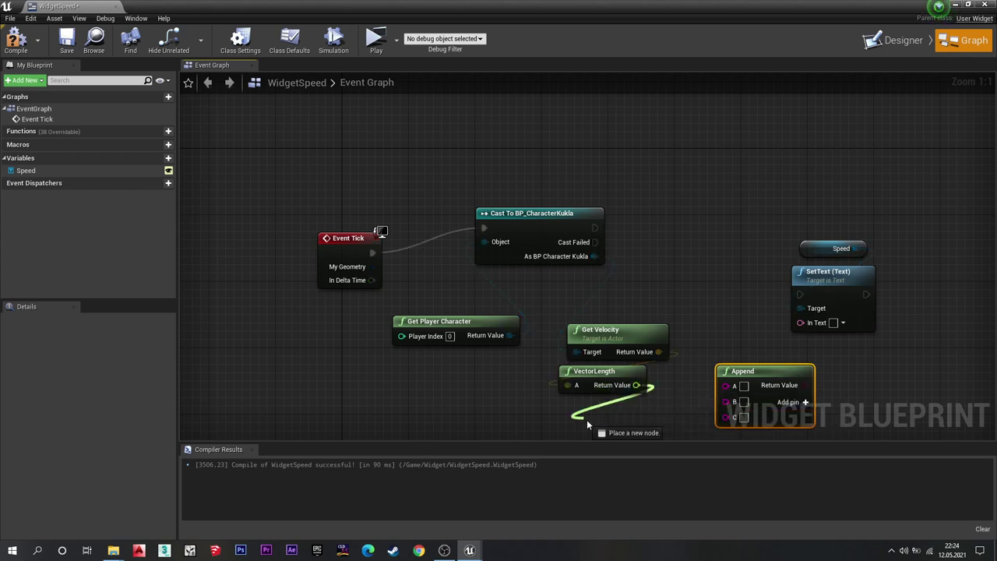
type("f")
mouse_move(637, 385)
left_mouse_down()
mouse_move(587, 420)
mouse_move(601, 397)
left_mouse_up()
type("loor")
key("Return")
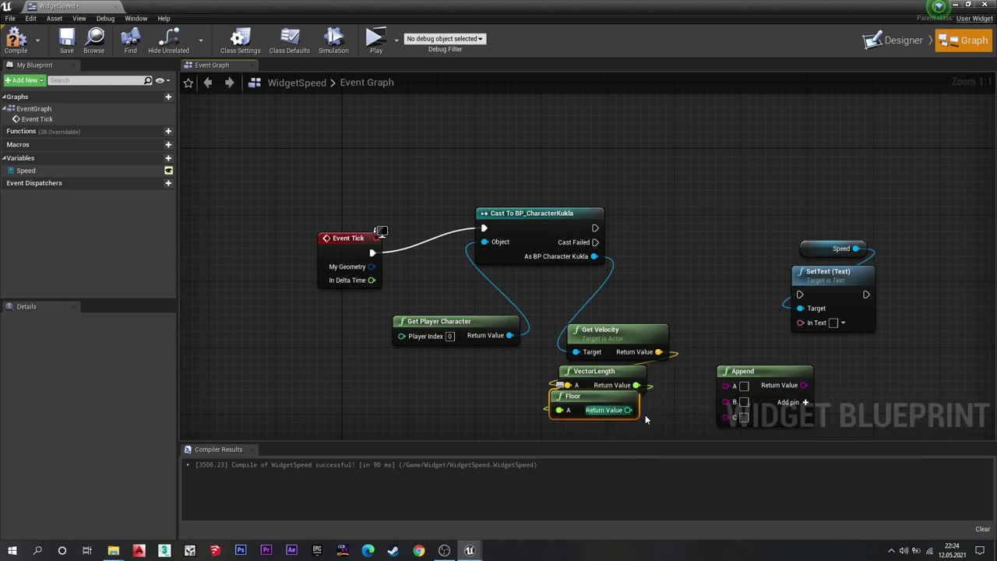
left_click_drag(627, 409, 726, 401)
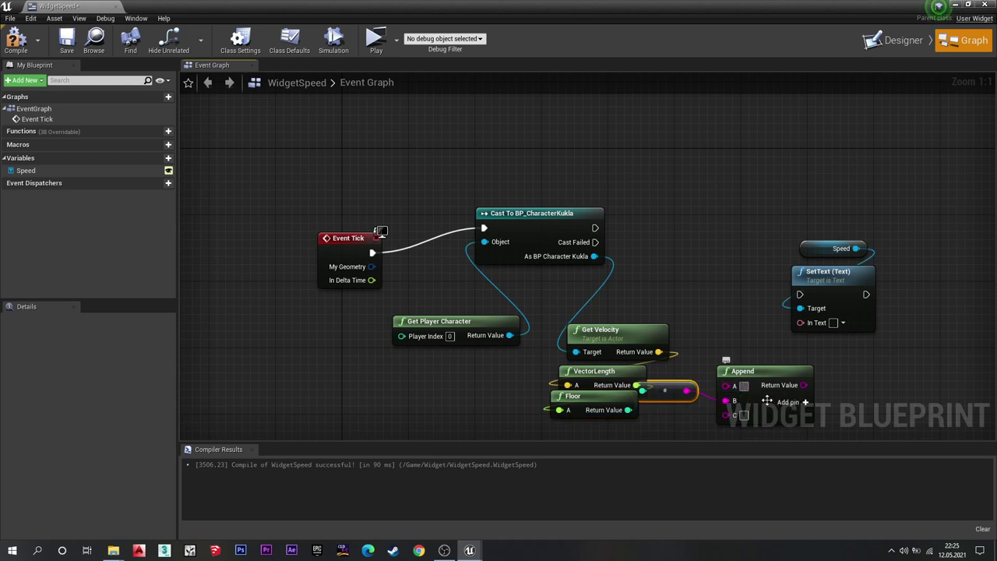
Set Append's A to 'Speed' and C to 'km/h', and wire it into SetText's In Text.
key("Caps_Lock")
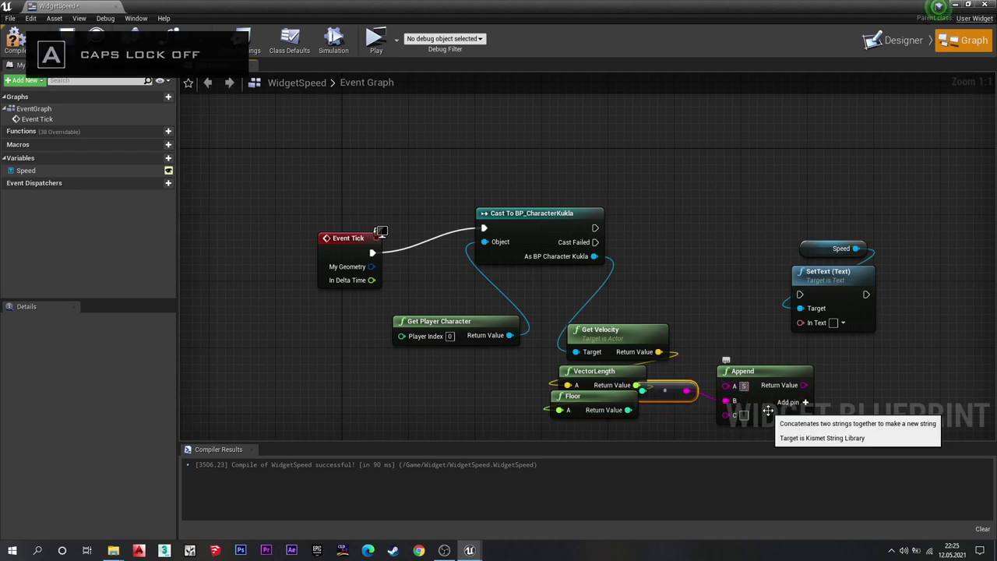
type("Speed")
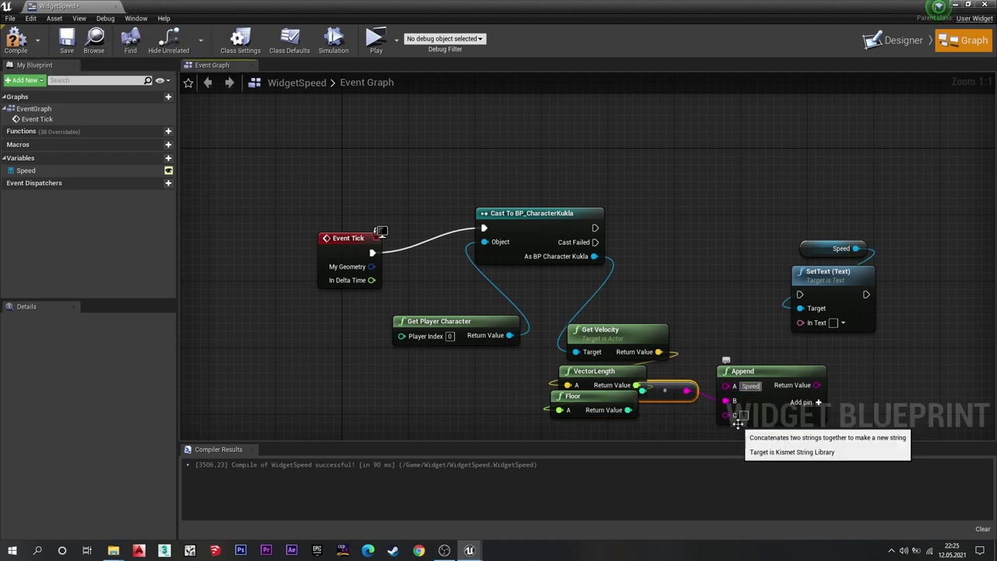
left_click(744, 415)
type("km/")
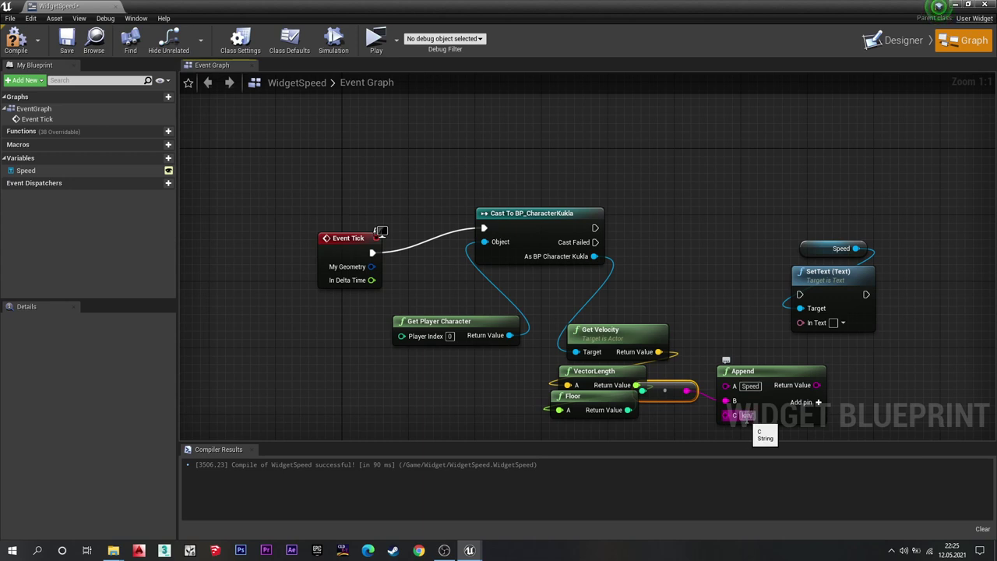
type("h")
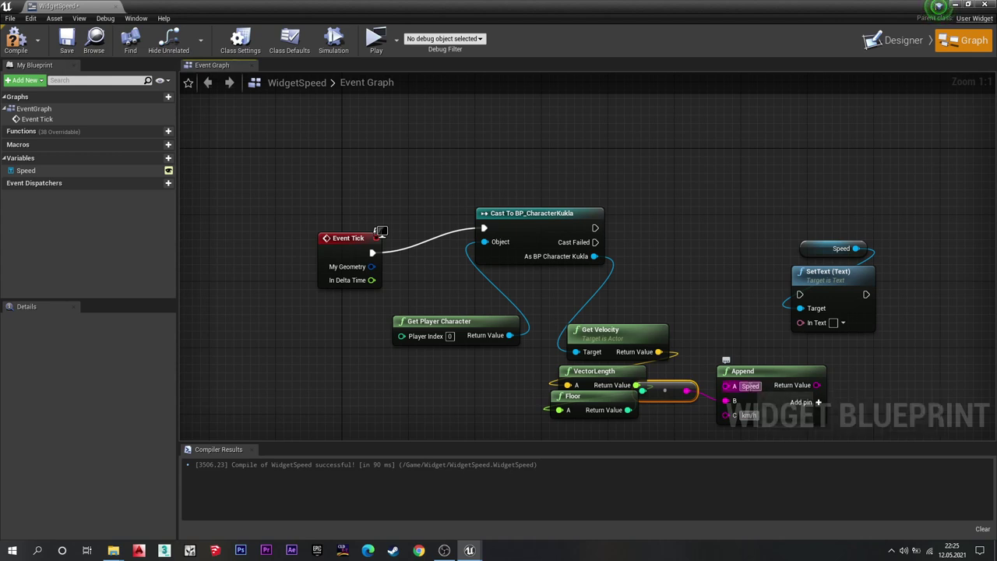
right_click(752, 386)
left_click(779, 410)
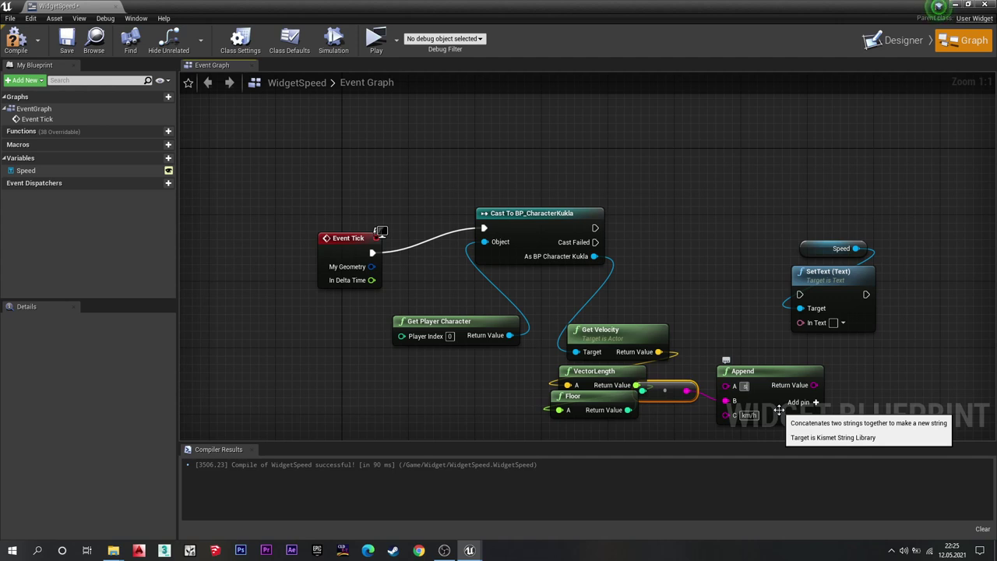
key("Caps_Lock")
type("ee")
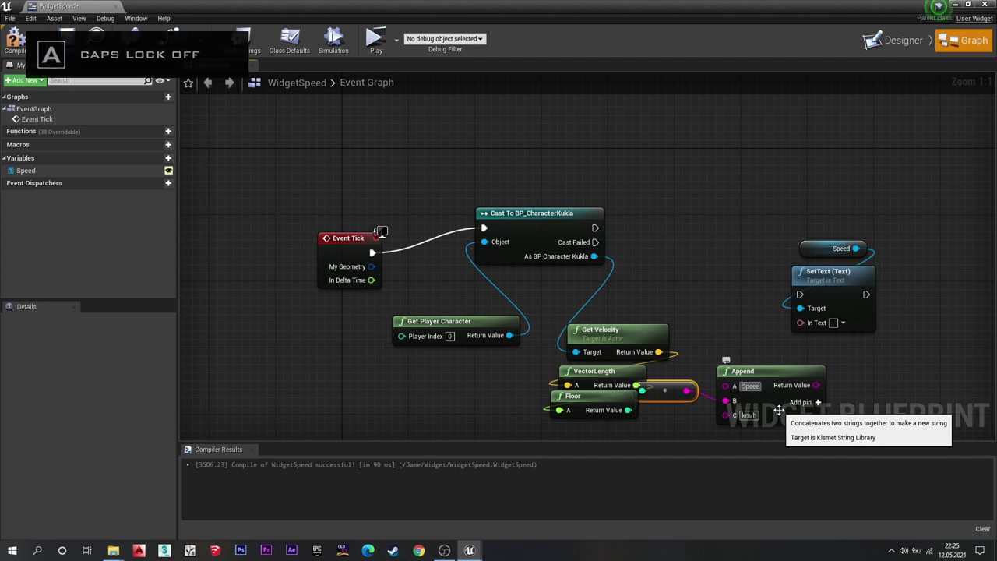
type("d")
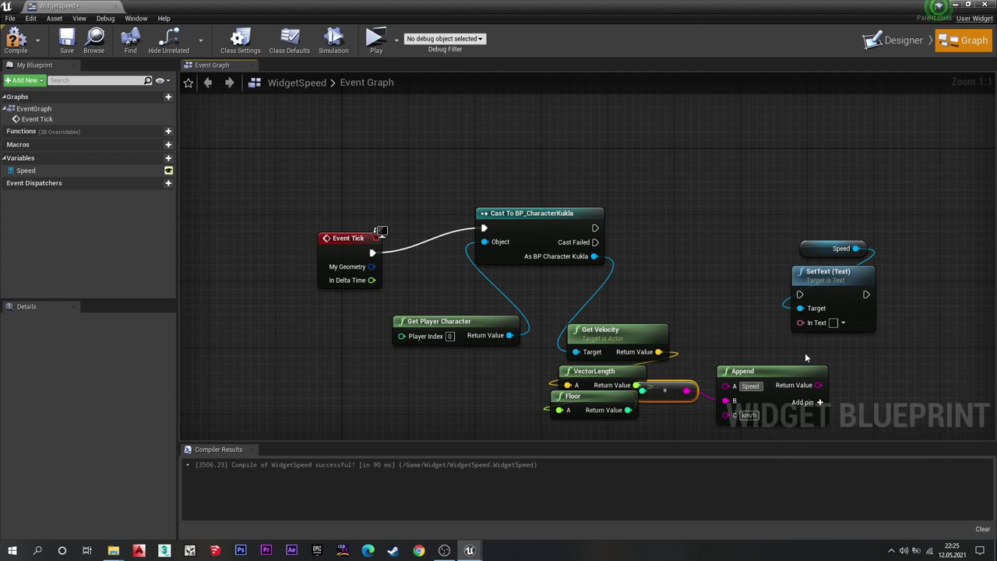
left_click_drag(818, 384, 799, 322)
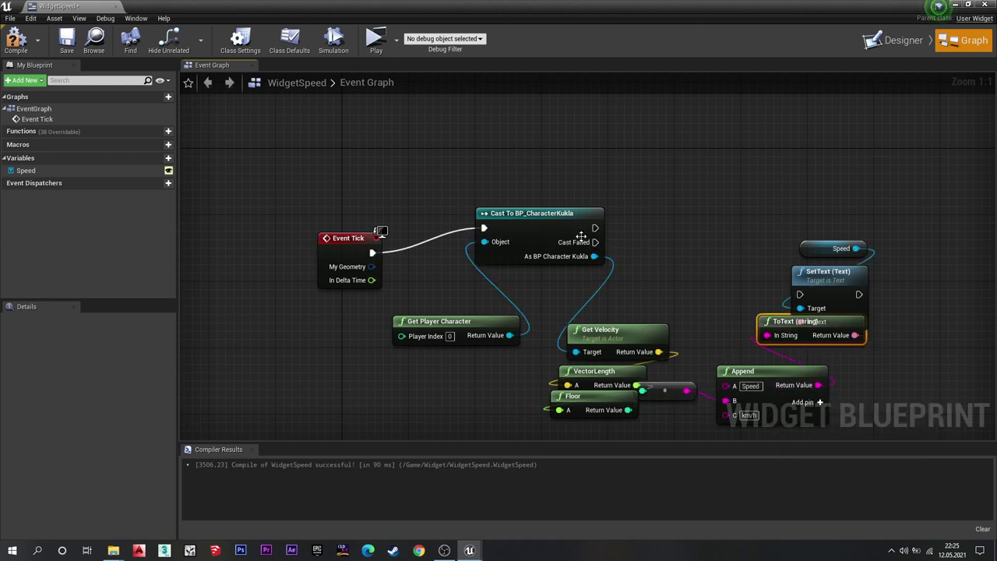
Run SetText after the cast and group all speed nodes in a 'Screen text' comment.
left_click_drag(595, 227, 798, 295)
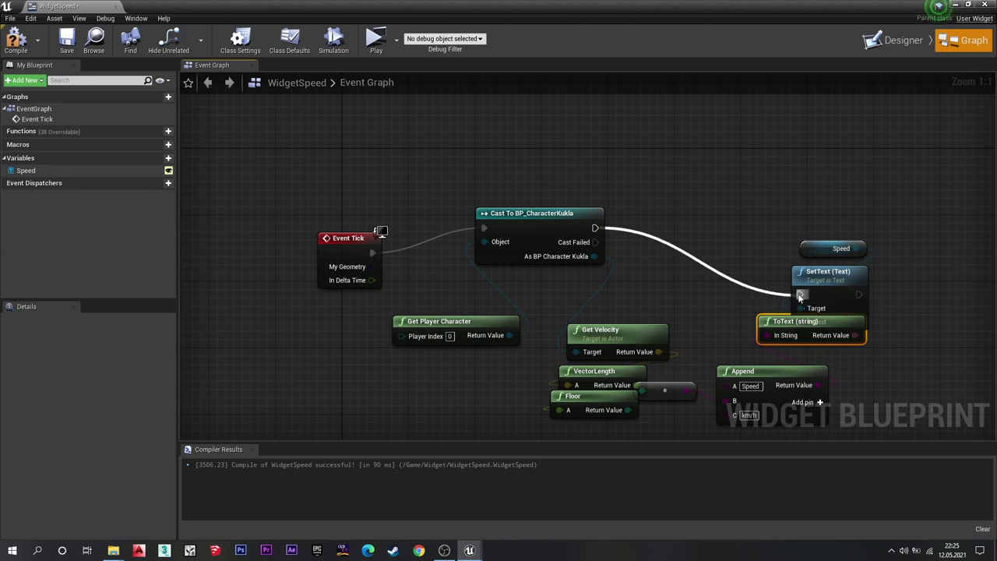
scroll(727, 243, "down", 3)
left_click_drag(901, 141, 409, 411)
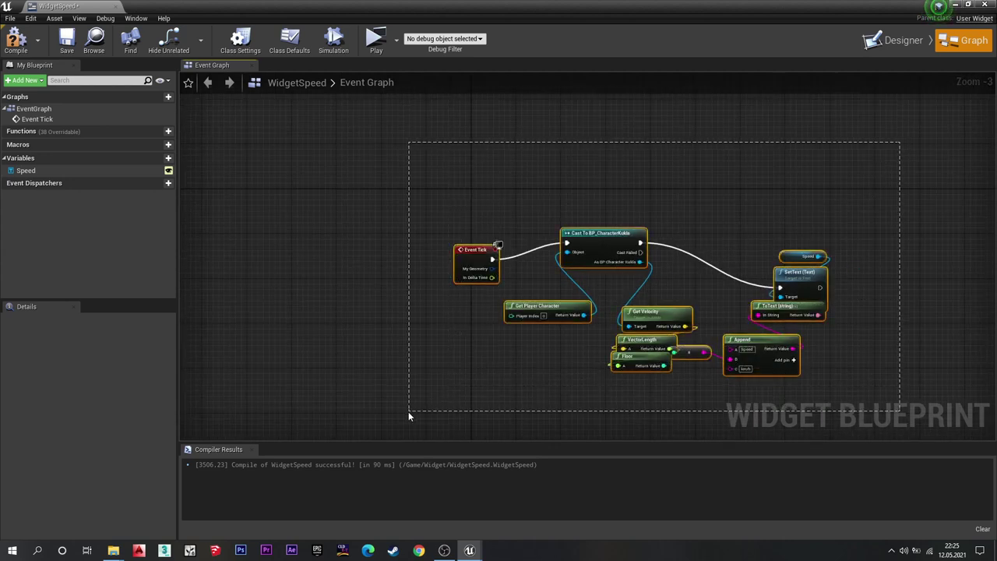
key("c")
key("Caps_Lock")
type("S")
key("Caps_Lock")
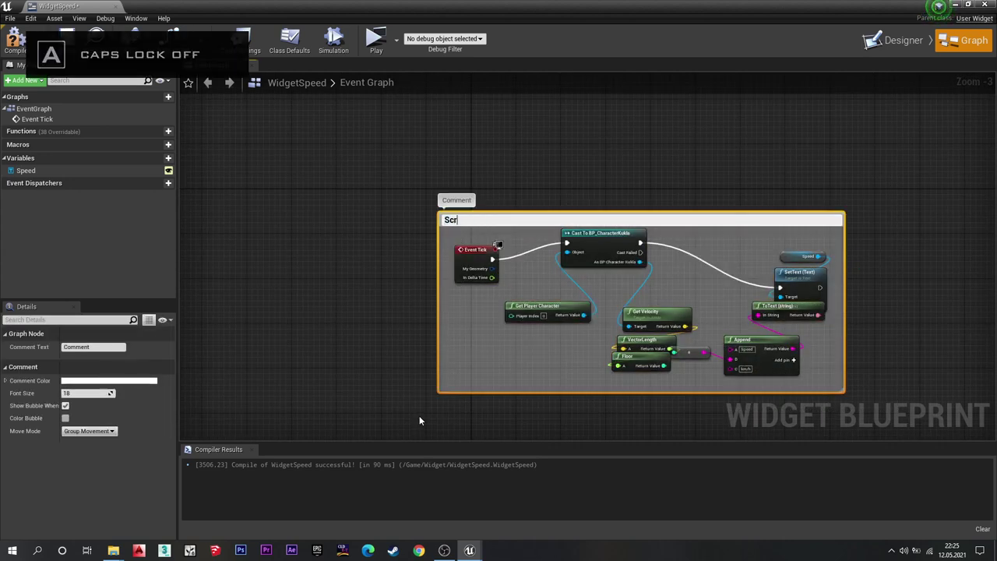
type("tex")
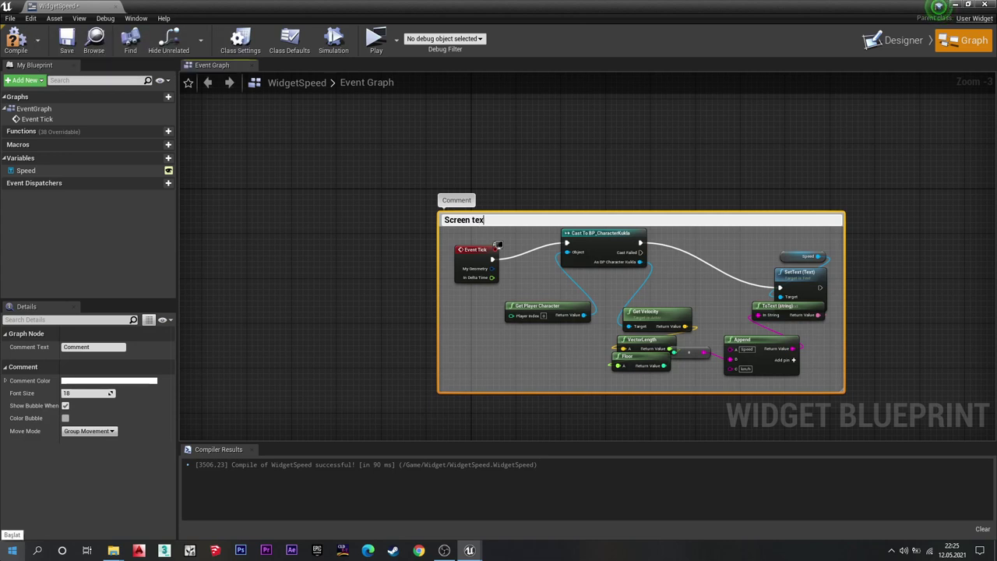
type("t")
left_click(347, 213)
key("Home")
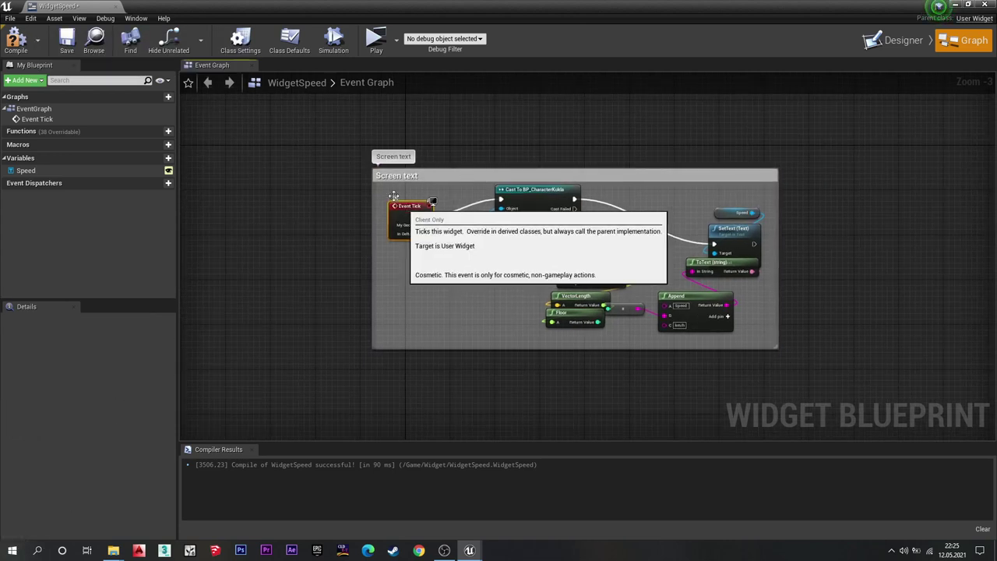
Compile the WidgetSpeed blueprint and close its editor.
left_click(405, 215)
left_click(15, 39)
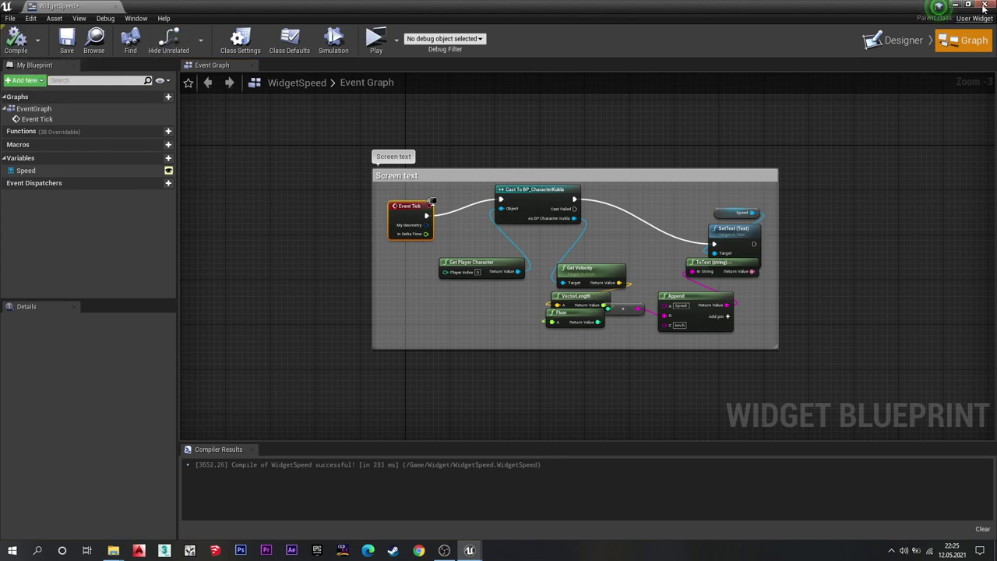
left_click(963, 7)
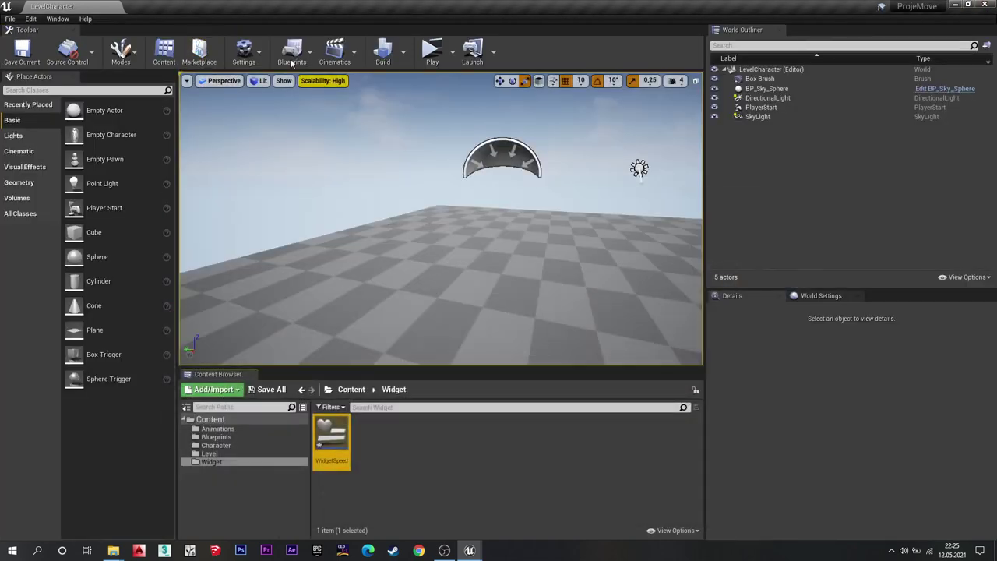
Open the Level Blueprint, delete its Event Tick node, and compile.
left_click(295, 61)
left_click(448, 127)
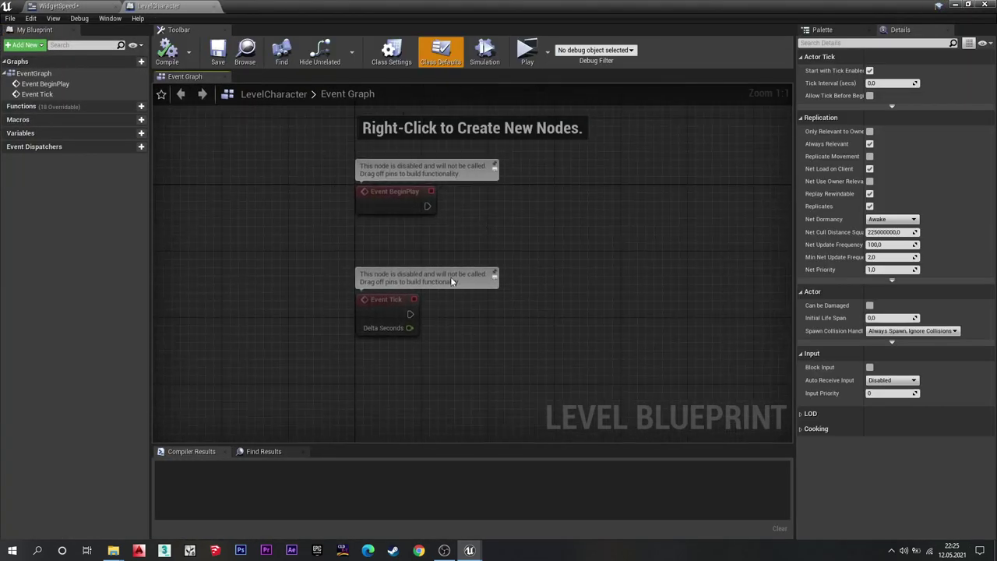
left_click_drag(470, 289, 332, 343)
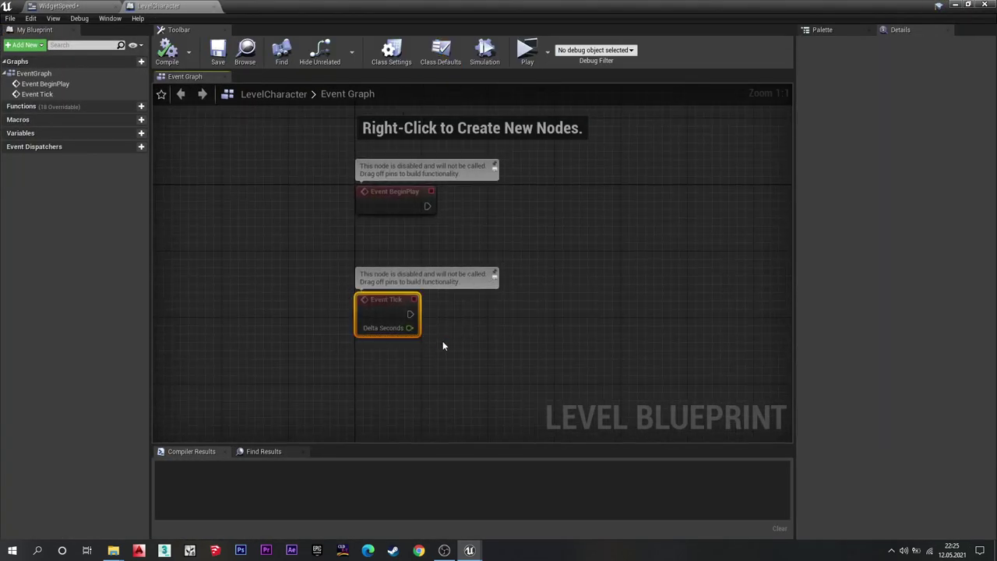
key("Delete")
left_click(166, 53)
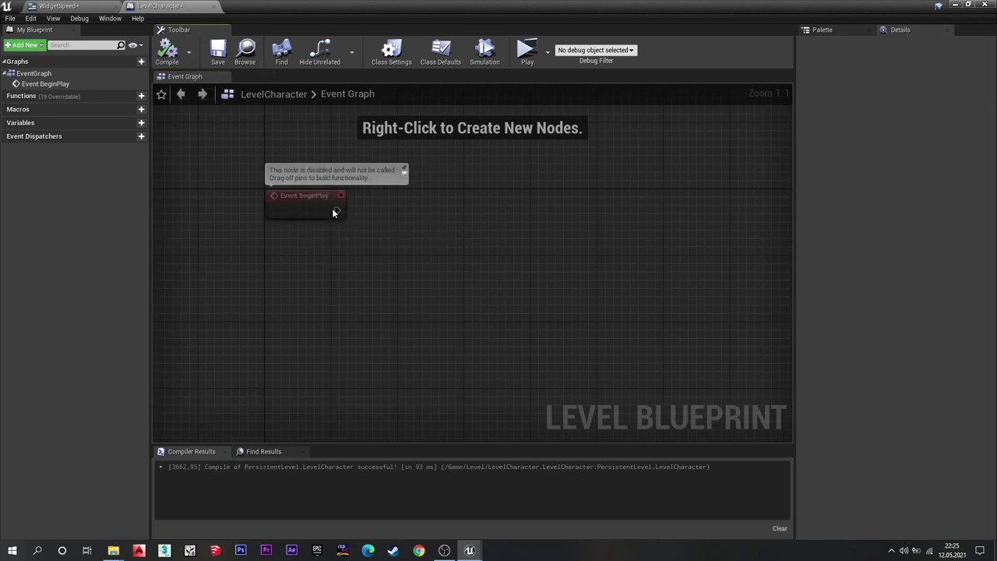
Add Create Widget after BeginPlay with class WidgetSpeed and Get Player Controller as owning player.
mouse_move(337, 210)
left_mouse_down()
mouse_move(360, 222)
mouse_move(460, 219)
left_mouse_up()
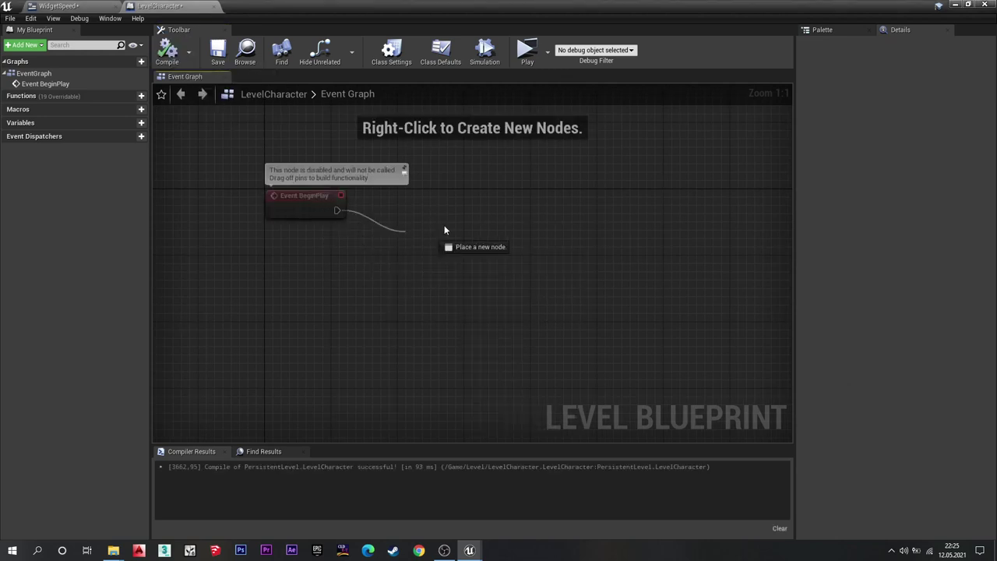
type("get a")
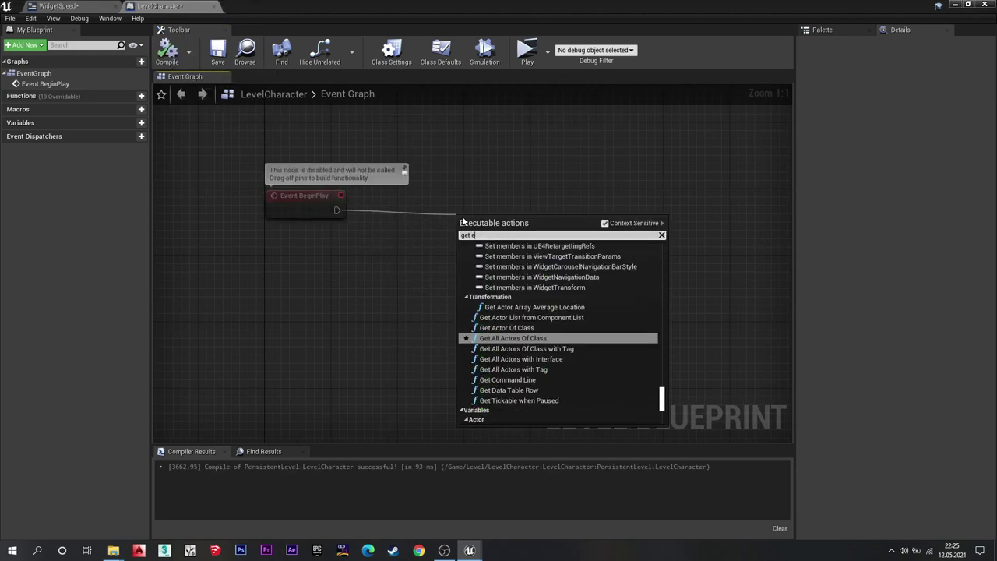
key("BackSpace")
key("BackSpace")
key("BackSpace")
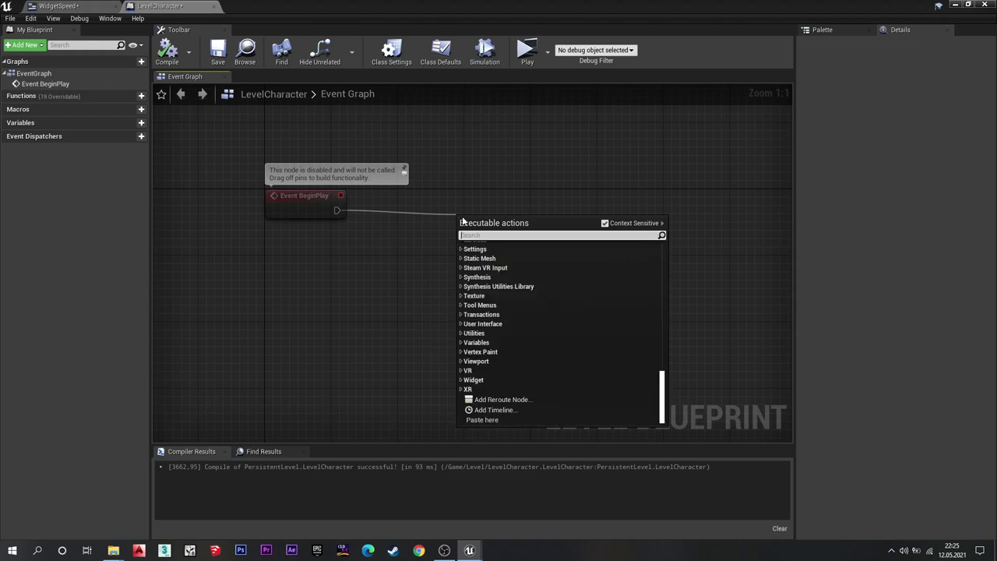
type("crea")
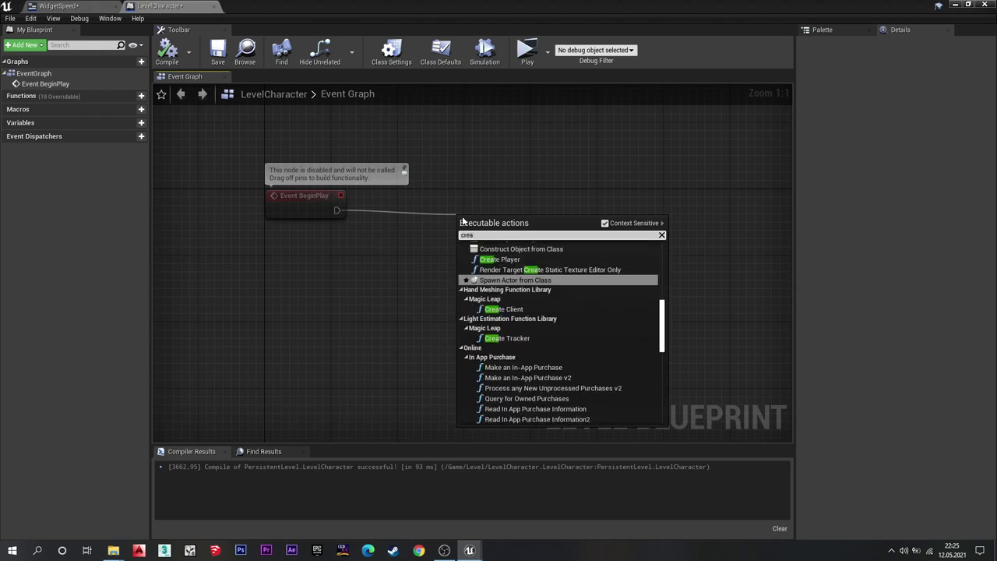
type("te widget")
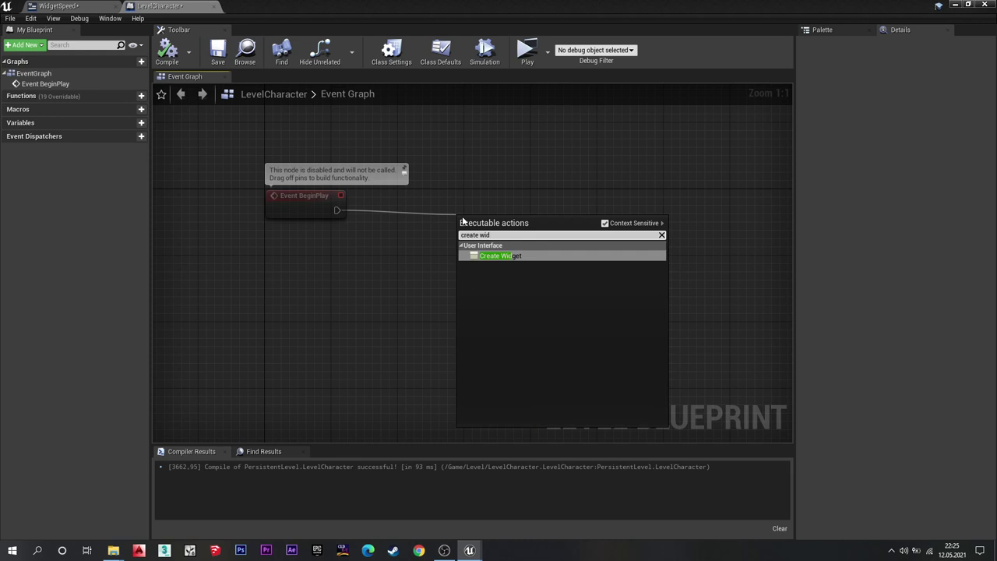
key("Return")
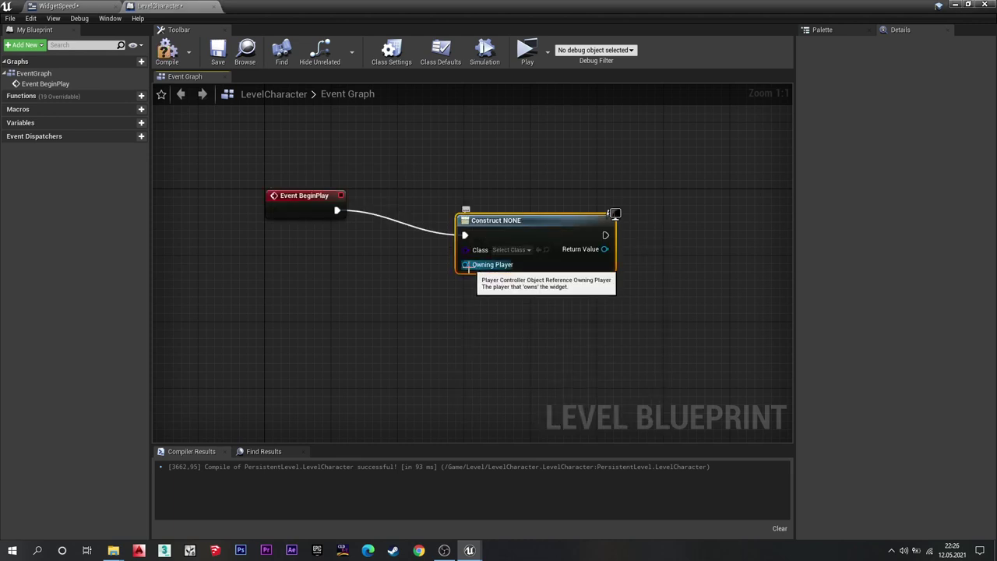
left_click_drag(467, 264, 417, 330)
type("get ch")
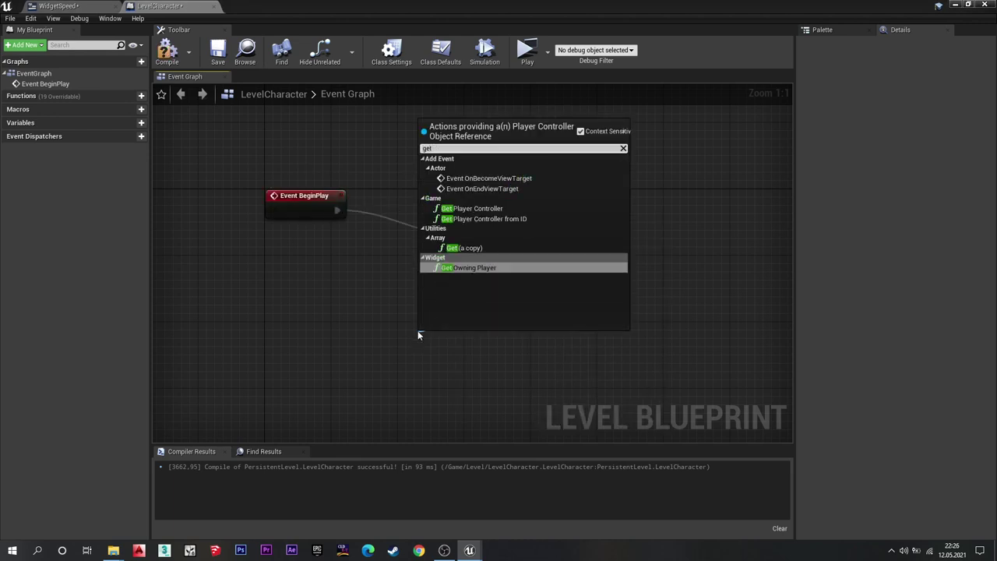
key("BackSpace")
key("BackSpace")
key("BackSpace")
type("c")
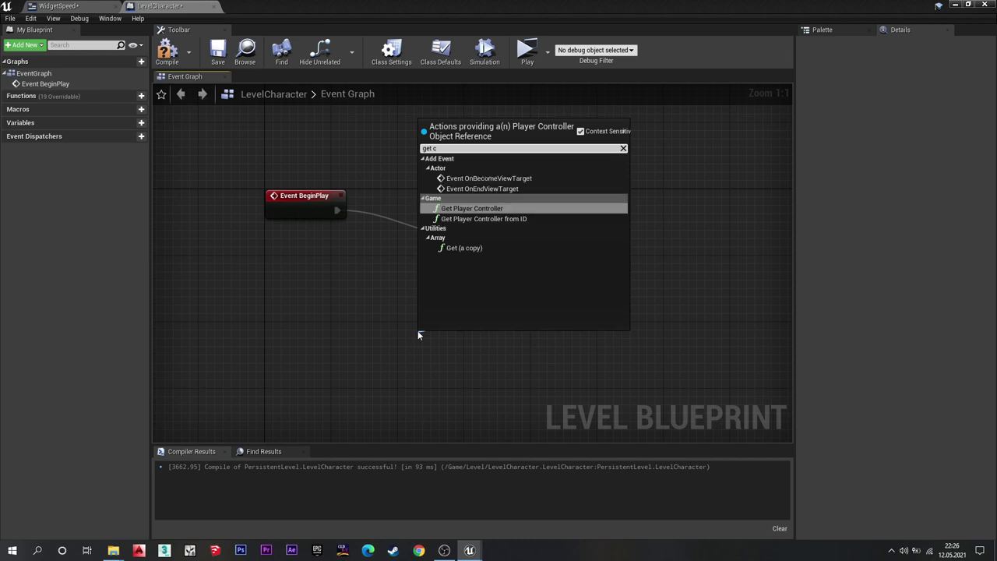
key("Return")
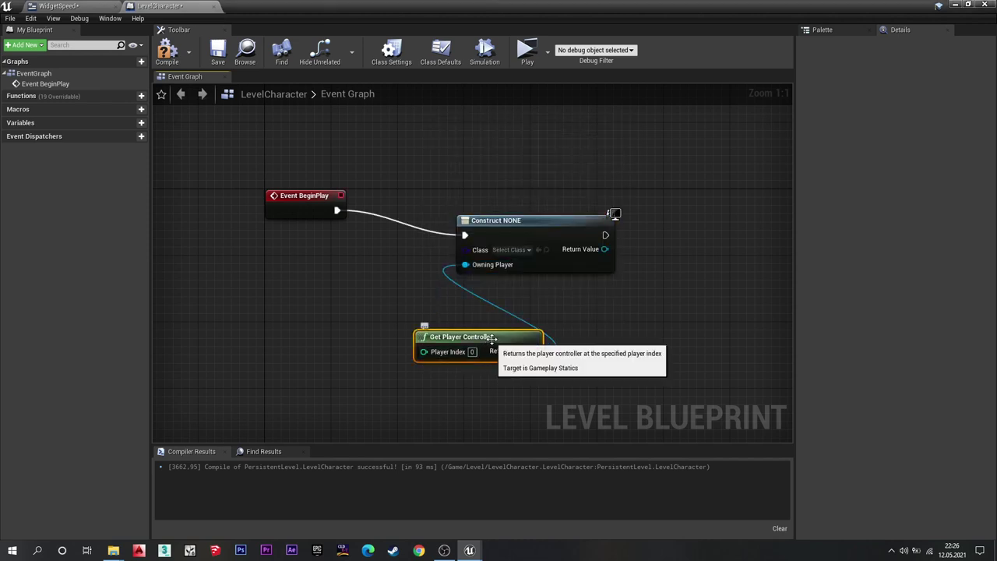
left_click_drag(491, 337, 508, 304)
left_click(510, 249)
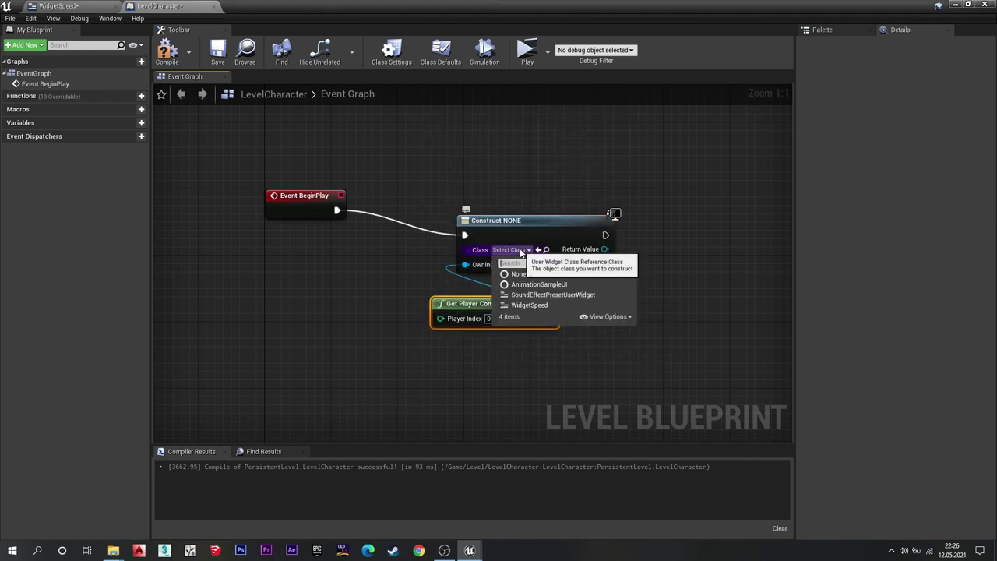
left_click(540, 304)
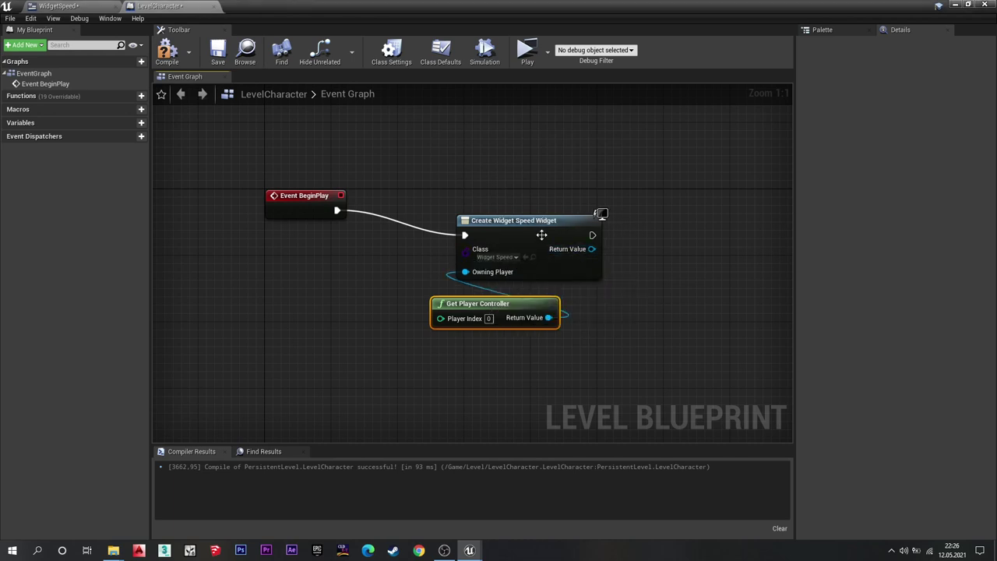
mouse_move(541, 235)
left_mouse_down()
mouse_move(656, 247)
mouse_move(668, 235)
left_mouse_up()
Add an Add to Player Screen node targeting the created widget, then compile.
type("scree")
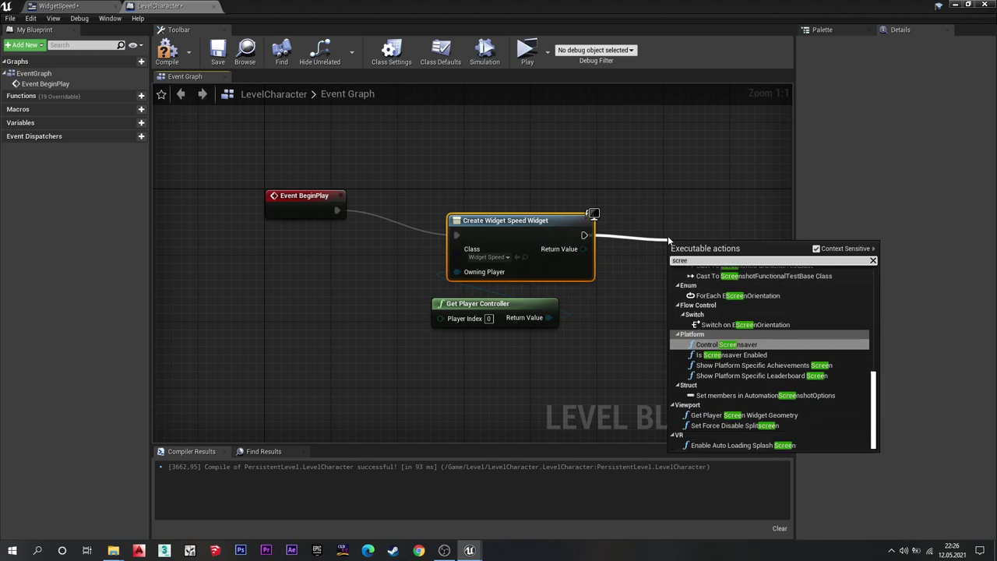
key("BackSpace")
key("BackSpace")
key("BackSpace")
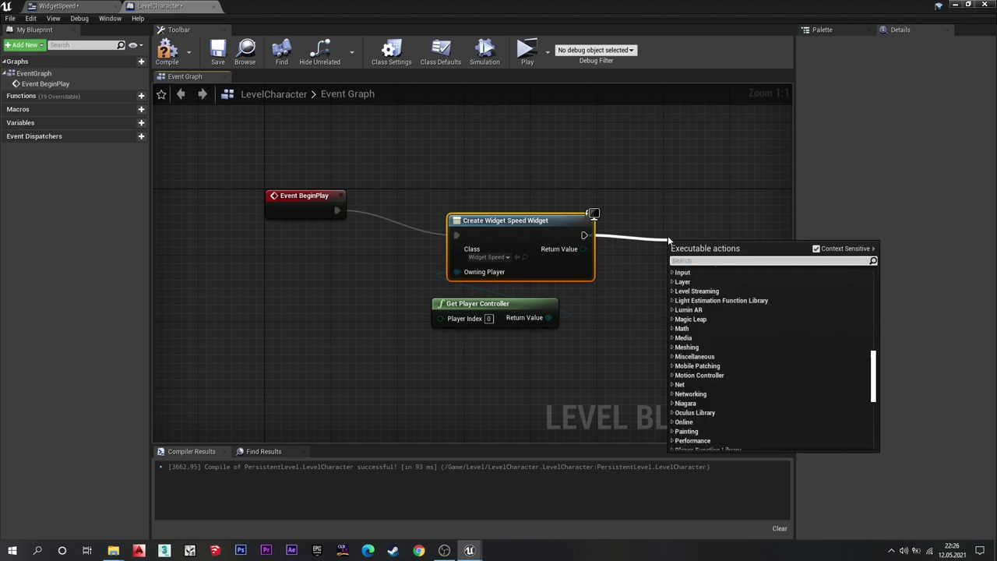
type("add sce")
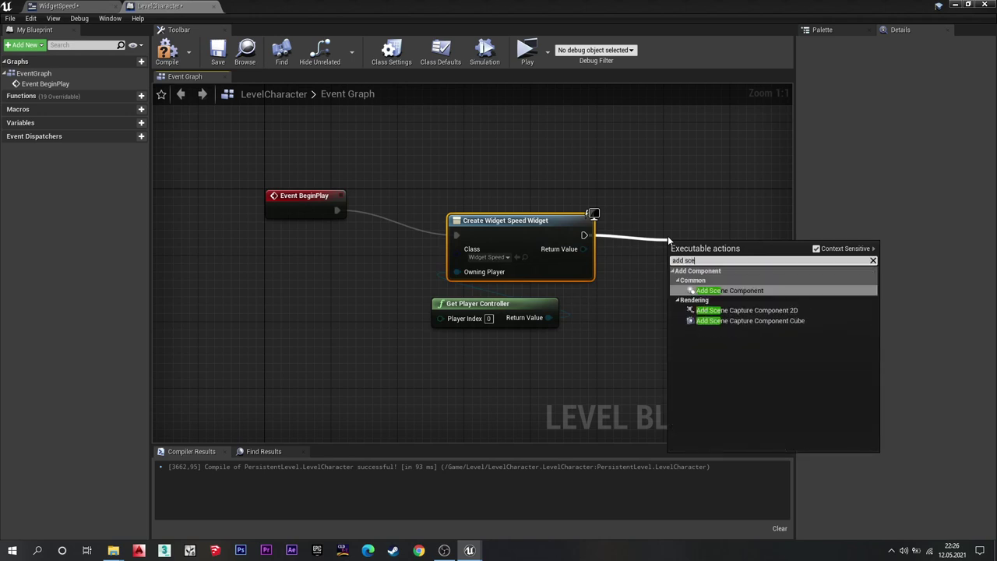
type("r")
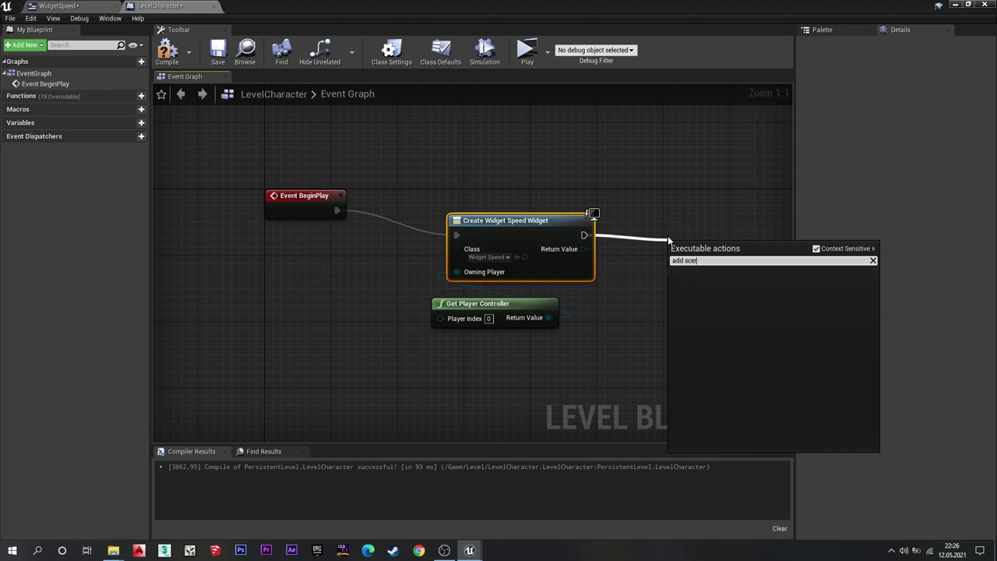
key("BackSpace")
key("BackSpace")
type("re")
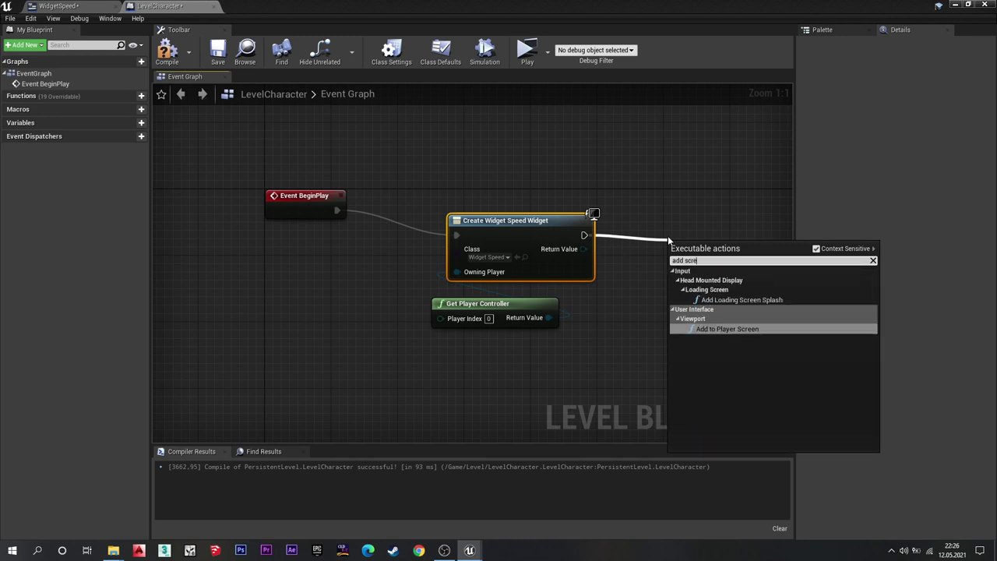
key("Return")
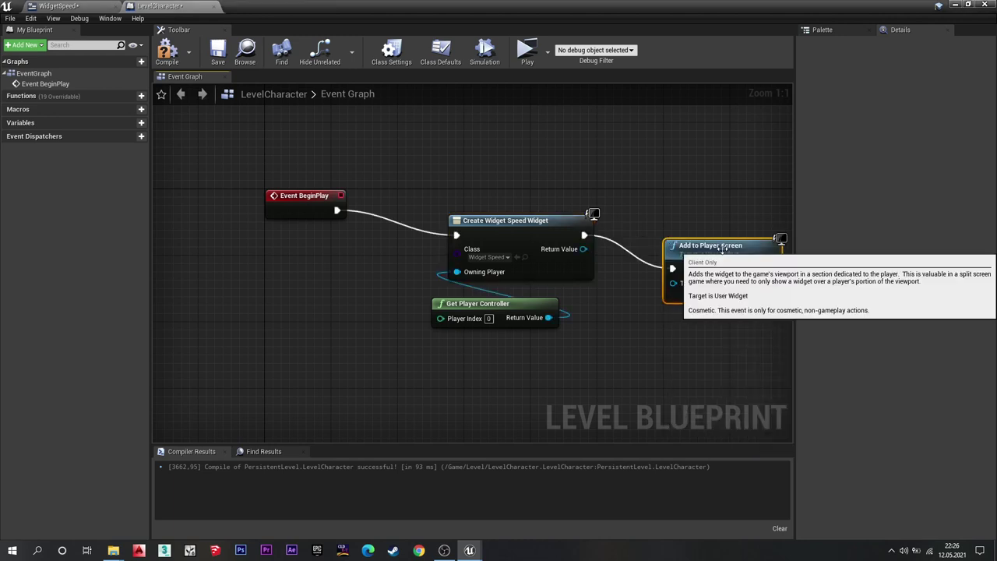
left_click_drag(584, 249, 659, 250)
left_click(166, 50)
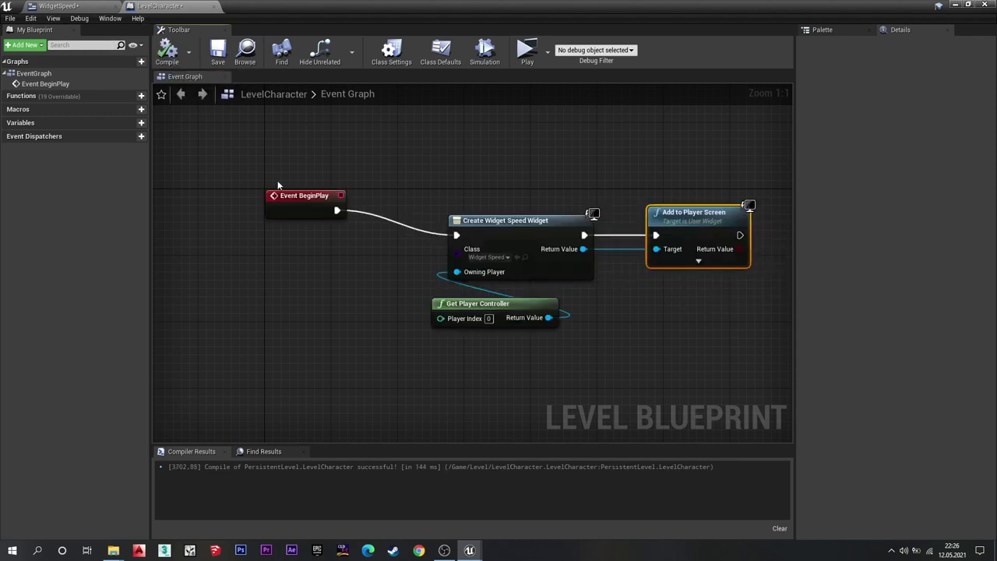
Group the four BeginPlay widget nodes in a comment titled 'playerScreen'.
left_click_drag(297, 191, 301, 216)
left_click_drag(778, 164, 224, 352)
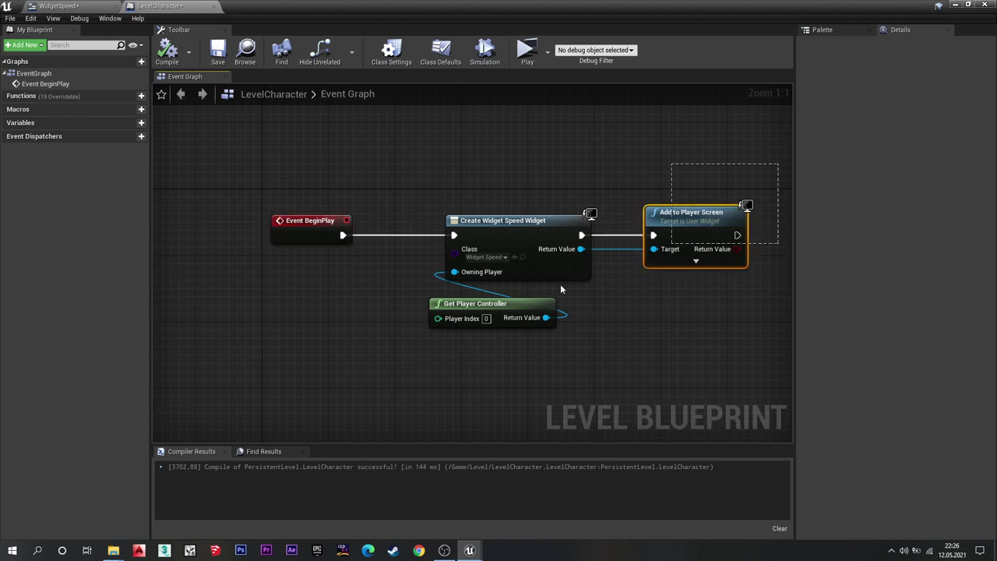
key("c")
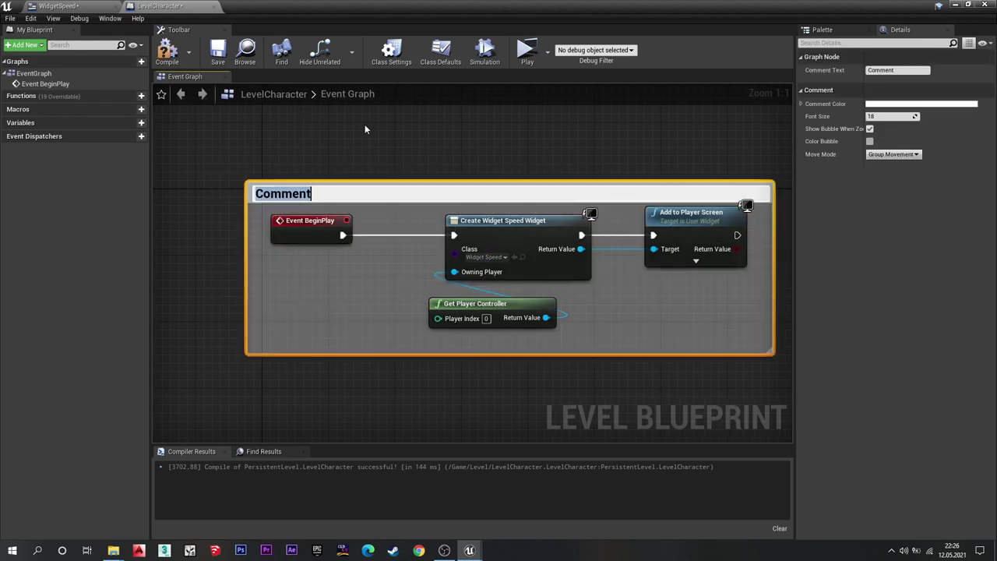
key("Caps_Lock")
type("S")
key("Caps_Lock")
type("p")
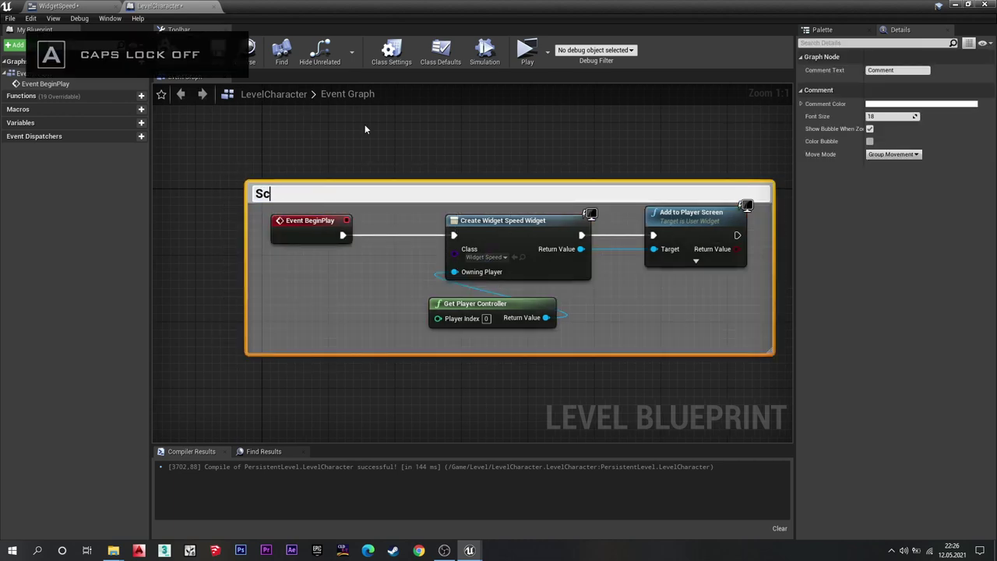
key("BackSpace")
key("BackSpace")
type("player")
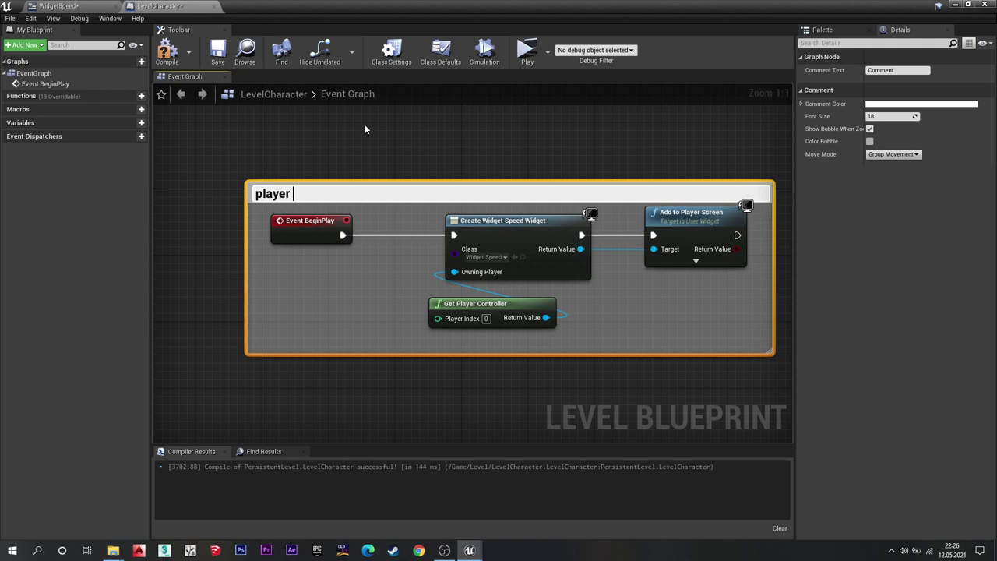
type(" scree")
type("n")
key("Left")
key("Left")
key("Left")
key("Right")
key("Delete")
key("Delete")
key("Caps_Lock")
type("S")
key("Caps_Lock")
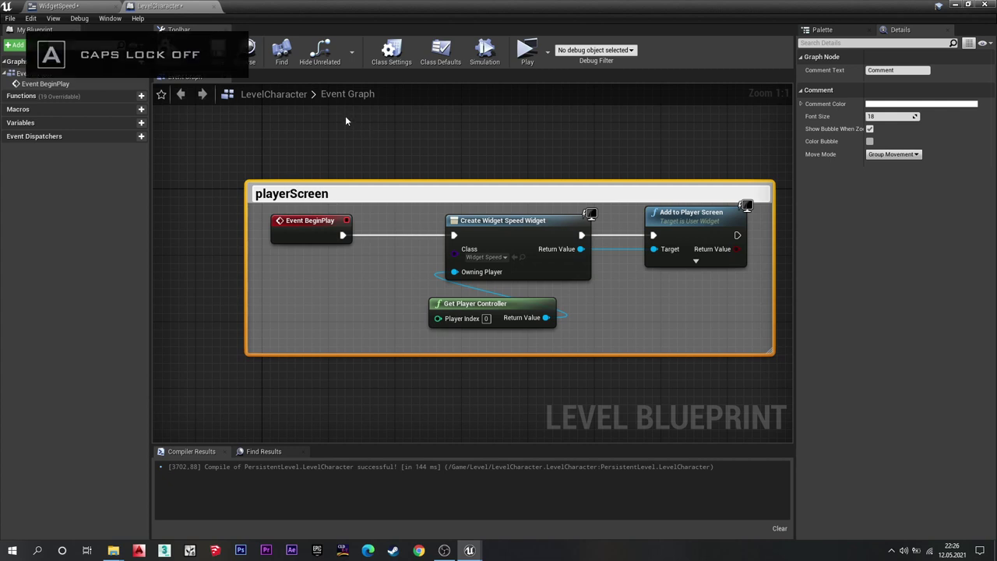
left_click(345, 115)
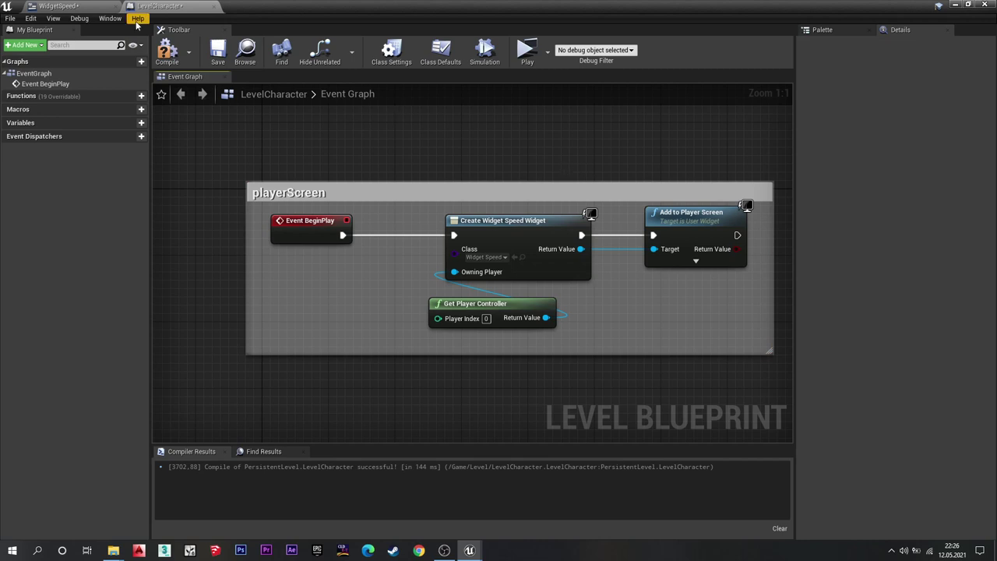
Compile and play-test the level, walking and sprinting to watch the km/h readout.
left_click(167, 51)
left_click(528, 51)
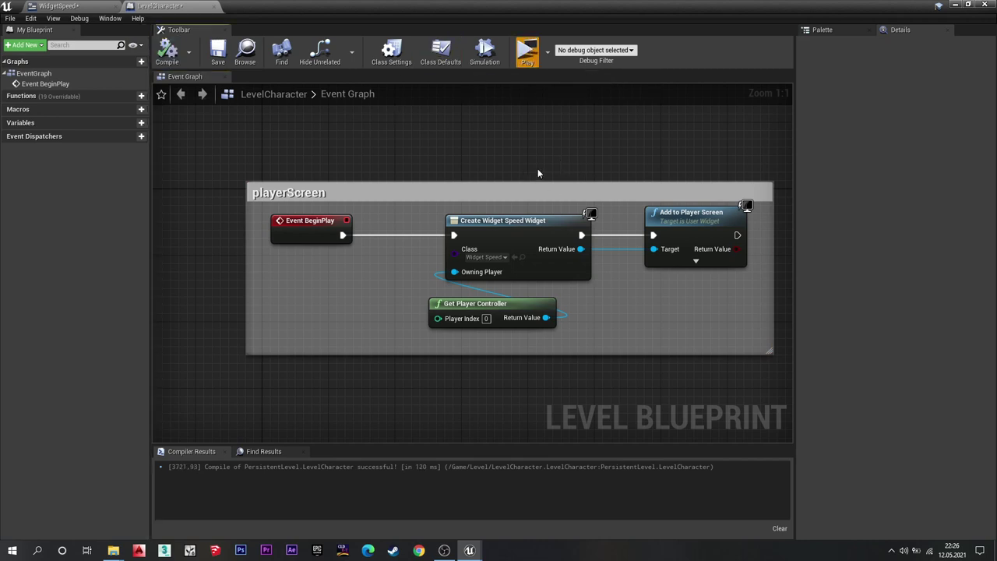
key("w")
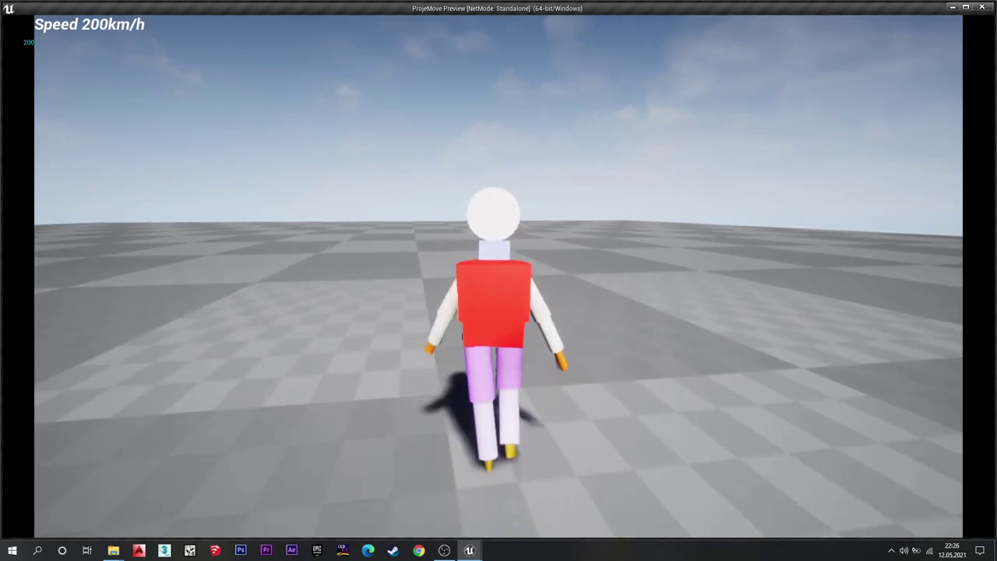
key("shift")
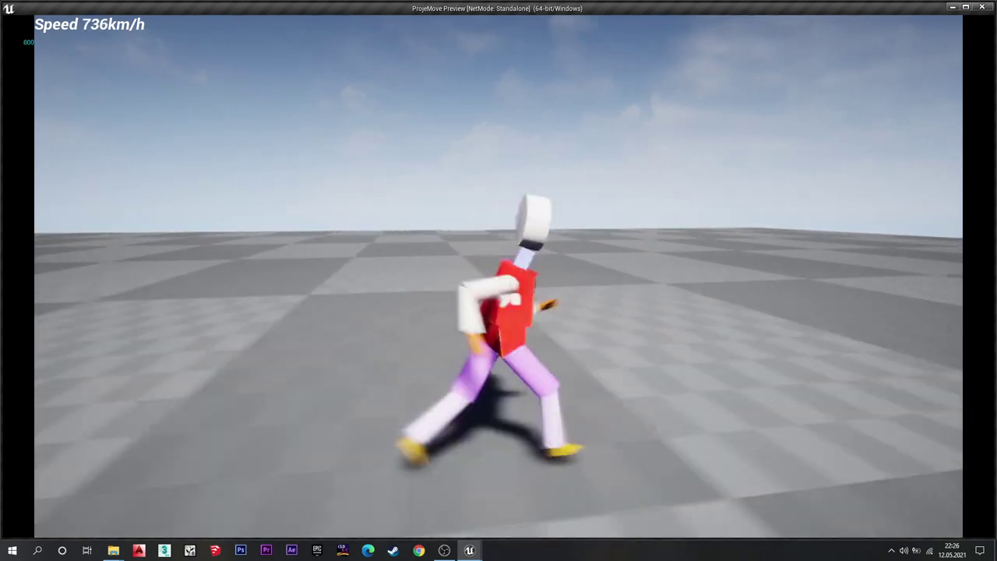
key("s")
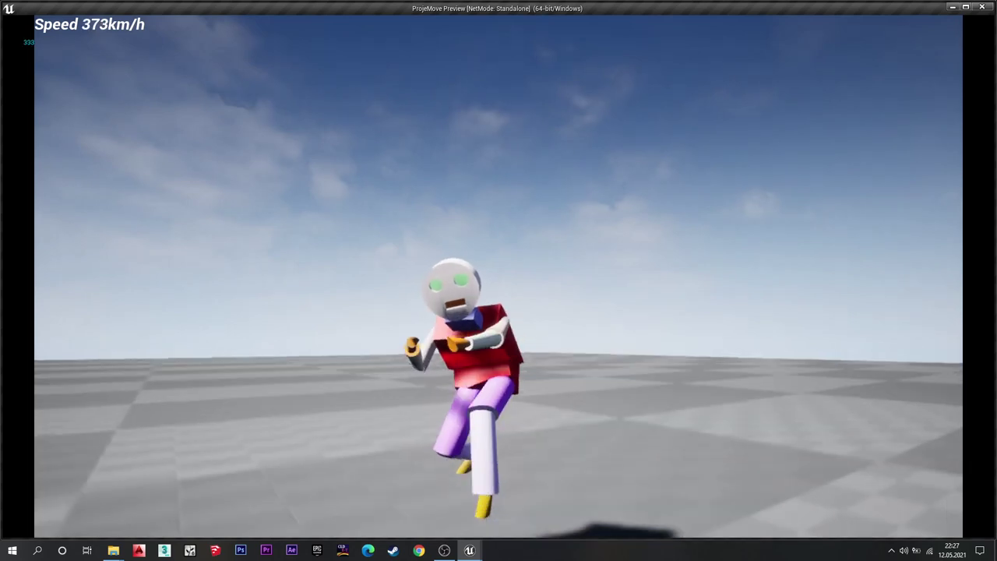
key("w")
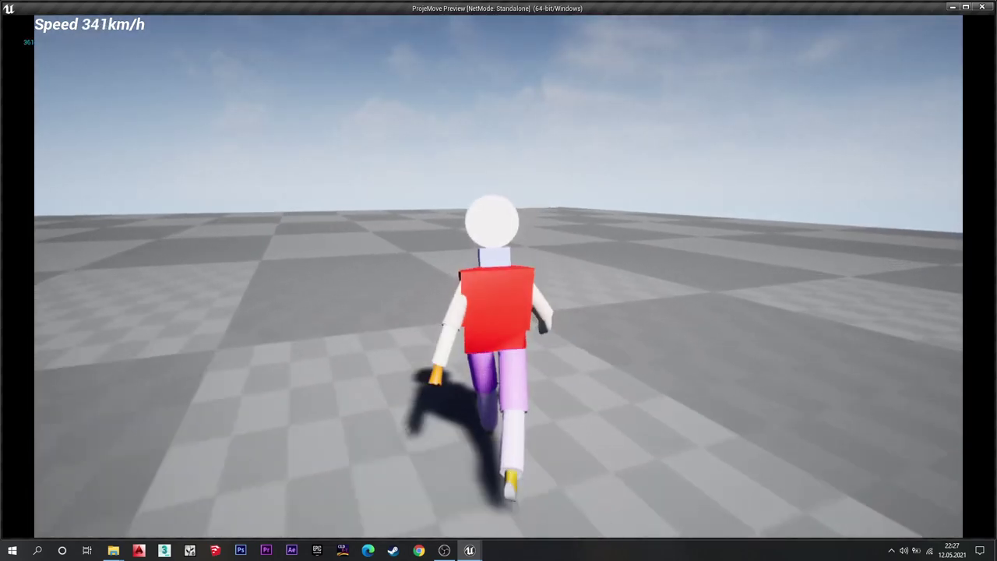
key("Escape")
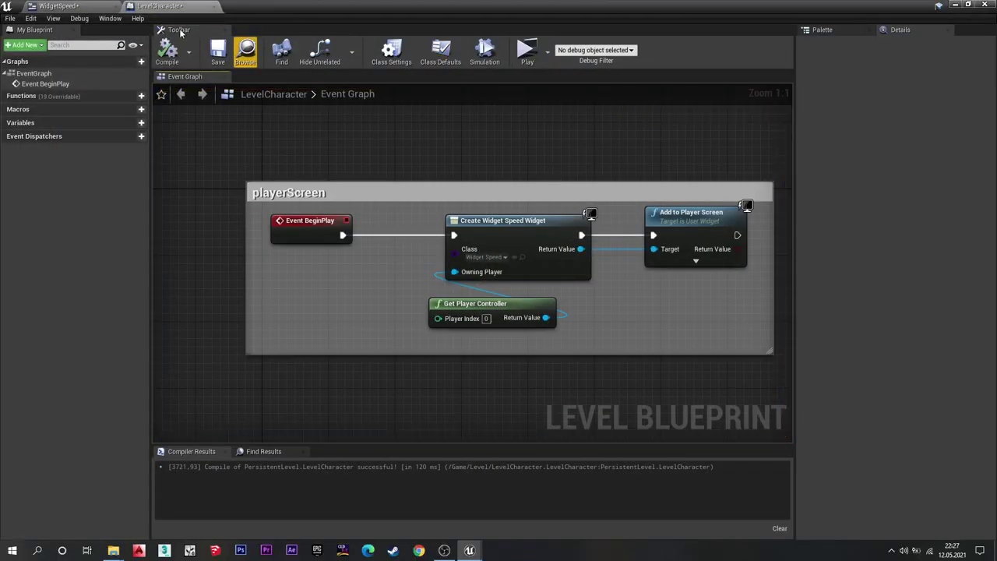
Run brief play tests again, including a standalone preview, and end them.
left_click(109, 7)
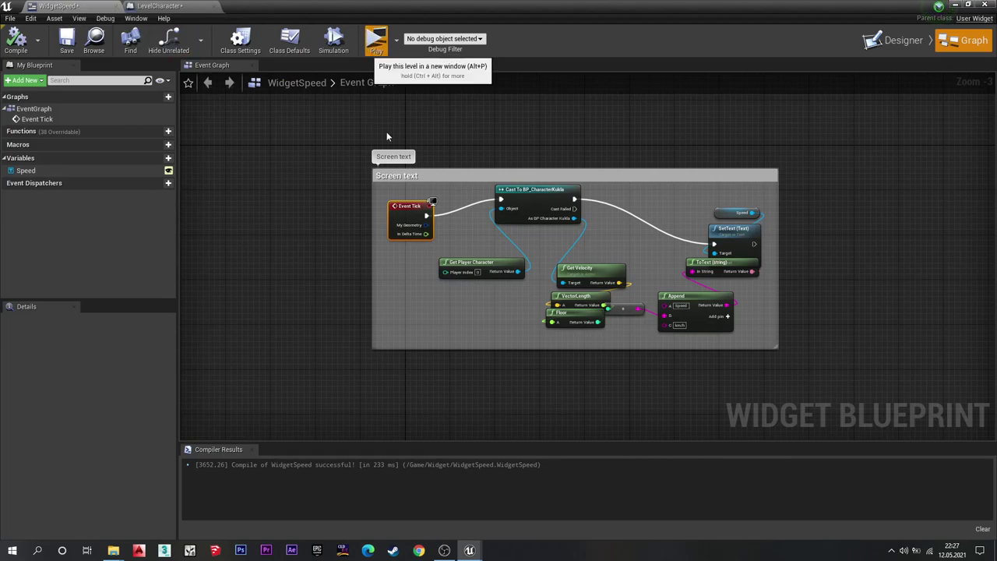
left_click(374, 39)
key("Escape")
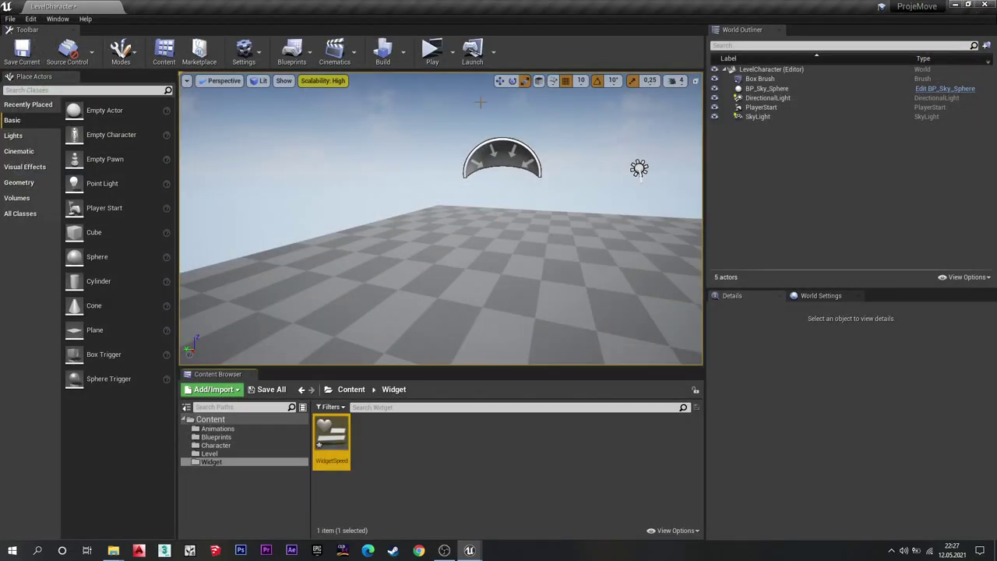
left_click(431, 49)
key("w")
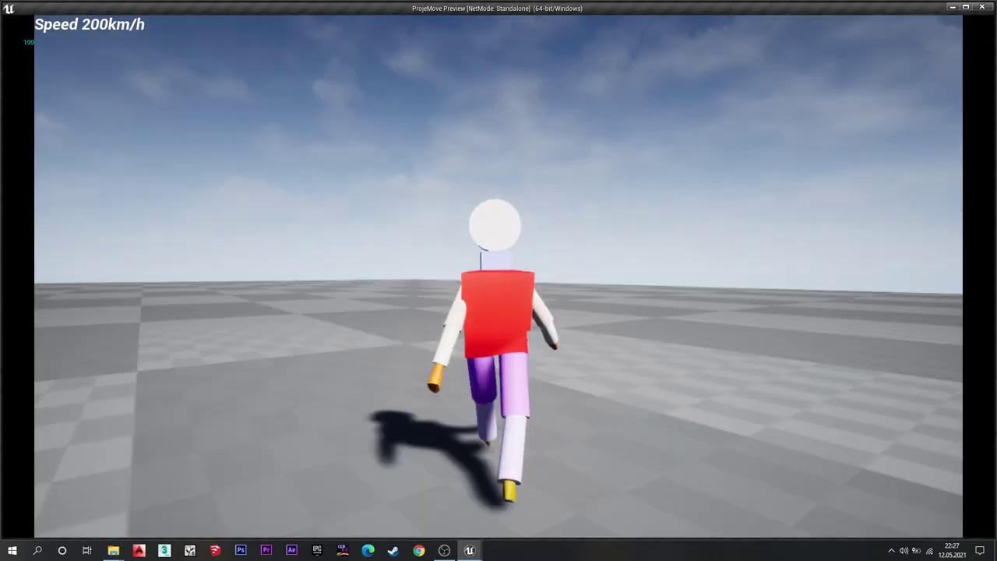
key("Escape")
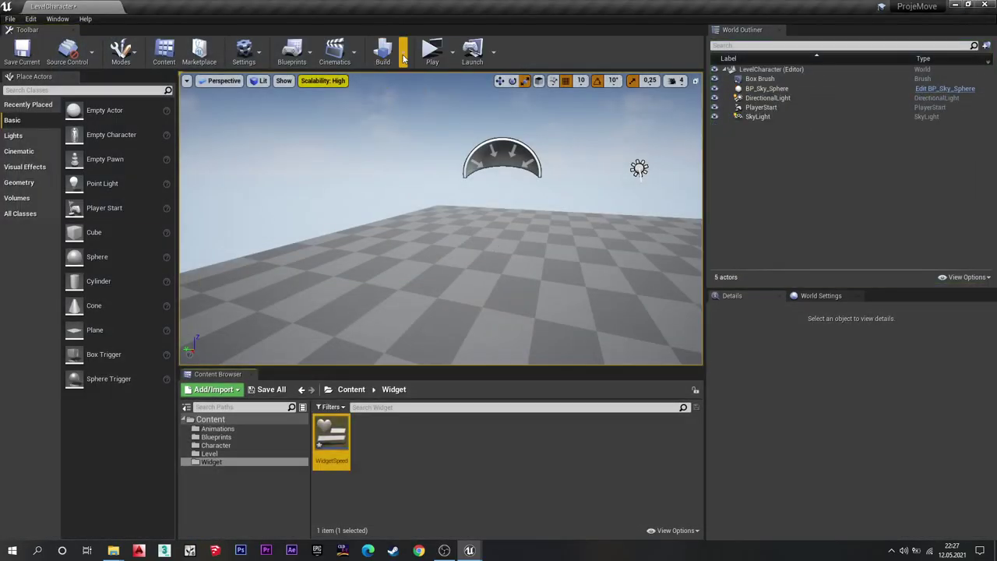
left_click(404, 59)
Choose Build Lighting Only and let the lighting build complete.
left_click(437, 83)
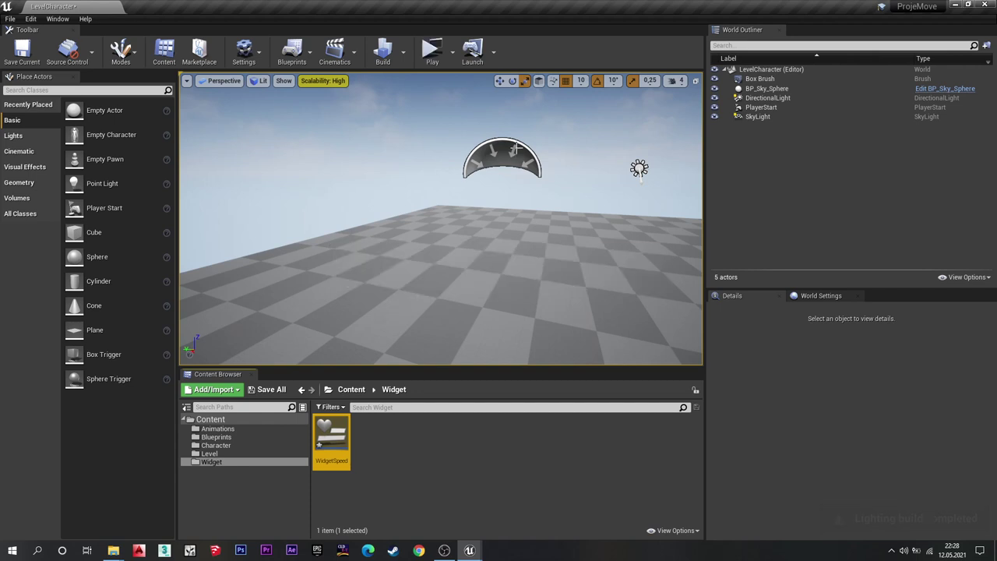
Launch a standalone game and walk, sprint and jump until the readout shows about 799 km/h.
left_click(428, 47)
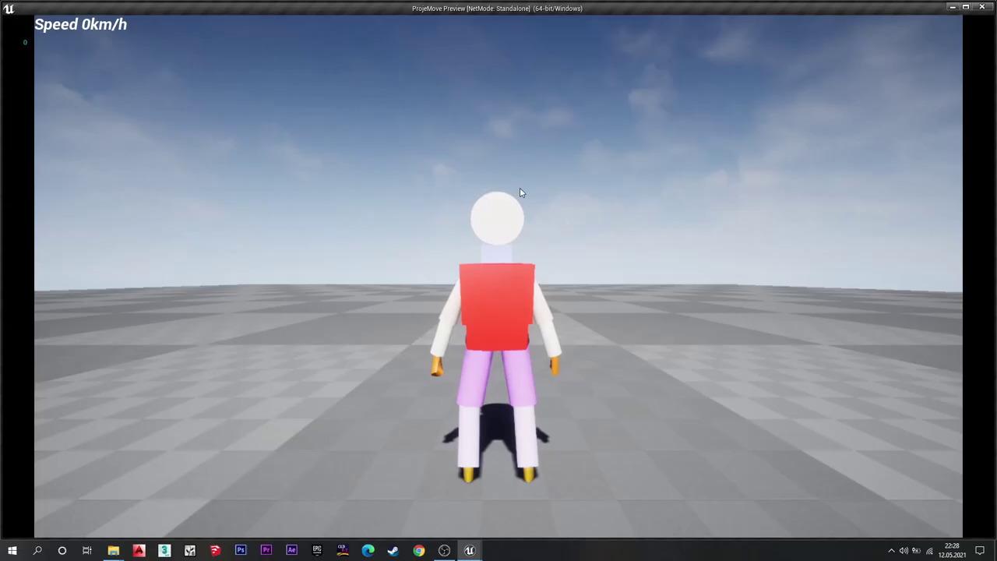
key("w")
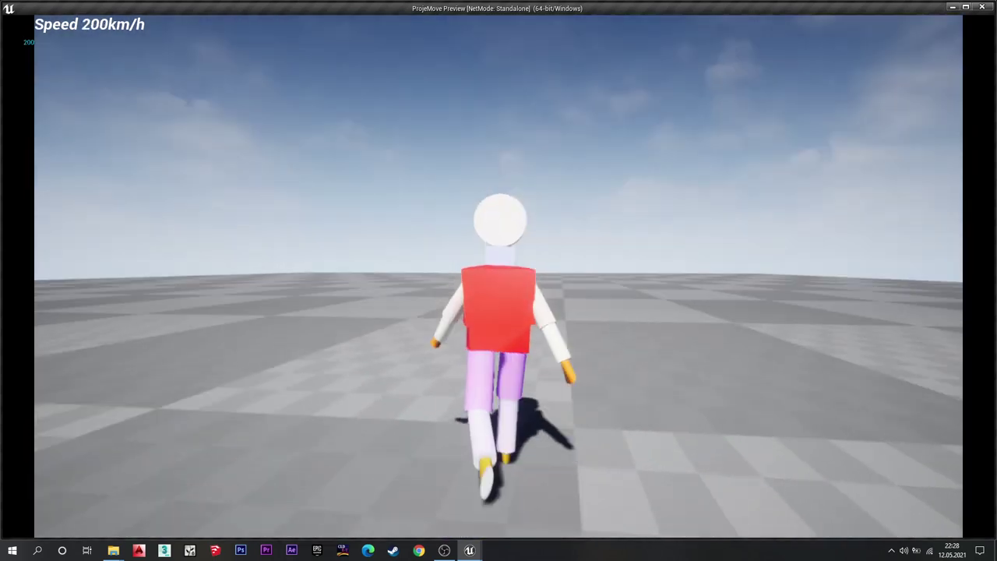
key("shift")
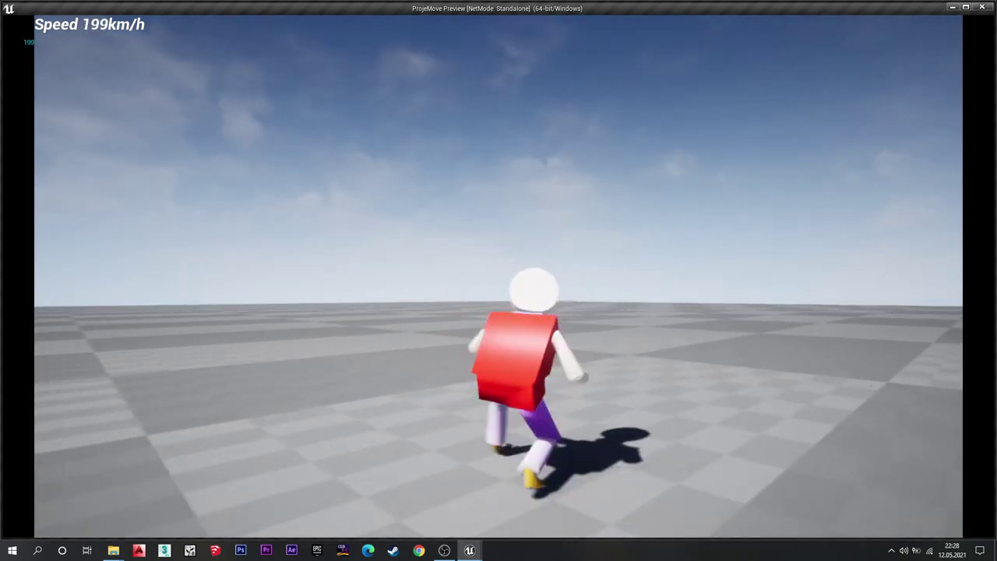
key("space")
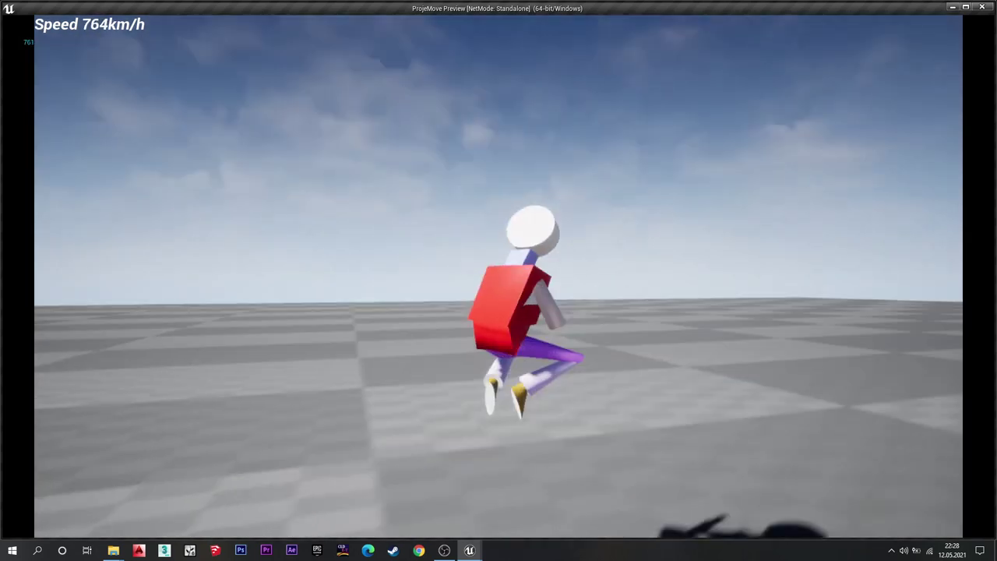
key("shift")
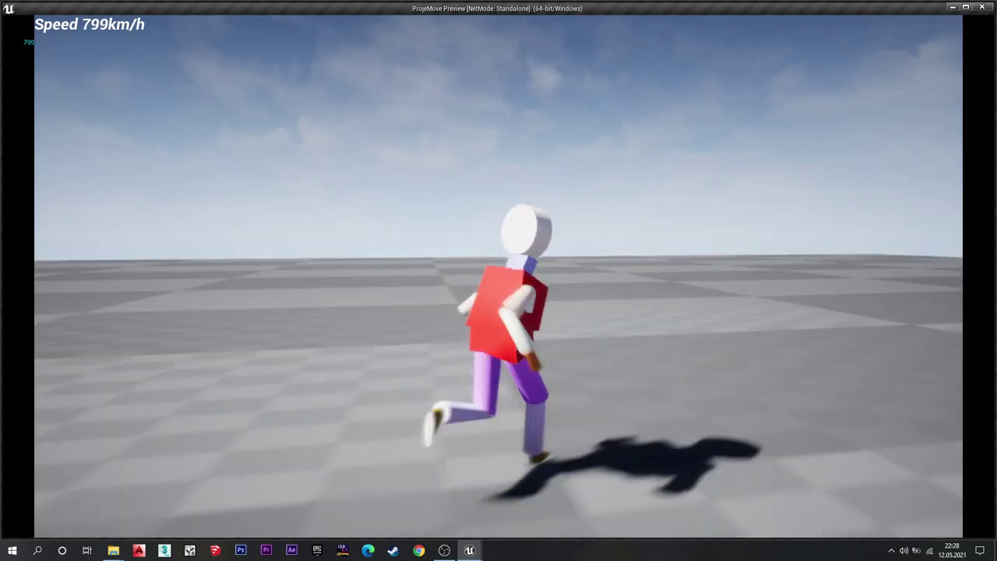
key("a")
key("s")
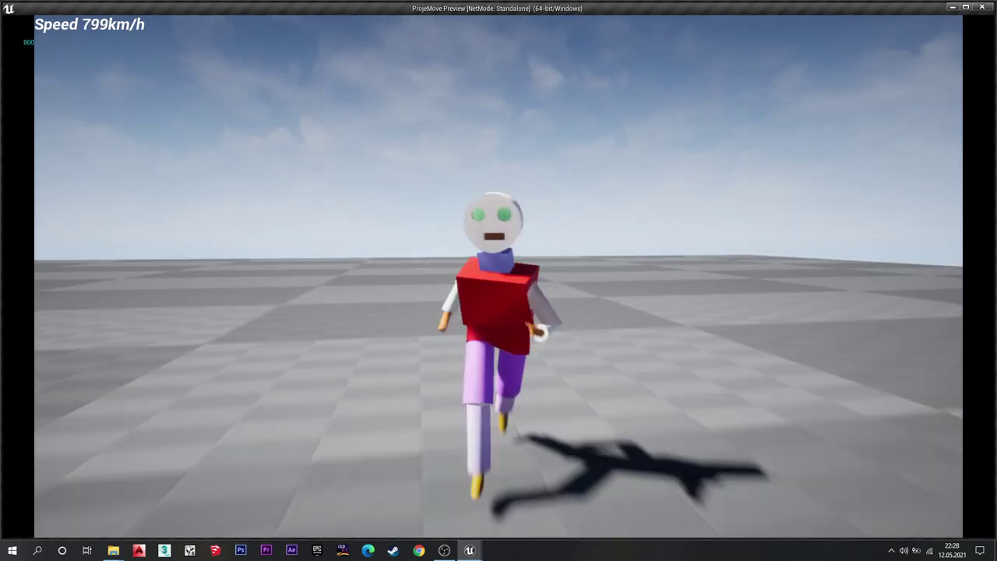